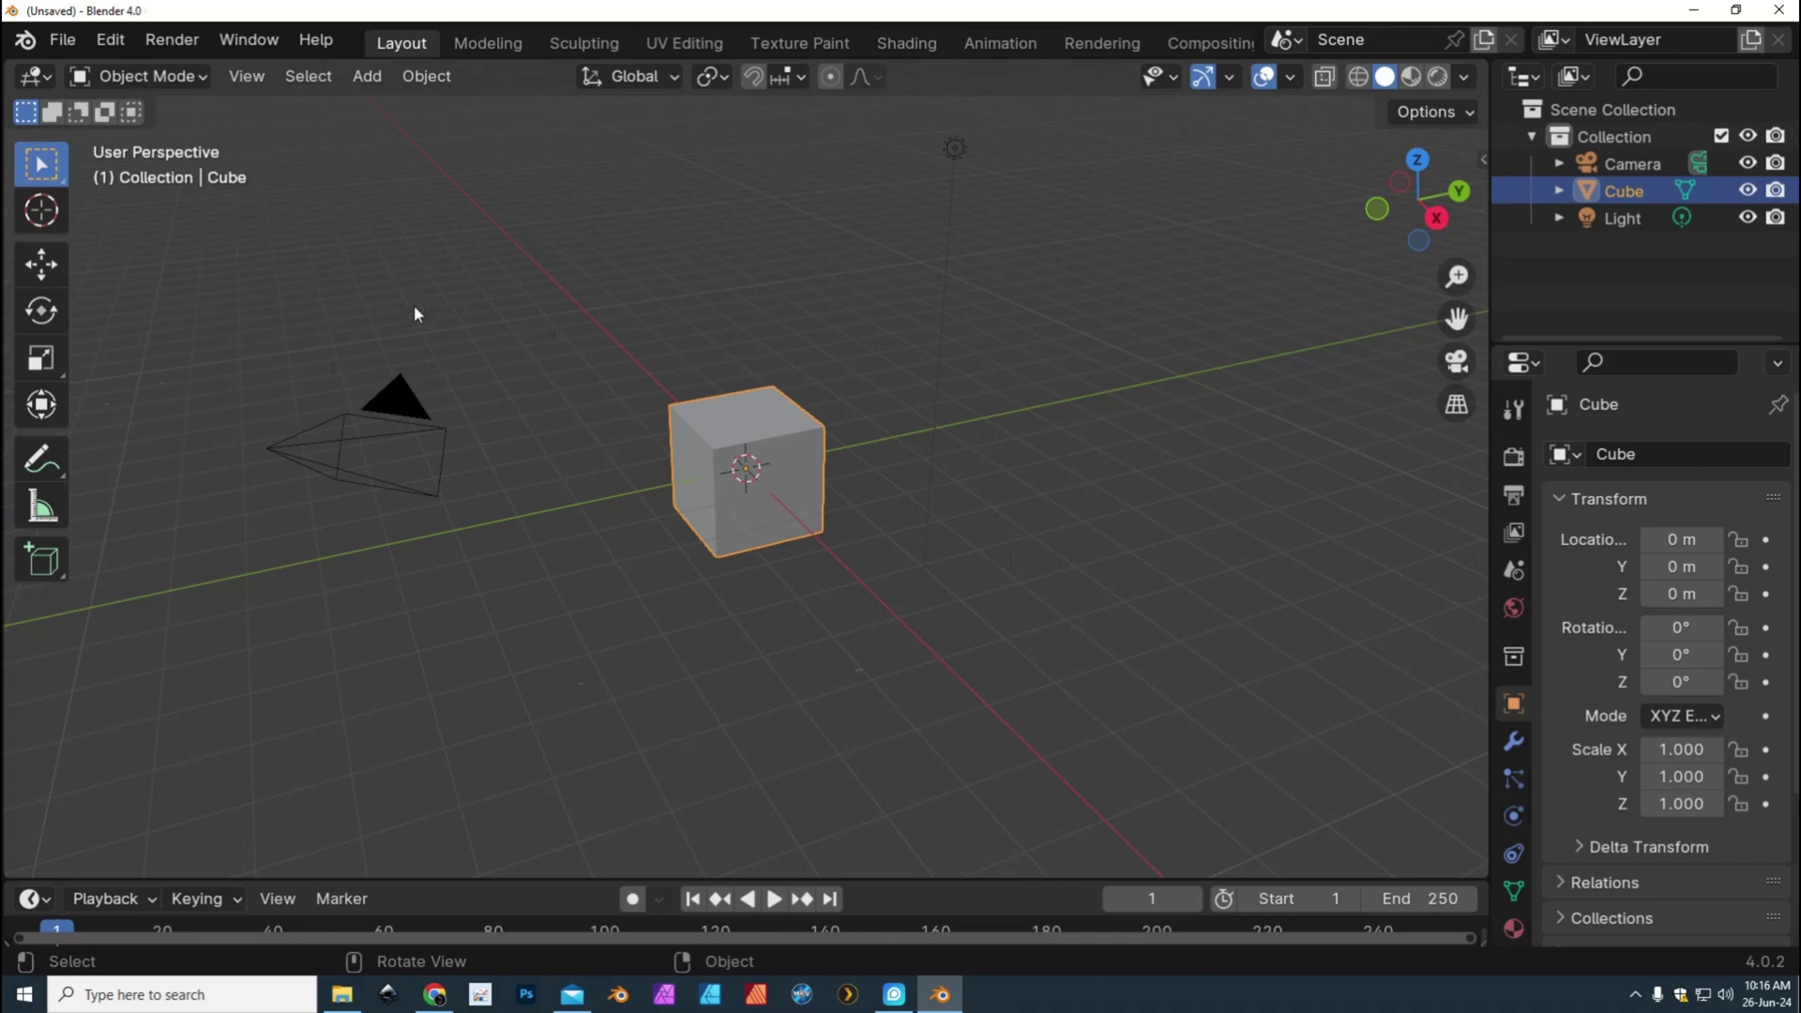
# Delete the default camera, cube and light, and add a mesh cylinder at the scene's origin
pyautogui.moveTo(315, 109); pyautogui.dragTo(1016, 734)
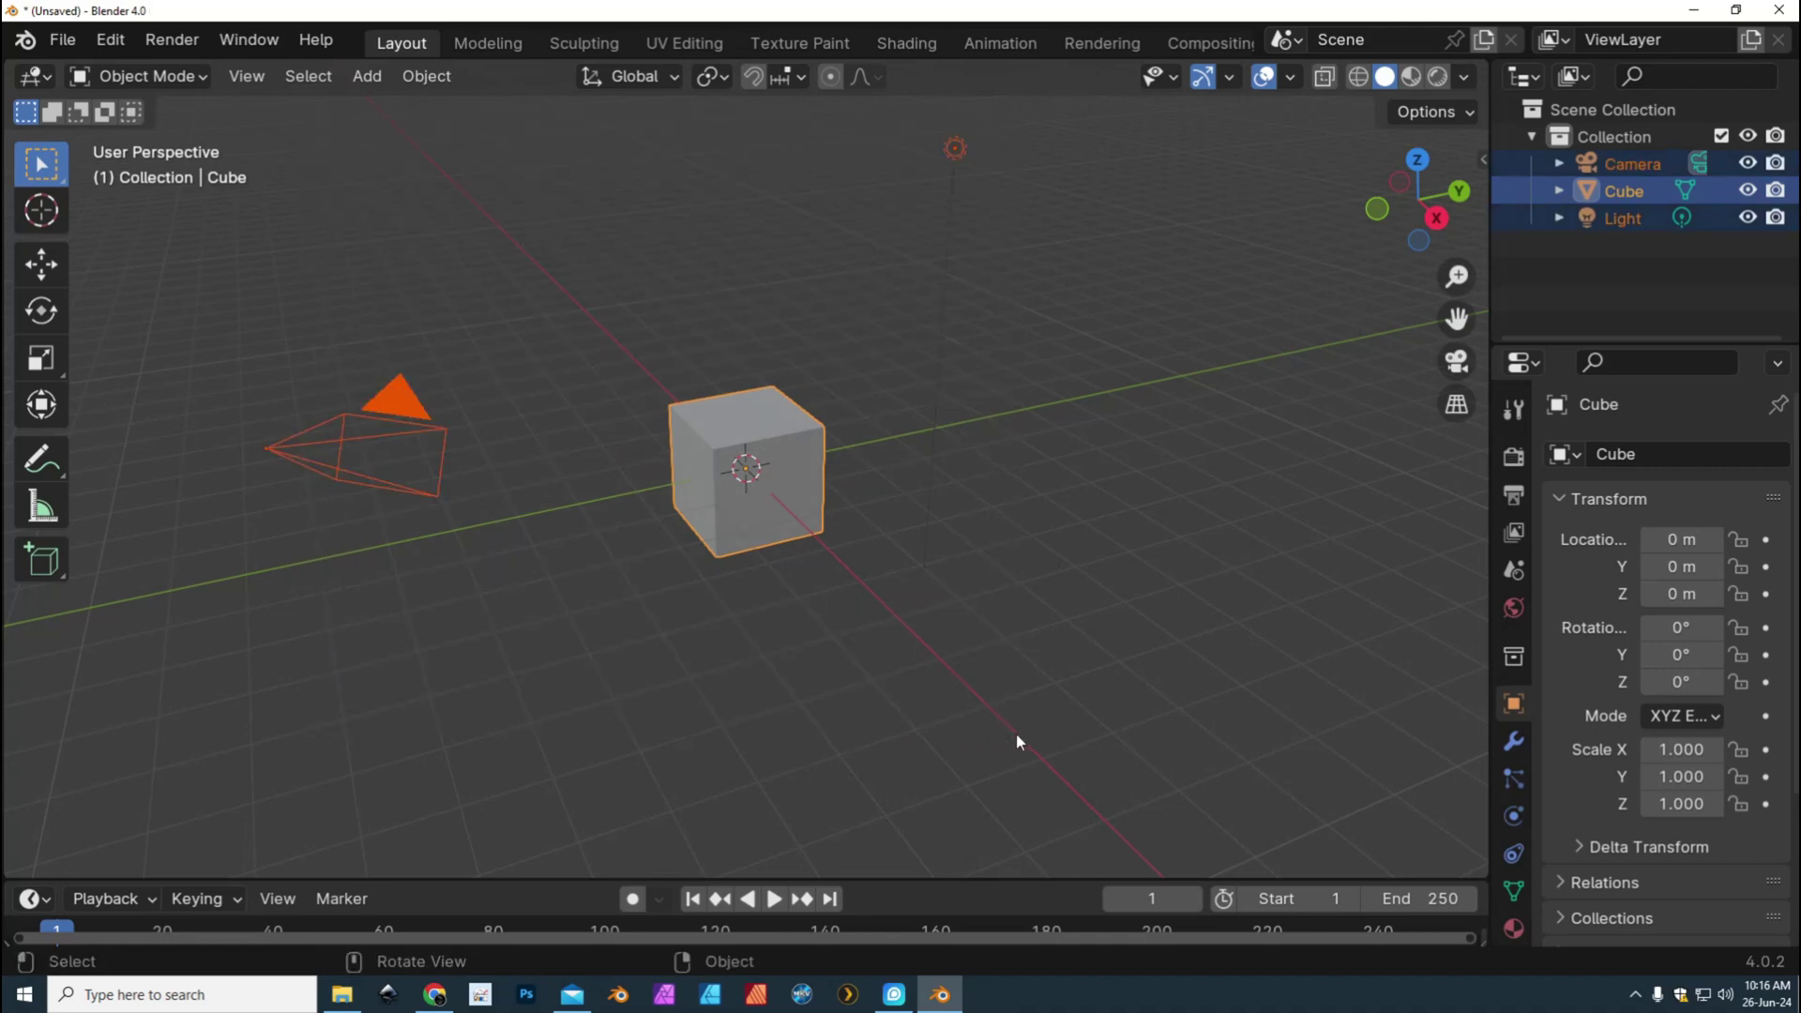
pyautogui.press('Delete')
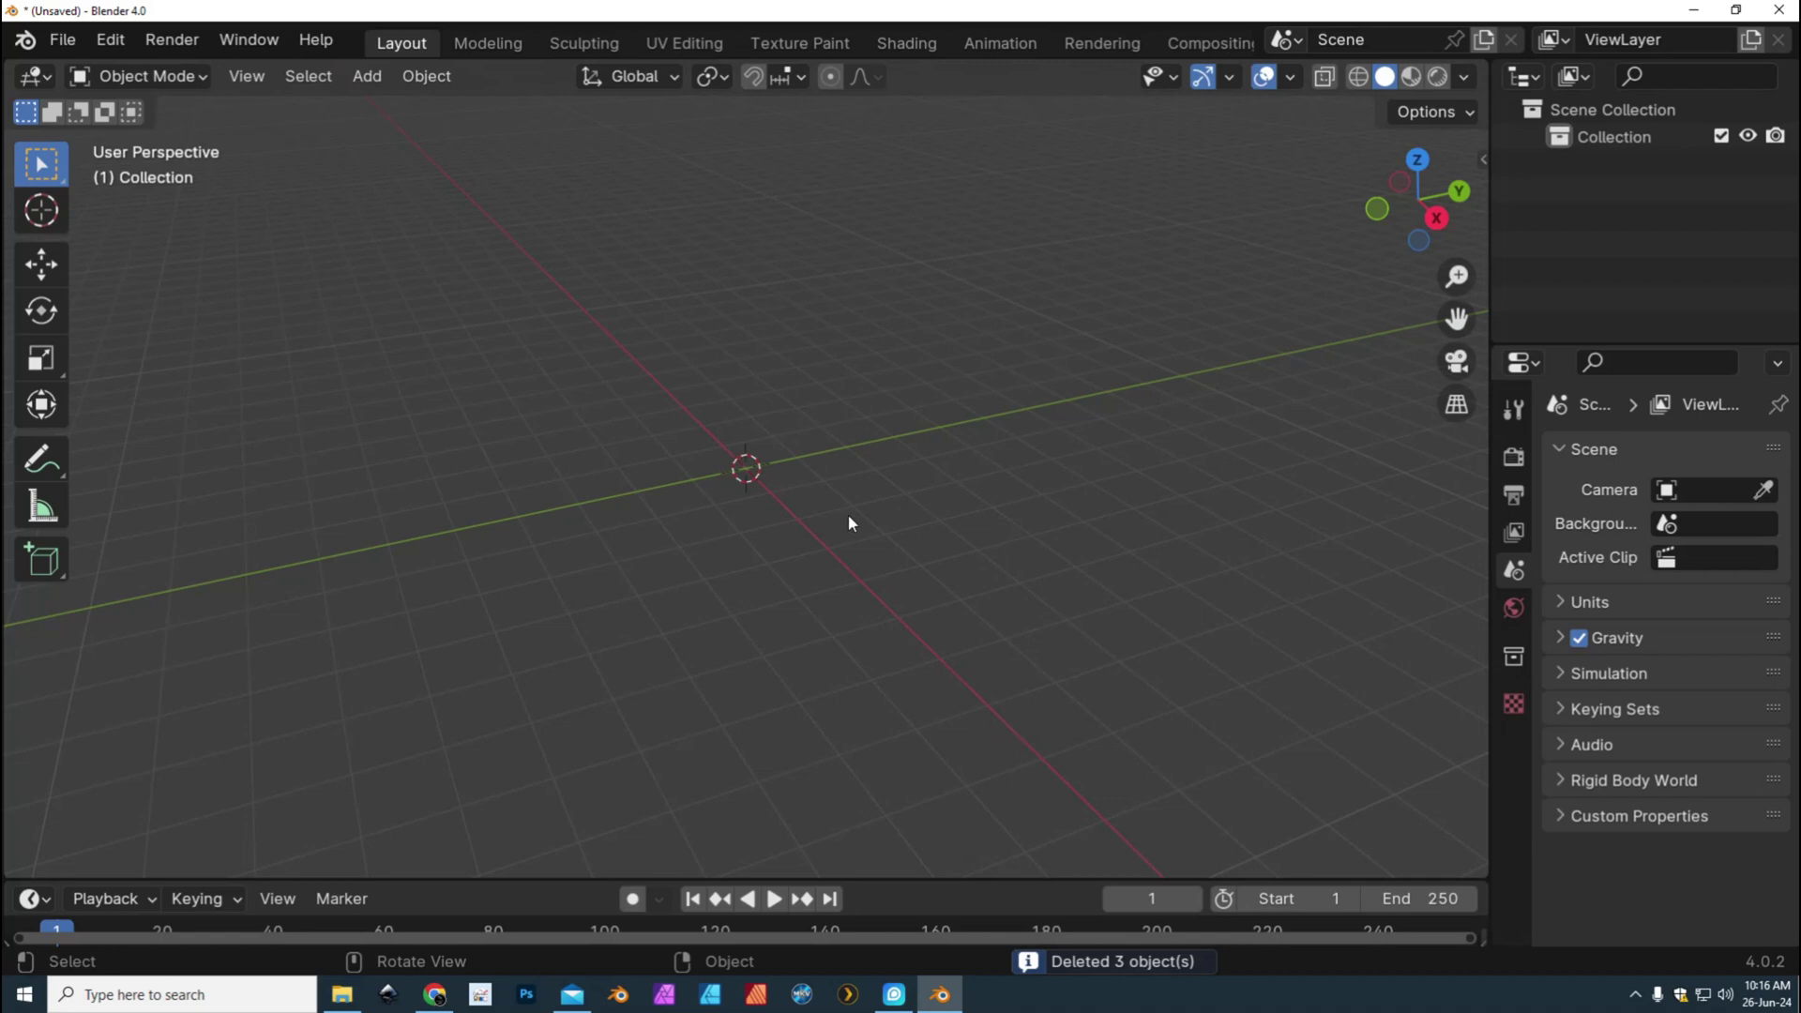
pyautogui.click(377, 82)
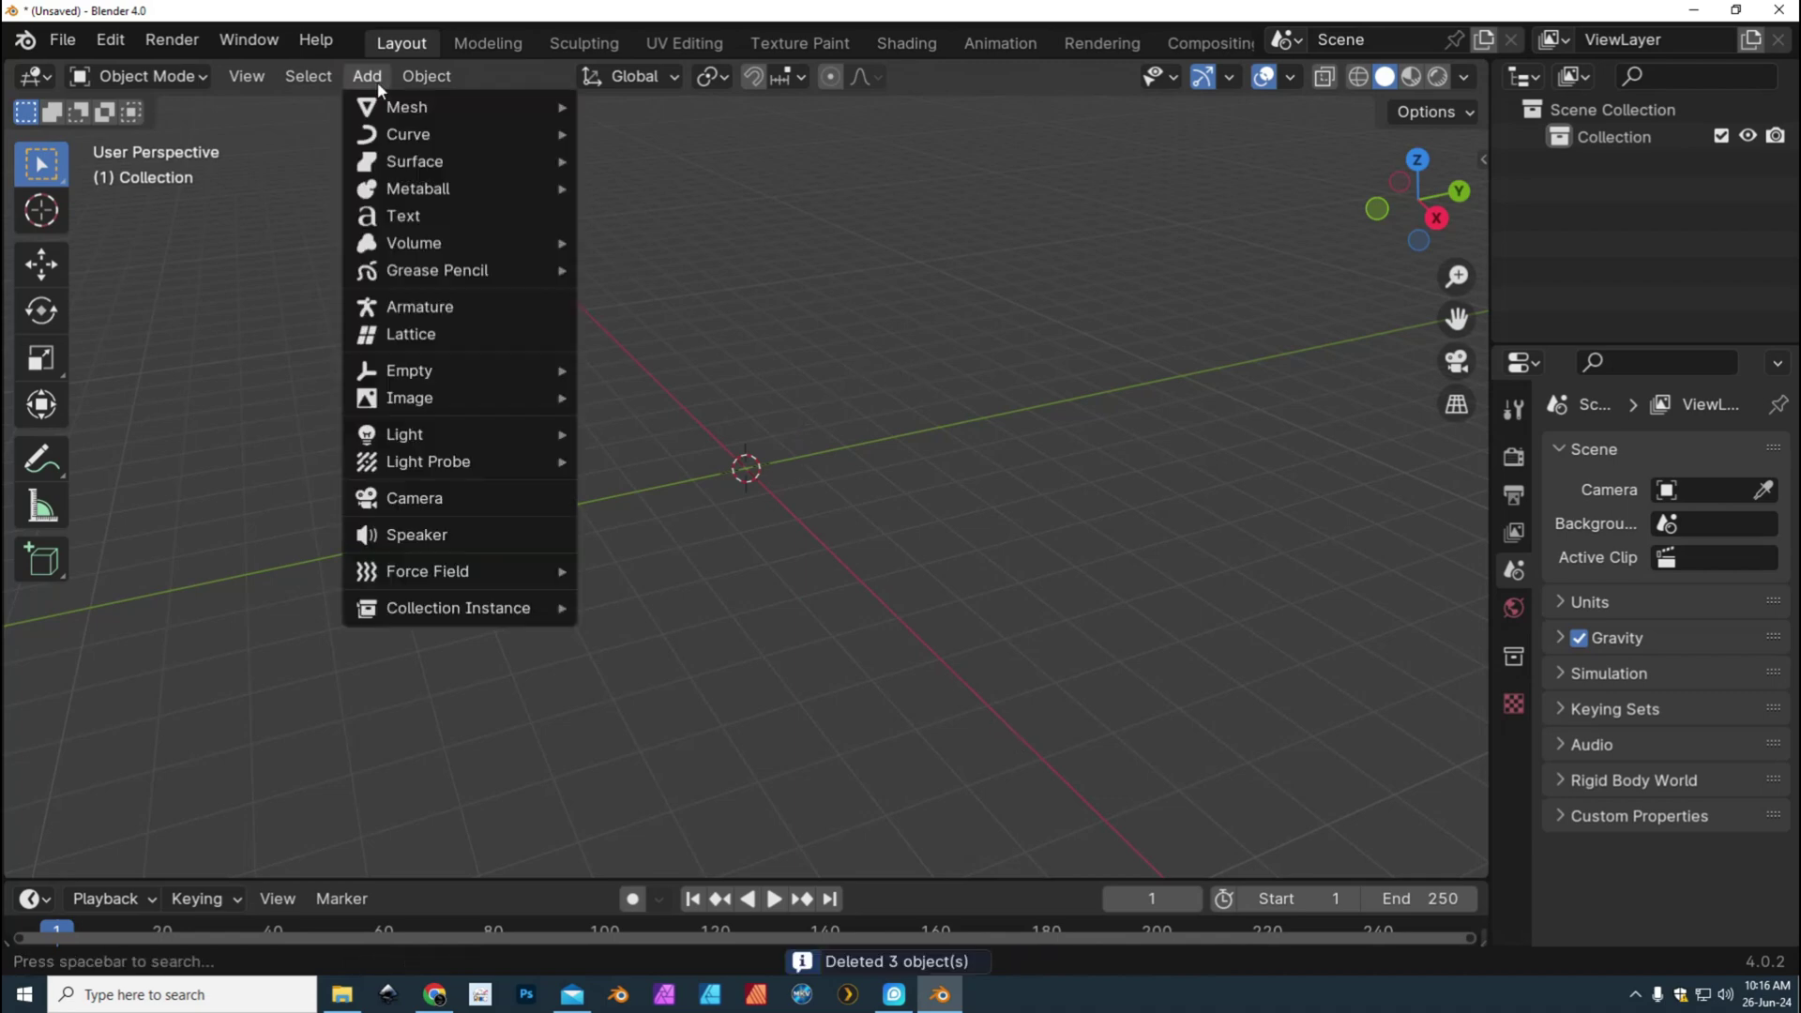
pyautogui.moveTo(456, 105)
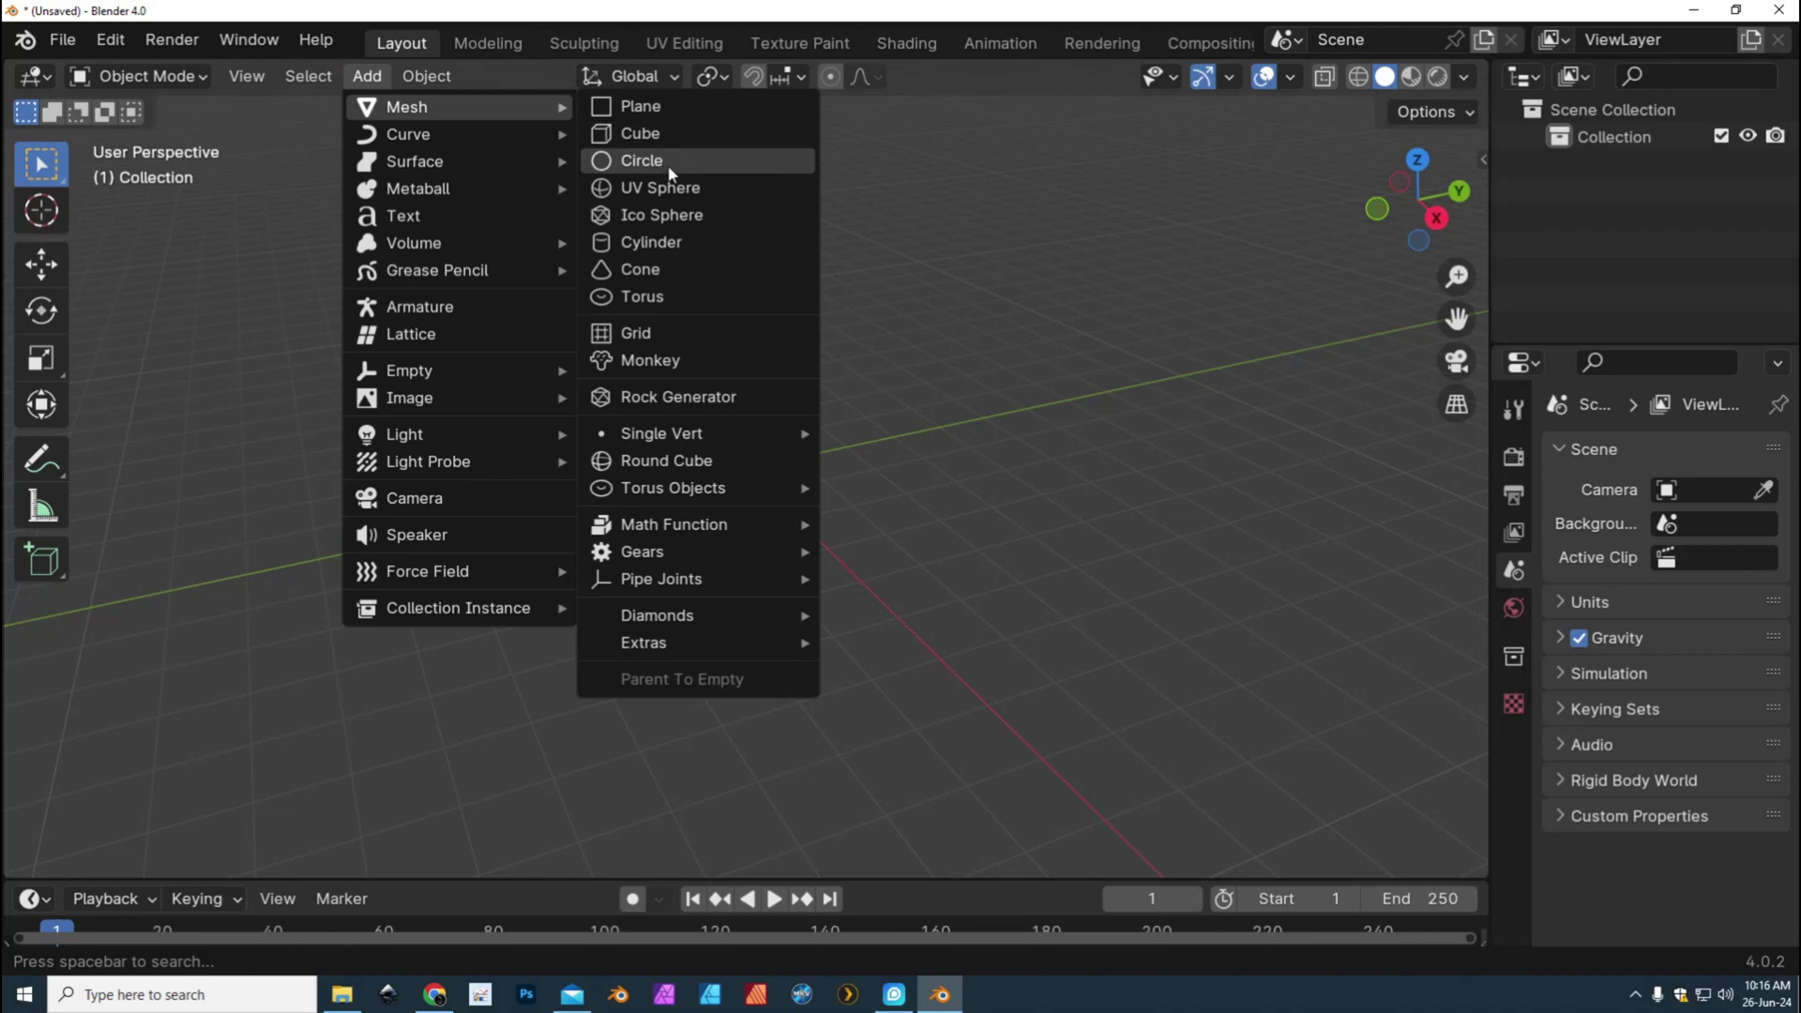
pyautogui.click(682, 246)
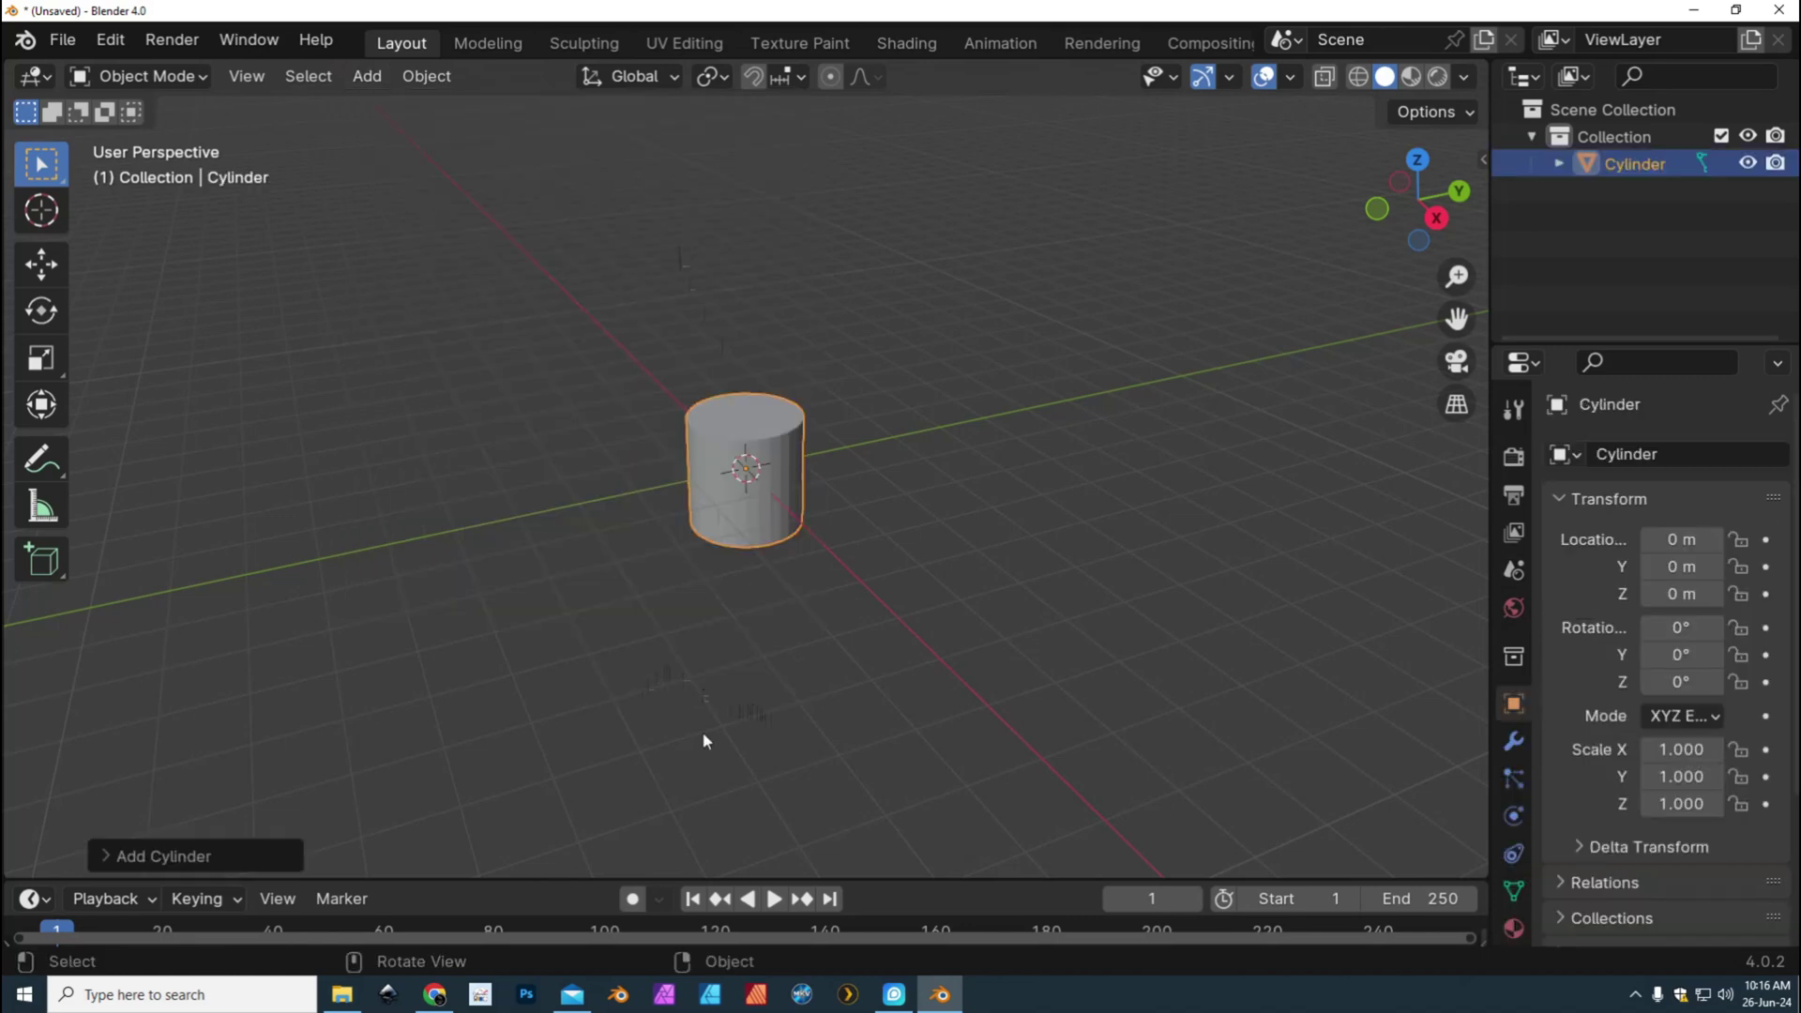
# Set the new cylinder's cap fill type to Triangle Fan
pyautogui.click(106, 858)
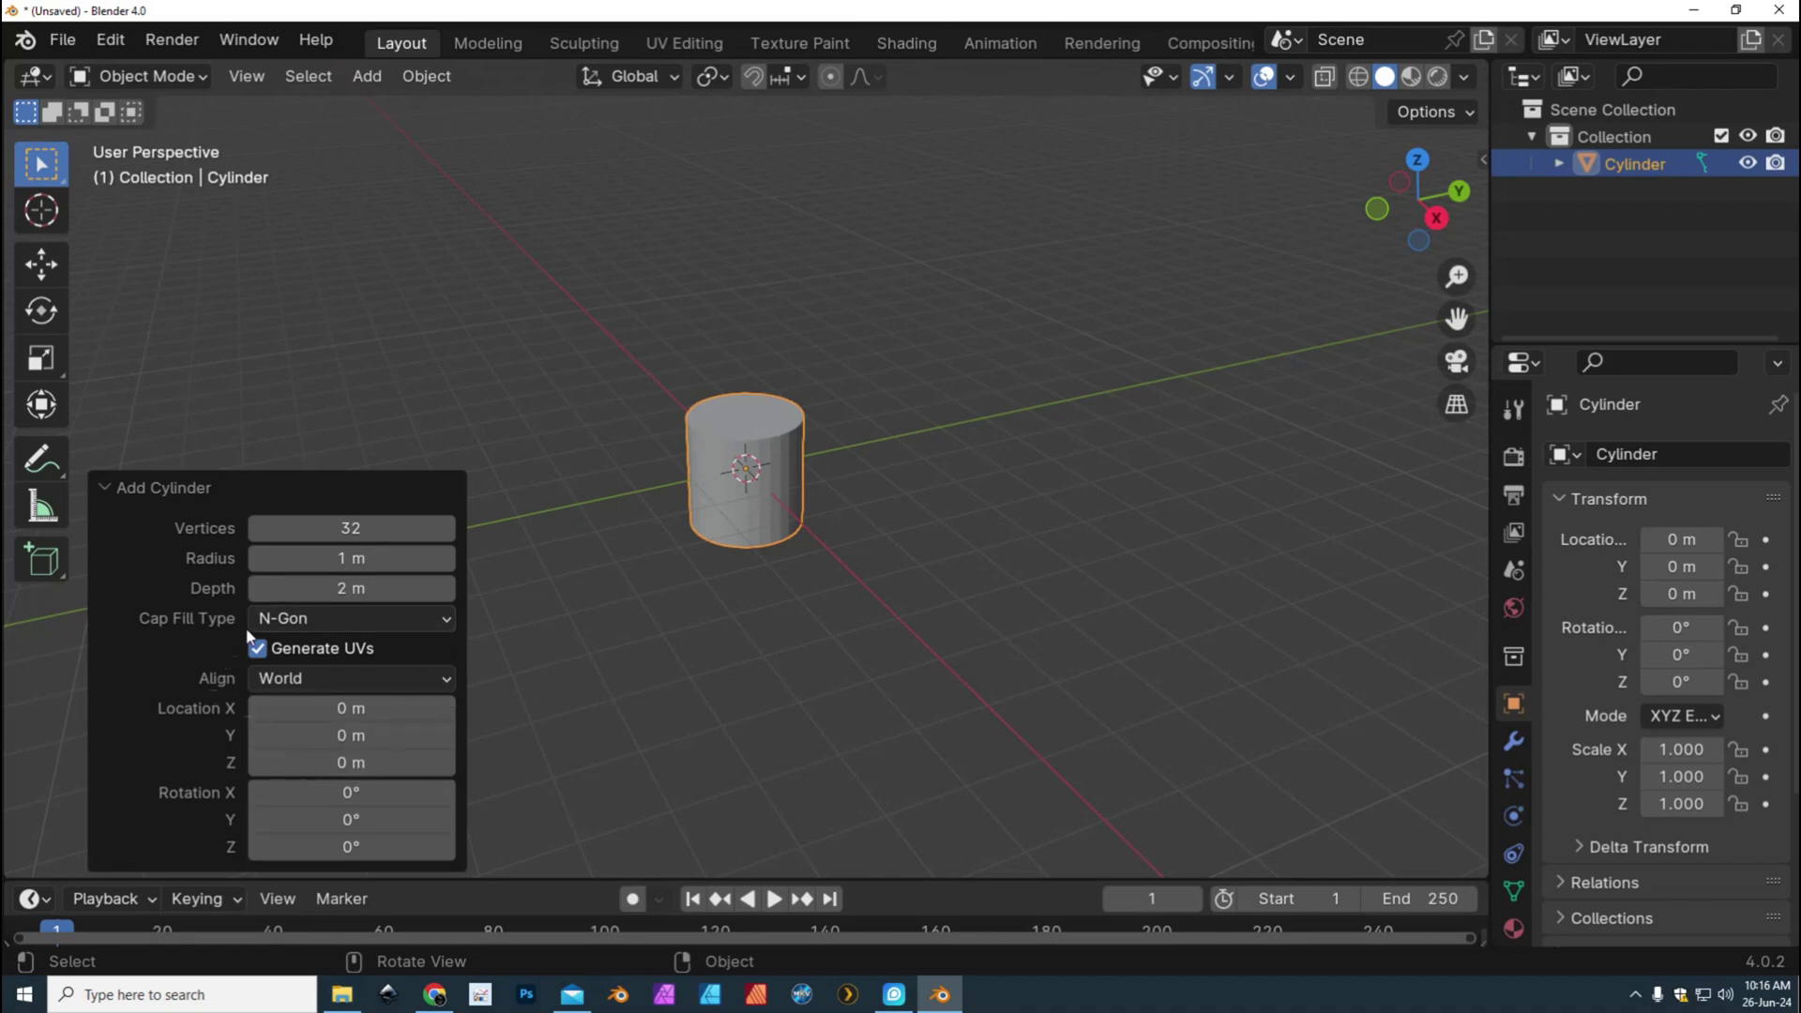
pyautogui.click(344, 621)
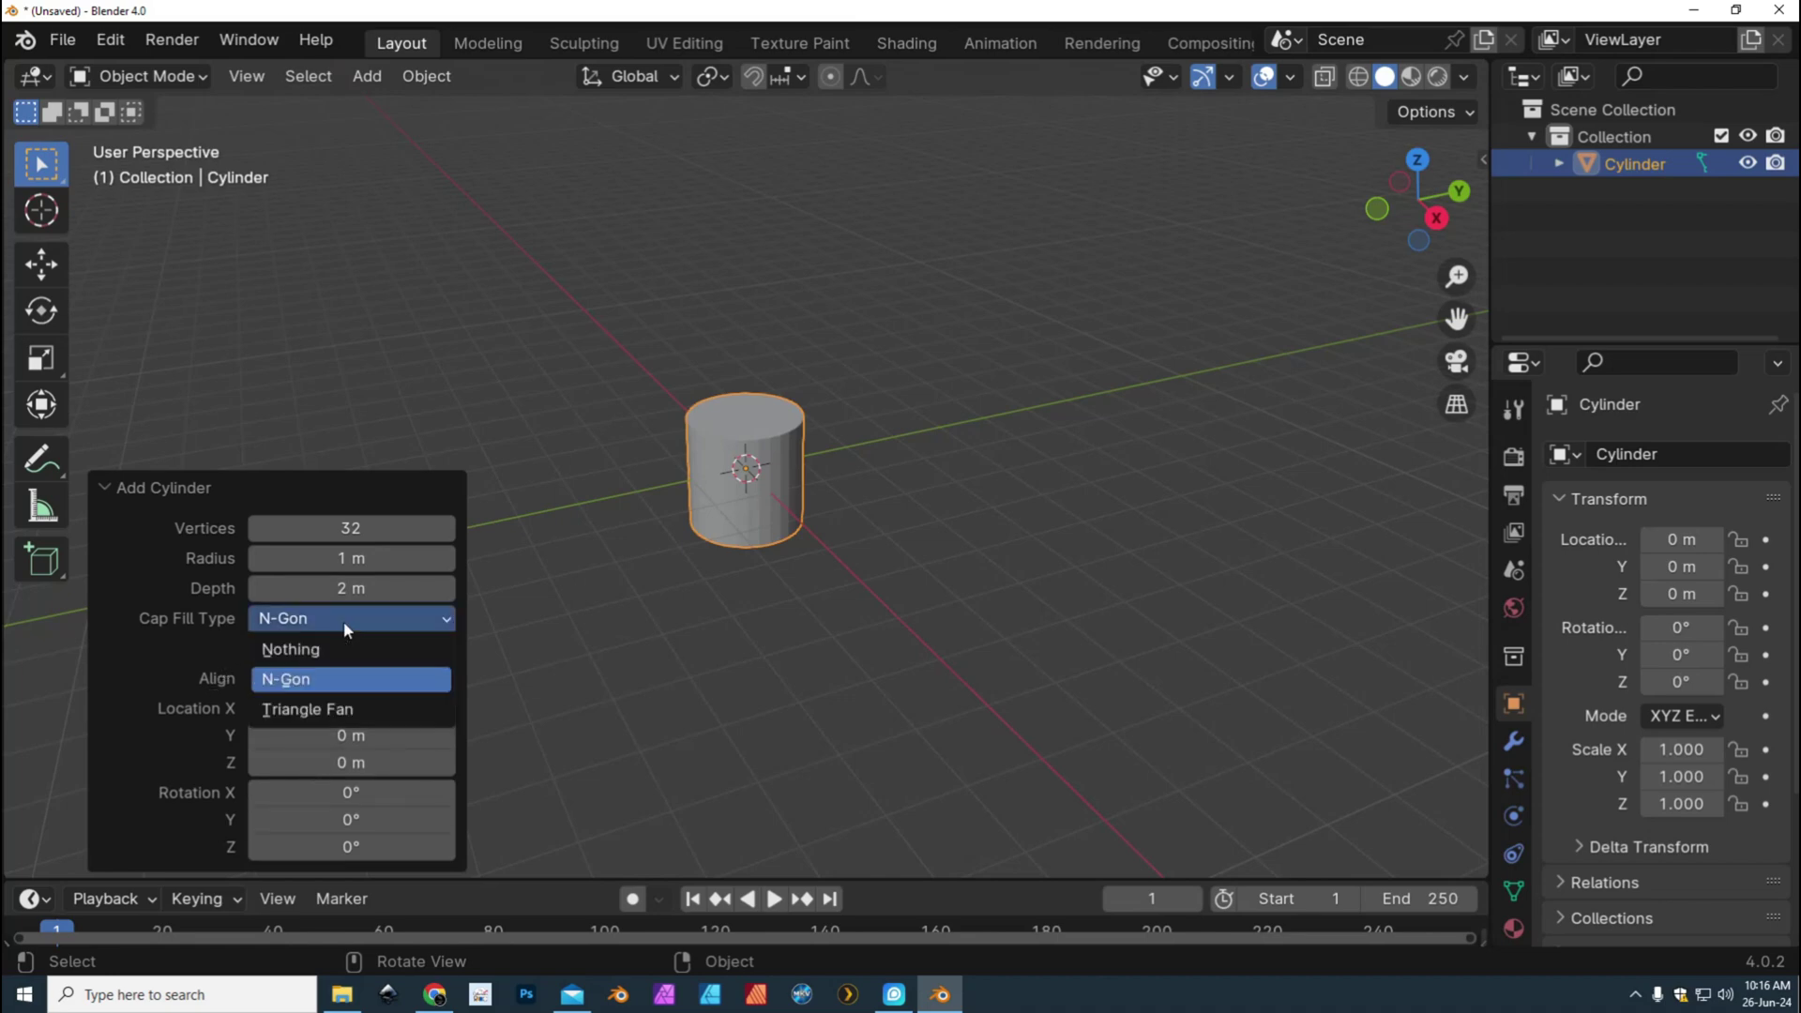
pyautogui.click(344, 710)
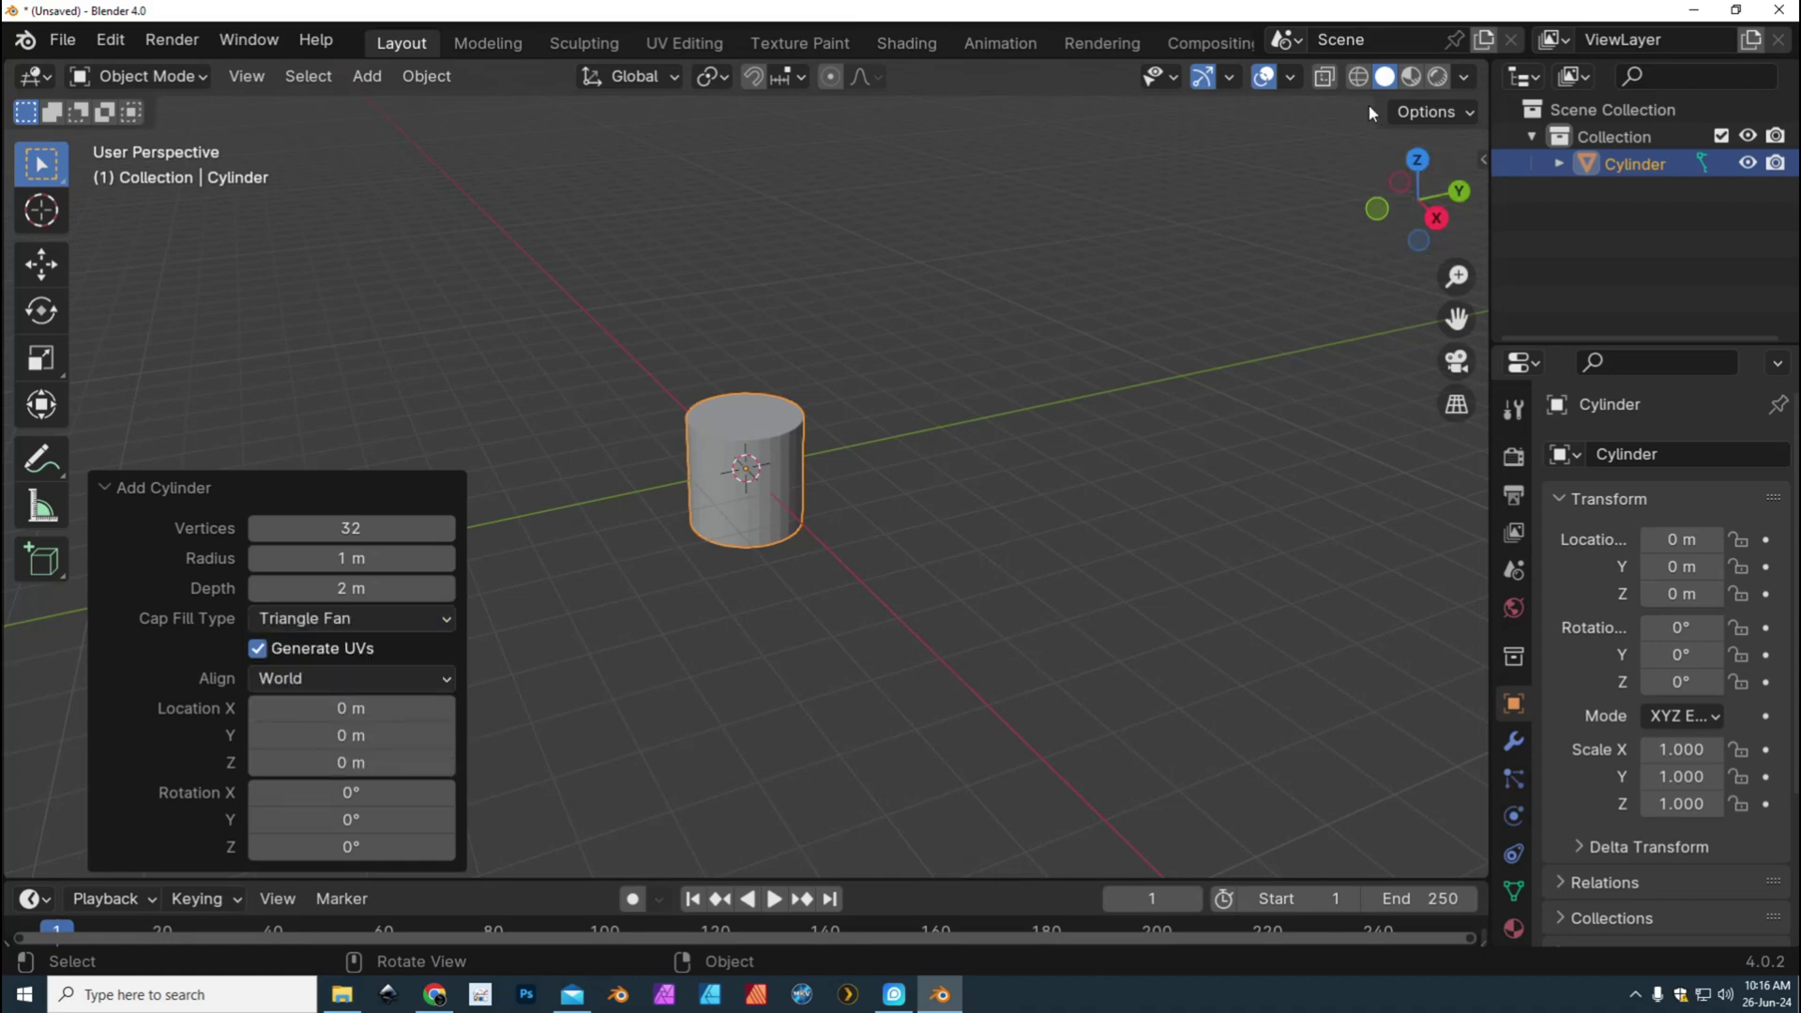
# Compare the cylinder's N-Gon and Triangle Fan caps in wireframe, then restore Triangle Fan and solid shading with the cylinder deselected
pyautogui.click(1358, 76)
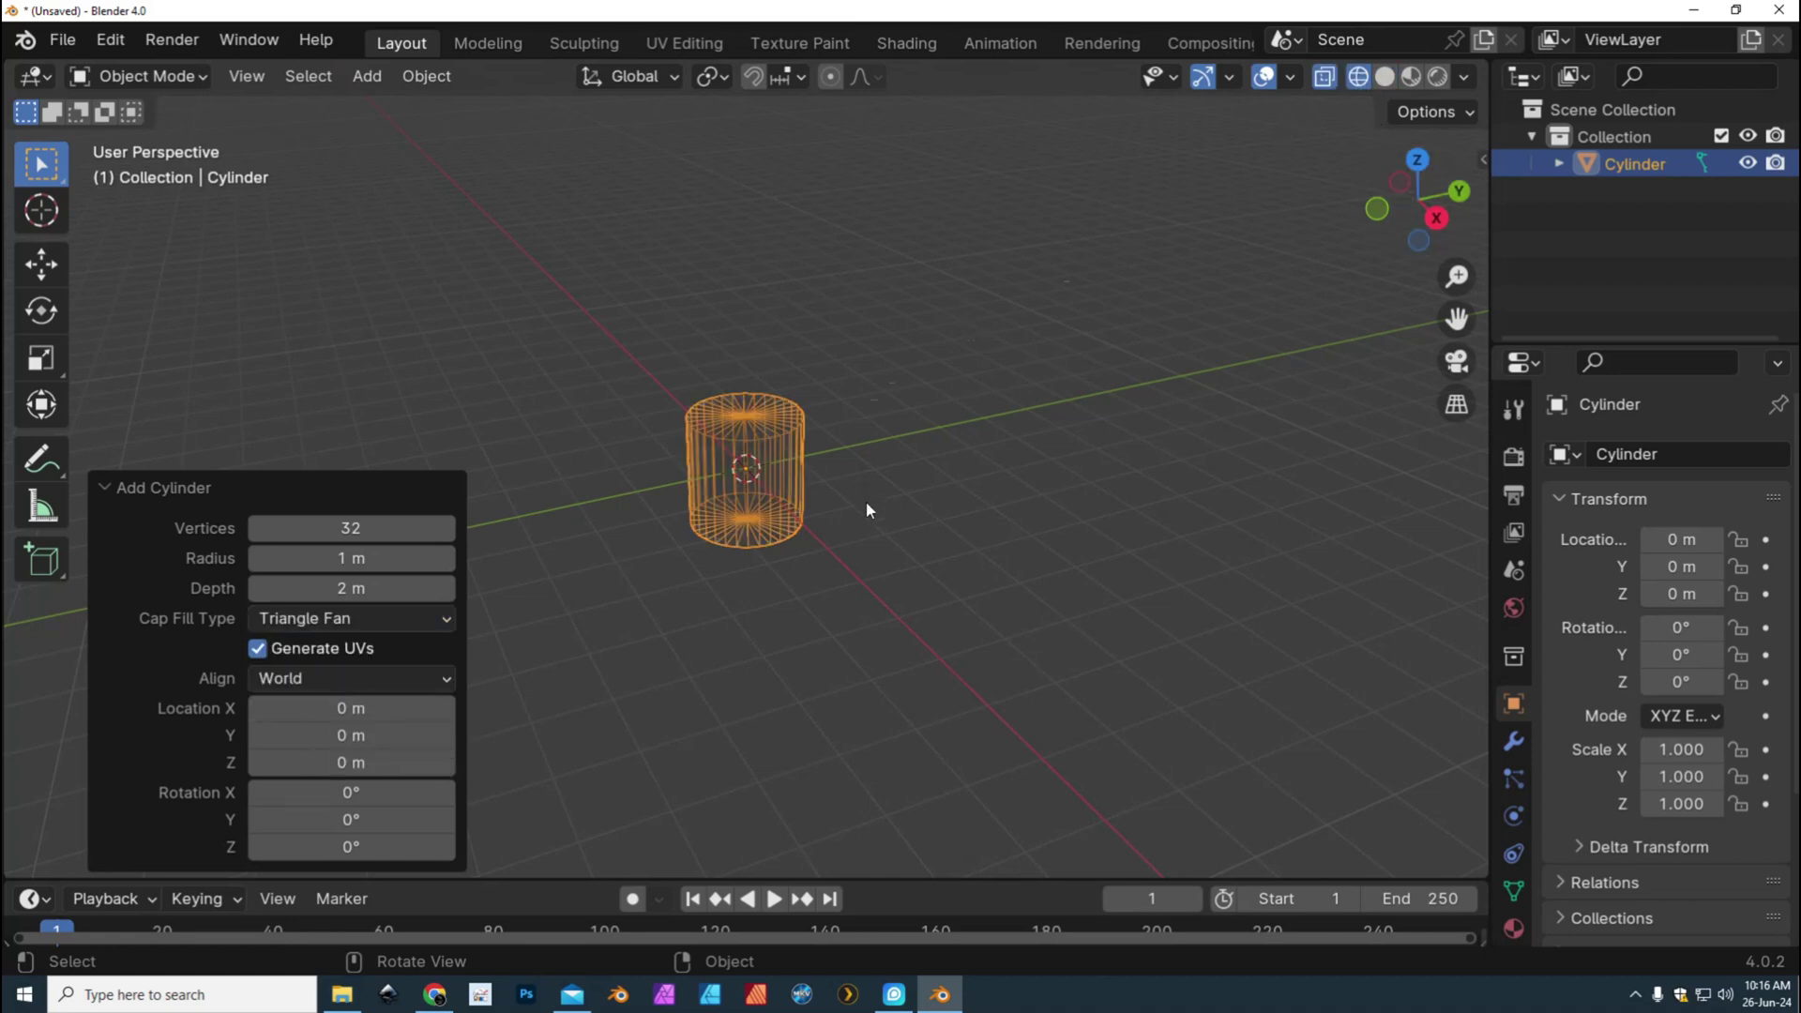
pyautogui.scroll(3, 864, 501)
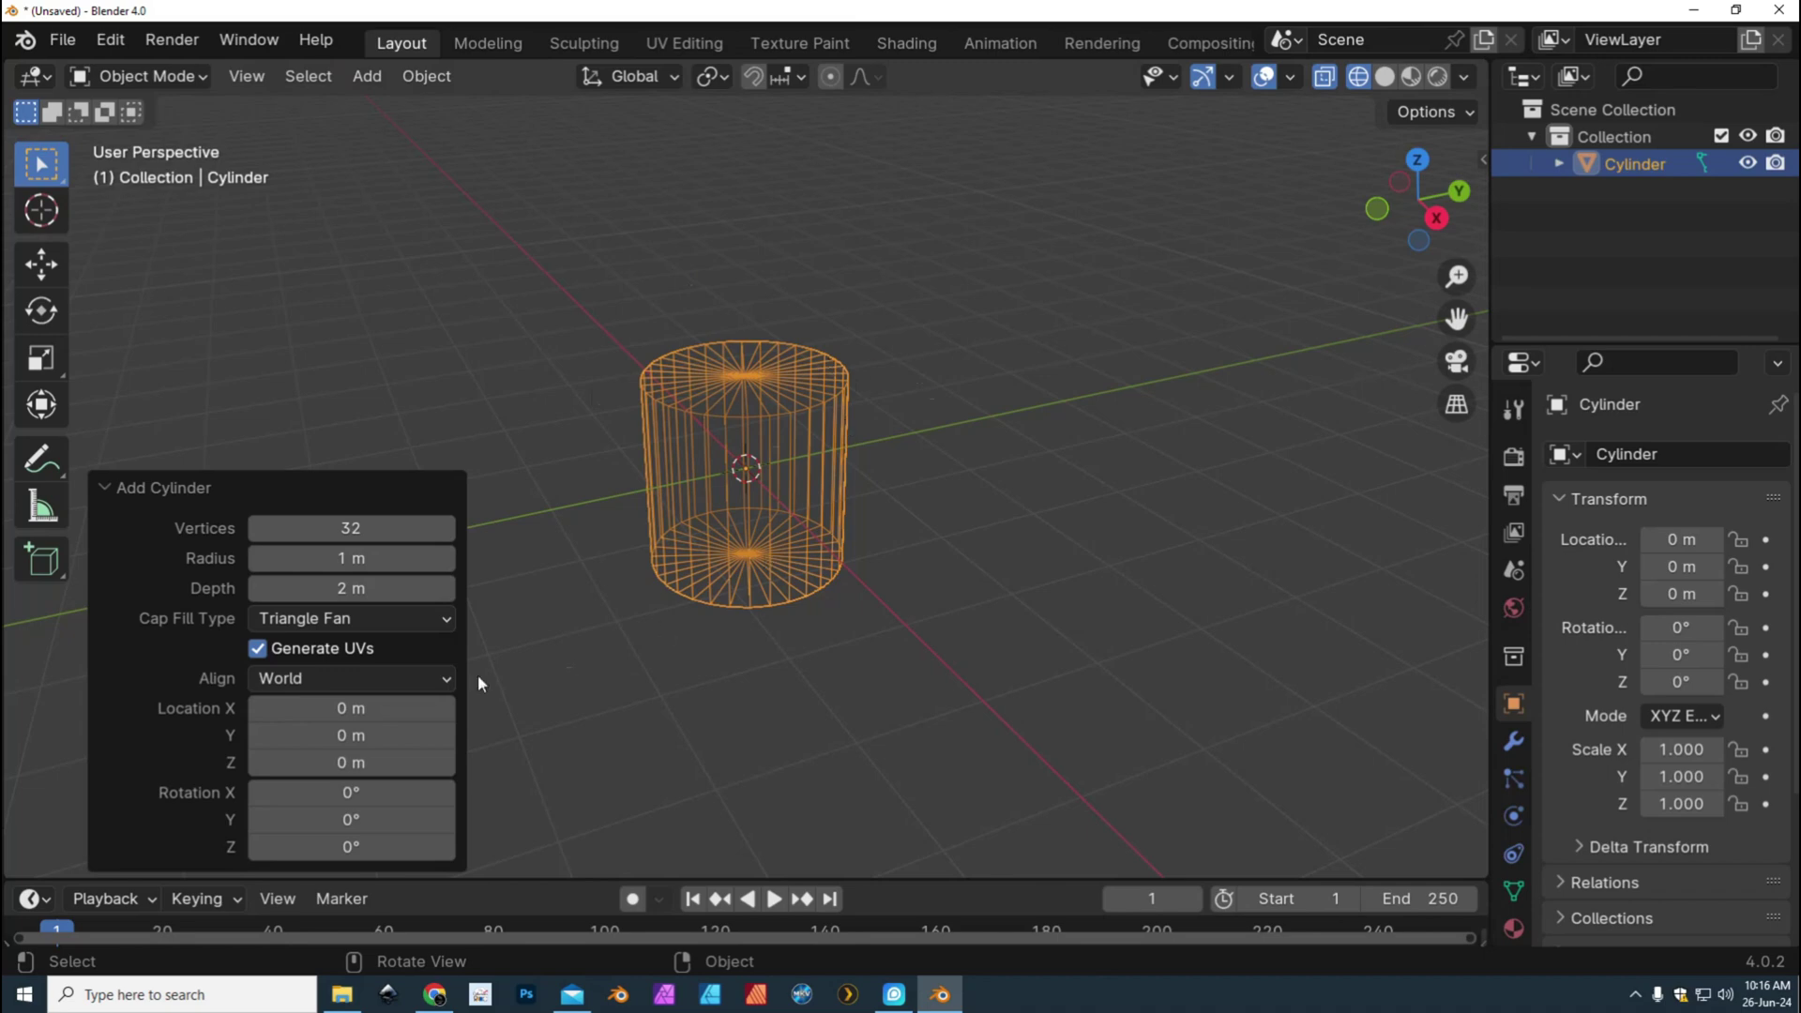
pyautogui.click(293, 619)
pyautogui.click(304, 677)
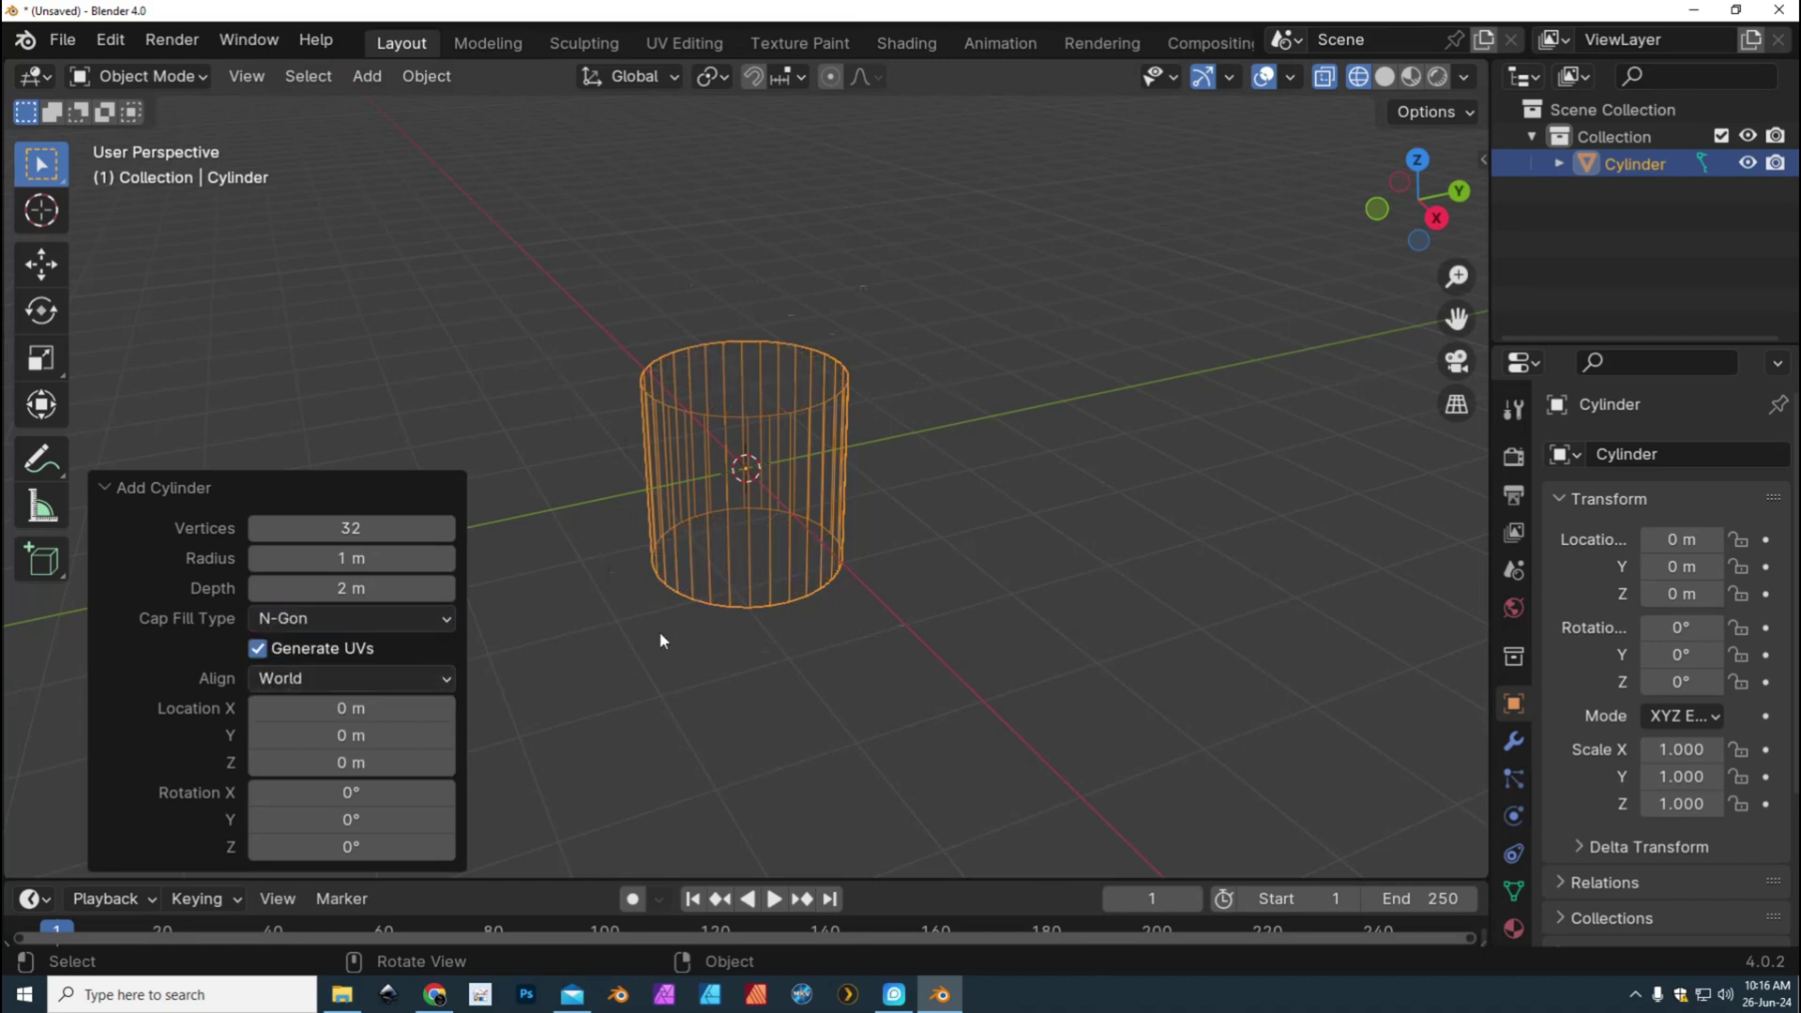
pyautogui.click(312, 621)
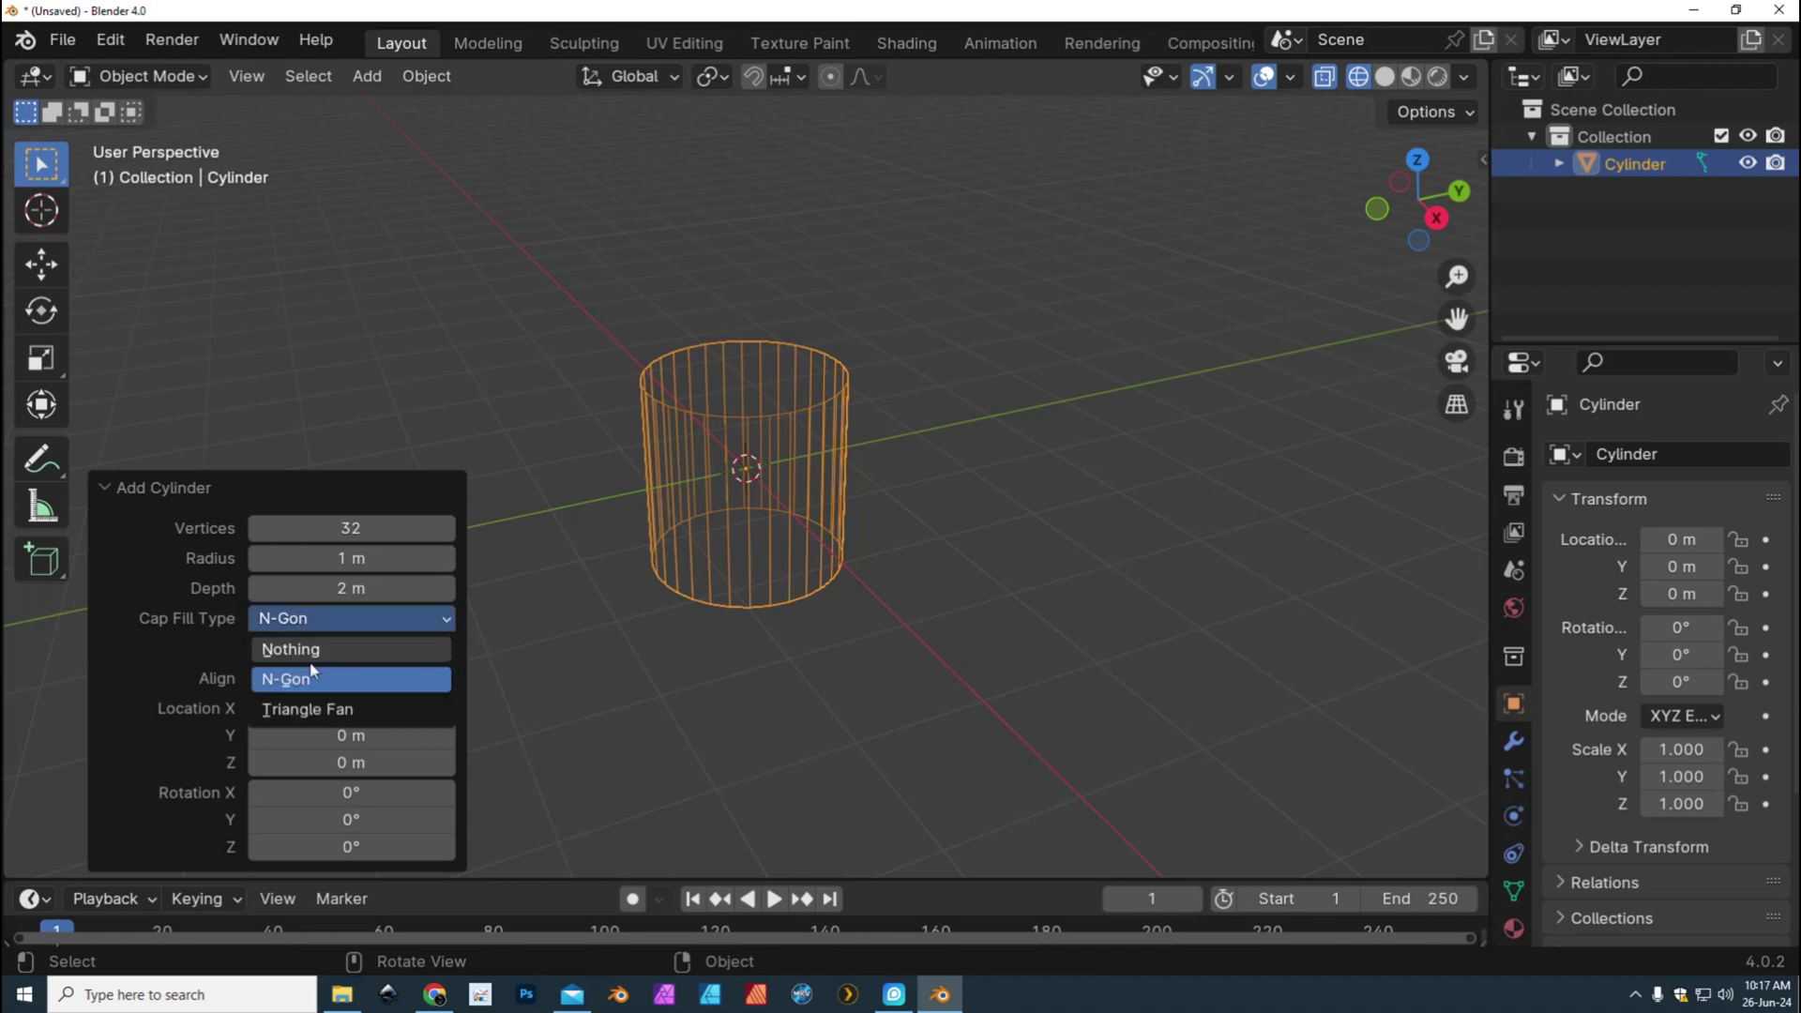
pyautogui.click(341, 711)
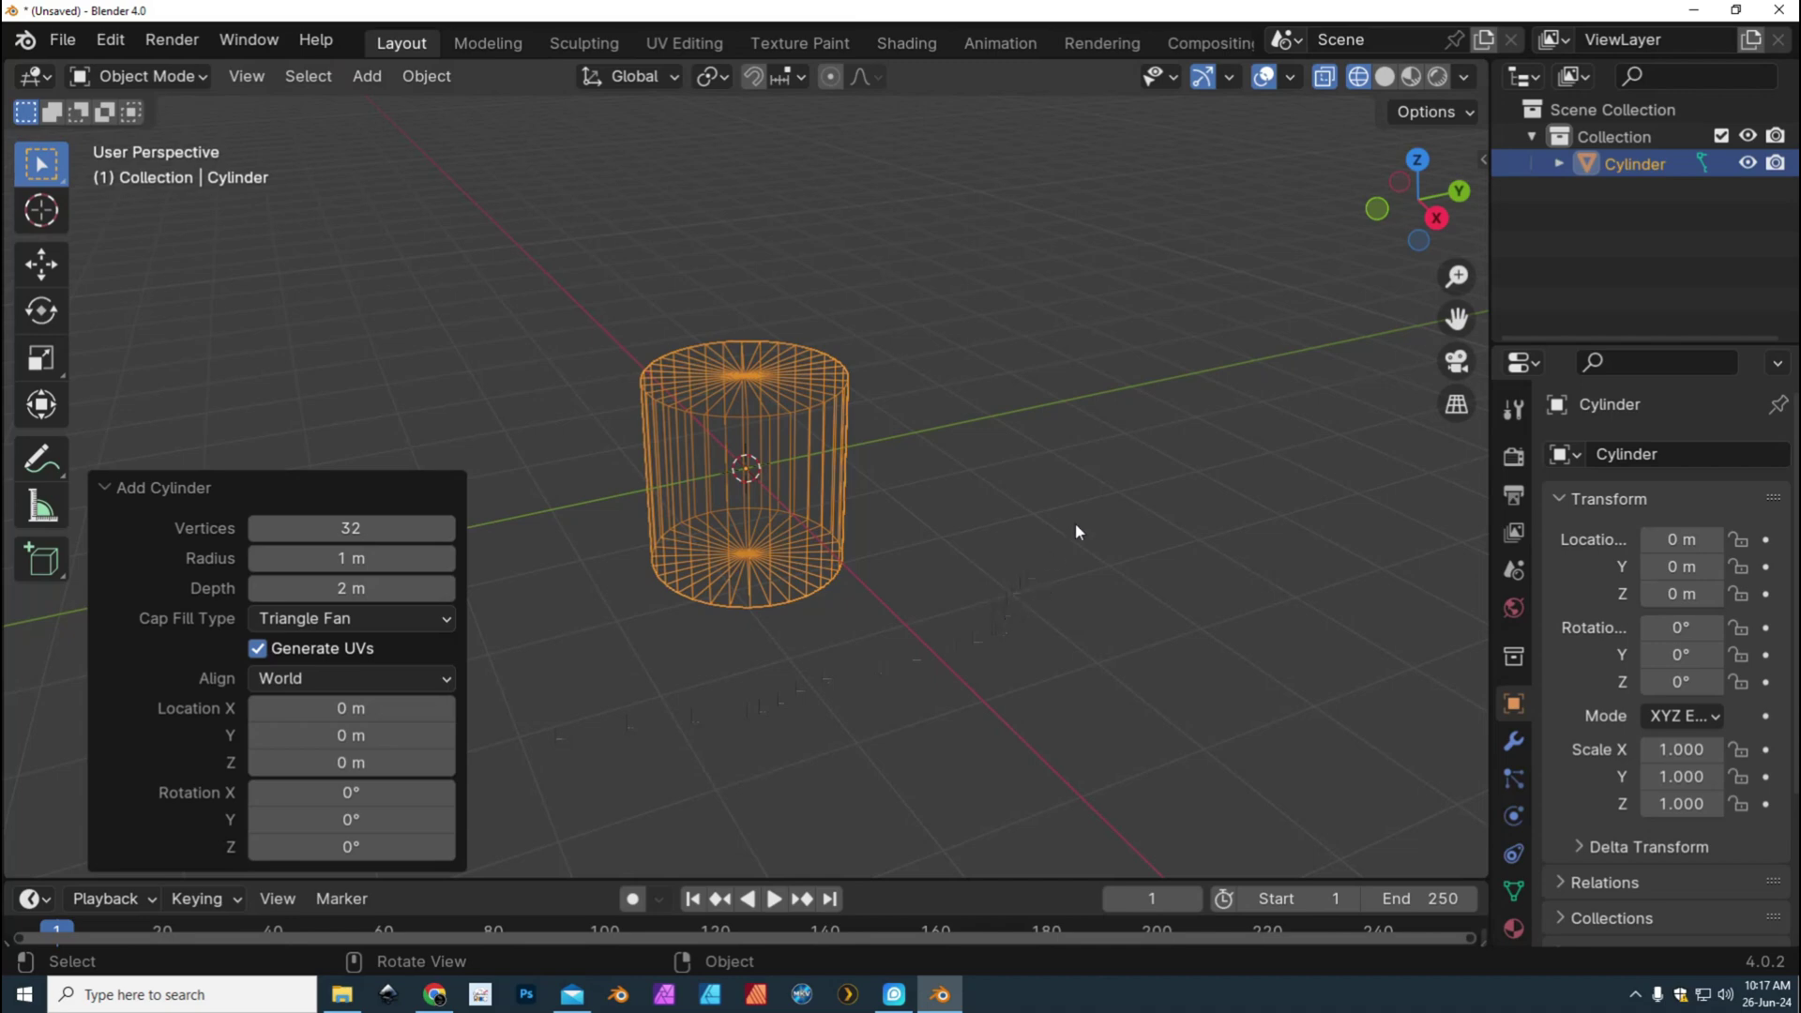
pyautogui.click(1023, 500)
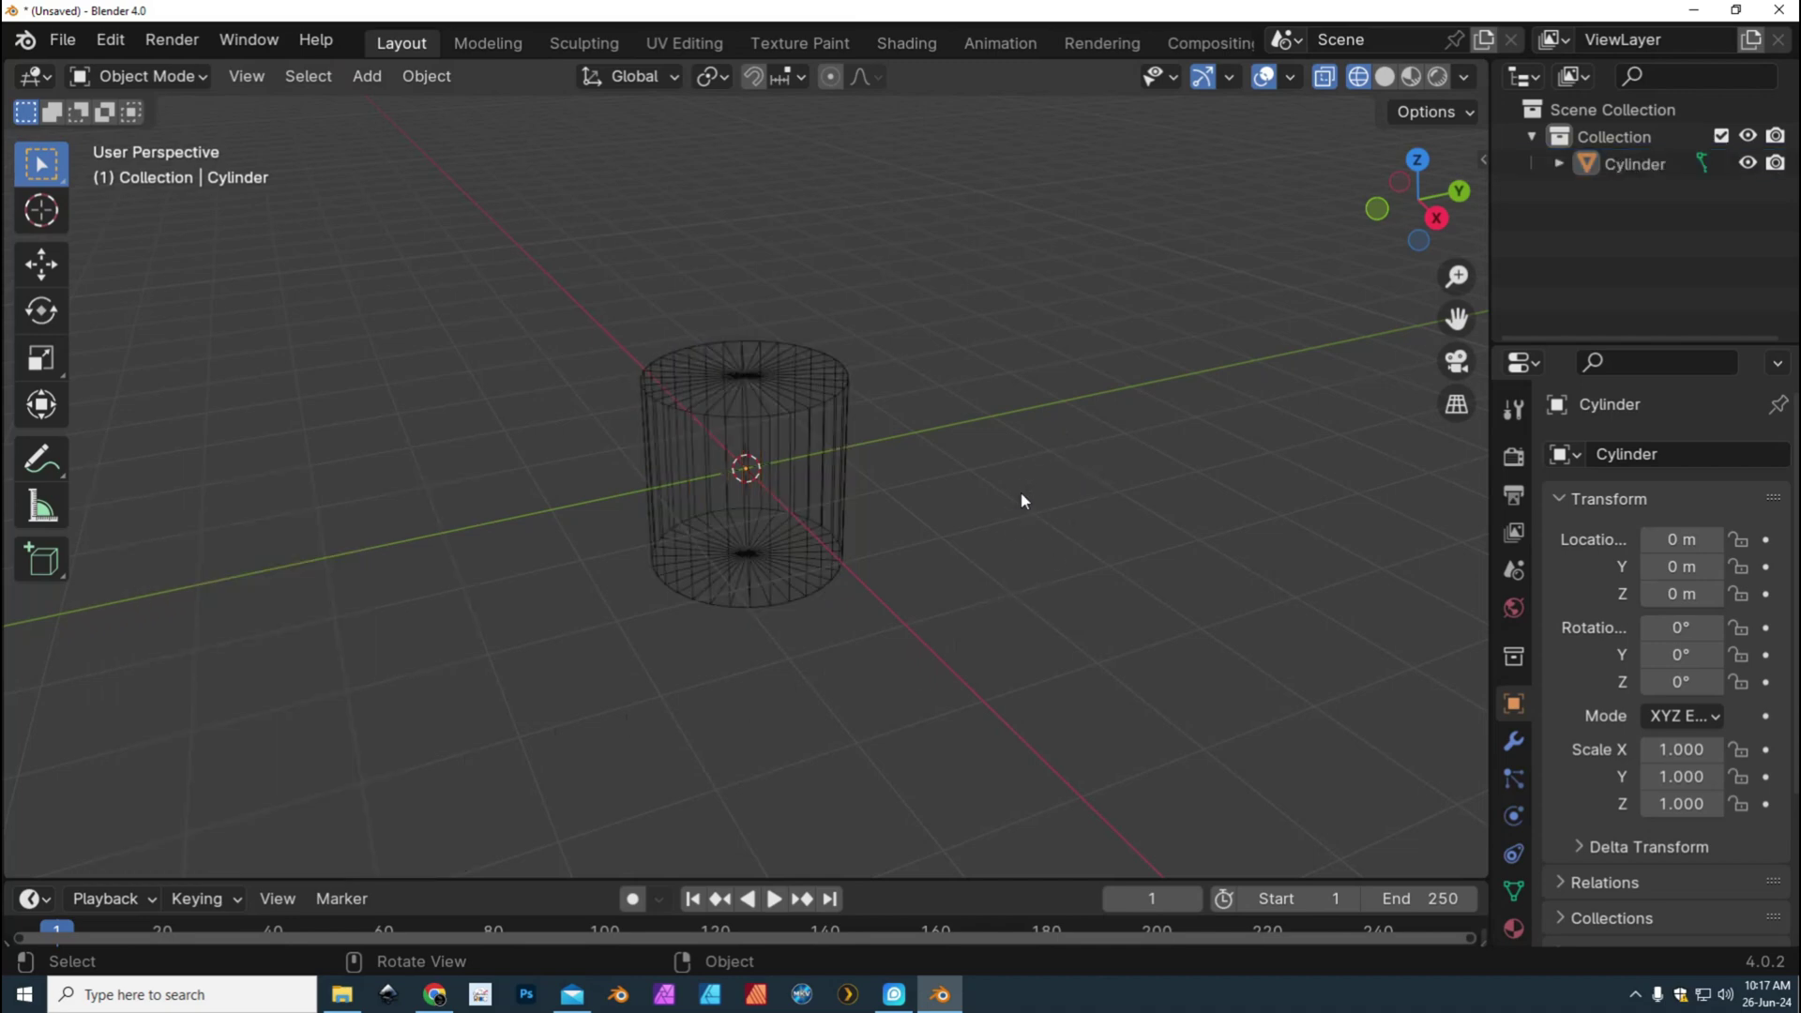
pyautogui.click(1384, 77)
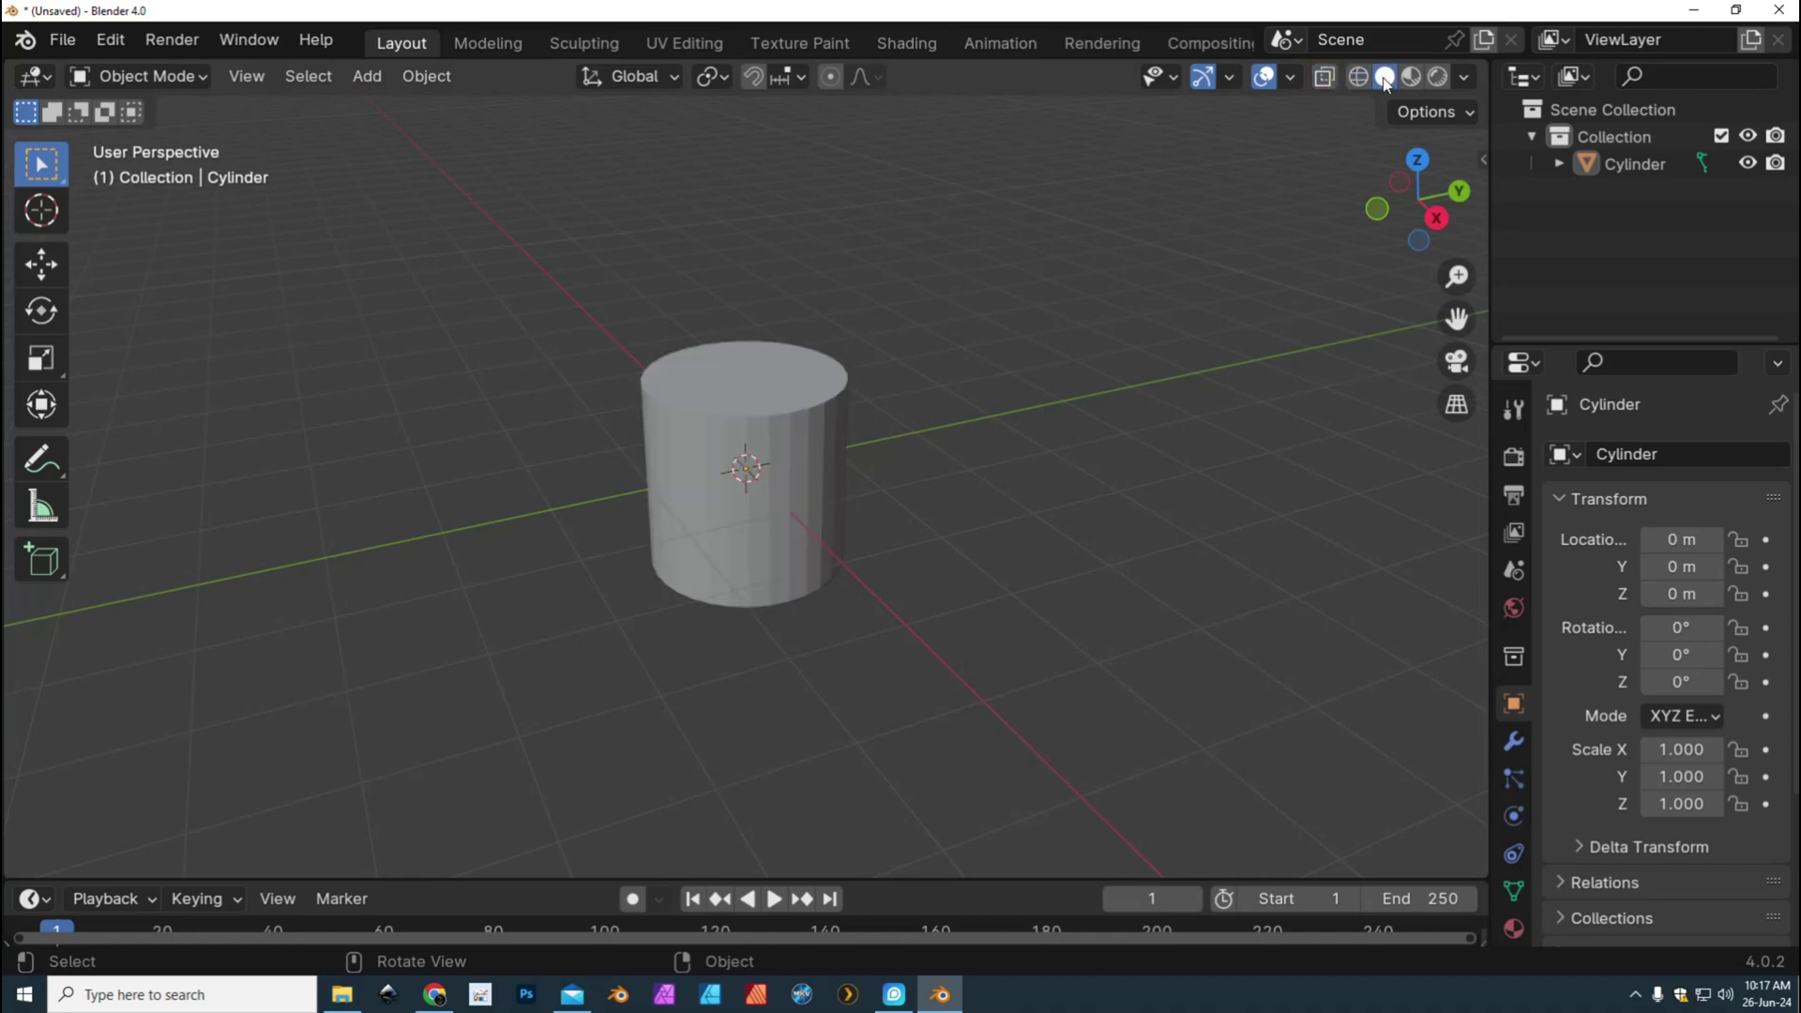
# Put the cylinder into Edit Mode and switch to face selection
pyautogui.click(176, 78)
pyautogui.click(140, 137)
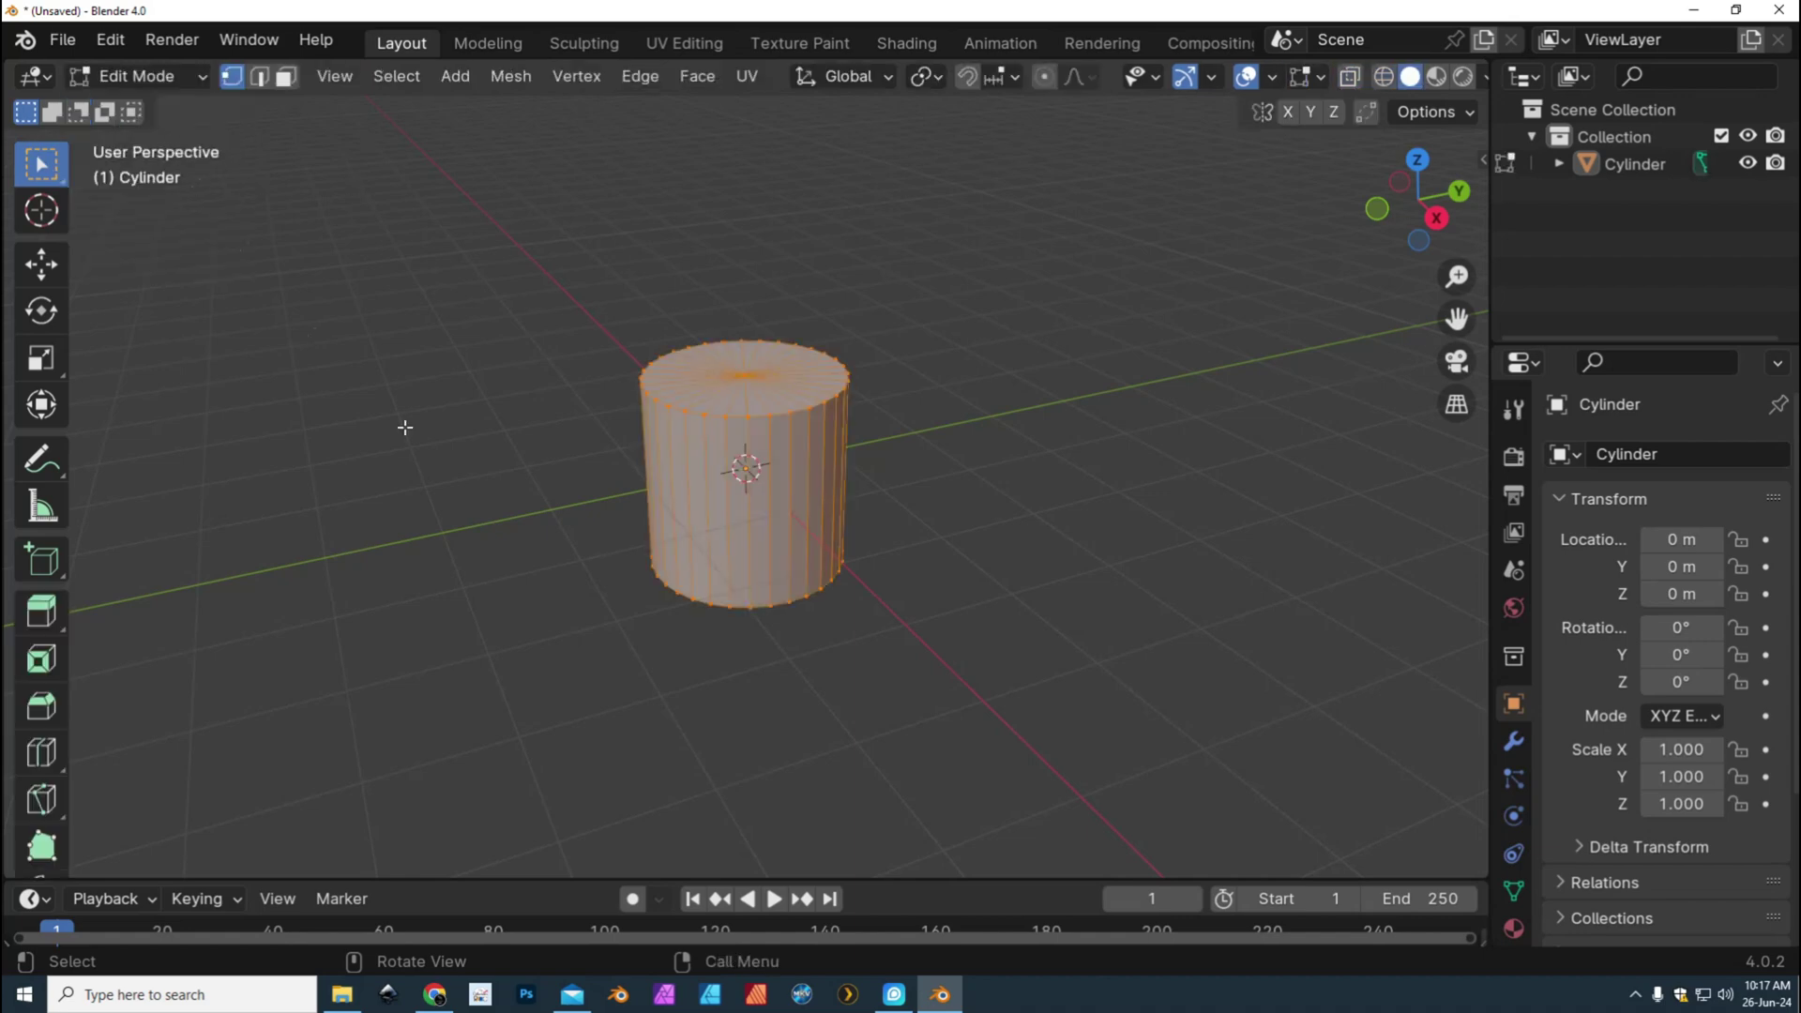
pyautogui.scroll(4, 1024, 591)
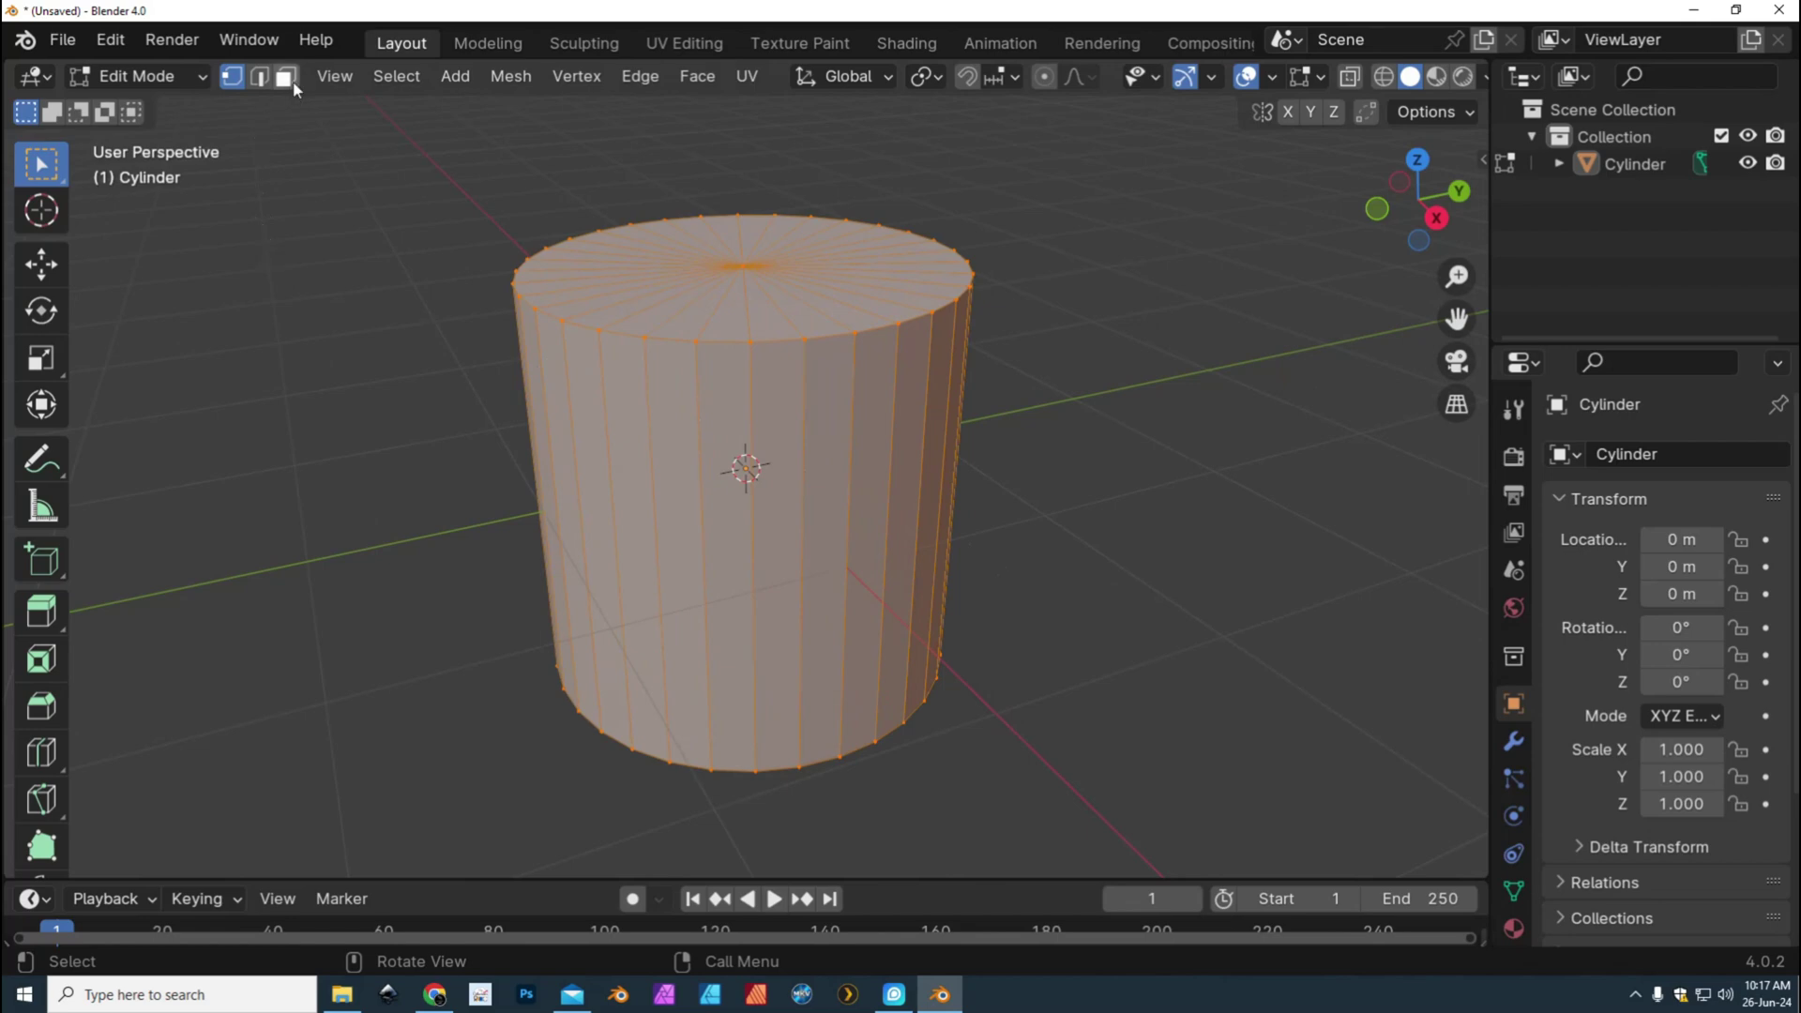
pyautogui.click(286, 78)
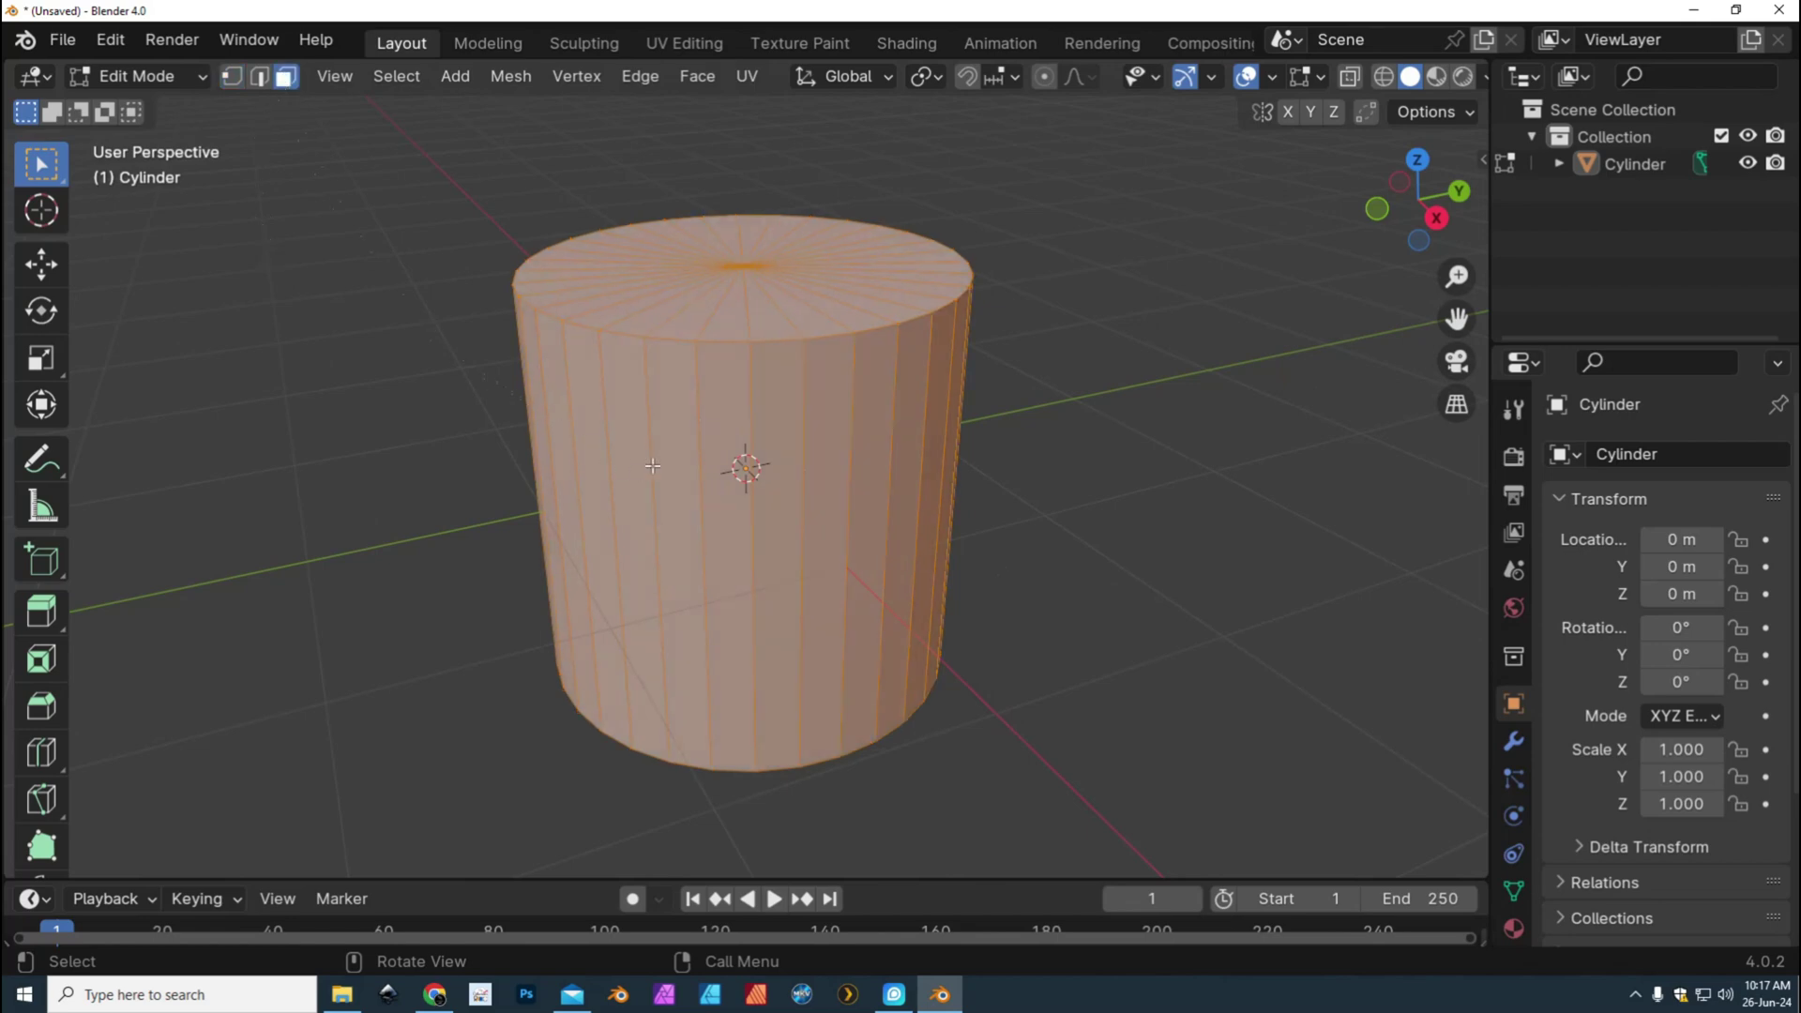
# Select the full ring of triangular faces on the cylinder's top cap and delete the faces
pyautogui.click(734, 306)
pyautogui.click(736, 318)
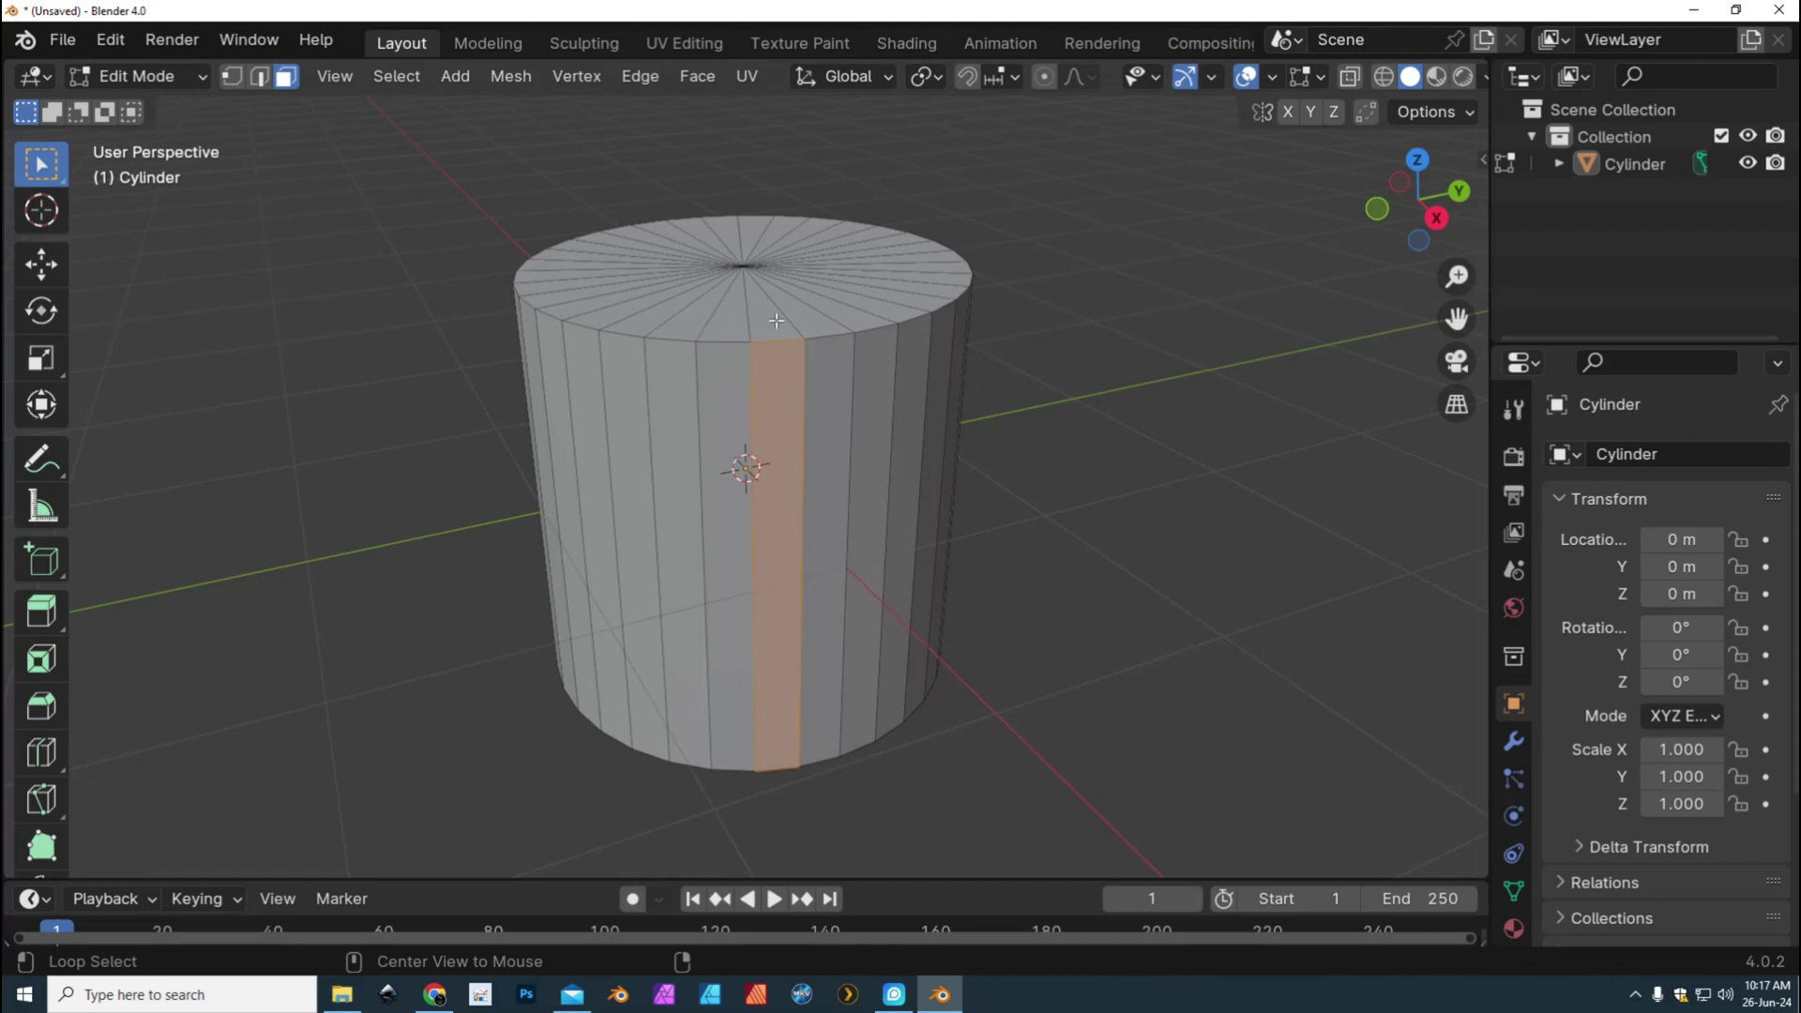
pyautogui.click(737, 314)
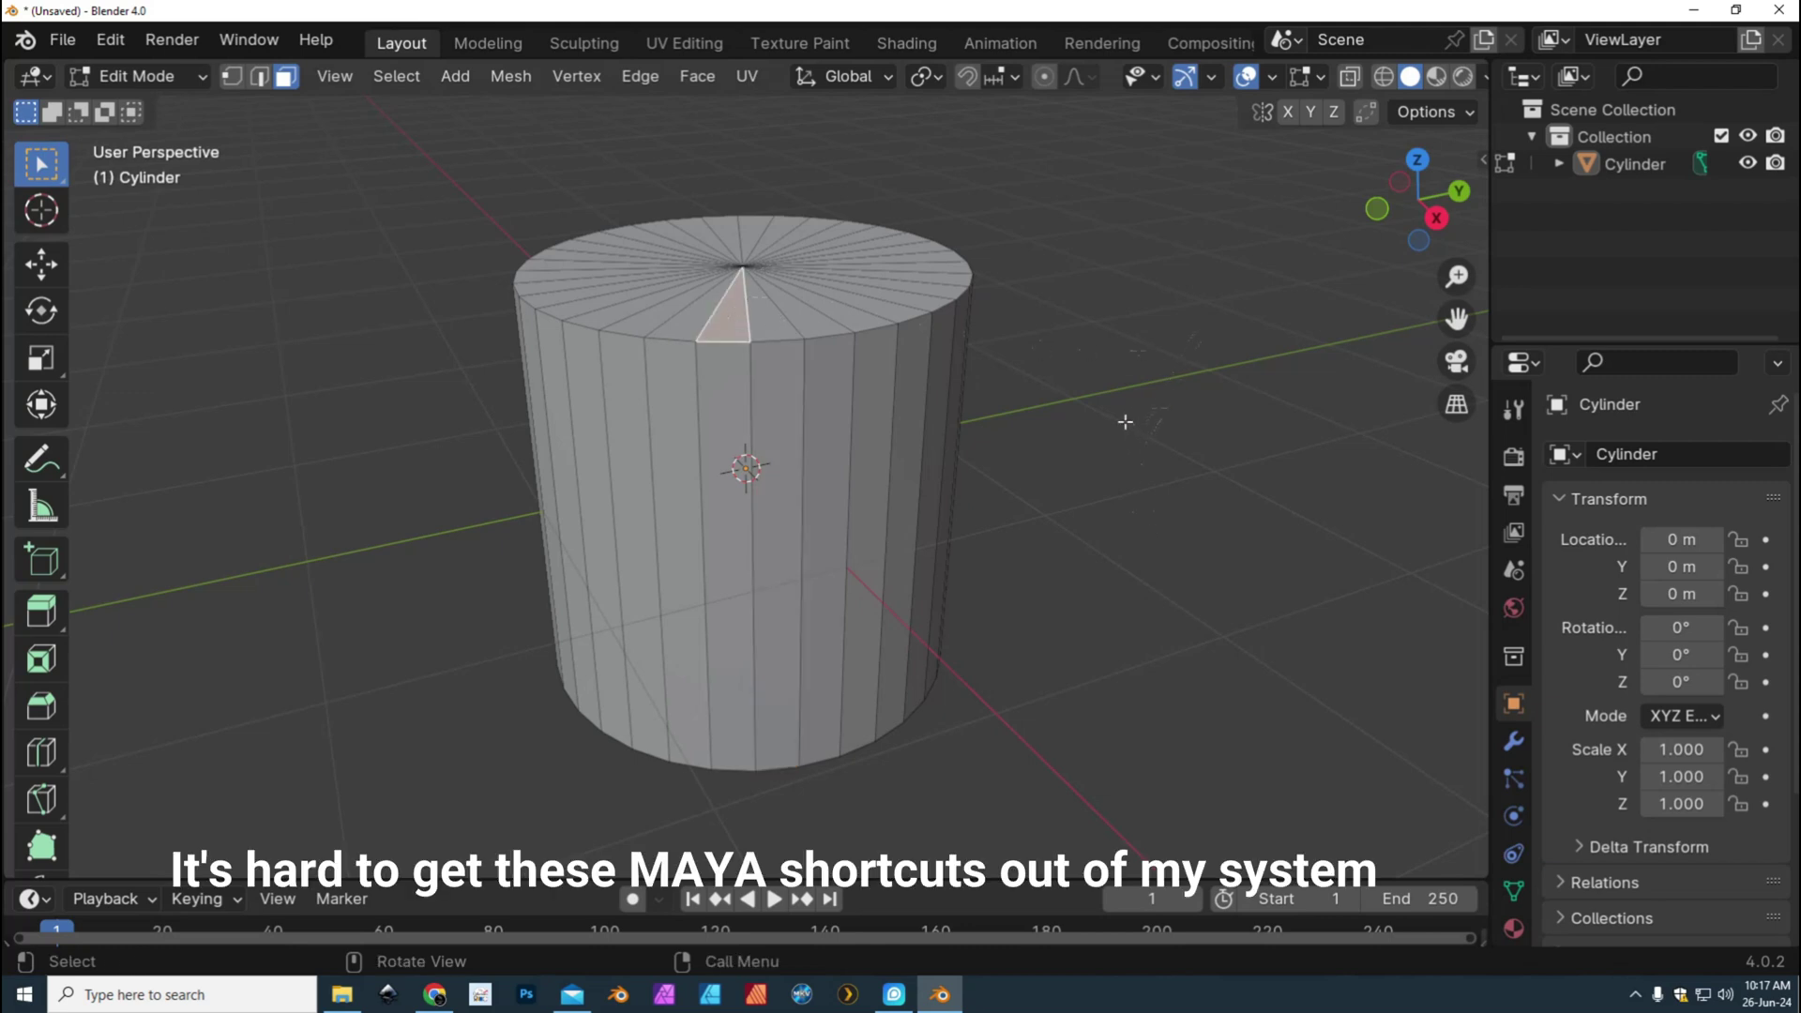
pyautogui.keyDown('alt'); pyautogui.keyDown('shift'); pyautogui.click(699, 252); pyautogui.keyUp('shift'); pyautogui.keyUp('alt')
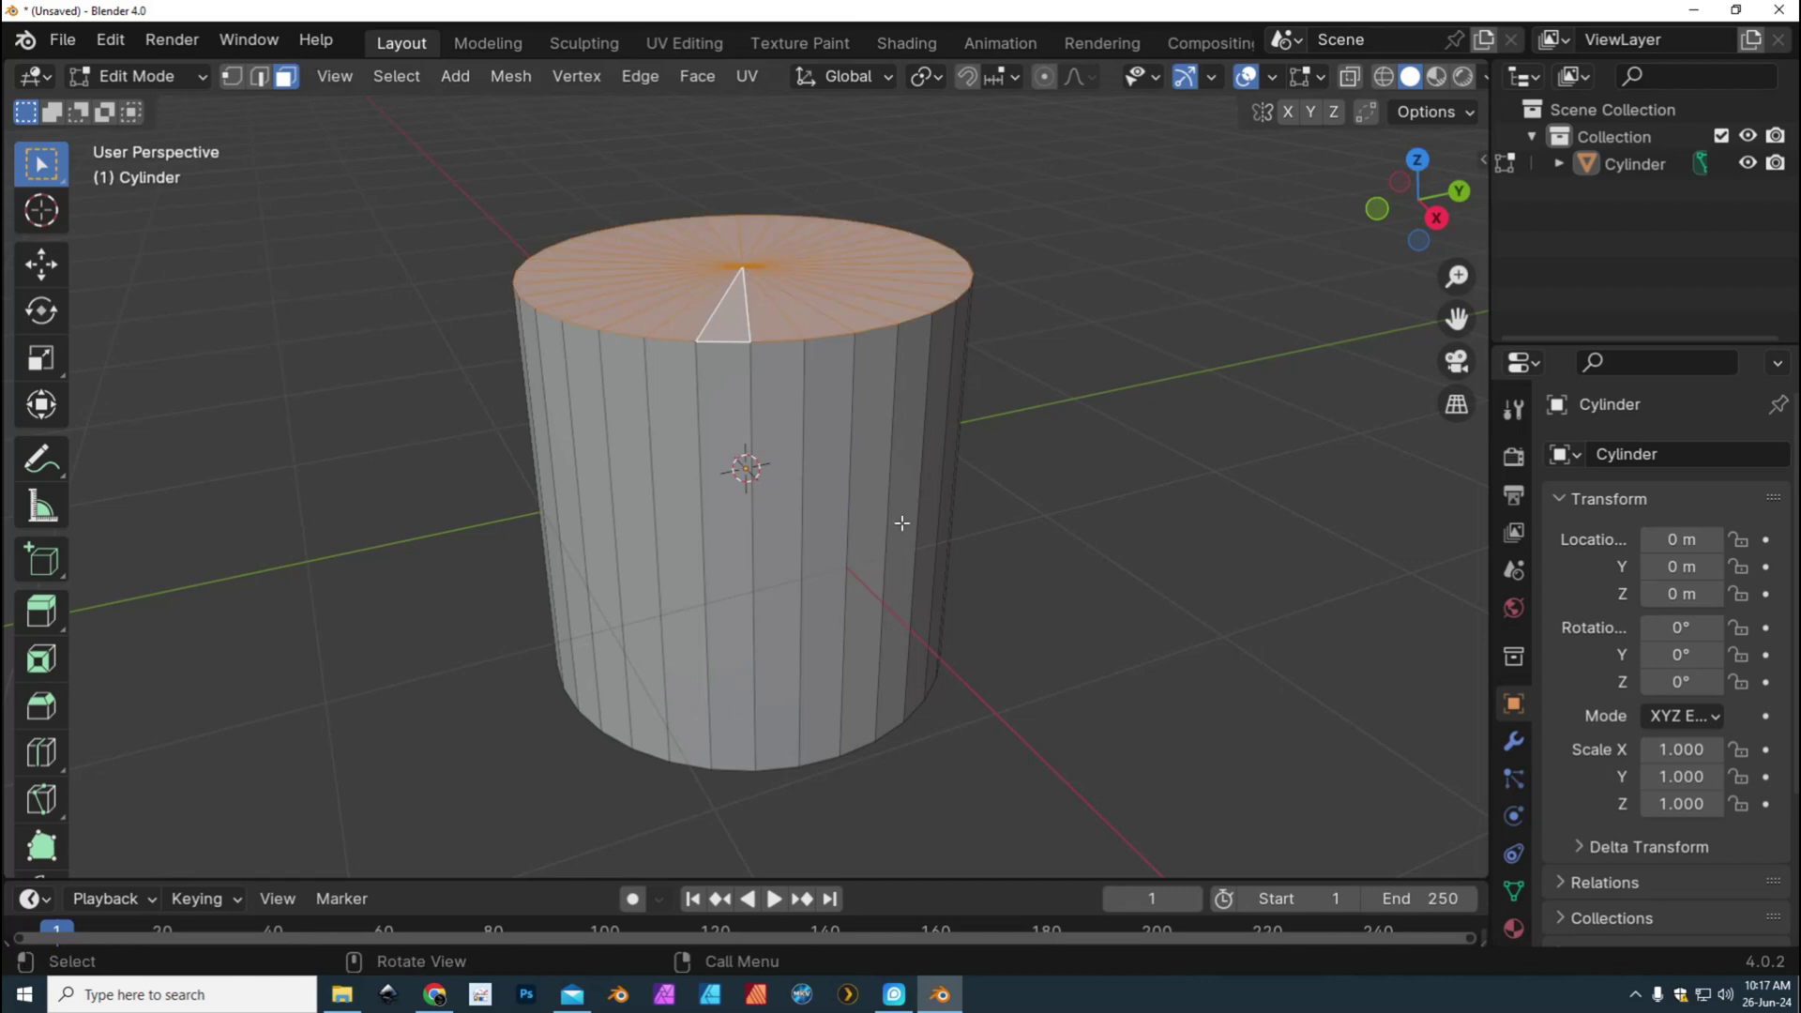
pyautogui.moveTo(901, 523); pyautogui.dragTo(901, 523, button='middle')
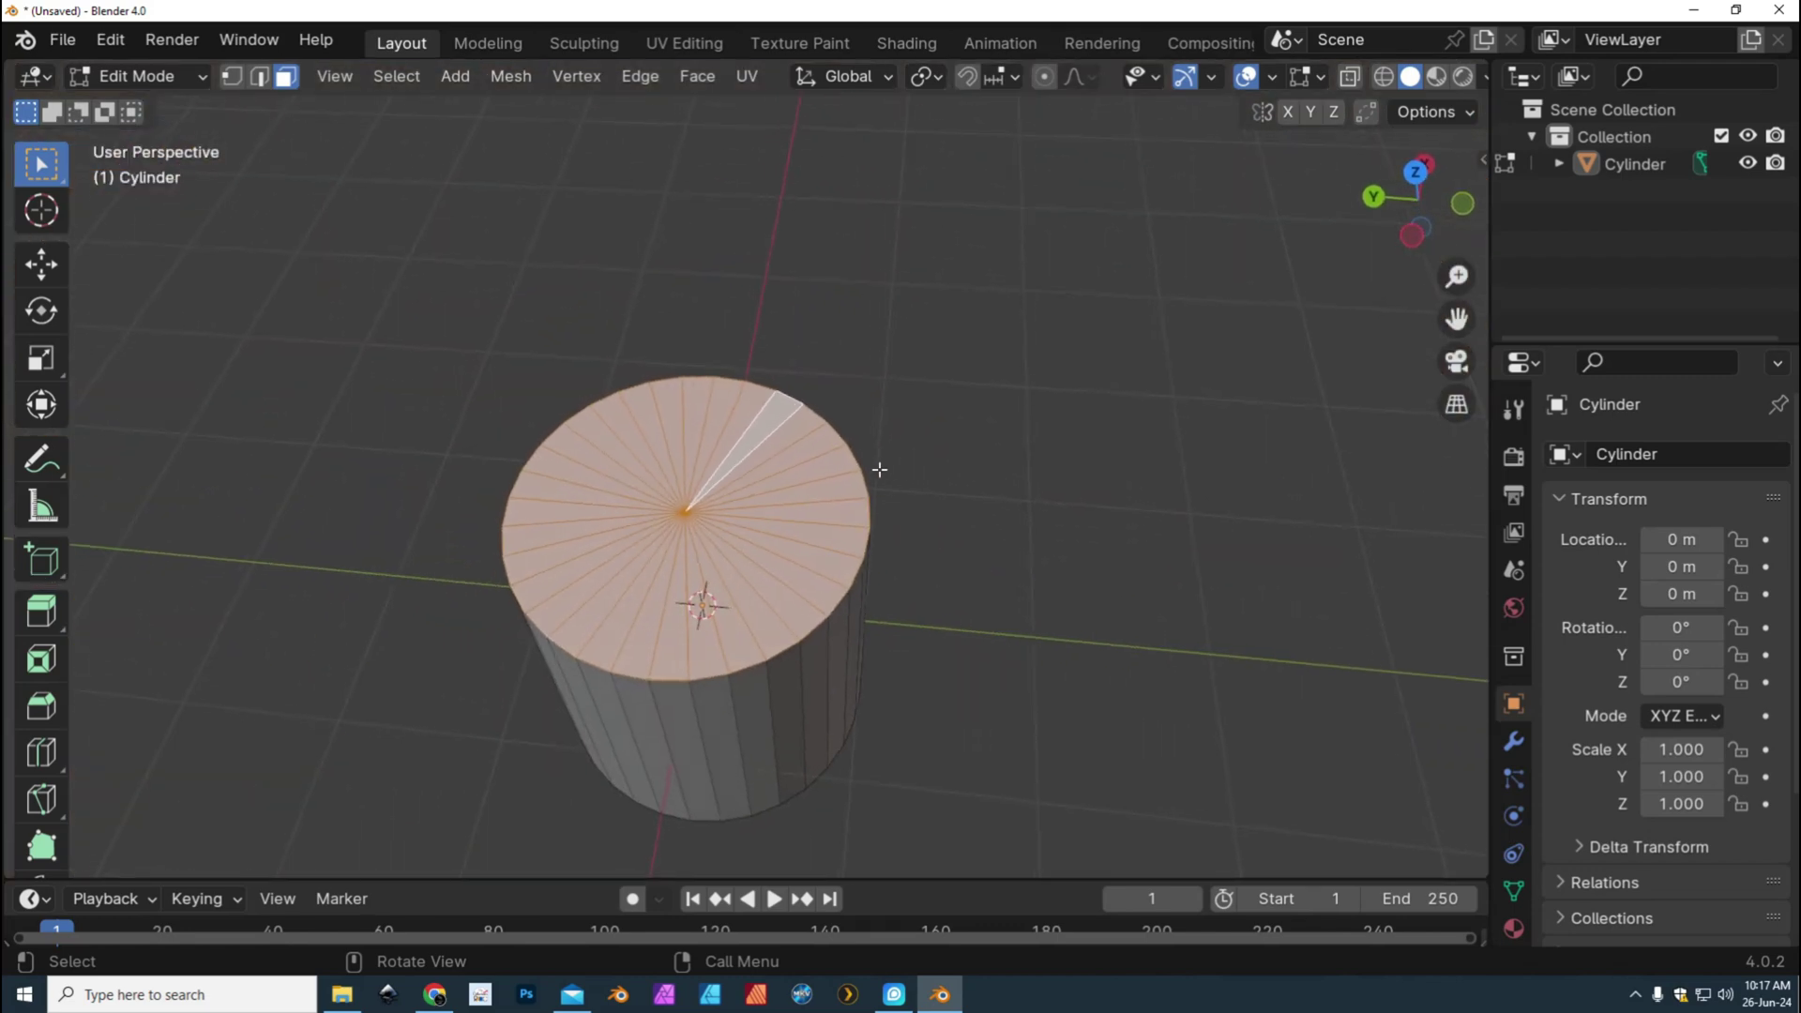
pyautogui.hotkey('alt', 'a')
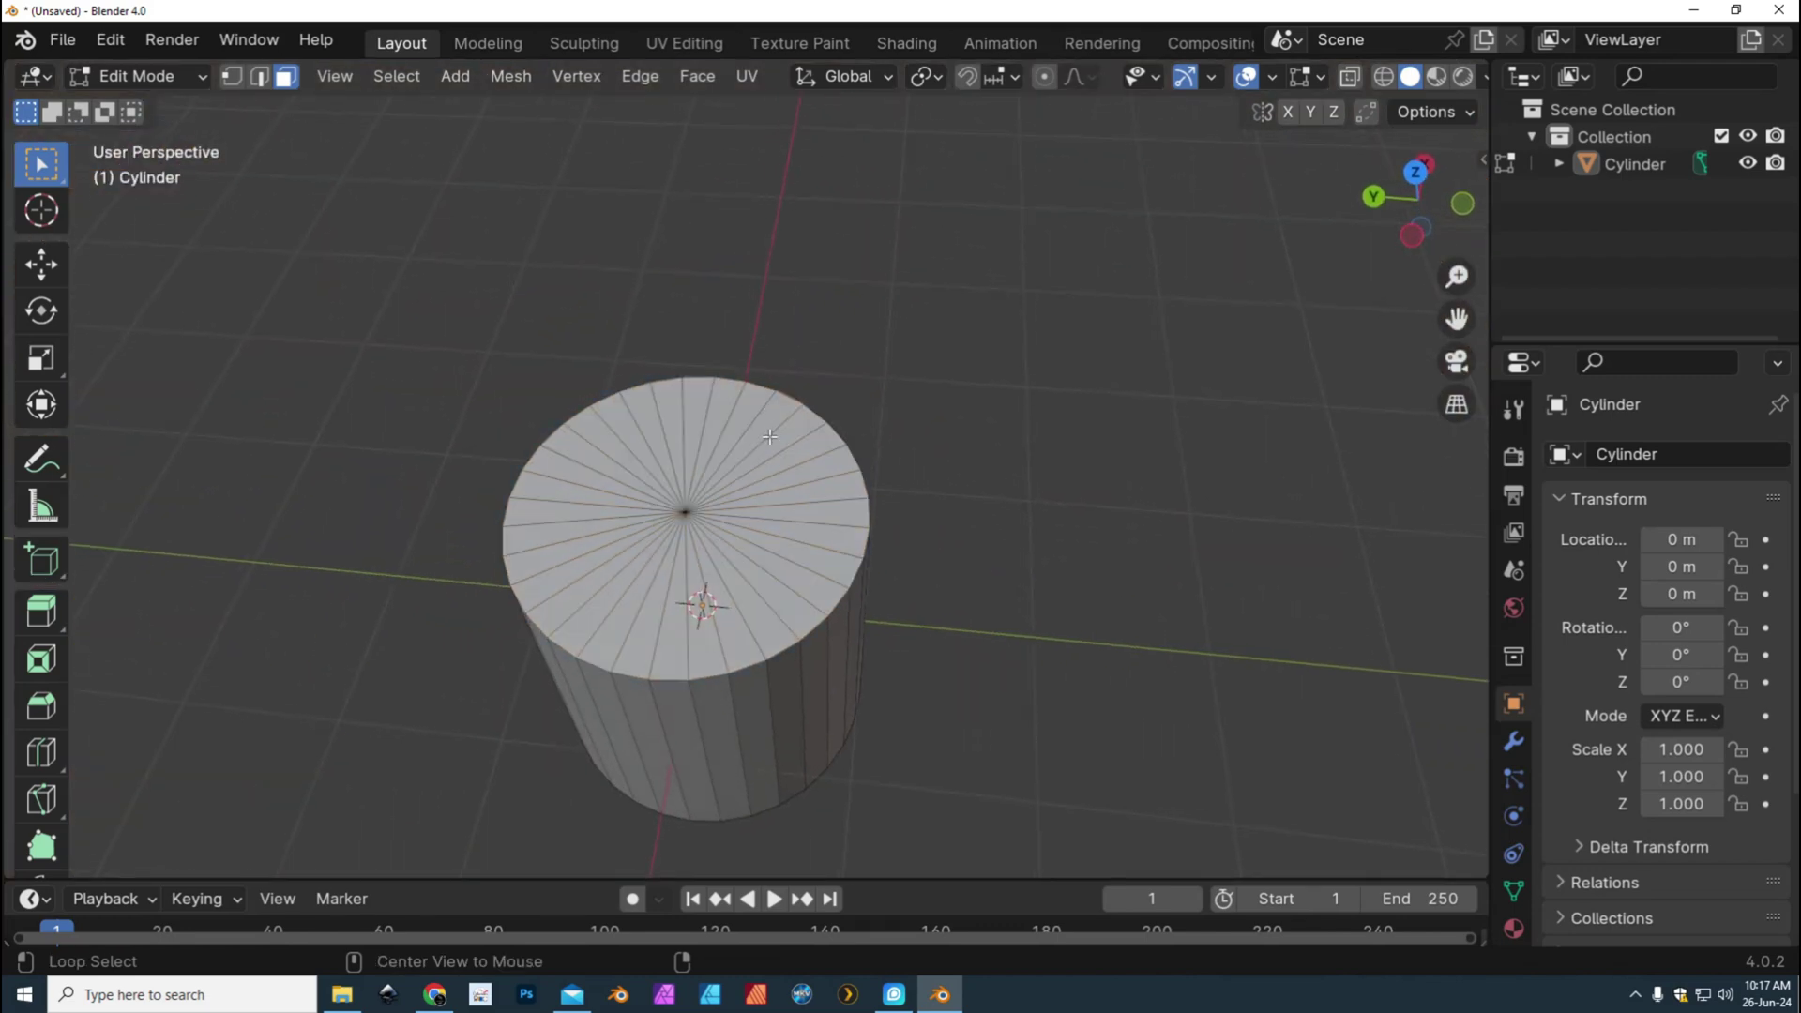
pyautogui.keyDown('alt'); pyautogui.click(769, 438); pyautogui.keyUp('alt')
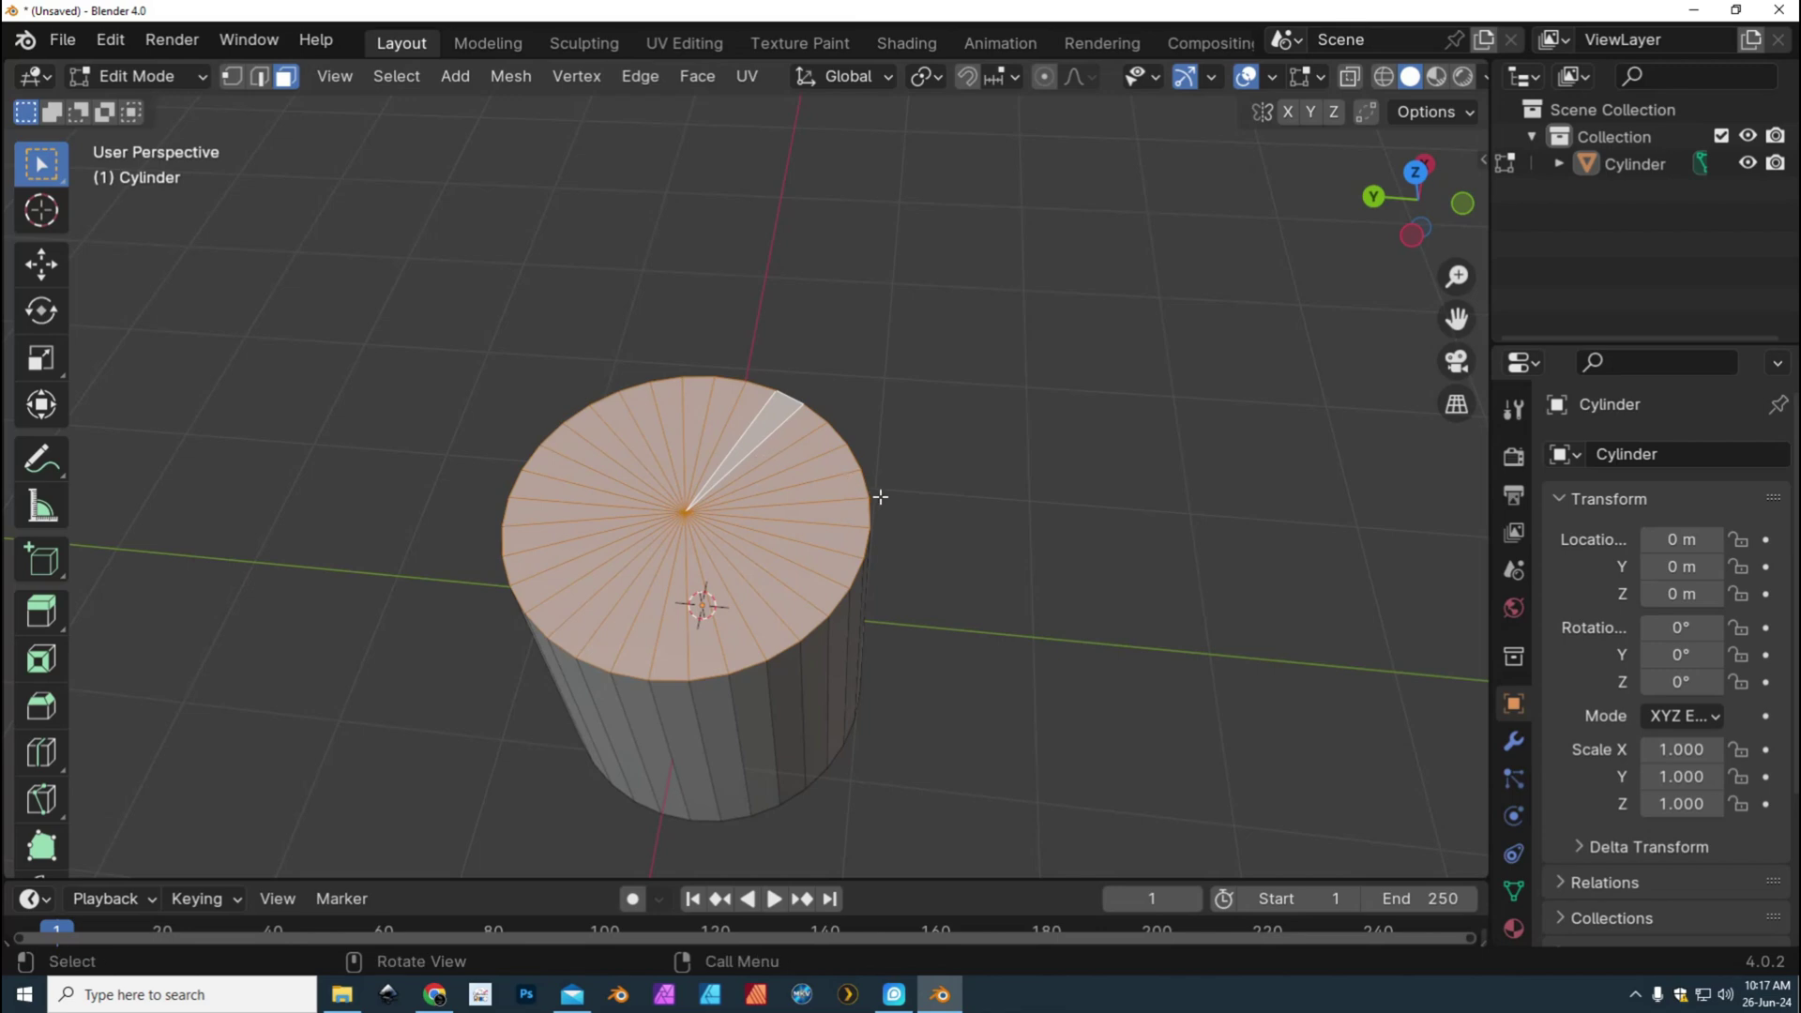
pyautogui.press('x')
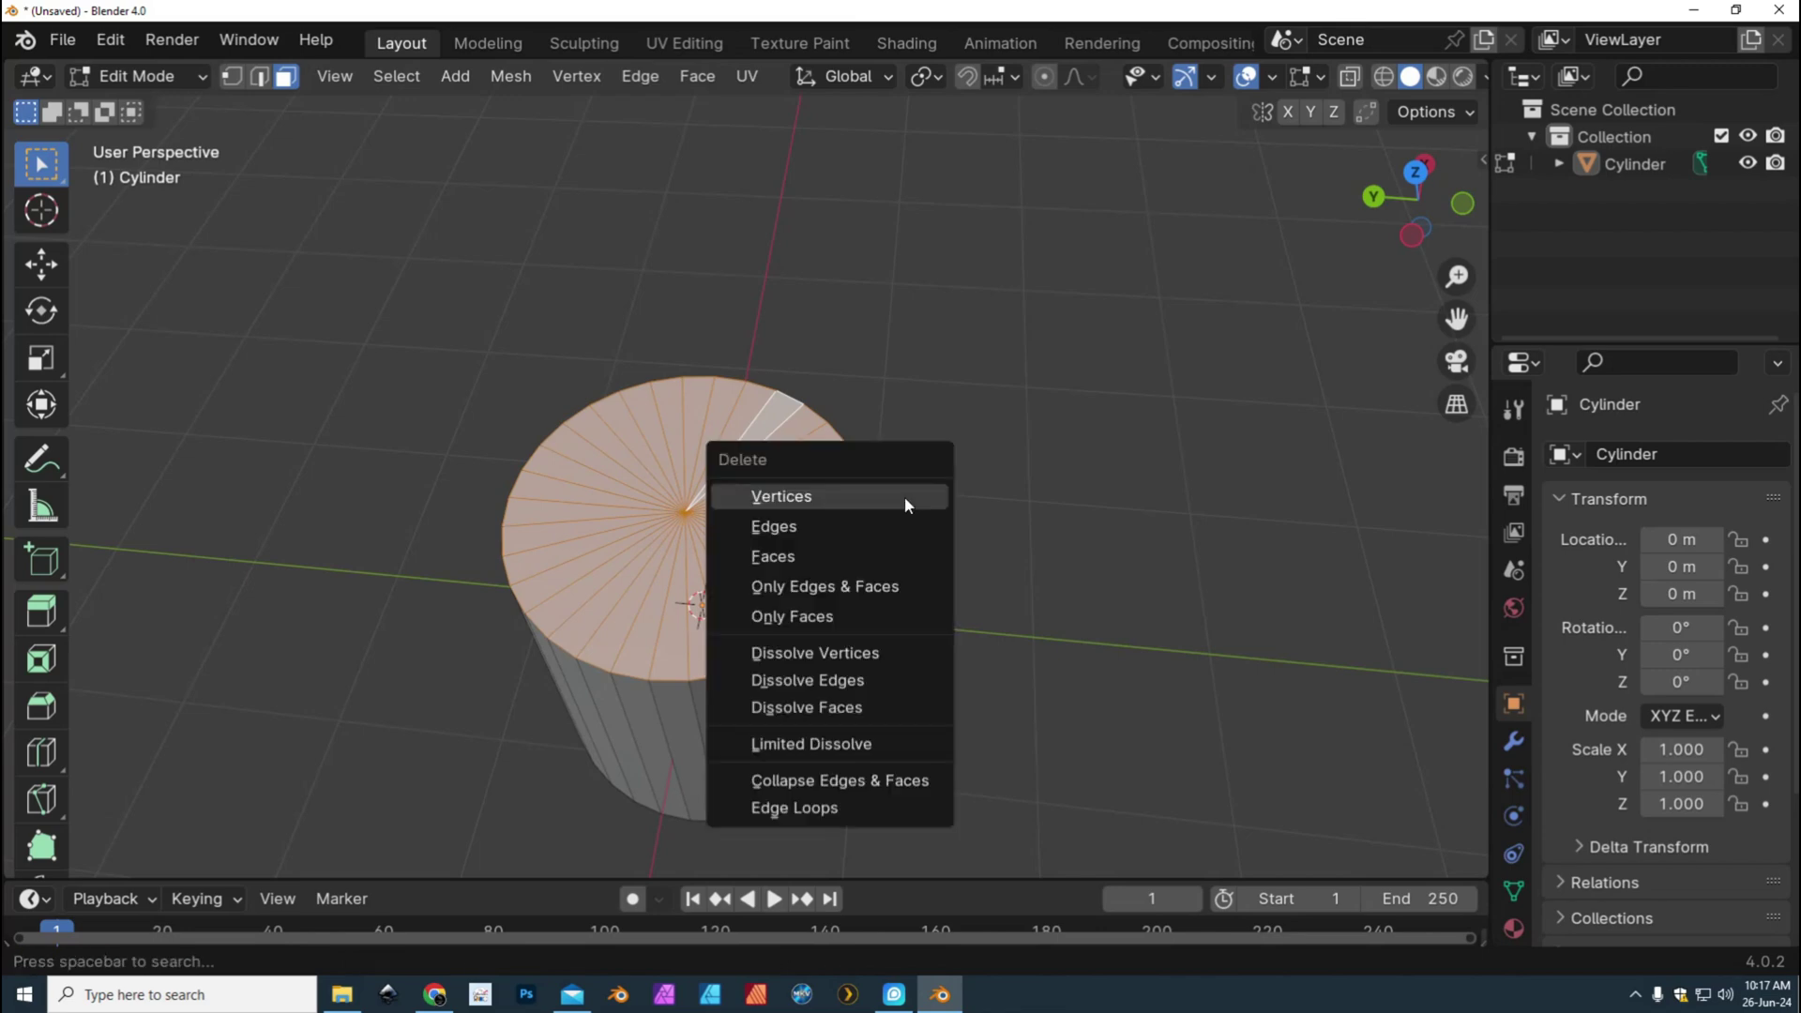
pyautogui.click(807, 559)
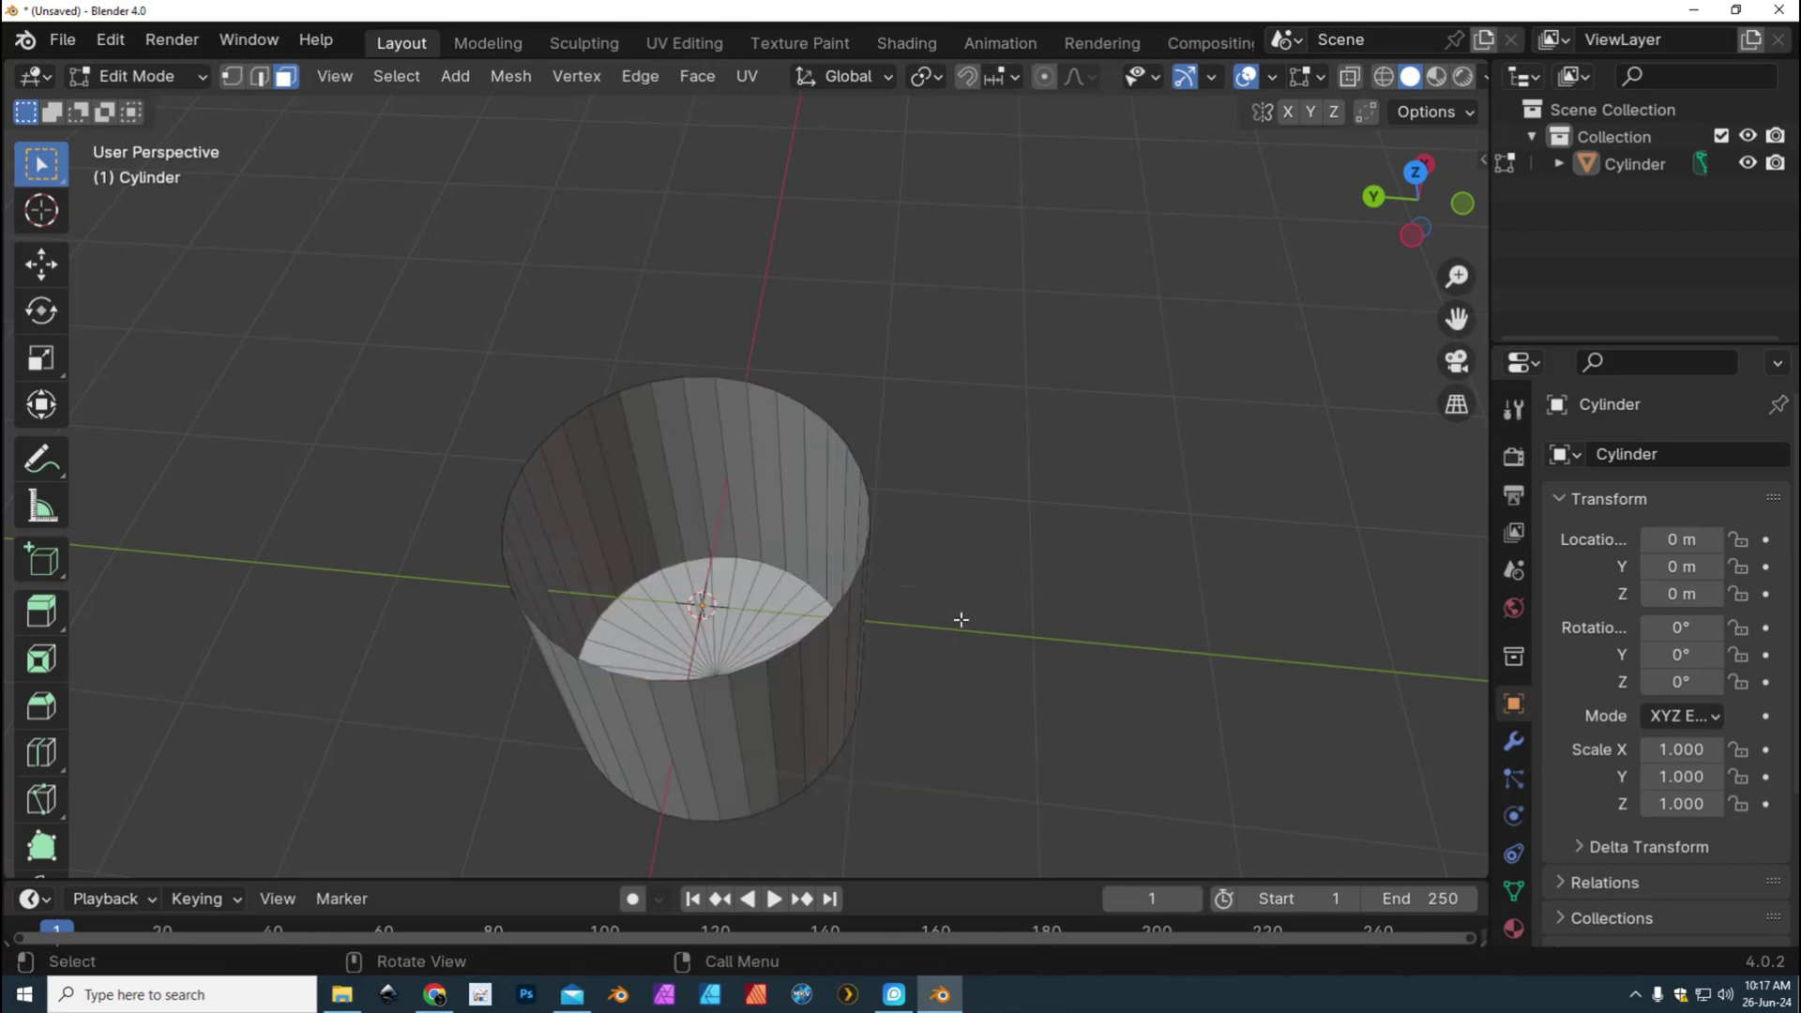
# Add three single horizontal loop cuts around the cylinder wall, at mid-height and halfway through the upper and lower halves
pyautogui.press('KP_8')
pyautogui.press('KP_8')
pyautogui.press('KP_8')
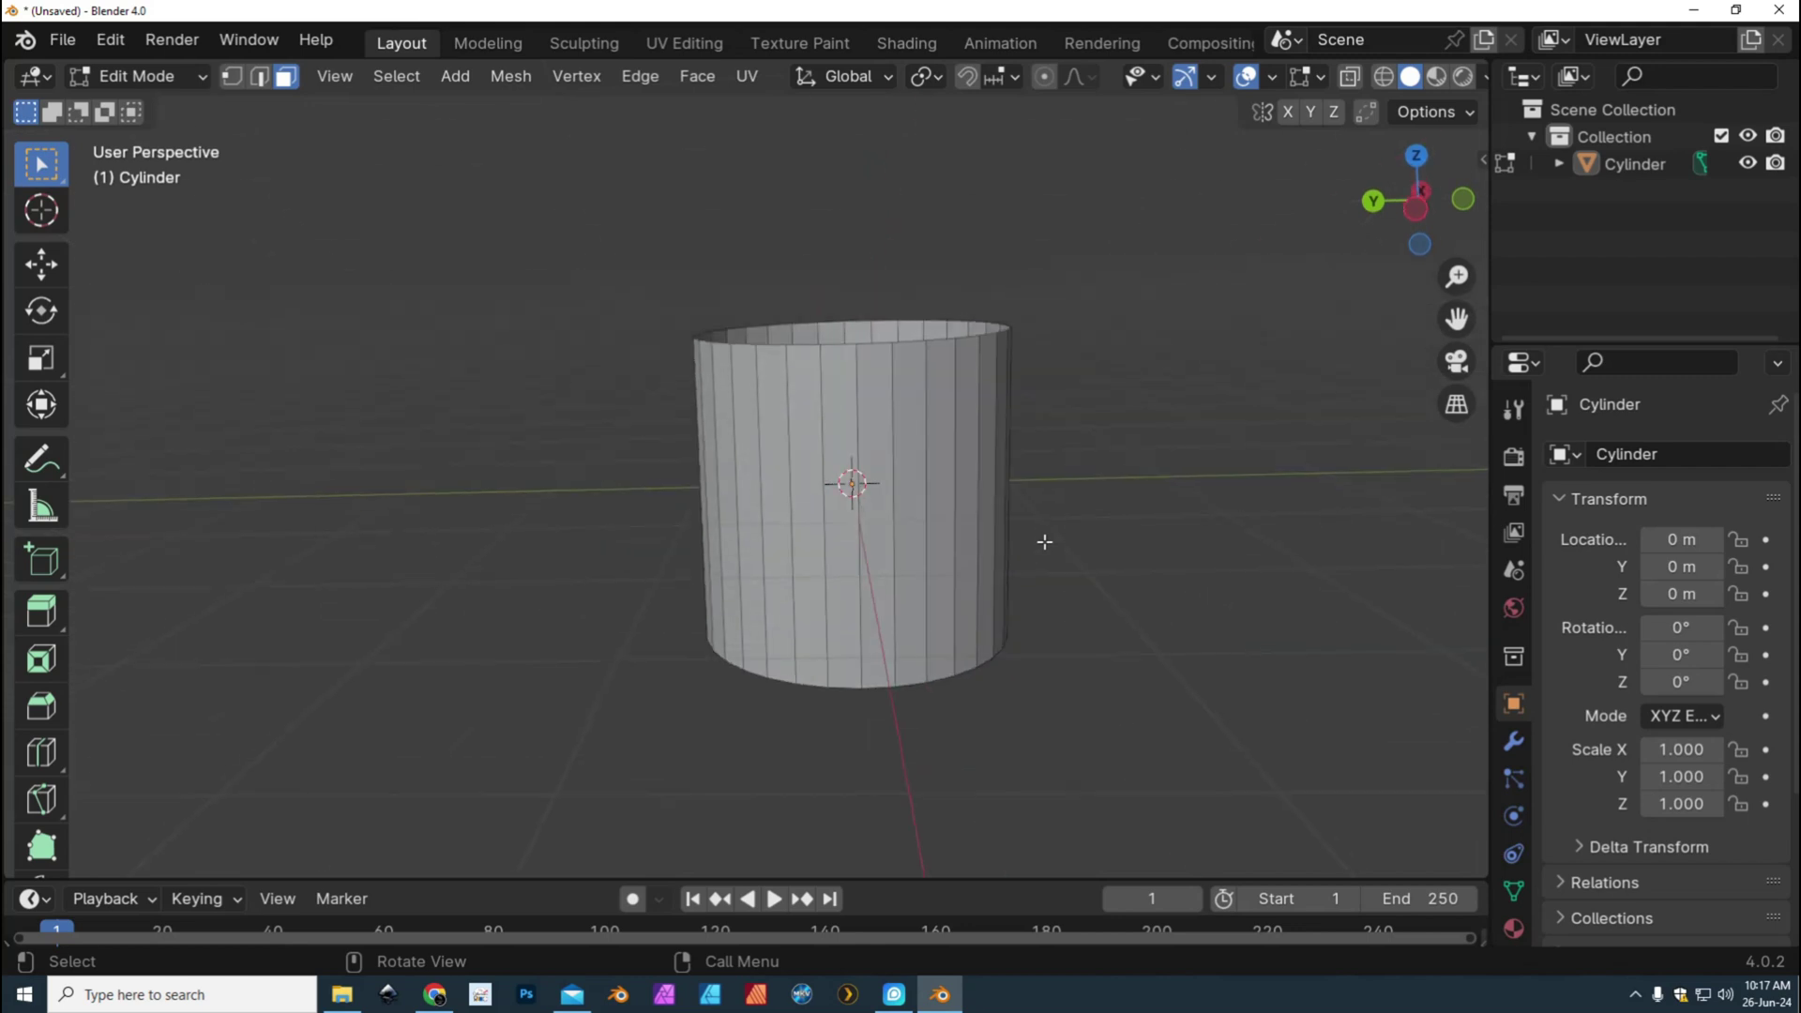
pyautogui.press('KP_6')
pyautogui.press('KP_6')
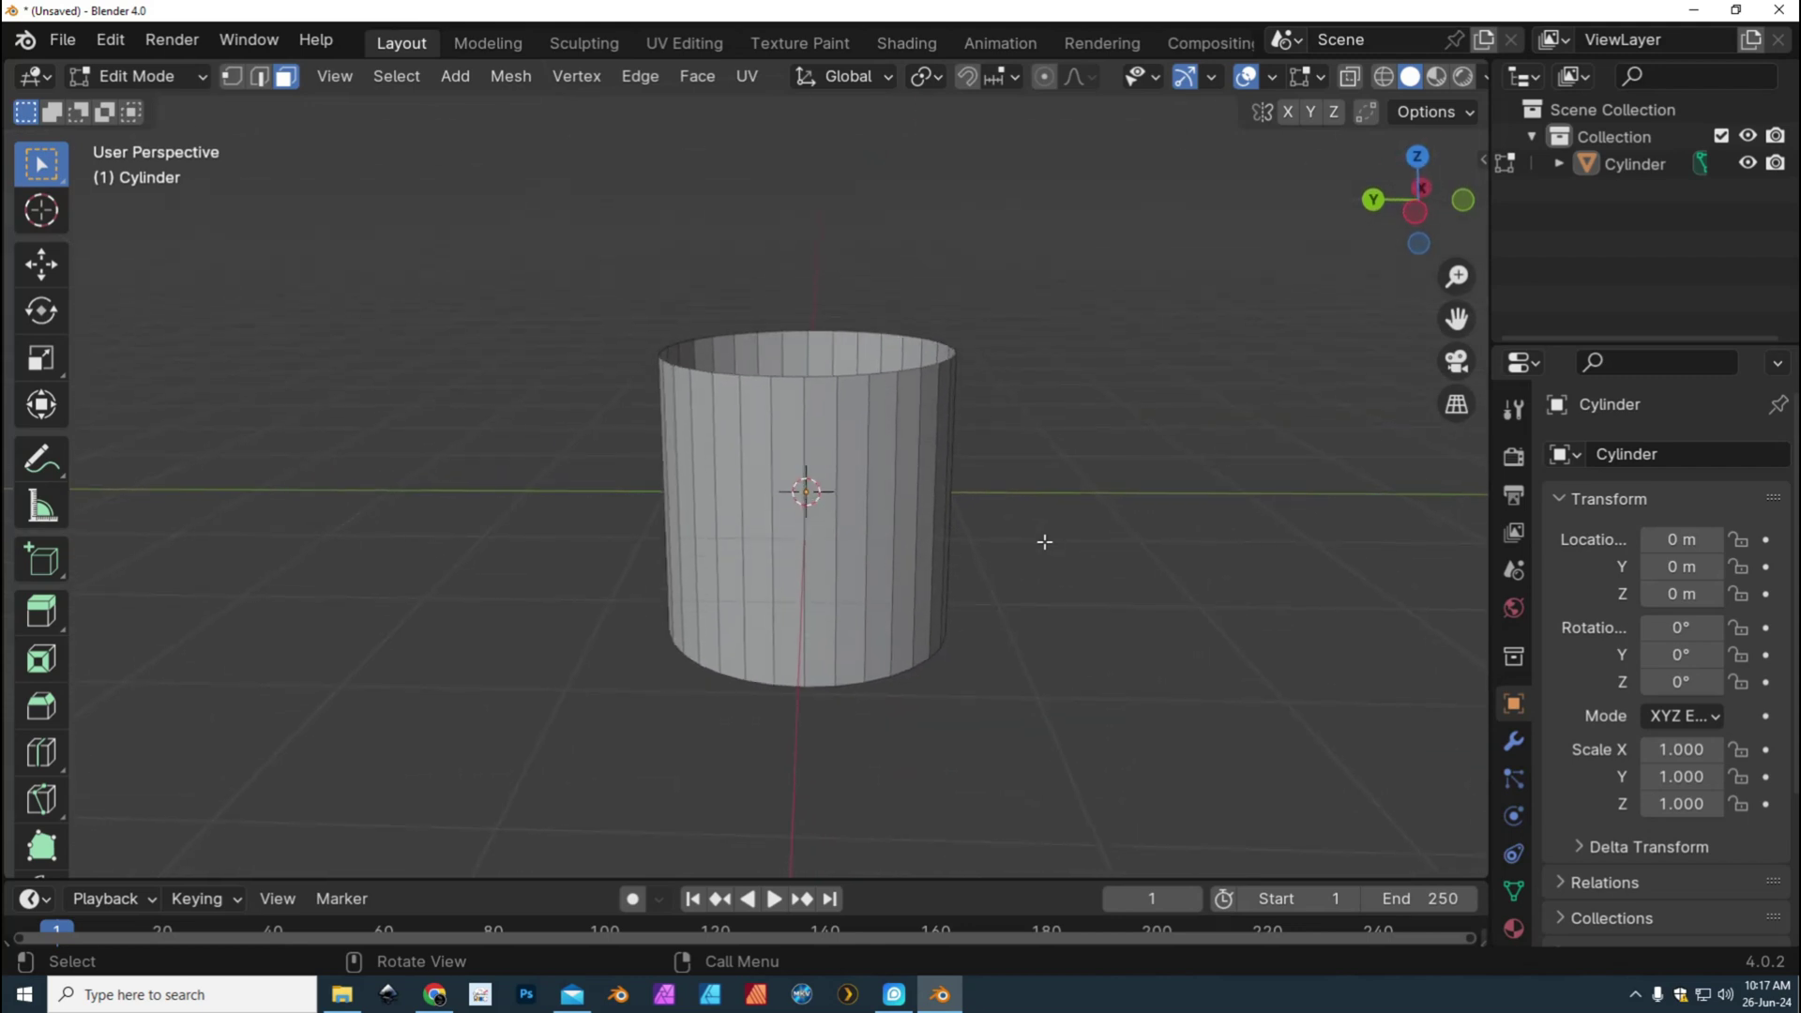
pyautogui.press('KP_8')
pyautogui.press('KP_8')
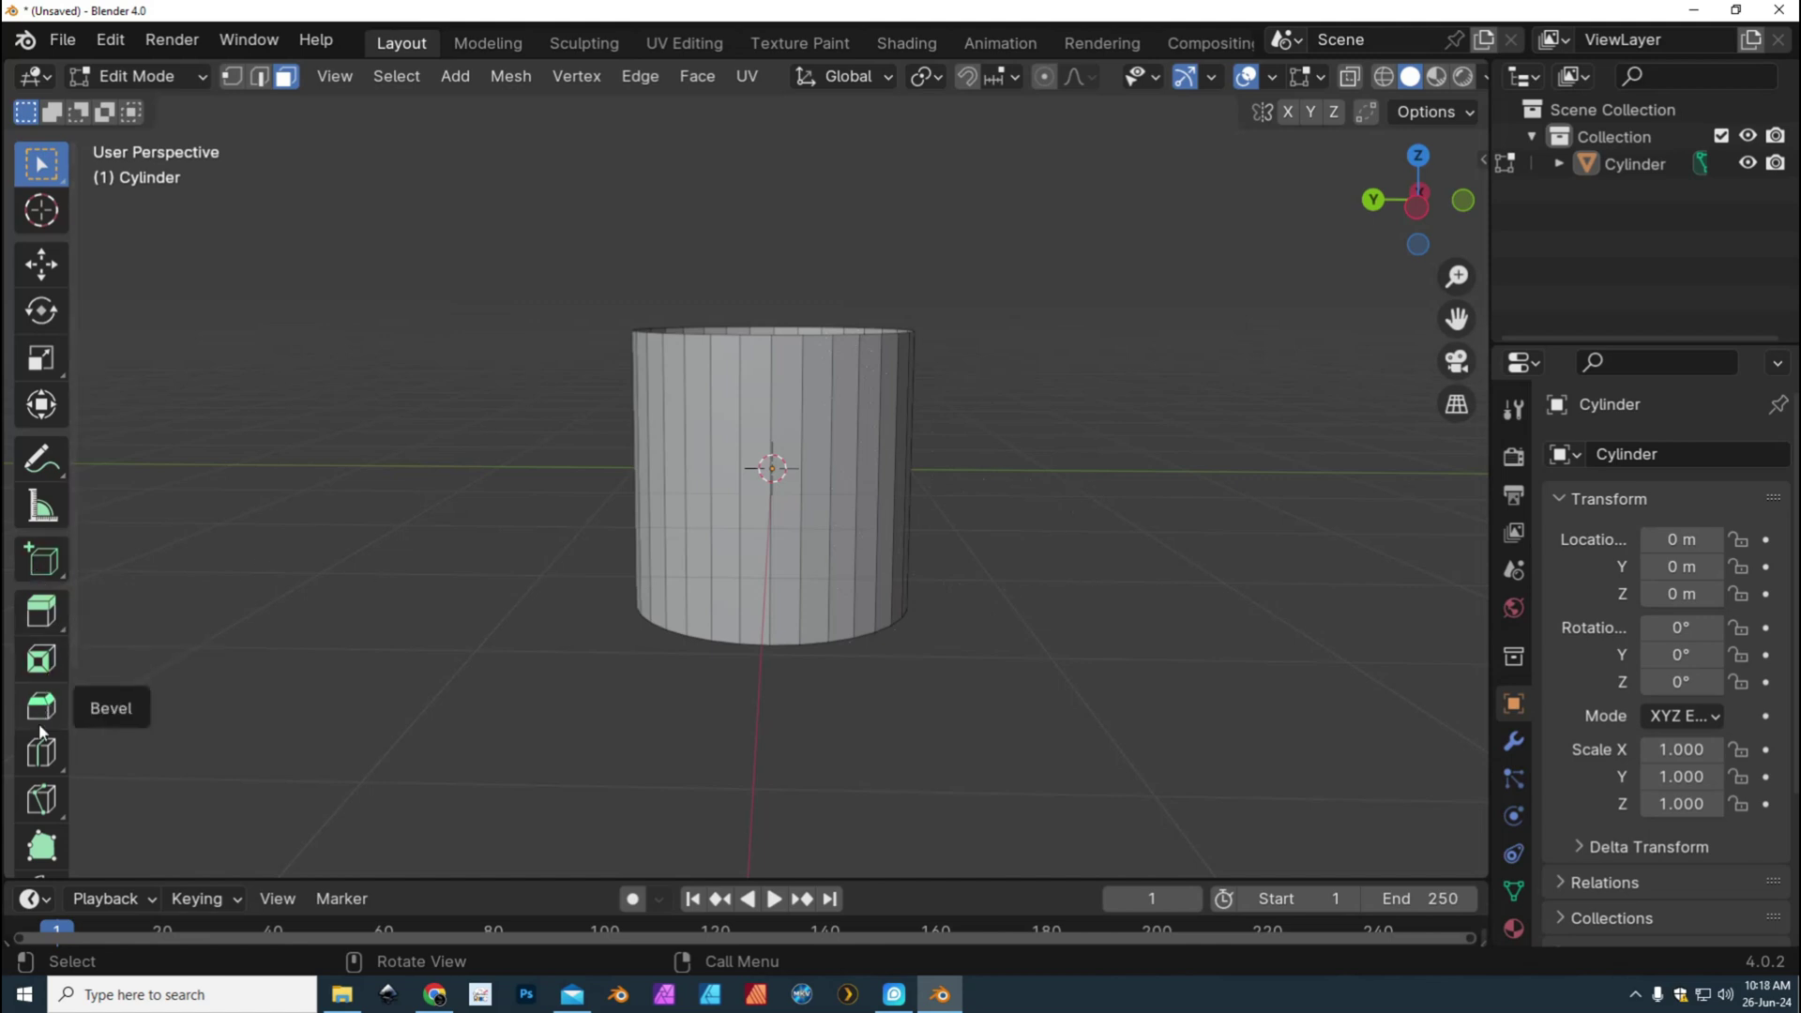
pyautogui.click(41, 751)
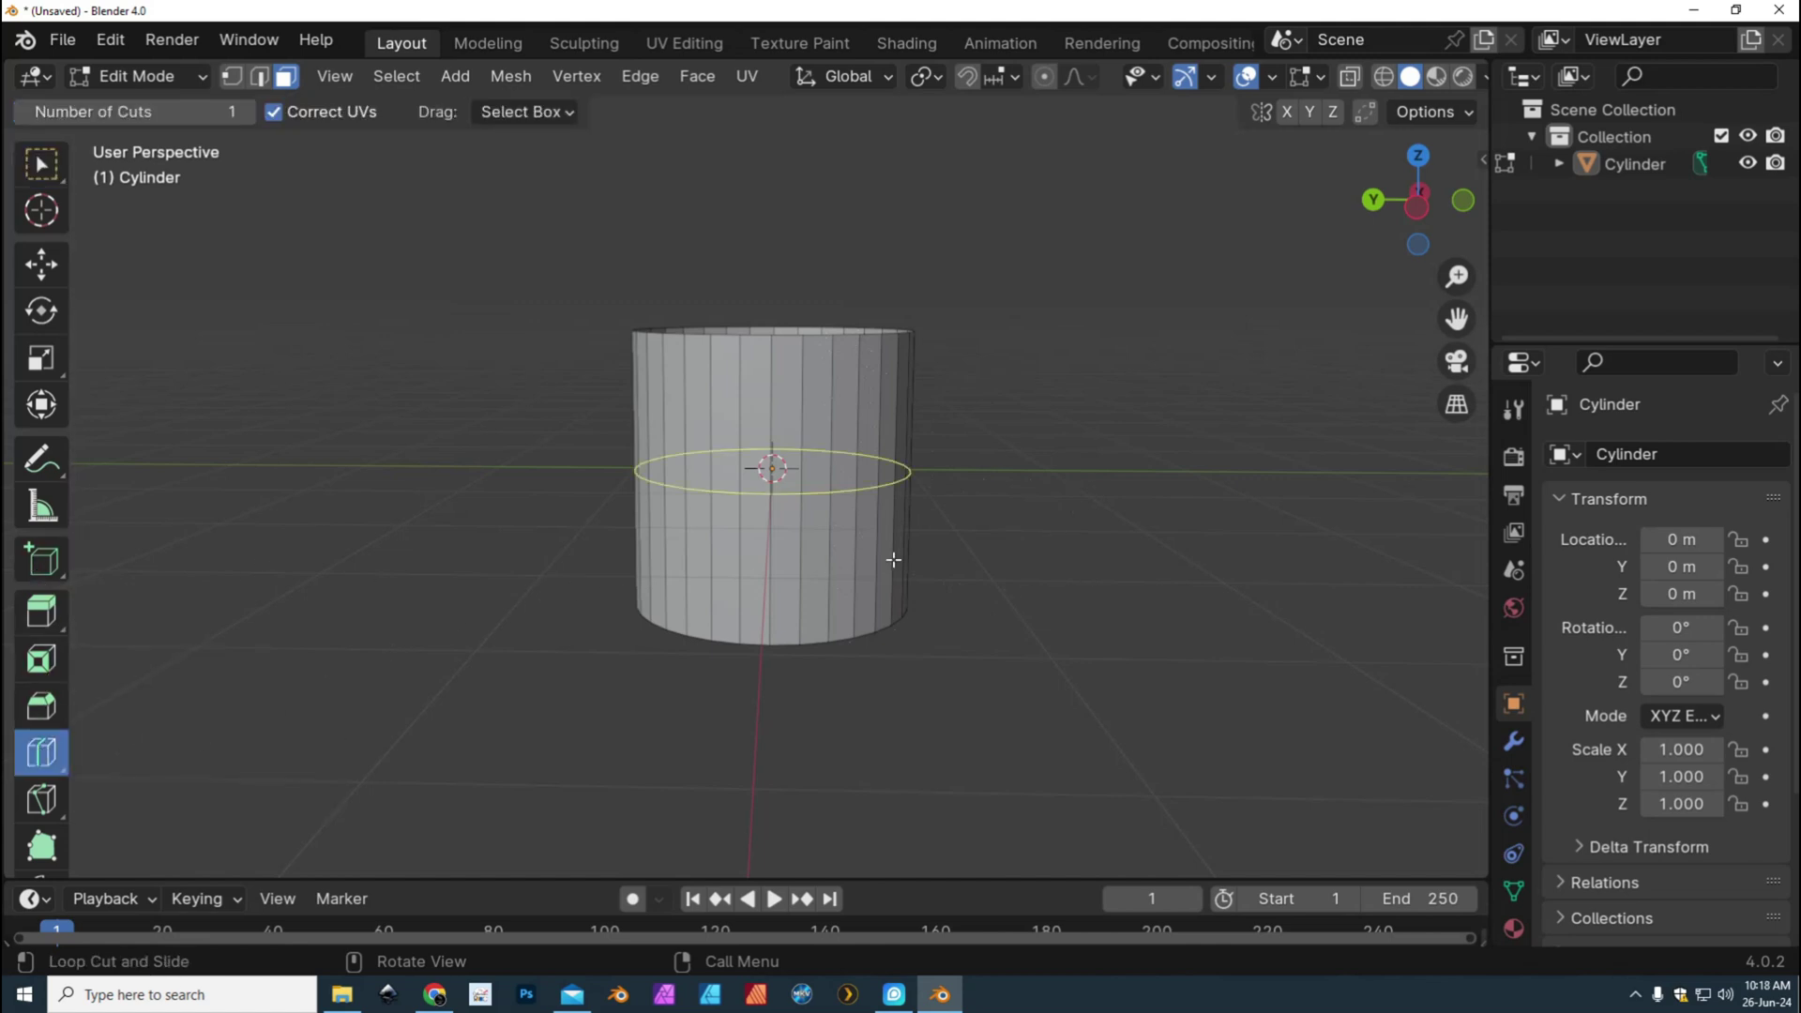
pyautogui.click(874, 484)
pyautogui.scroll(2, 874, 484)
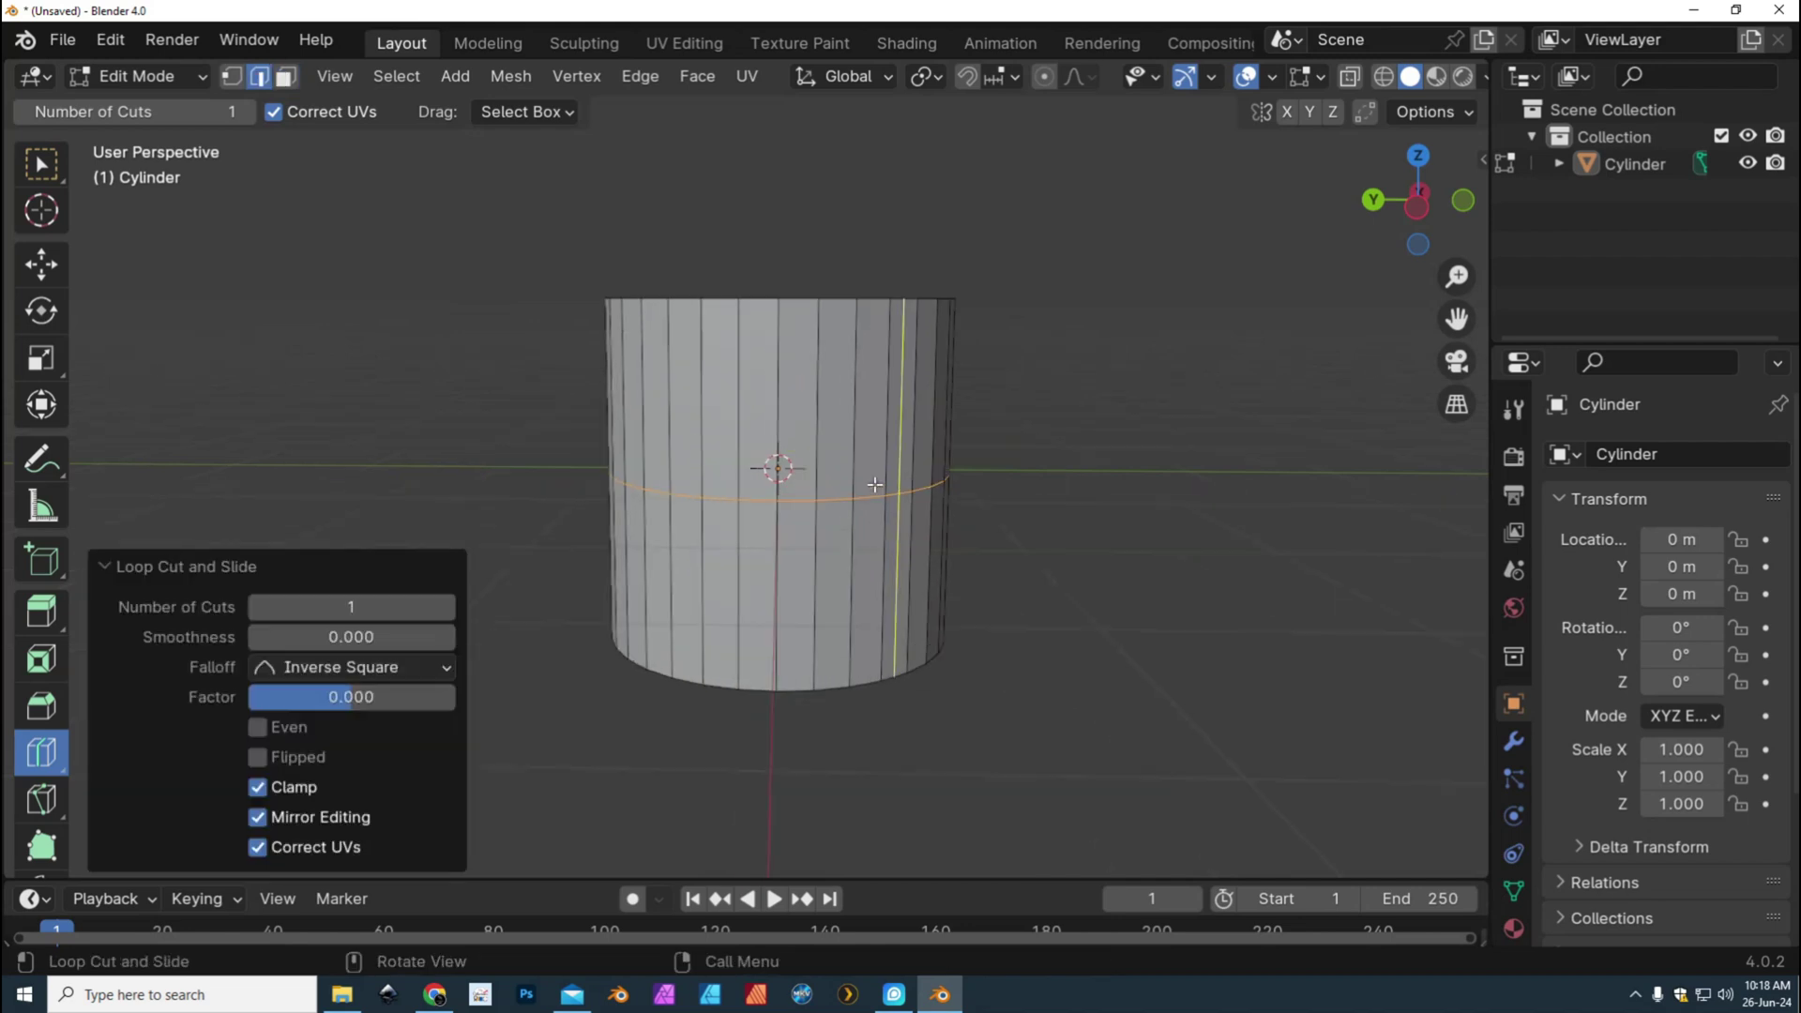
pyautogui.scroll(1, 874, 484)
pyautogui.moveTo(873, 333); pyautogui.dragTo(872, 405)
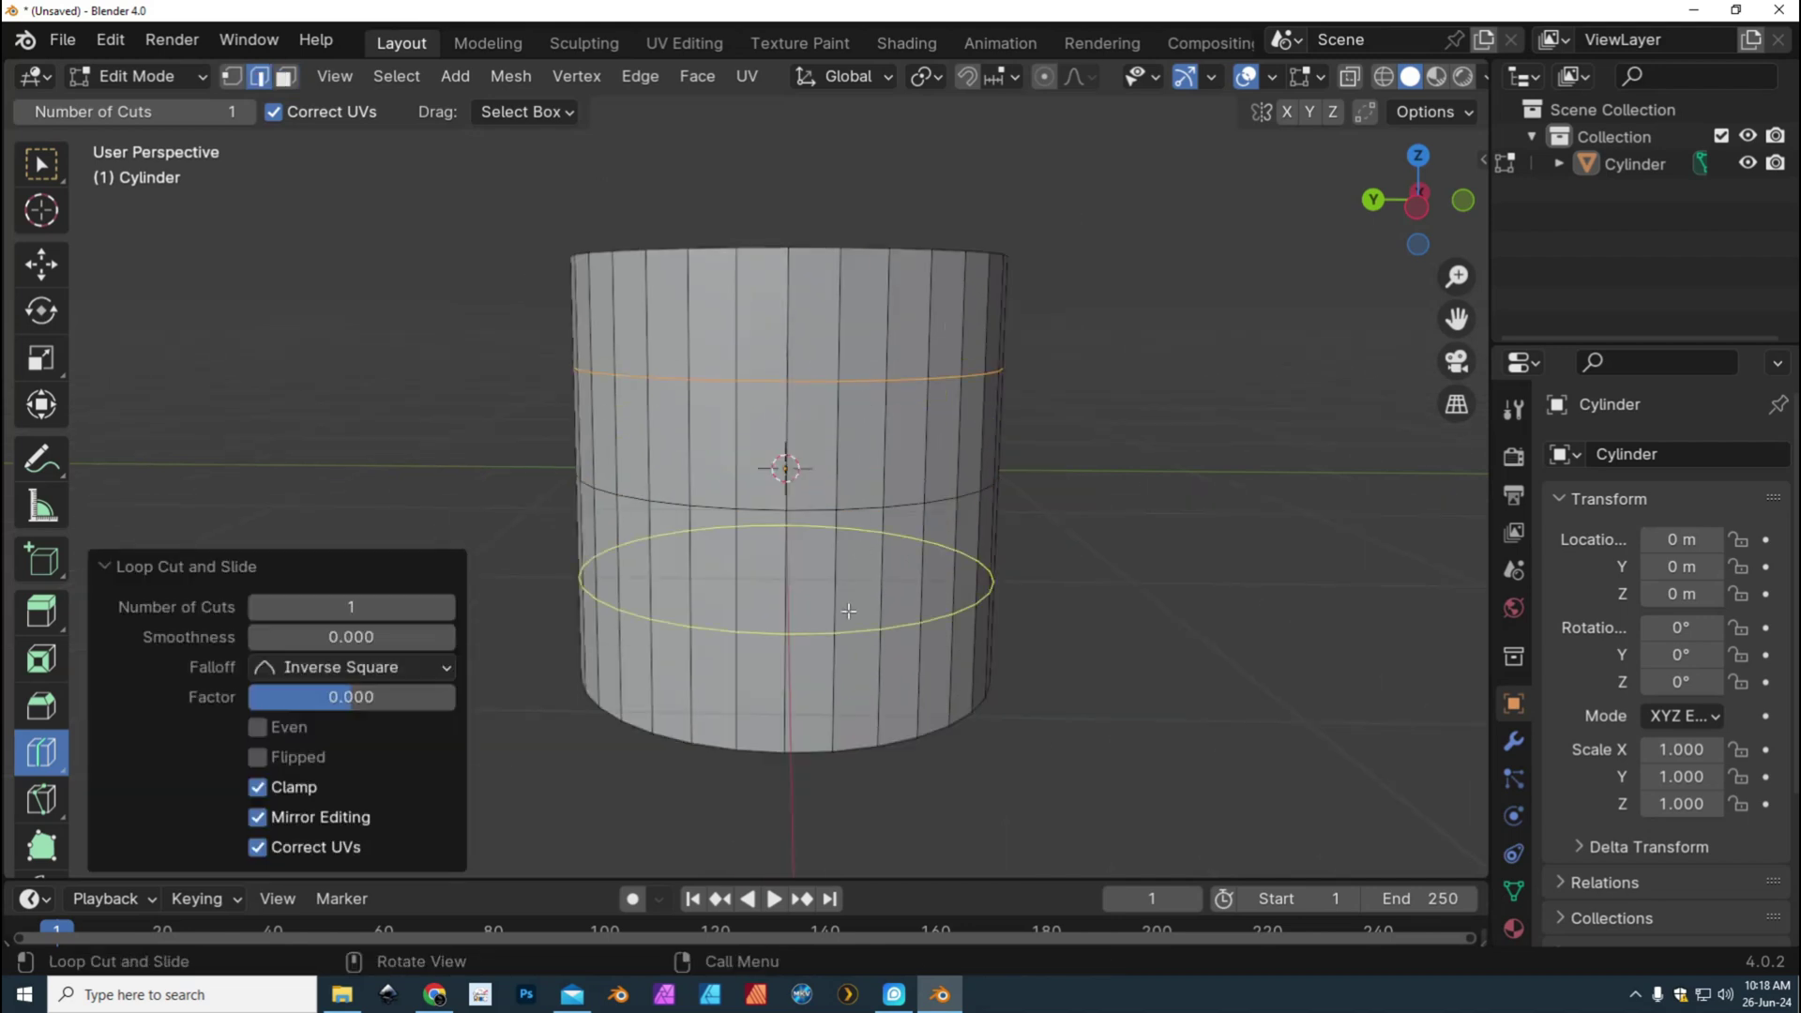
pyautogui.click(848, 610)
# Add a single horizontal loop cut through the middle of each of the four bands of the cylinder wall
pyautogui.click(853, 342)
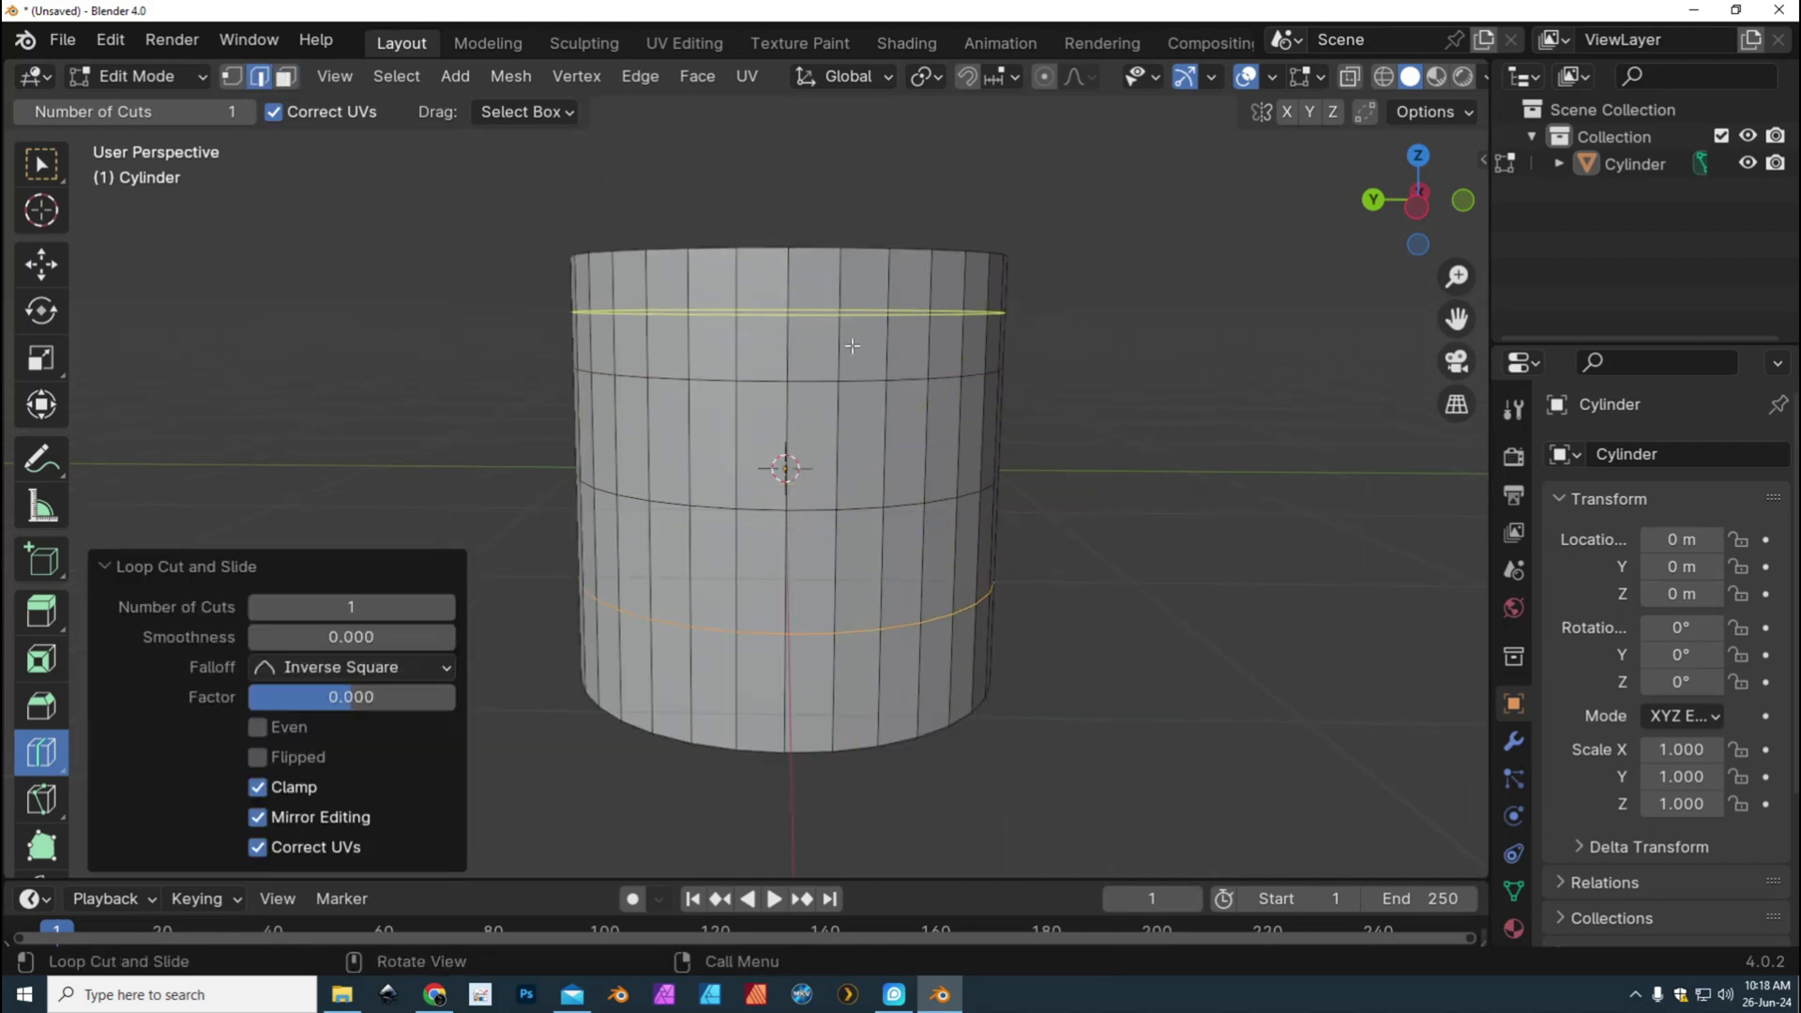
pyautogui.click(859, 437)
pyautogui.click(849, 558)
pyautogui.click(850, 679)
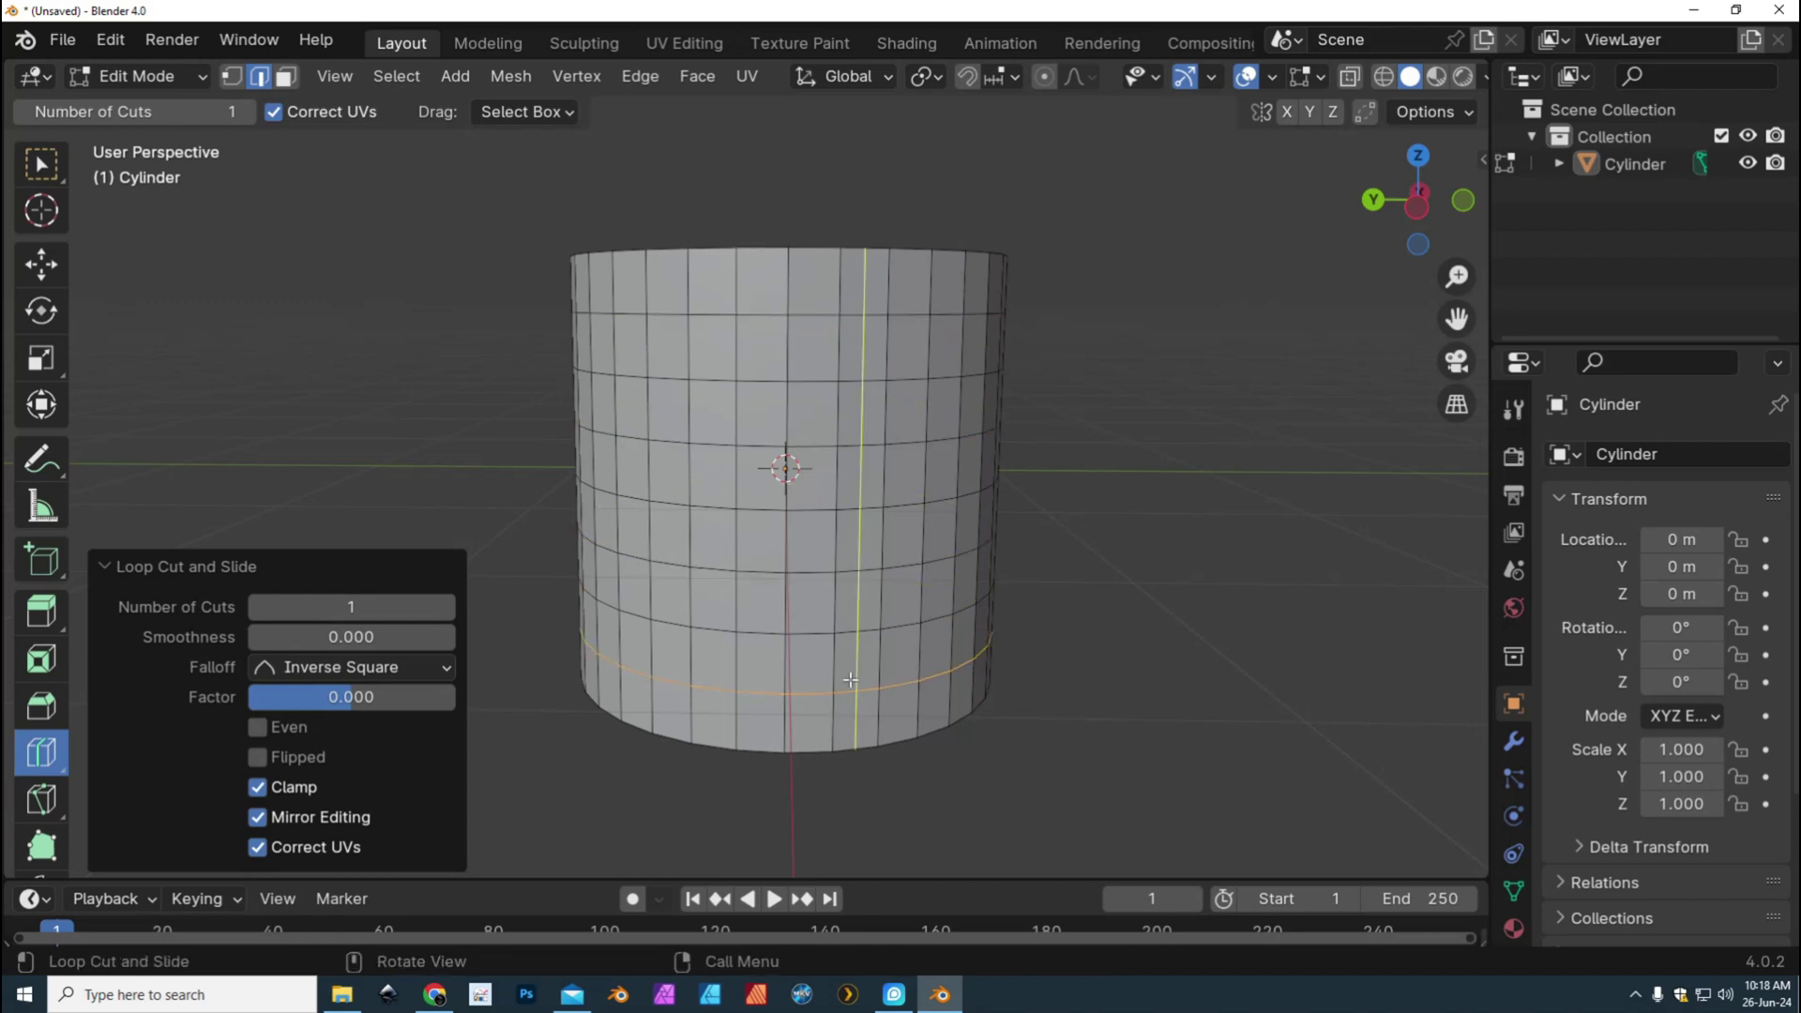
# Halve each of the eight wall bands with another single horizontal loop cut, working from the rim down to the base
pyautogui.click(877, 282)
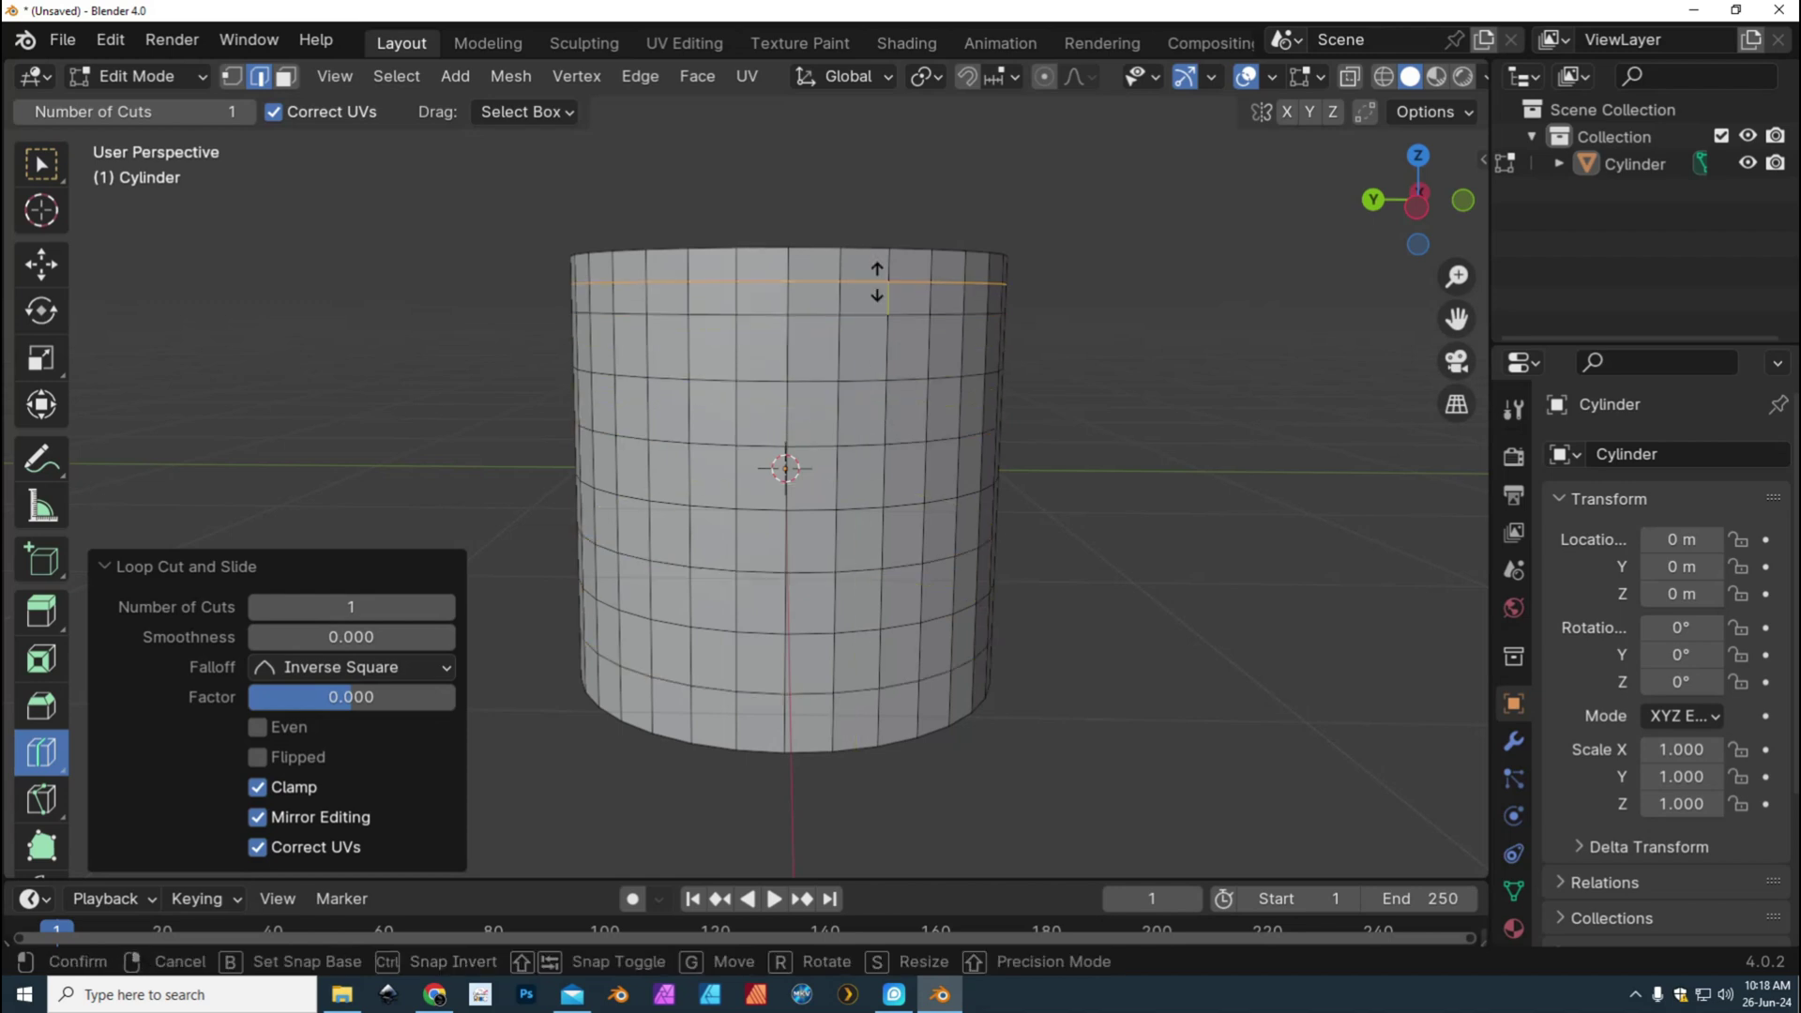
pyautogui.click(877, 410)
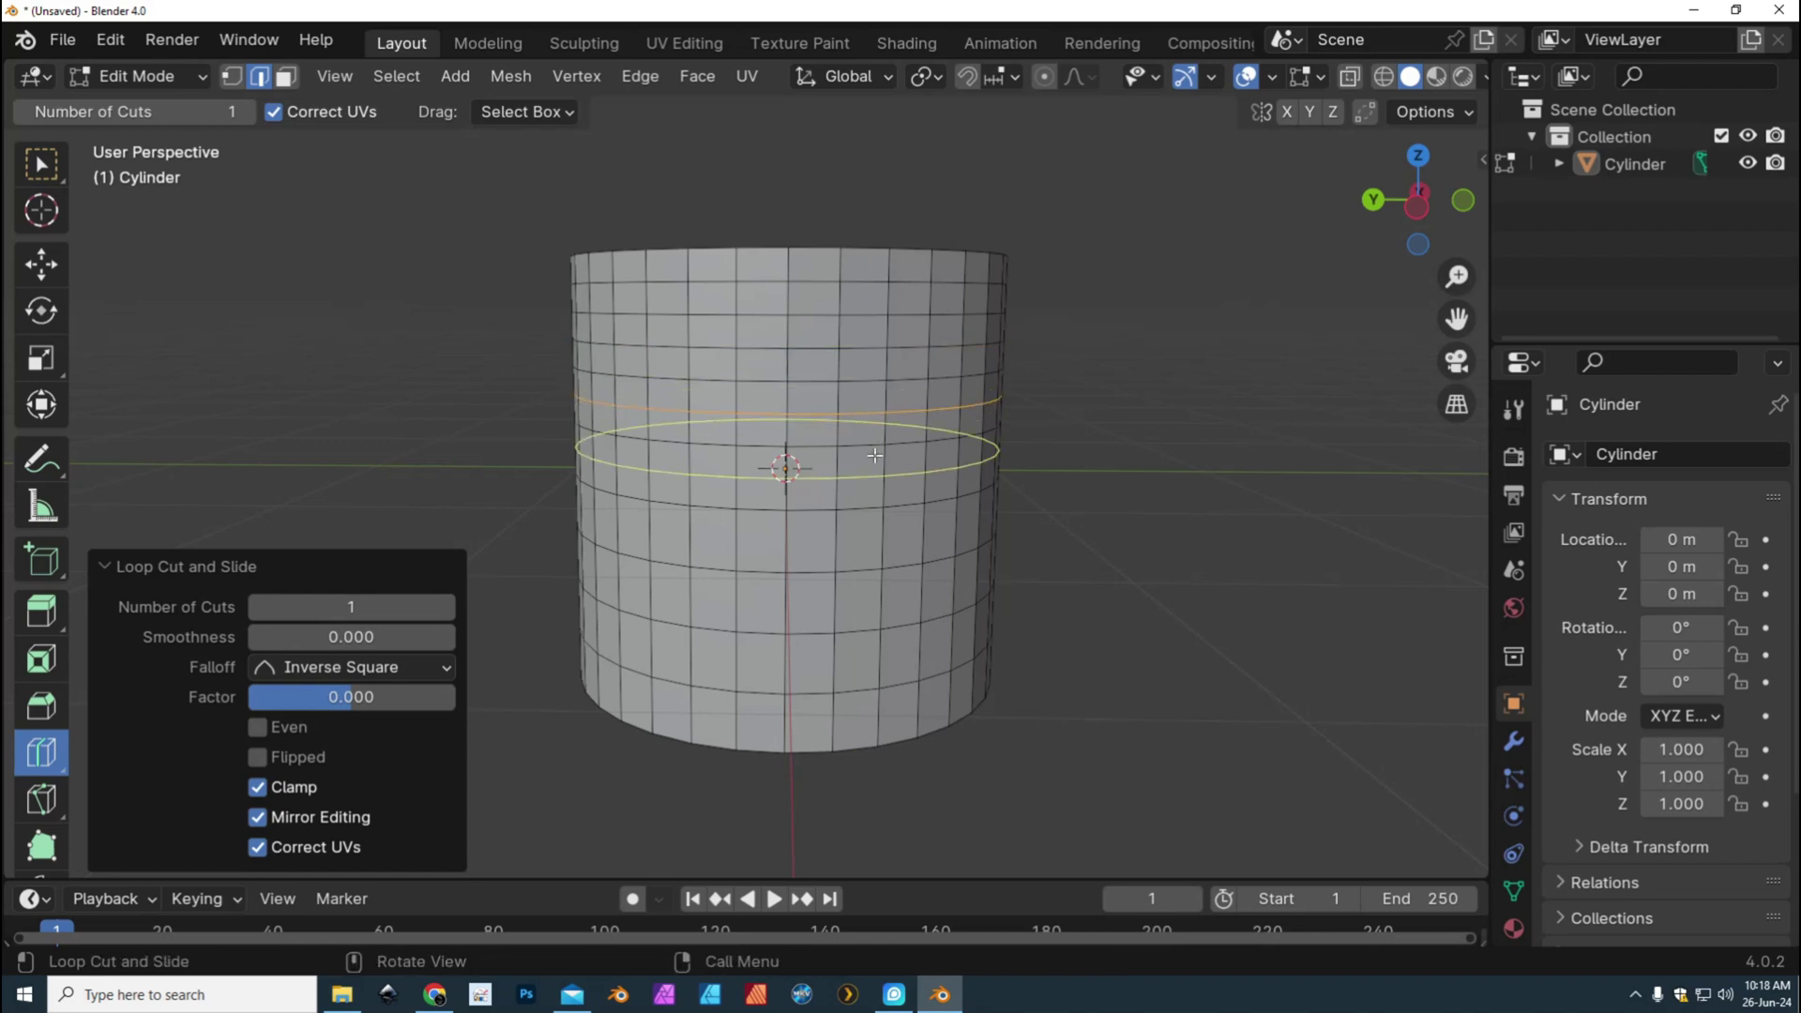
pyautogui.click(874, 455)
pyautogui.click(879, 598)
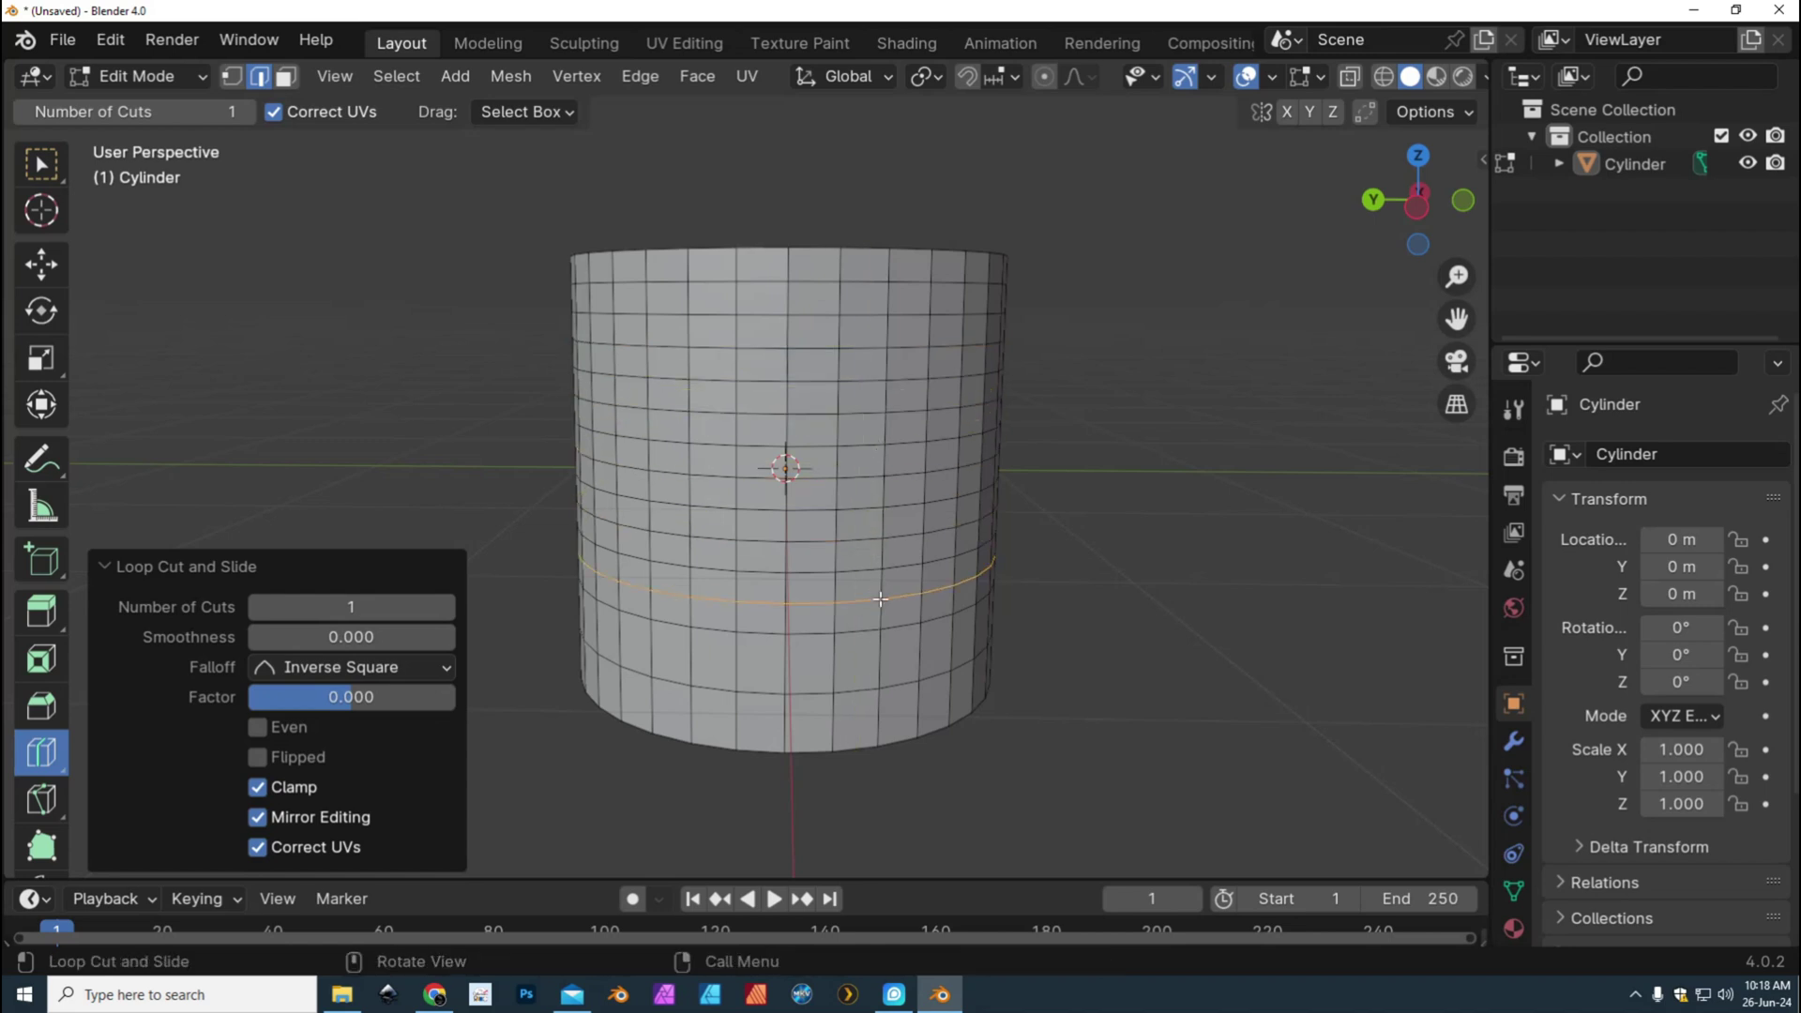
pyautogui.click(877, 713)
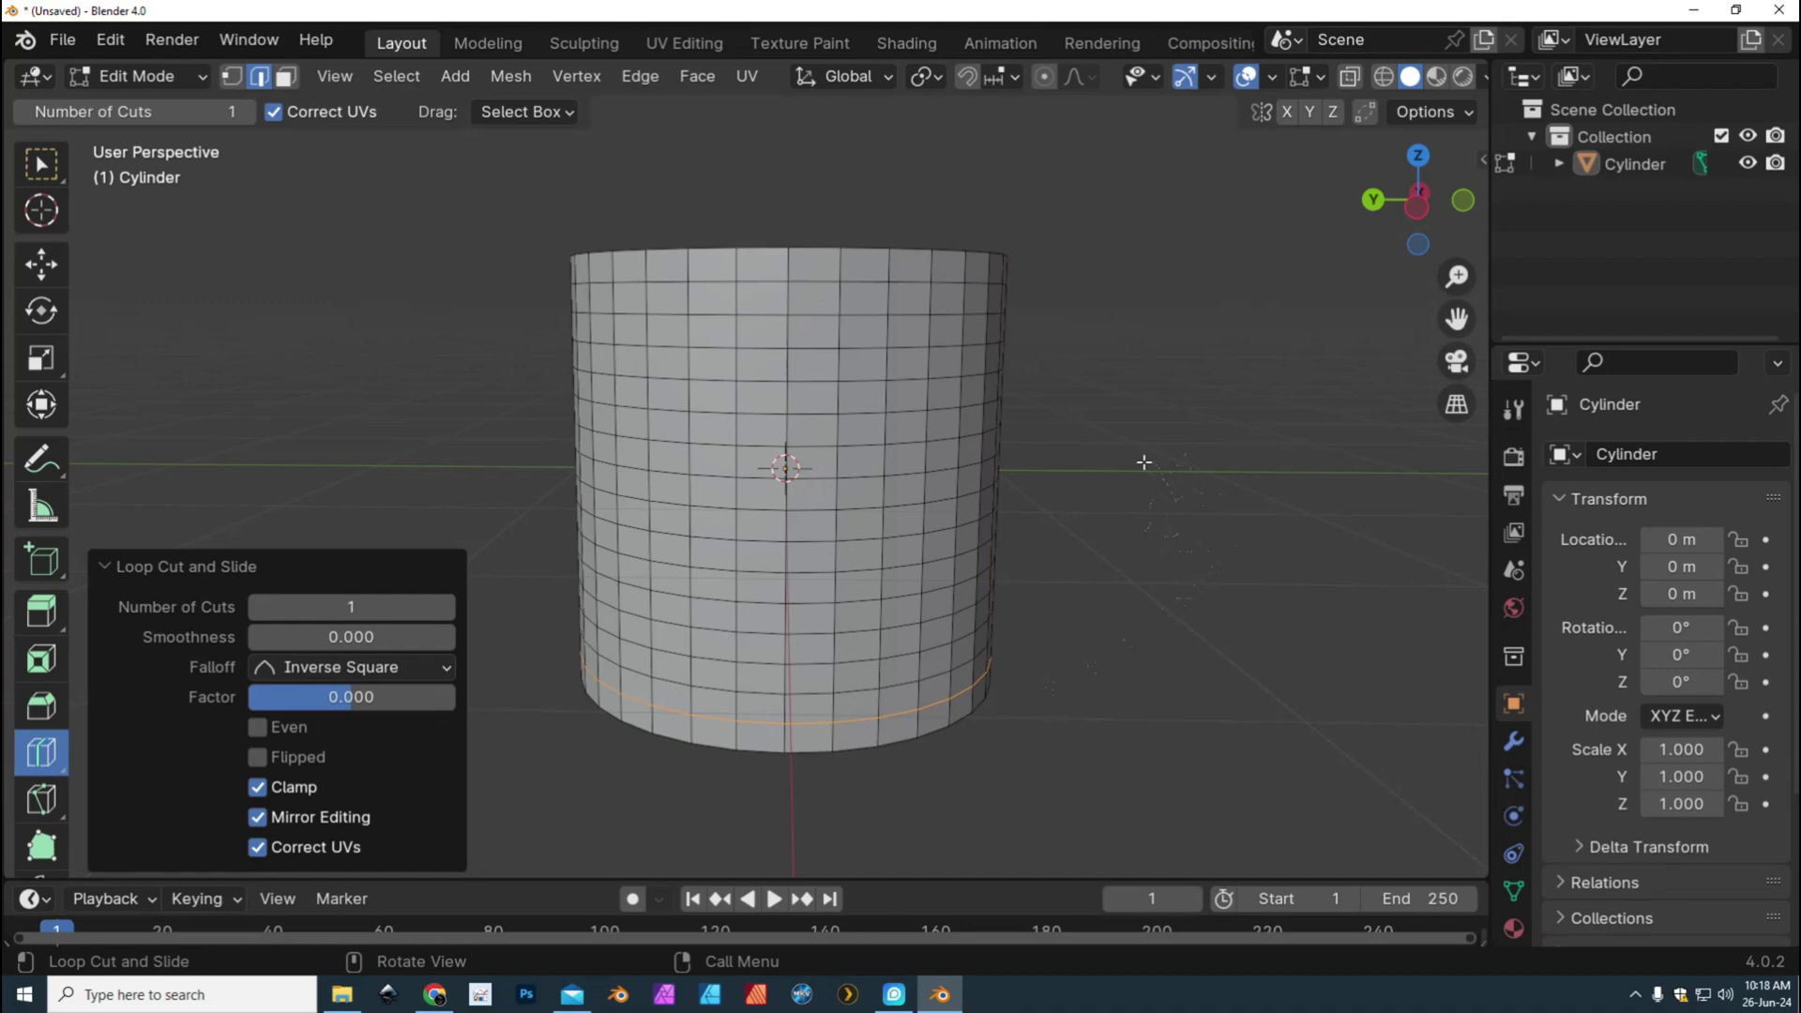
# Bevel the cylinder's bottom edge loop with a width of 0.0809 m and 4 segments, and clear the edge selection
pyautogui.moveTo(1143, 461); pyautogui.dragTo(812, 551, button='middle')
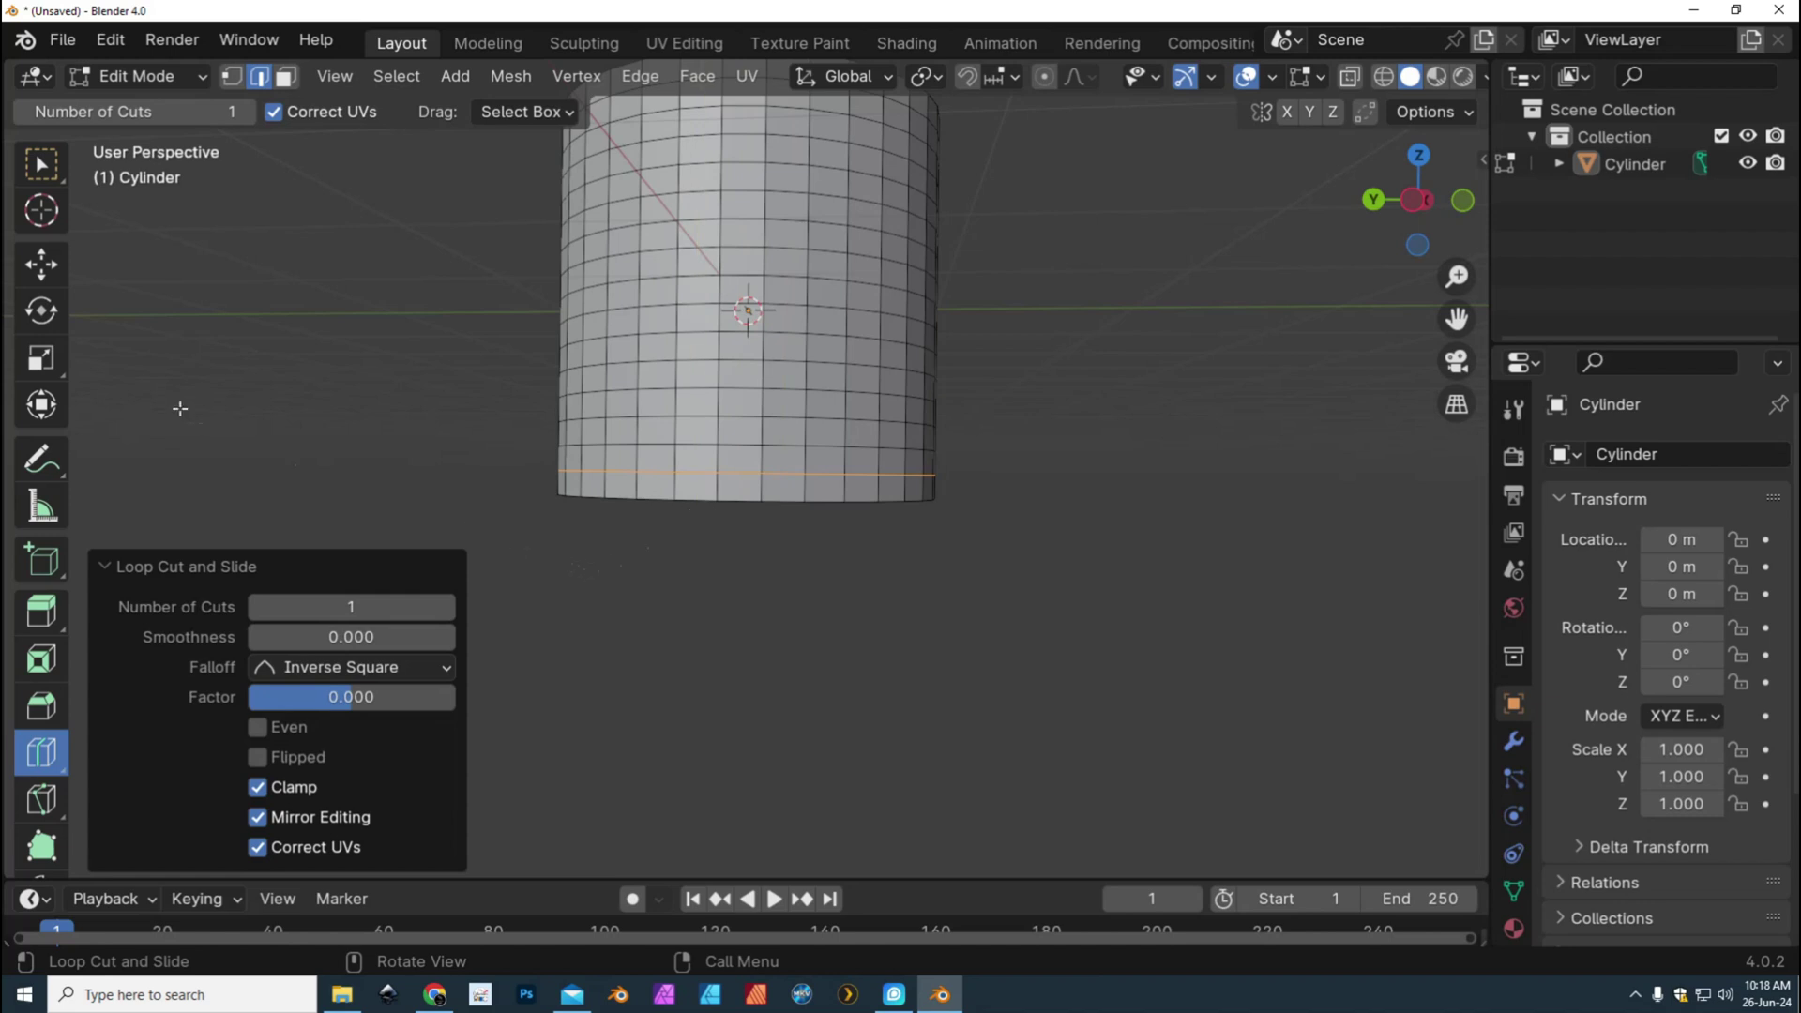
pyautogui.click(38, 166)
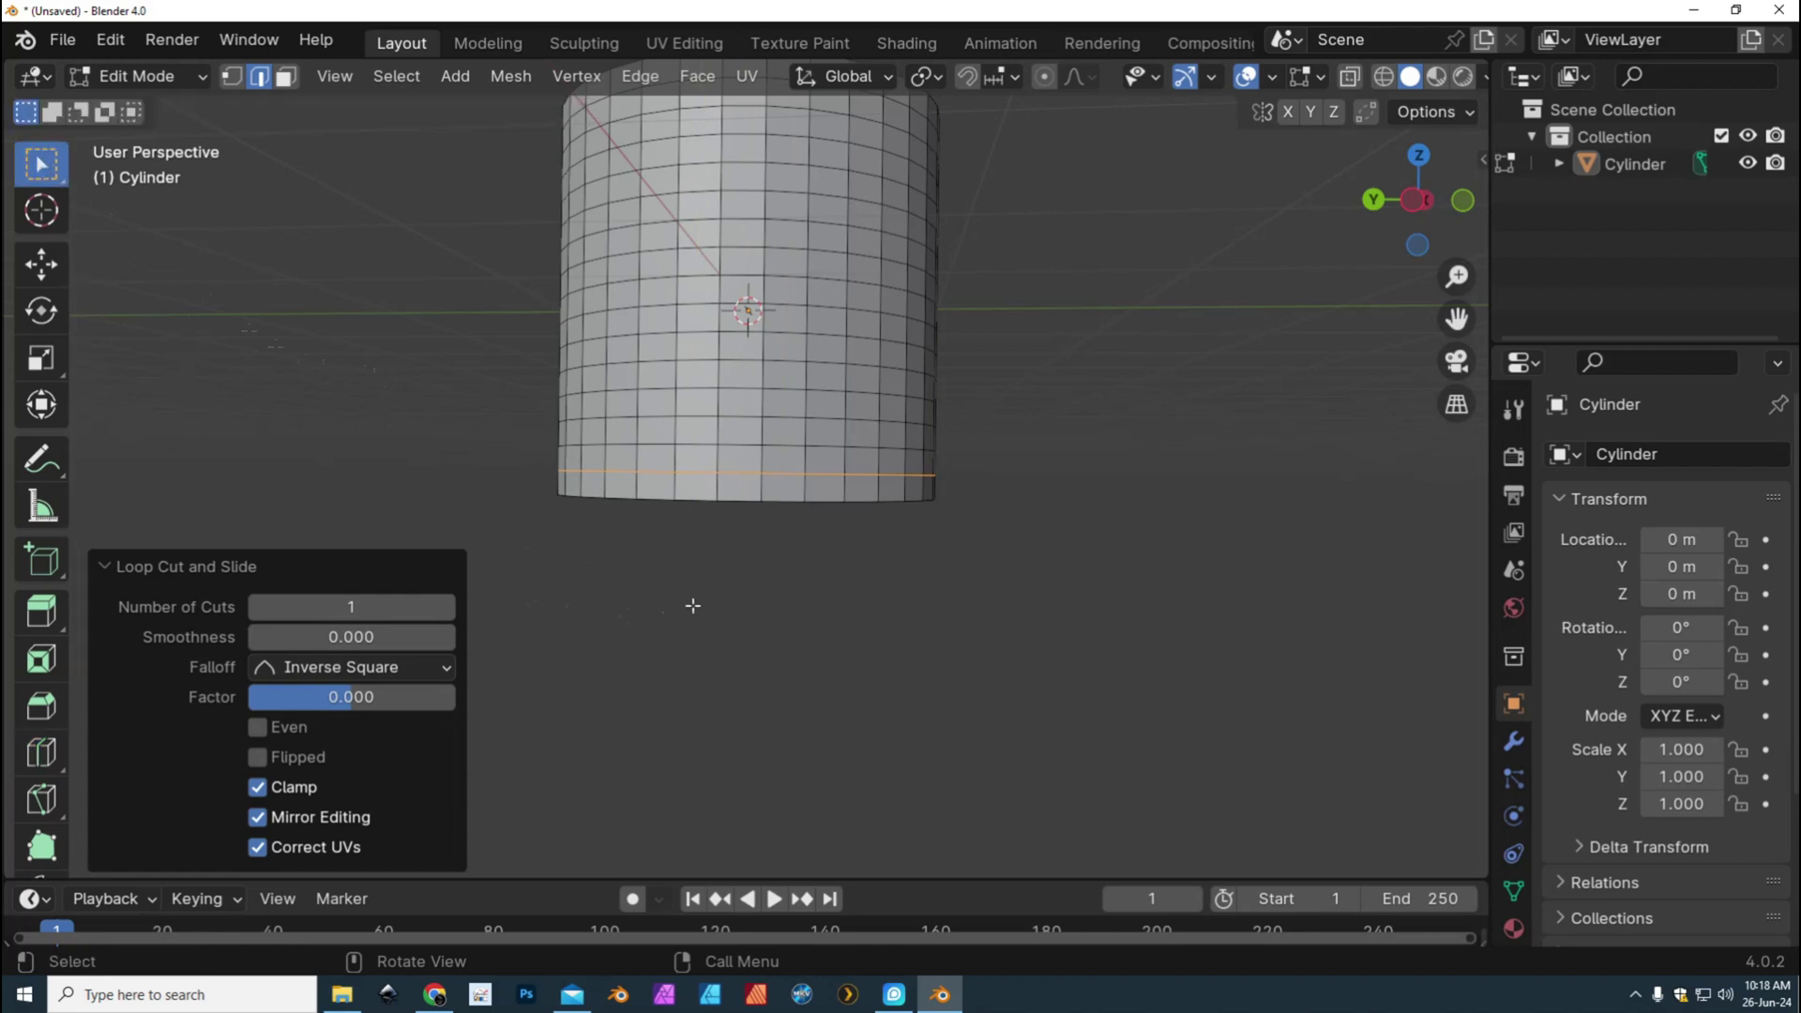
pyautogui.keyDown('alt'); pyautogui.click(731, 500); pyautogui.keyUp('alt')
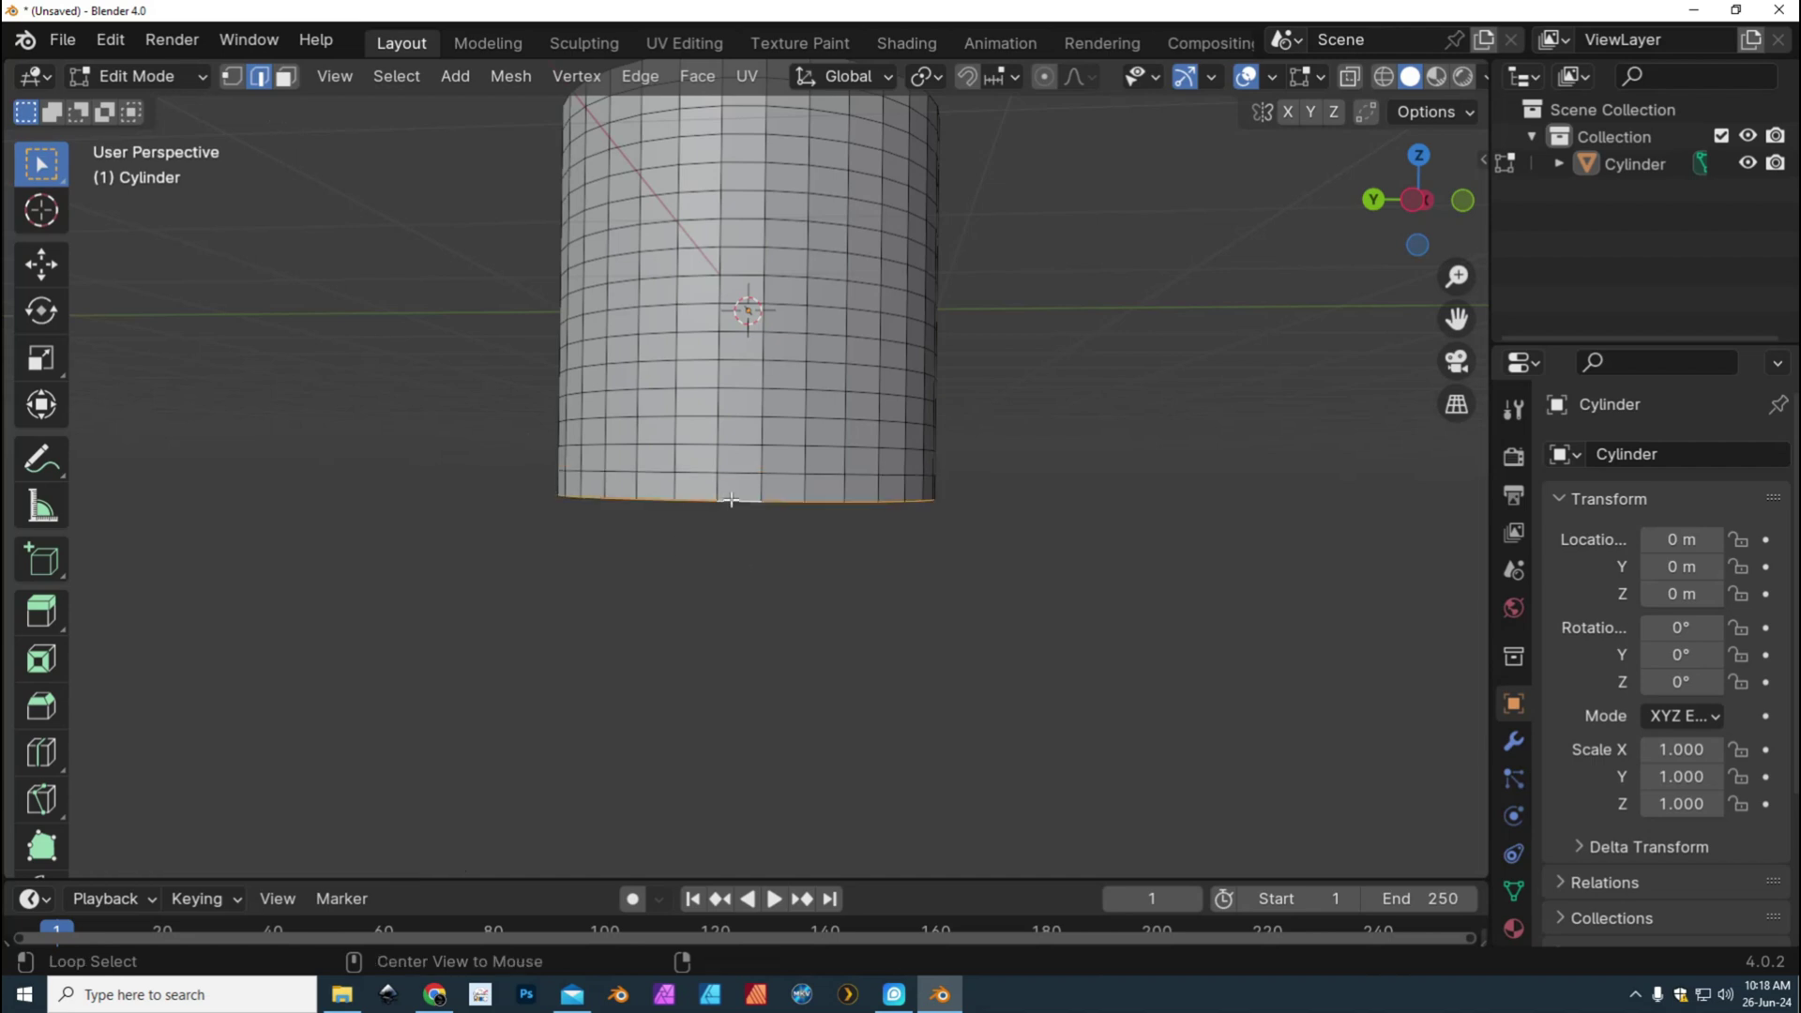
pyautogui.click(37, 716)
pyautogui.moveTo(744, 636); pyautogui.dragTo(753, 668)
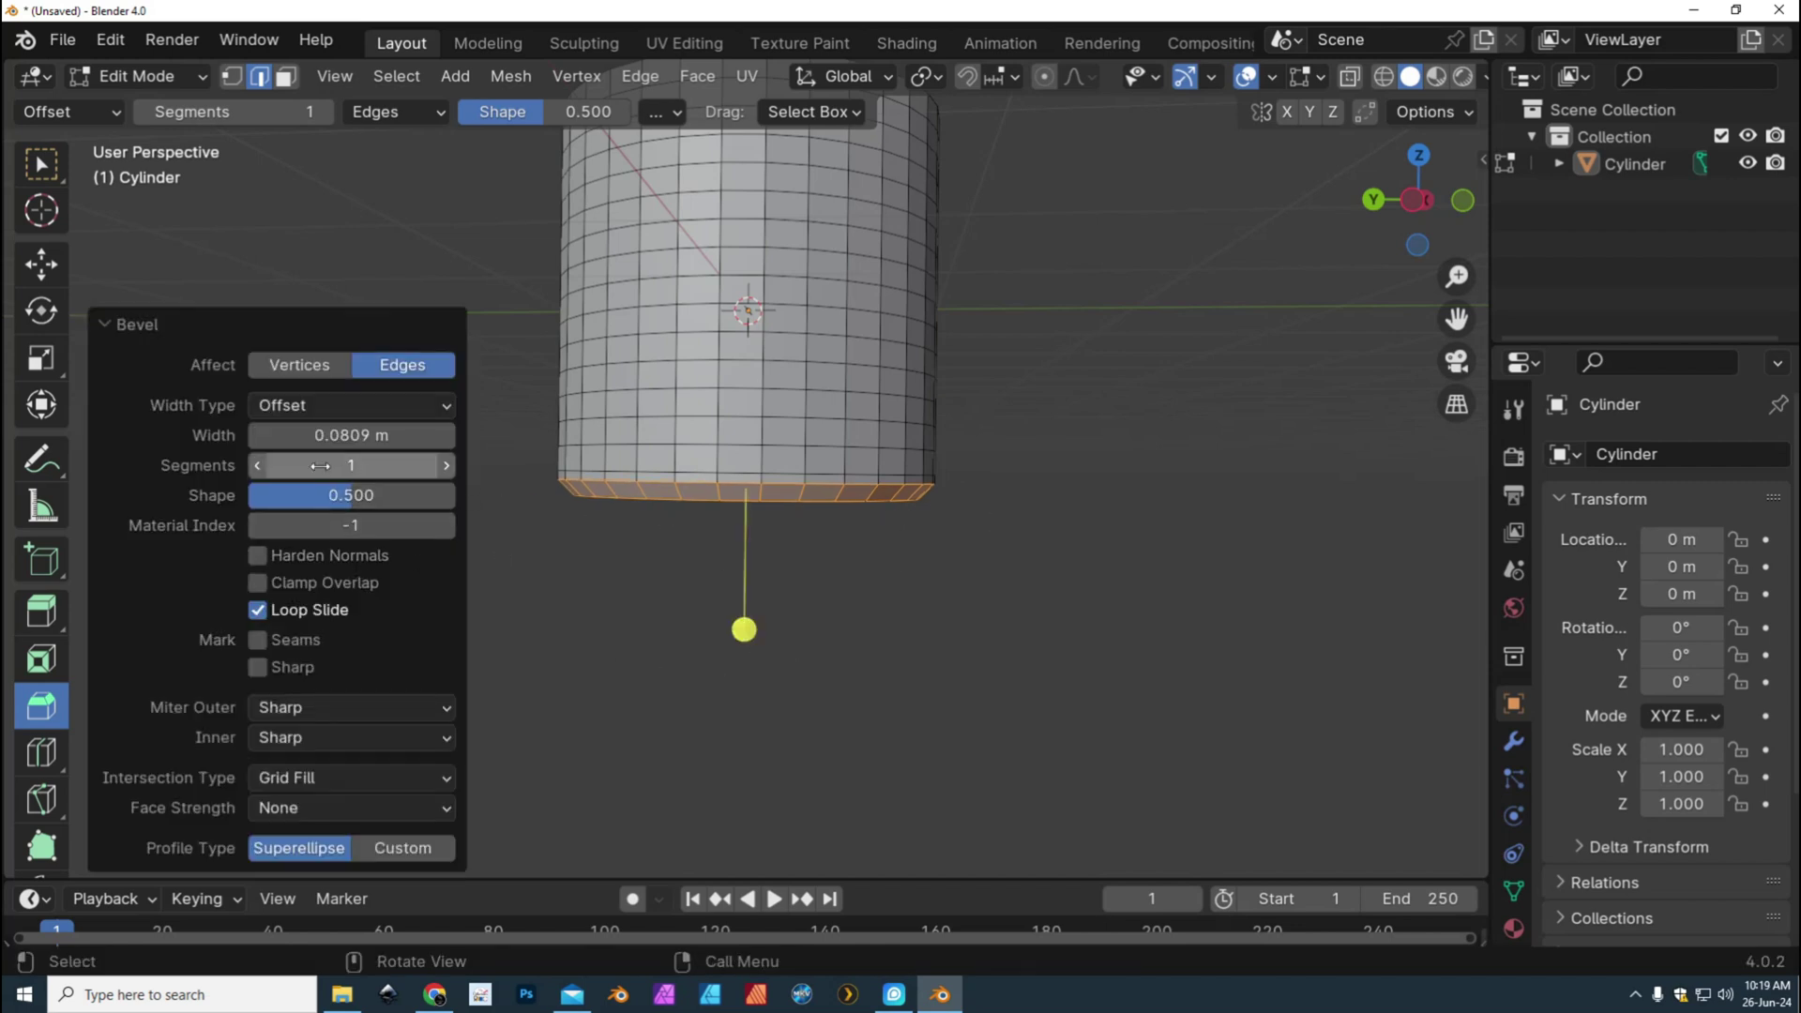
pyautogui.moveTo(320, 466); pyautogui.dragTo(356, 466)
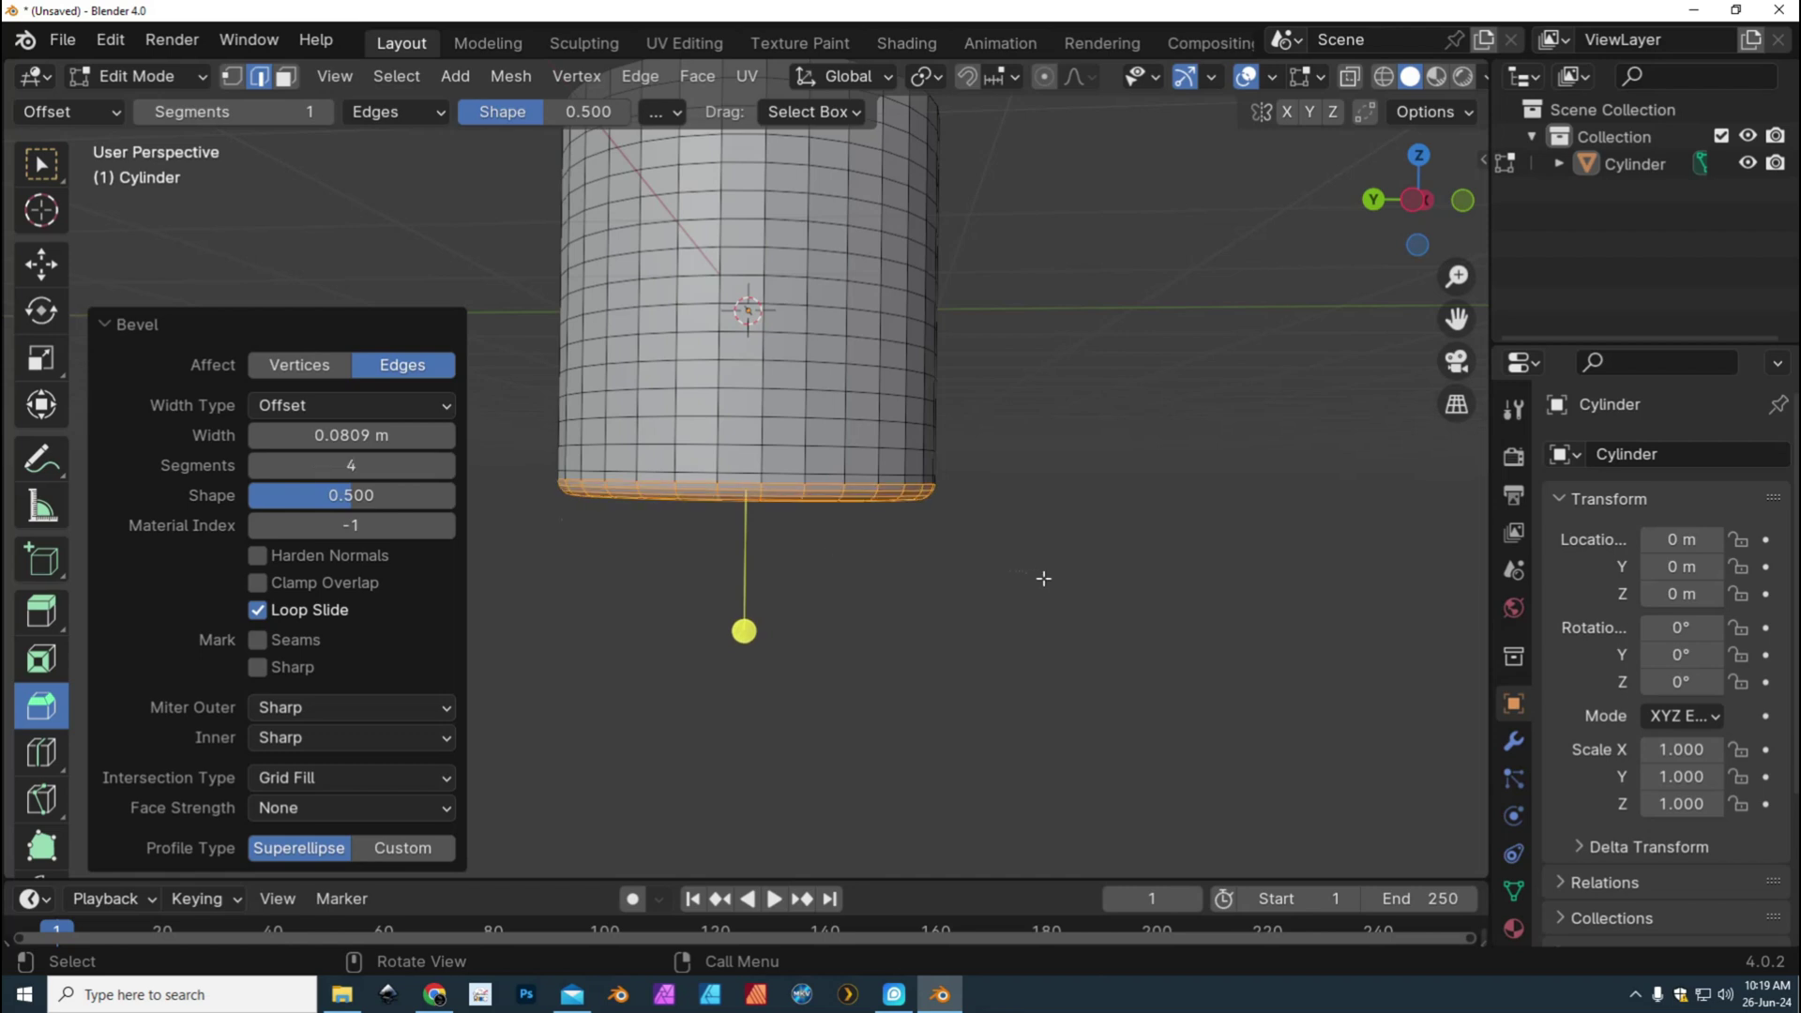
pyautogui.hotkey('ctrl', 'z')
# Return to Object Mode and select the cylinder
pyautogui.scroll(-1, 1043, 576)
pyautogui.scroll(-1, 1044, 576)
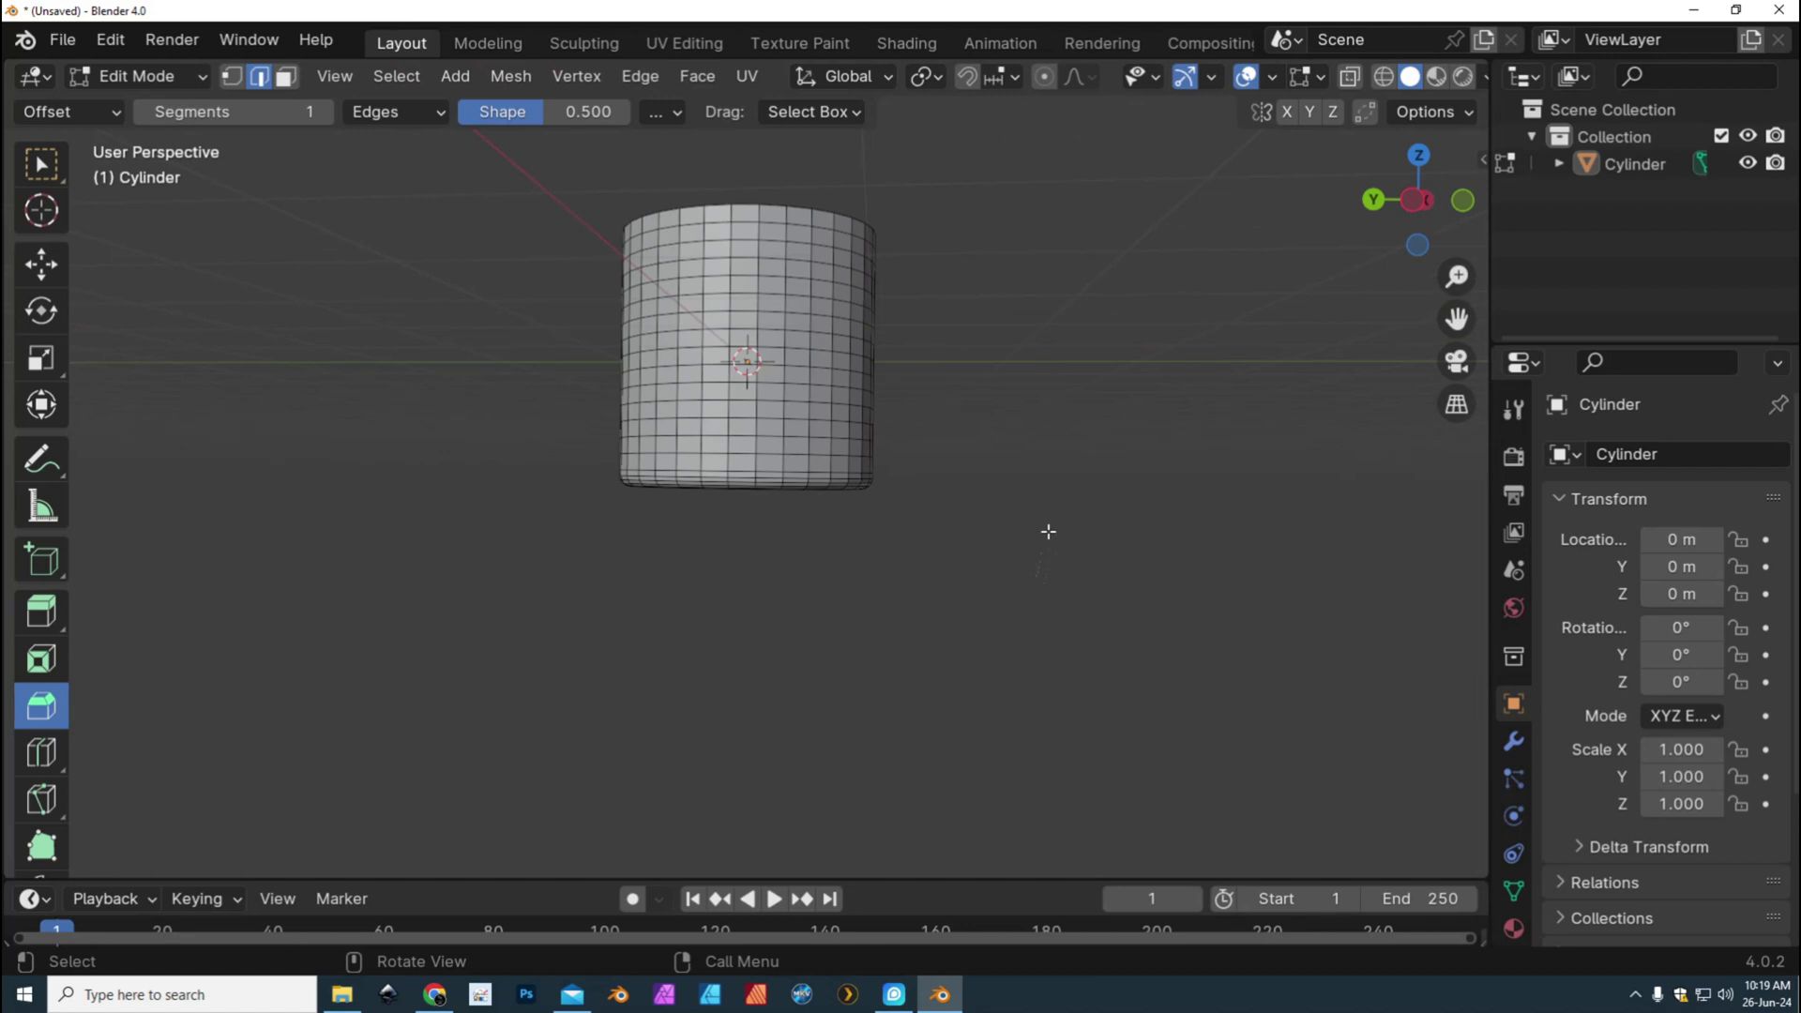
pyautogui.moveTo(1050, 530); pyautogui.dragTo(1054, 534, button='middle')
pyautogui.scroll(-2, 1054, 532)
pyautogui.scroll(-1, 1054, 533)
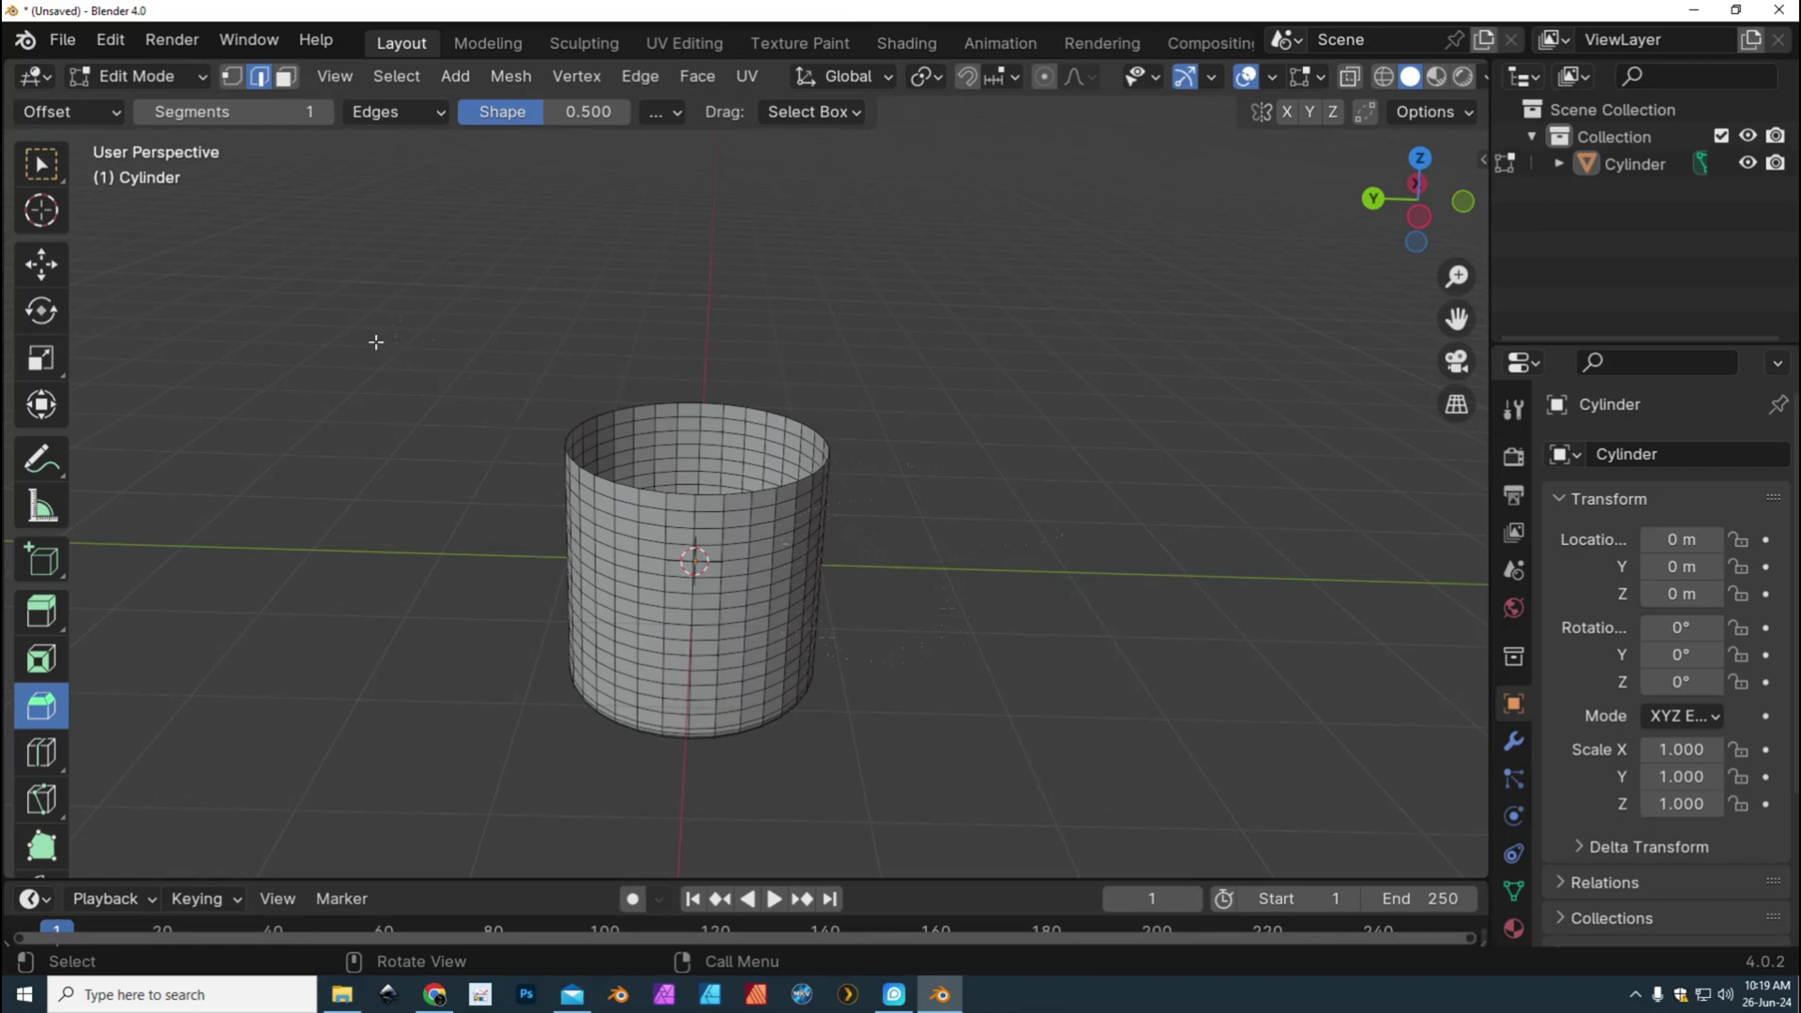
pyautogui.click(155, 107)
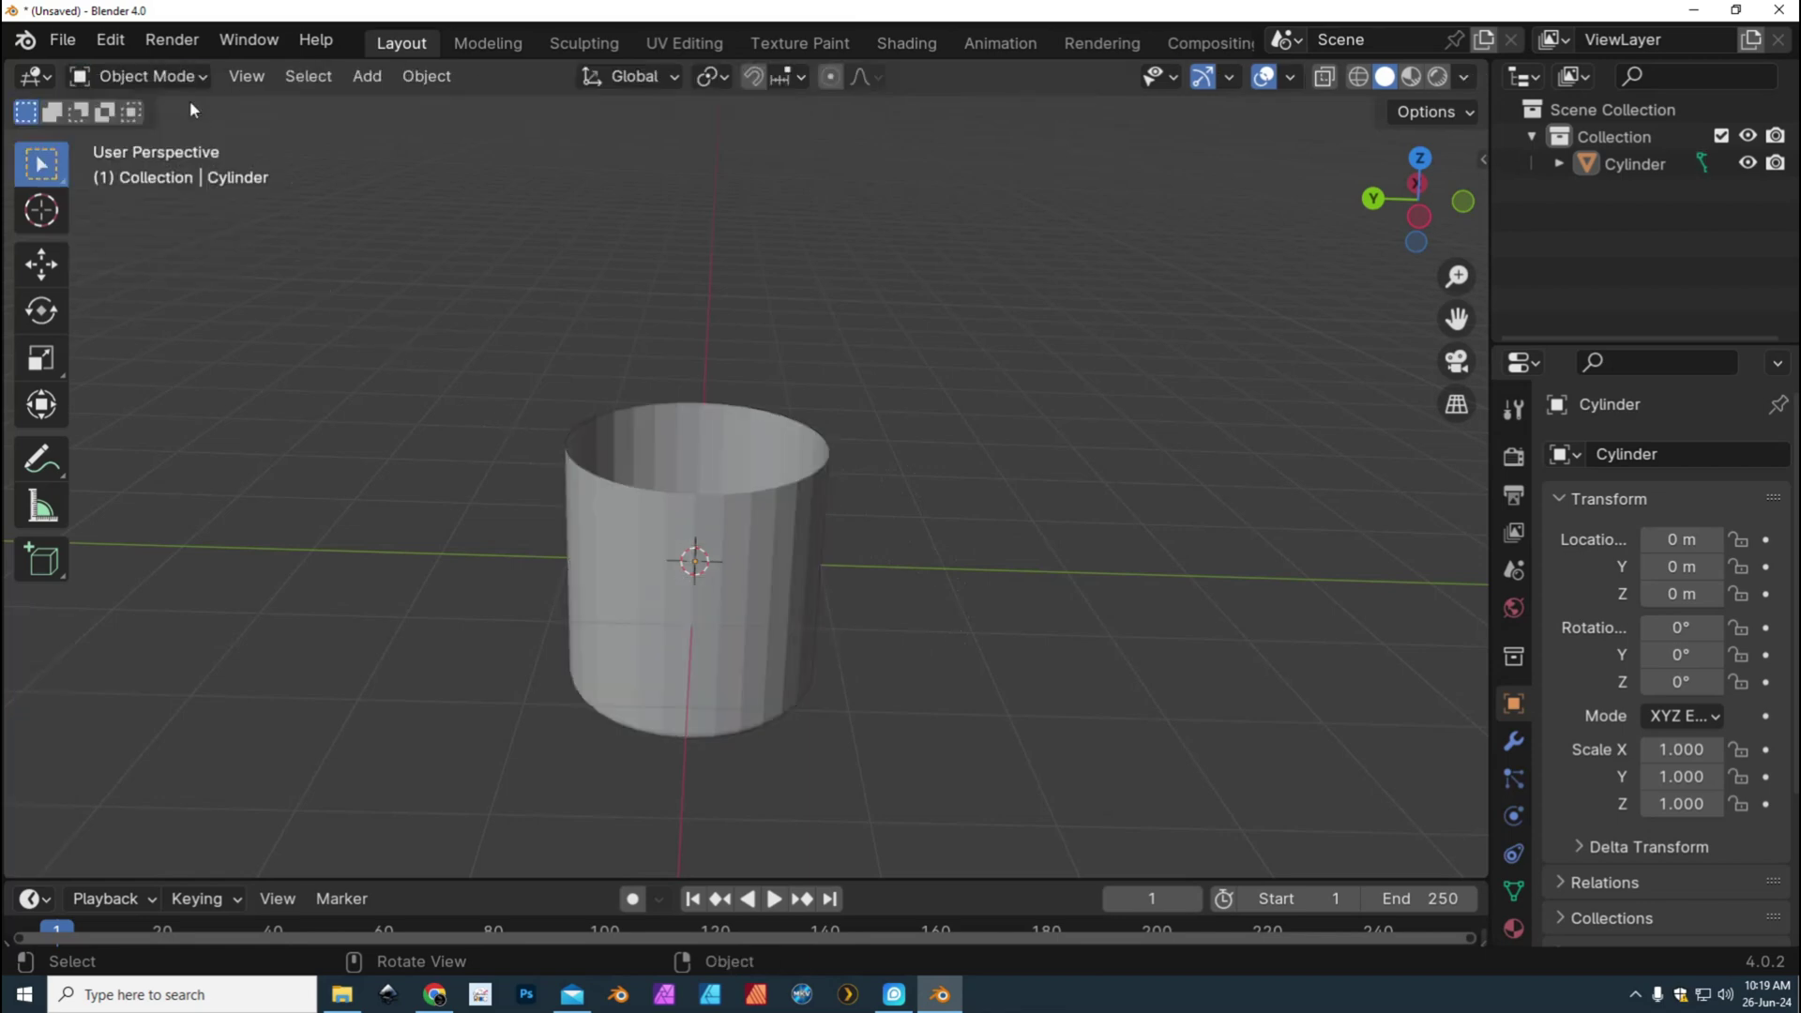
pyautogui.click(747, 530)
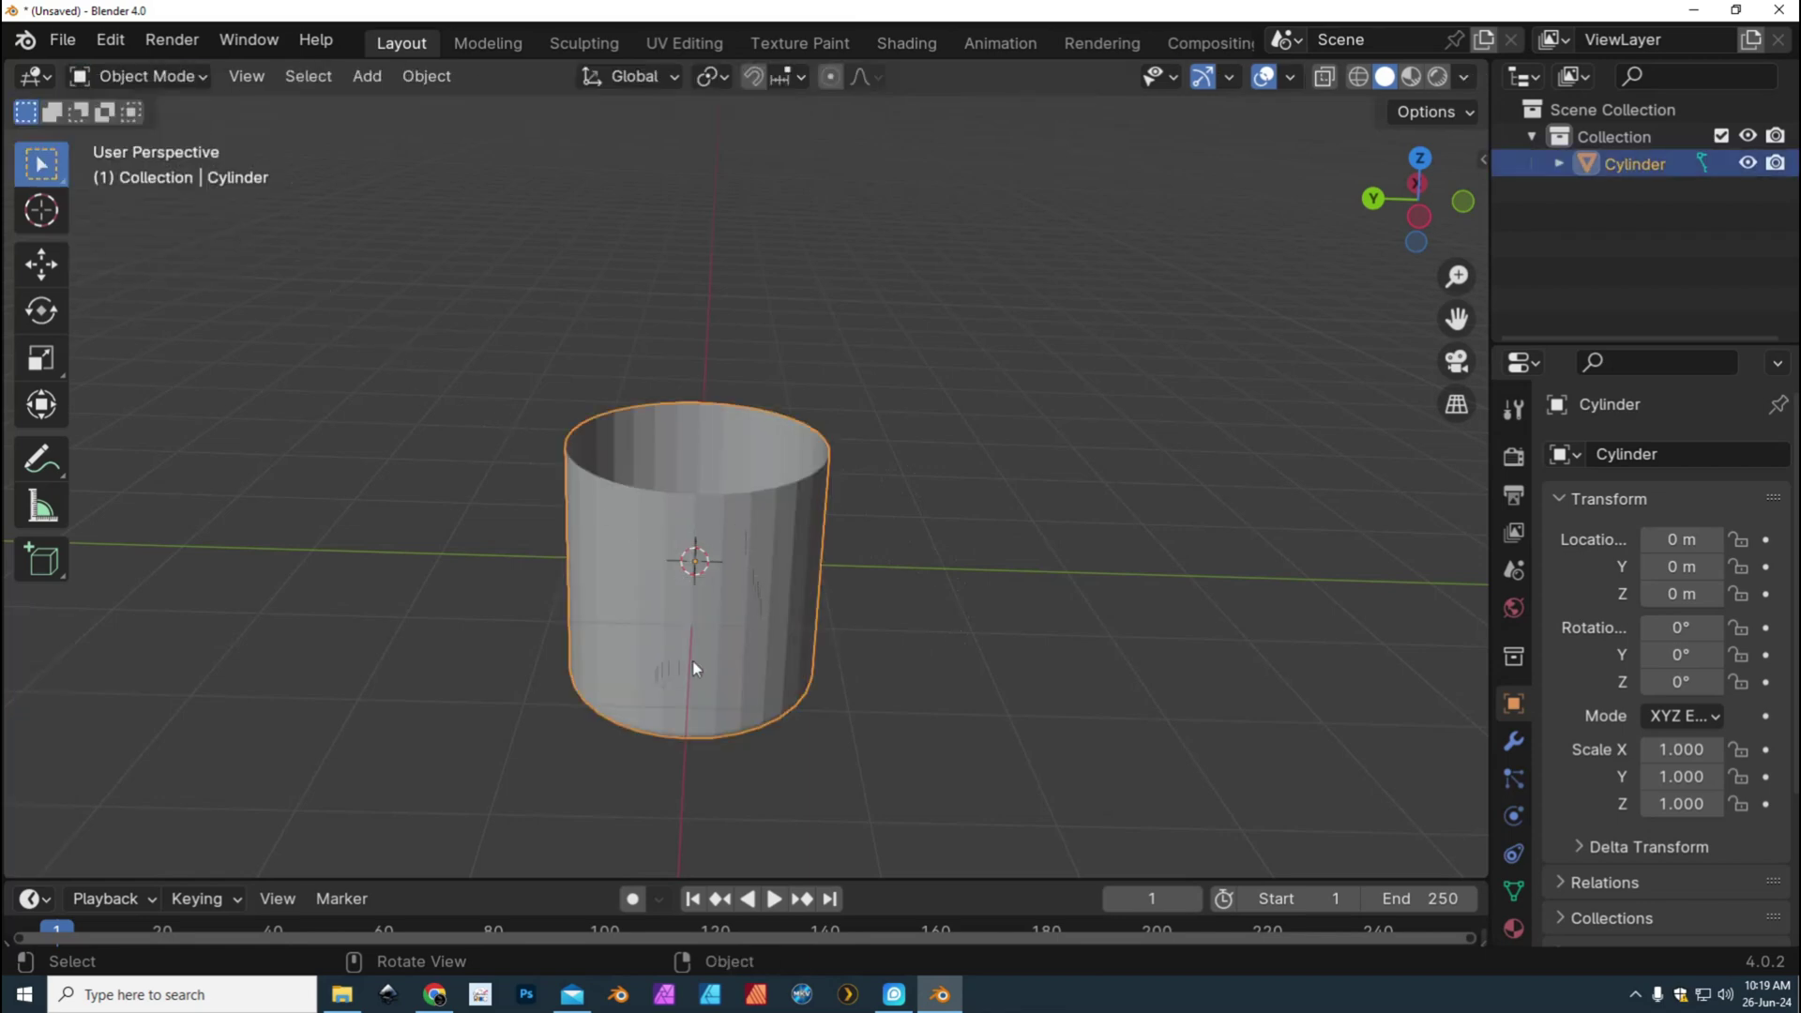
# Add a Solidify modifier to the cylinder with a thickness of 0.09 m, and deselect the object
pyautogui.click(1514, 747)
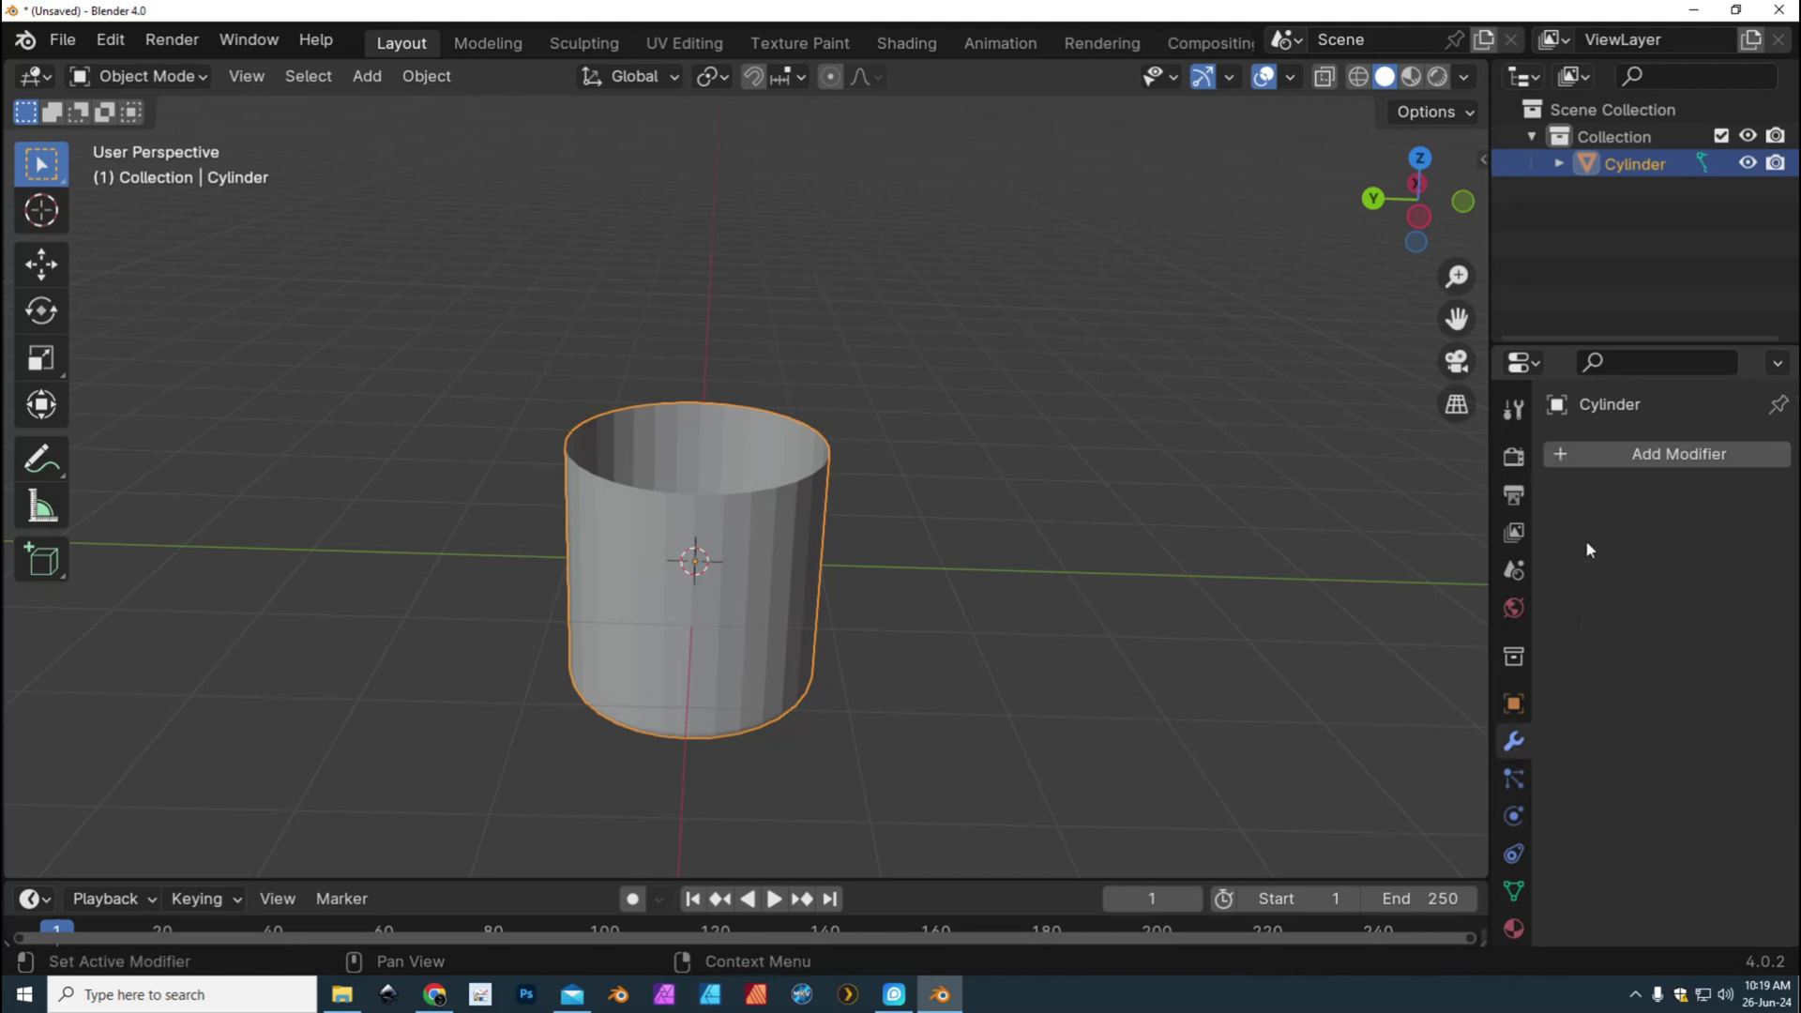
pyautogui.click(1641, 454)
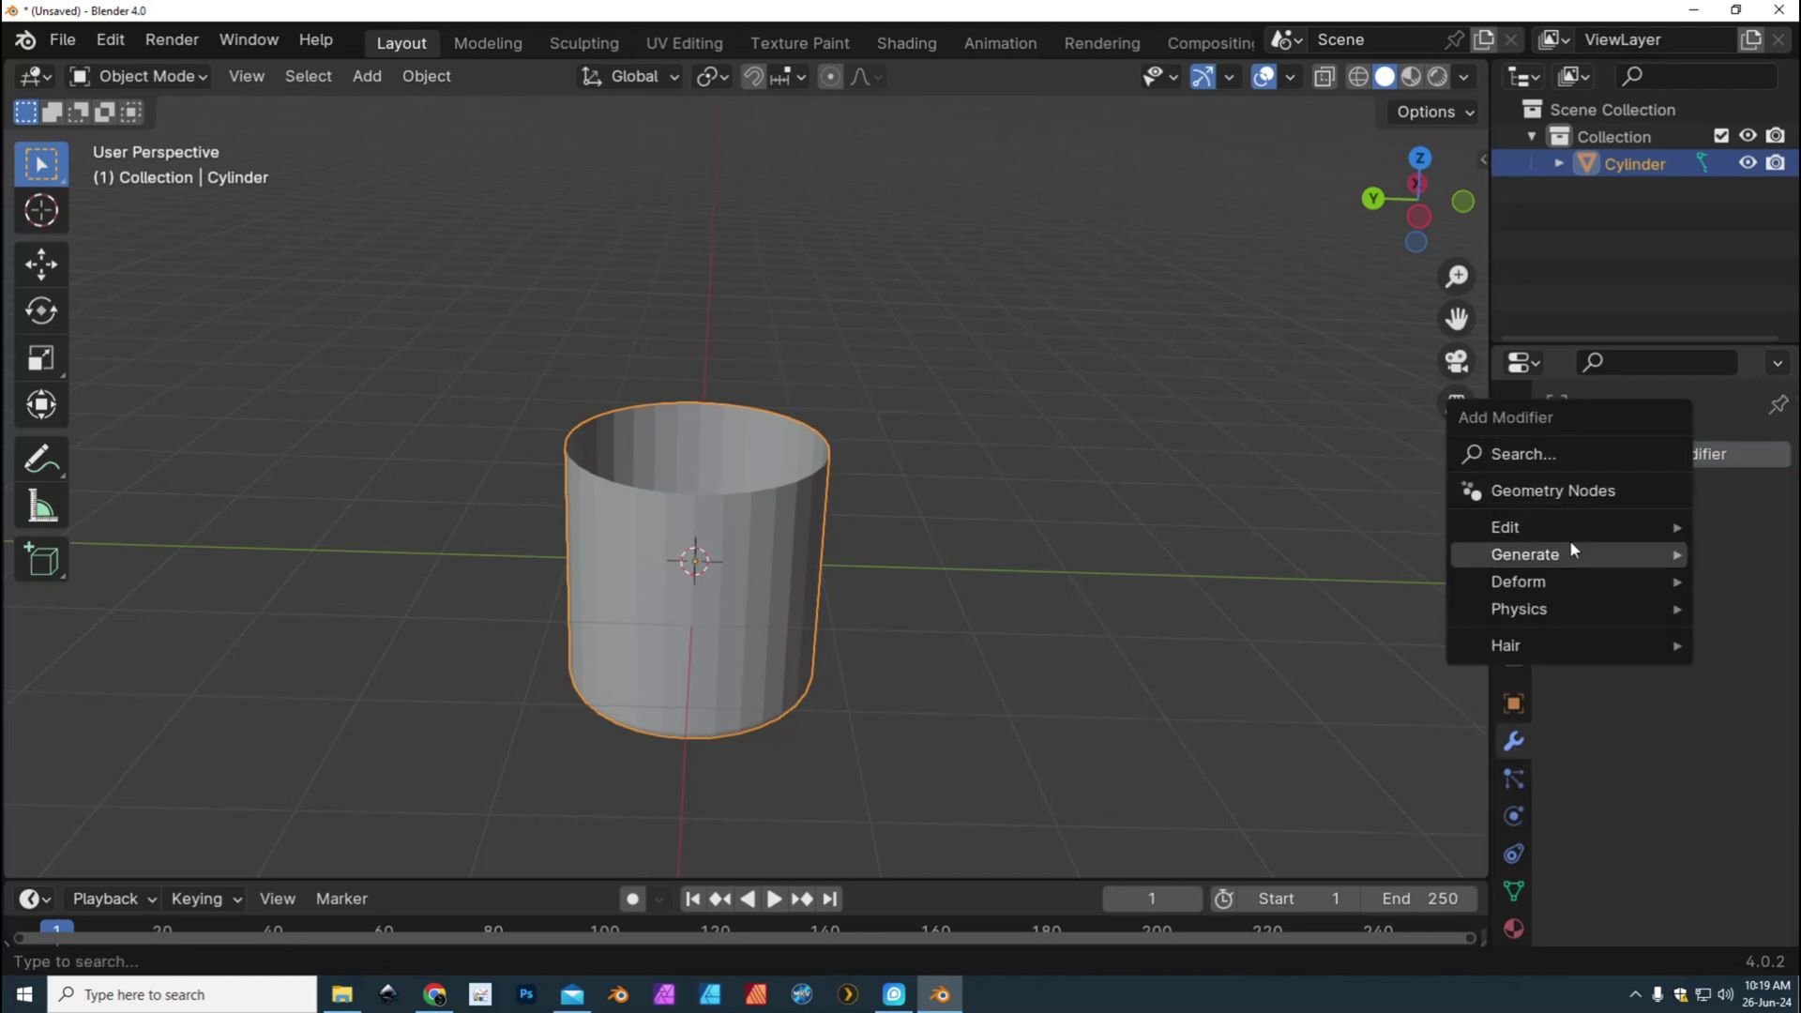
pyautogui.moveTo(1573, 552)
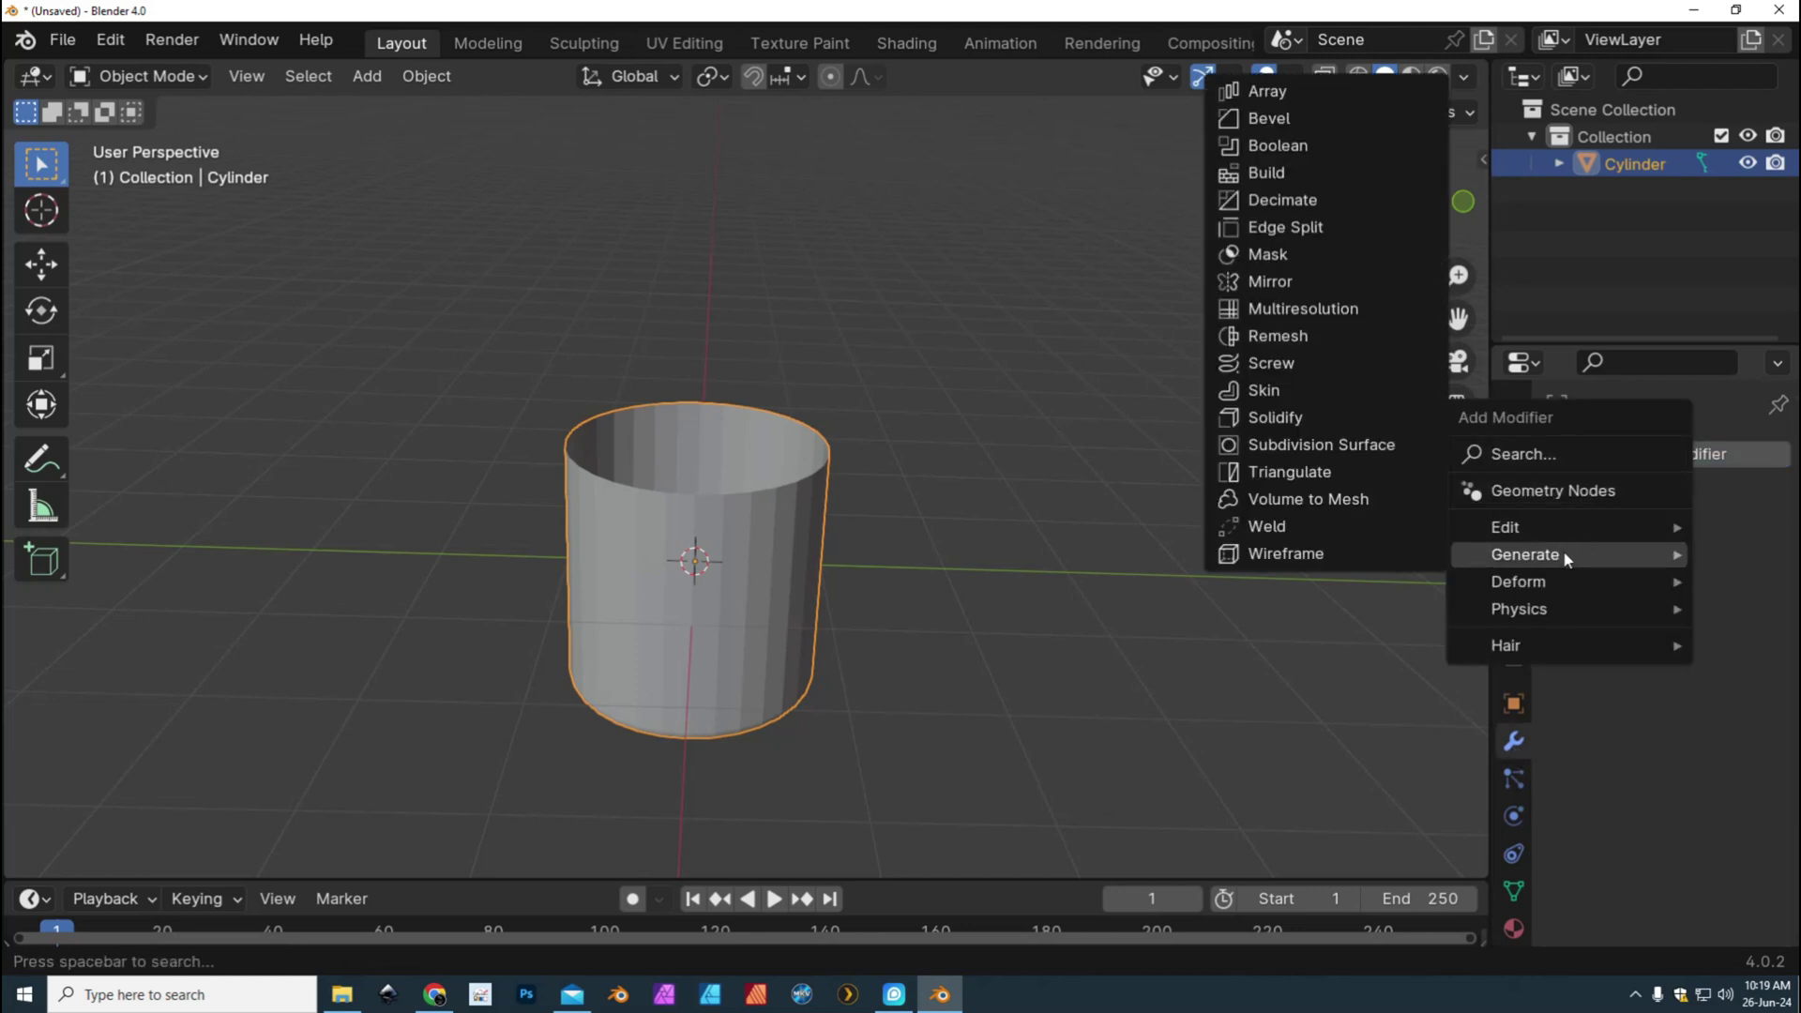
pyautogui.click(1307, 422)
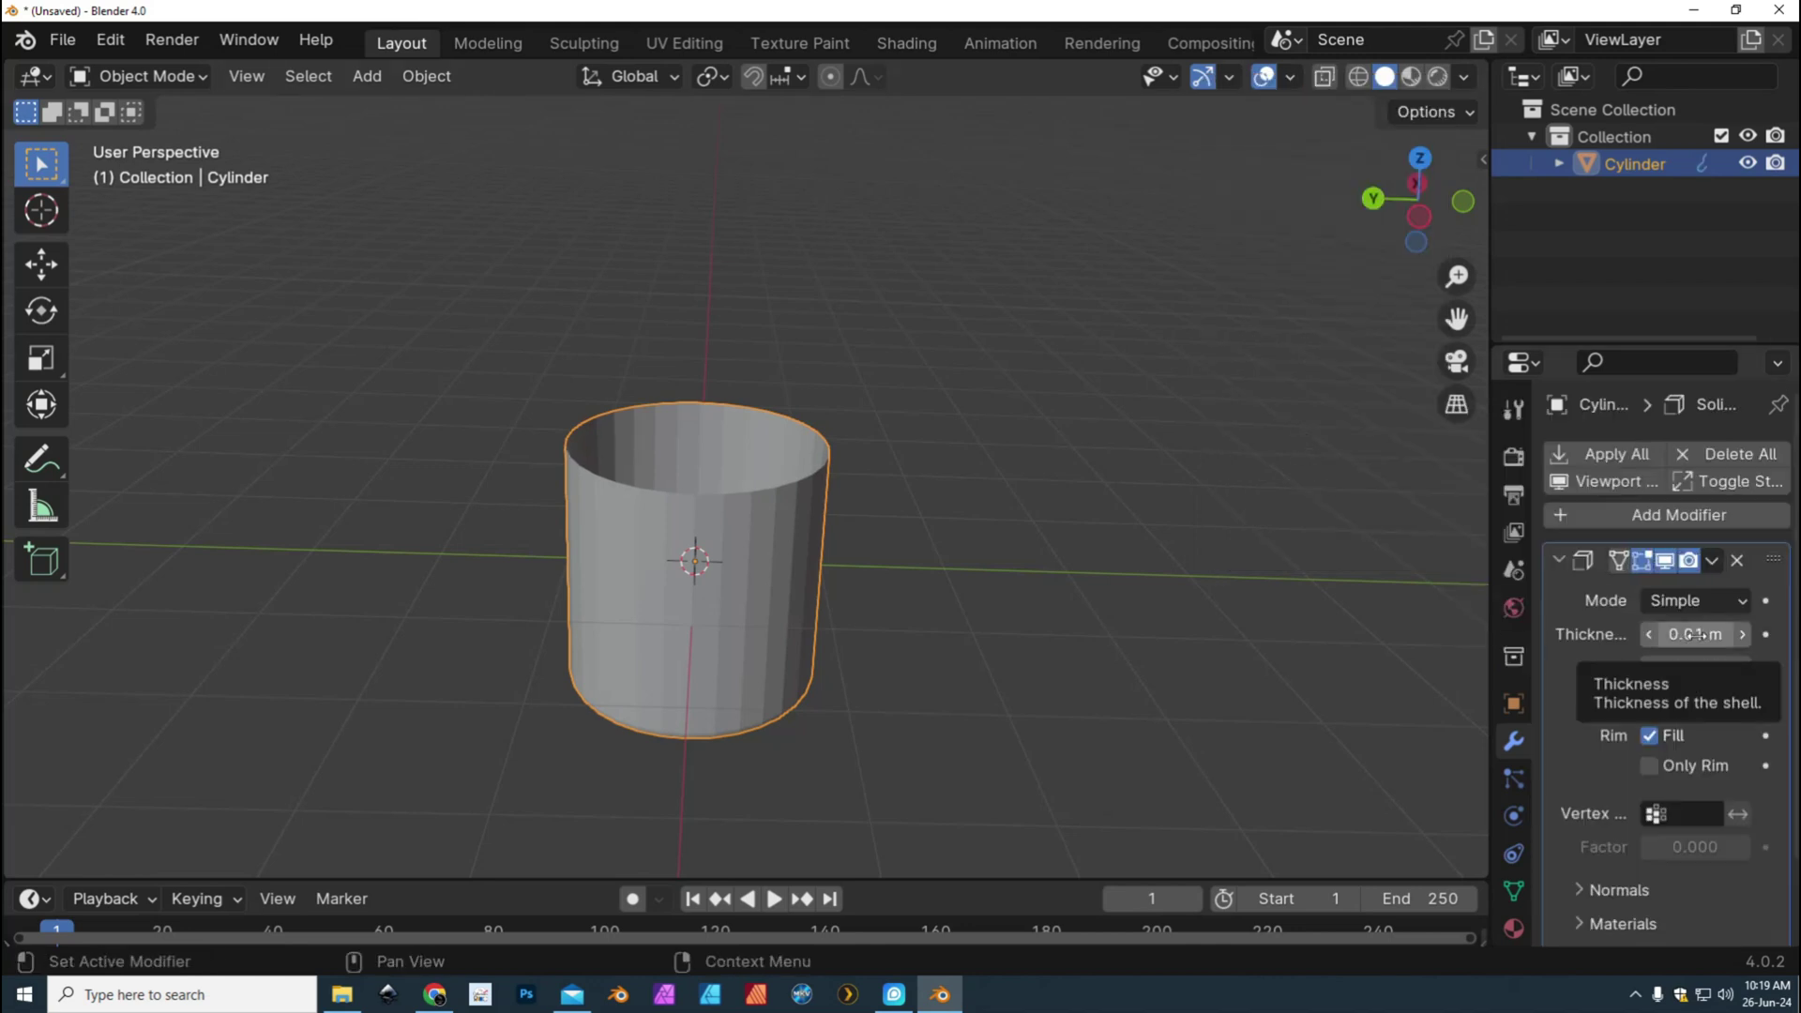
pyautogui.moveTo(1694, 634); pyautogui.dragTo(1725, 634)
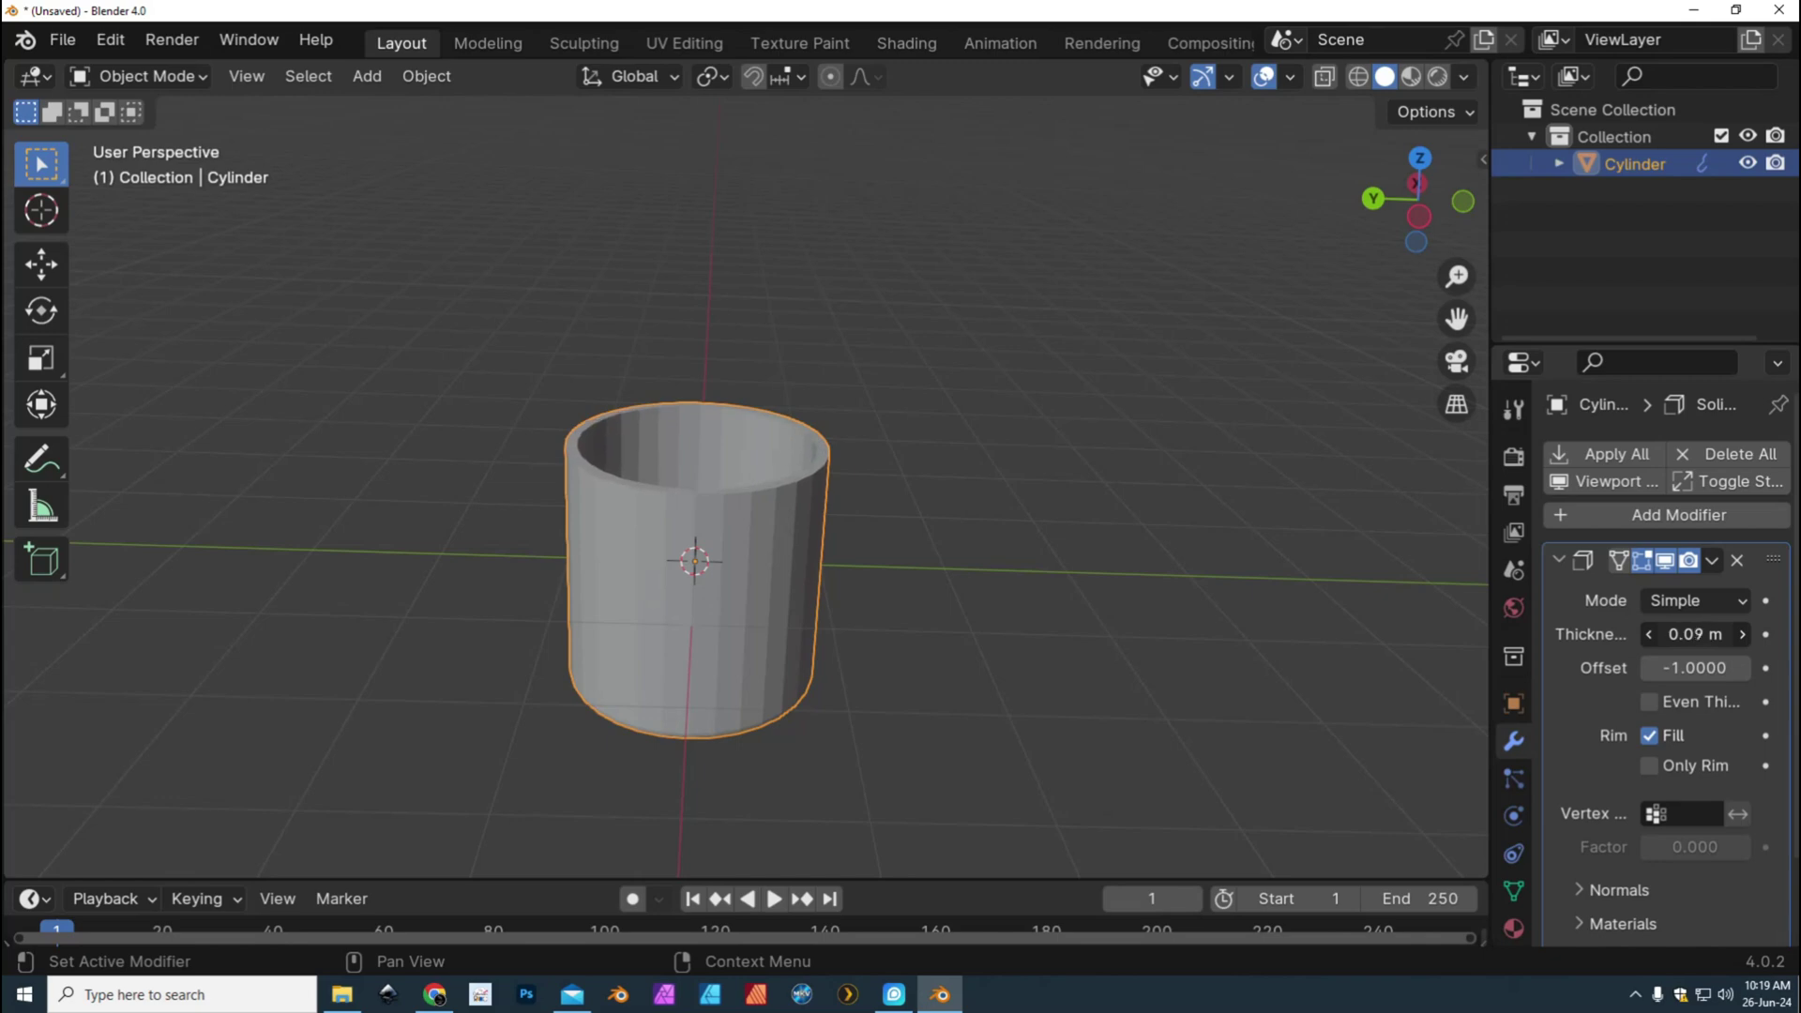
pyautogui.scroll(5, 981, 642)
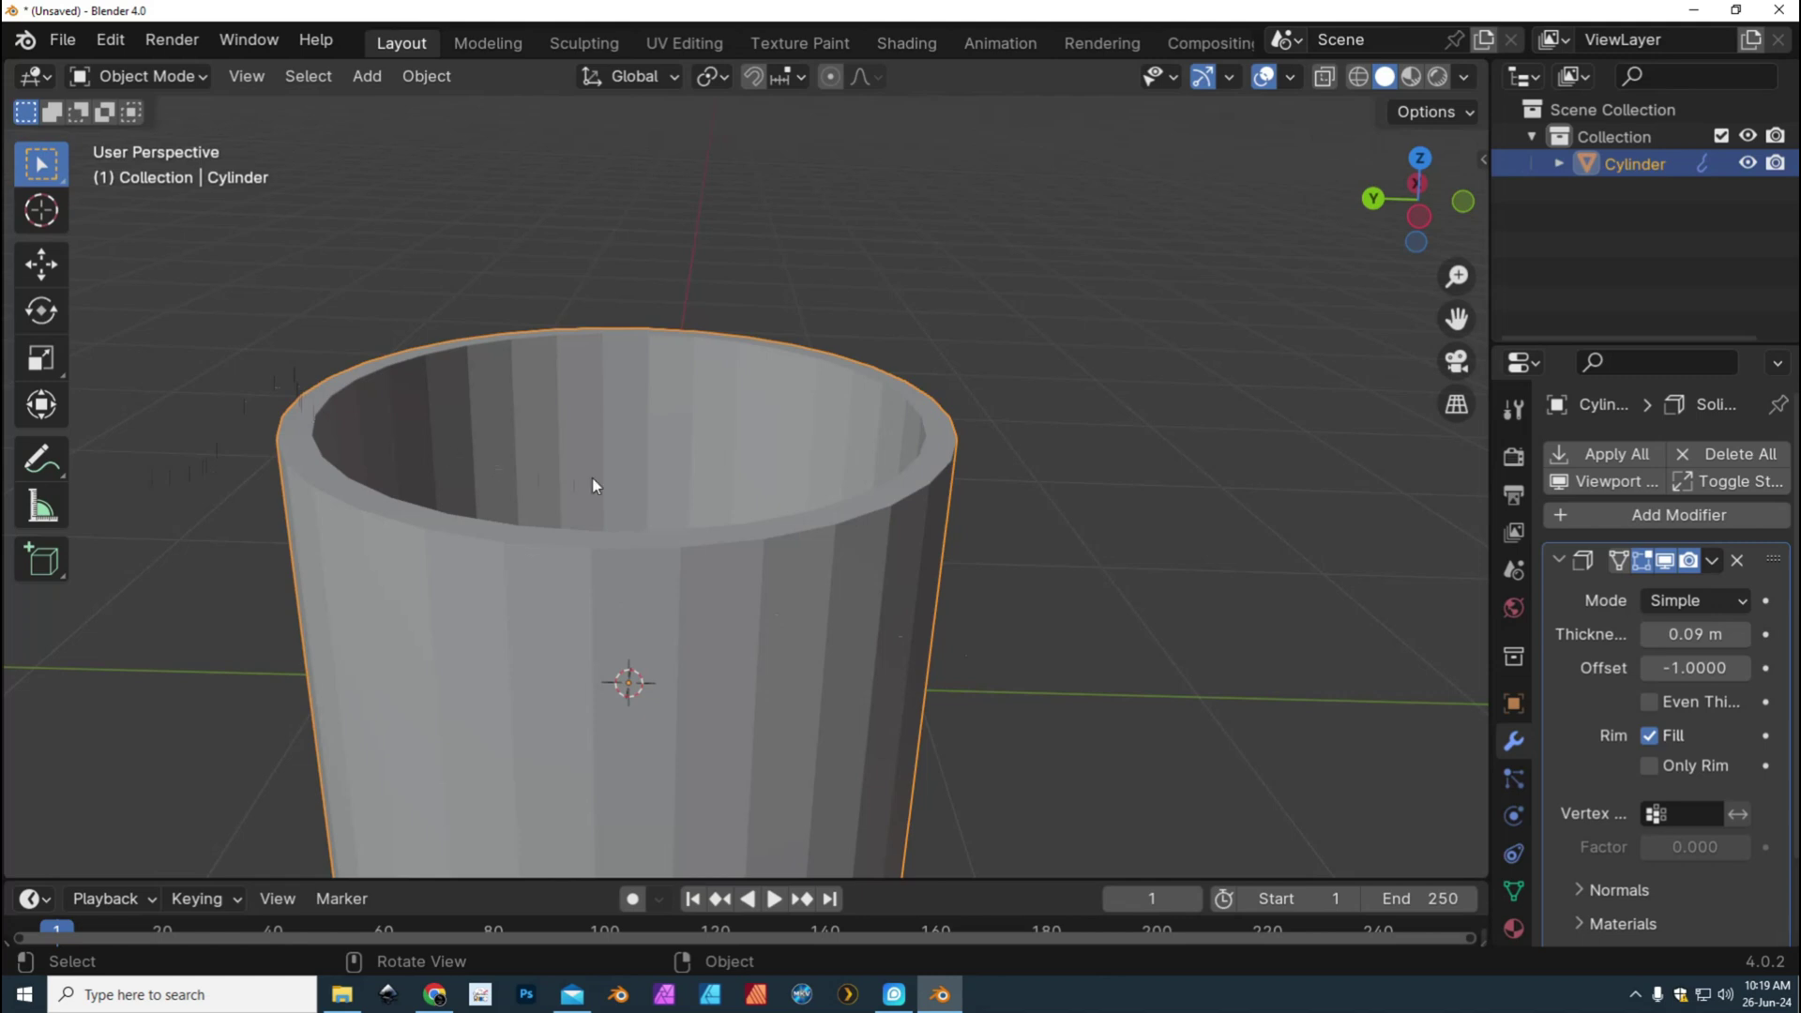
pyautogui.scroll(-5, 1000, 548)
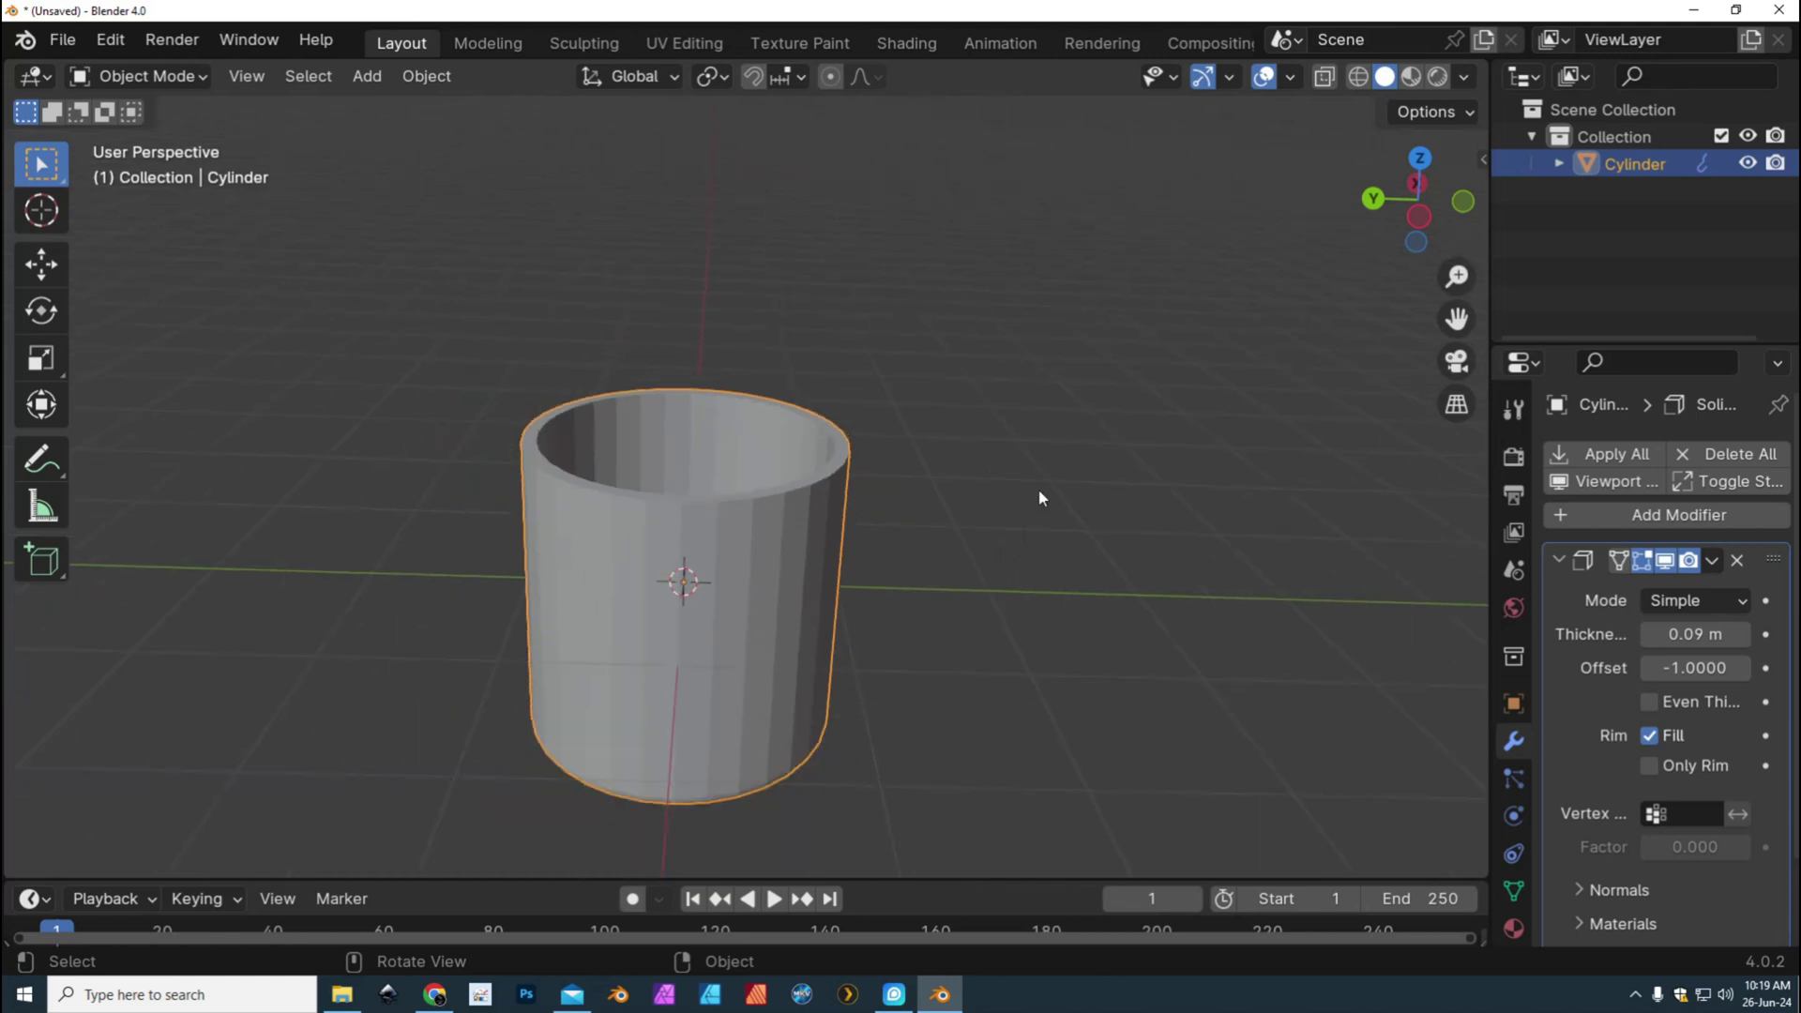
pyautogui.click(991, 499)
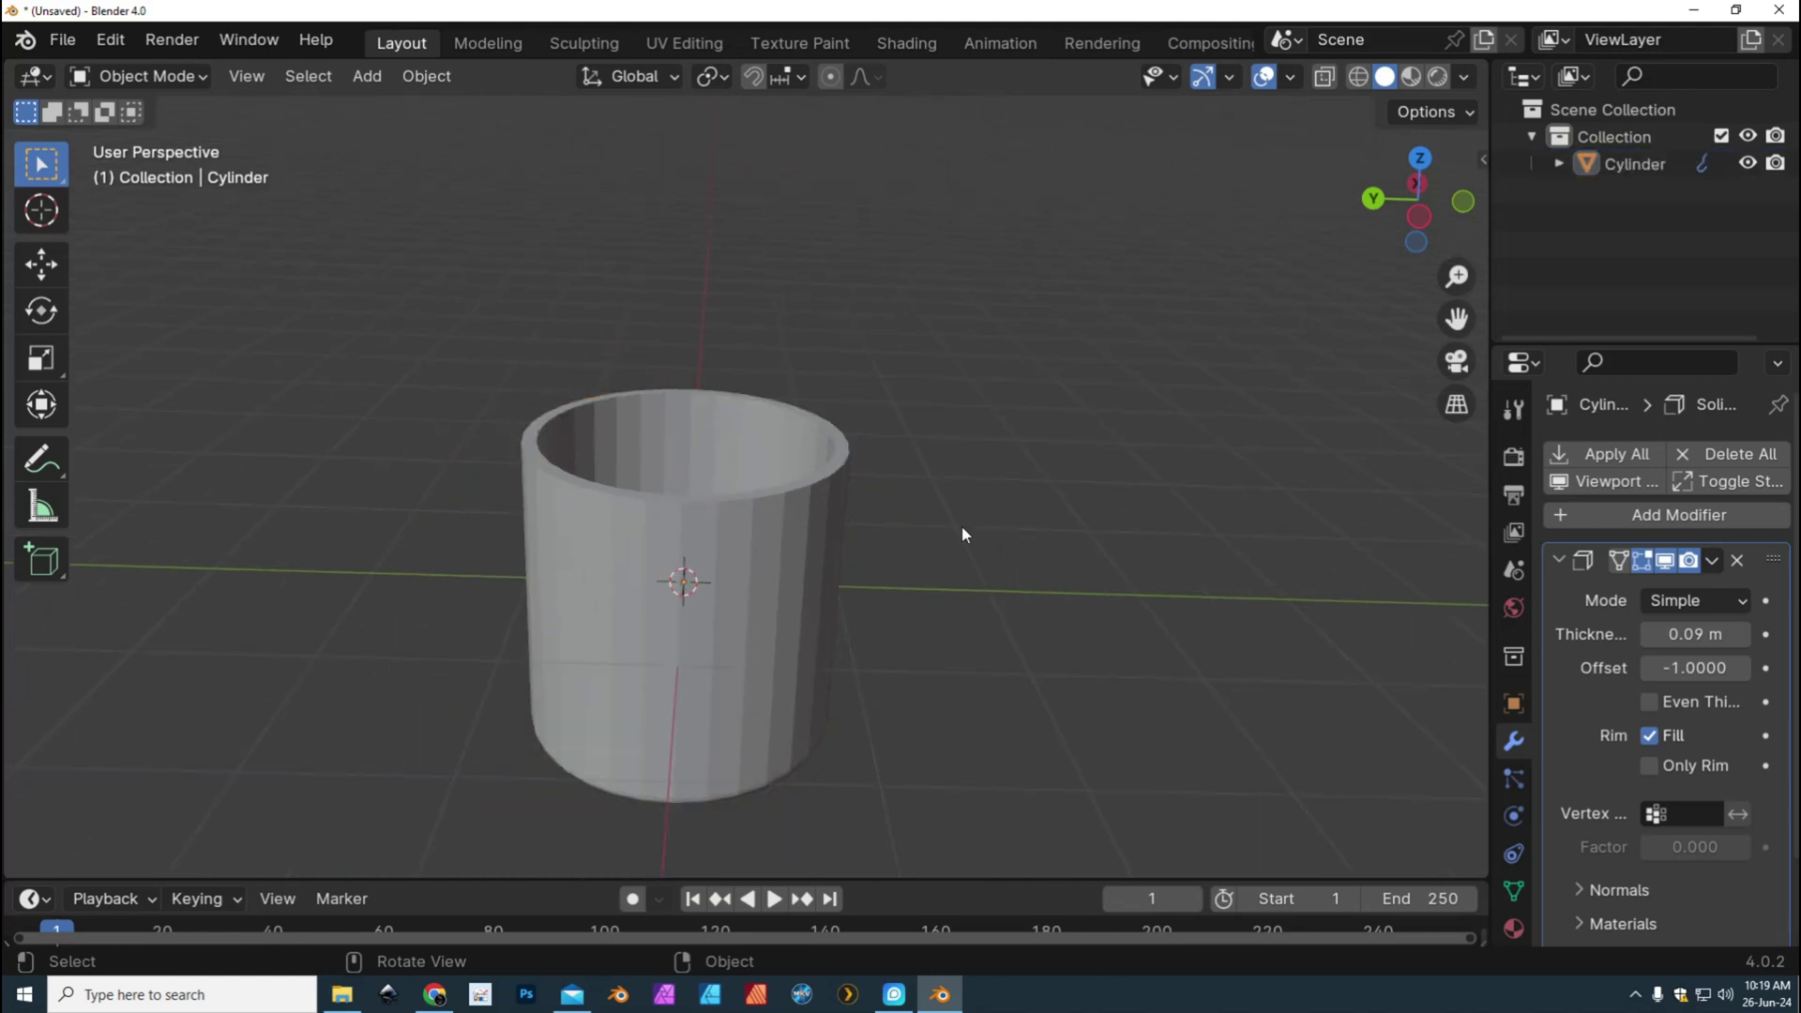
# Apply Shade Smooth to the cylinder and check its base, rim and inner wall
pyautogui.click(761, 510)
pyautogui.rightClick(760, 508)
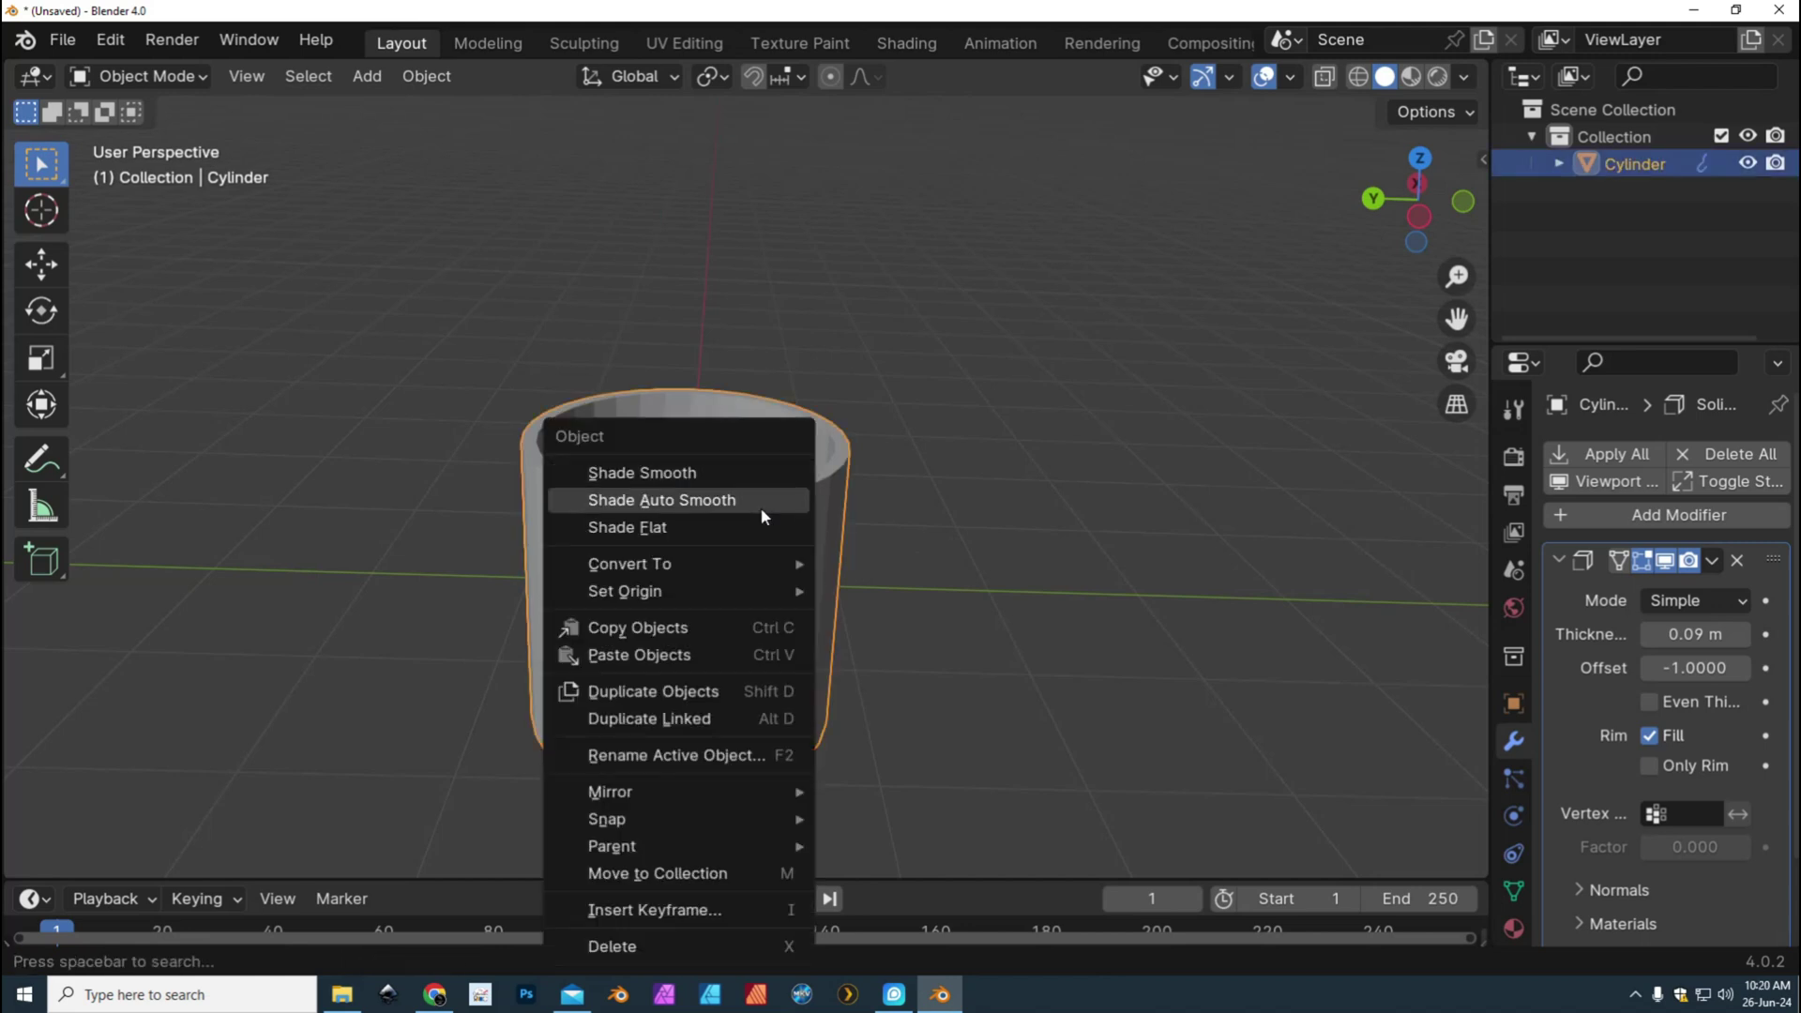
pyautogui.click(686, 473)
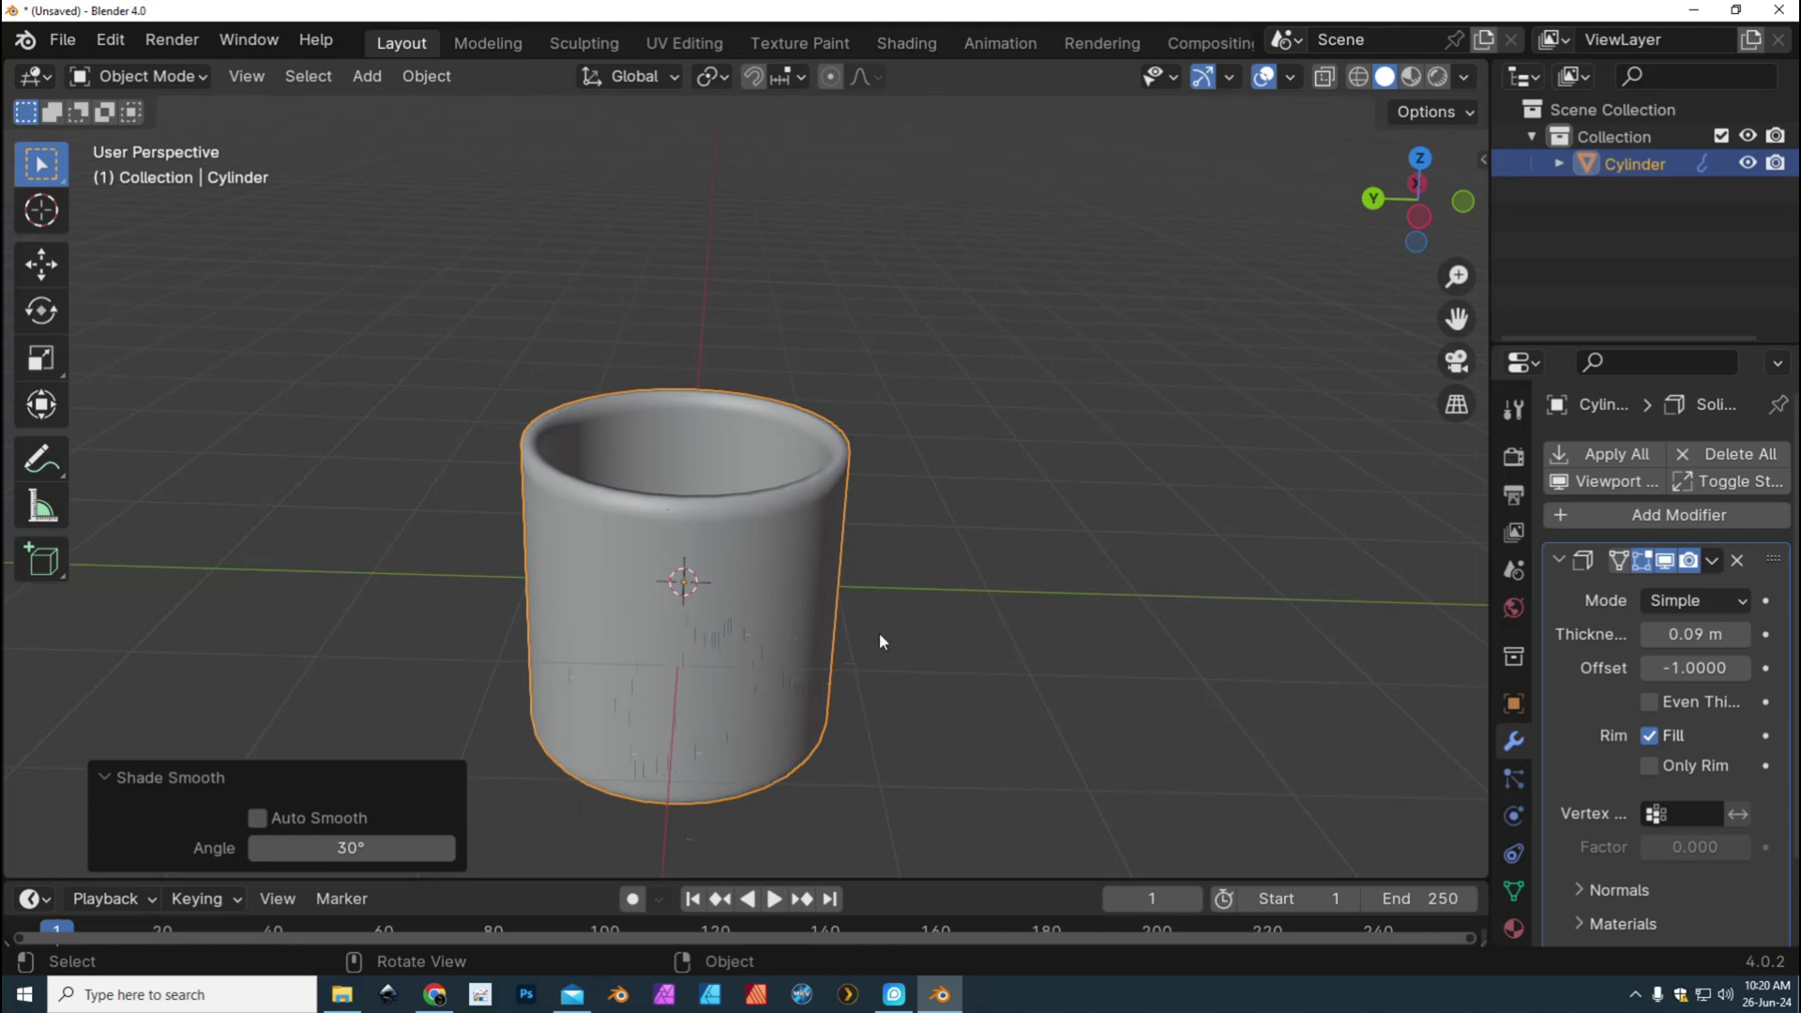
pyautogui.scroll(-5, 879, 632)
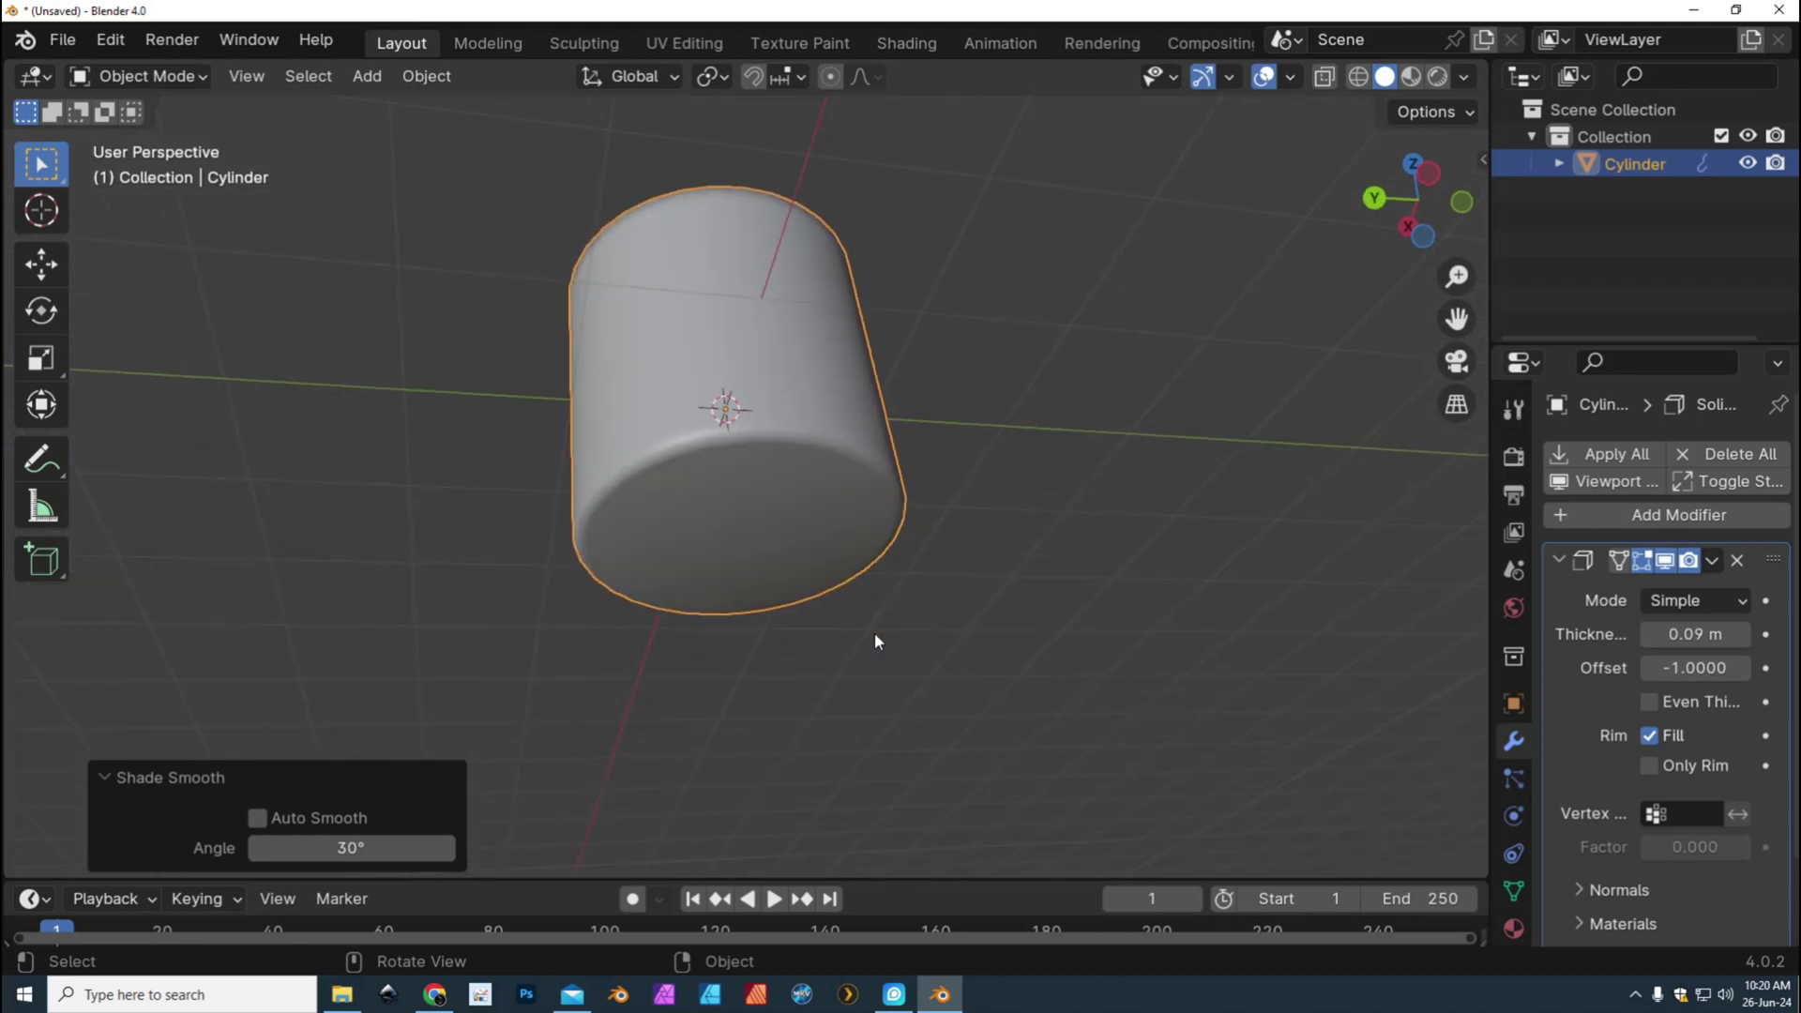
pyautogui.scroll(-3, 876, 633)
pyautogui.scroll(6, 871, 634)
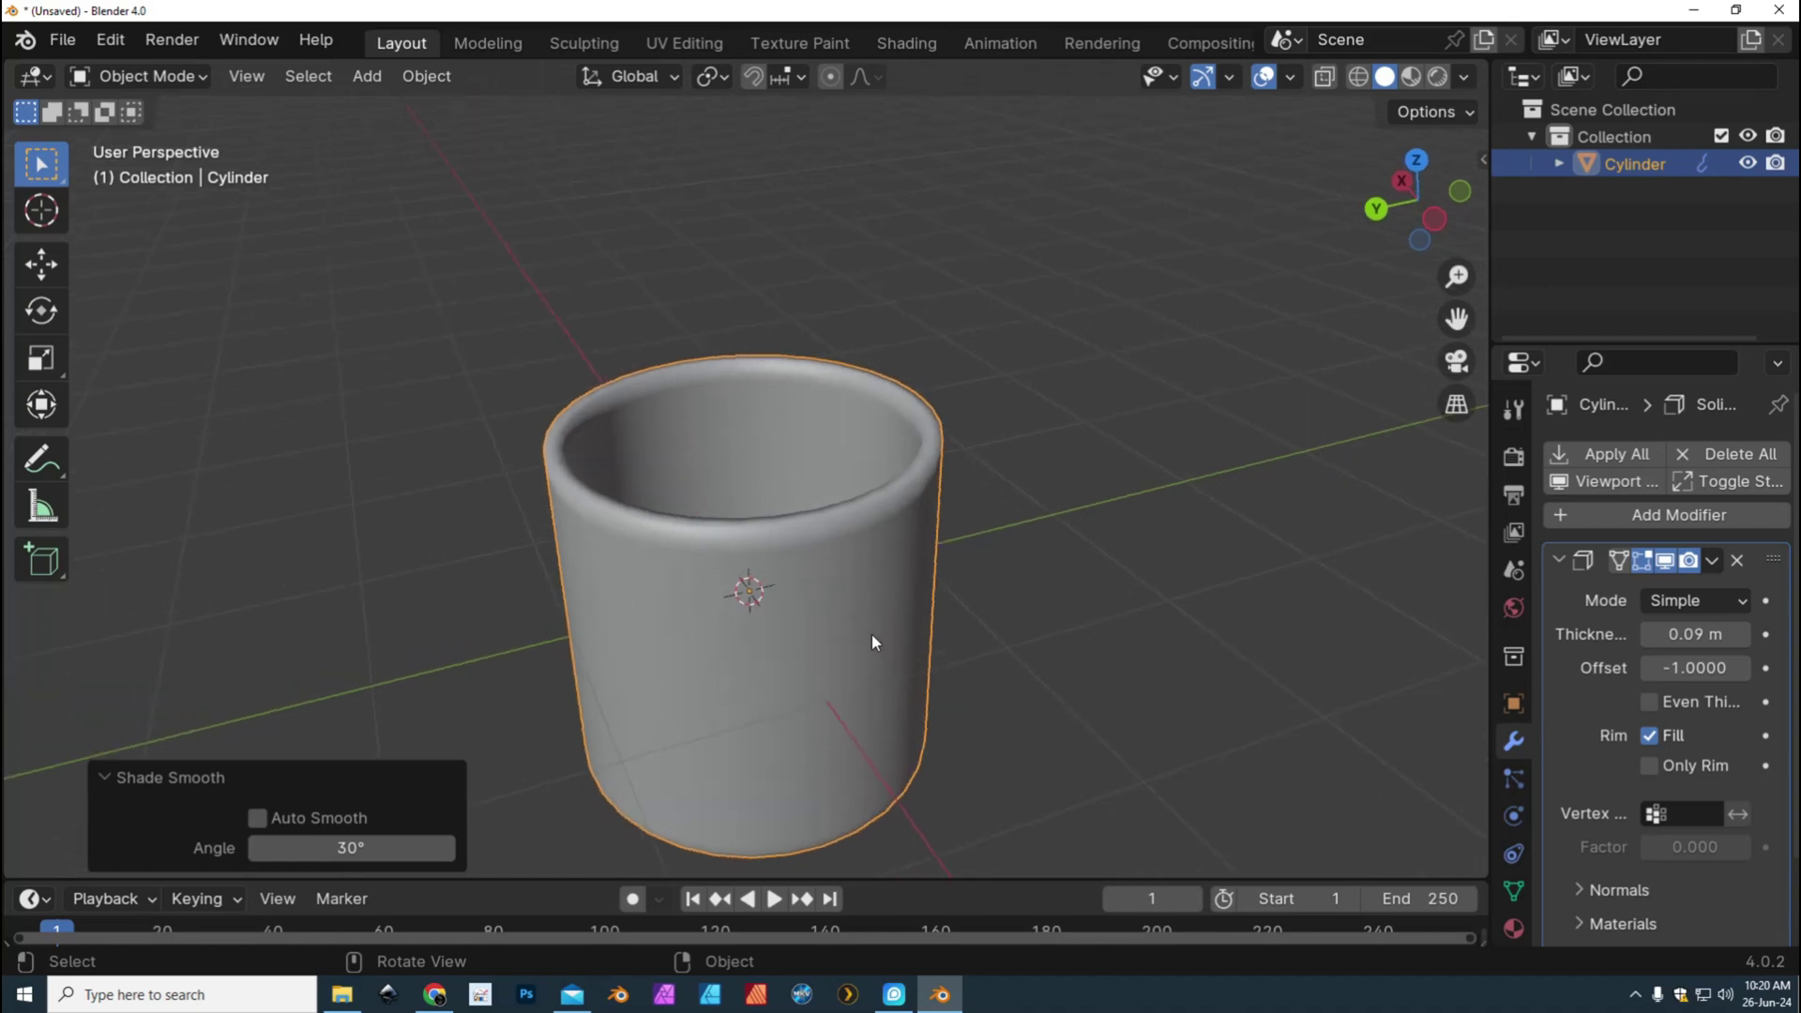
pyautogui.scroll(3, 829, 631)
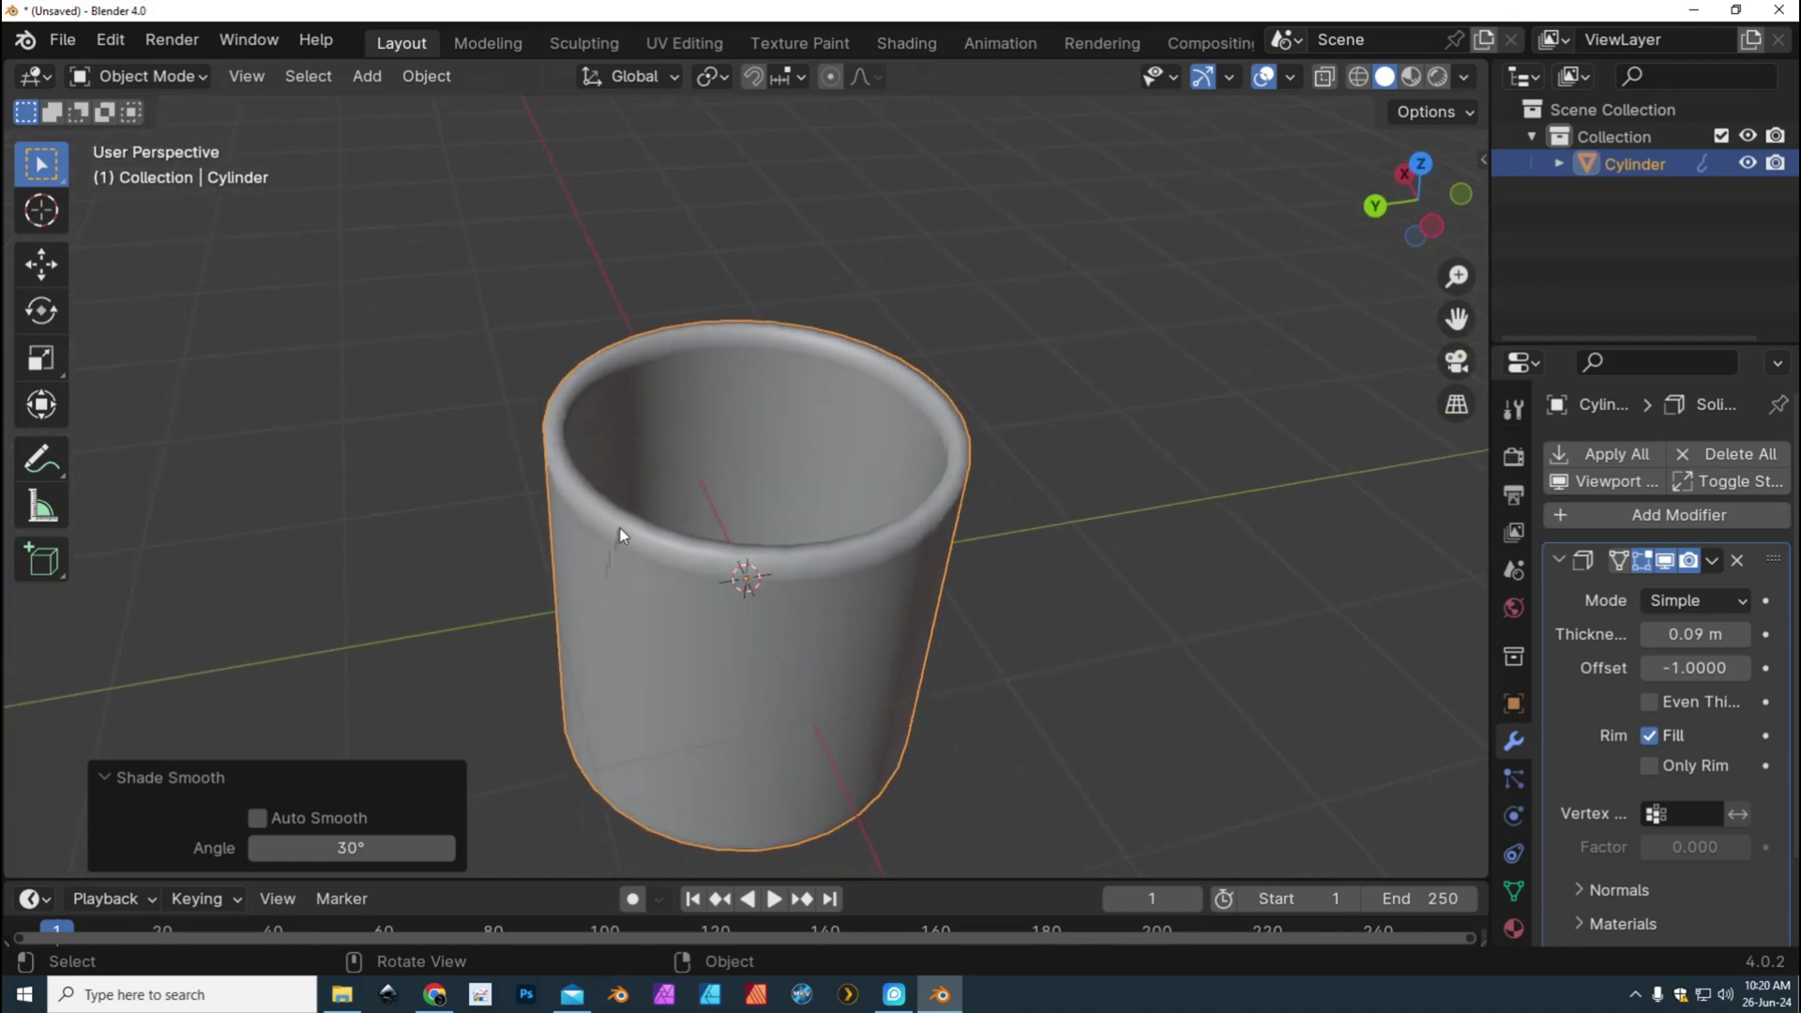
pyautogui.scroll(-1, 619, 528)
# Examine the cylinder's mesh in Edit Mode with the Solidify modifier still unapplied, and return to Object Mode
pyautogui.click(143, 77)
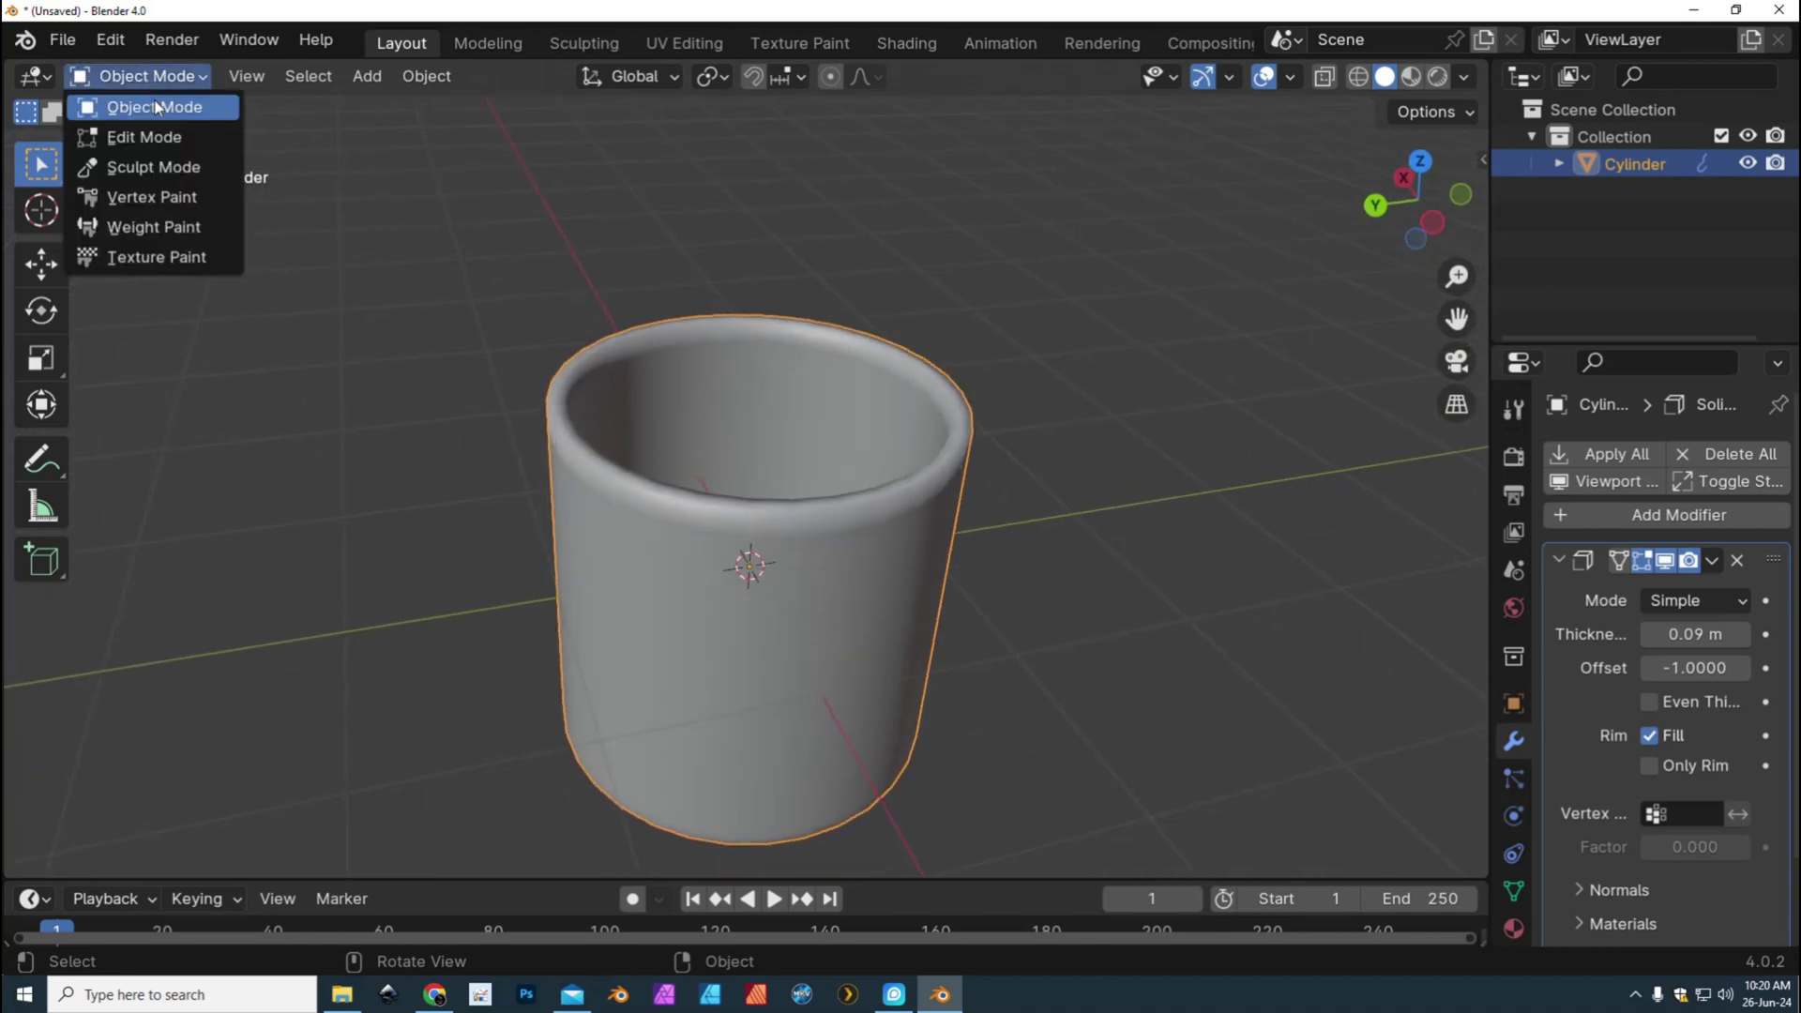
pyautogui.click(169, 139)
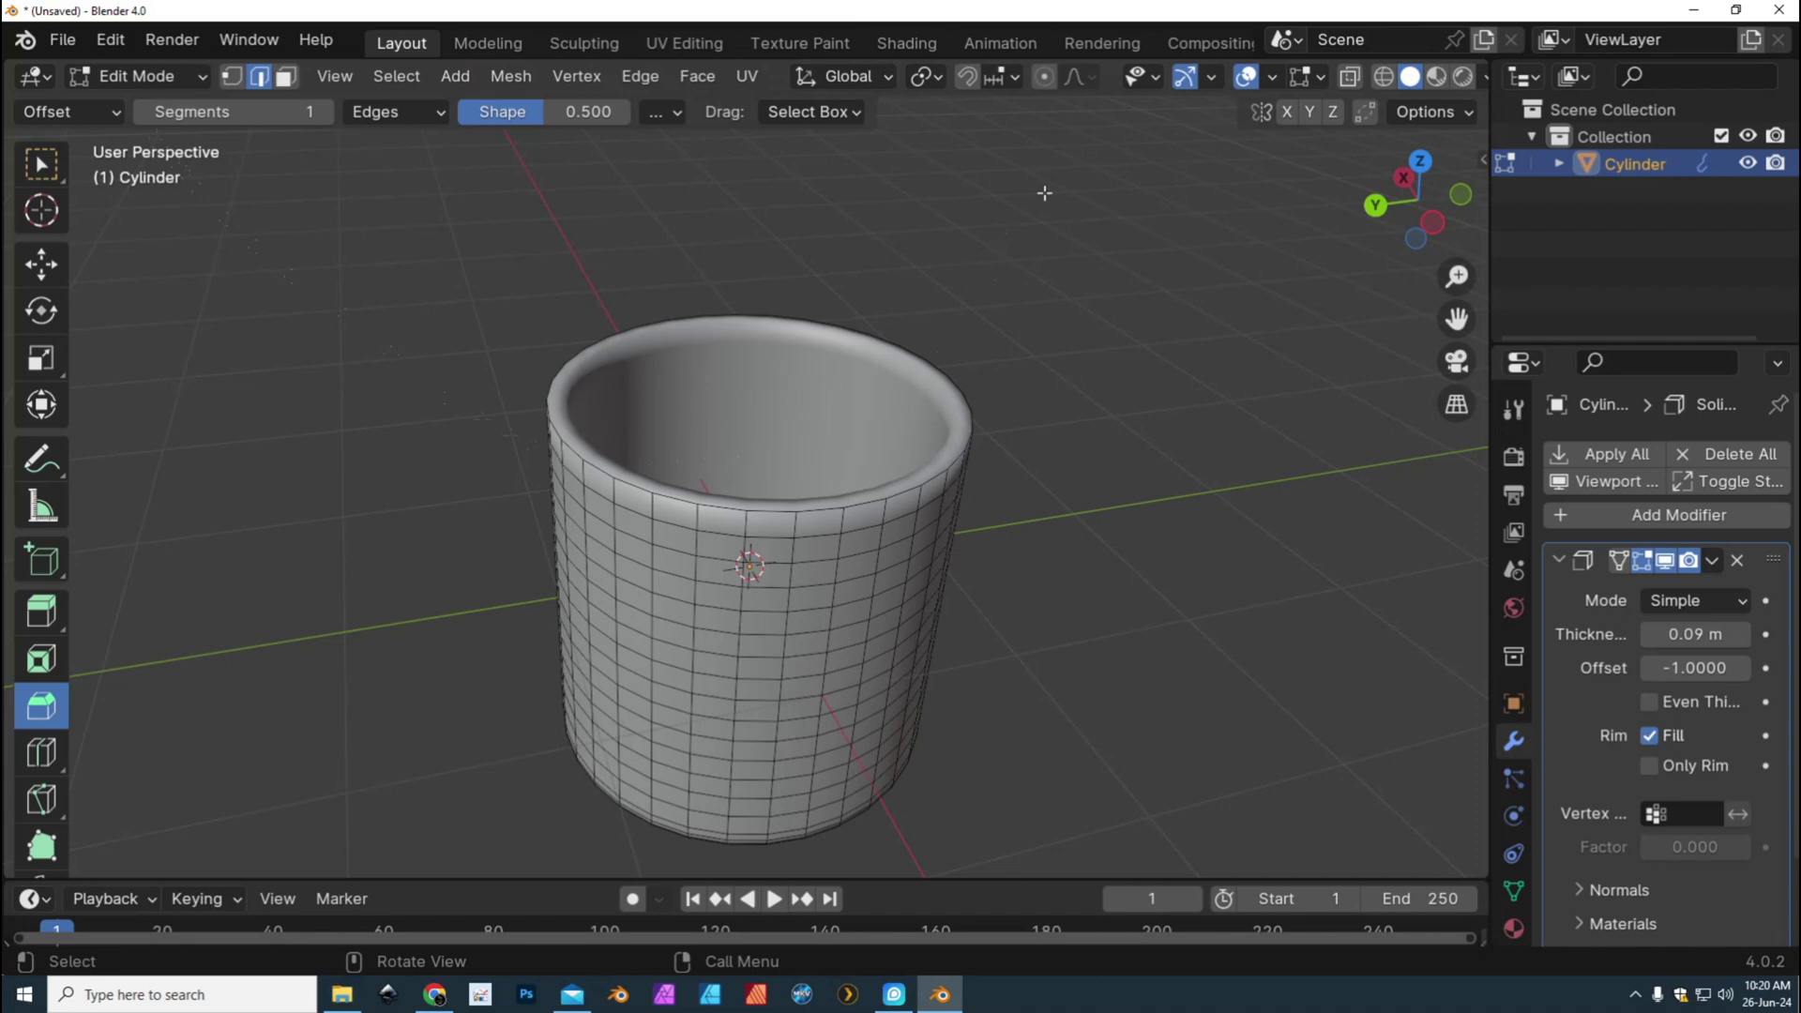
pyautogui.click(1711, 560)
pyautogui.click(141, 75)
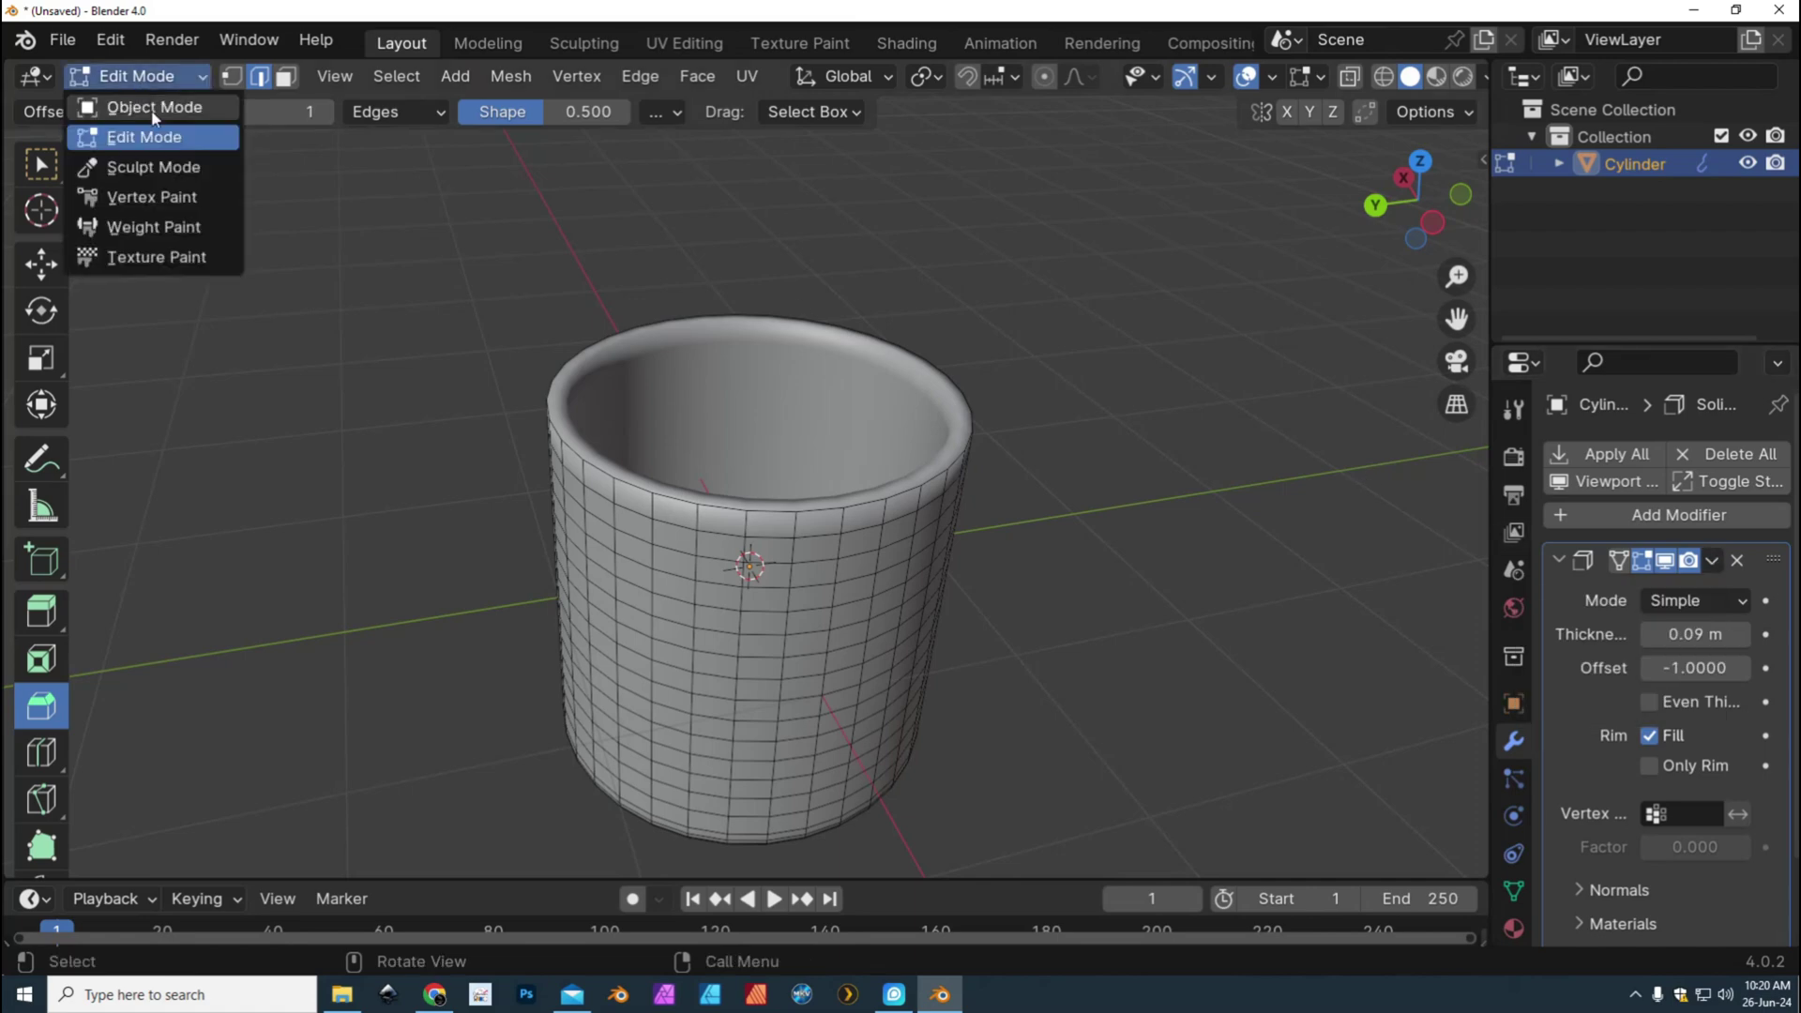
pyautogui.click(152, 106)
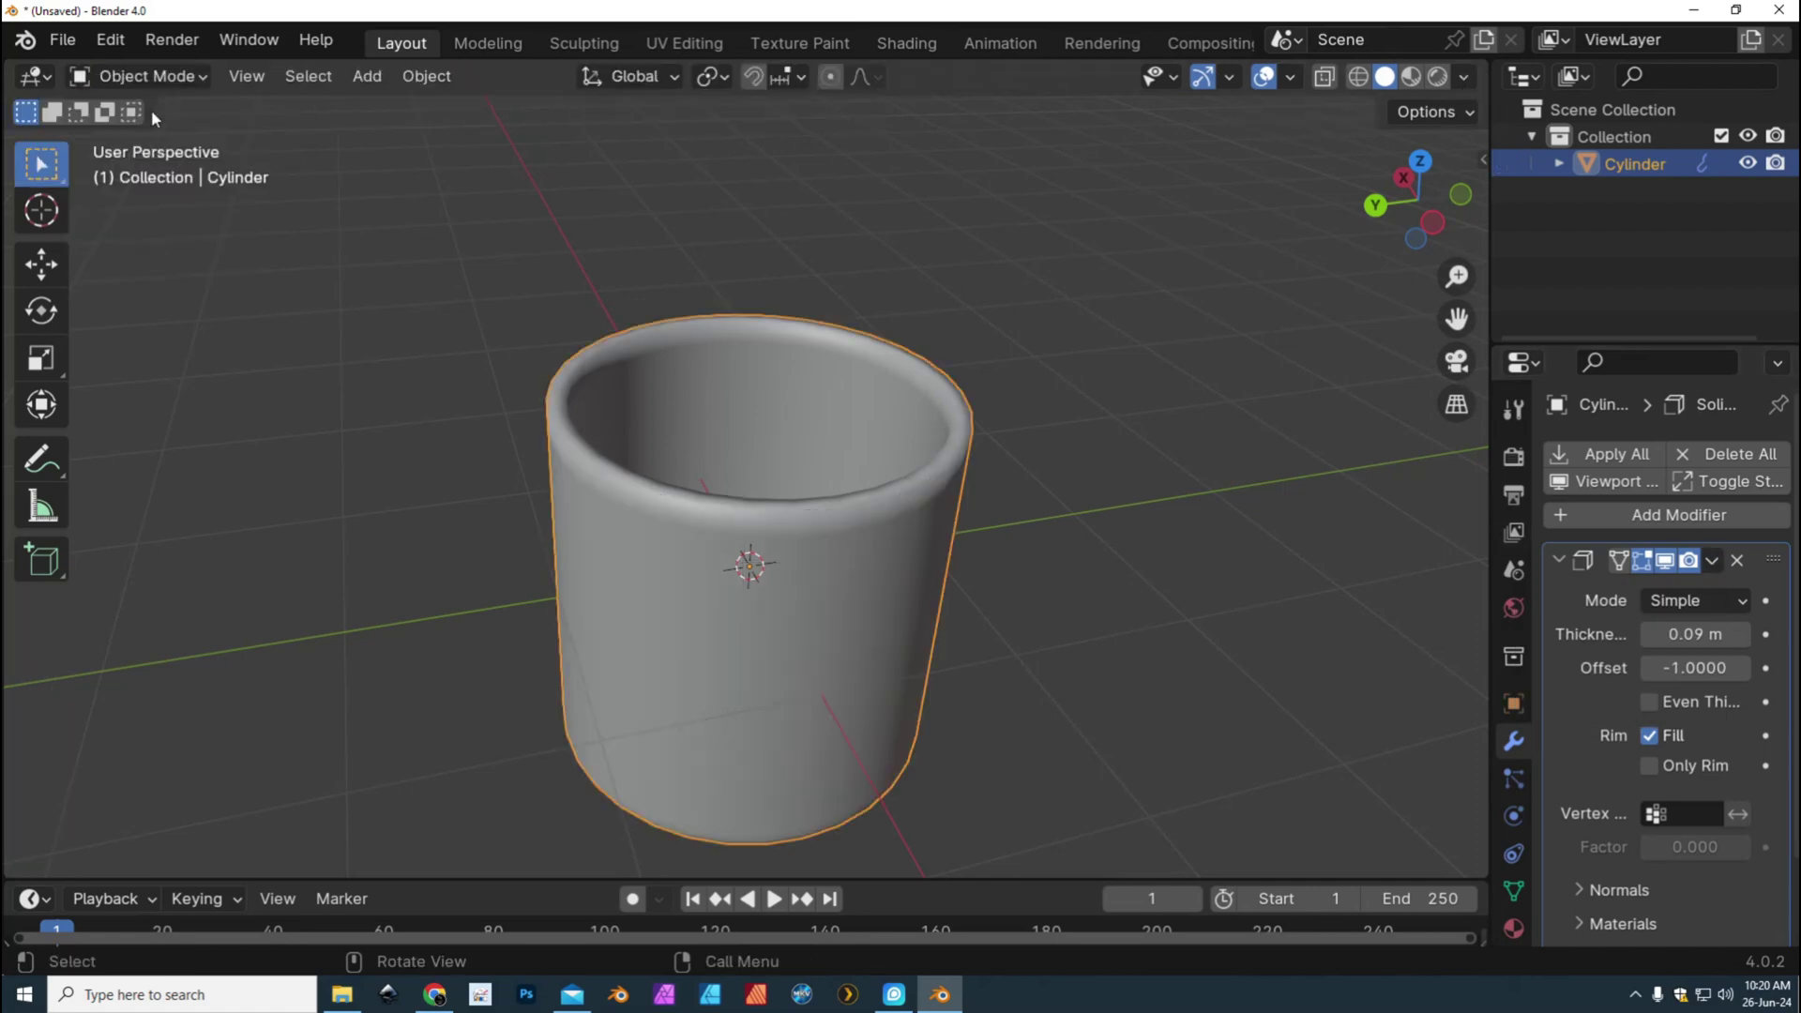
# Apply the Solidify modifier to the cylinder and put the object back into Edit Mode
pyautogui.click(1713, 561)
pyautogui.click(1597, 593)
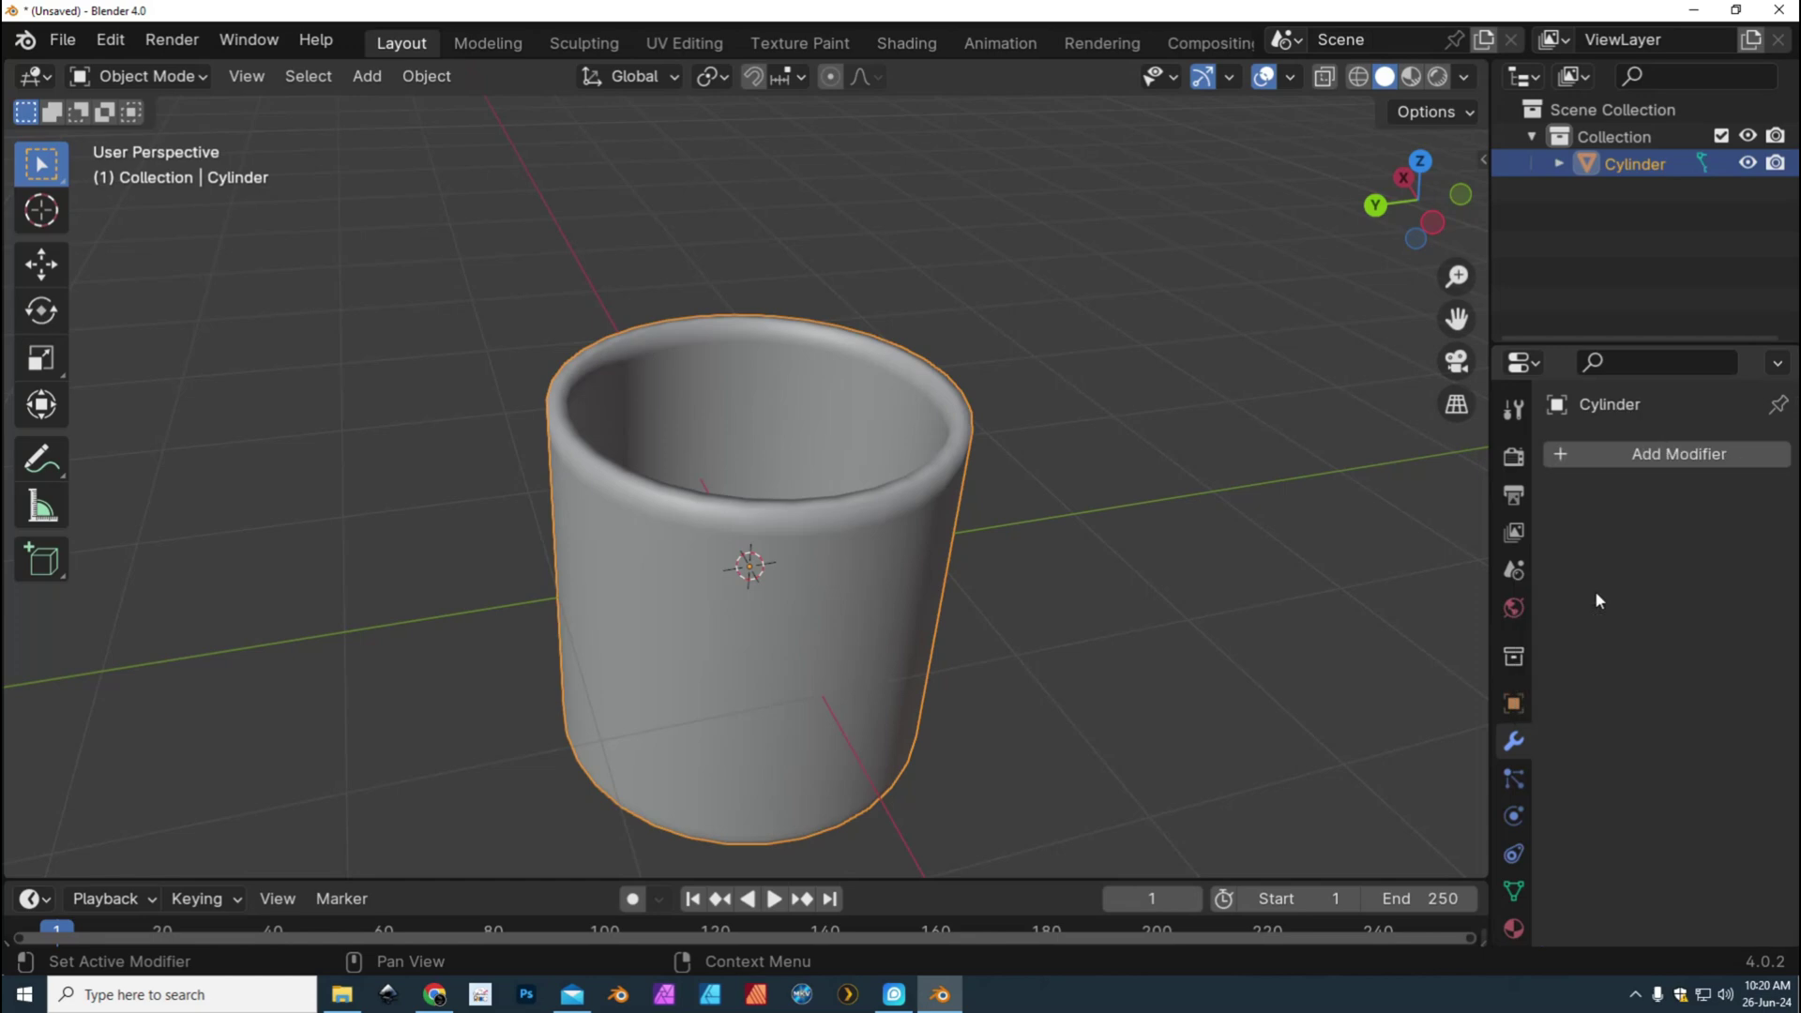
pyautogui.click(169, 77)
pyautogui.click(169, 138)
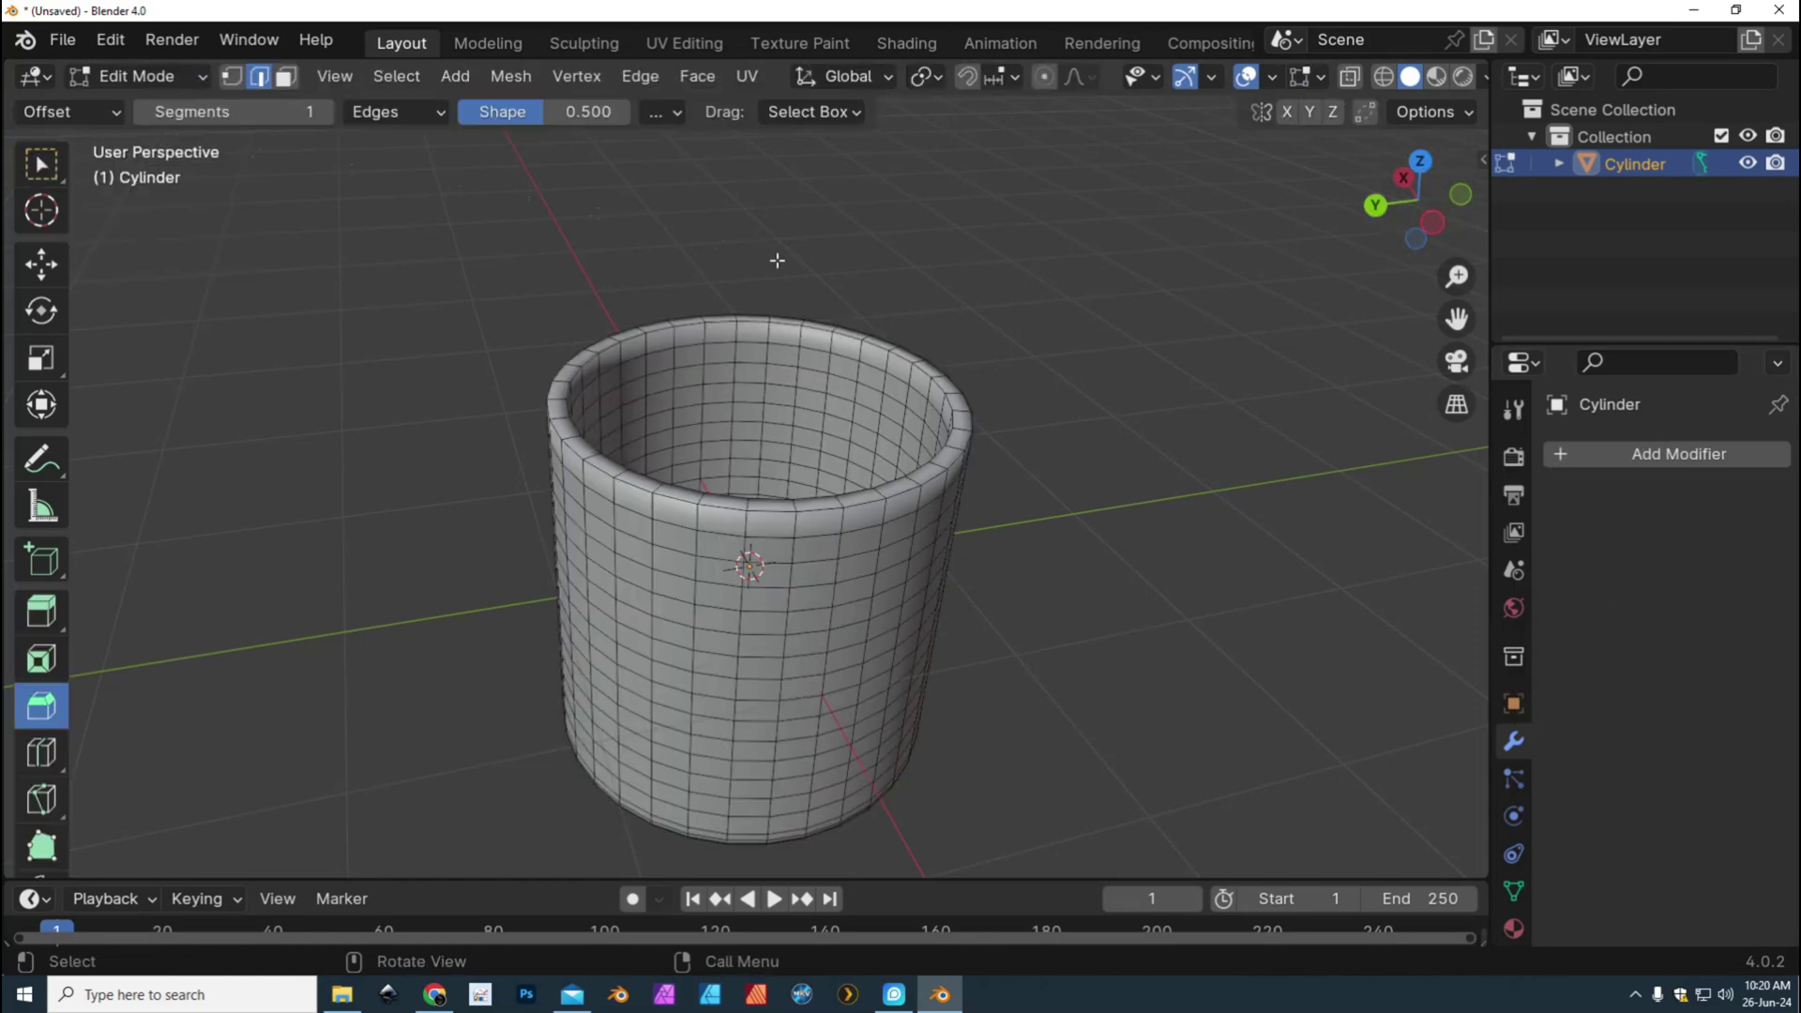
pyautogui.moveTo(835, 544)
pyautogui.mouseDown(button='middle')
pyautogui.moveTo(820, 506)
pyautogui.moveTo(826, 528)
pyautogui.mouseUp(button='middle')
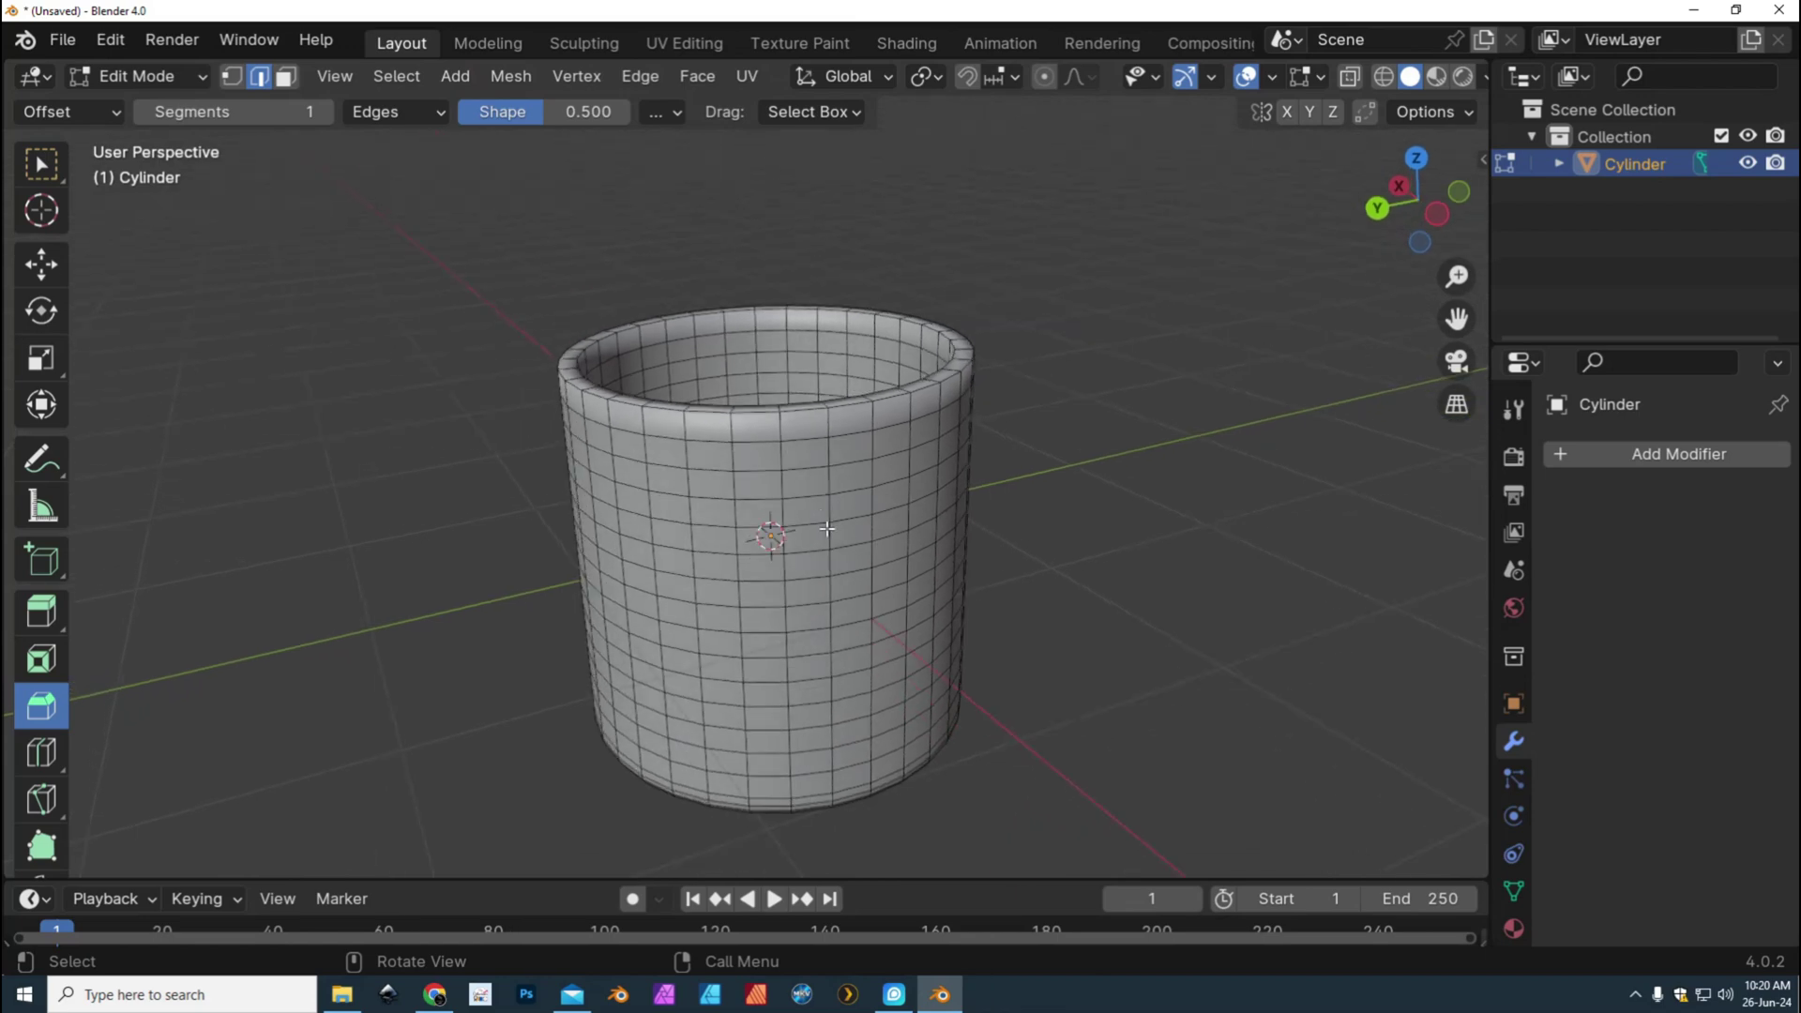
# Bevel the outer and inner edge loops of the cylinder's rim about 0.017 m with one segment, and return to Object Mode
pyautogui.scroll(5, 811, 536)
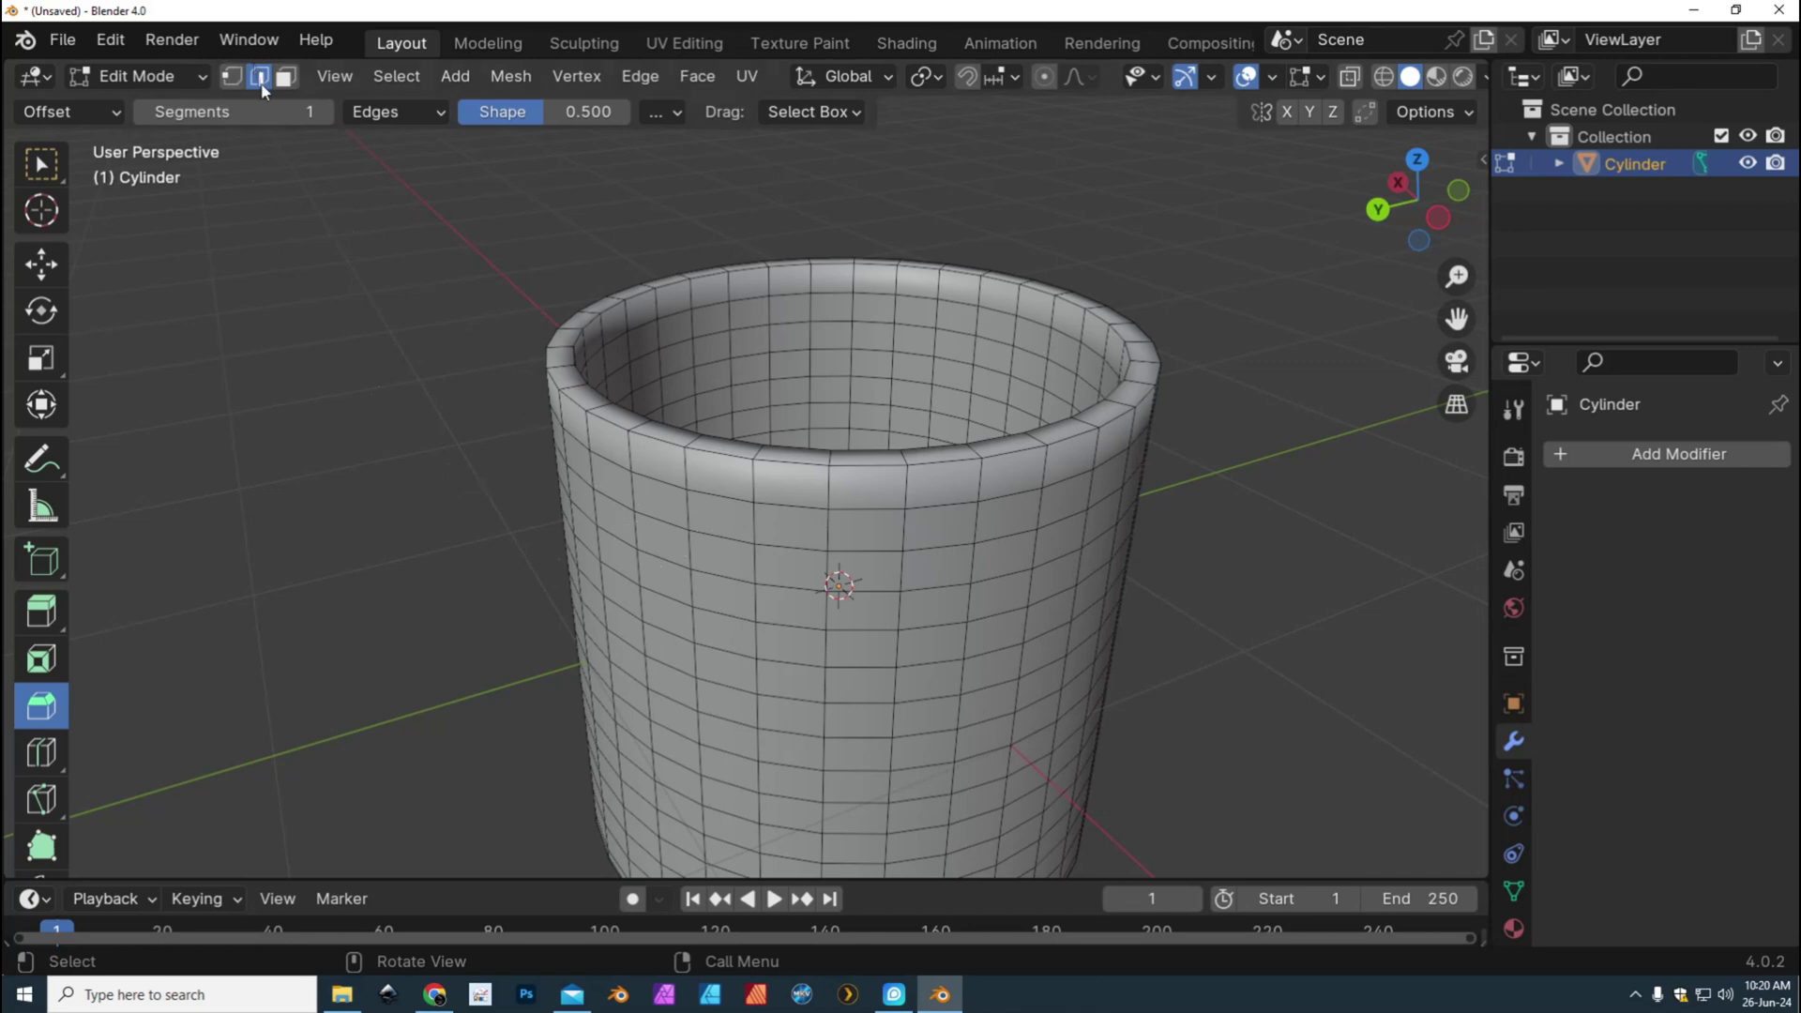
pyautogui.keyDown('alt'); pyautogui.click(732, 456); pyautogui.keyUp('alt')
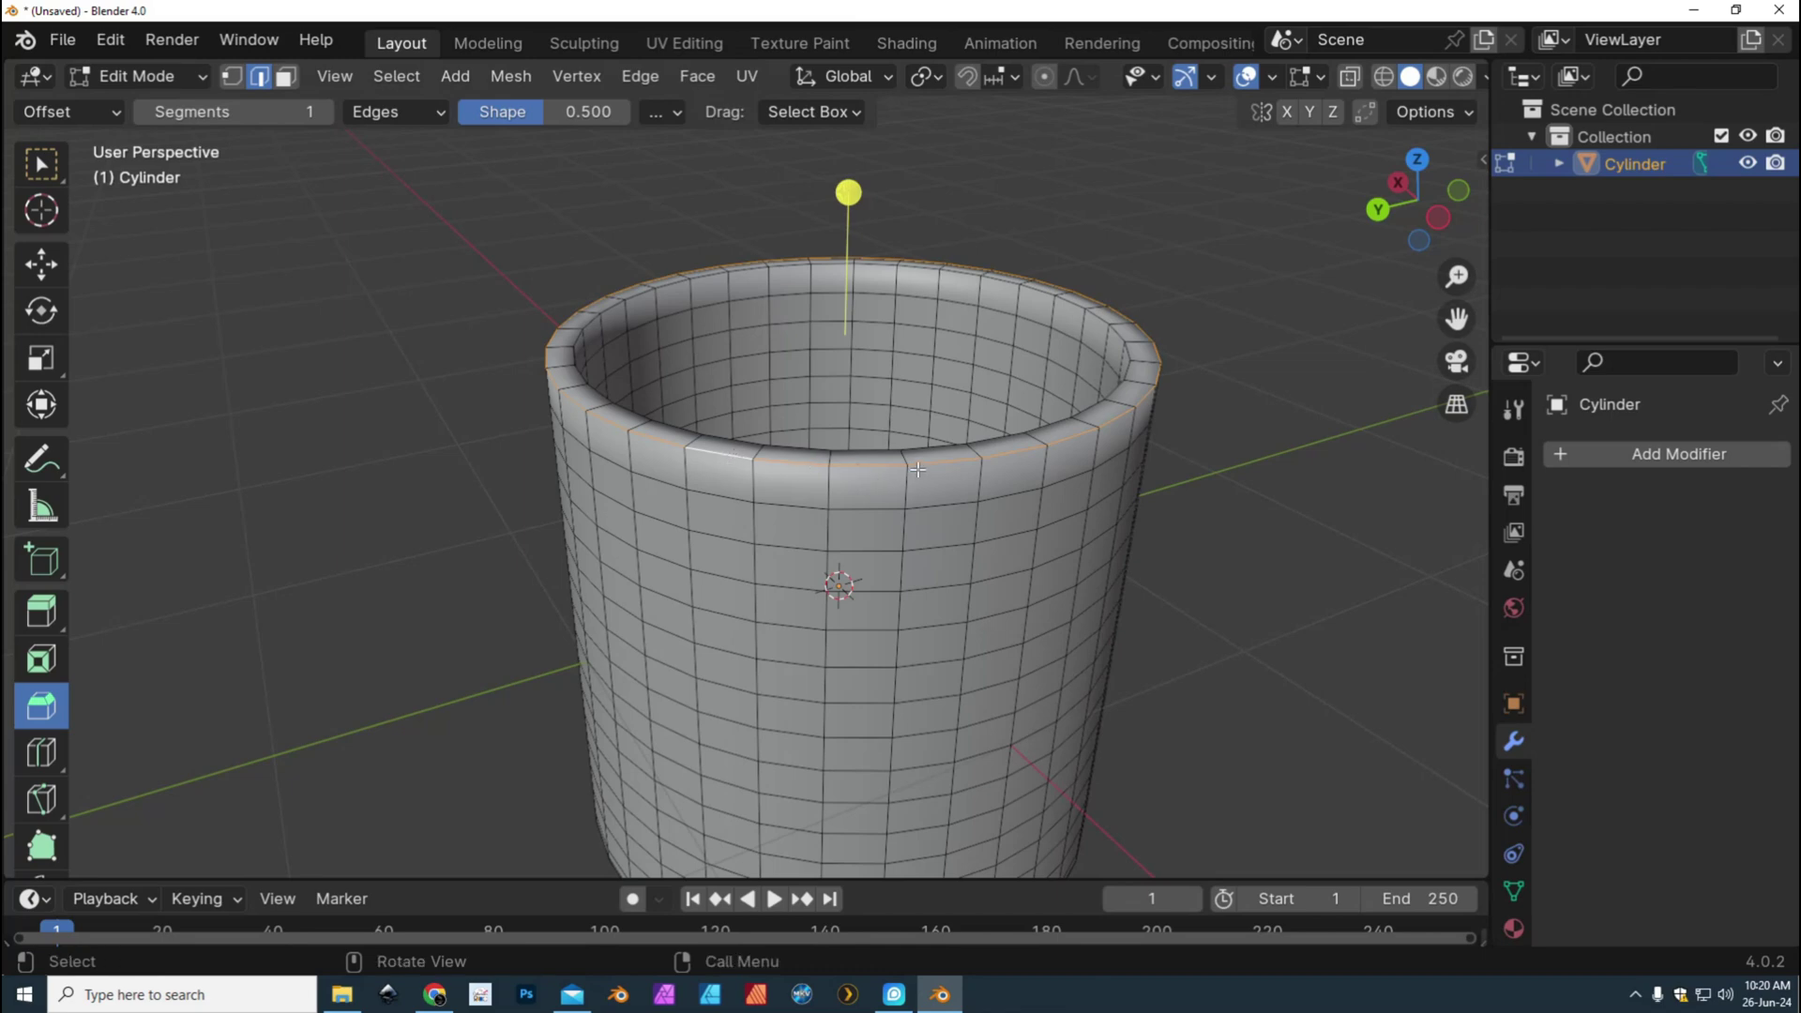
pyautogui.keyDown('alt'); pyautogui.keyDown('shift'); pyautogui.click(1099, 317); pyautogui.keyUp('shift'); pyautogui.keyUp('alt')
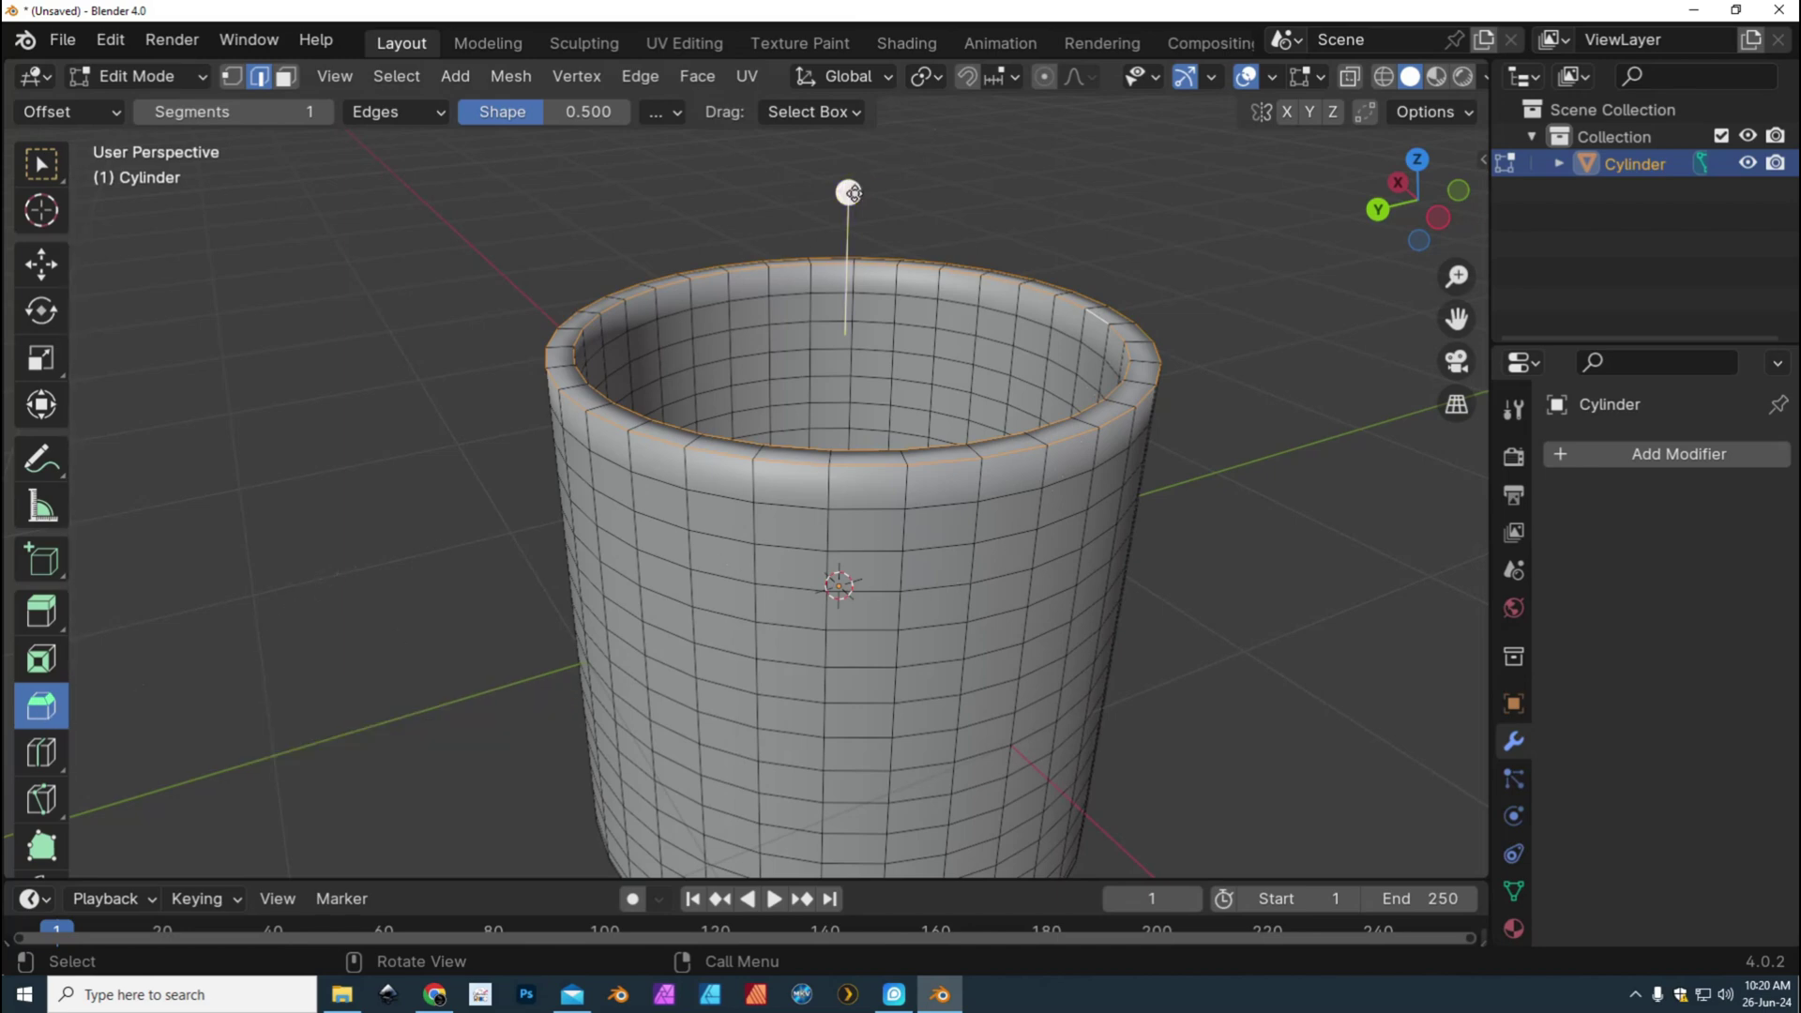
pyautogui.moveTo(849, 194)
pyautogui.mouseDown()
pyautogui.moveTo(851, 225)
pyautogui.moveTo(857, 172)
pyautogui.moveTo(859, 188)
pyautogui.mouseUp()
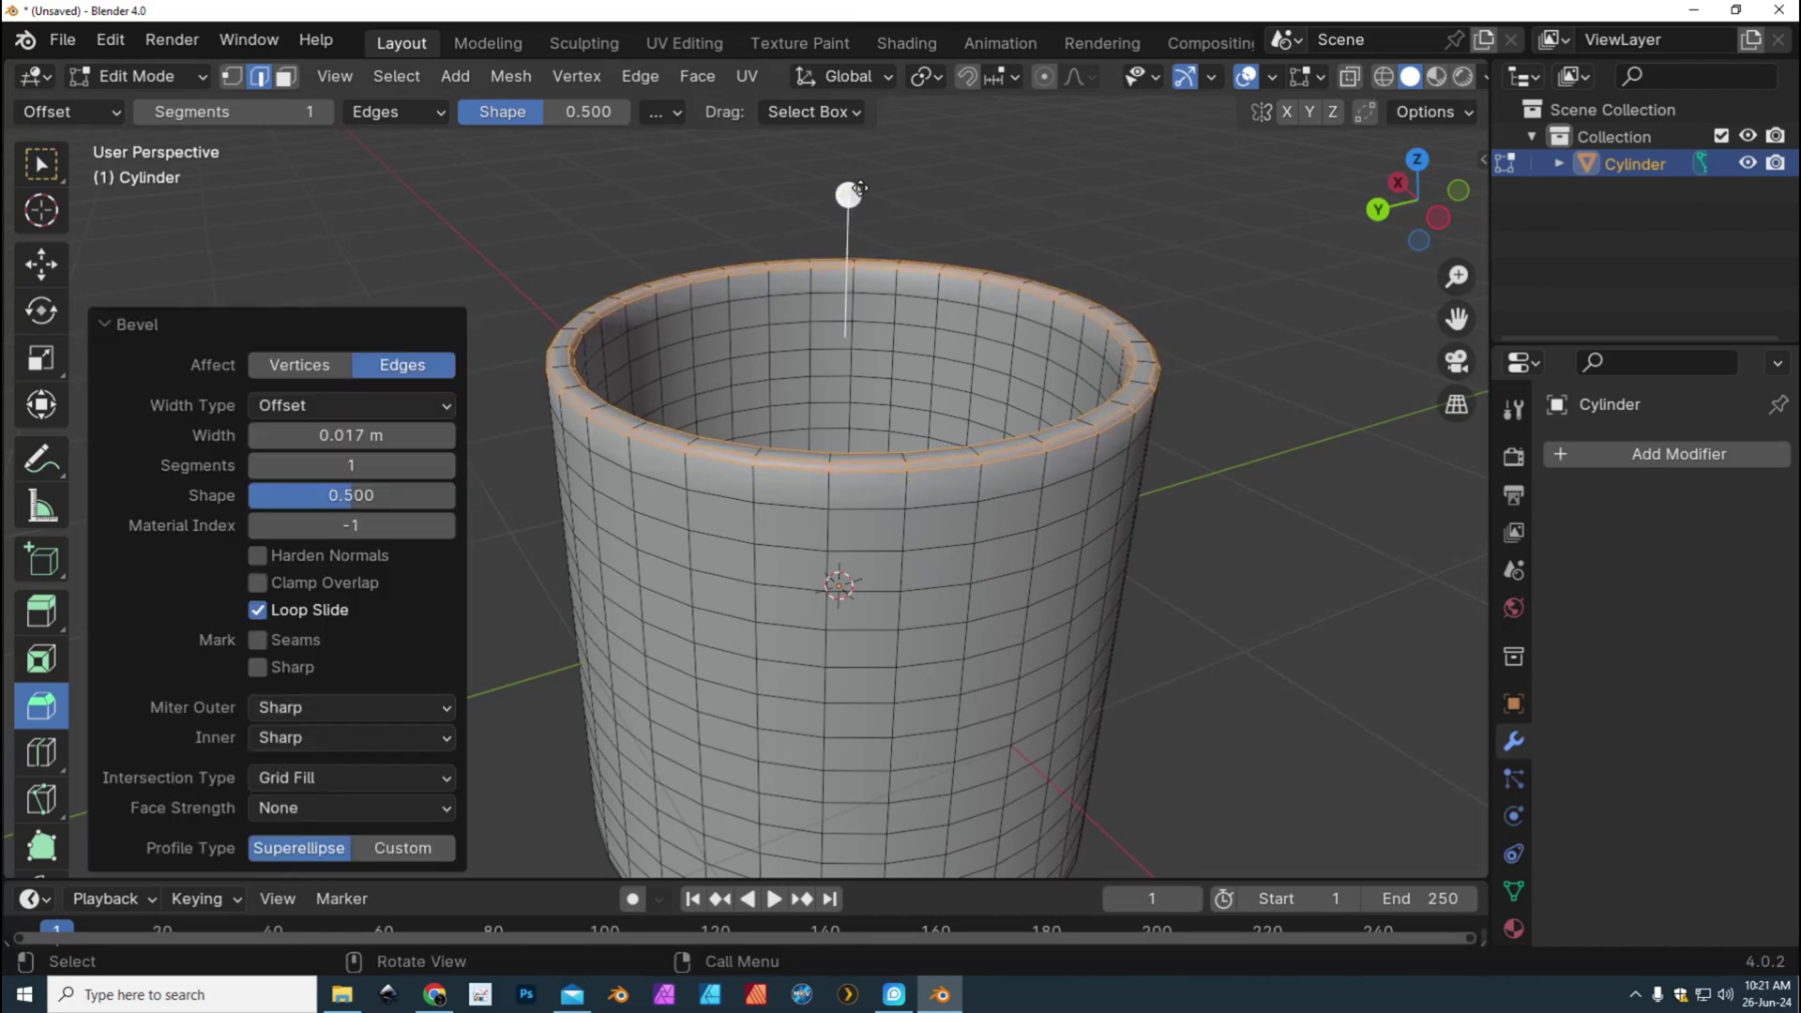
pyautogui.click(137, 76)
pyautogui.click(154, 107)
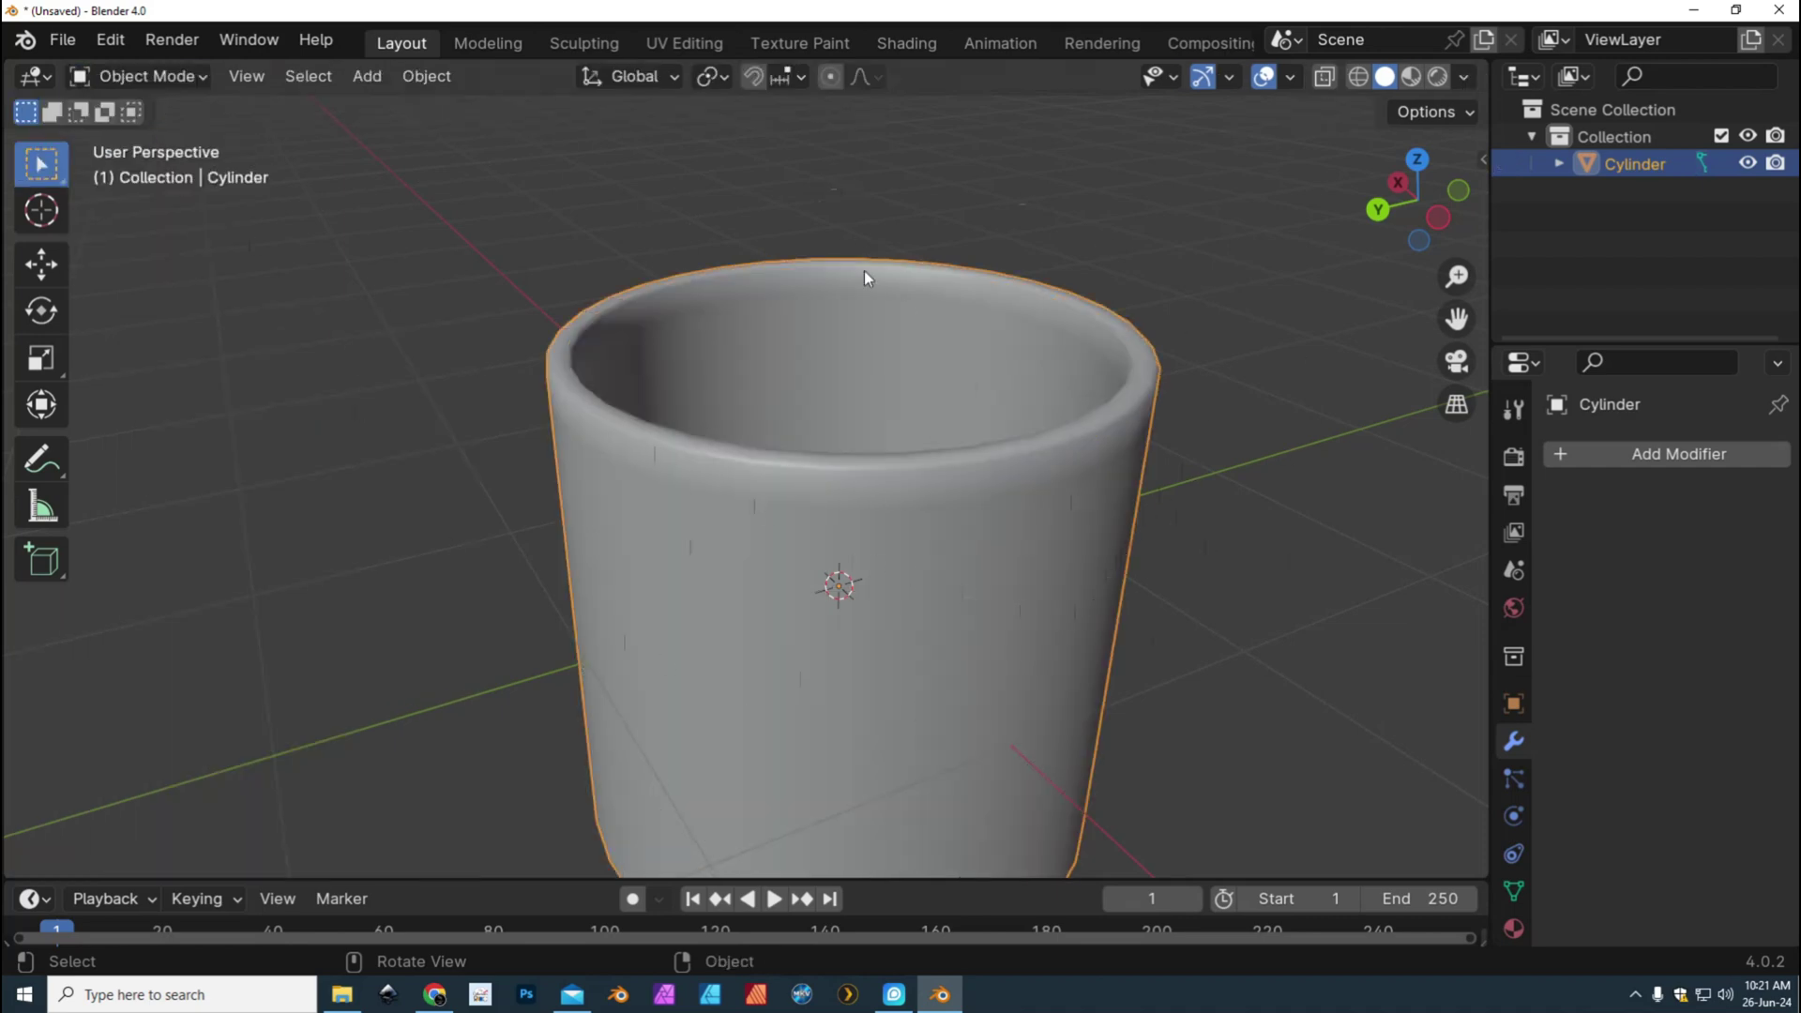
# Try Shade Auto Smooth on the cylinder, switch it back to Shade Smooth and check the whole shape
pyautogui.rightClick(1109, 435)
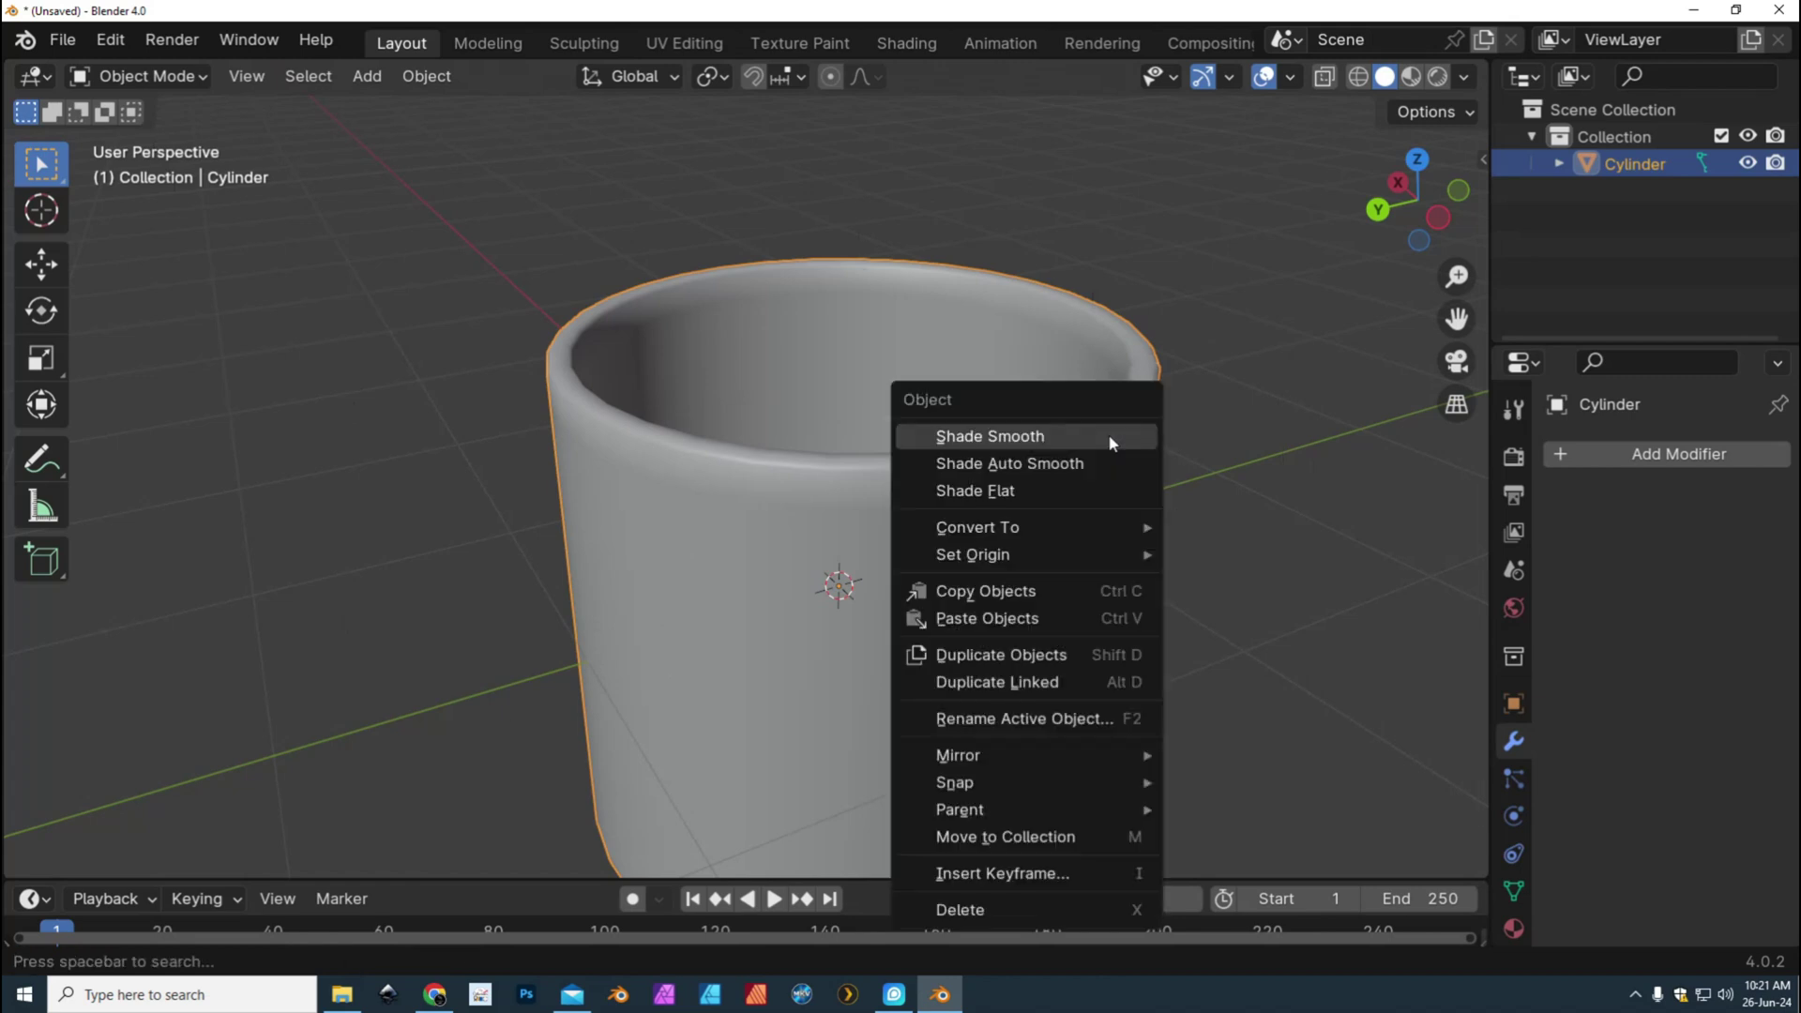
pyautogui.click(1055, 464)
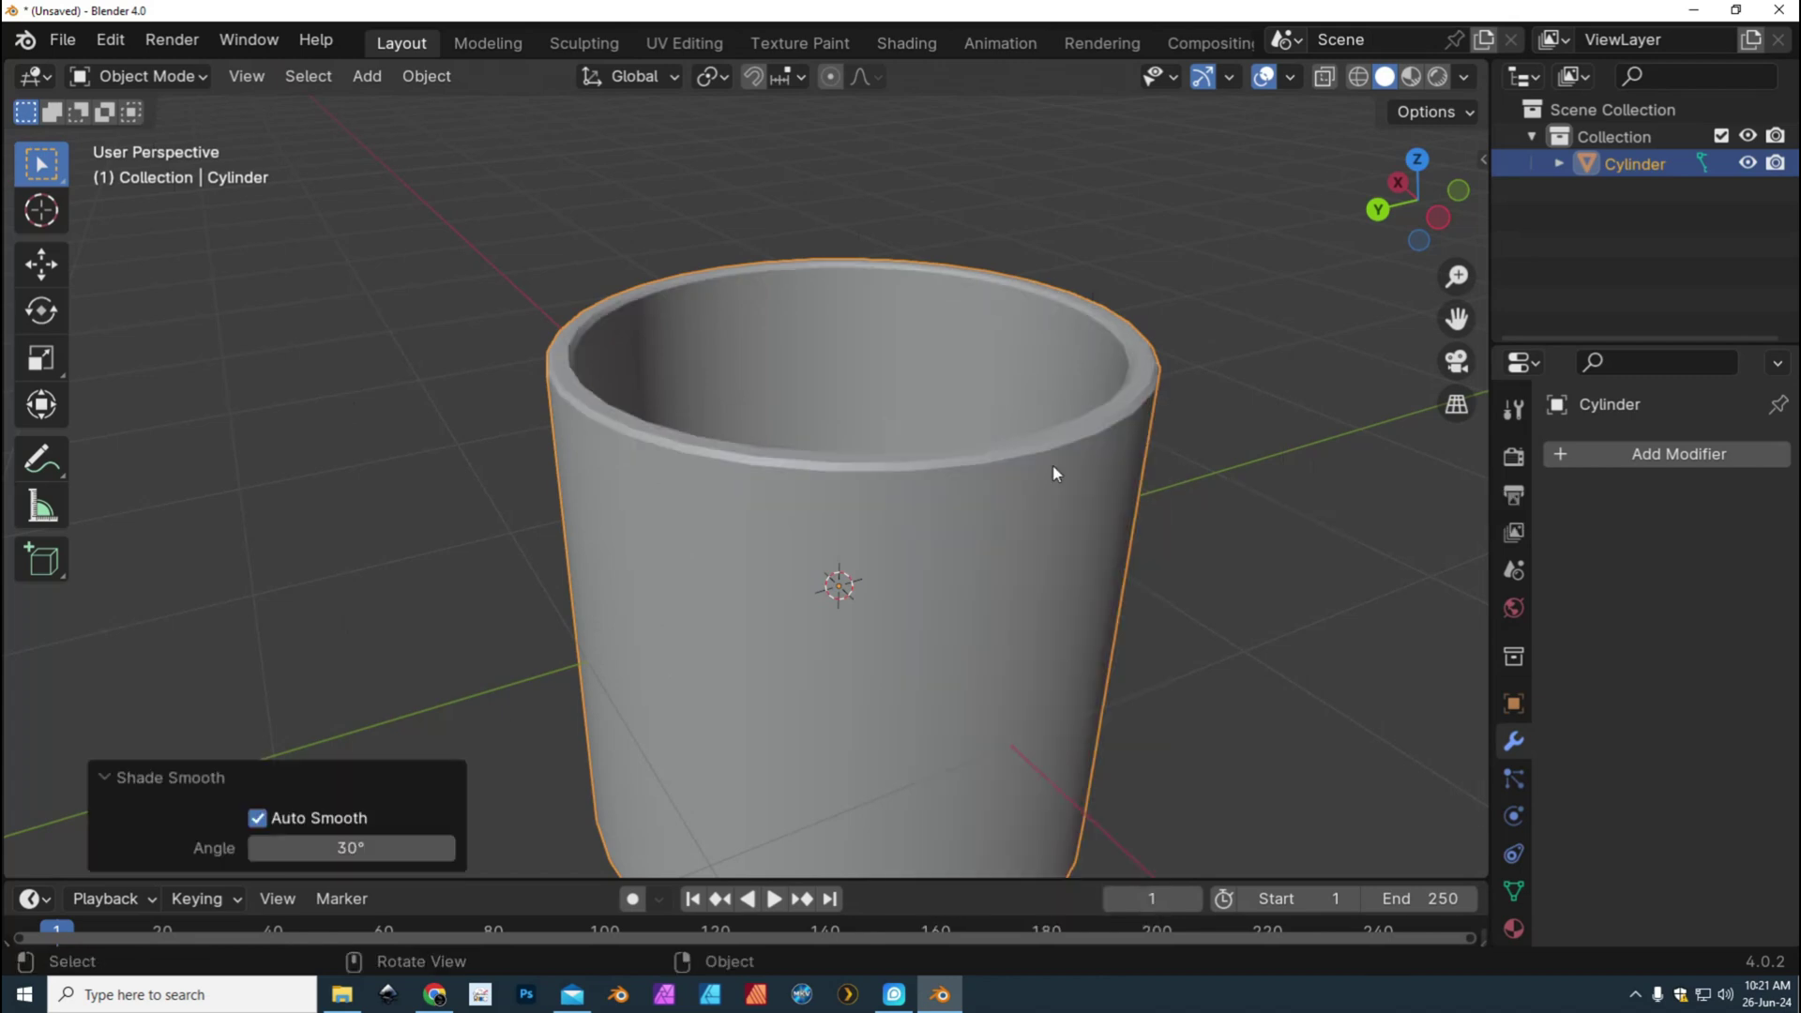
pyautogui.rightClick(1142, 390)
pyautogui.click(1065, 357)
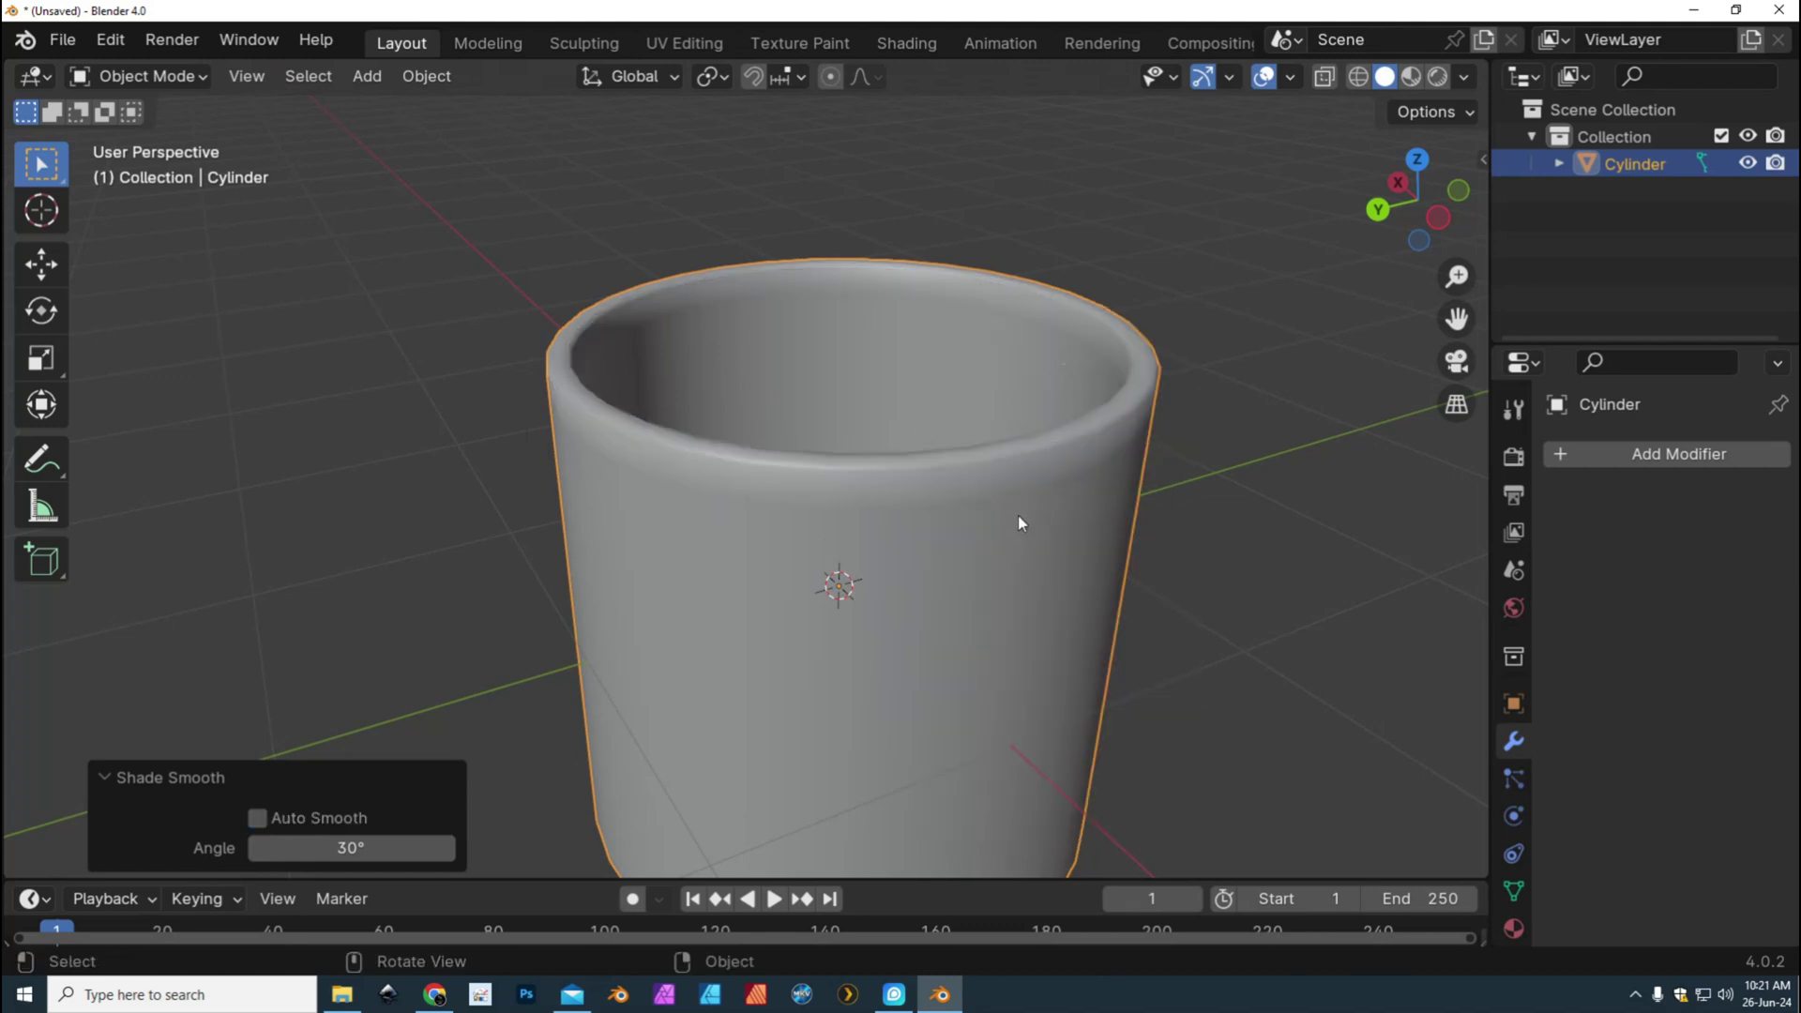
pyautogui.scroll(-3, 1294, 634)
pyautogui.scroll(-2, 1155, 595)
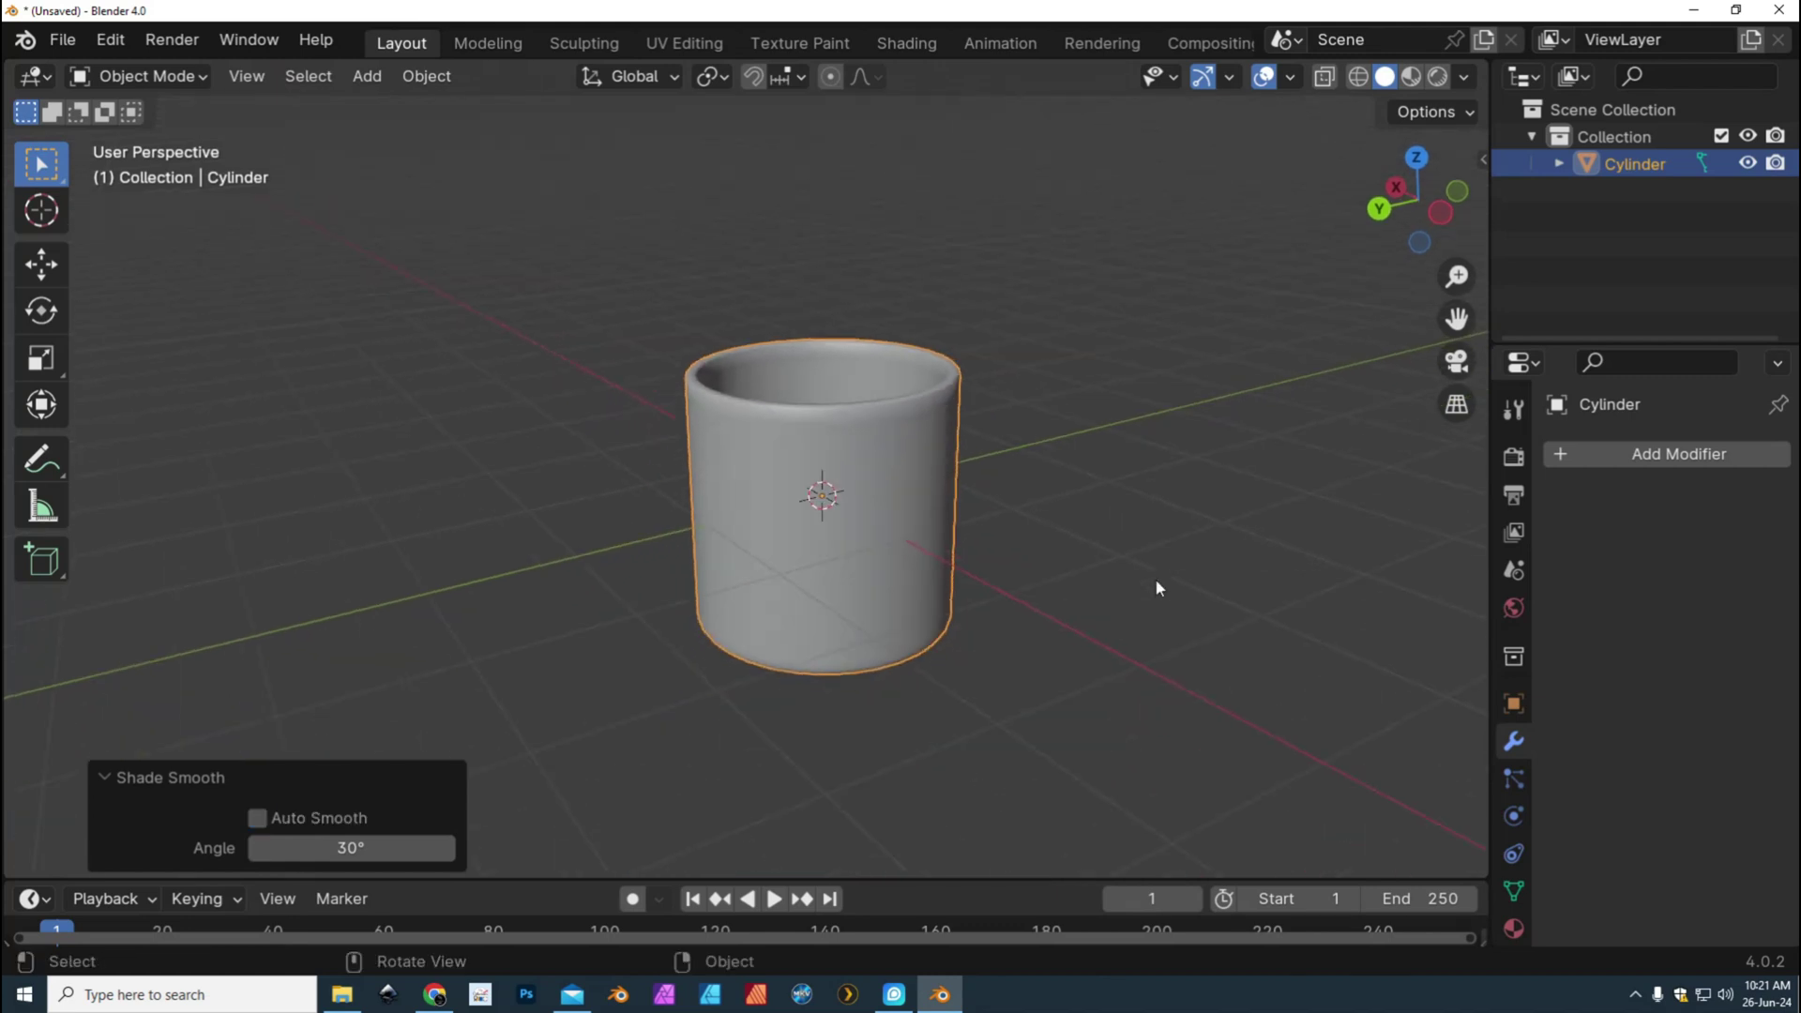
pyautogui.moveTo(1143, 595); pyautogui.dragTo(897, 469, button='middle')
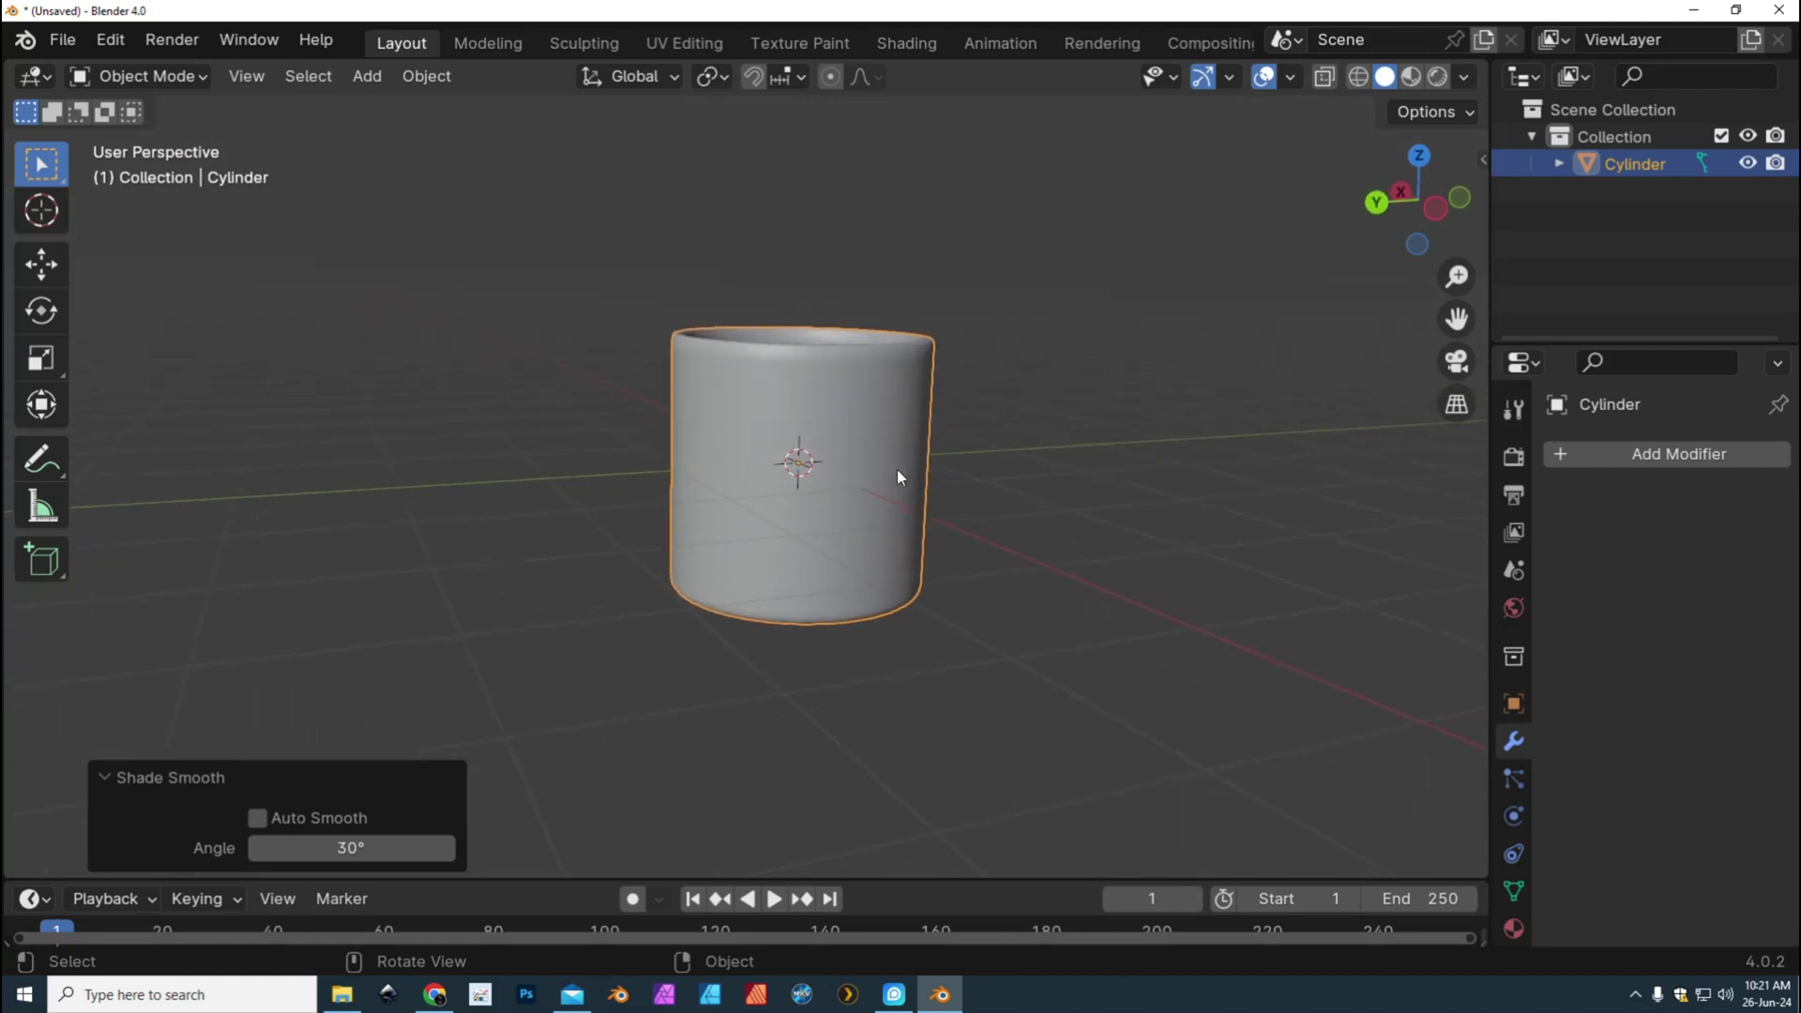
pyautogui.click(900, 451)
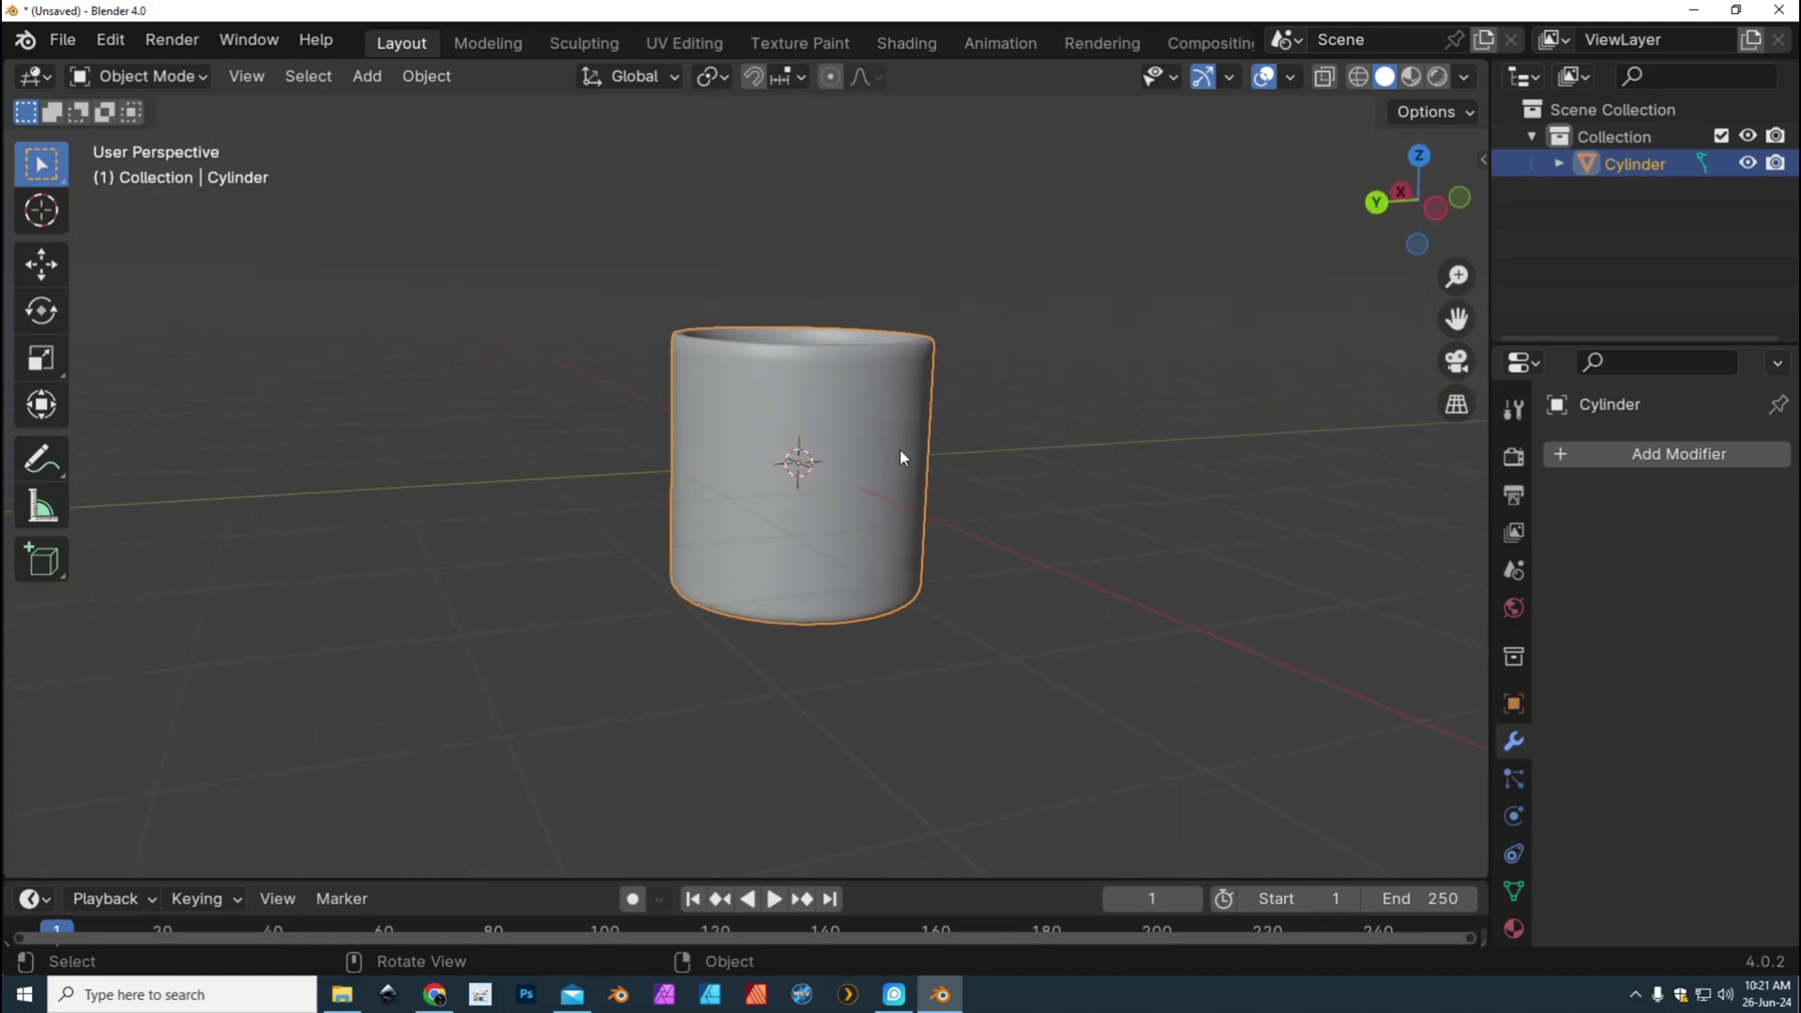
# Put the cylinder into Edit Mode and switch to face selection with the side wall in view
pyautogui.click(171, 77)
pyautogui.click(174, 132)
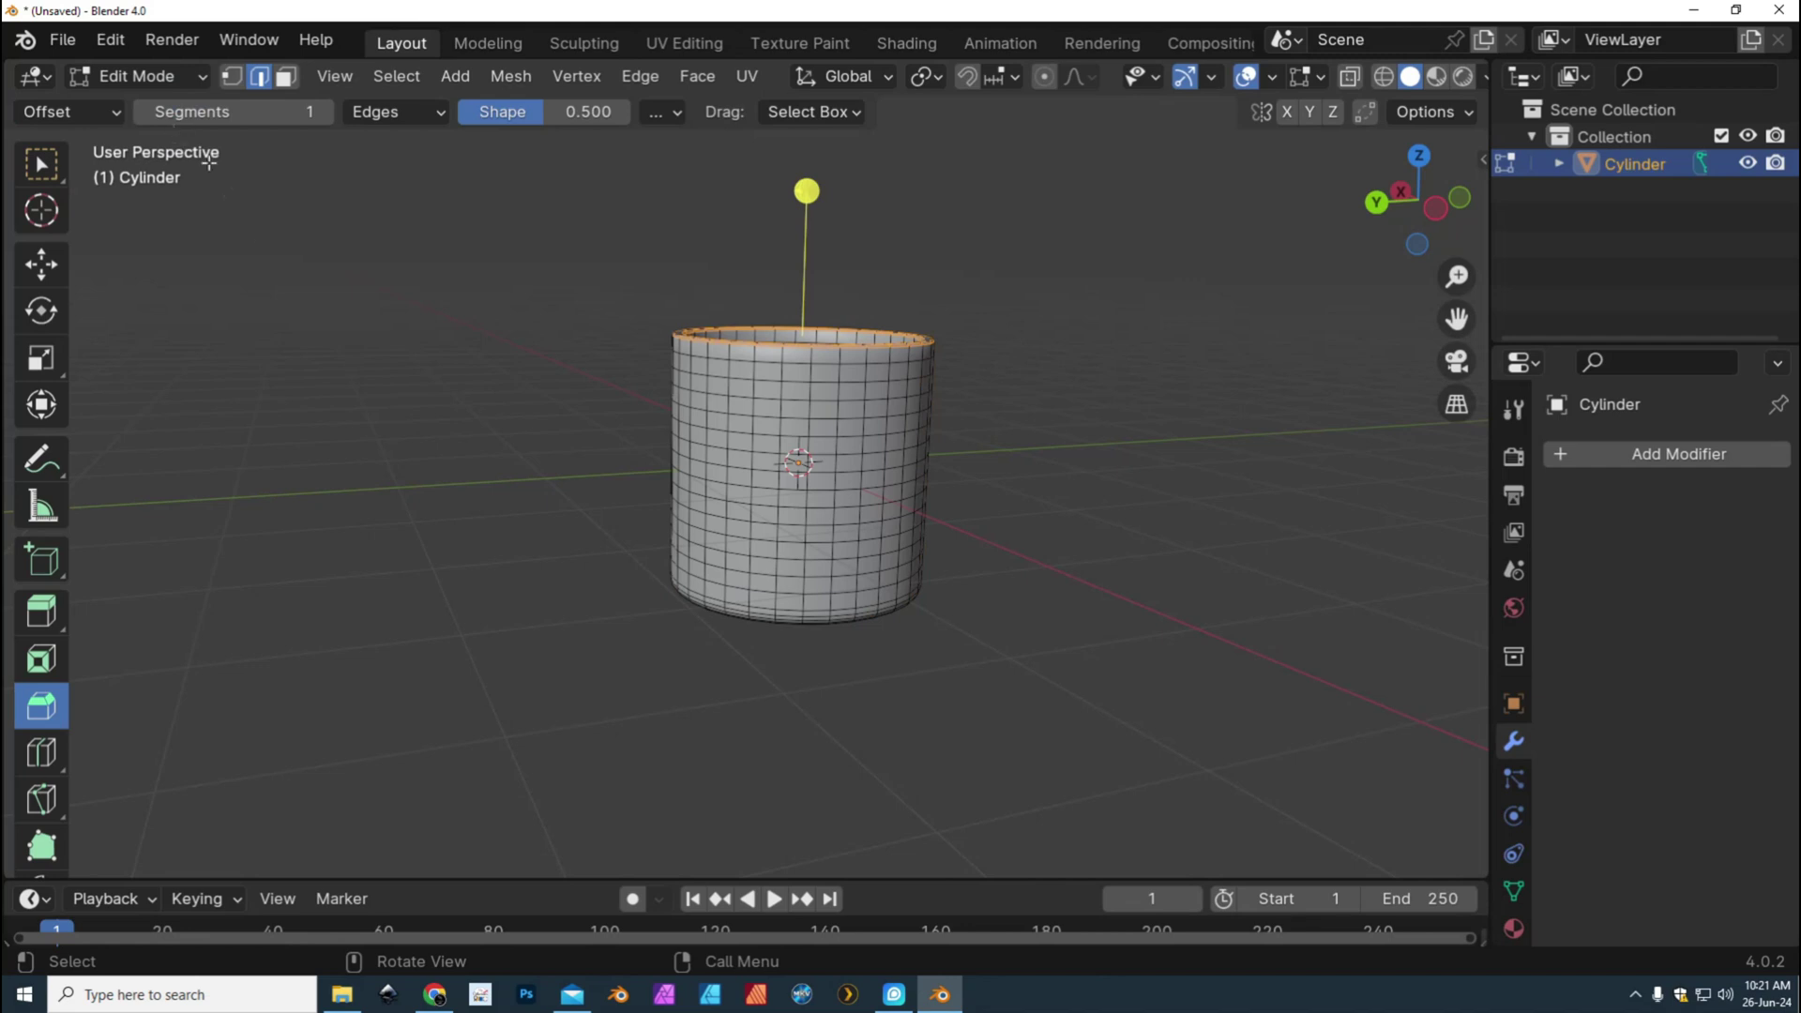
pyautogui.moveTo(608, 454); pyautogui.dragTo(824, 527, button='middle')
pyautogui.scroll(3, 823, 527)
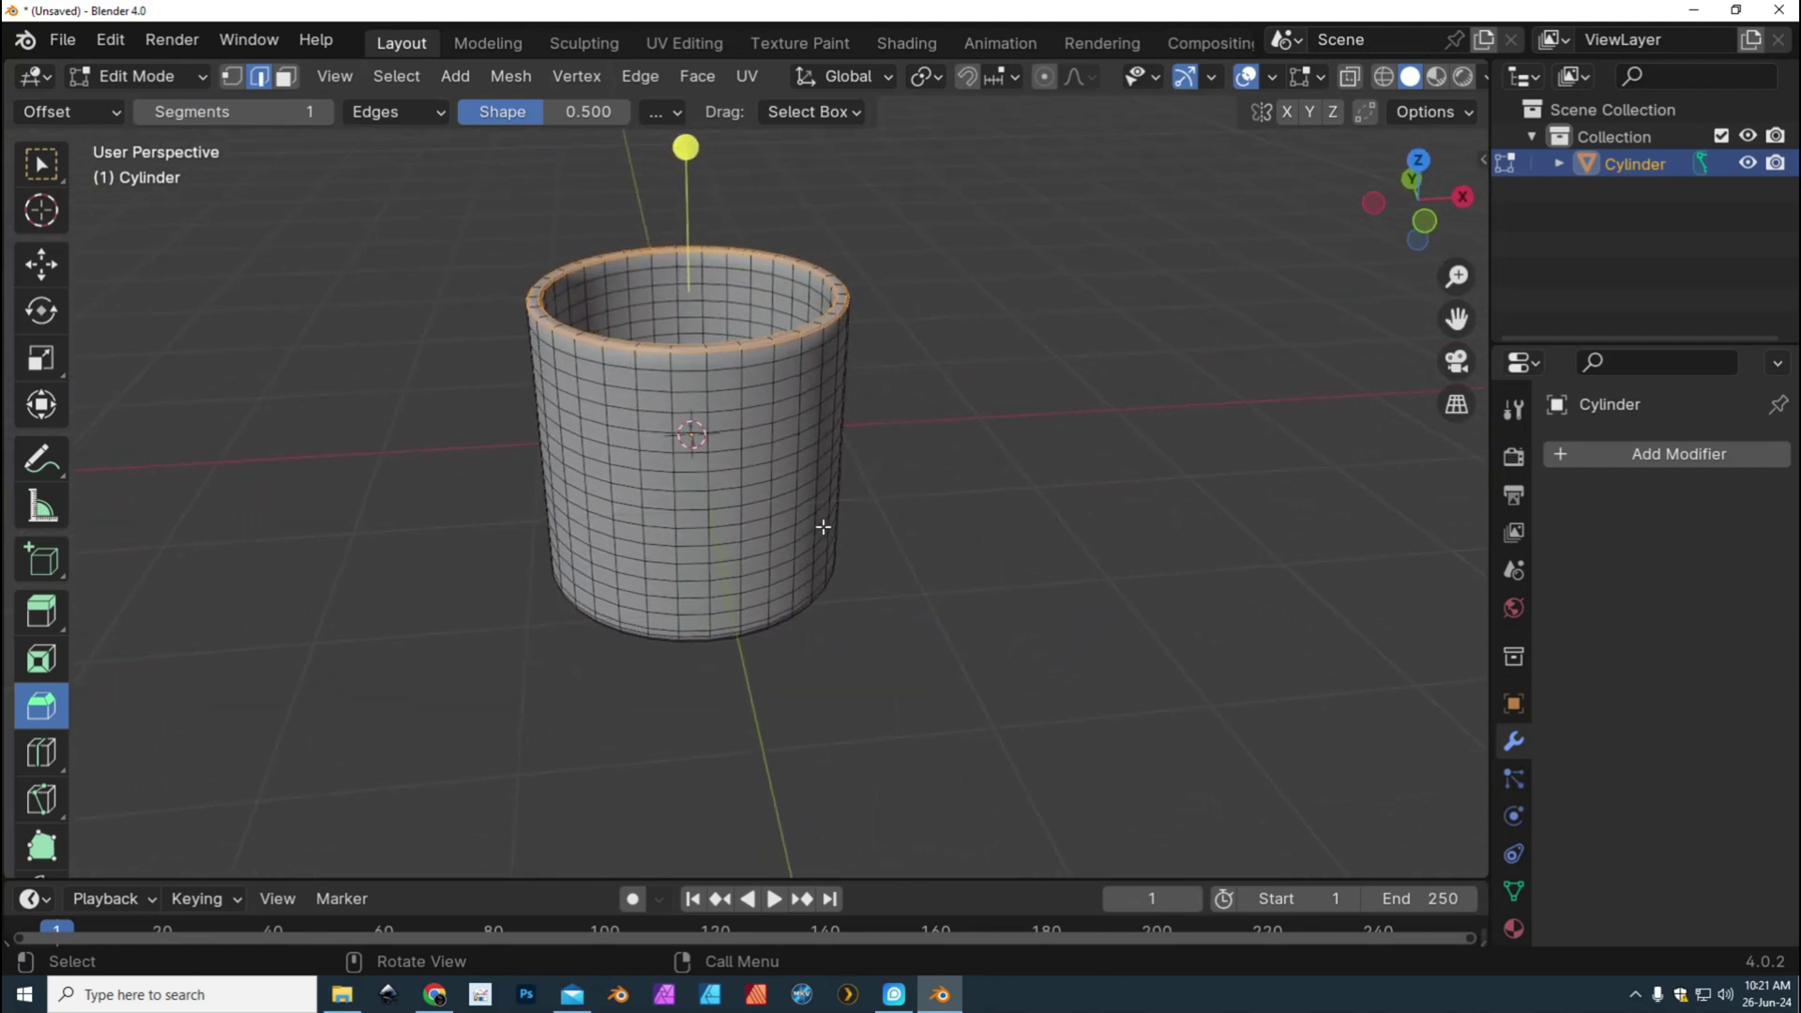
pyautogui.scroll(2, 822, 527)
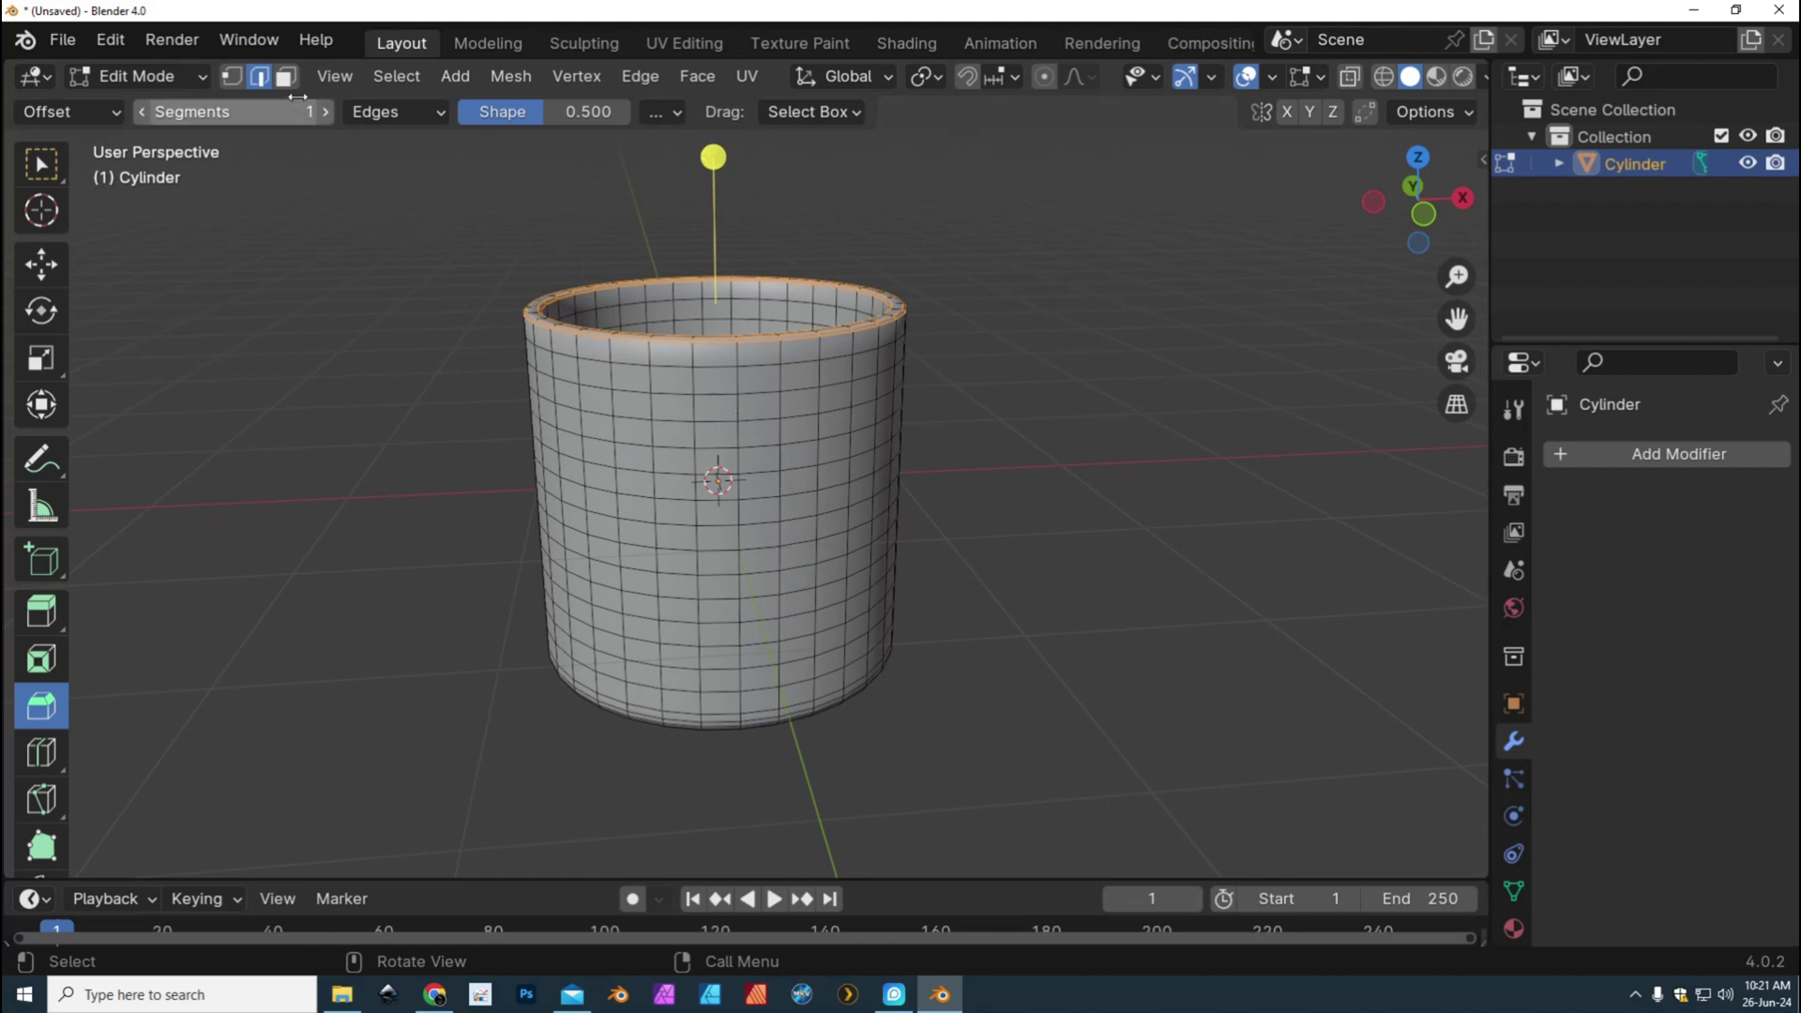
pyautogui.press('3')
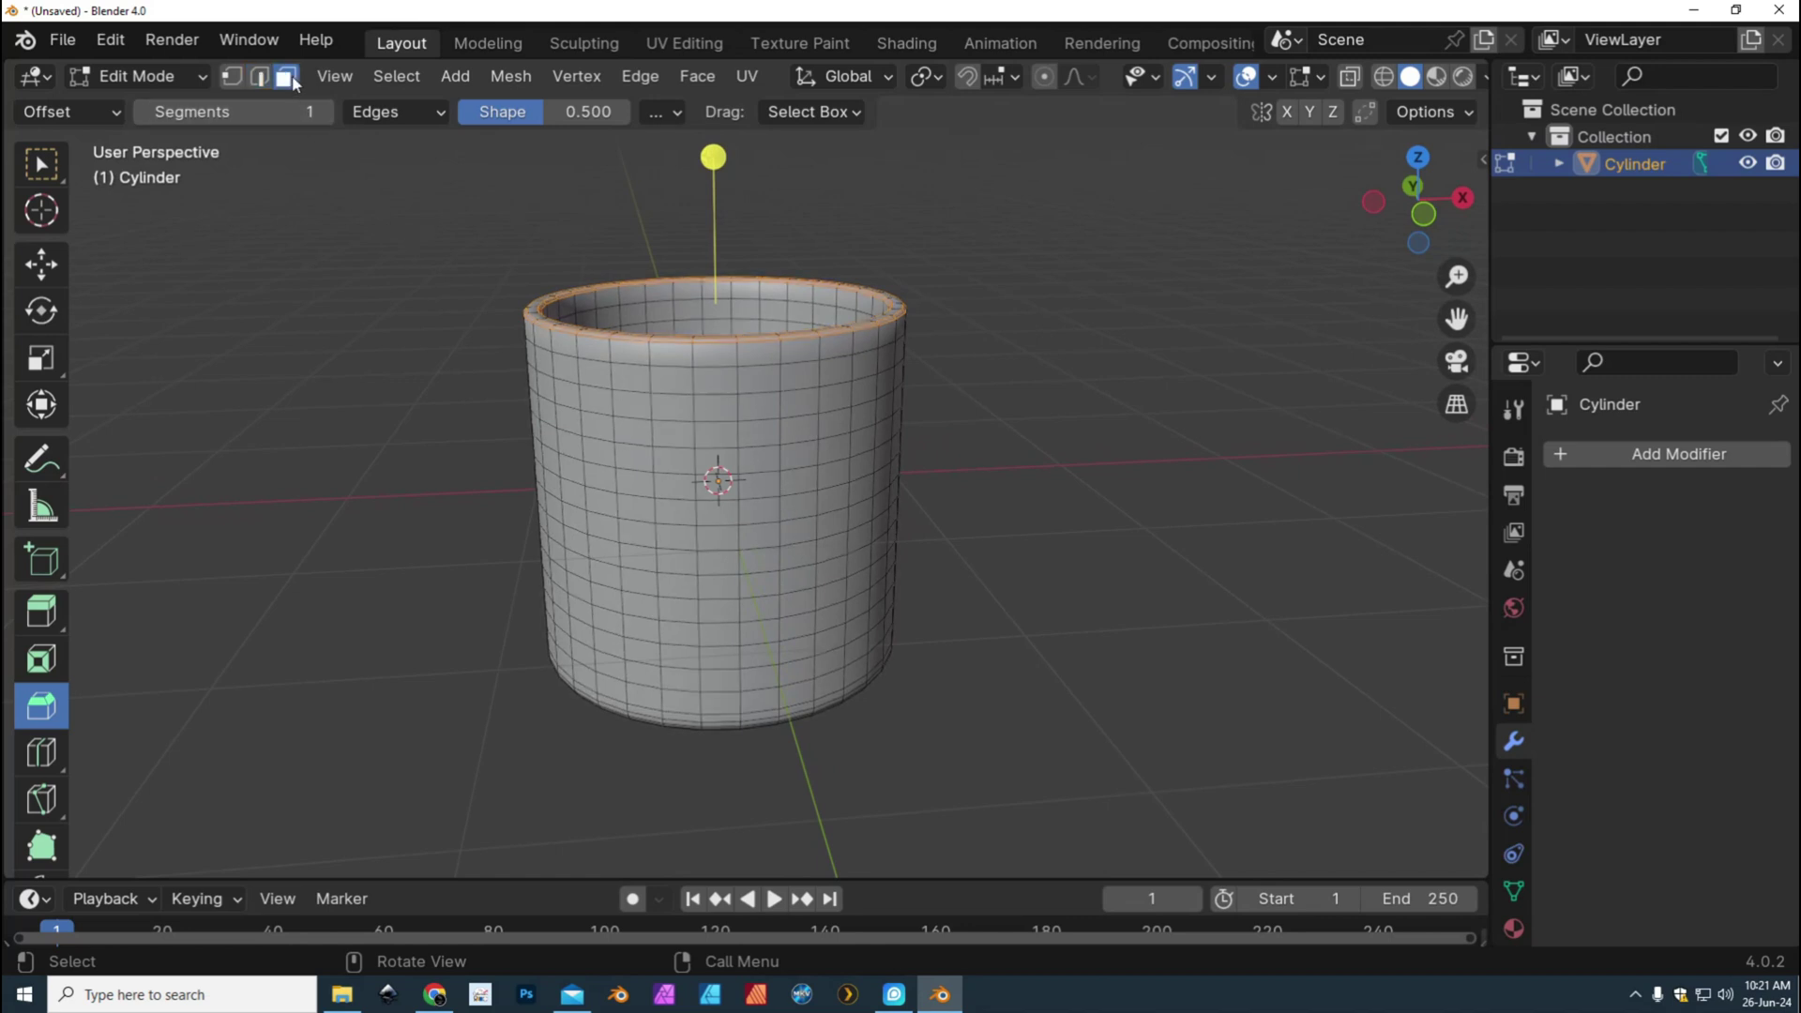
# Delete a two-by-two block of outer-wall faces a little below the cylinder's rim
pyautogui.click(718, 405)
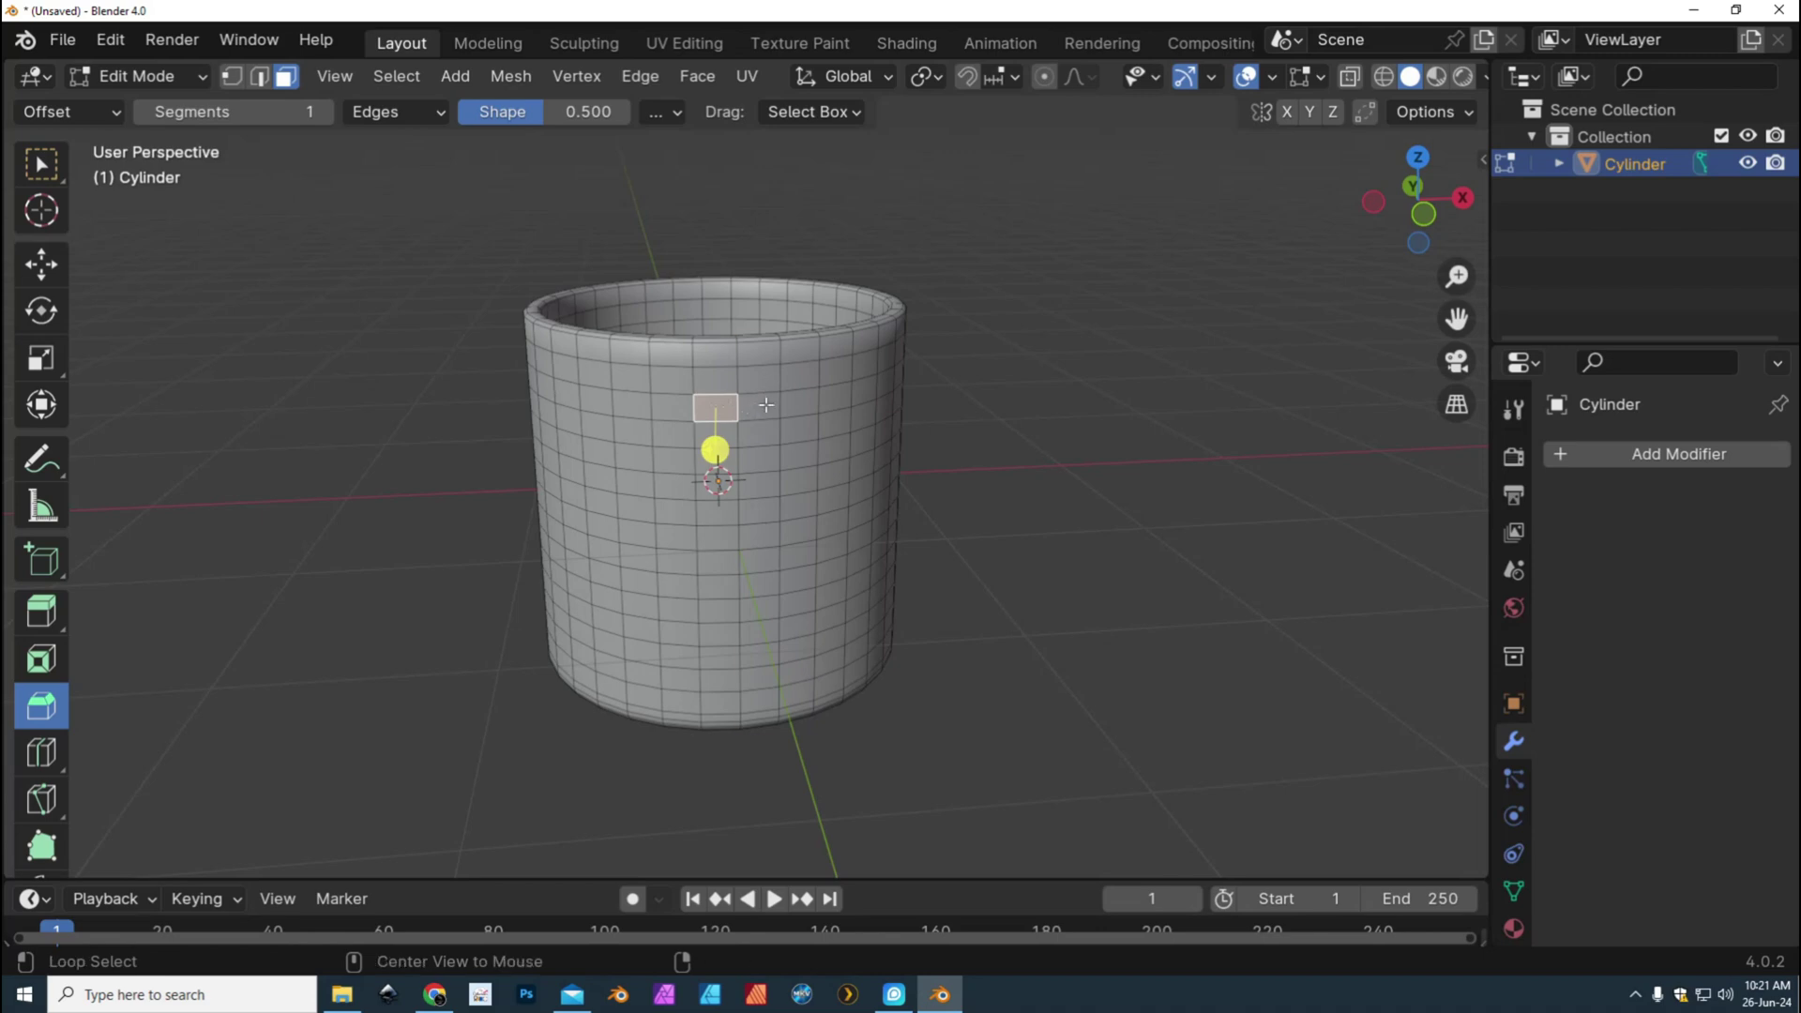
pyautogui.keyDown('alt'); pyautogui.click(765, 404); pyautogui.keyUp('alt')
pyautogui.click(720, 406)
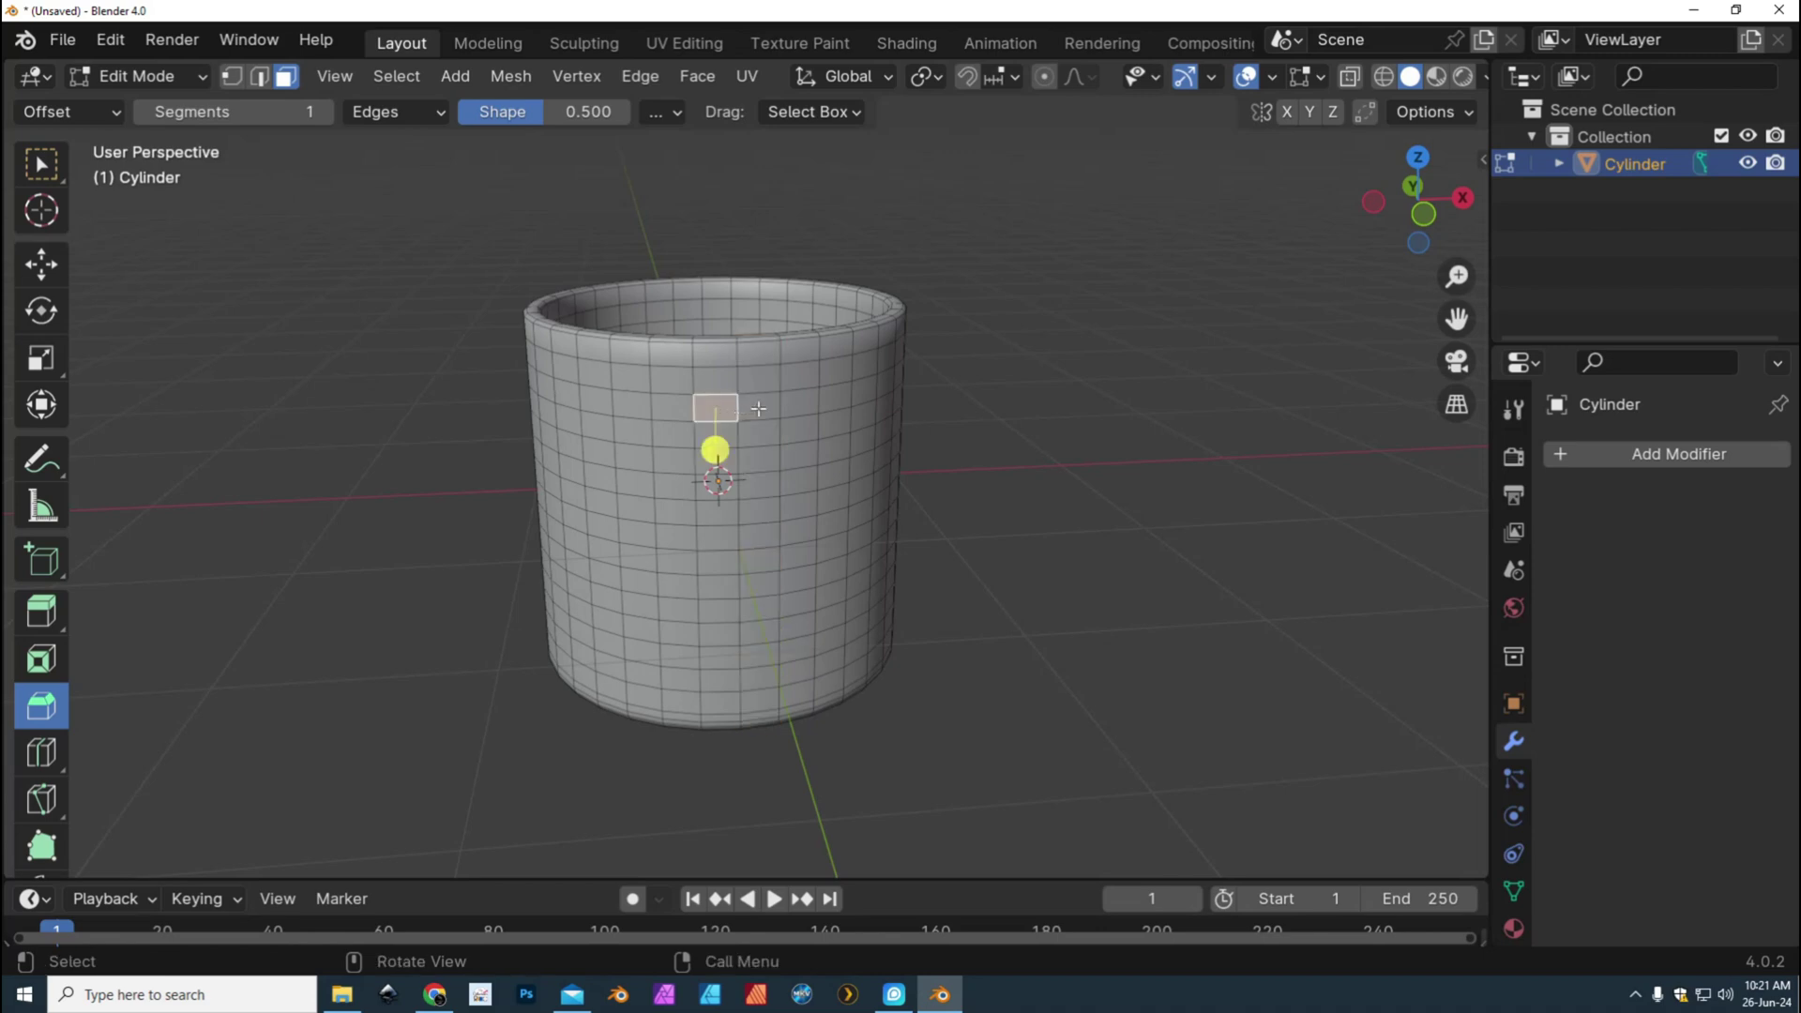
pyautogui.keyDown('shift'); pyautogui.click(758, 406); pyautogui.keyUp('shift')
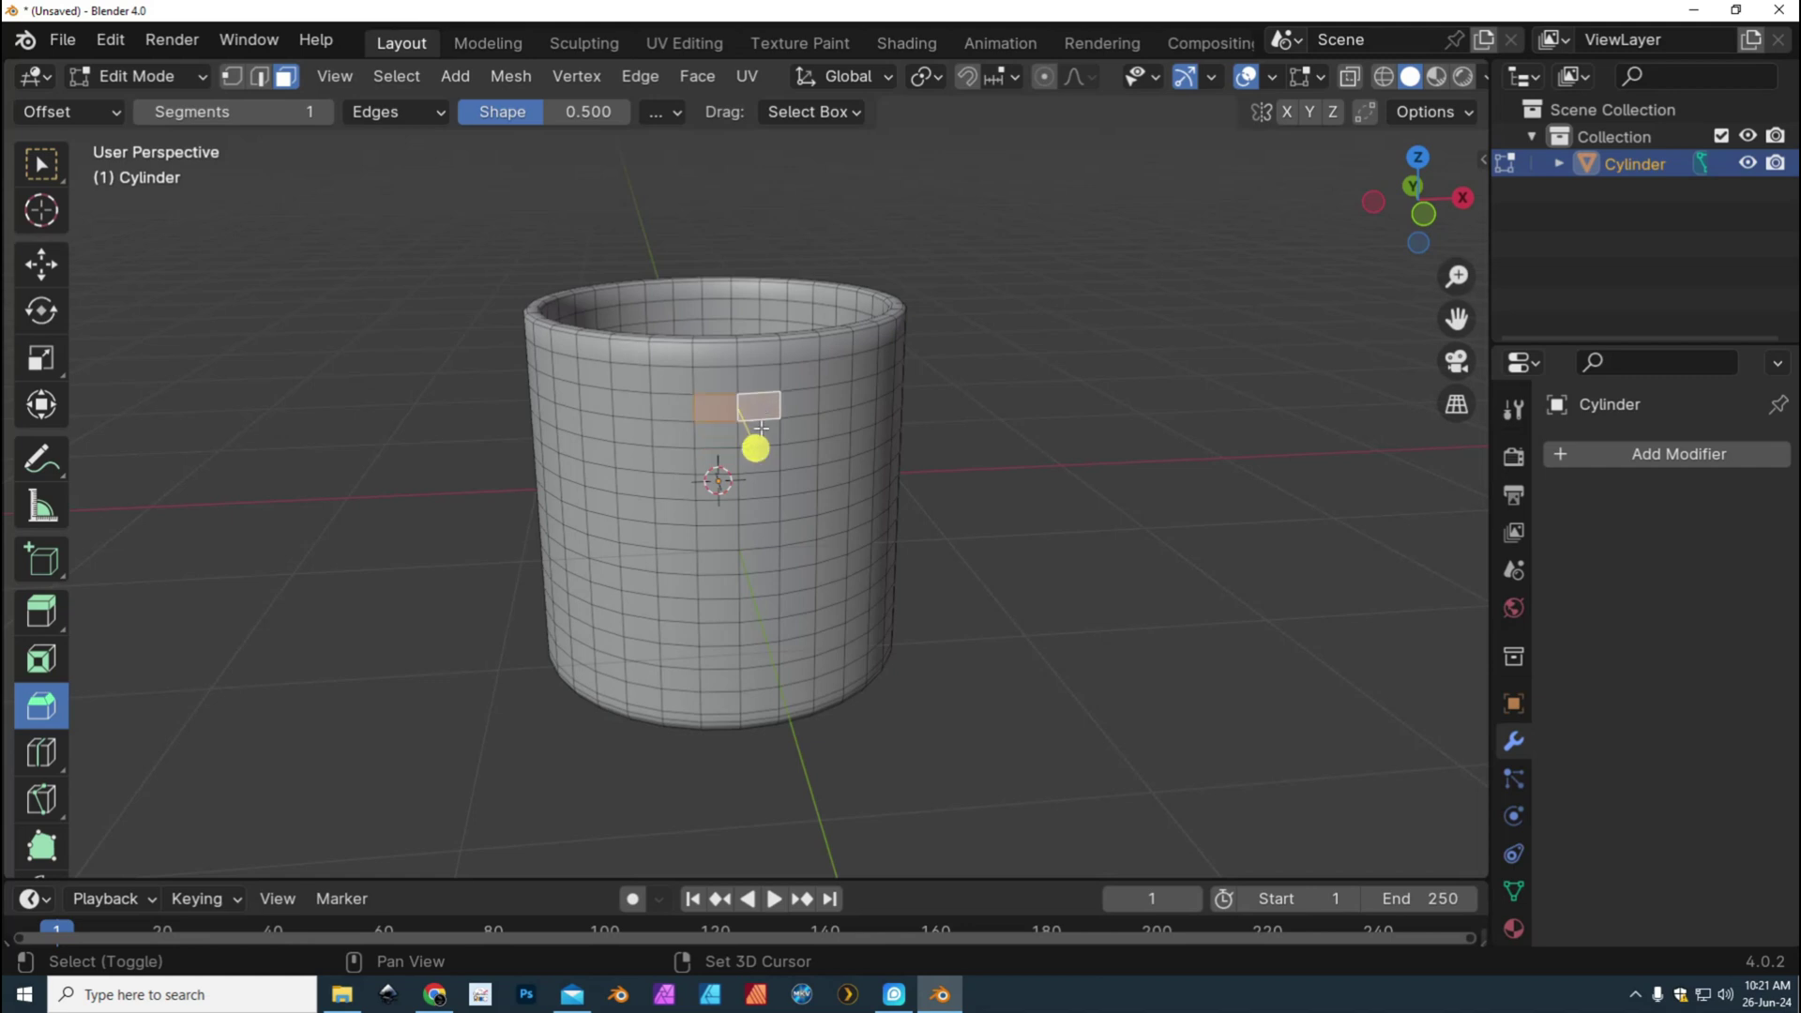
pyautogui.keyDown('shift'); pyautogui.click(696, 432); pyautogui.keyUp('shift')
pyautogui.keyDown('shift'); pyautogui.click(766, 437); pyautogui.keyUp('shift')
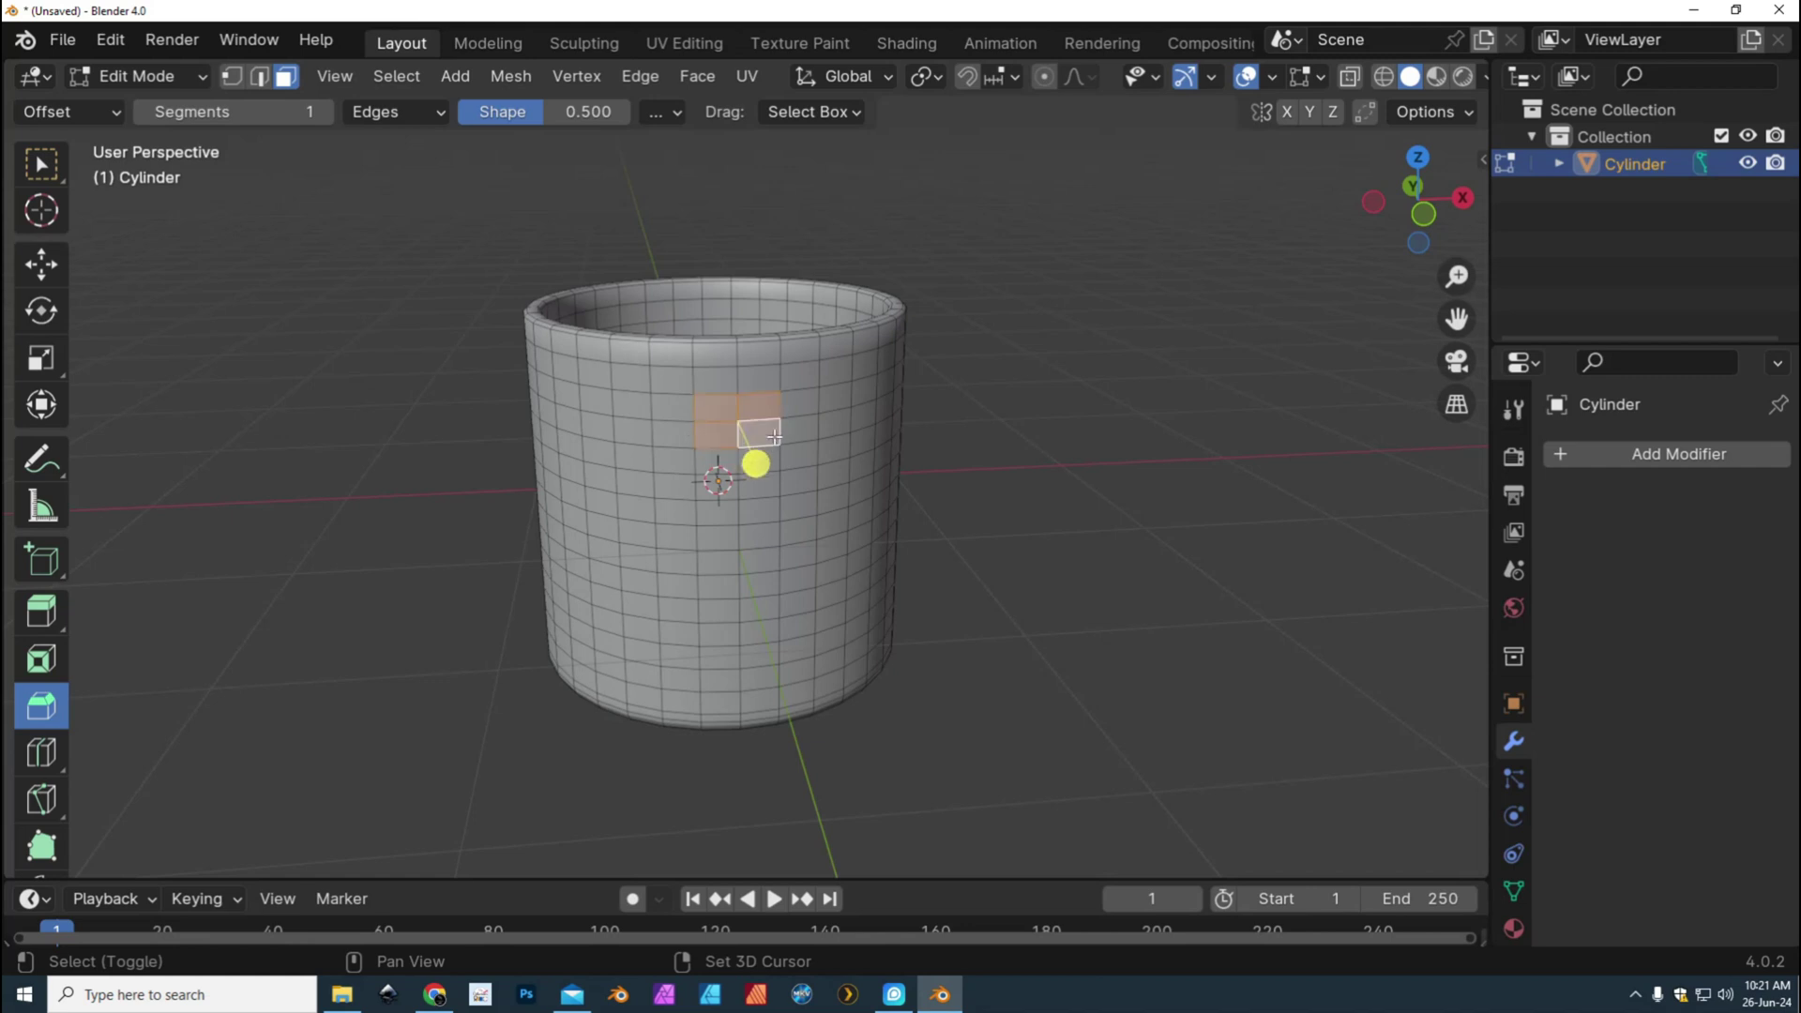
pyautogui.press('x')
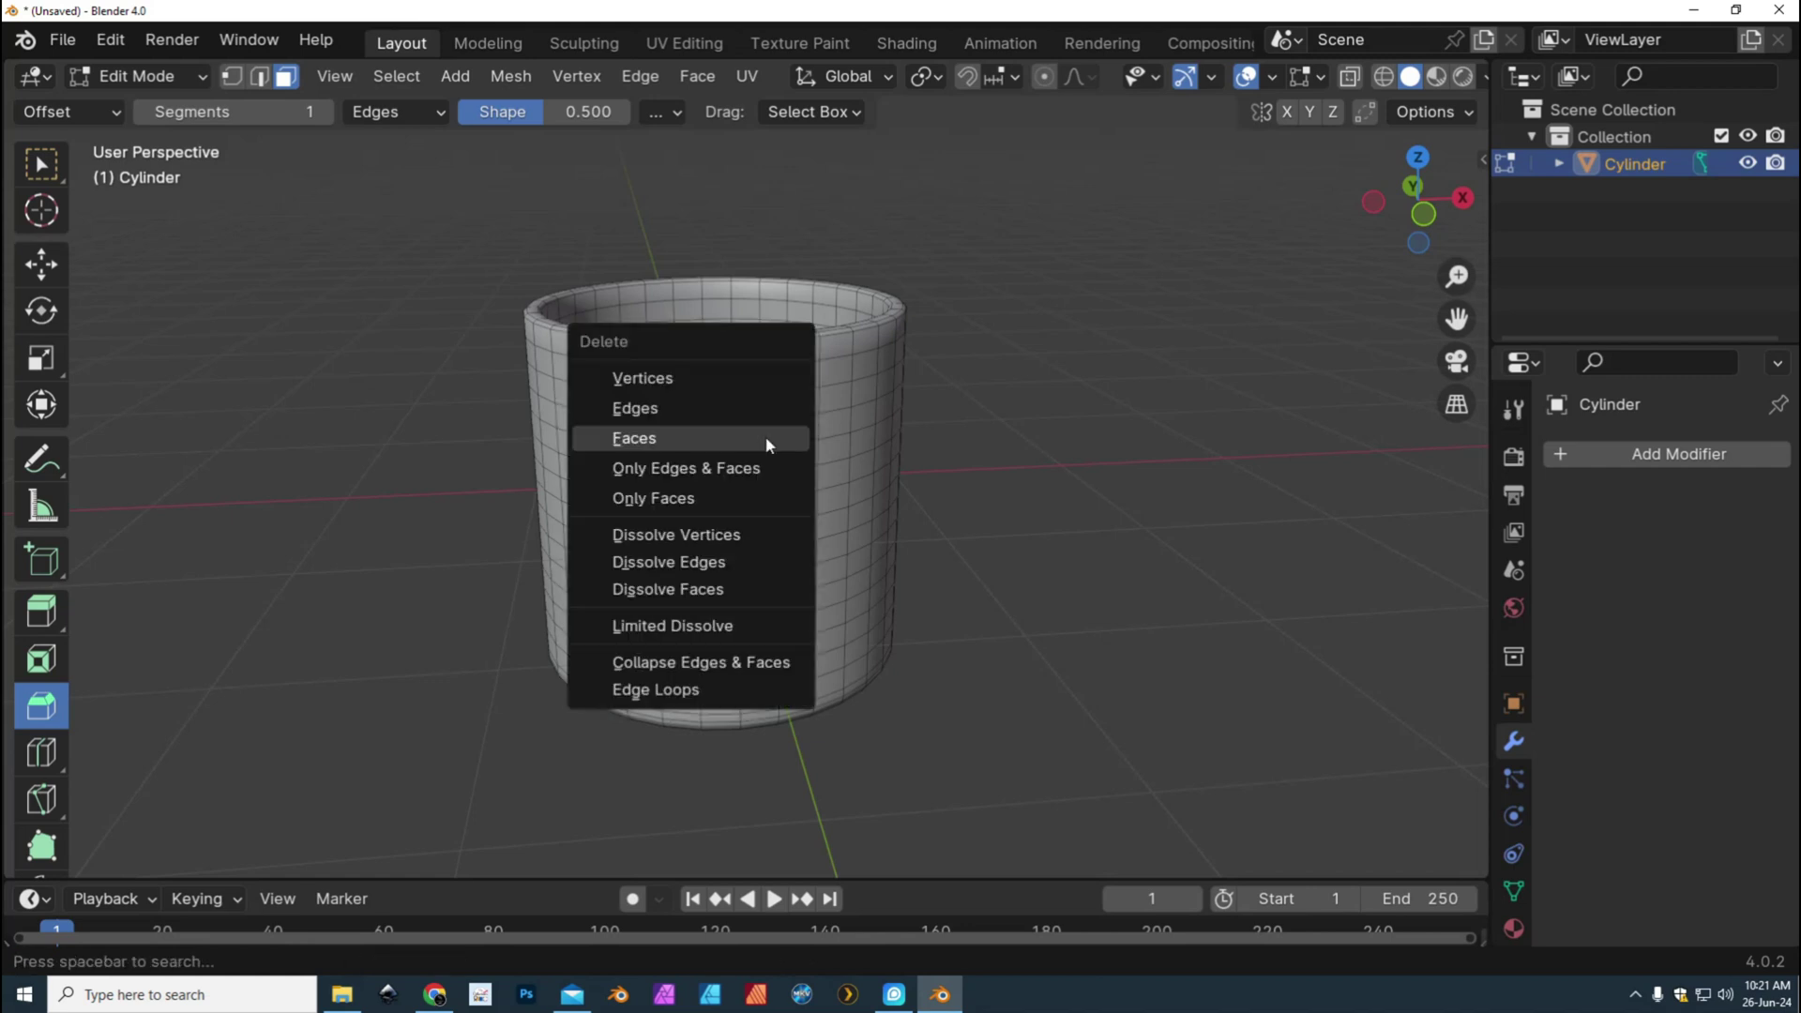
pyautogui.click(661, 442)
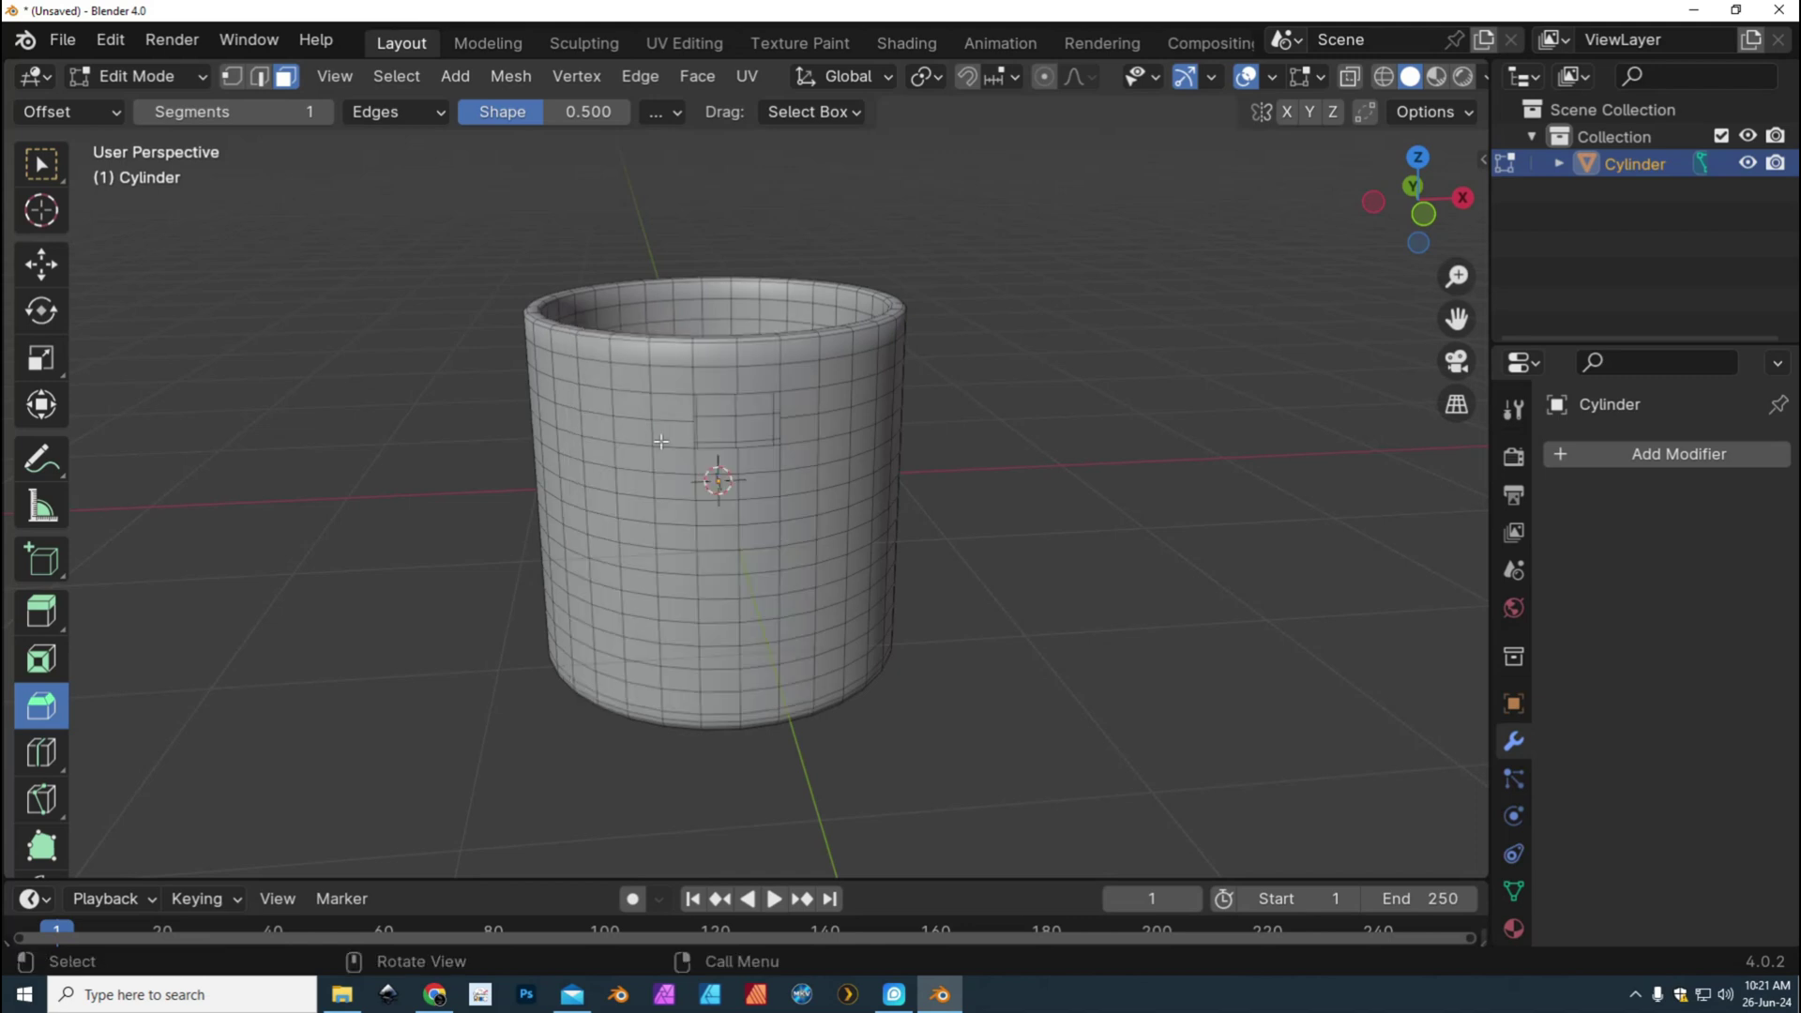
# Delete a two-by-two block of outer-wall faces near the base, directly below the upper opening
pyautogui.click(718, 658)
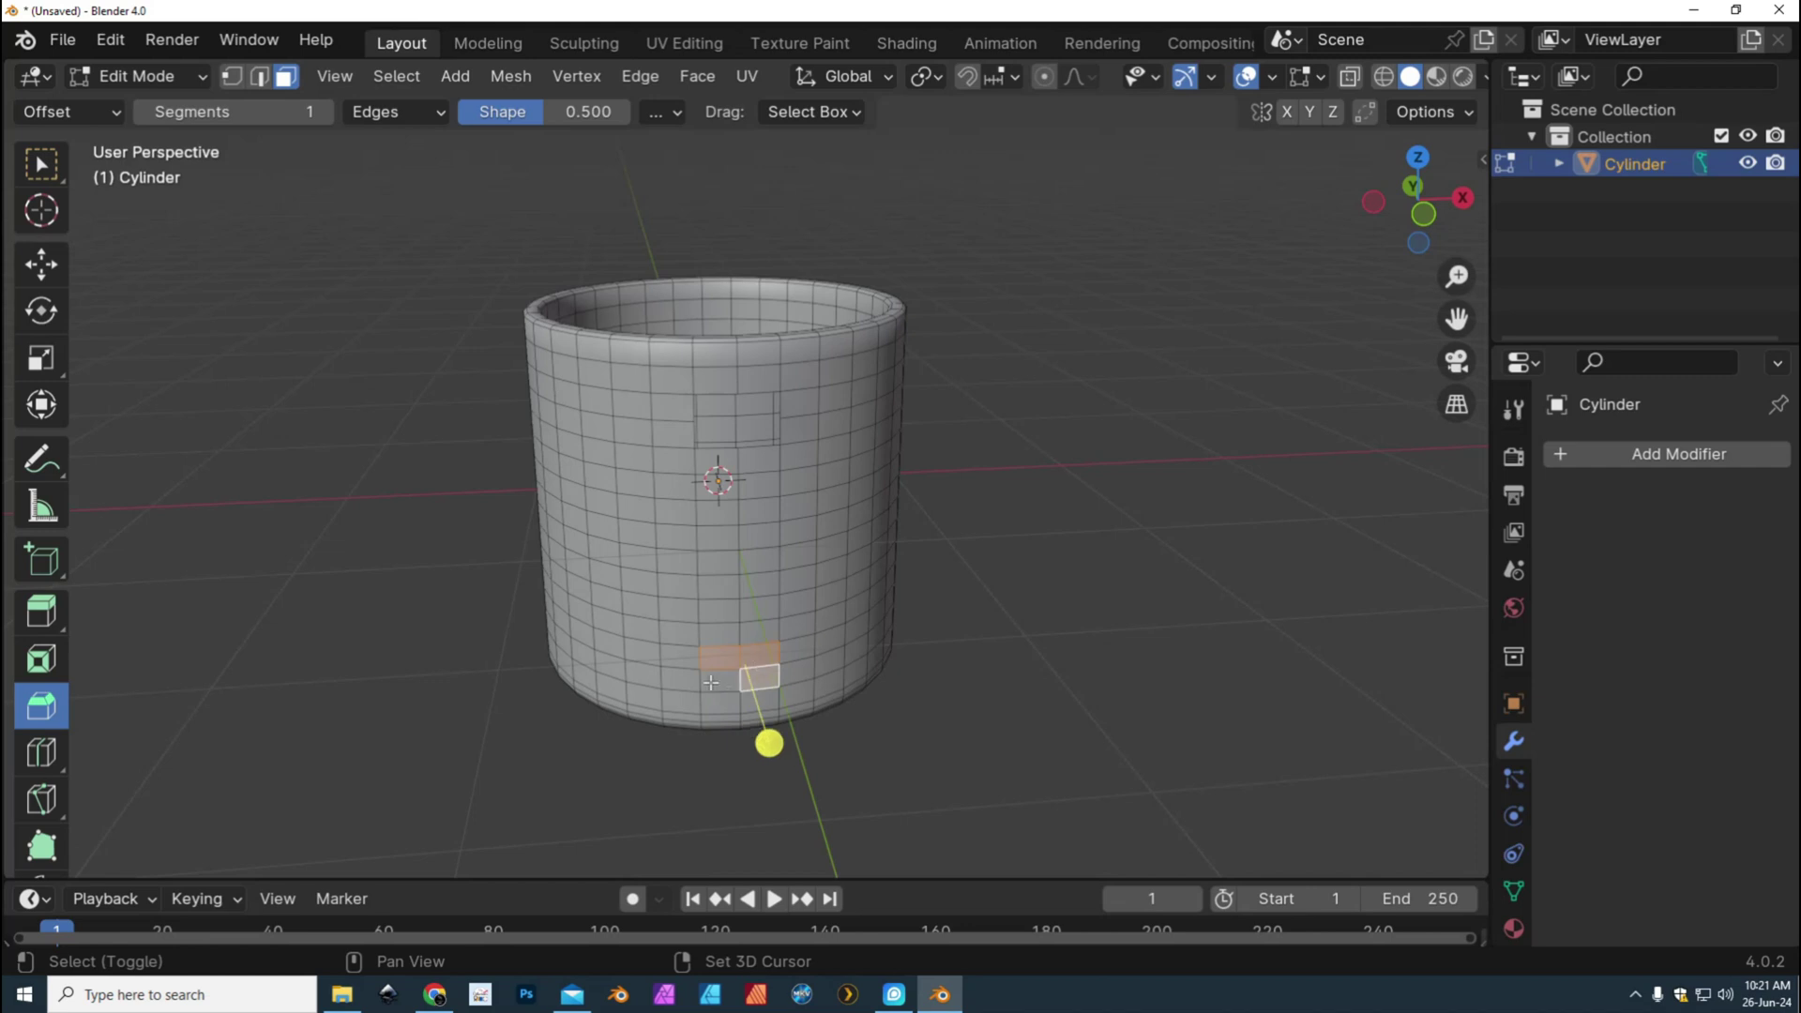
pyautogui.keyDown('shift'); pyautogui.click(710, 683); pyautogui.keyUp('shift')
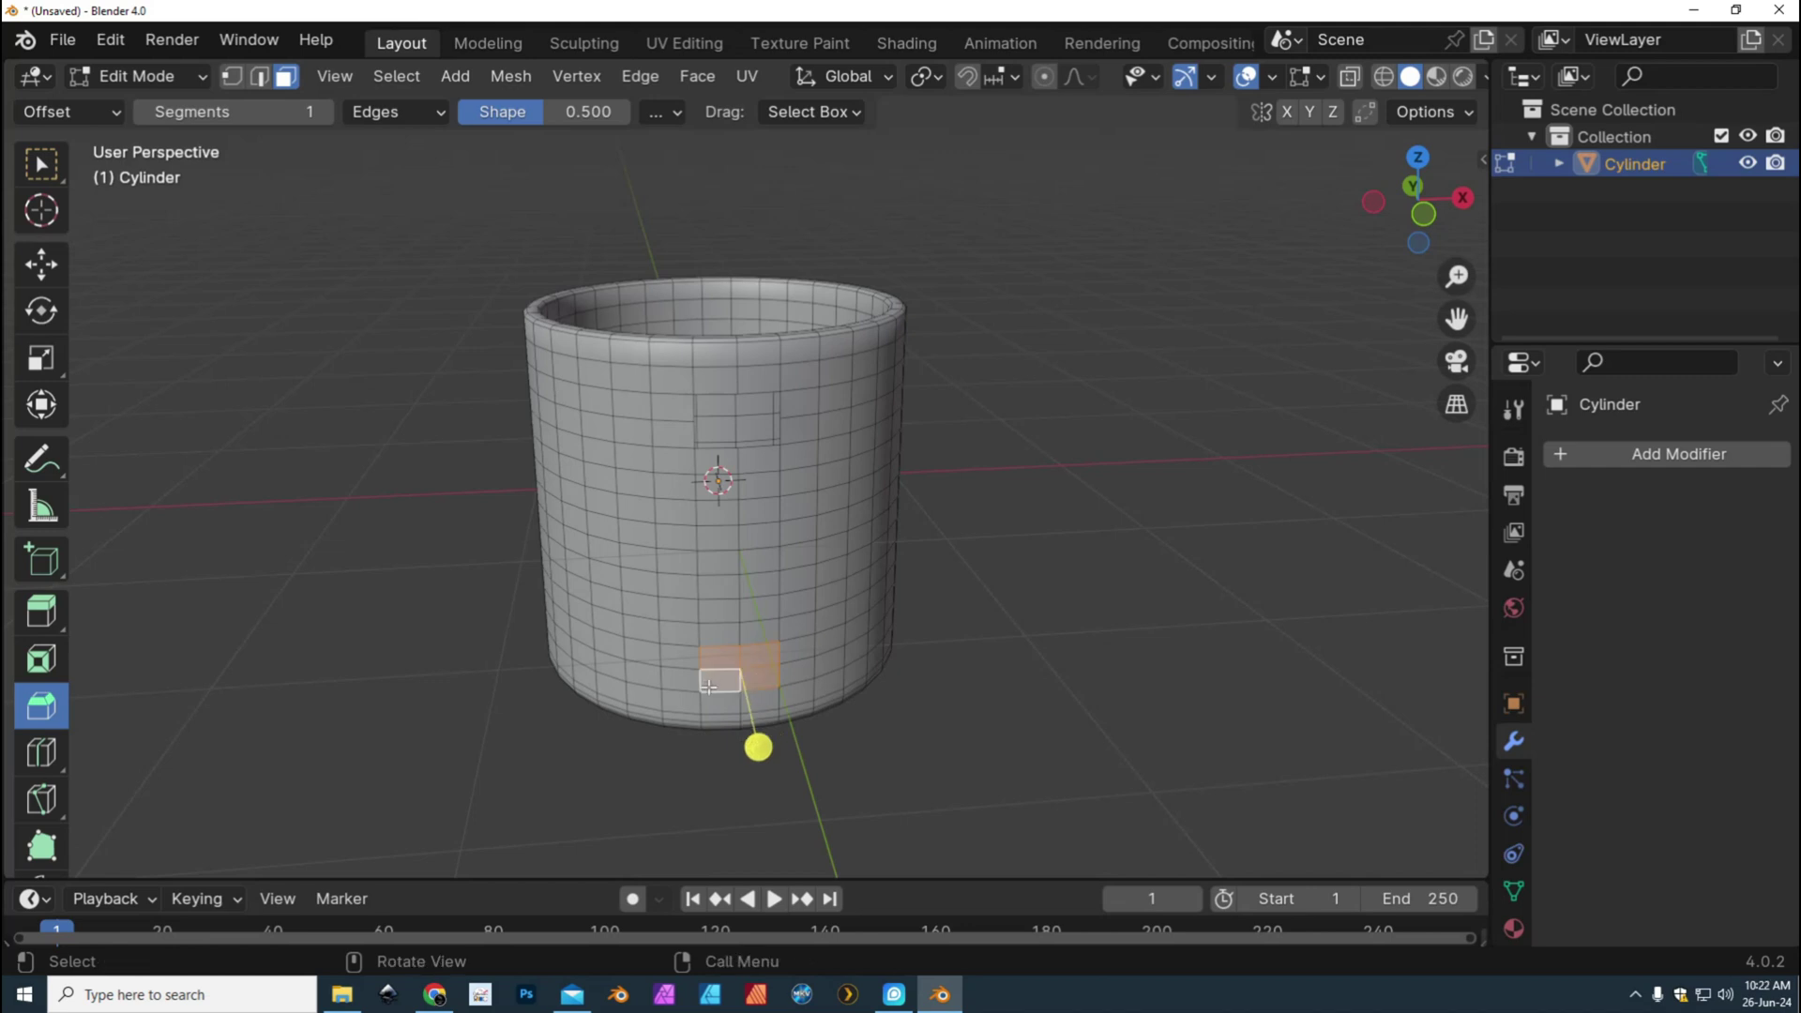
pyautogui.press('x')
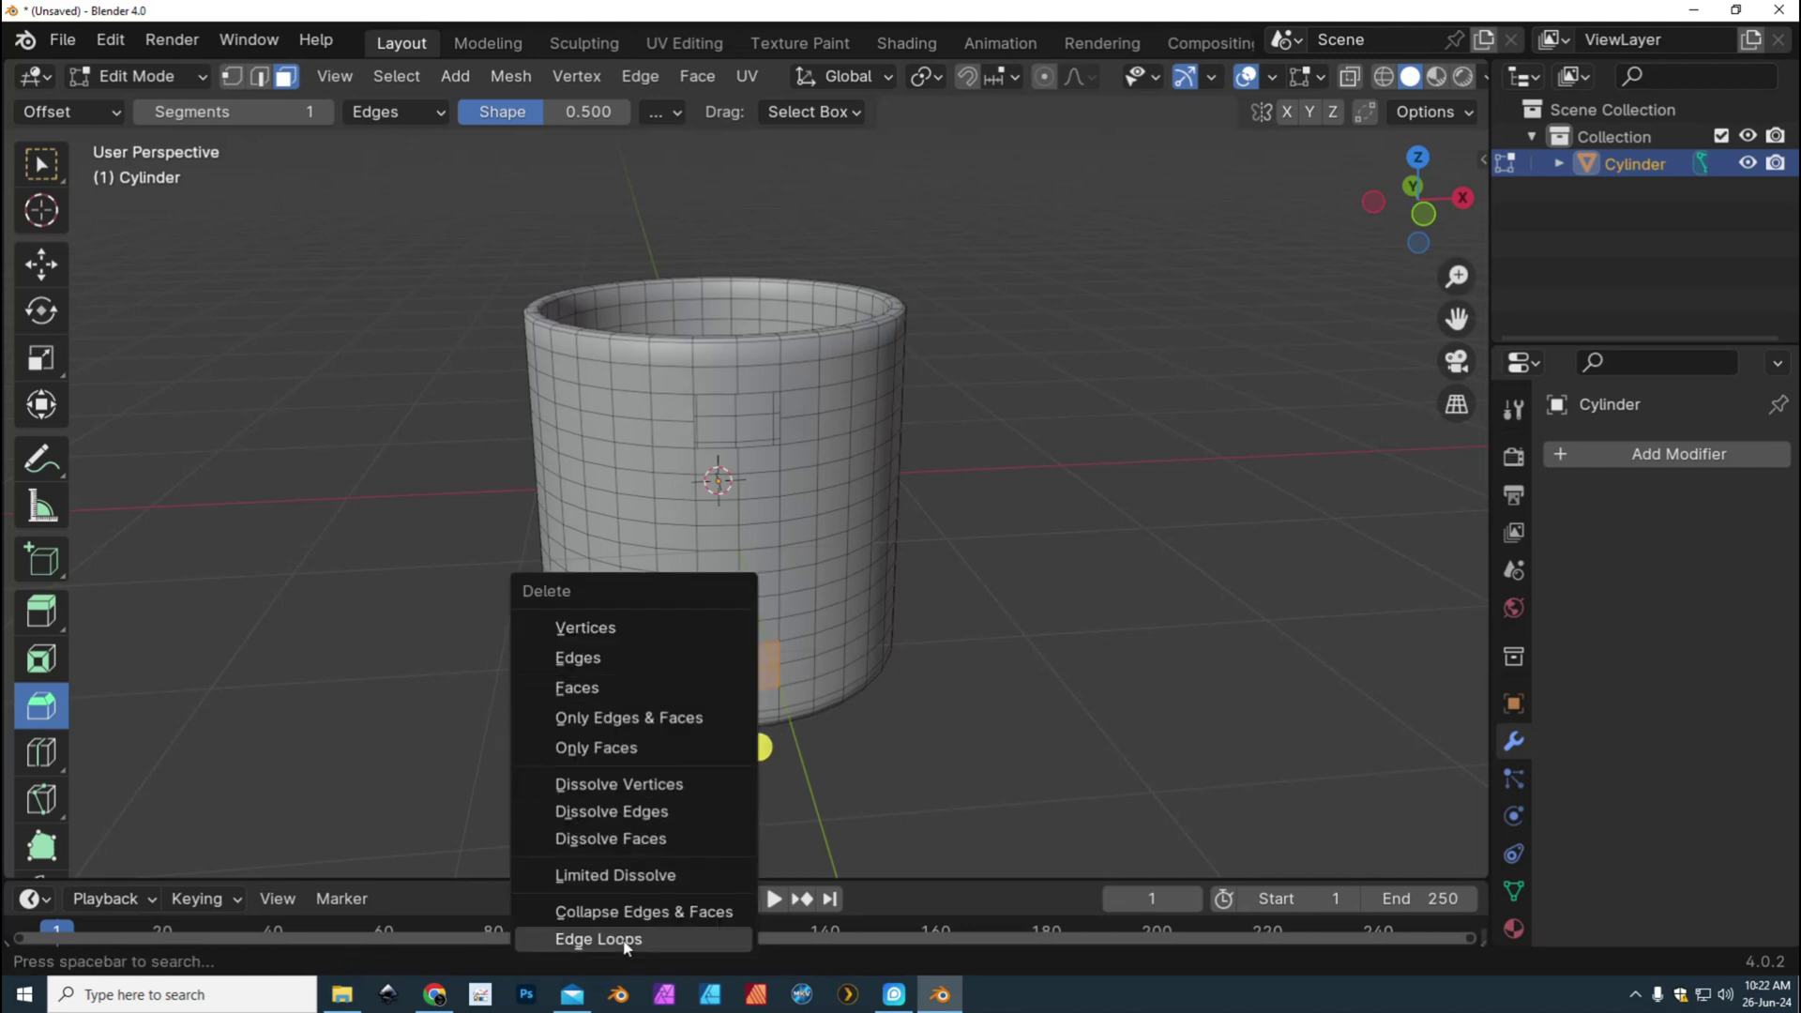
pyautogui.click(615, 692)
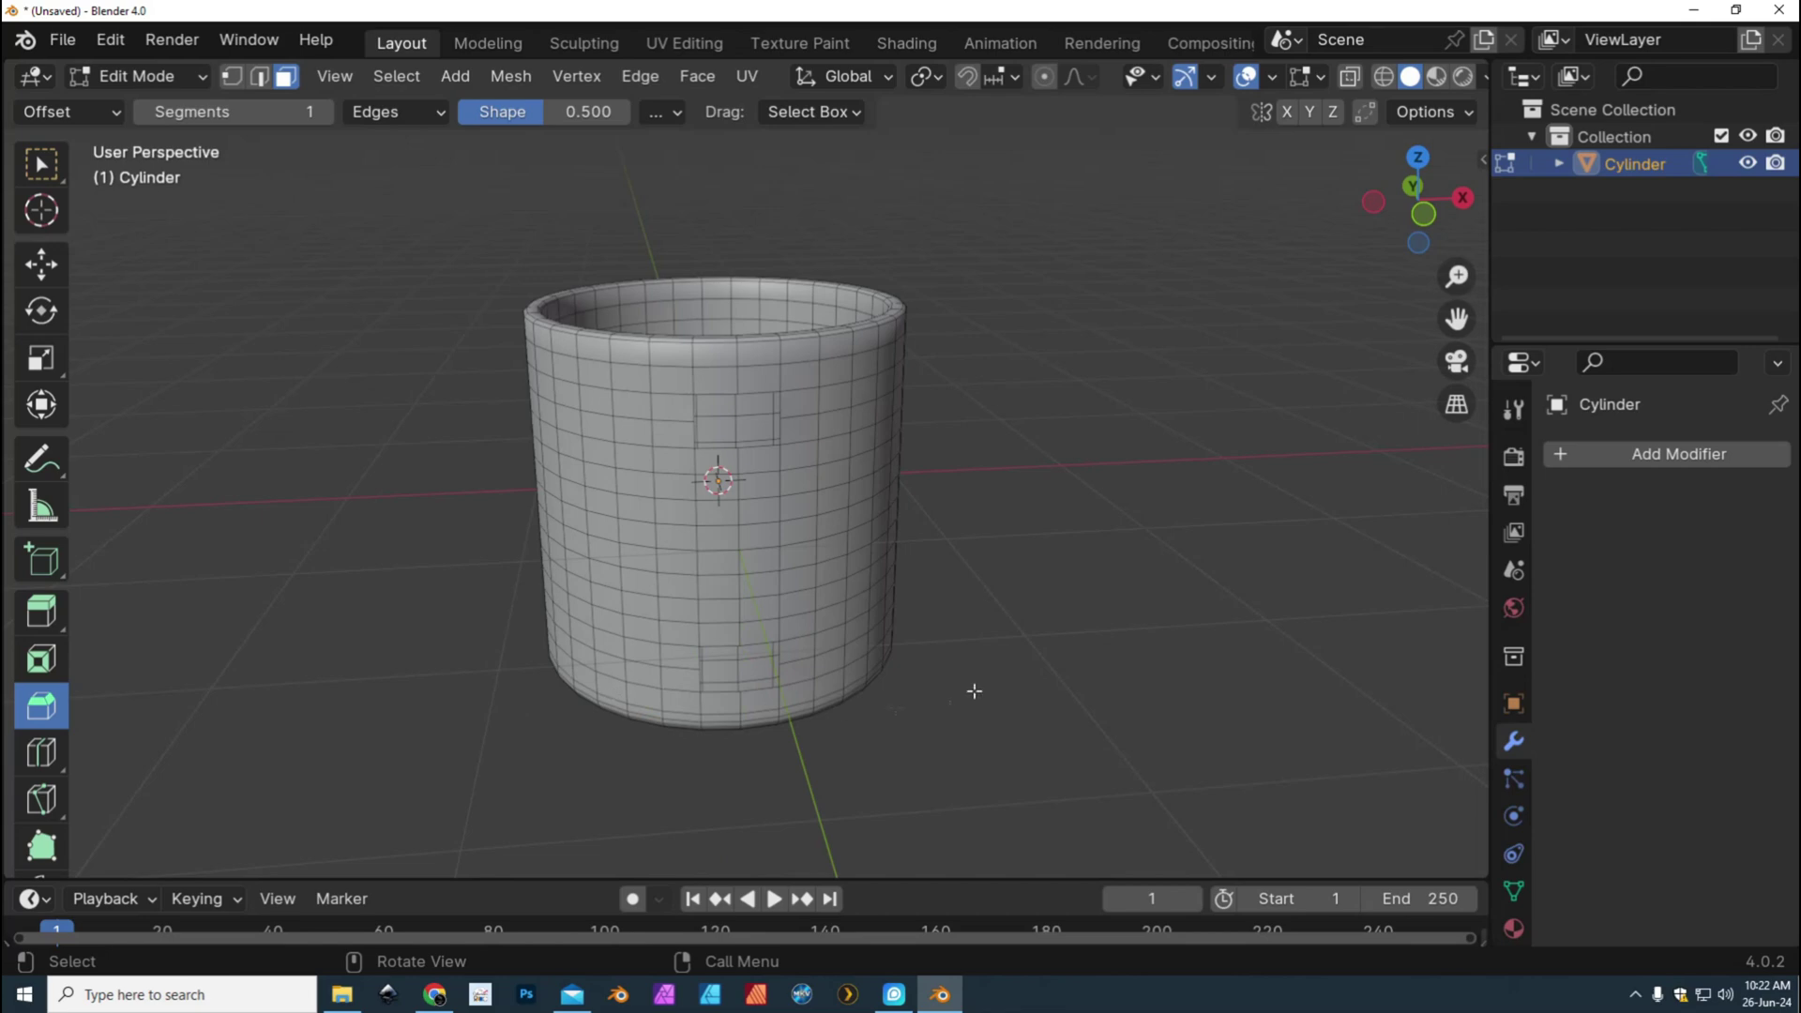
# Extrude the border edge loops of both openings in the outer wall together, about 0.24 m outward
pyautogui.moveTo(989, 671); pyautogui.dragTo(941, 650, button='middle')
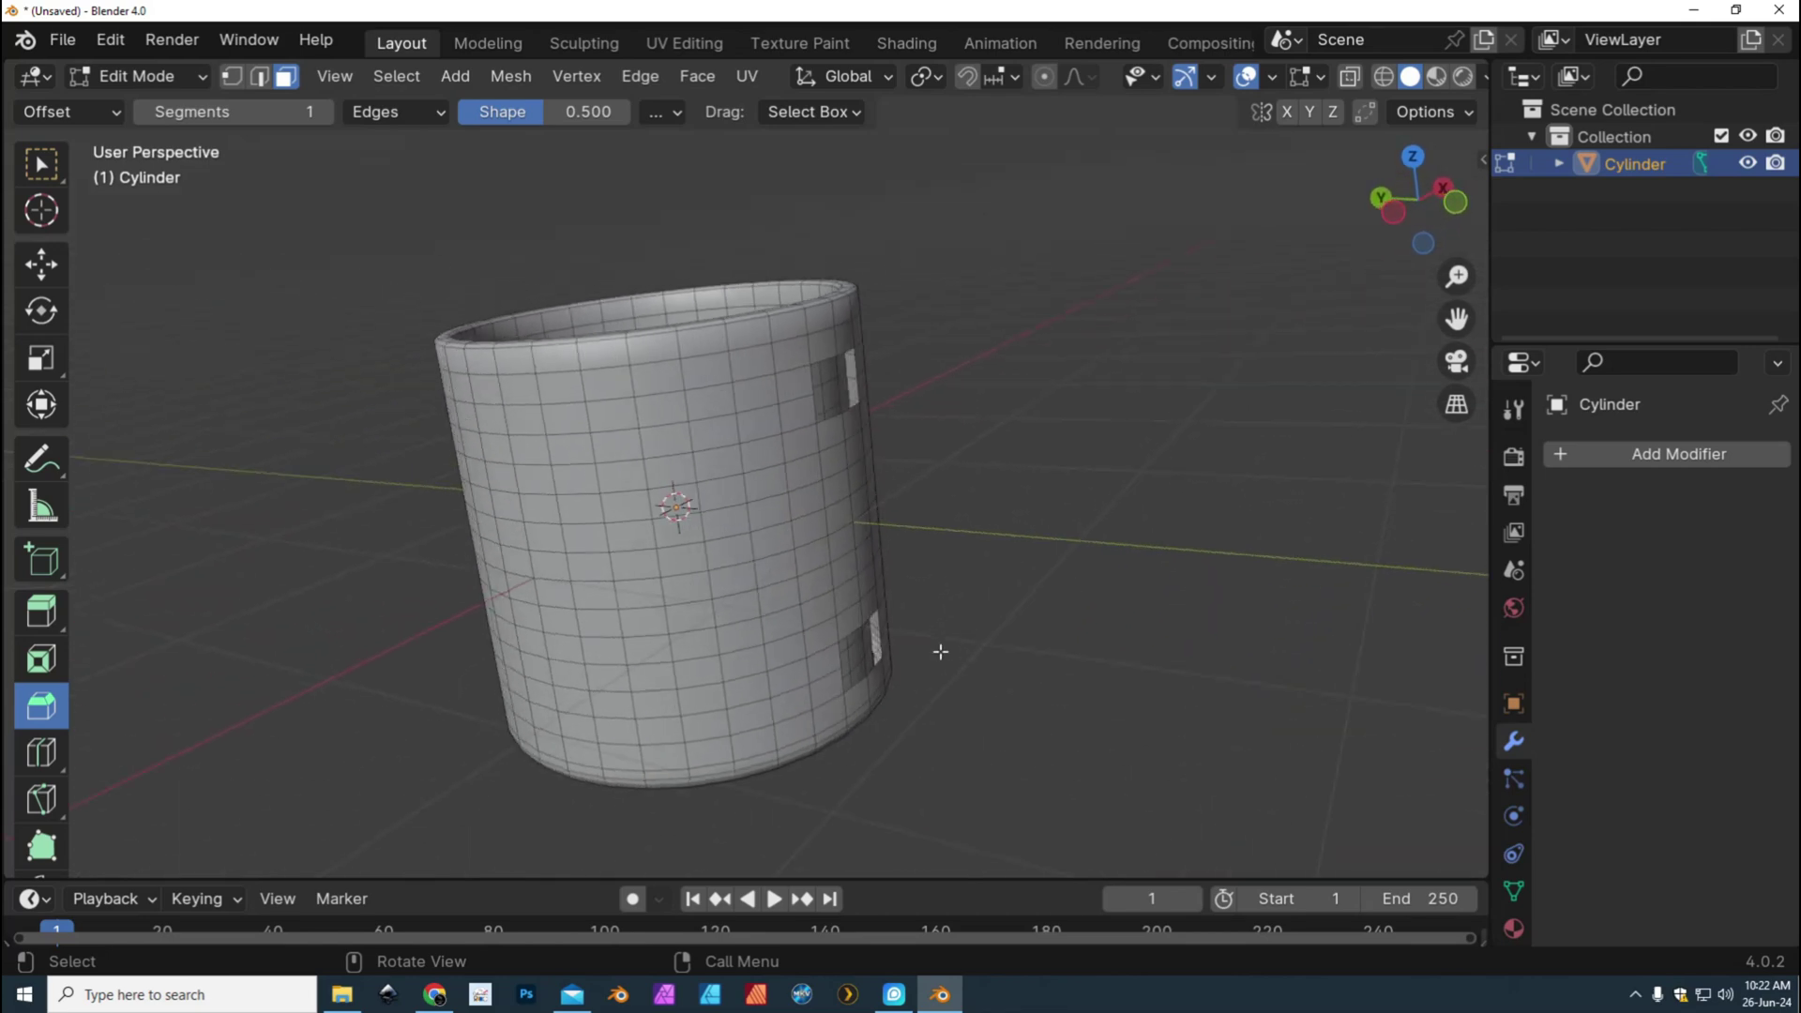
pyautogui.scroll(4, 941, 650)
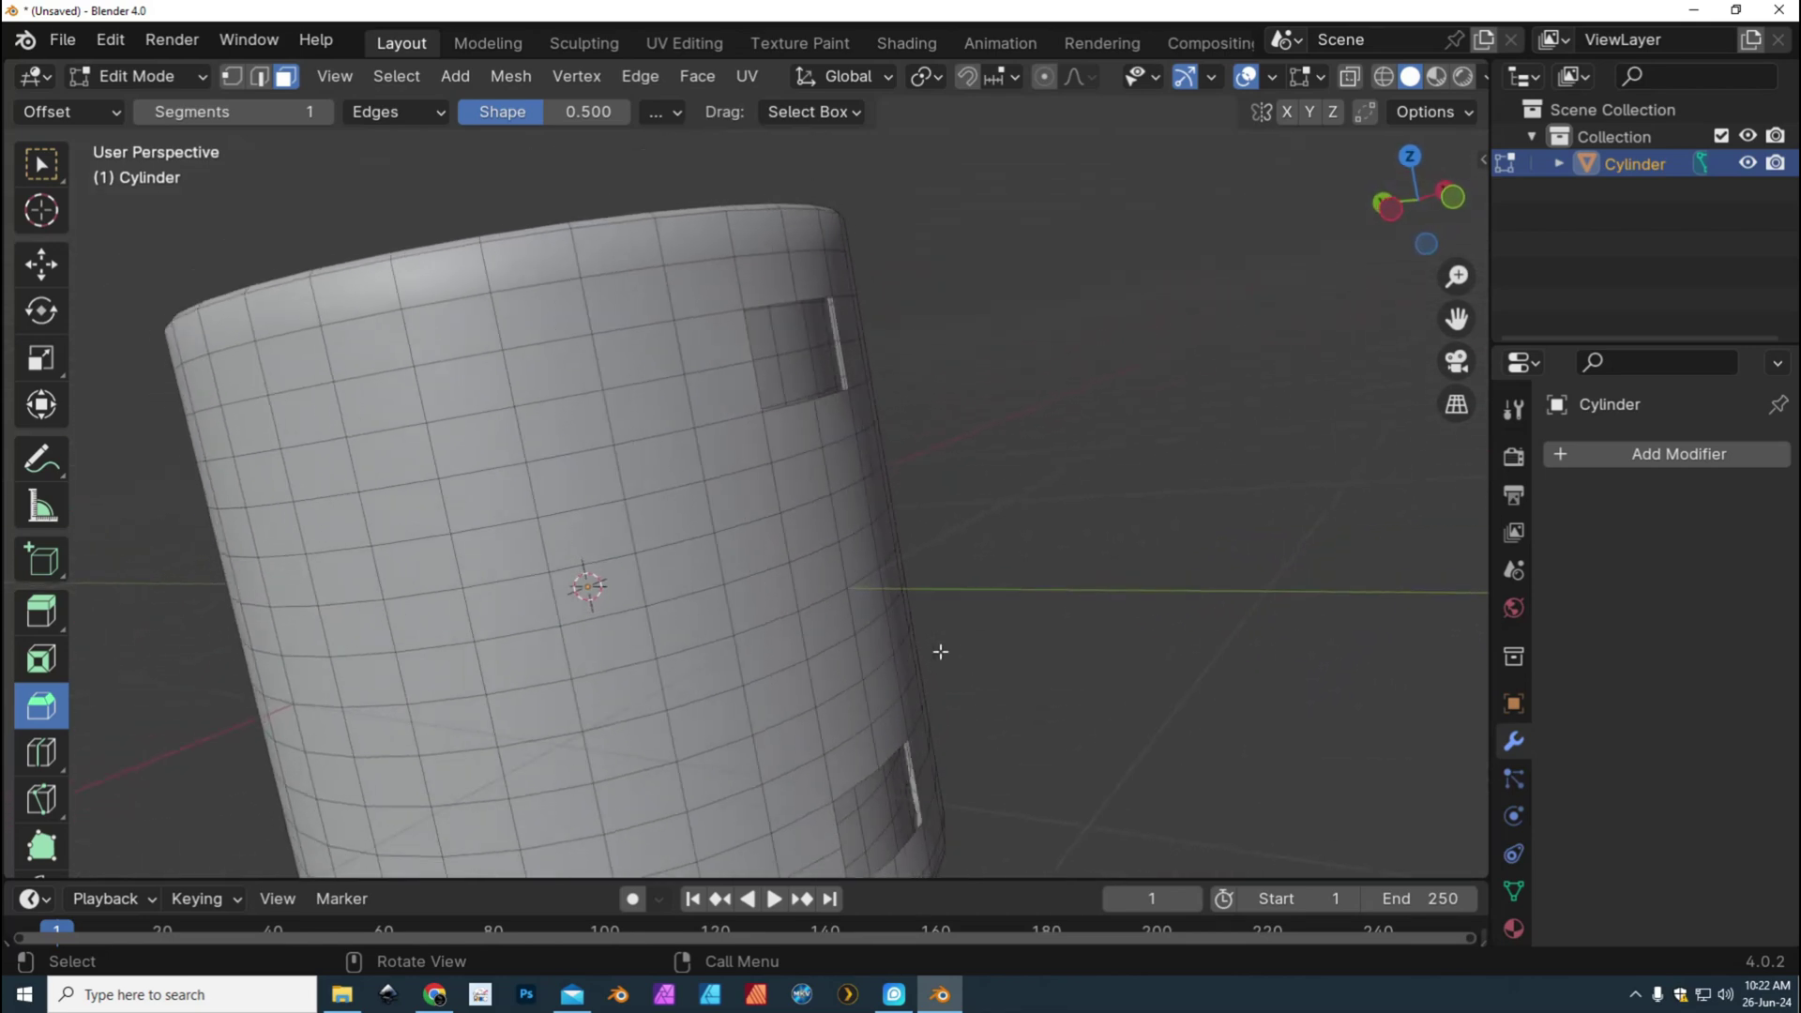
pyautogui.moveTo(940, 651); pyautogui.dragTo(940, 651, button='middle')
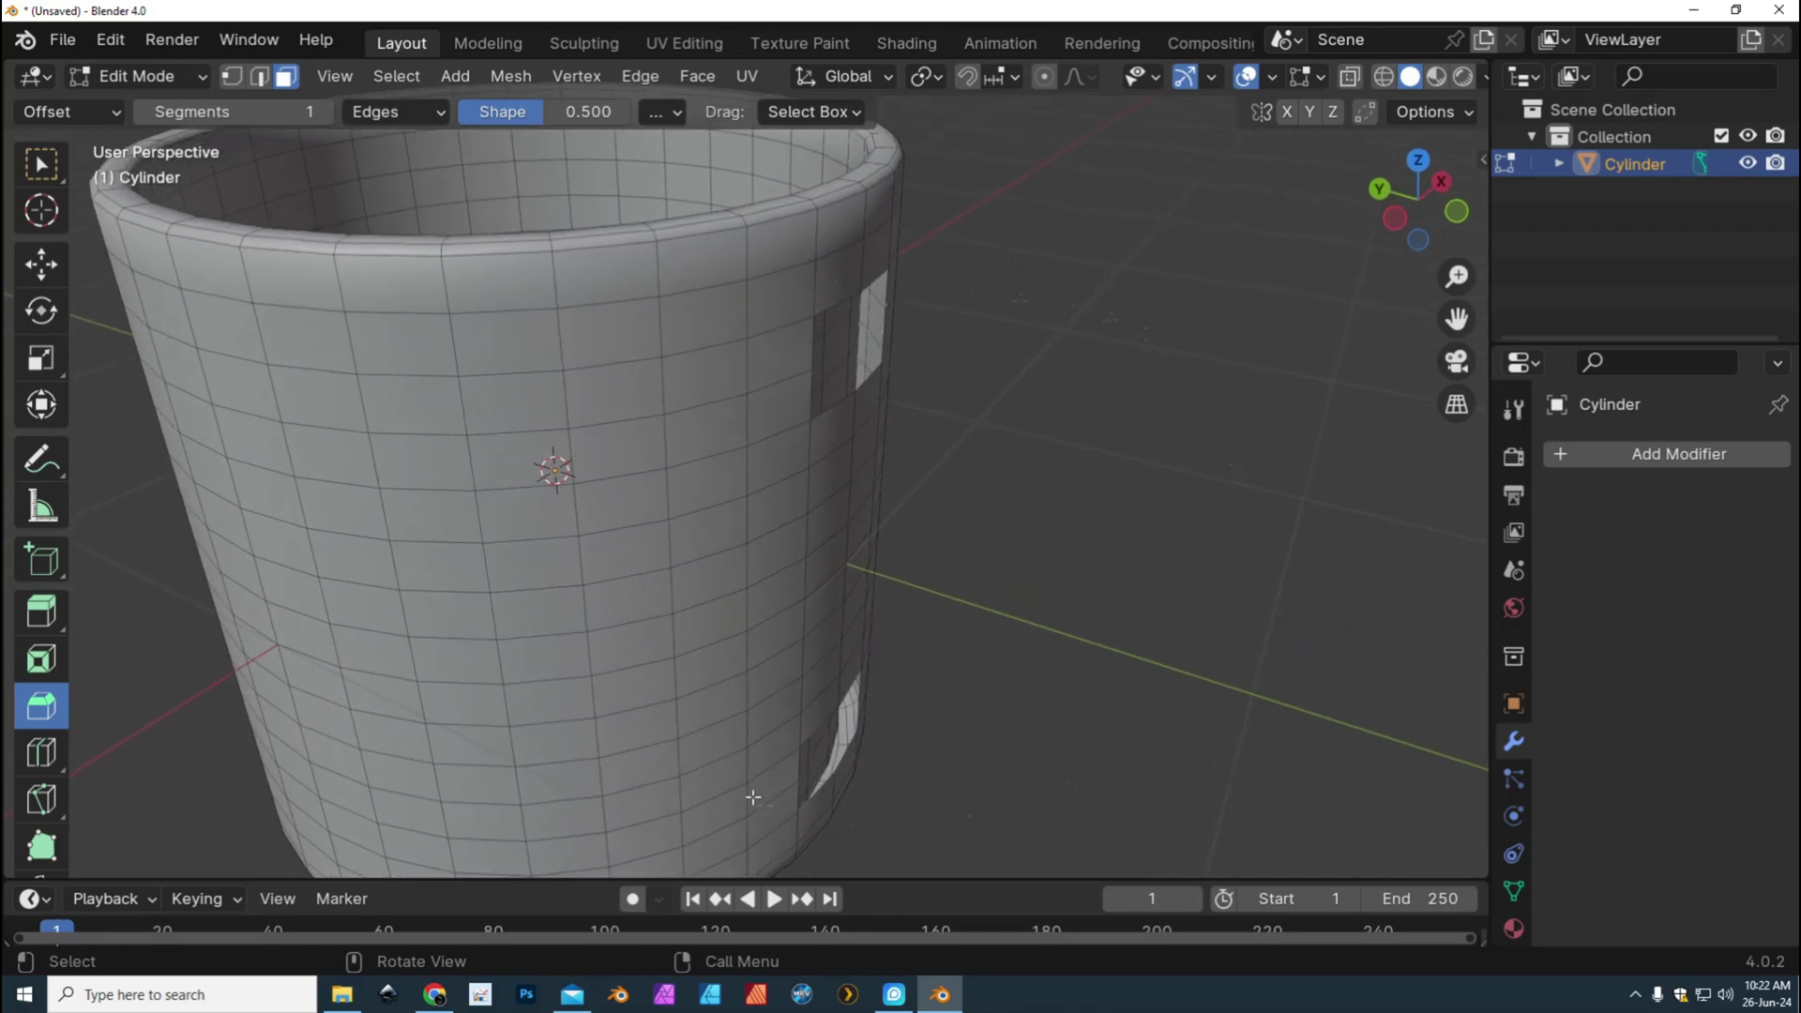
pyautogui.moveTo(915, 253); pyautogui.dragTo(904, 343, button='middle')
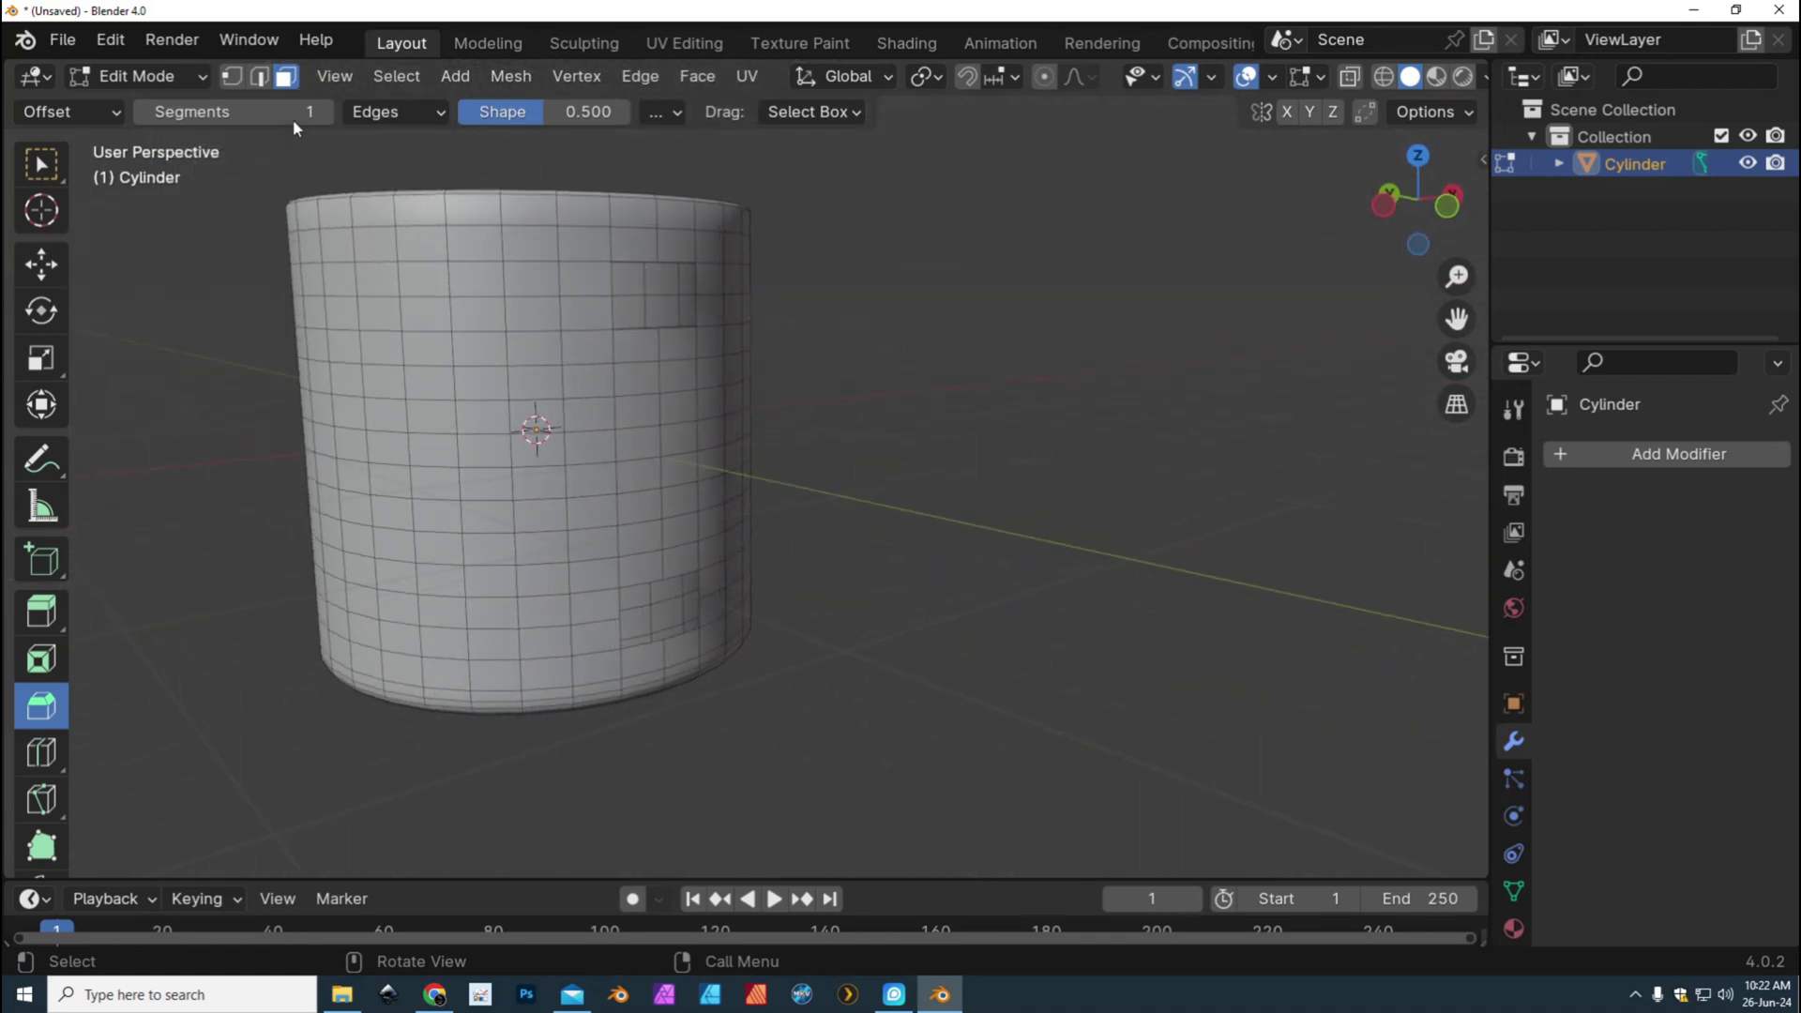
pyautogui.click(259, 78)
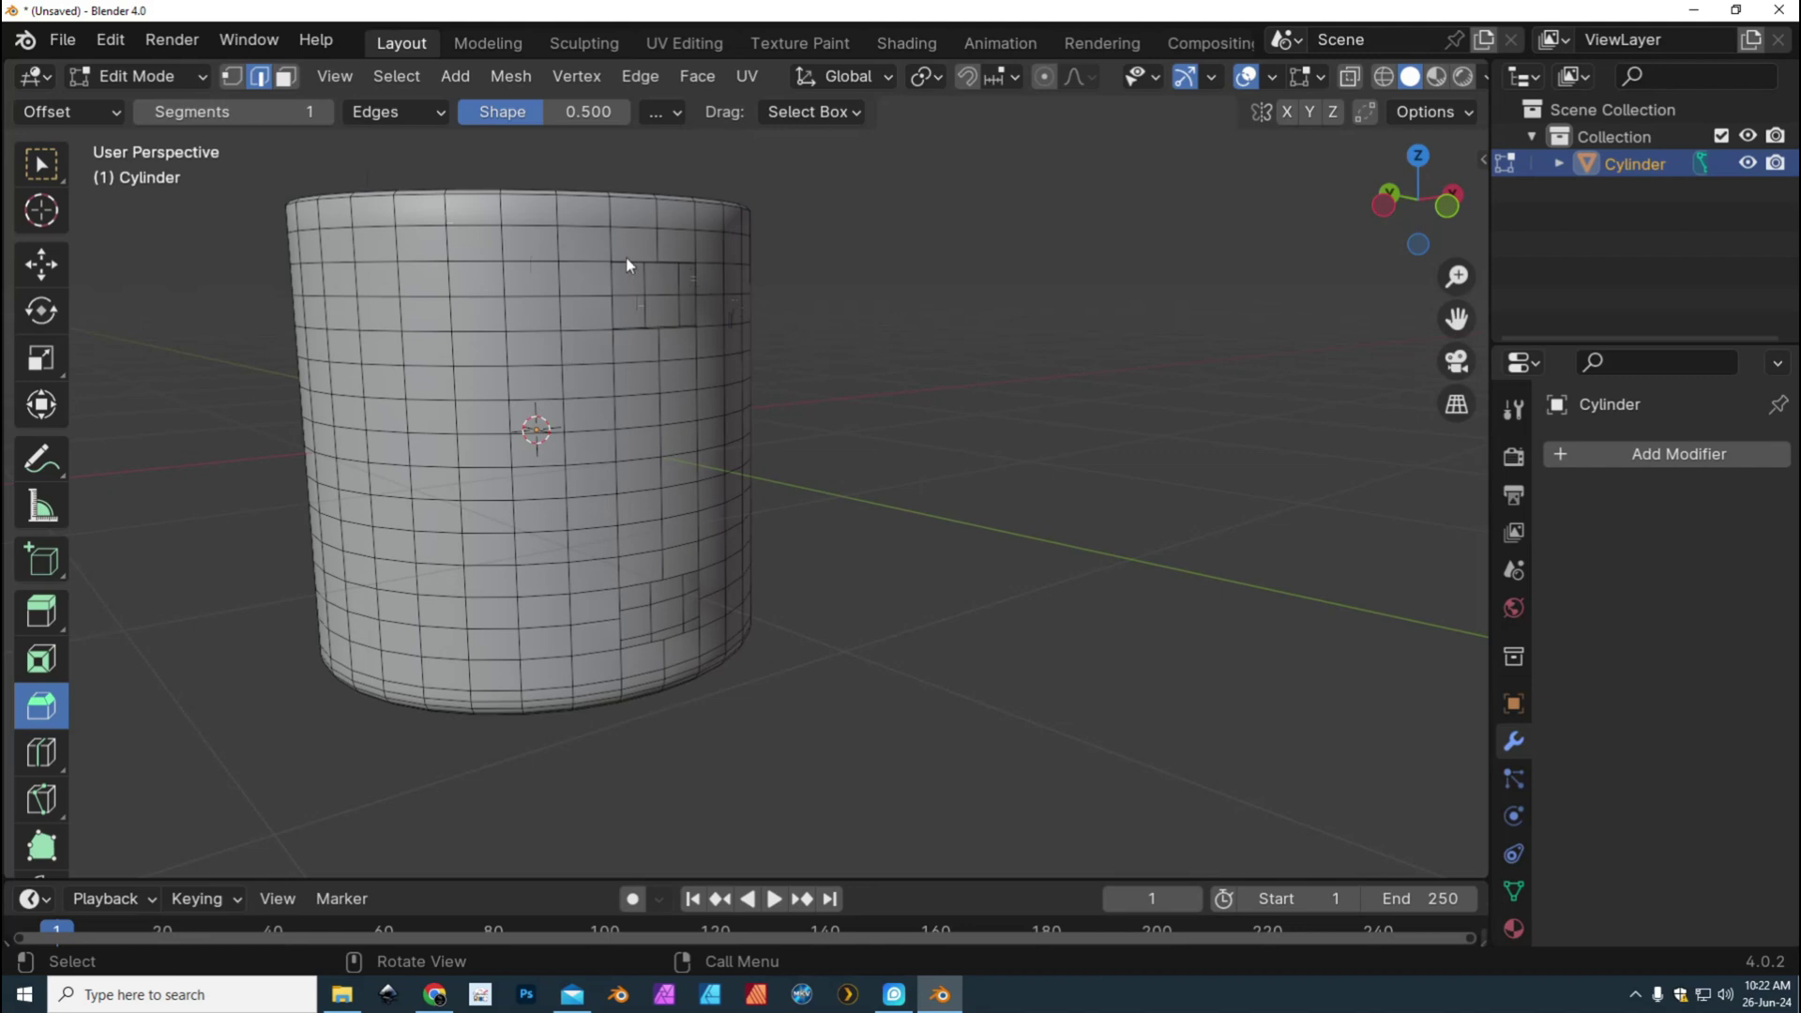
pyautogui.keyDown('alt'); pyautogui.click(611, 324); pyautogui.keyUp('alt')
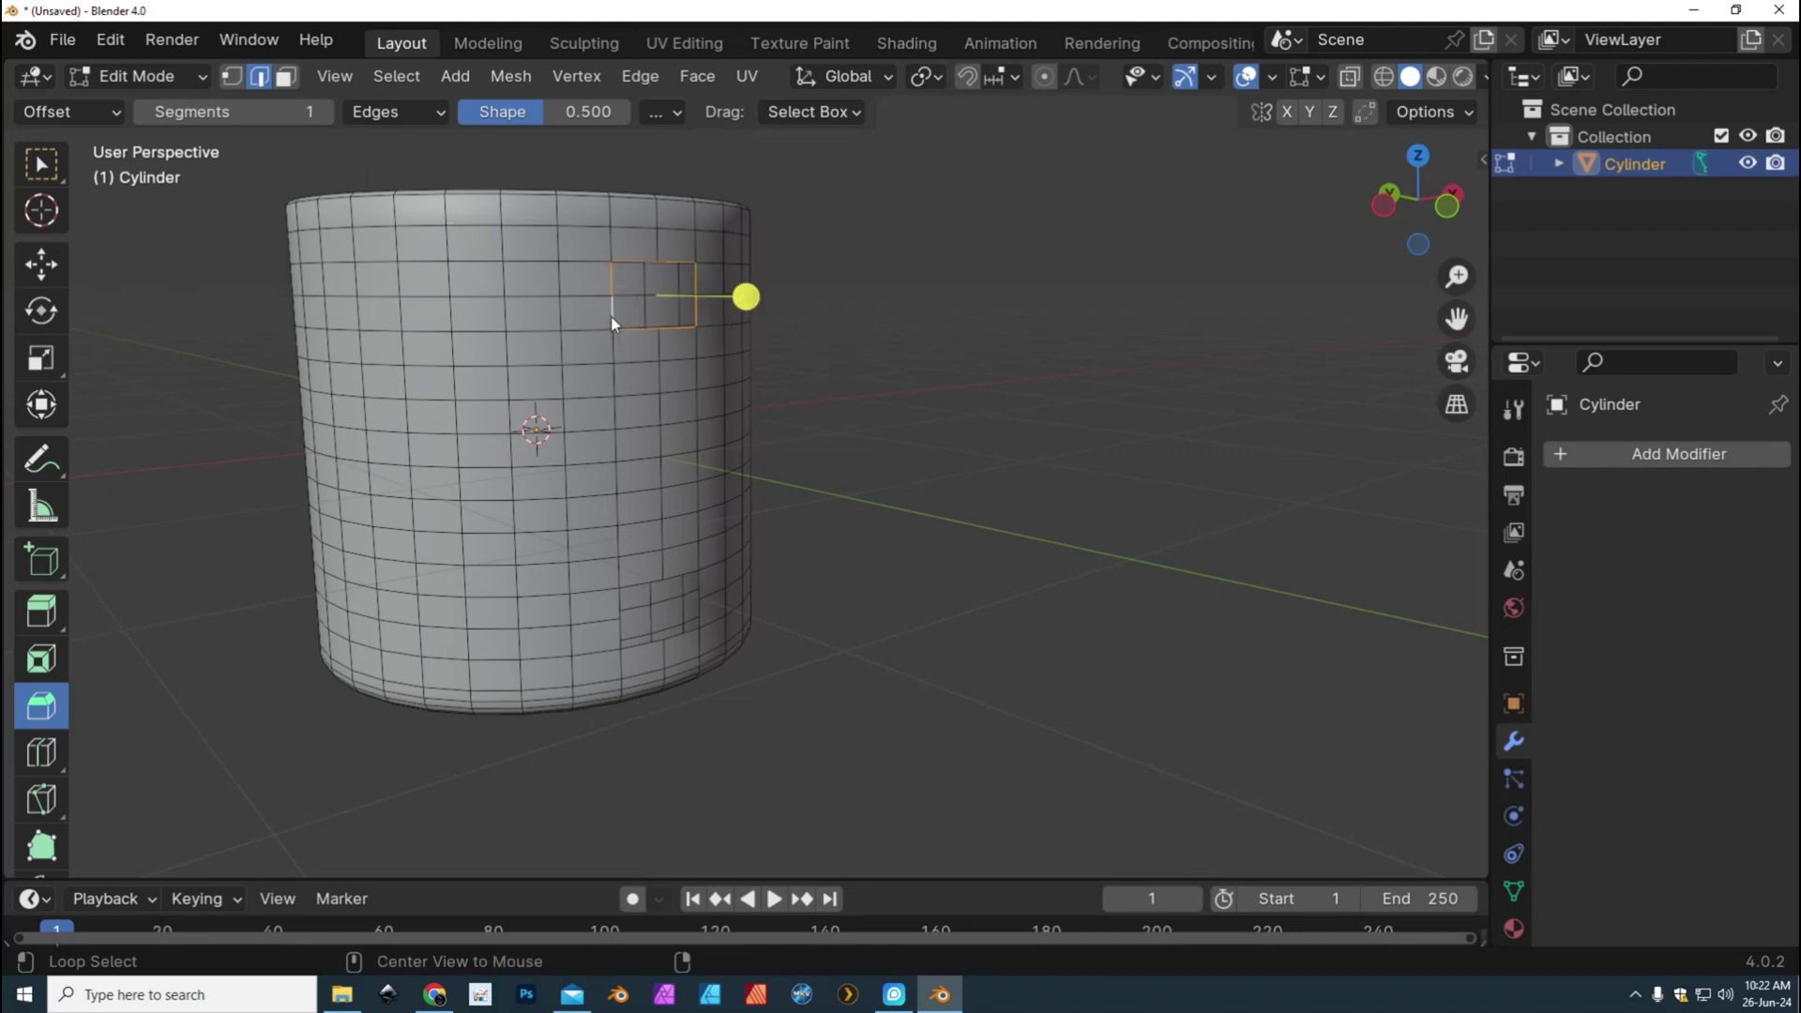
pyautogui.keyDown('alt'); pyautogui.keyDown('shift'); pyautogui.click(639, 588); pyautogui.keyUp('shift'); pyautogui.keyUp('alt')
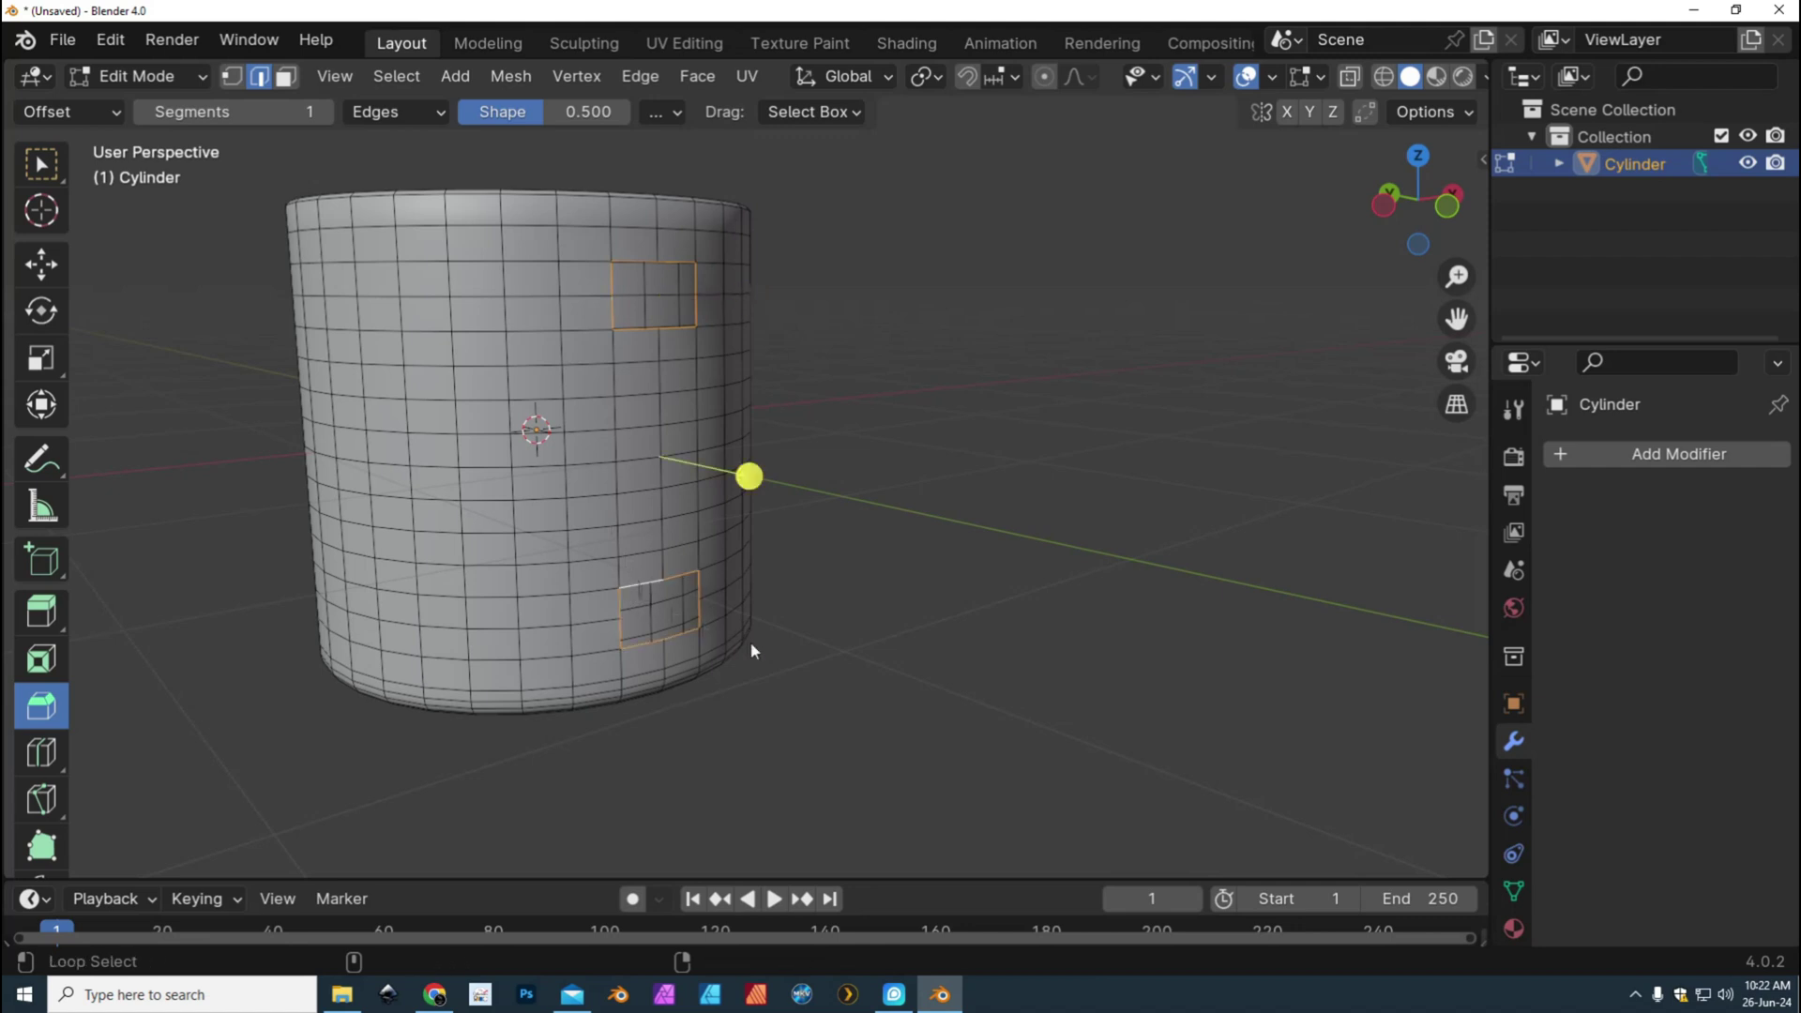
pyautogui.click(47, 615)
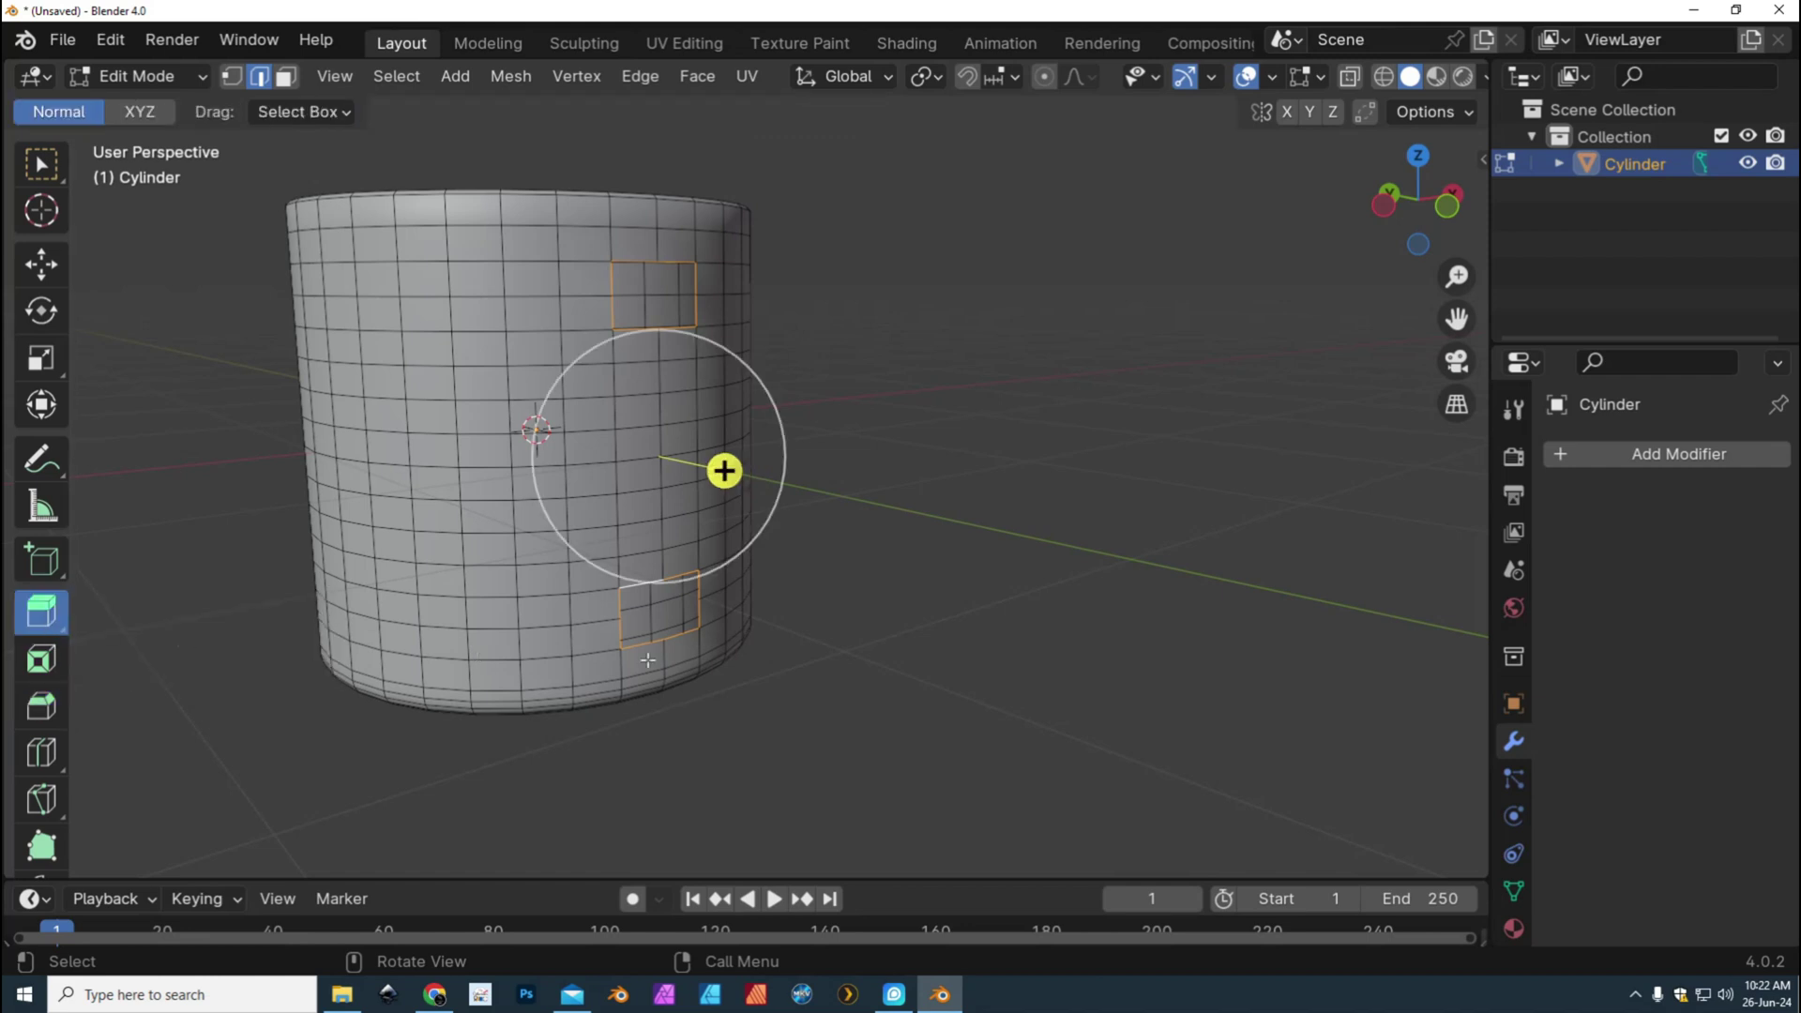
pyautogui.moveTo(723, 470); pyautogui.dragTo(764, 510)
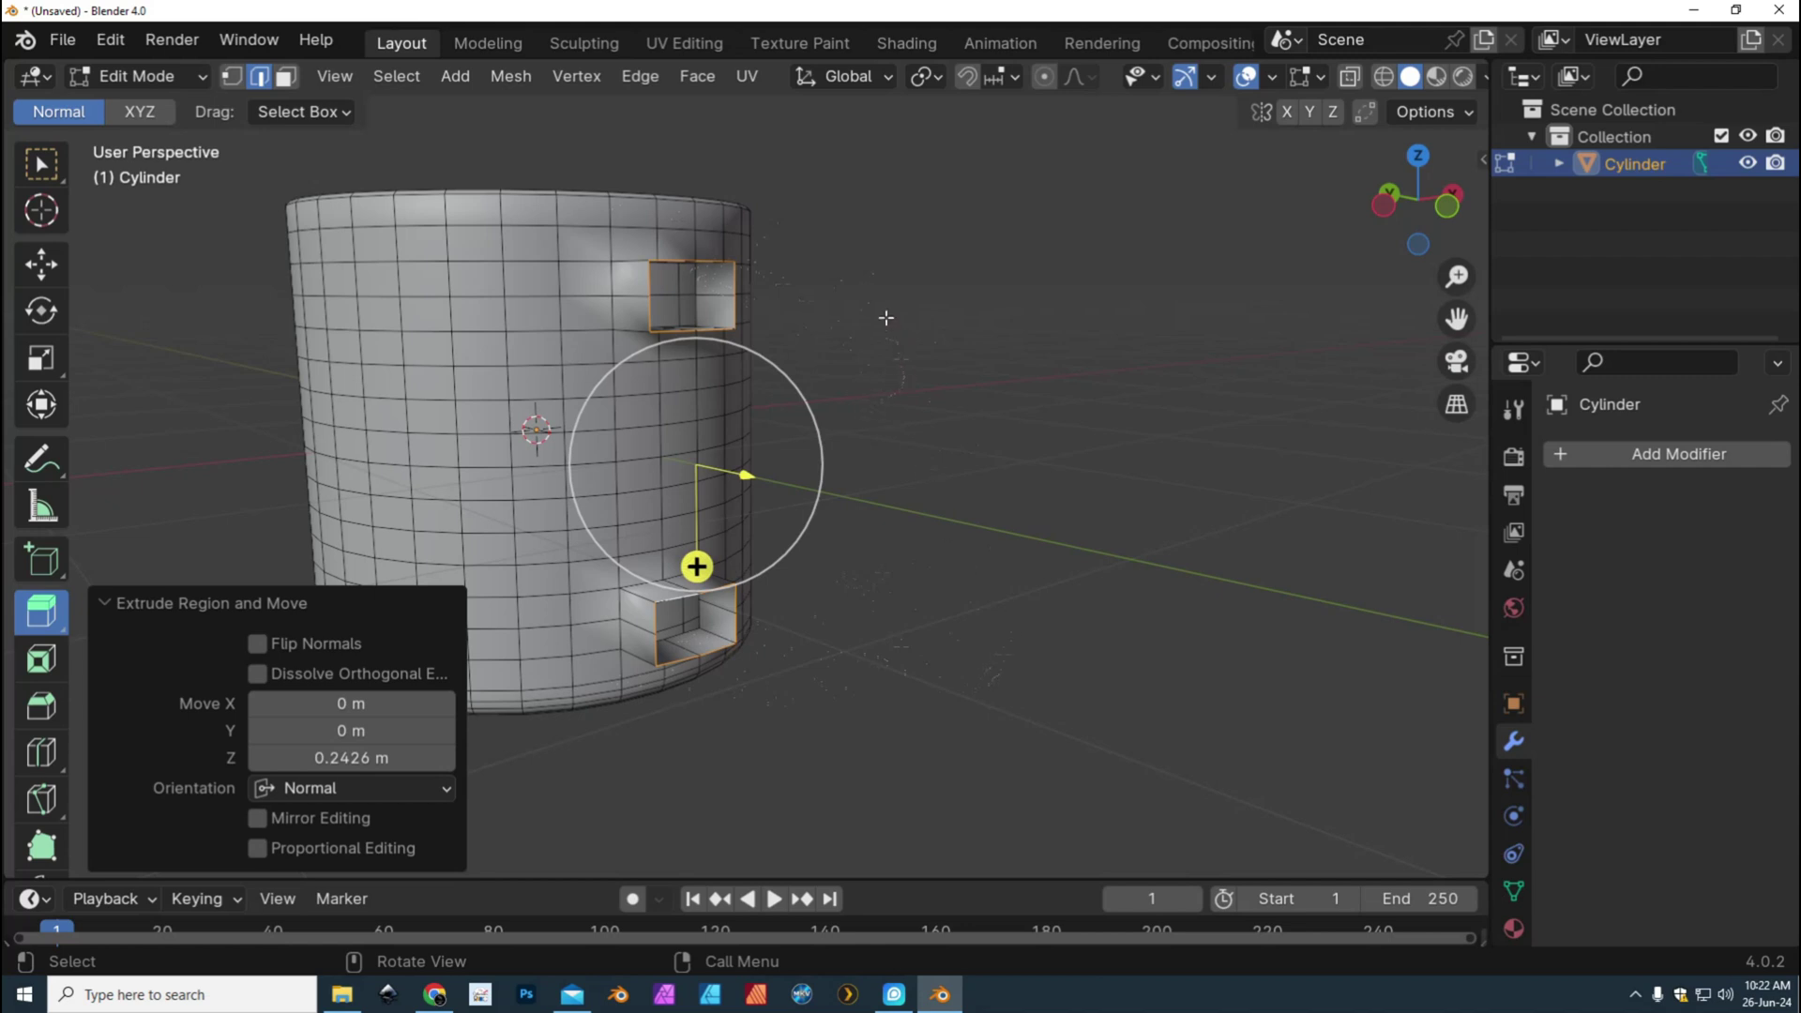
# Try to bridge the open edge loops of the upper and lower handle stubs
pyautogui.hotkey('ctrl', 'e')
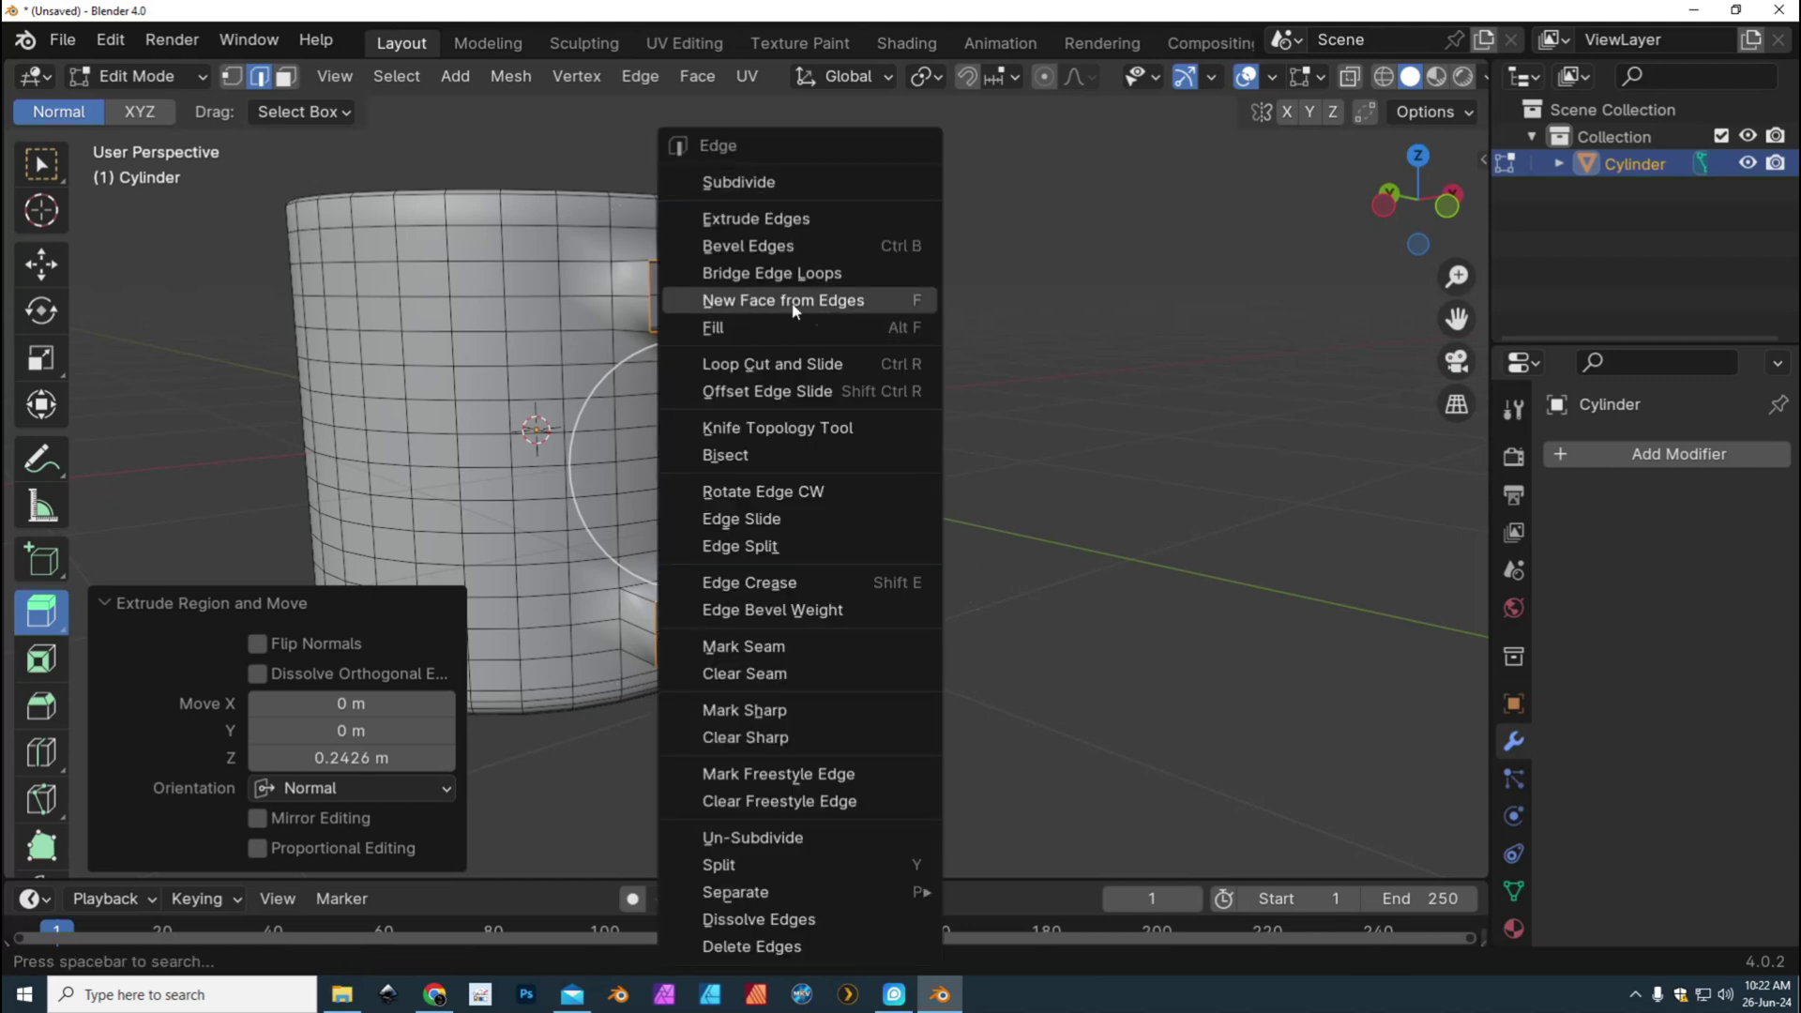
pyautogui.click(808, 273)
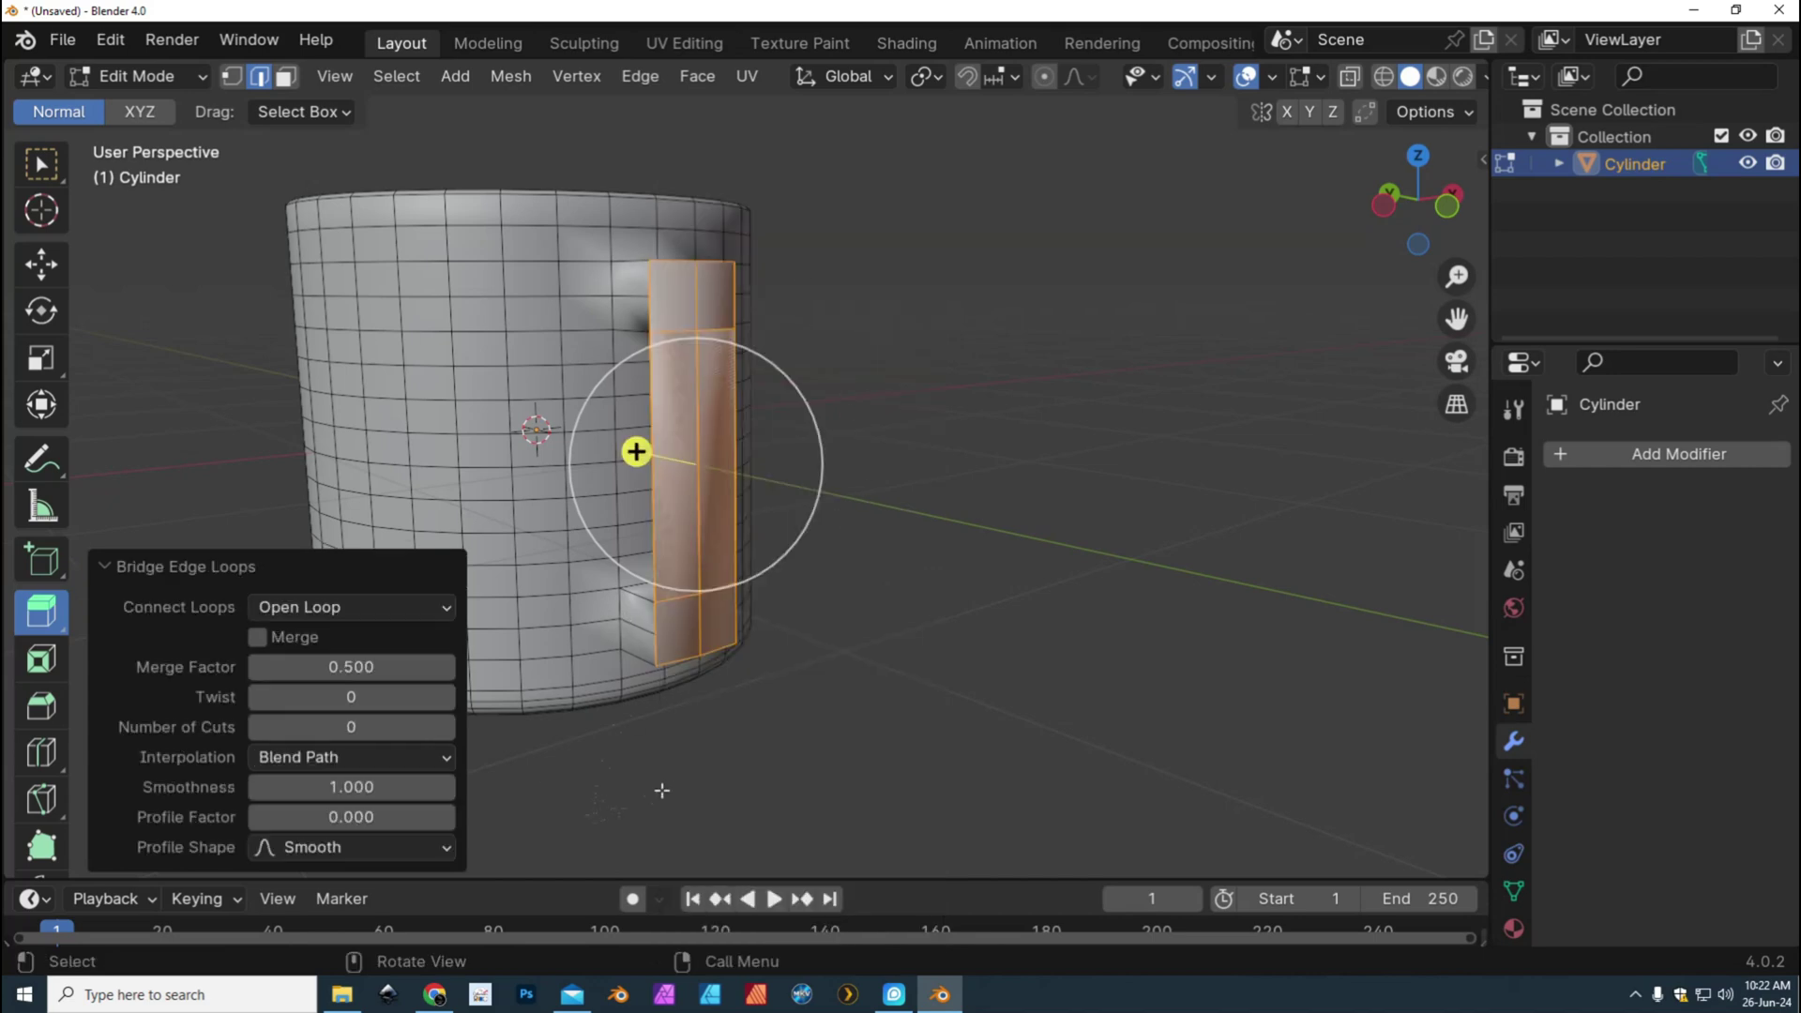
pyautogui.hotkey('ctrl', 'z')
# Rotate the open edge loop of the upper handle stub about 24° around the global X axis
pyautogui.moveTo(902, 723); pyautogui.dragTo(920, 554, button='middle')
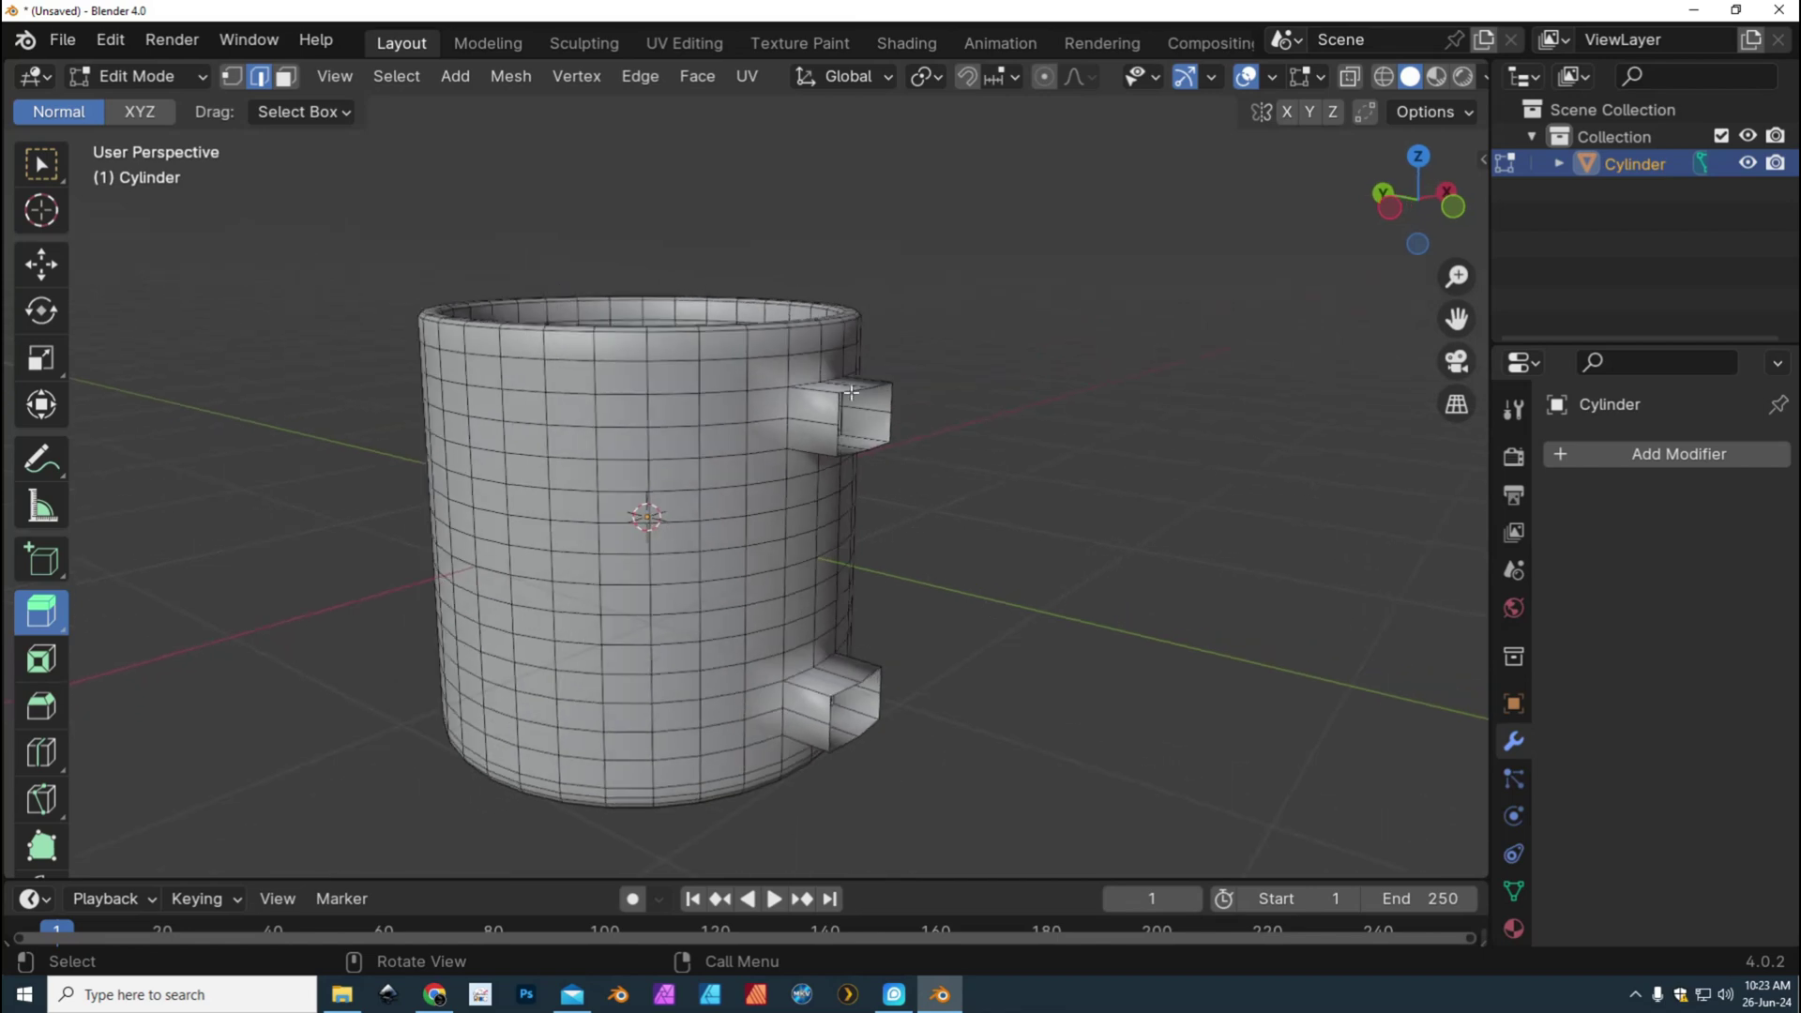
pyautogui.scroll(2, 933, 497)
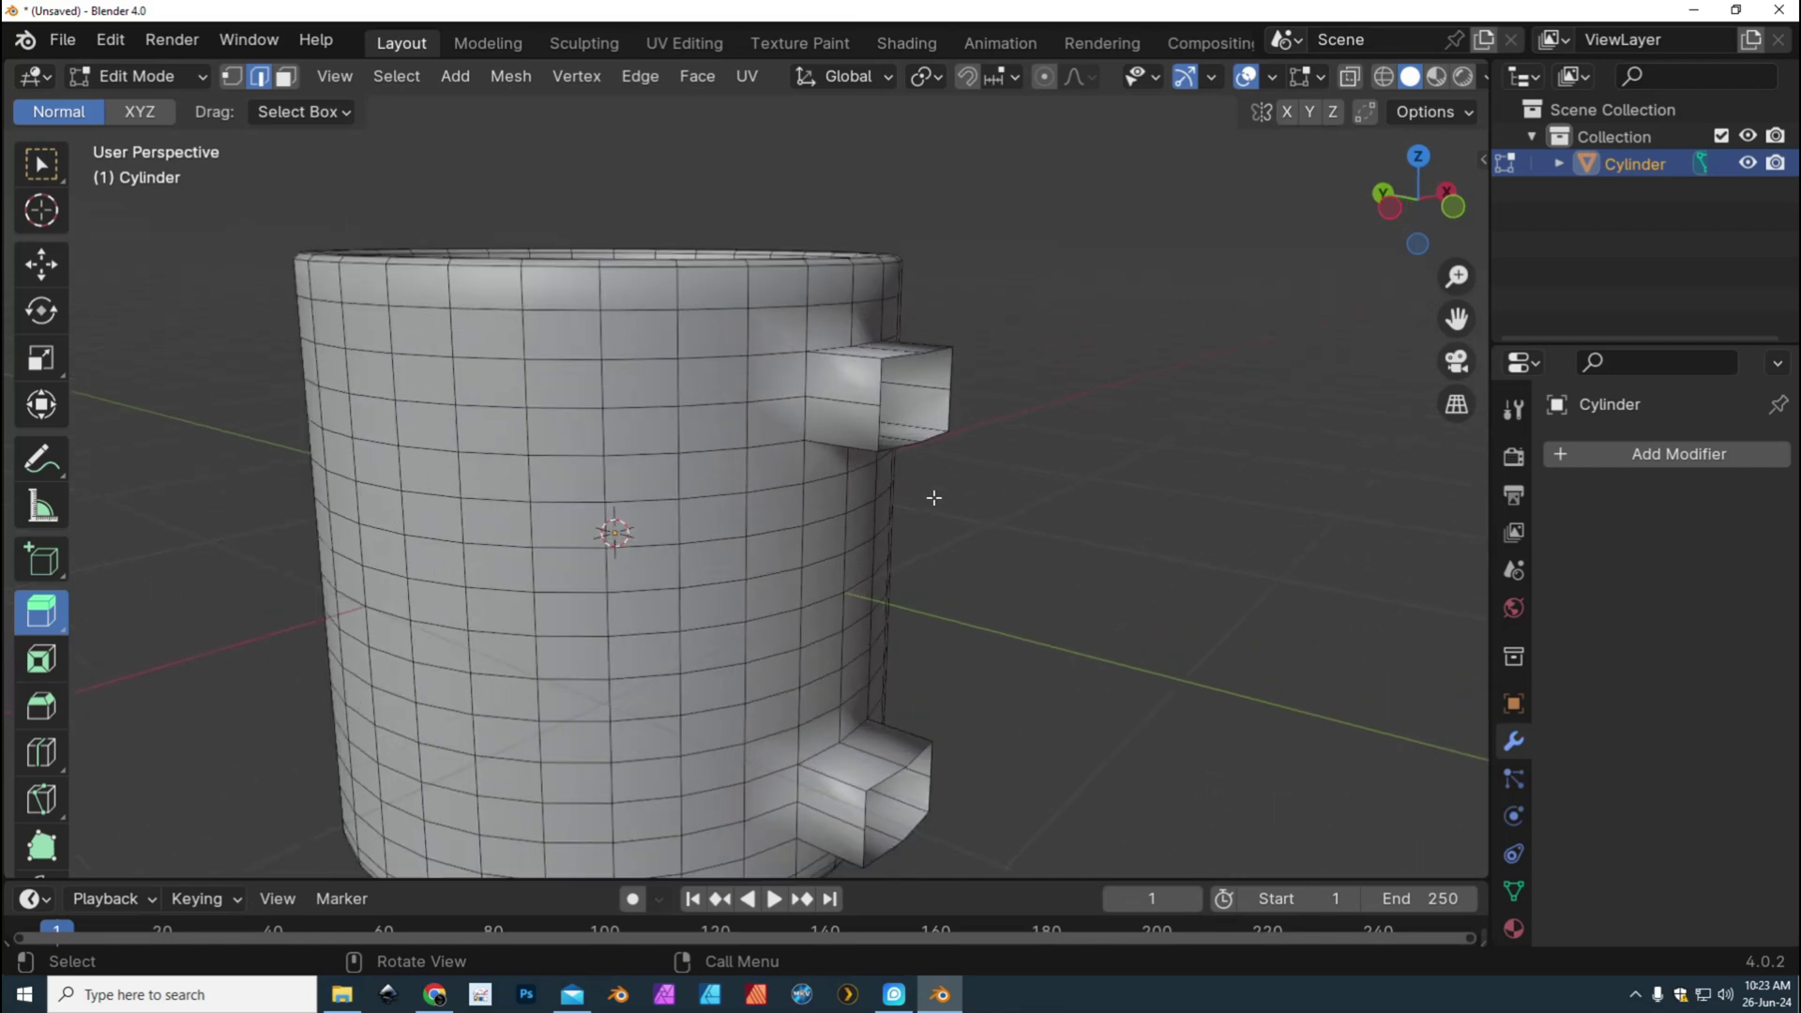
pyautogui.keyDown('alt'); pyautogui.click(895, 355); pyautogui.keyUp('alt')
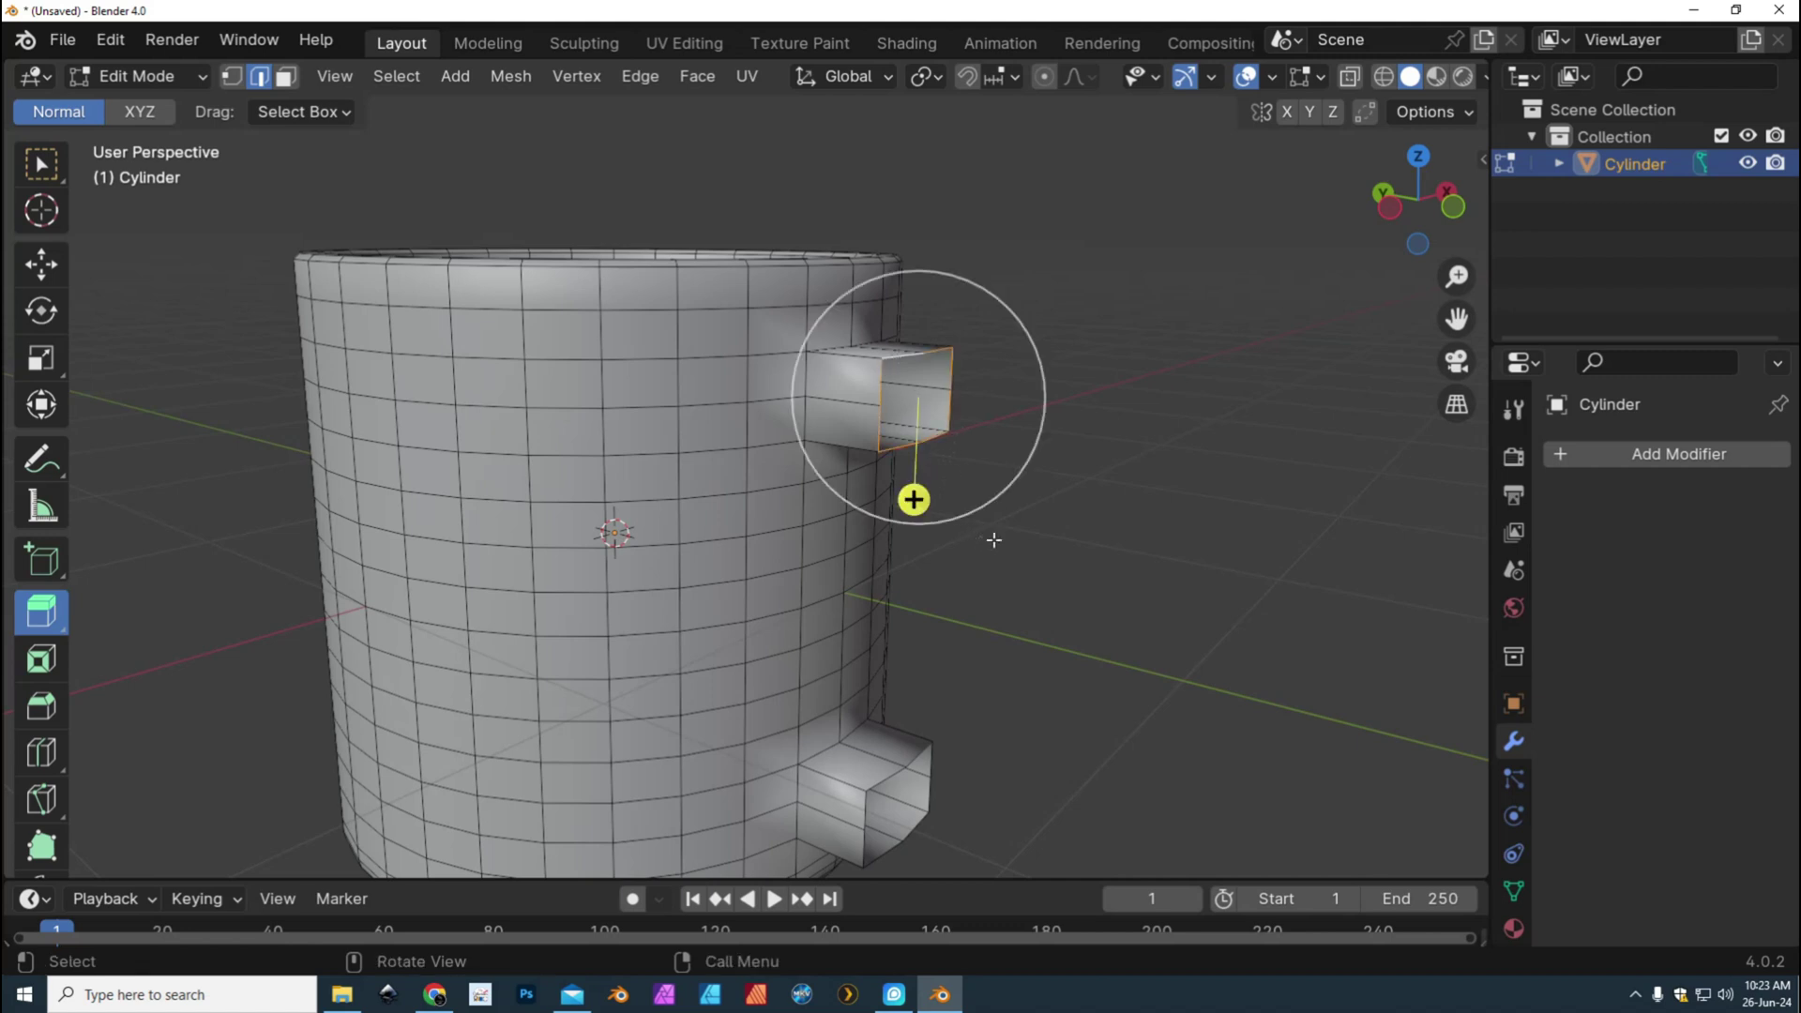
pyautogui.click(47, 312)
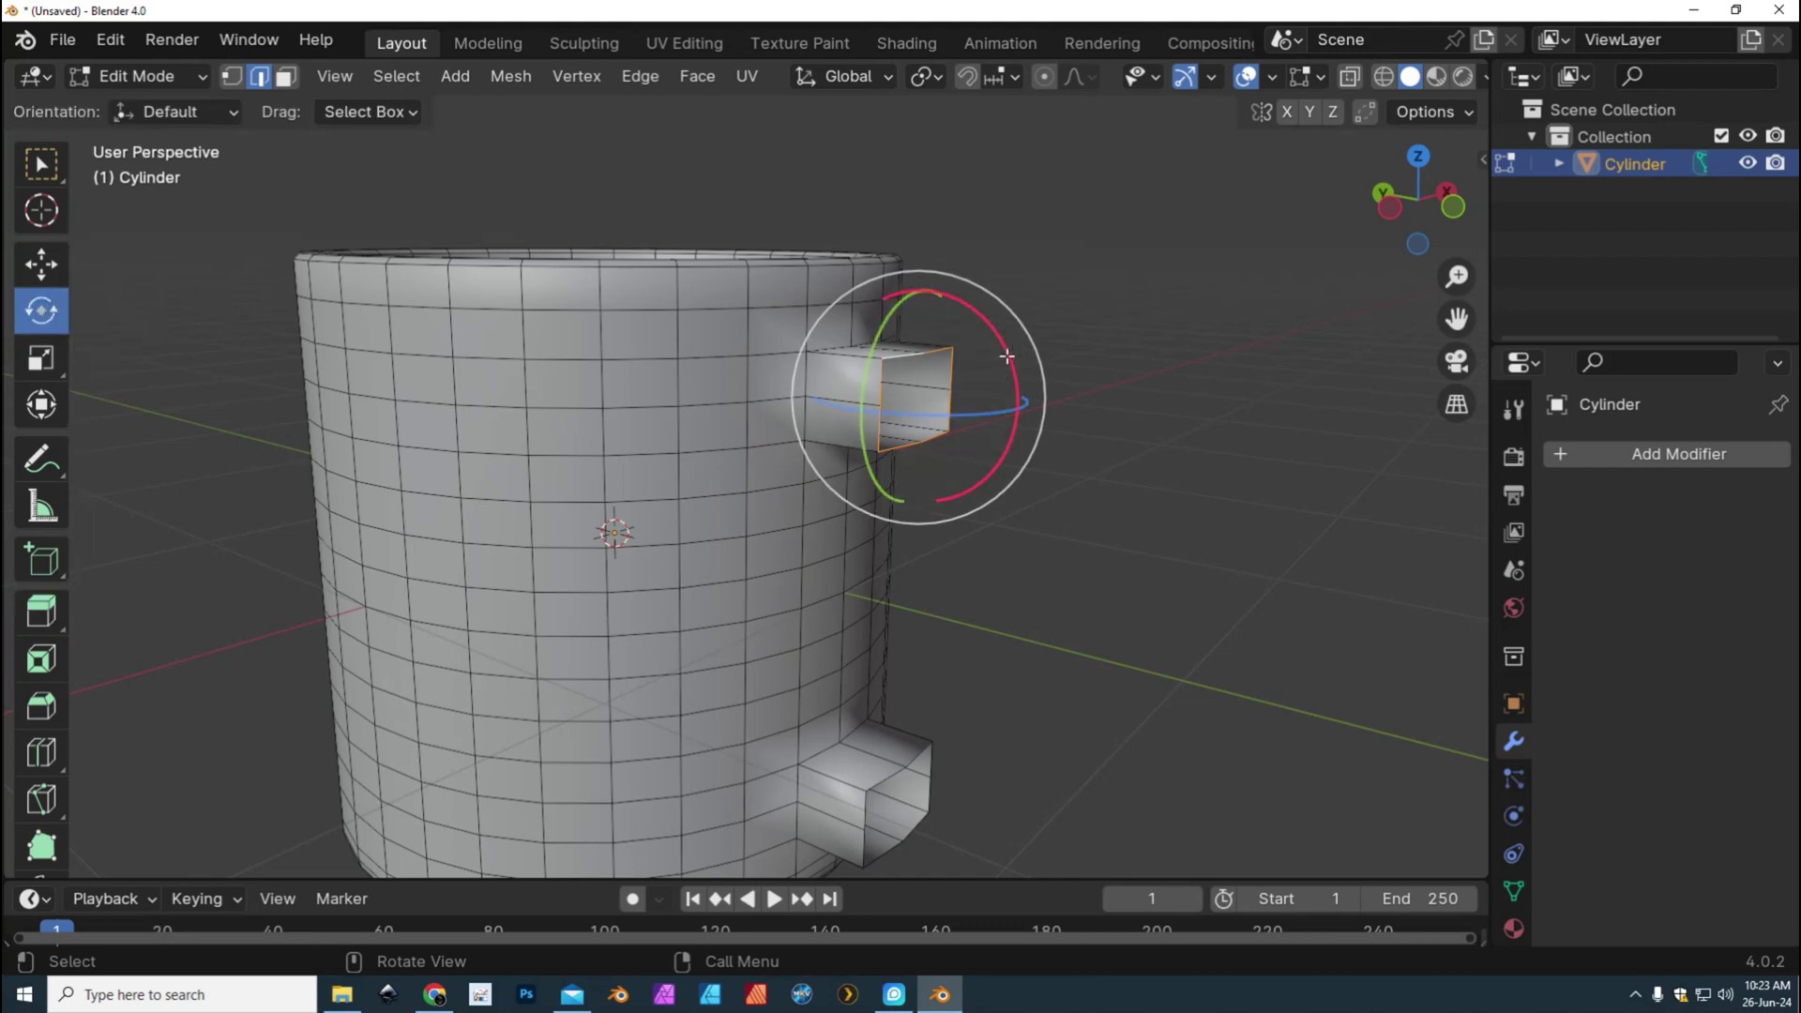
pyautogui.moveTo(1006, 357); pyautogui.dragTo(1013, 401)
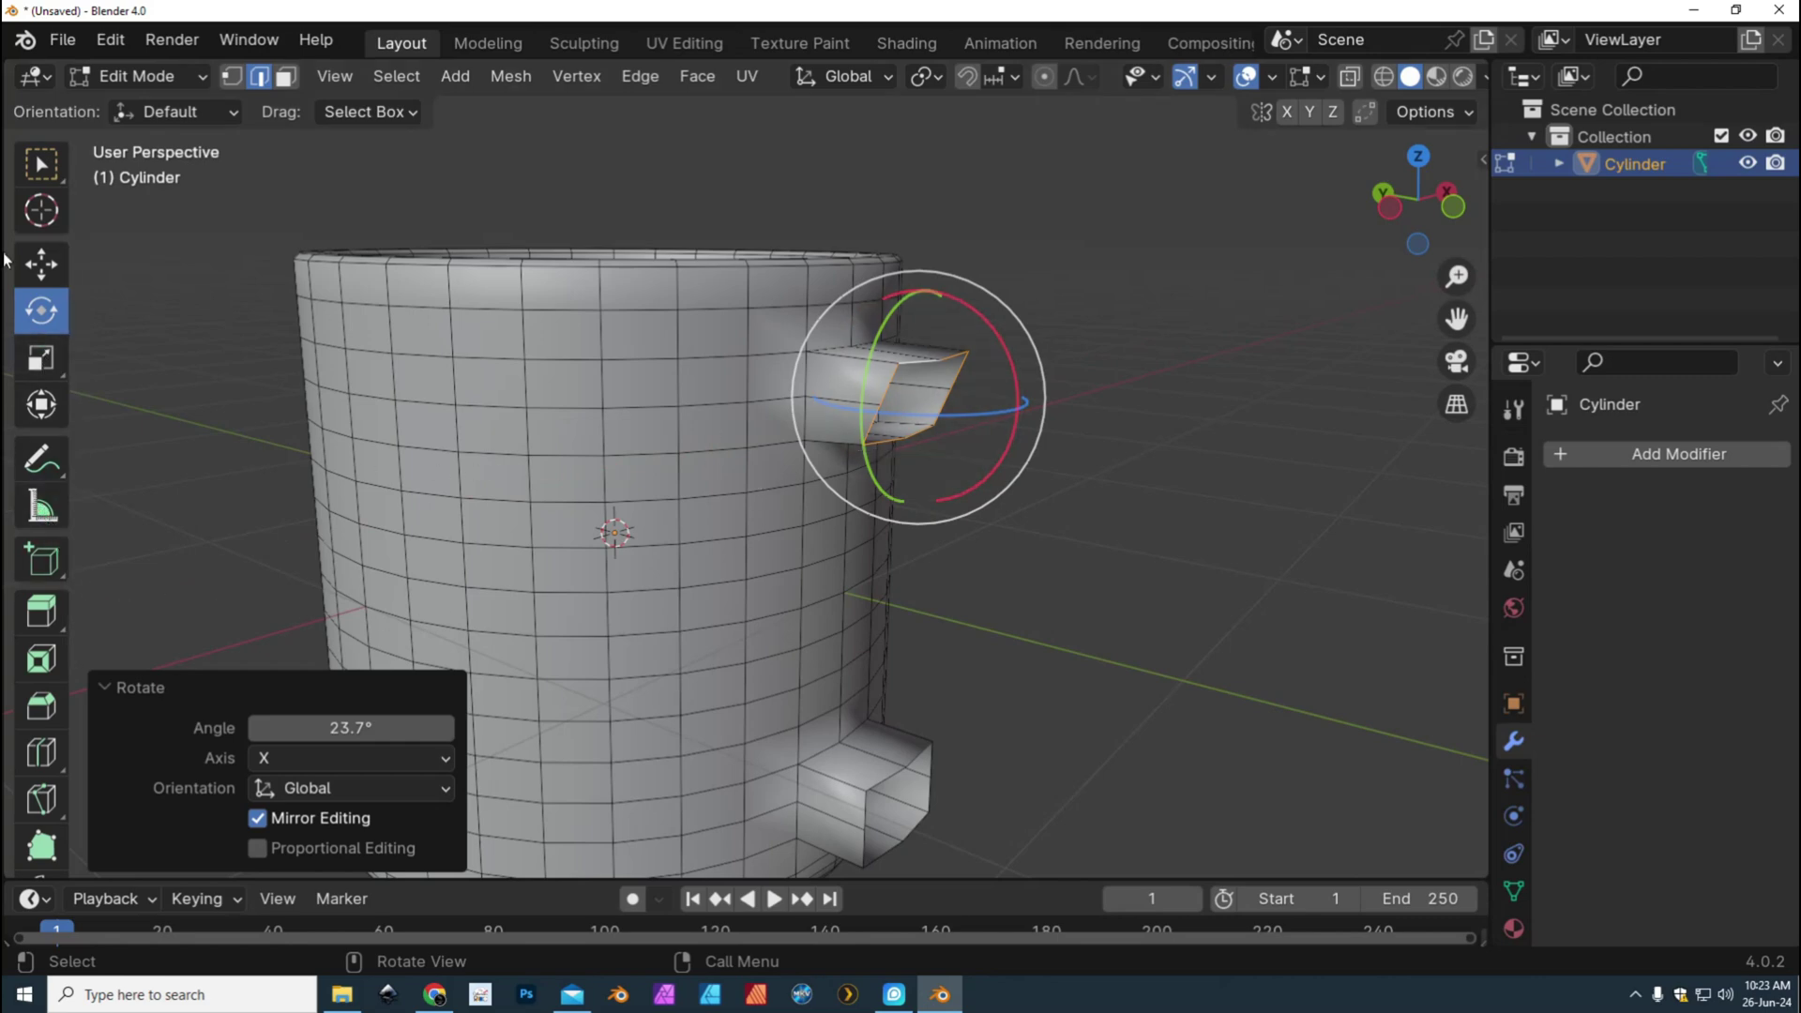
# Move the upper stub's open edge loop down about 0.06 m and about 0.04 m along Y toward the mug
pyautogui.click(41, 264)
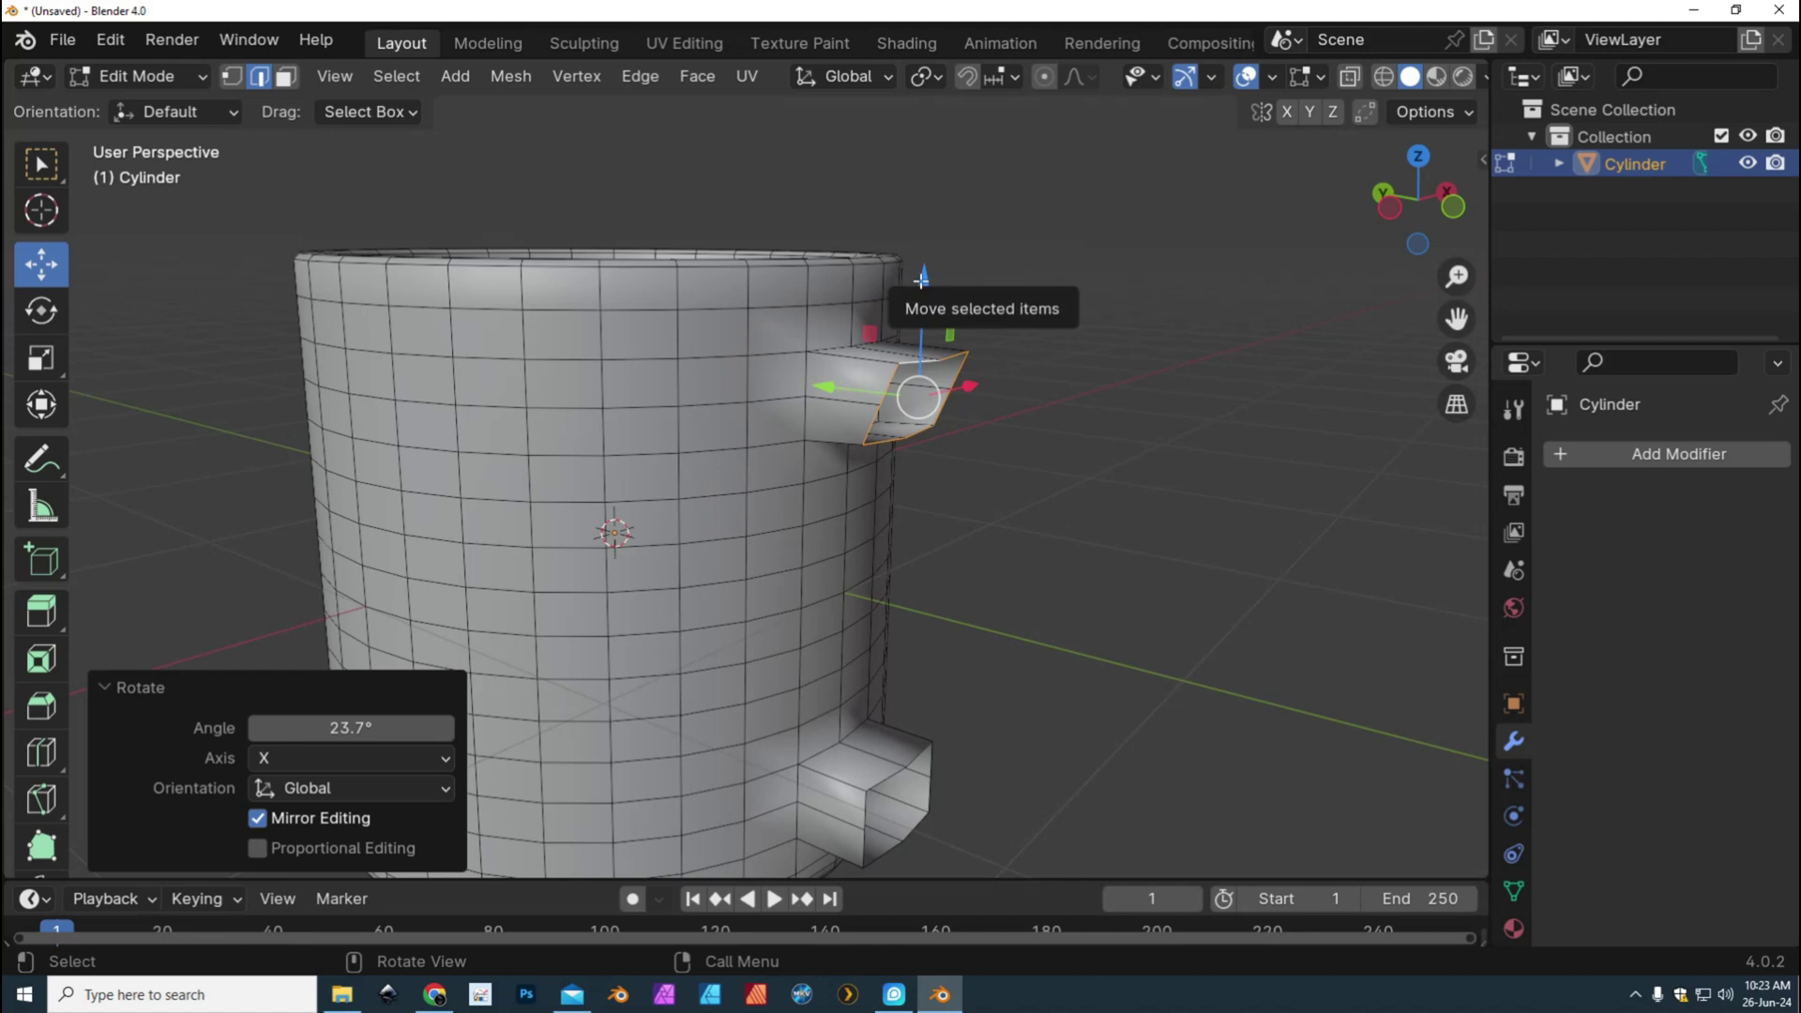
pyautogui.moveTo(923, 284); pyautogui.dragTo(918, 307)
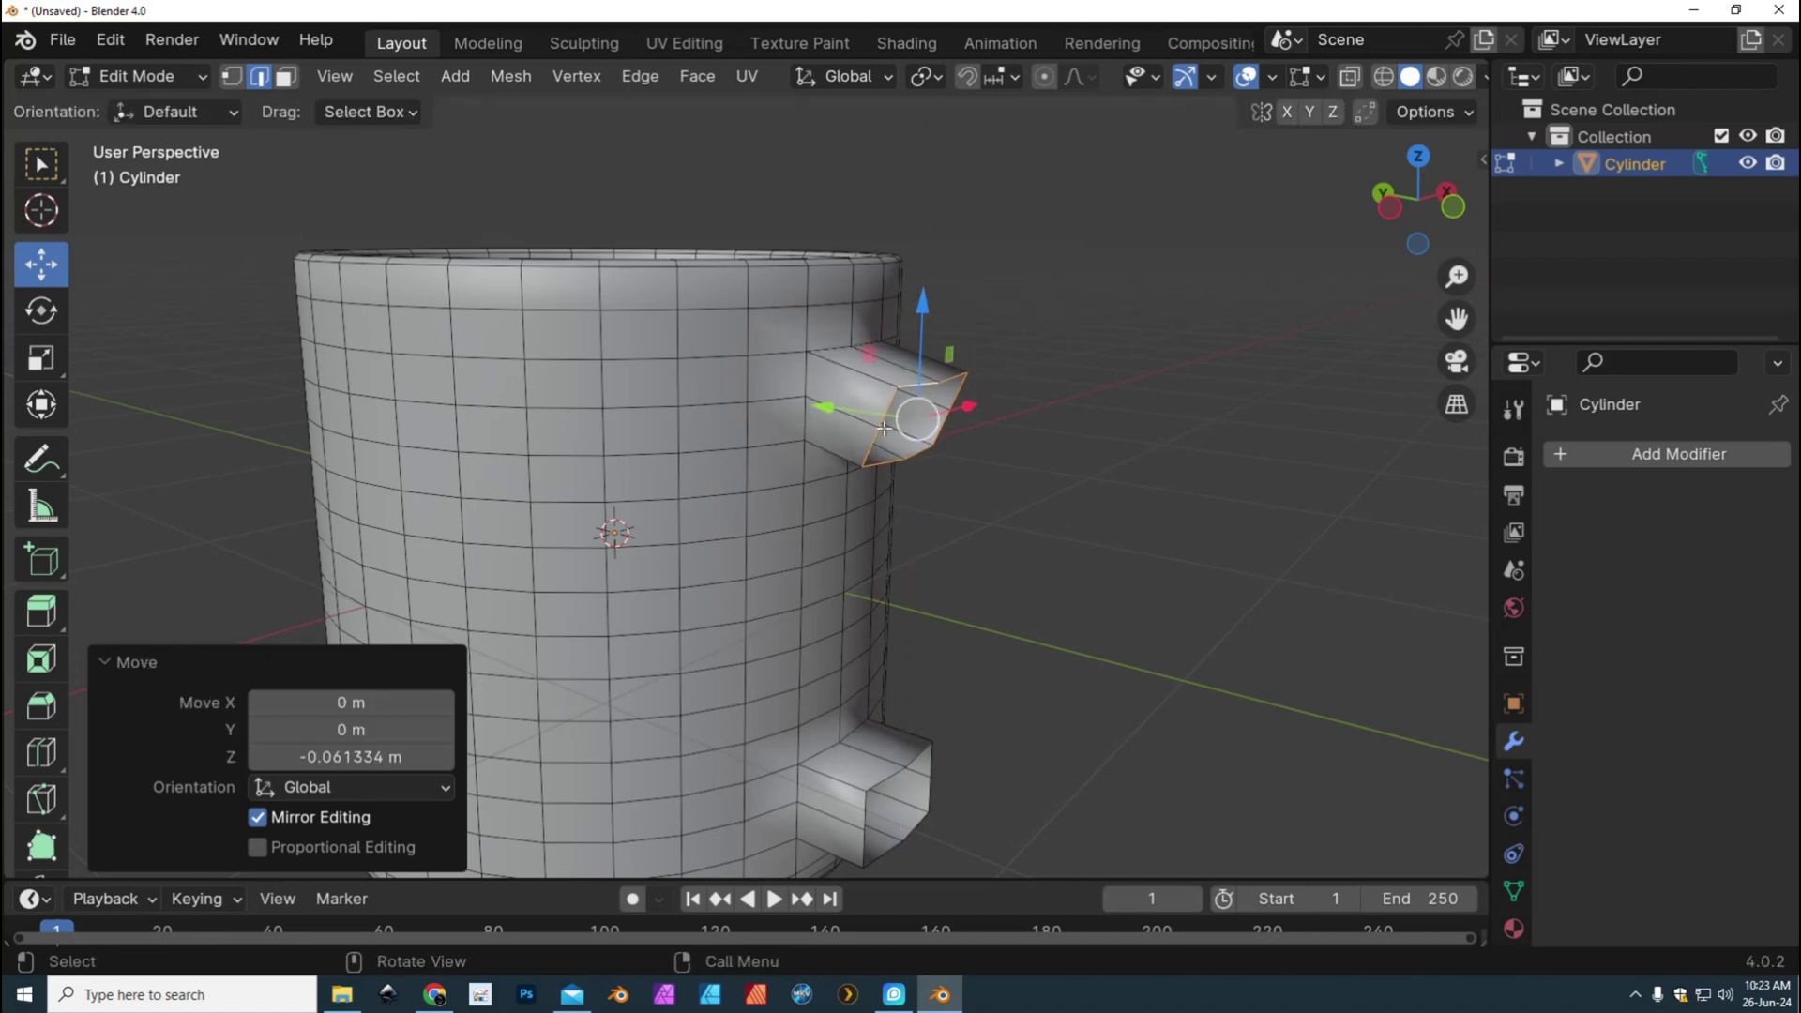
pyautogui.moveTo(820, 408); pyautogui.dragTo(808, 408)
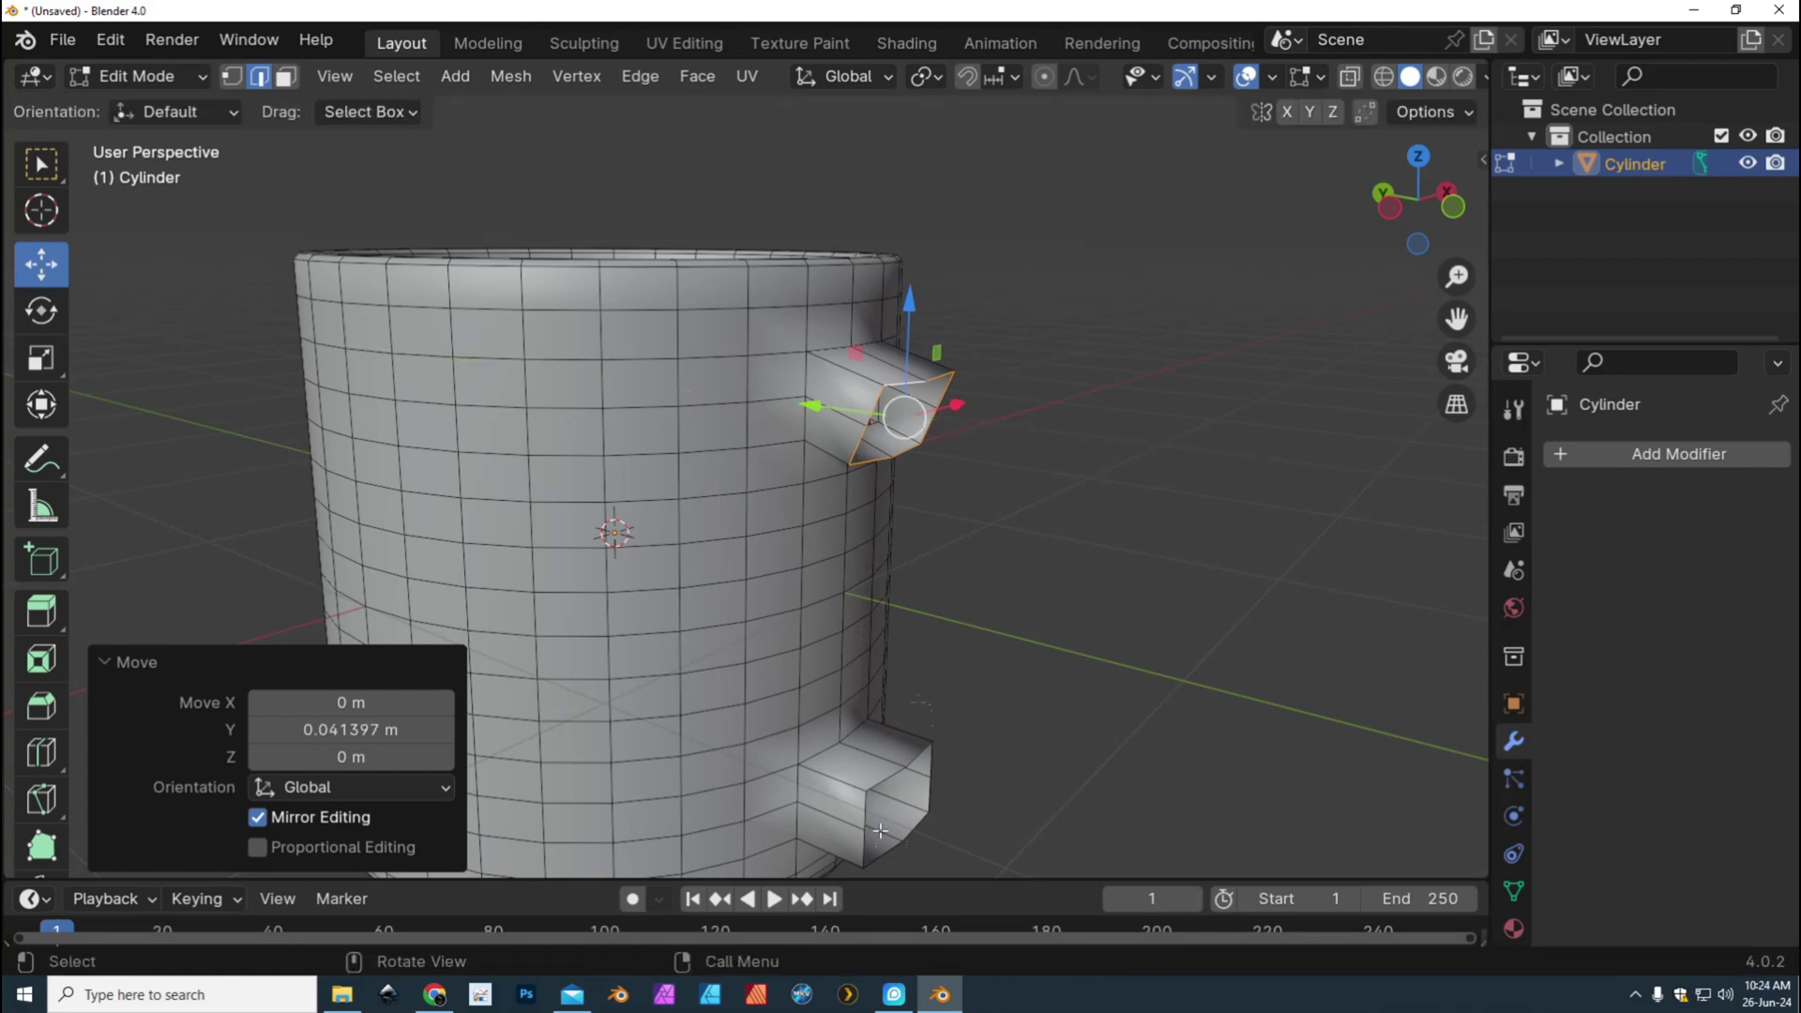
# Rotate the lower stub's open edge loop about -22° around X and raise it about 0.05 m
pyautogui.click(887, 779)
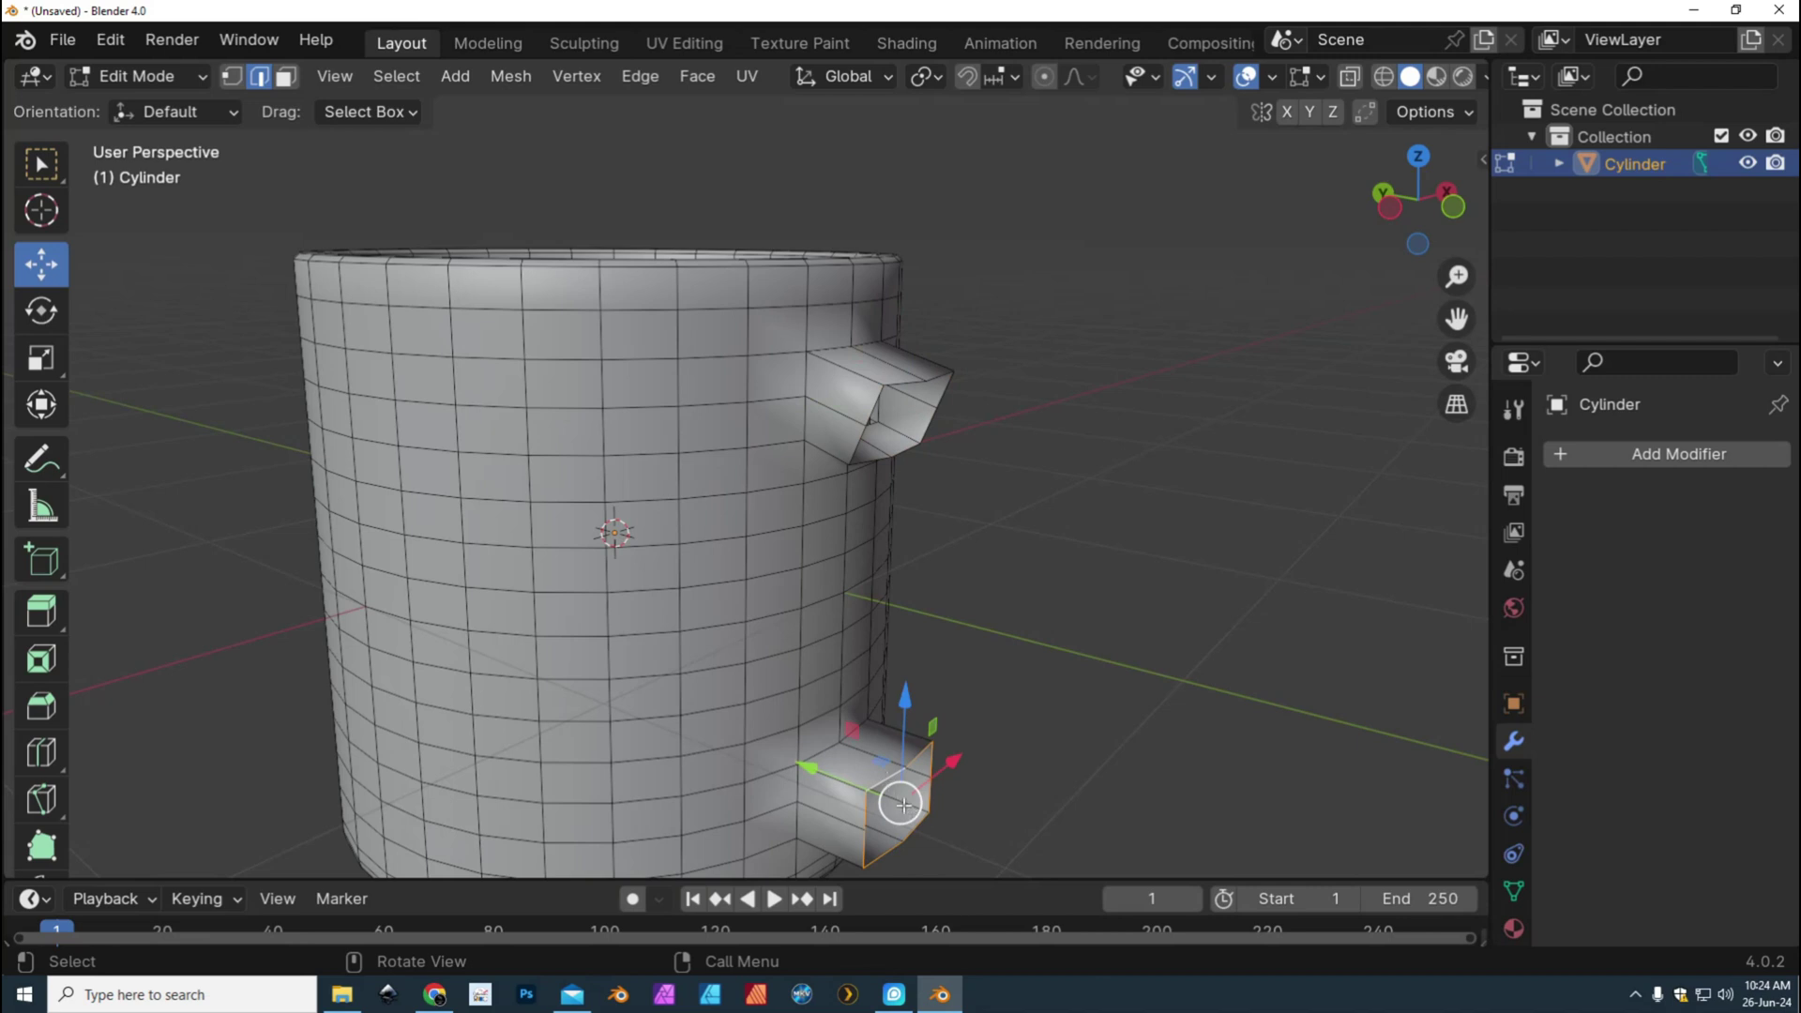
pyautogui.click(41, 309)
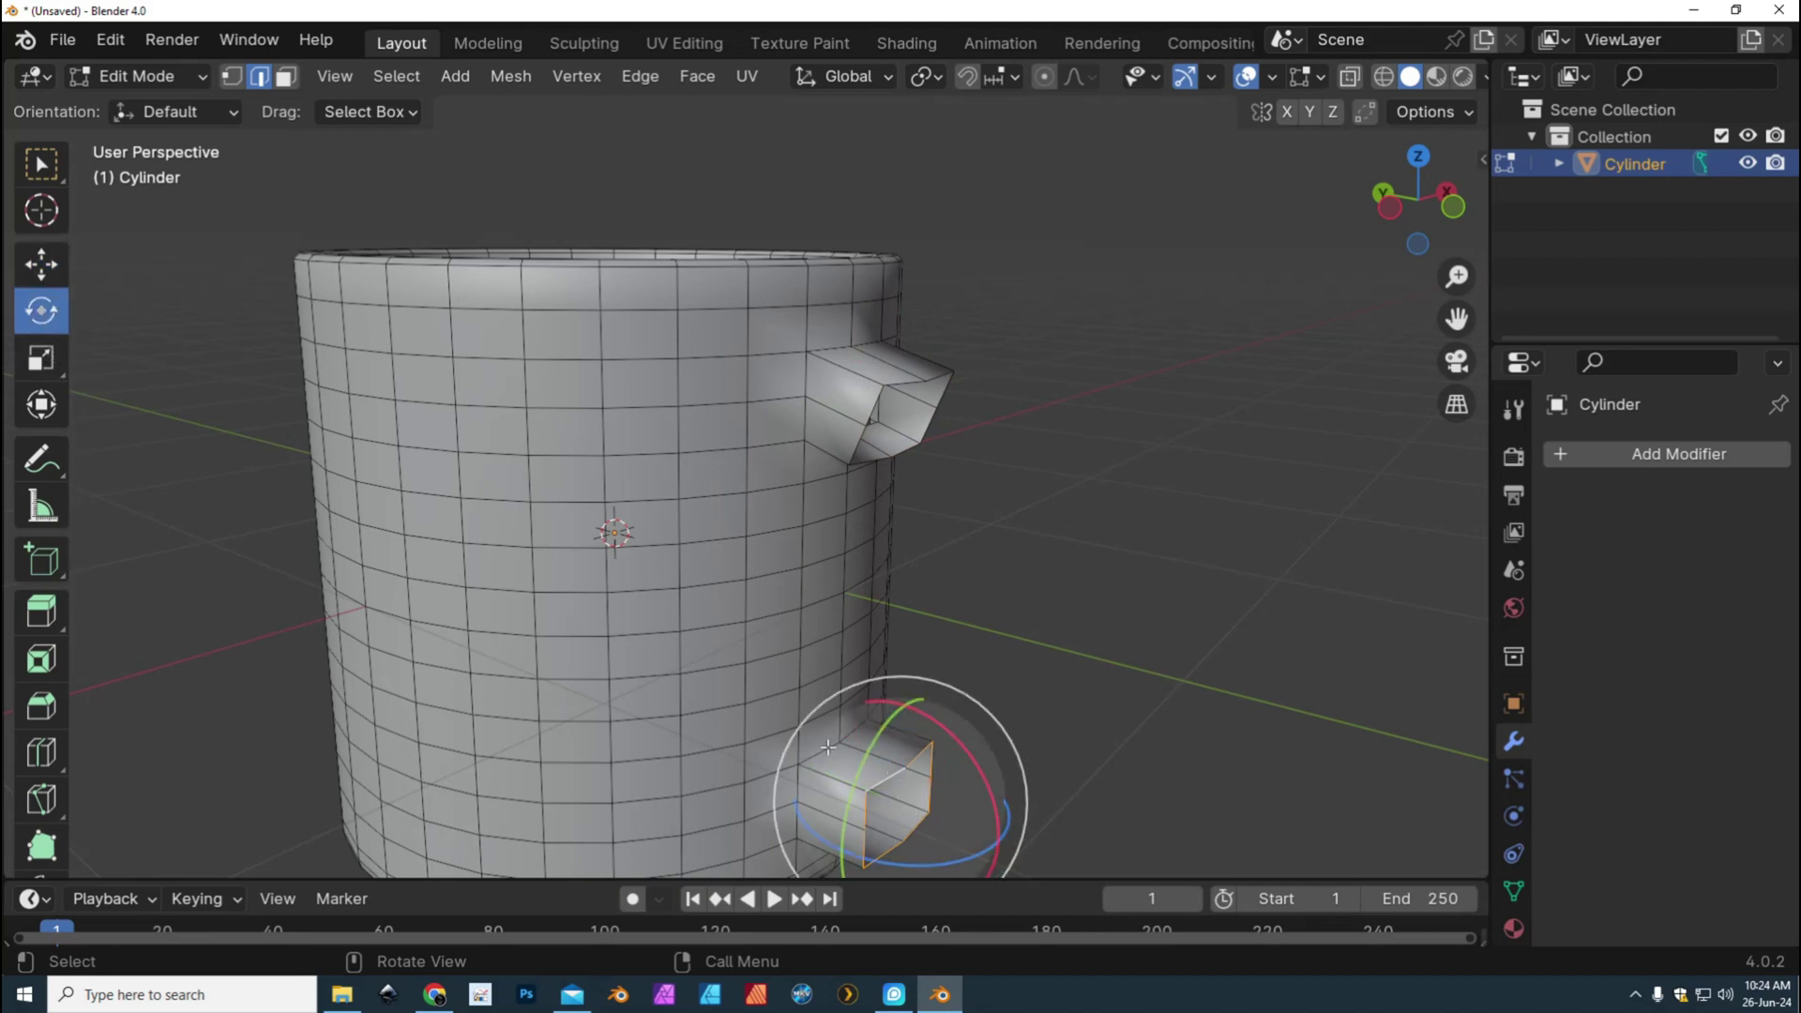
pyautogui.moveTo(976, 769); pyautogui.dragTo(949, 754)
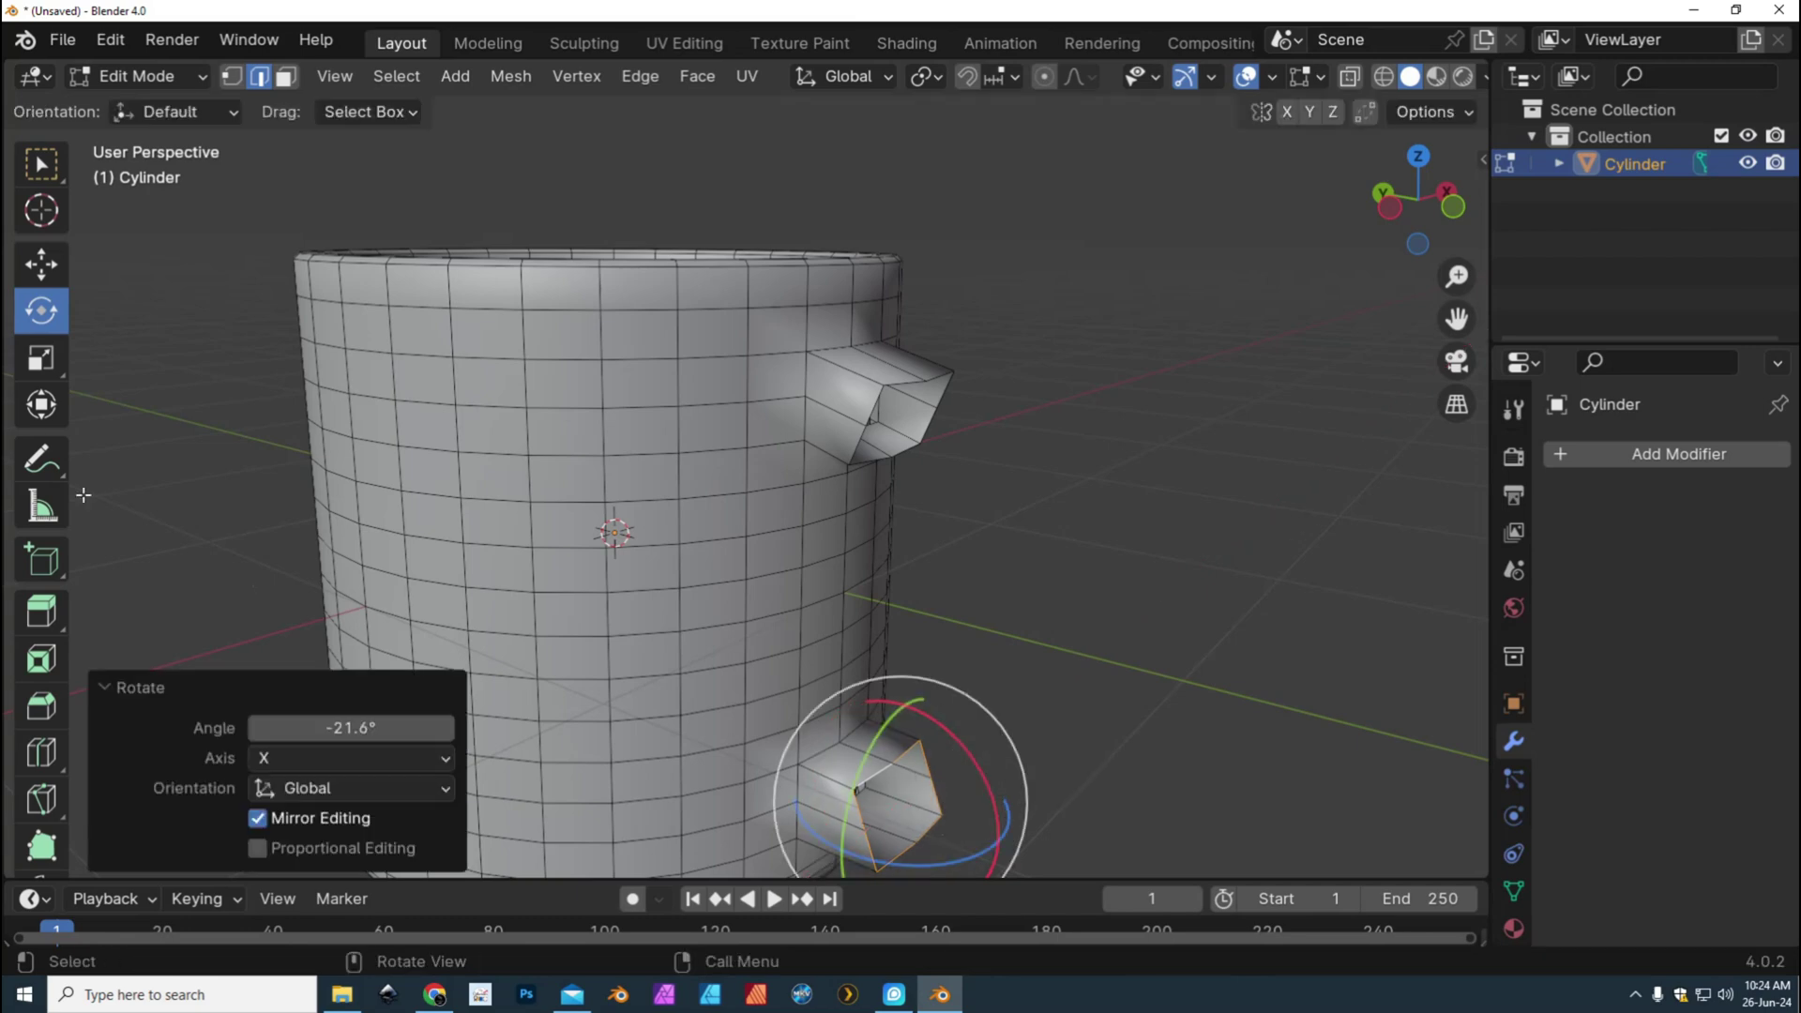
pyautogui.click(42, 268)
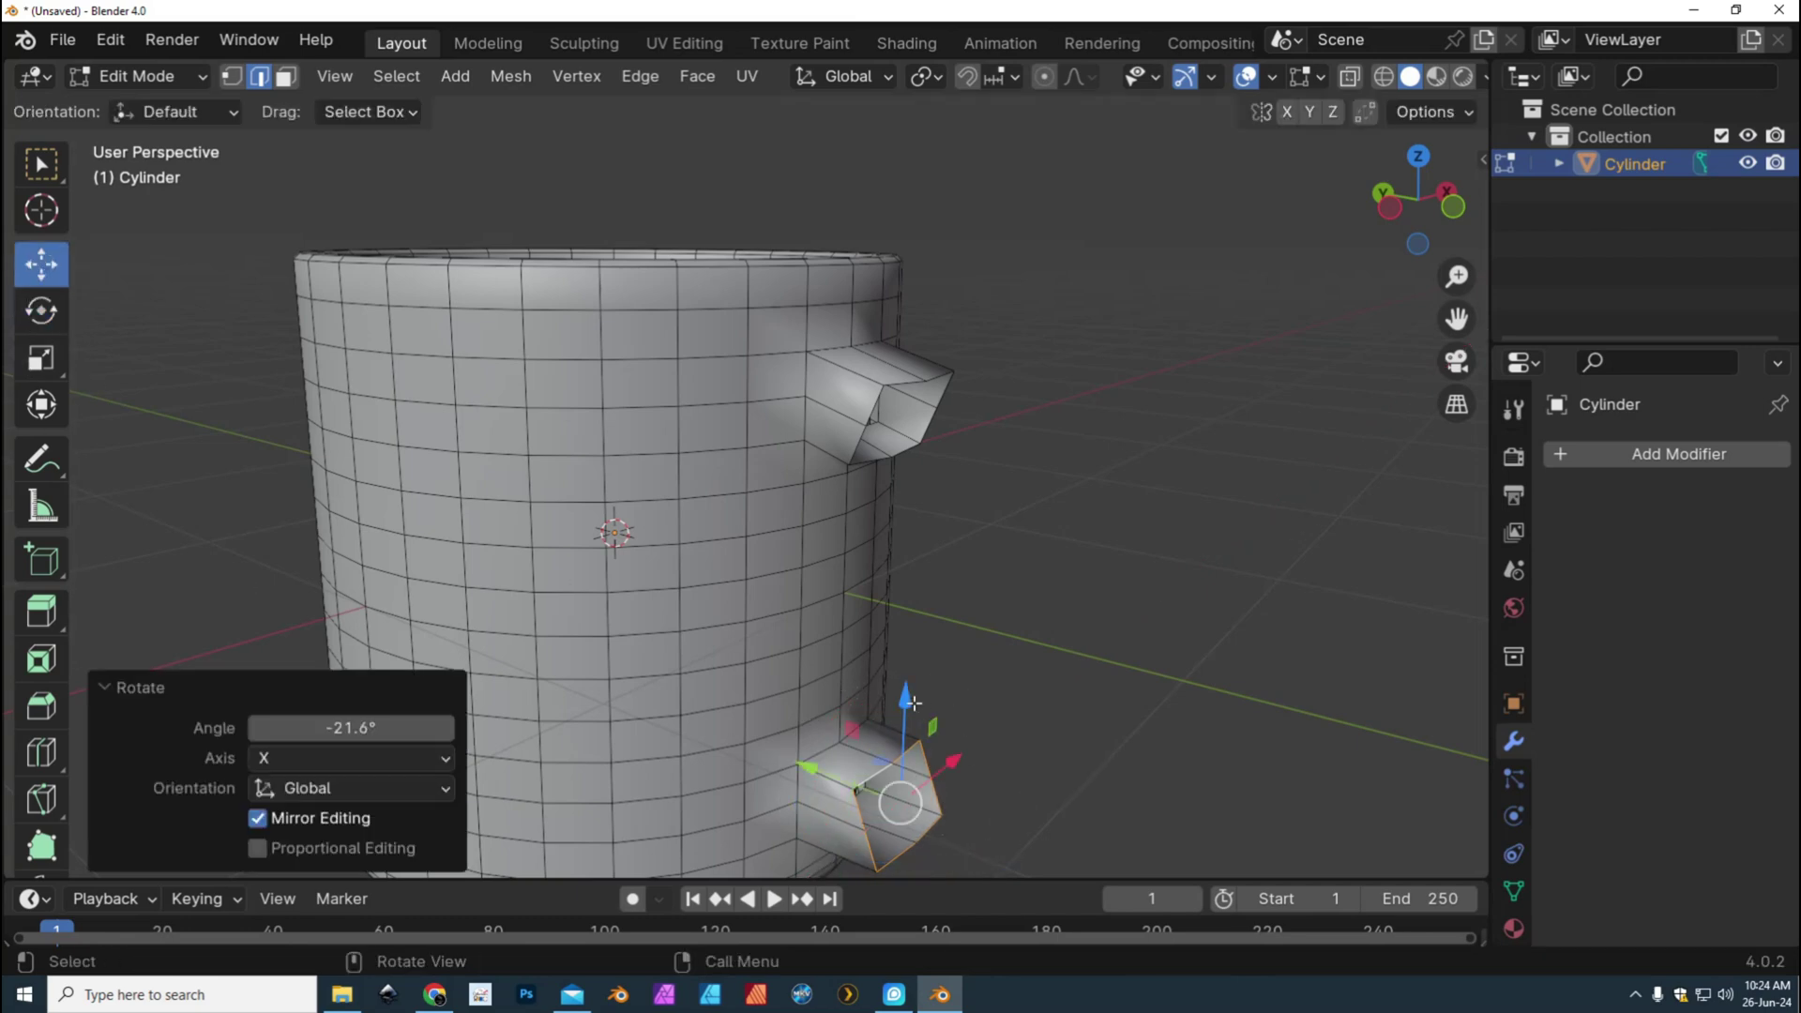
pyautogui.moveTo(905, 704); pyautogui.dragTo(906, 682)
pyautogui.scroll(-2, 970, 686)
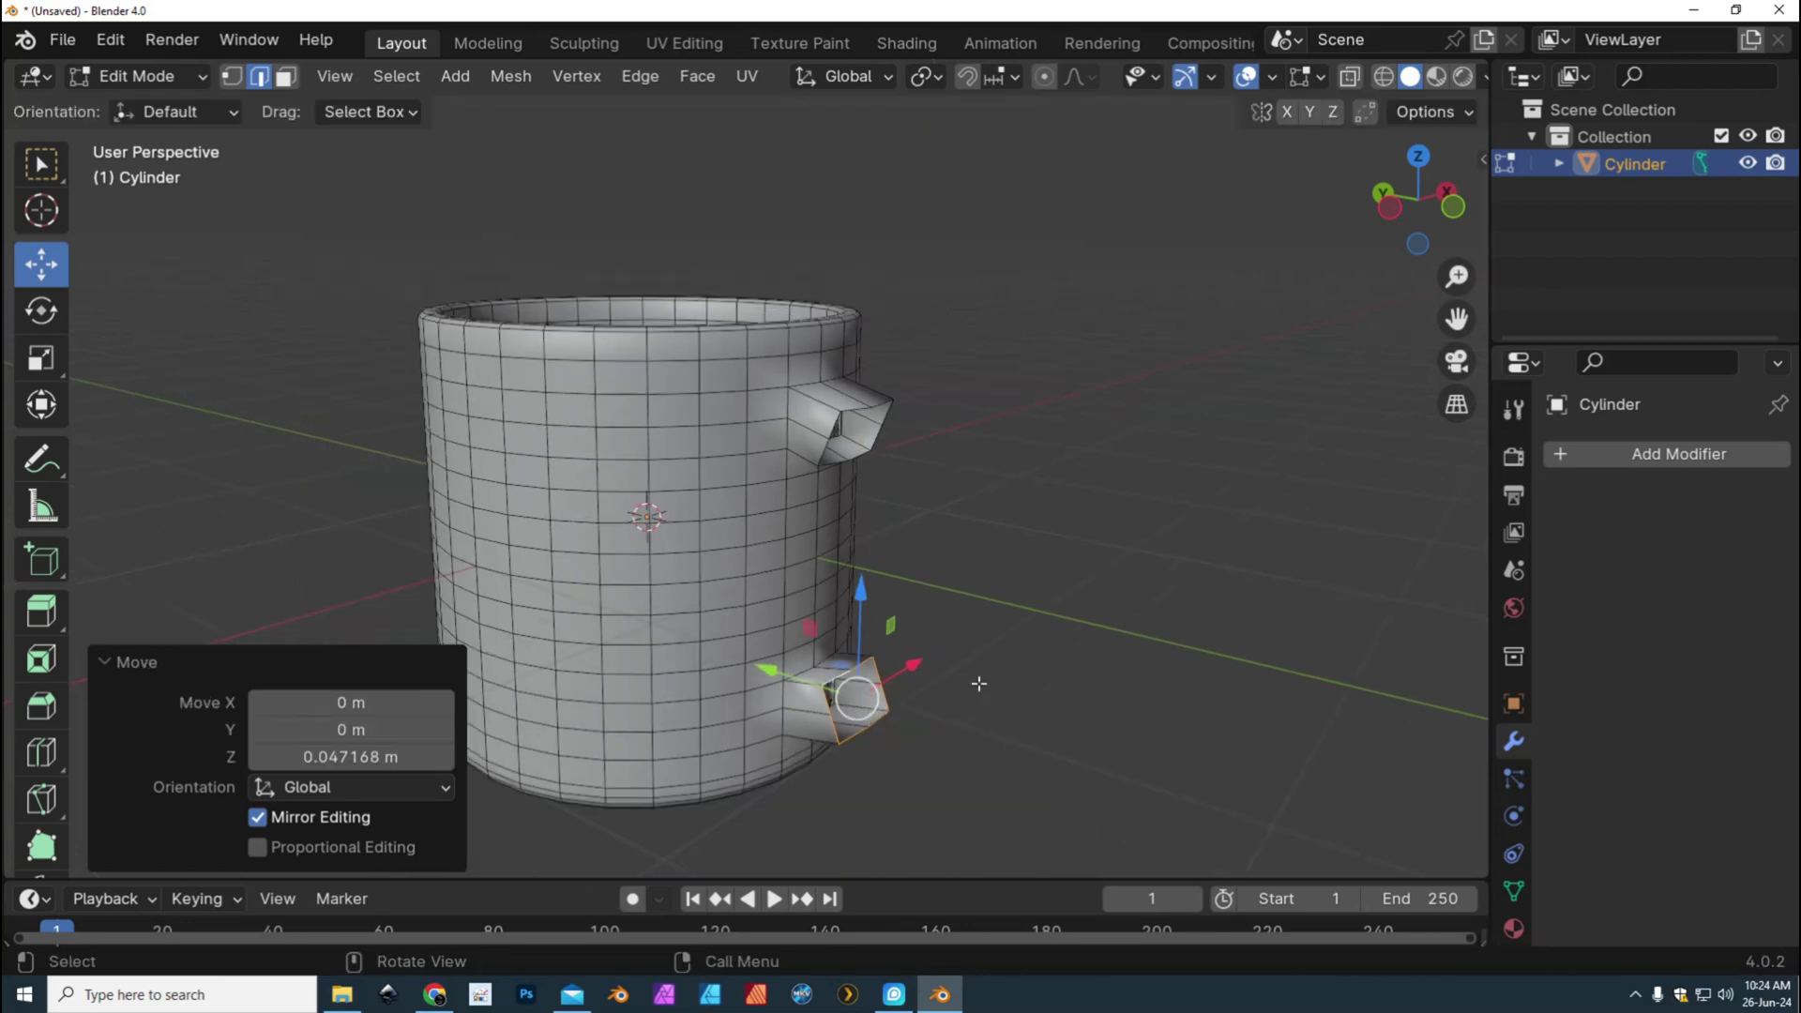
# Bridge the open edge loops of both stubs into a curved handle with 7 cuts
pyautogui.scroll(1, 978, 691)
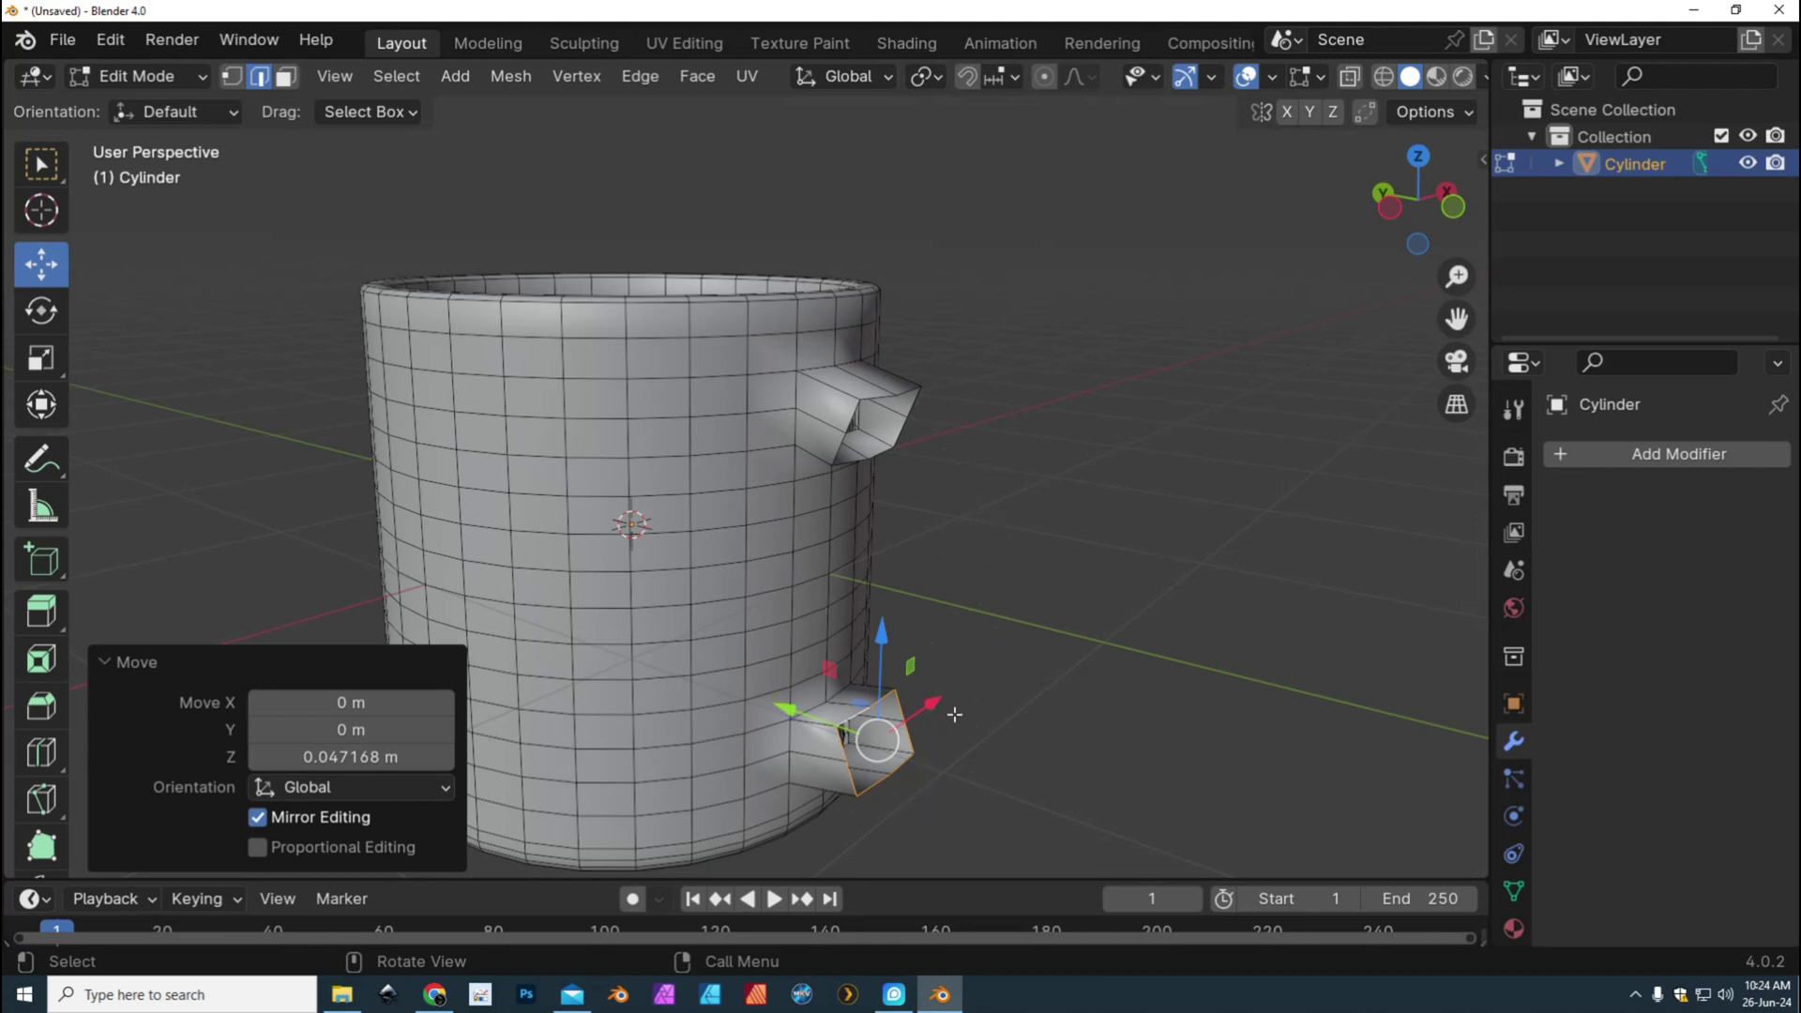
pyautogui.keyDown('shift'); pyautogui.click(882, 398); pyautogui.keyUp('shift')
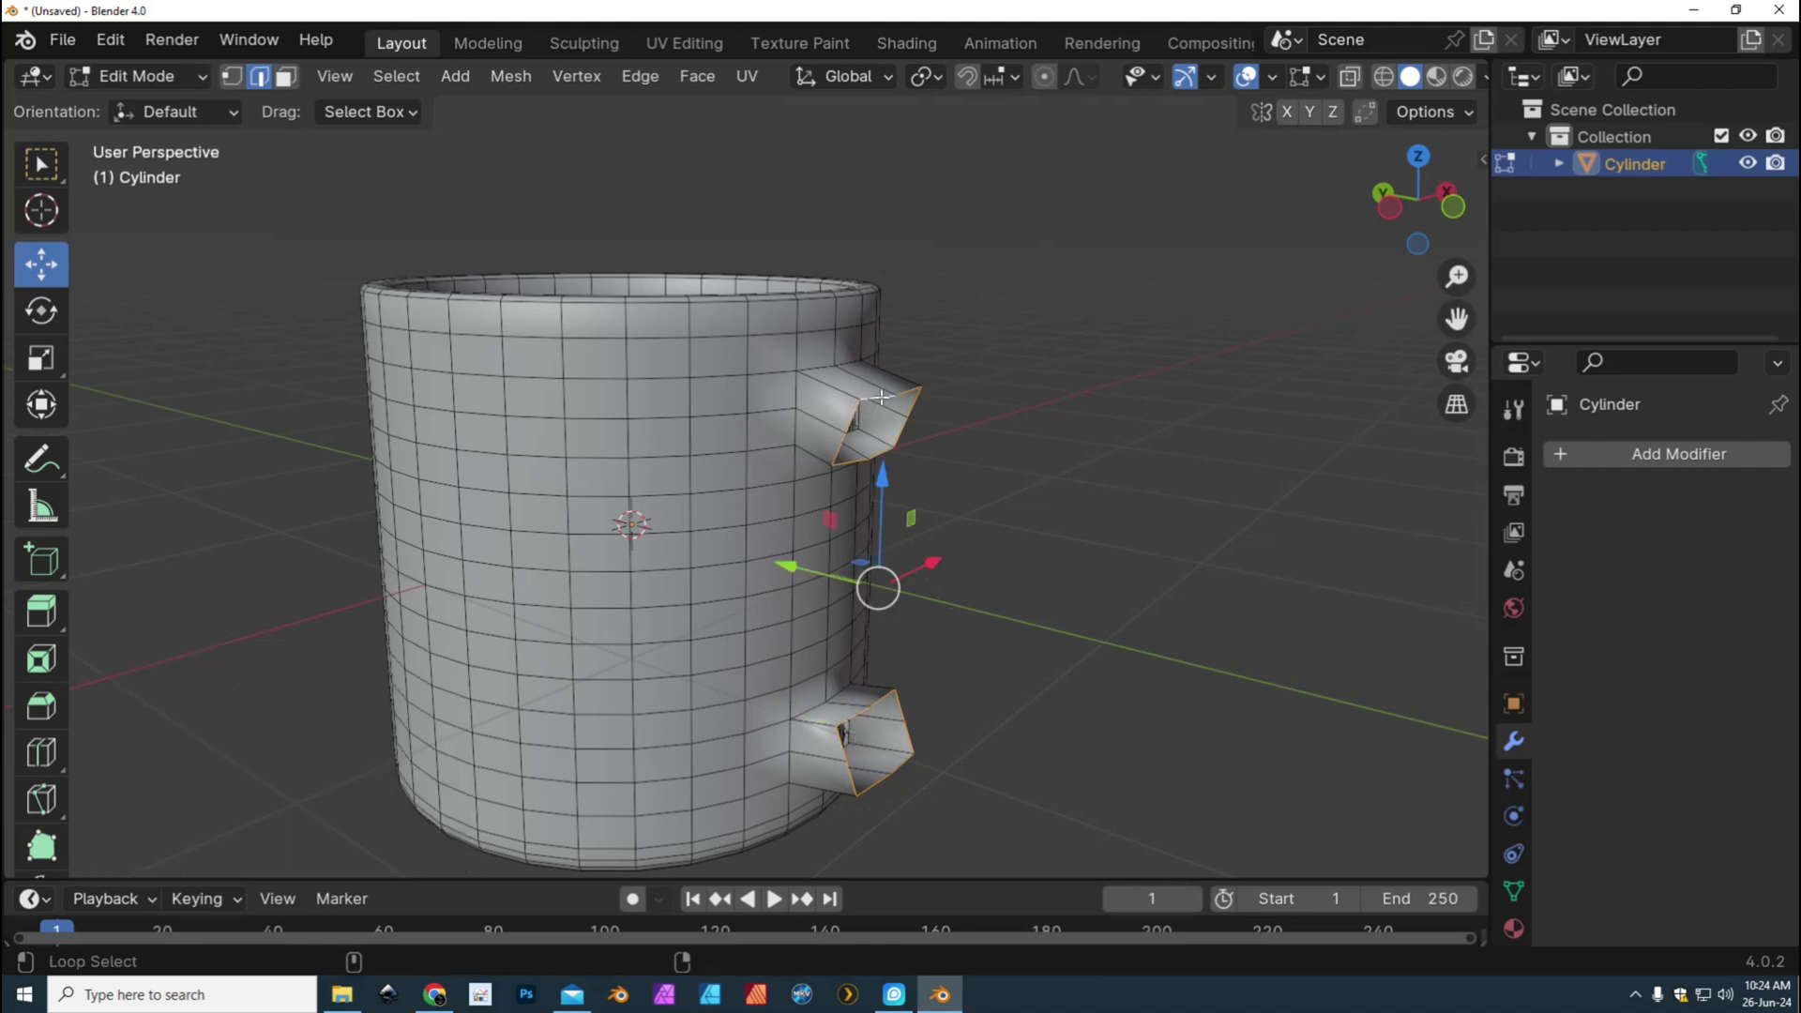
pyautogui.hotkey('ctrl', 'e')
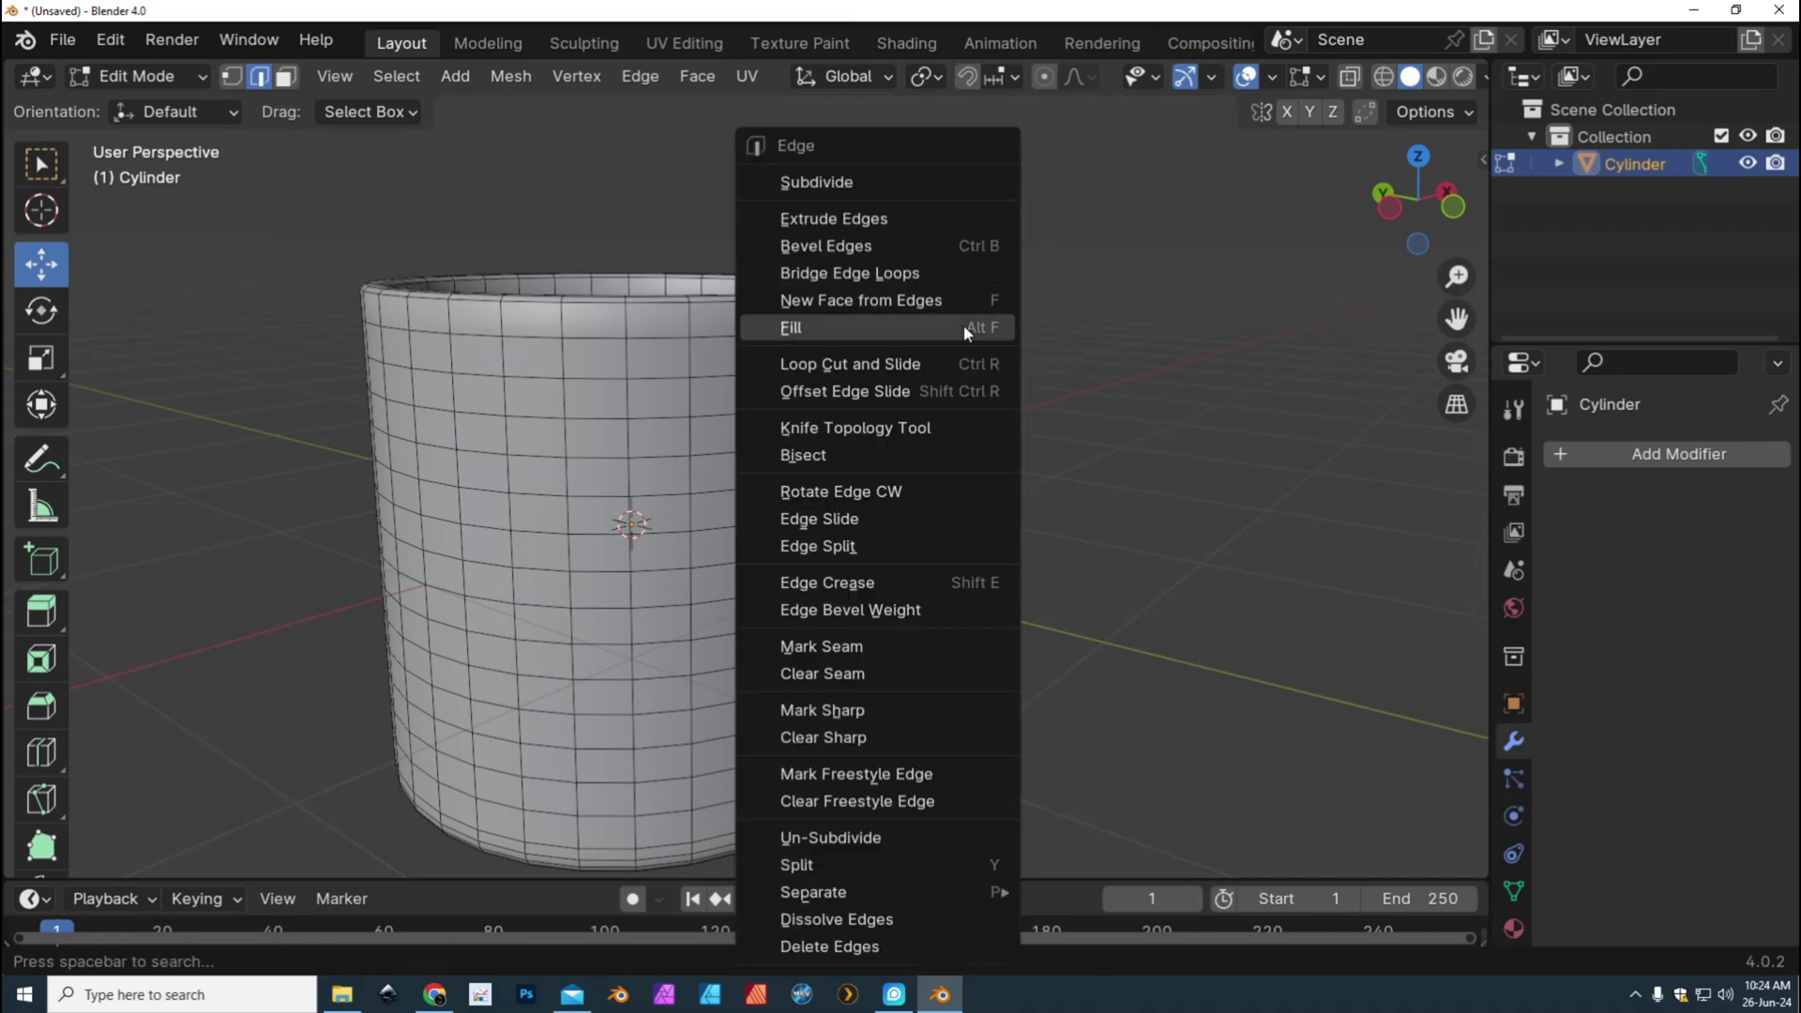
pyautogui.click(903, 278)
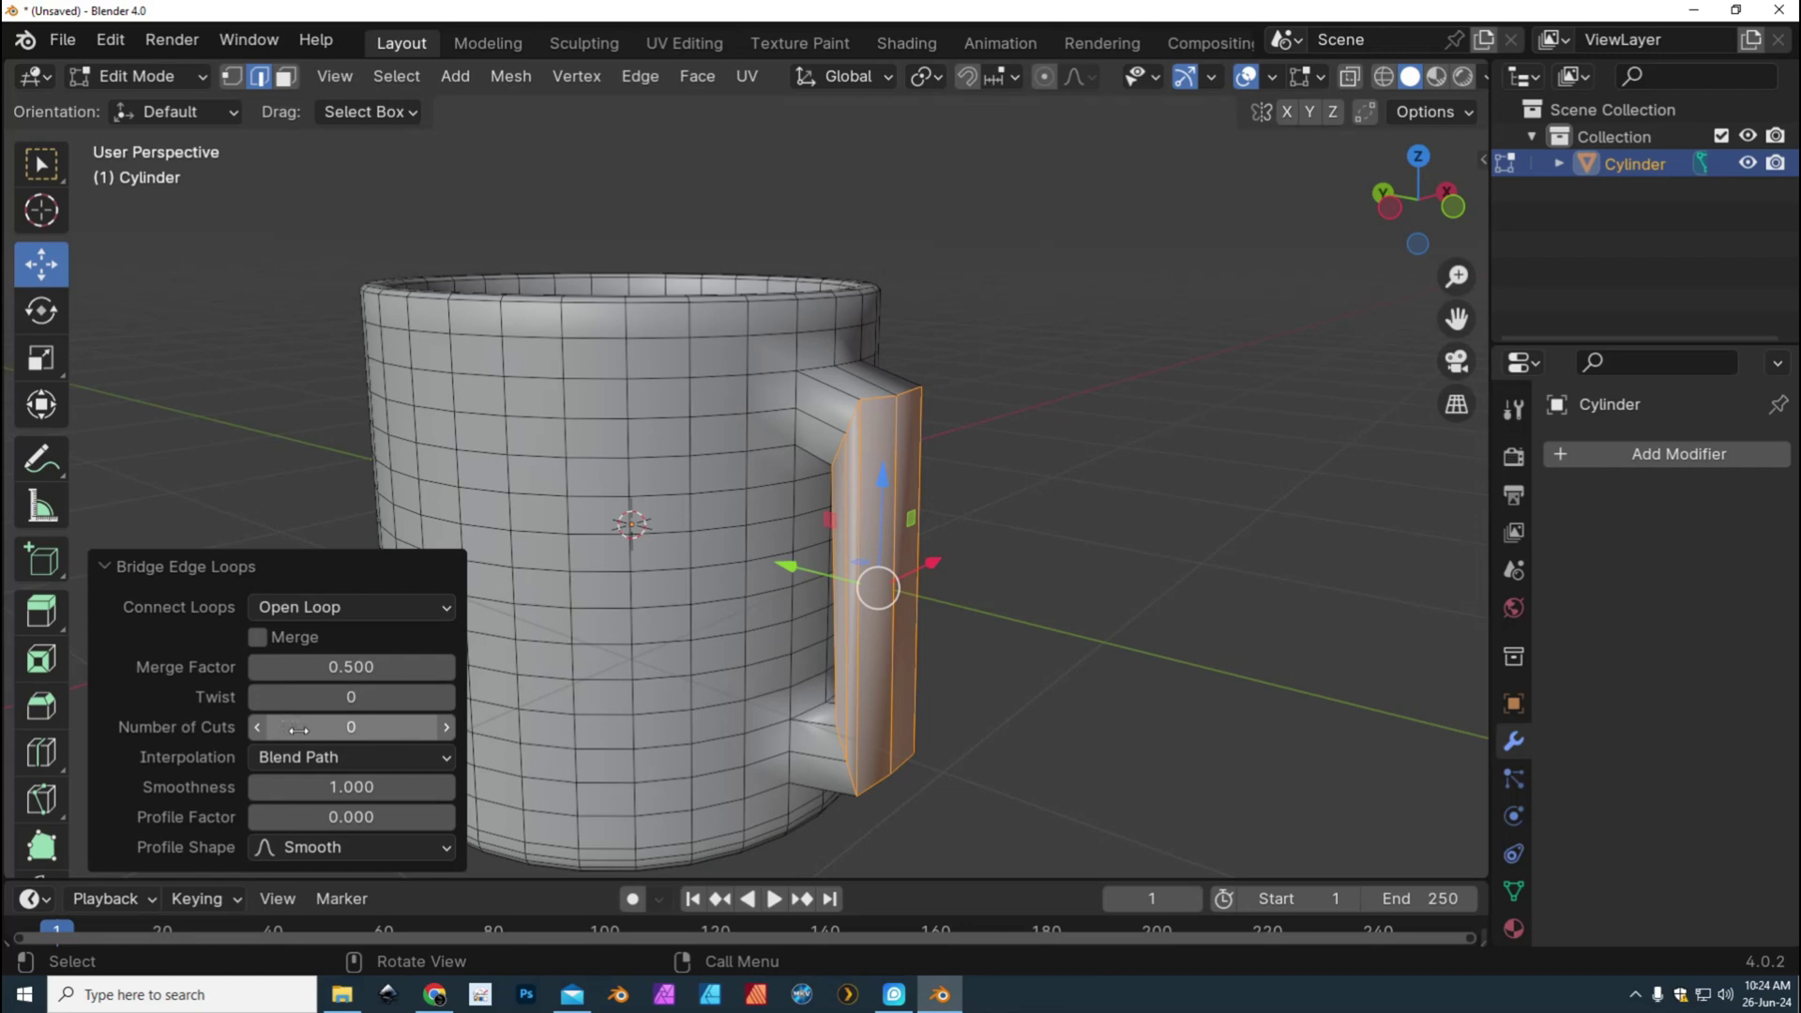
pyautogui.moveTo(312, 729); pyautogui.dragTo(392, 729)
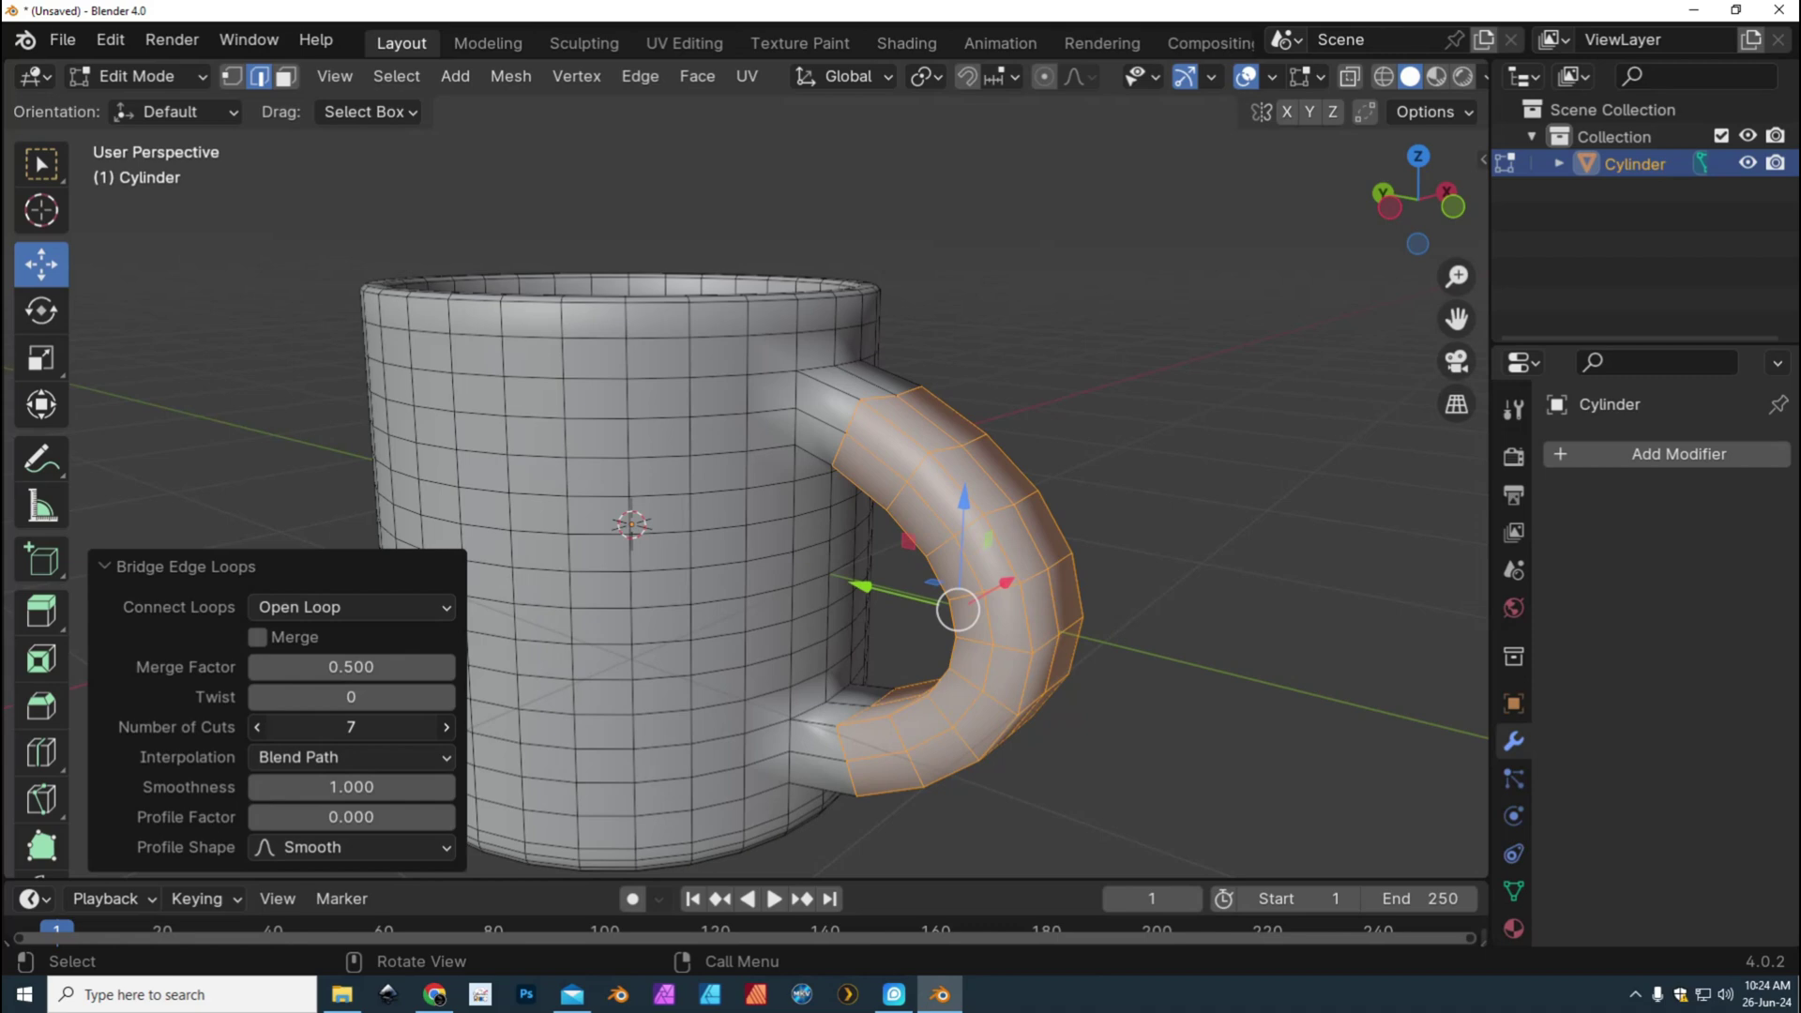
pyautogui.click(1140, 375)
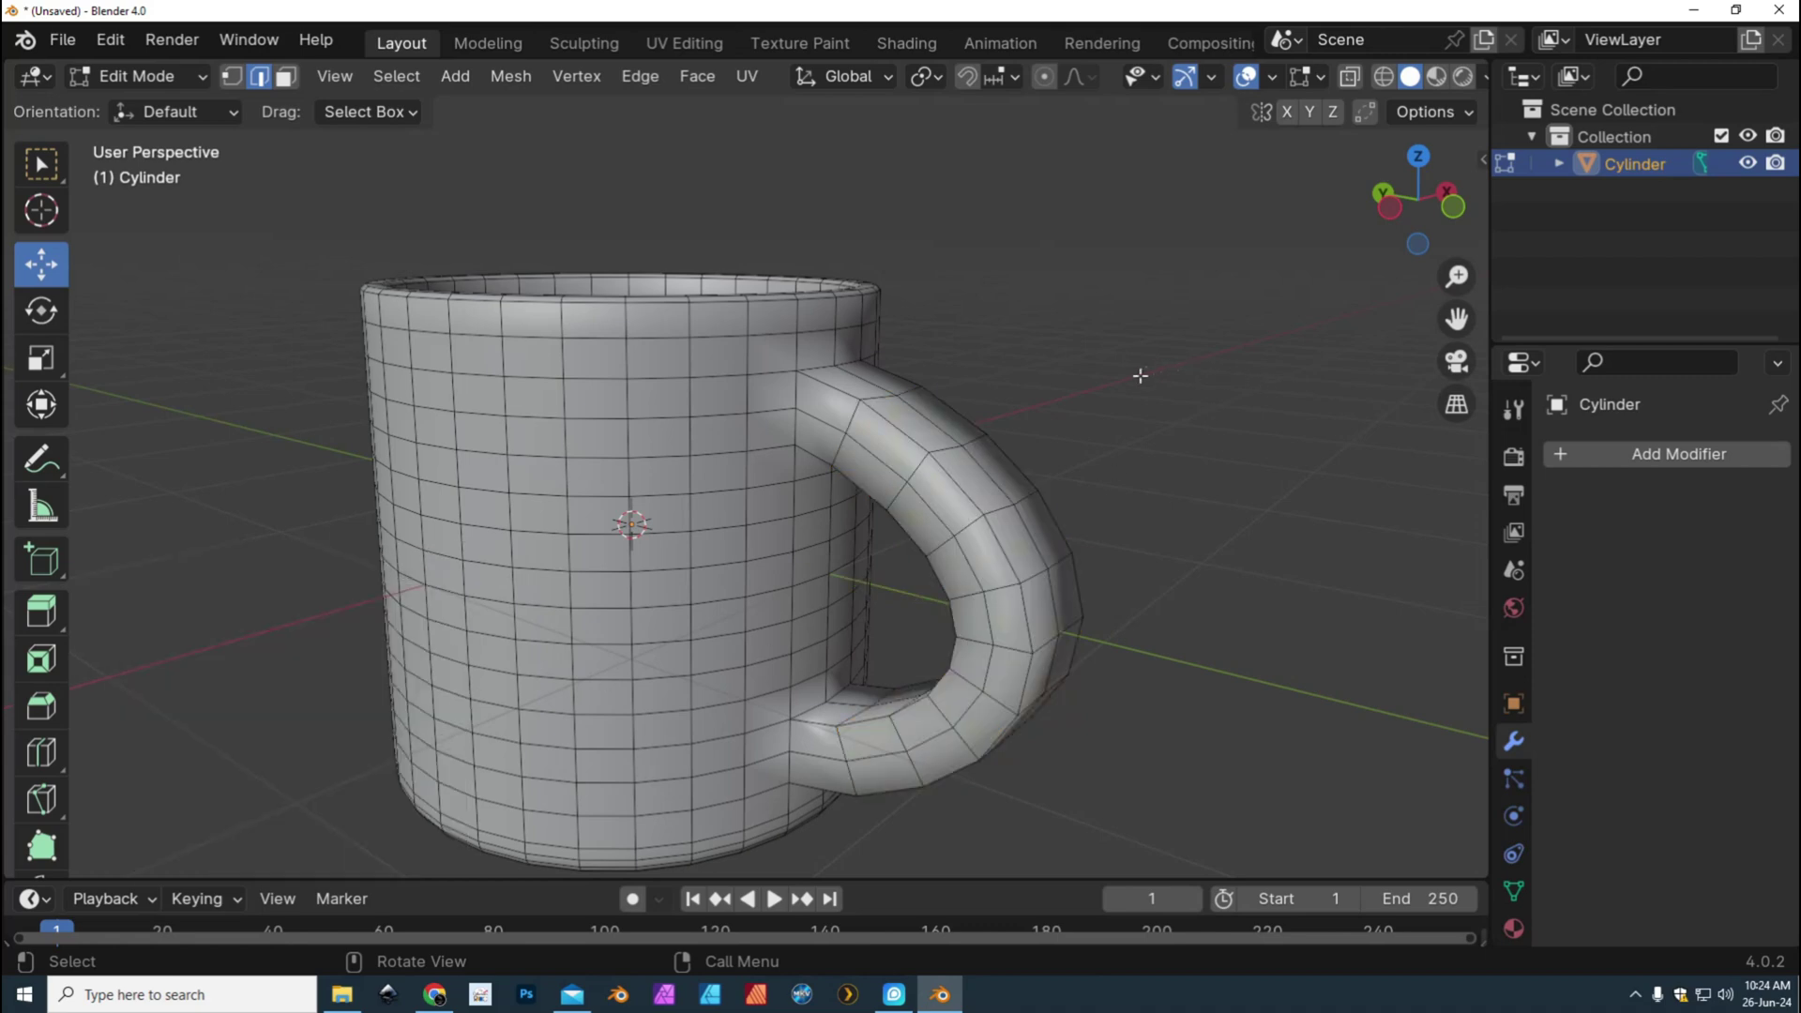
# Show the mug in the right orthographic view and switch to vertex selection
pyautogui.moveTo(1090, 503); pyautogui.dragTo(1090, 504, button='middle')
pyautogui.scroll(-5, 1089, 504)
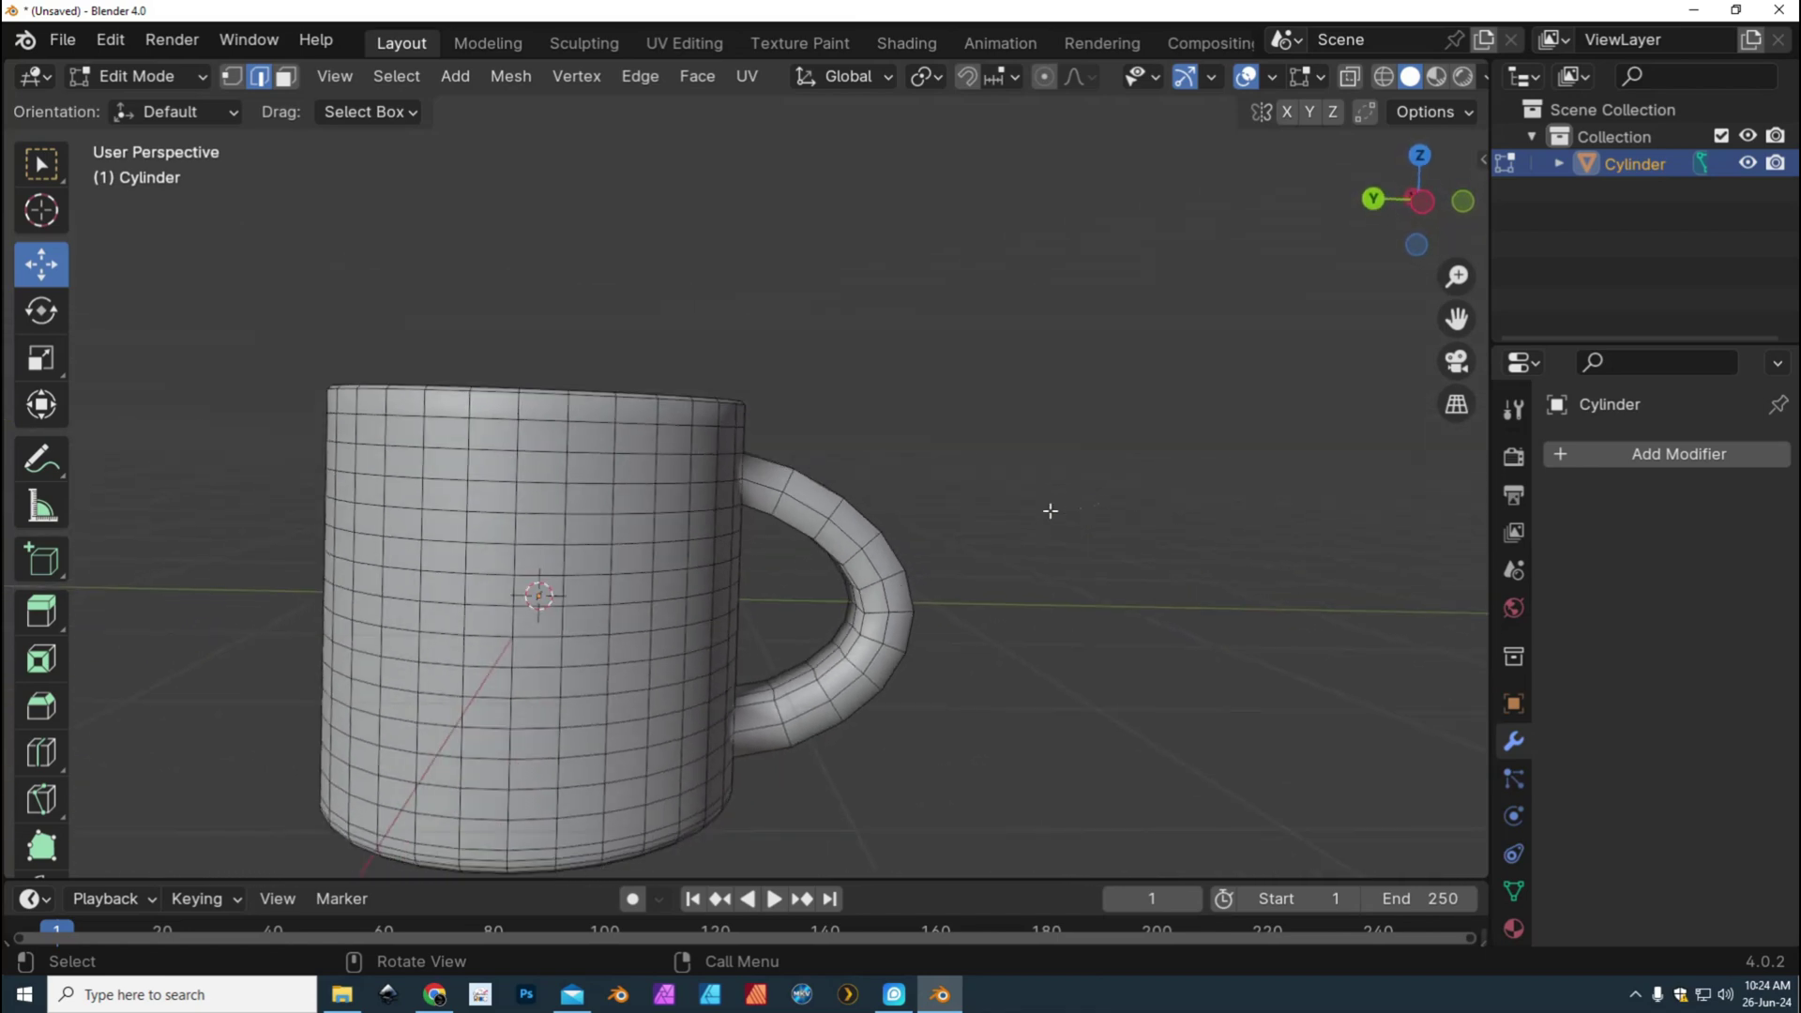
pyautogui.press('KP_1')
pyautogui.press('KP_3')
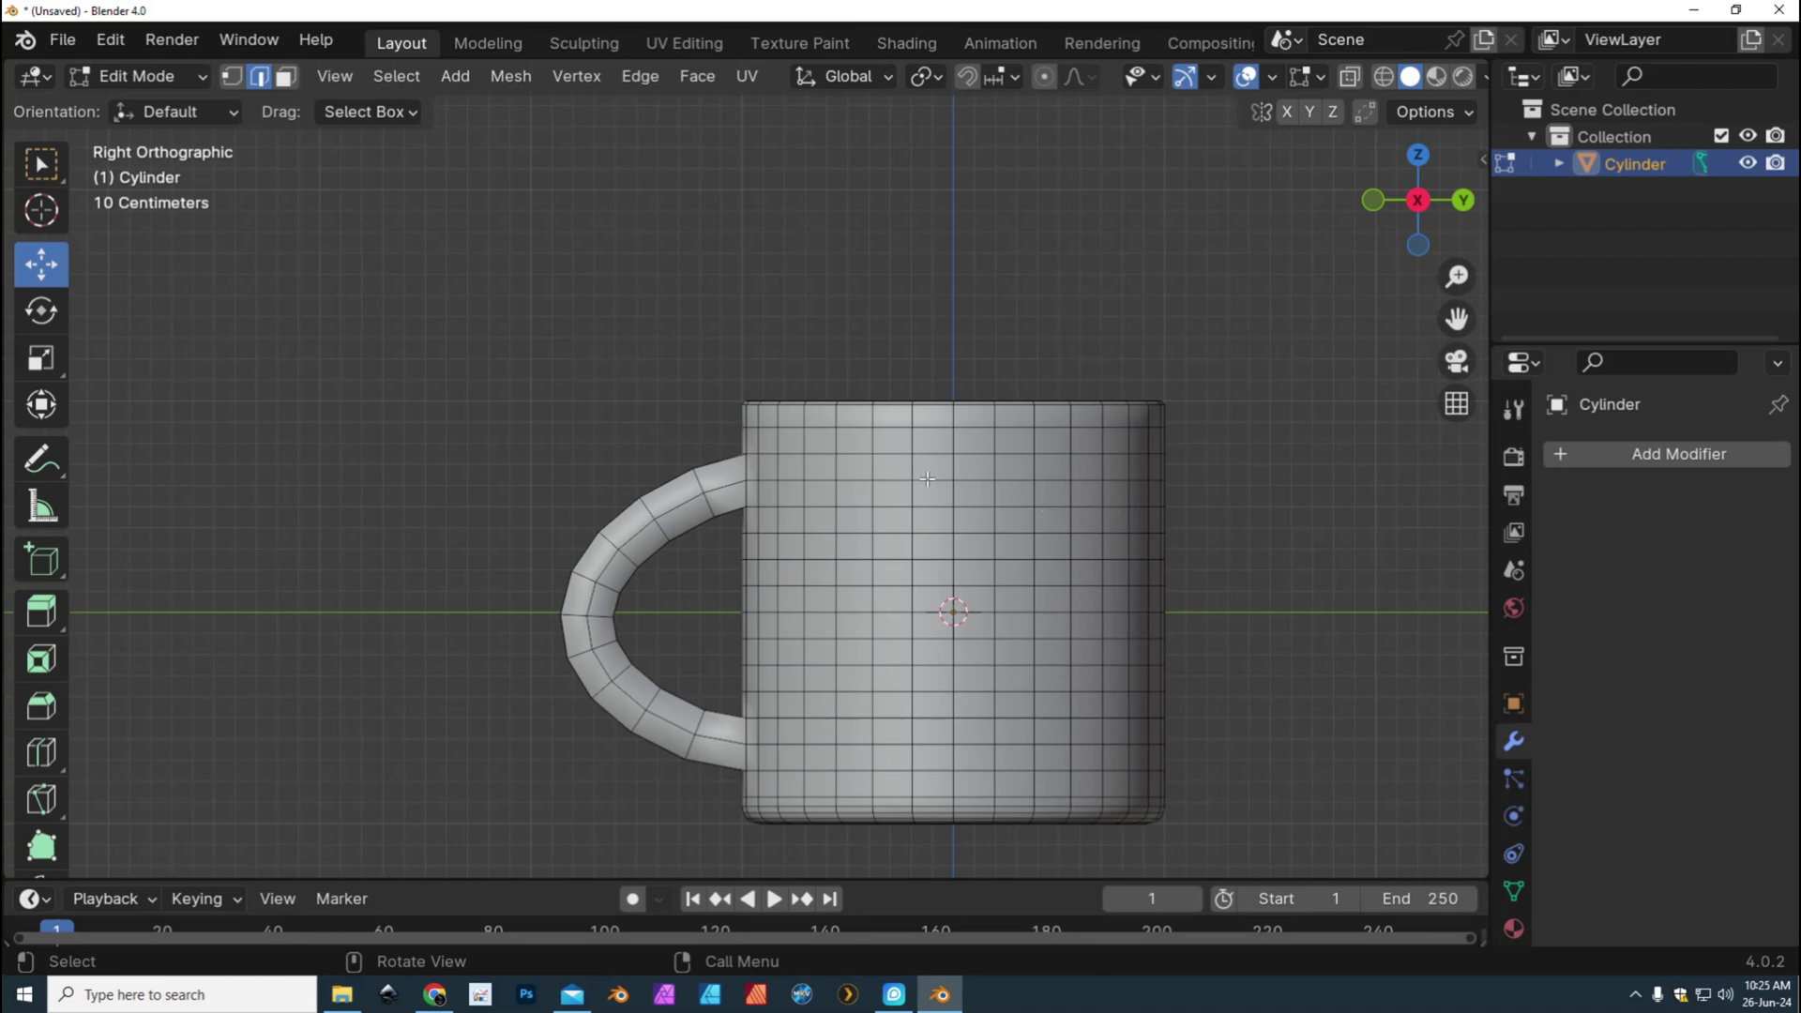
pyautogui.click(232, 77)
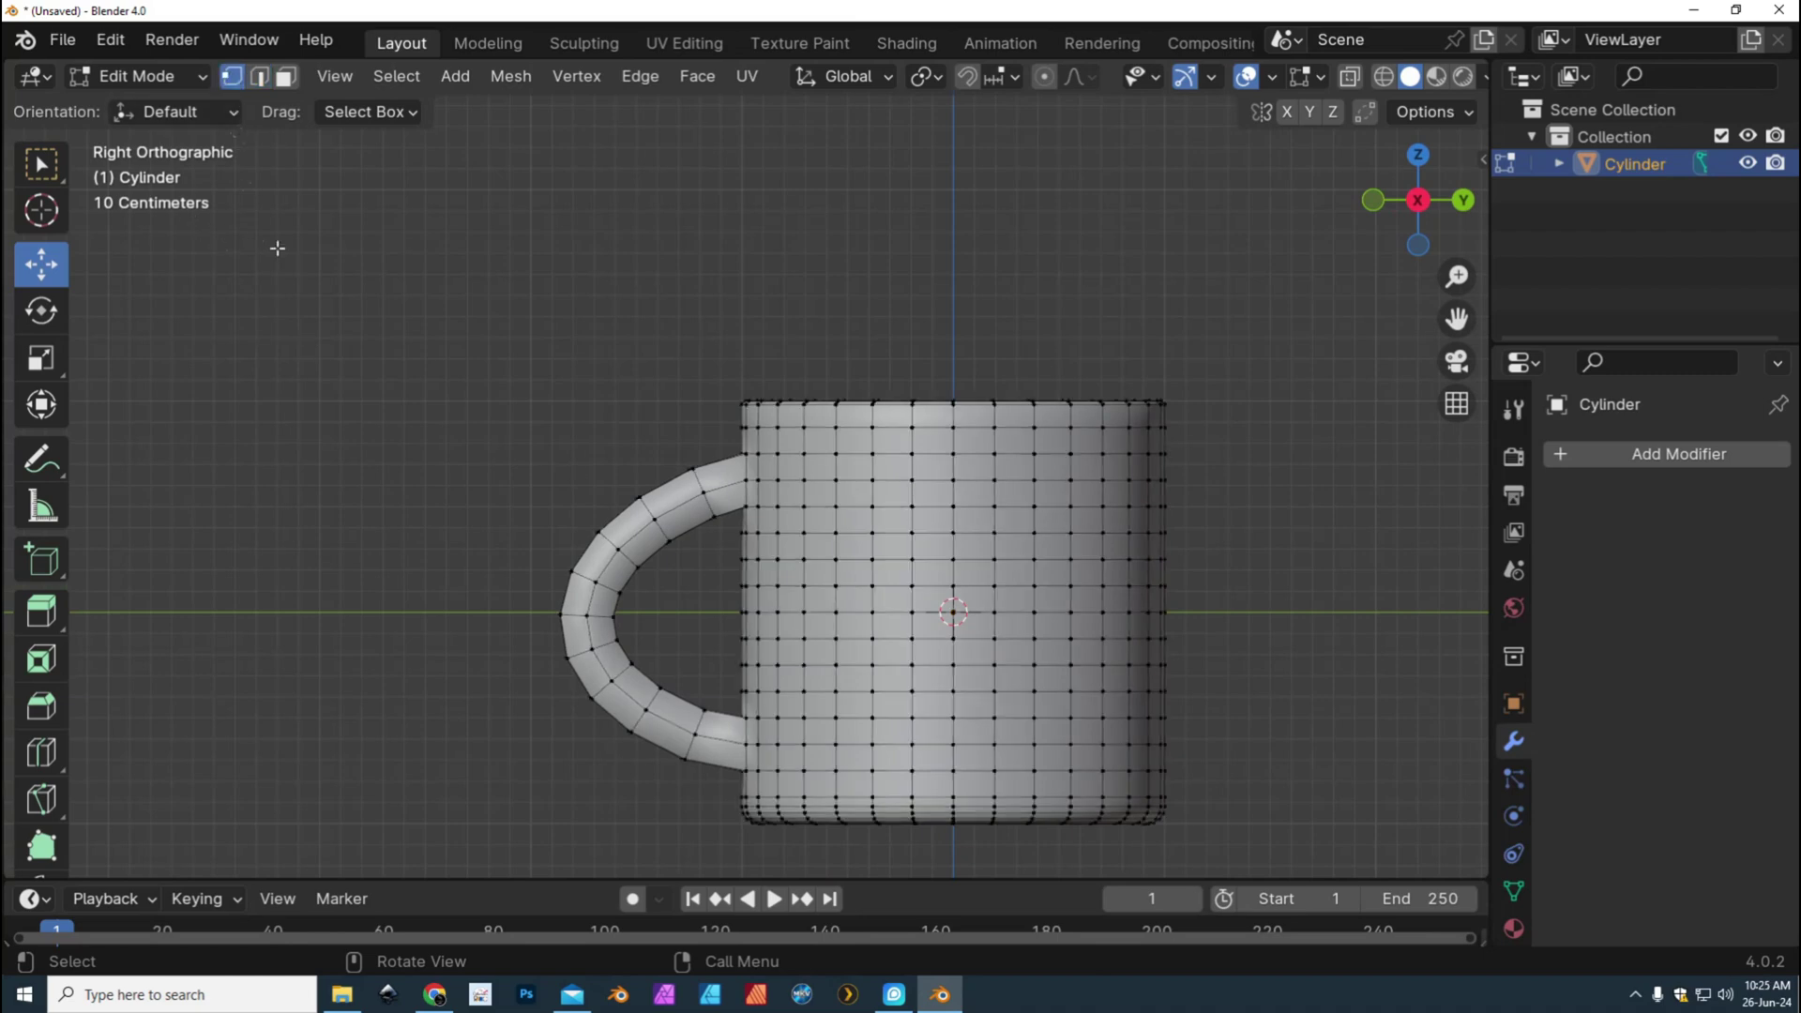
# Try to move the visible vertices of the handle's outer curve about 0.06 m along Y toward the mug
pyautogui.moveTo(478, 429); pyautogui.dragTo(675, 838)
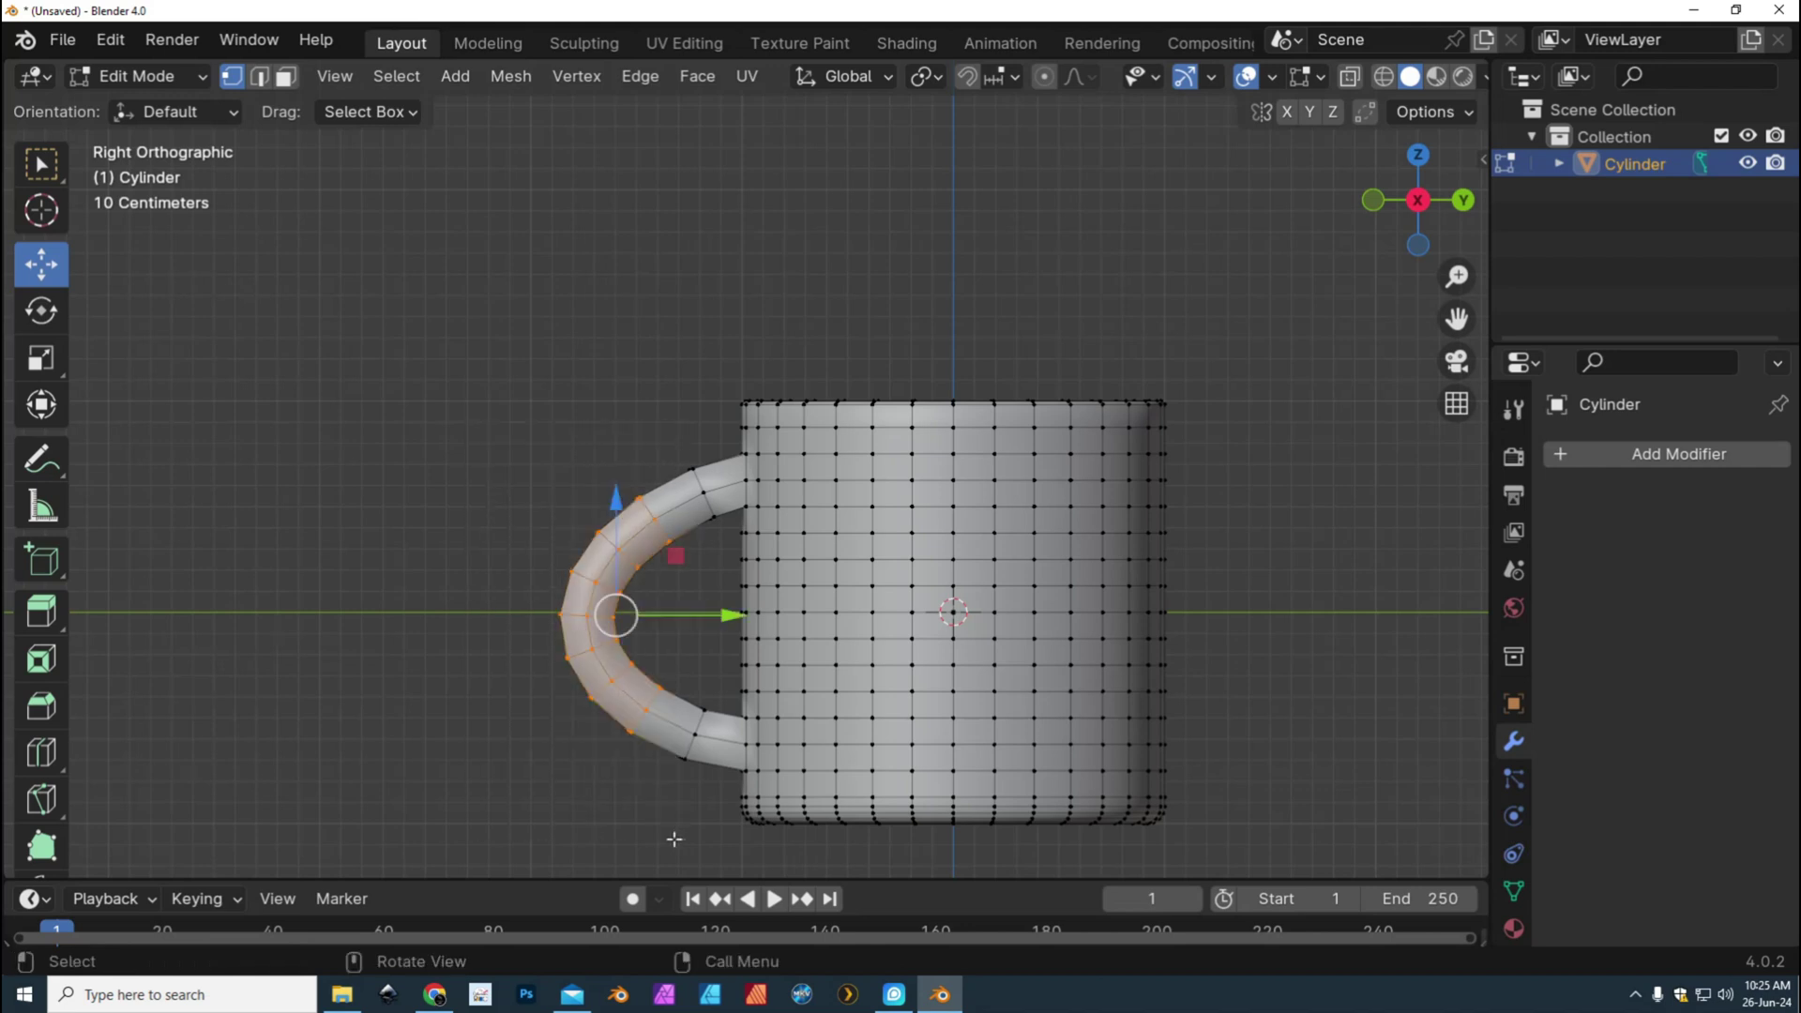
pyautogui.moveTo(734, 615); pyautogui.dragTo(756, 616)
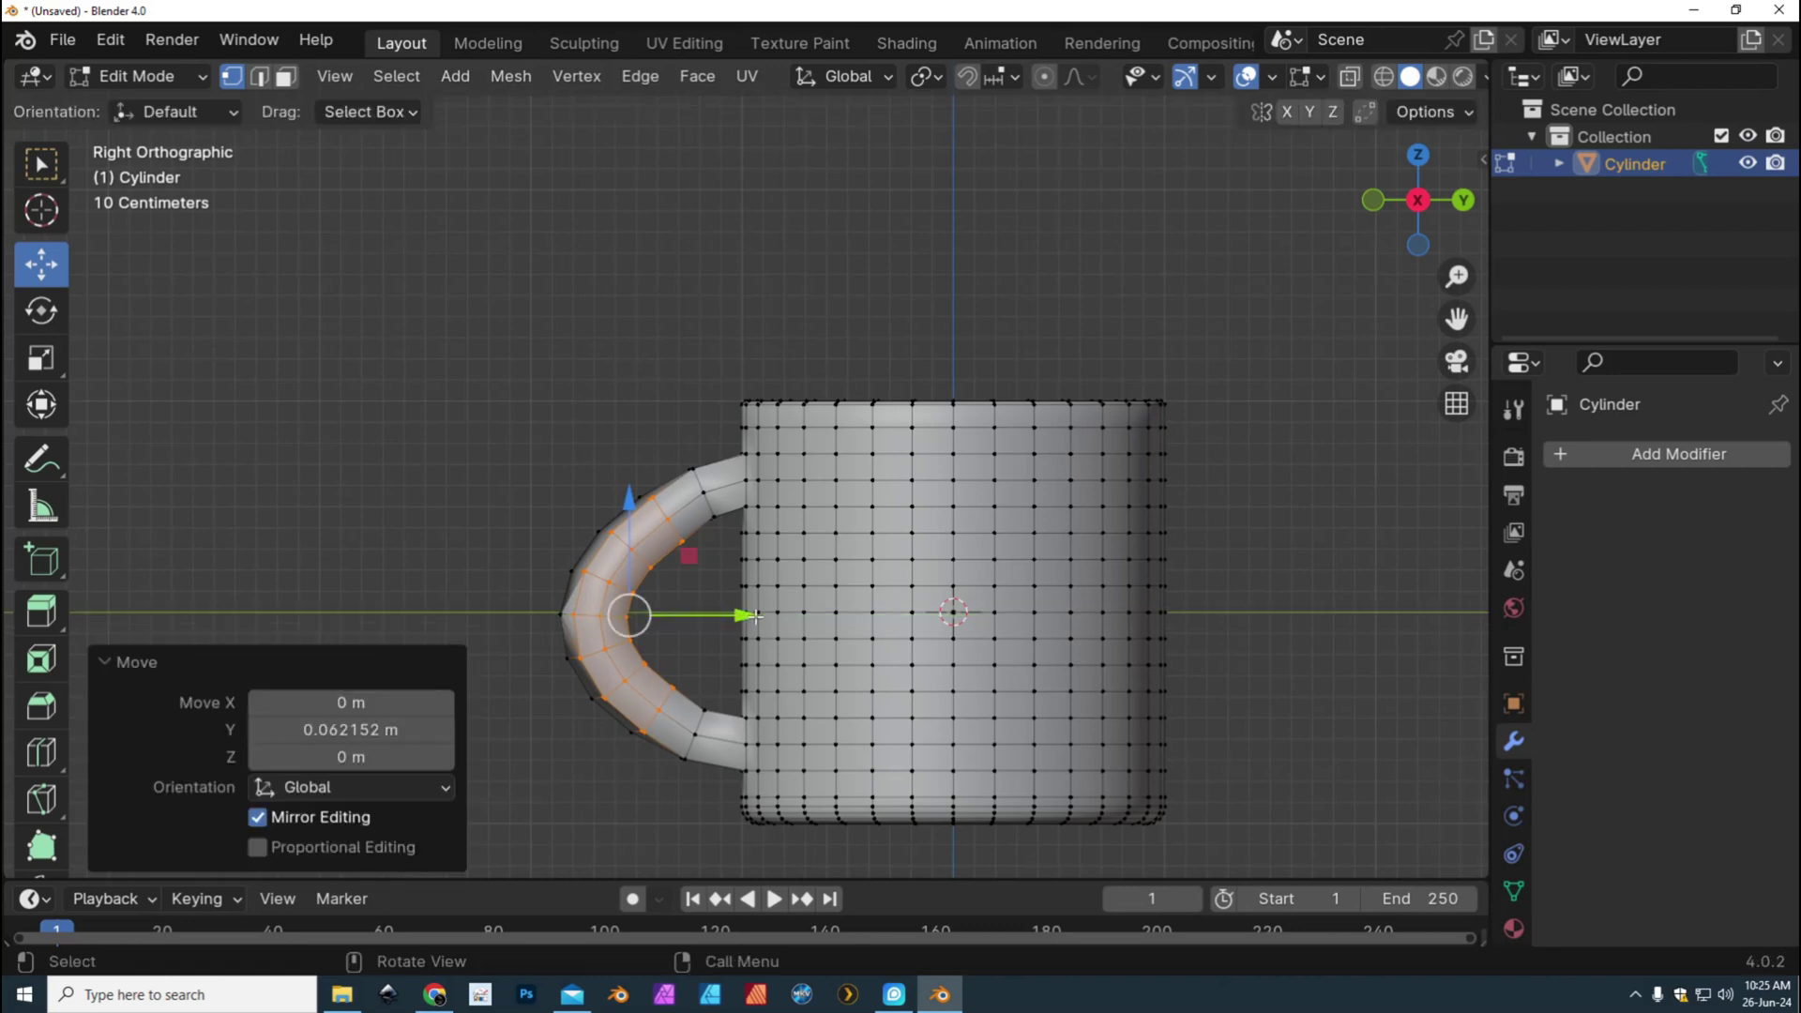
pyautogui.hotkey('ctrl', 'z')
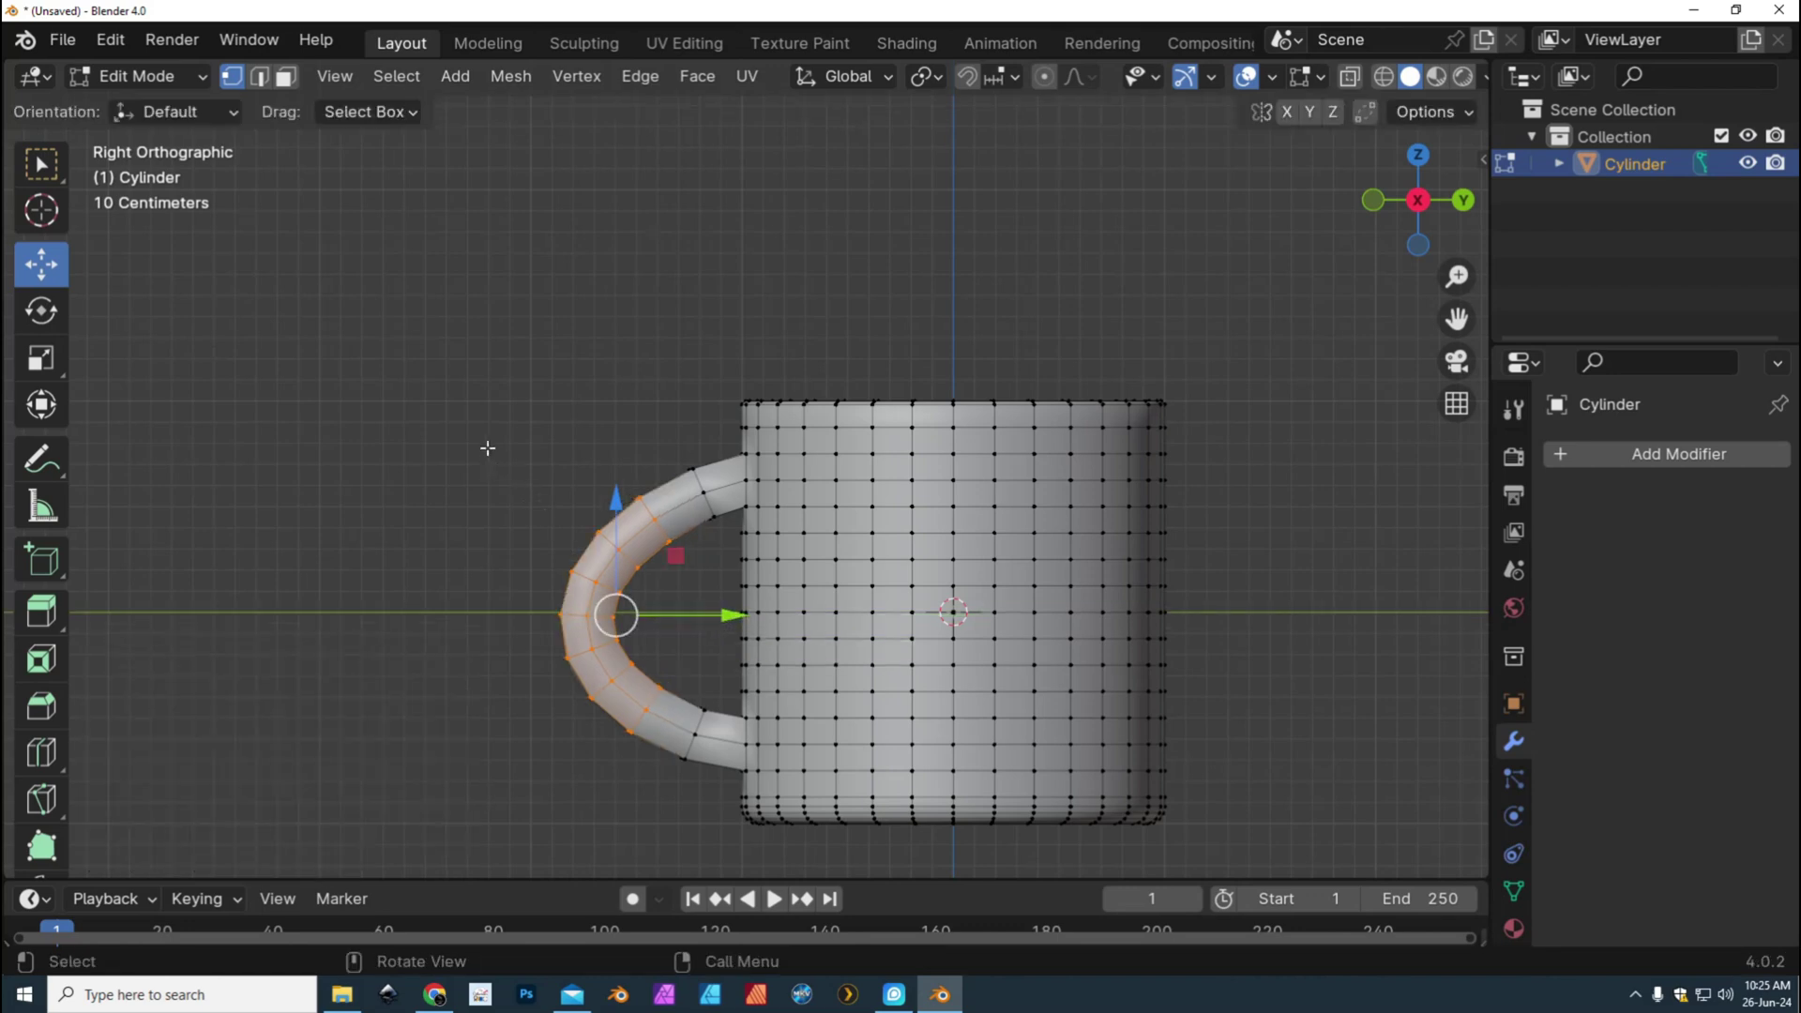
pyautogui.moveTo(488, 448); pyautogui.dragTo(381, 561)
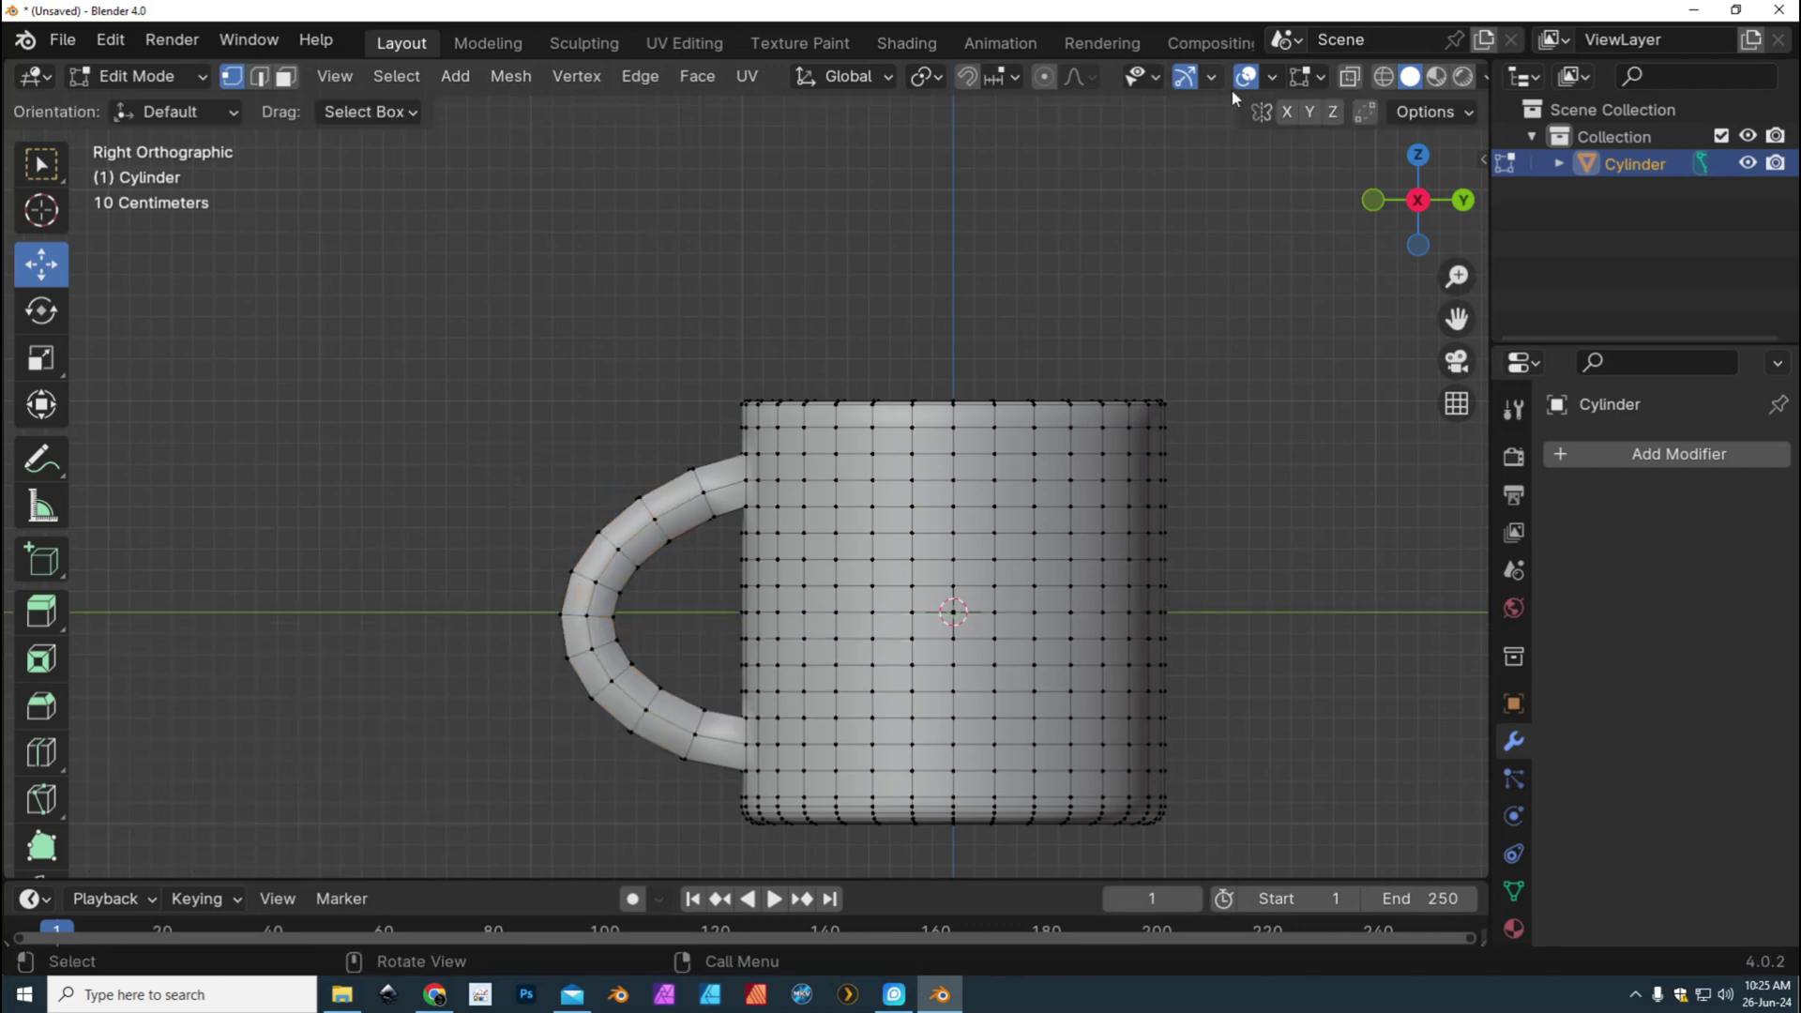
# Switch to wireframe display and move all vertices of the handle's outer curve about 0.06 m along Y toward the mug
pyautogui.click(1385, 76)
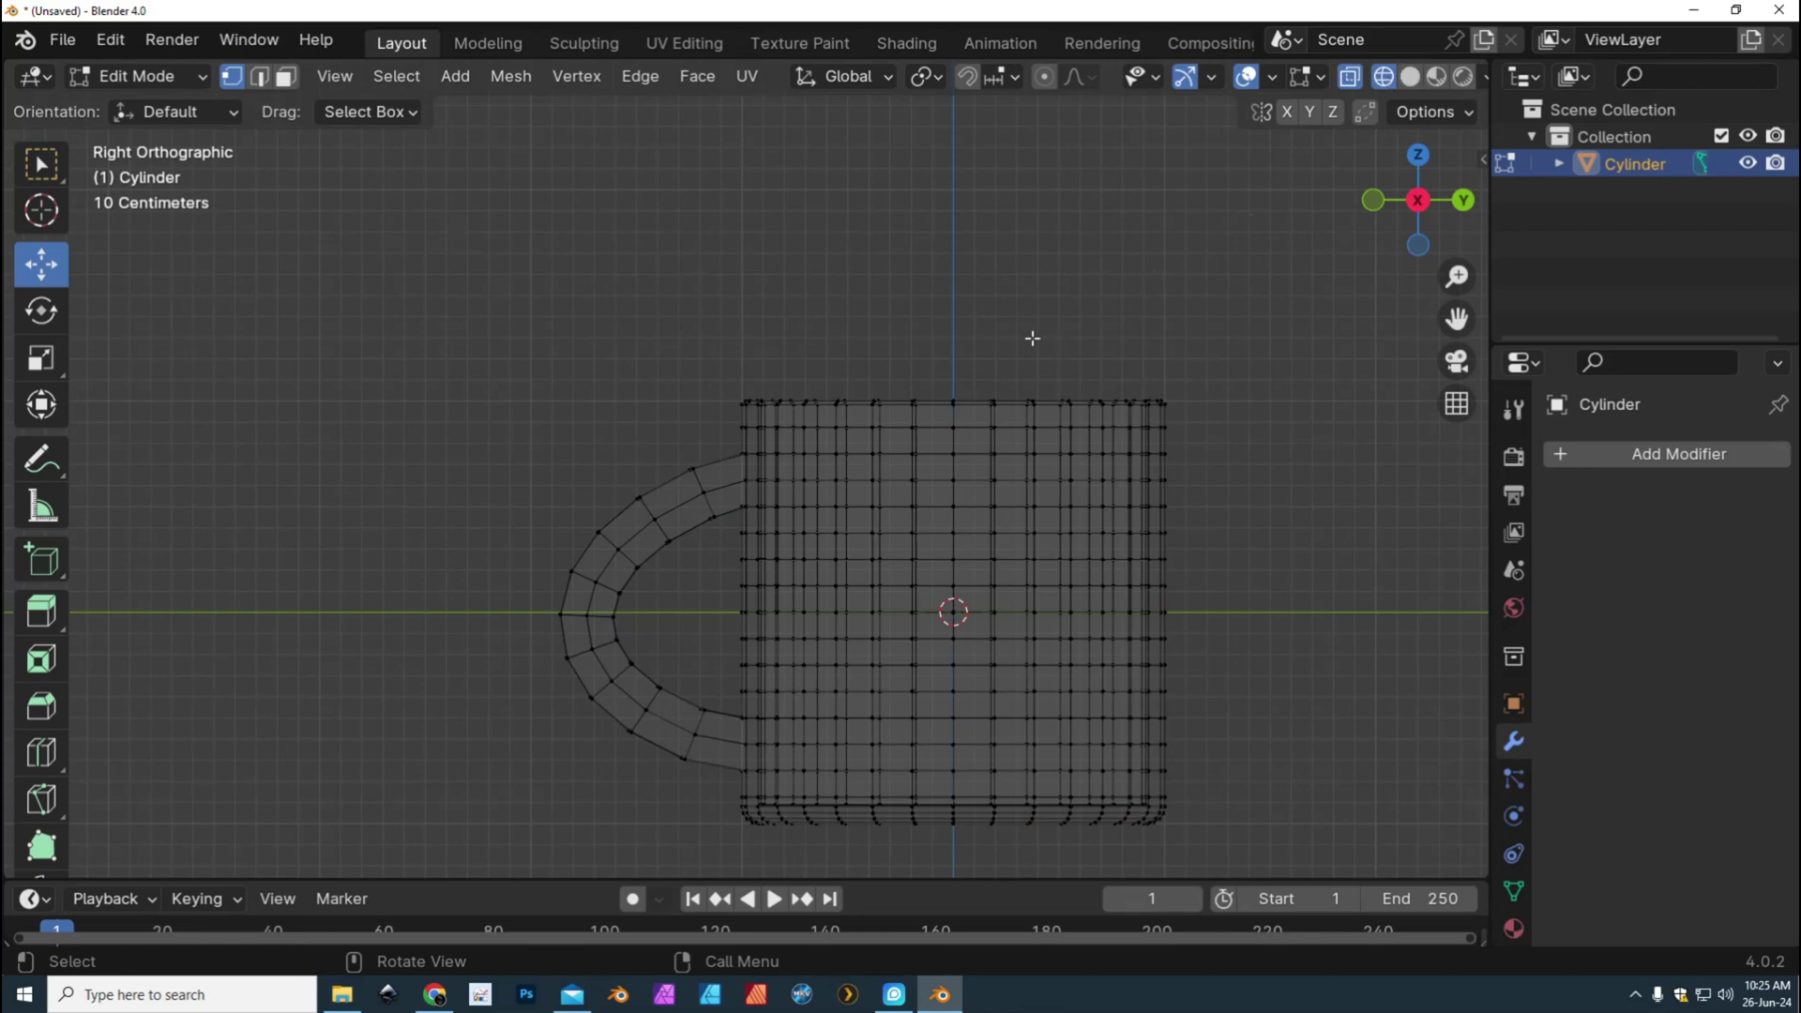
pyautogui.moveTo(458, 392); pyautogui.dragTo(676, 908)
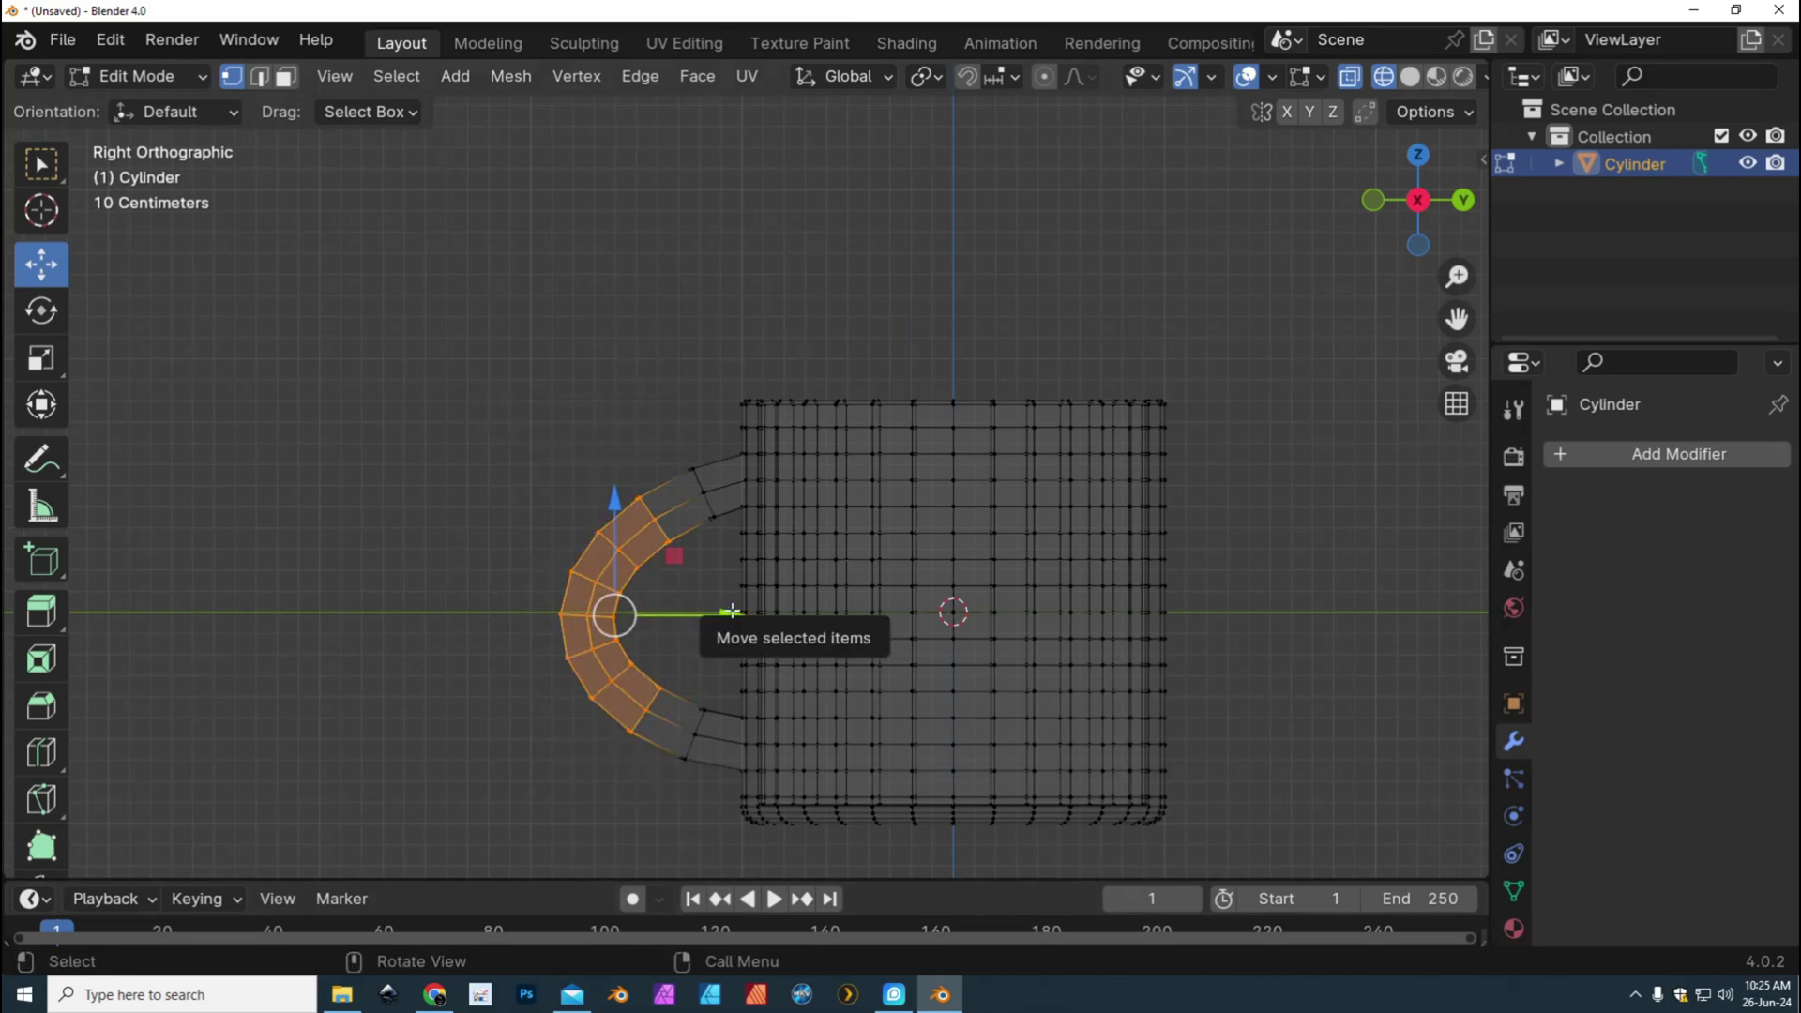
pyautogui.moveTo(730, 611); pyautogui.dragTo(743, 614)
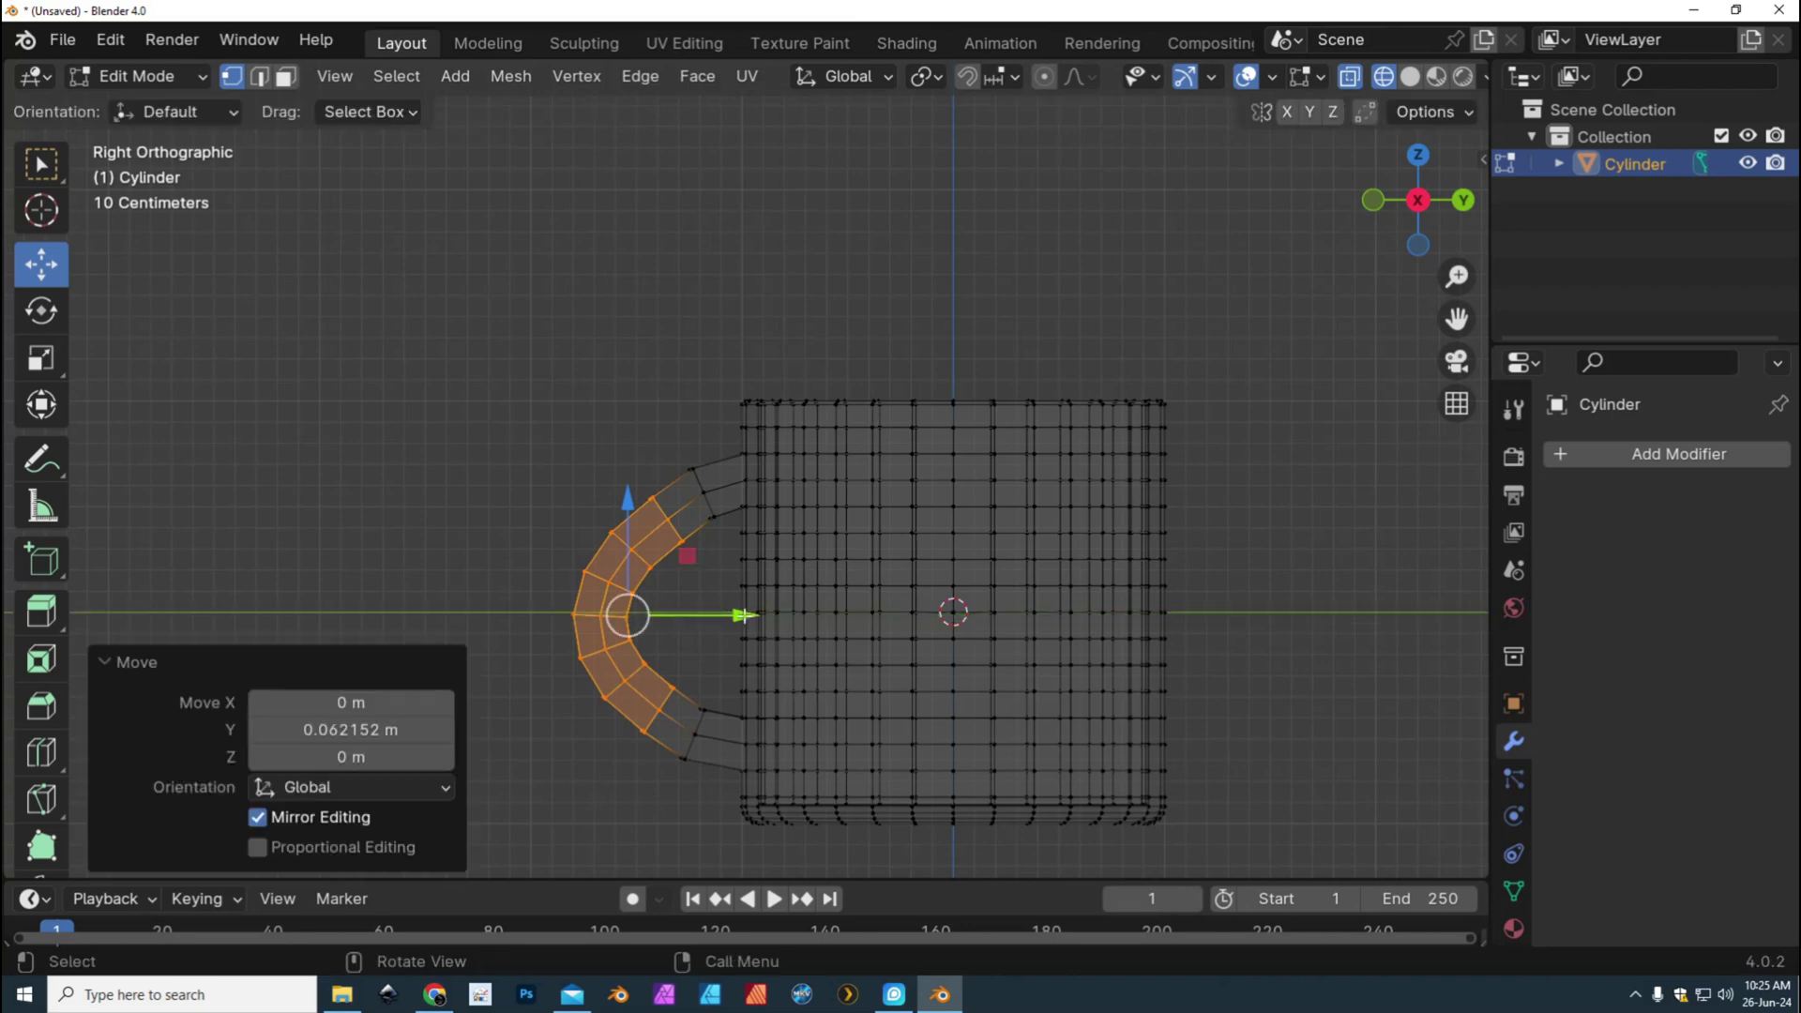
# Lower the handle's vertex ring nearest the upper opening about 0.02 m and slightly raise the ring nearest the lower opening
pyautogui.moveTo(676, 448); pyautogui.dragTo(743, 521)
pyautogui.moveTo(705, 385); pyautogui.dragTo(704, 395)
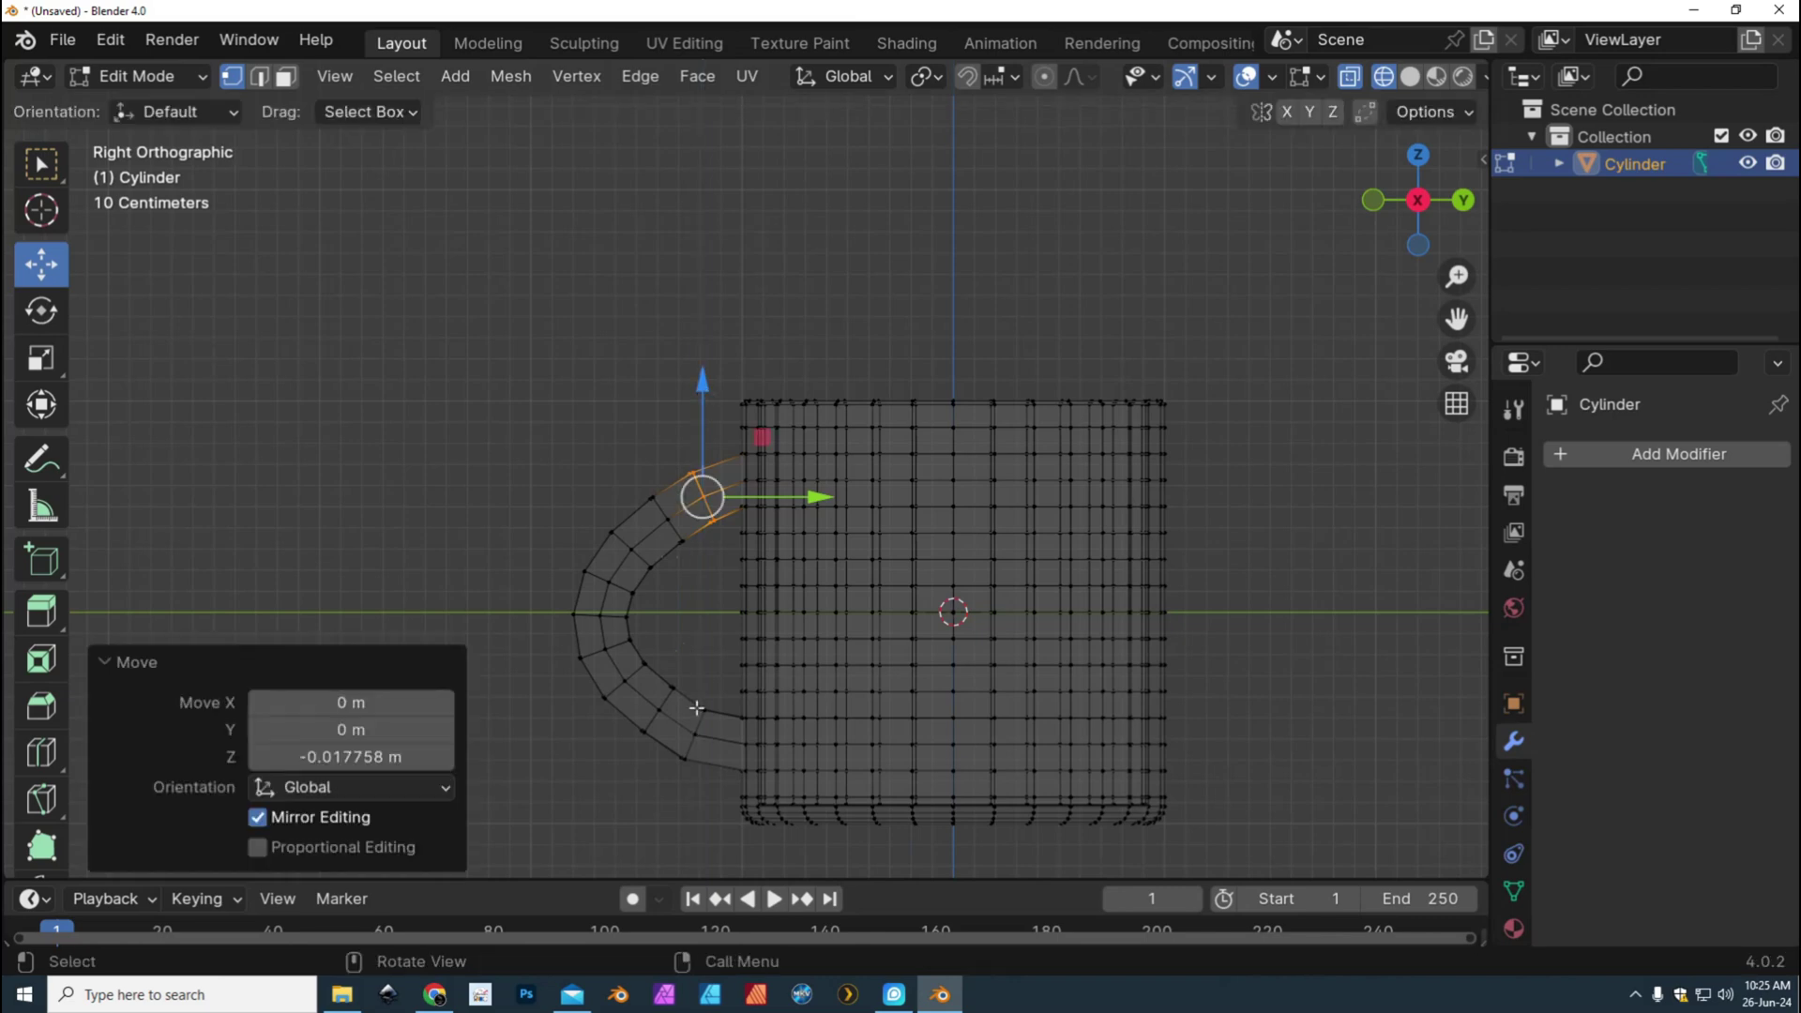
pyautogui.moveTo(721, 693); pyautogui.dragTo(671, 804)
pyautogui.moveTo(695, 616); pyautogui.dragTo(695, 611)
# Move all handle vertices outside the wall about 0.04 m along Y toward the mug
pyautogui.moveTo(504, 384); pyautogui.dragTo(717, 878)
pyautogui.moveTo(760, 615); pyautogui.dragTo(775, 612)
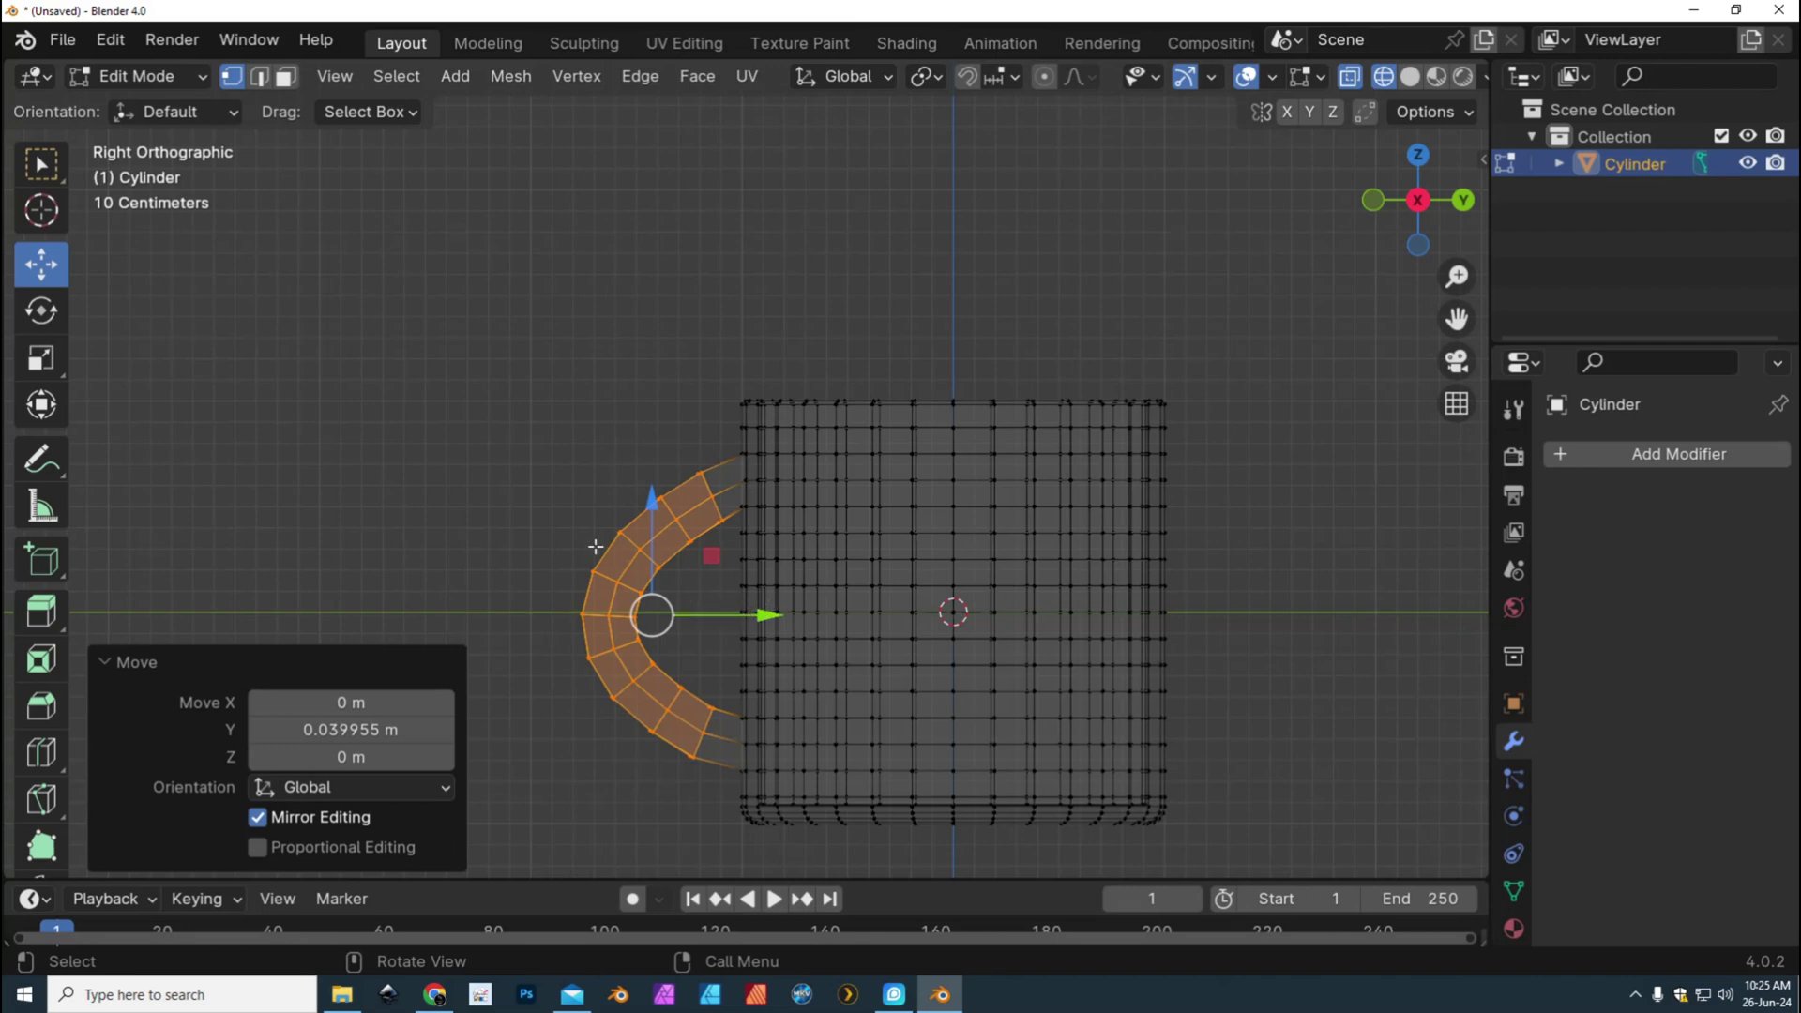
pyautogui.click(546, 568)
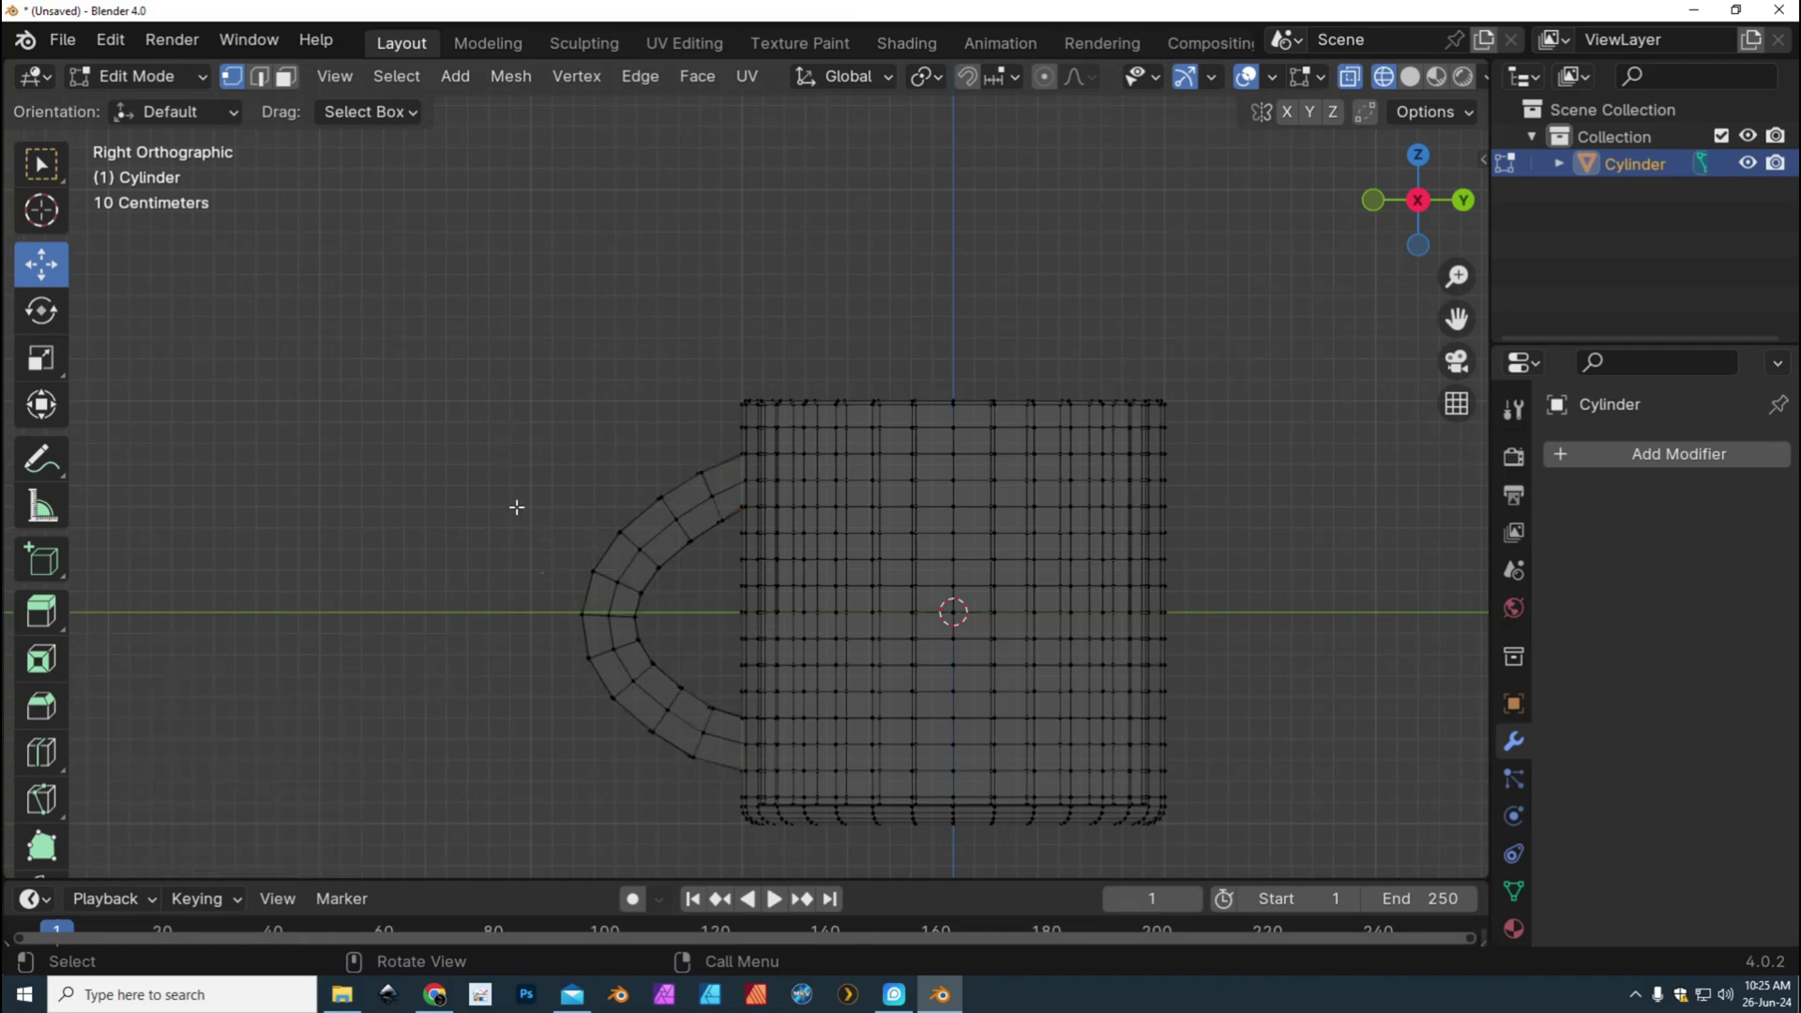
# Switch to edge selection and display the mug with Material Preview shading
pyautogui.click(683, 452)
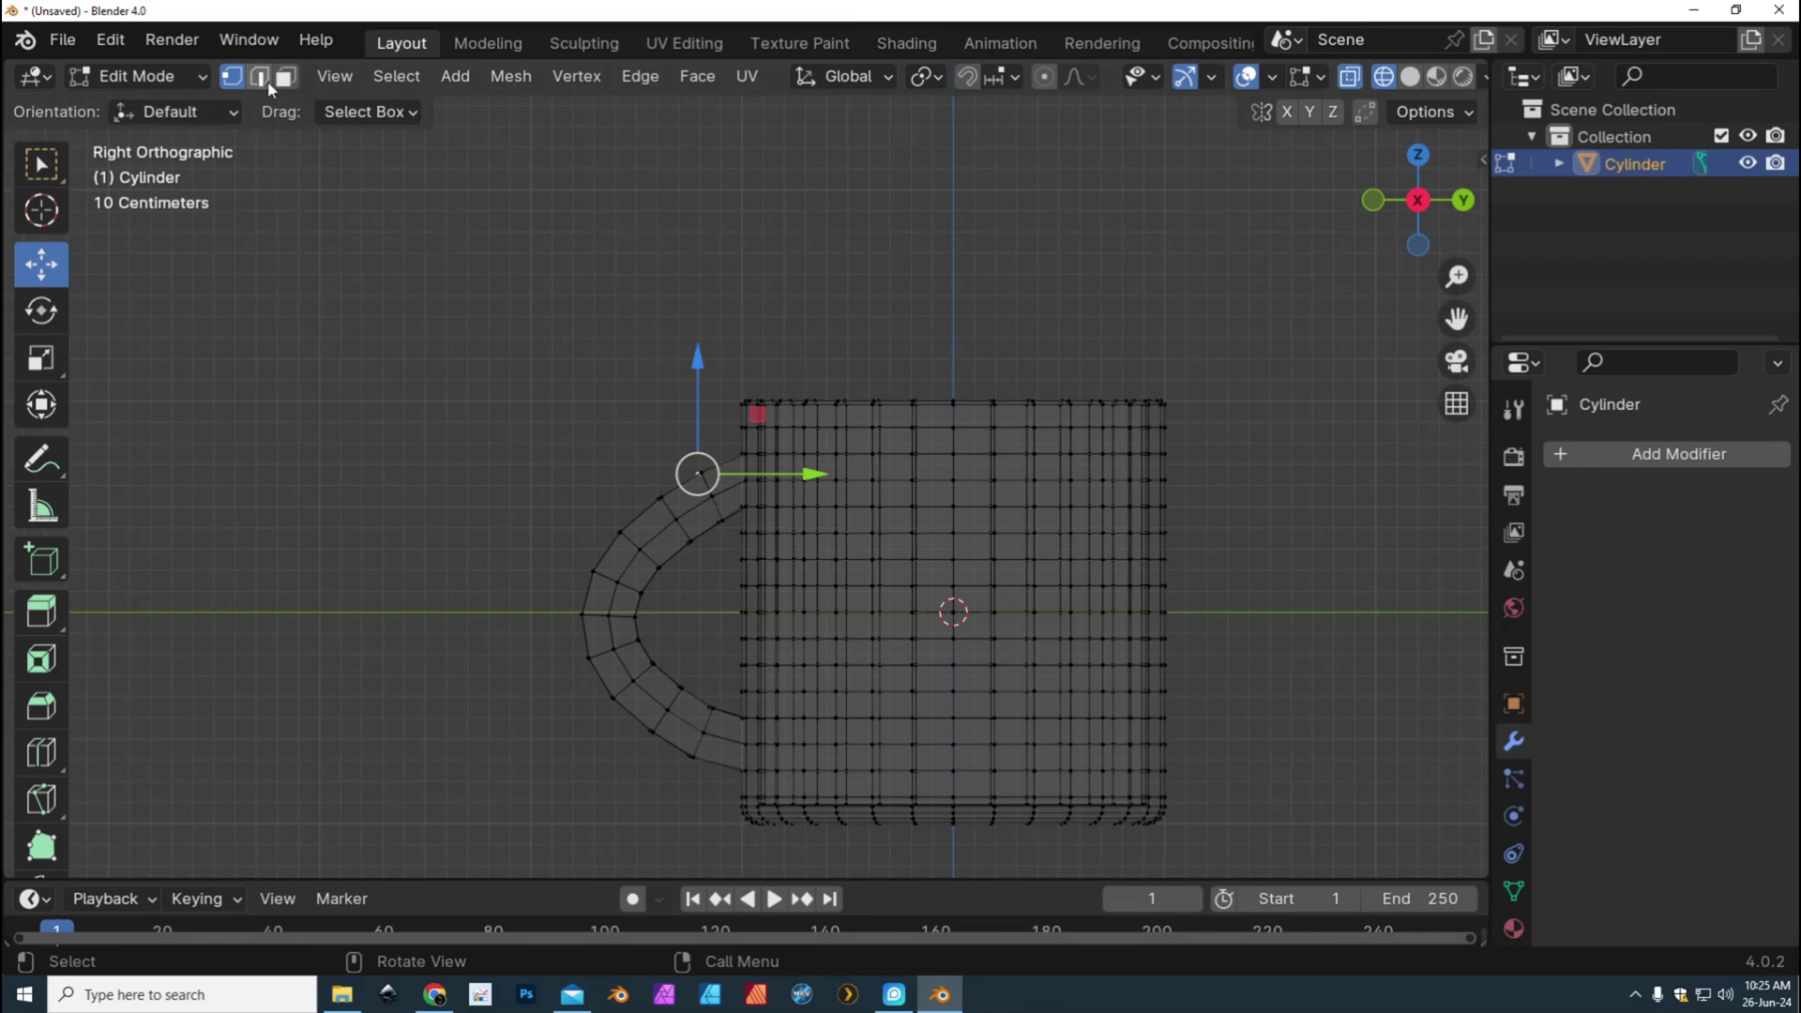
pyautogui.click(262, 78)
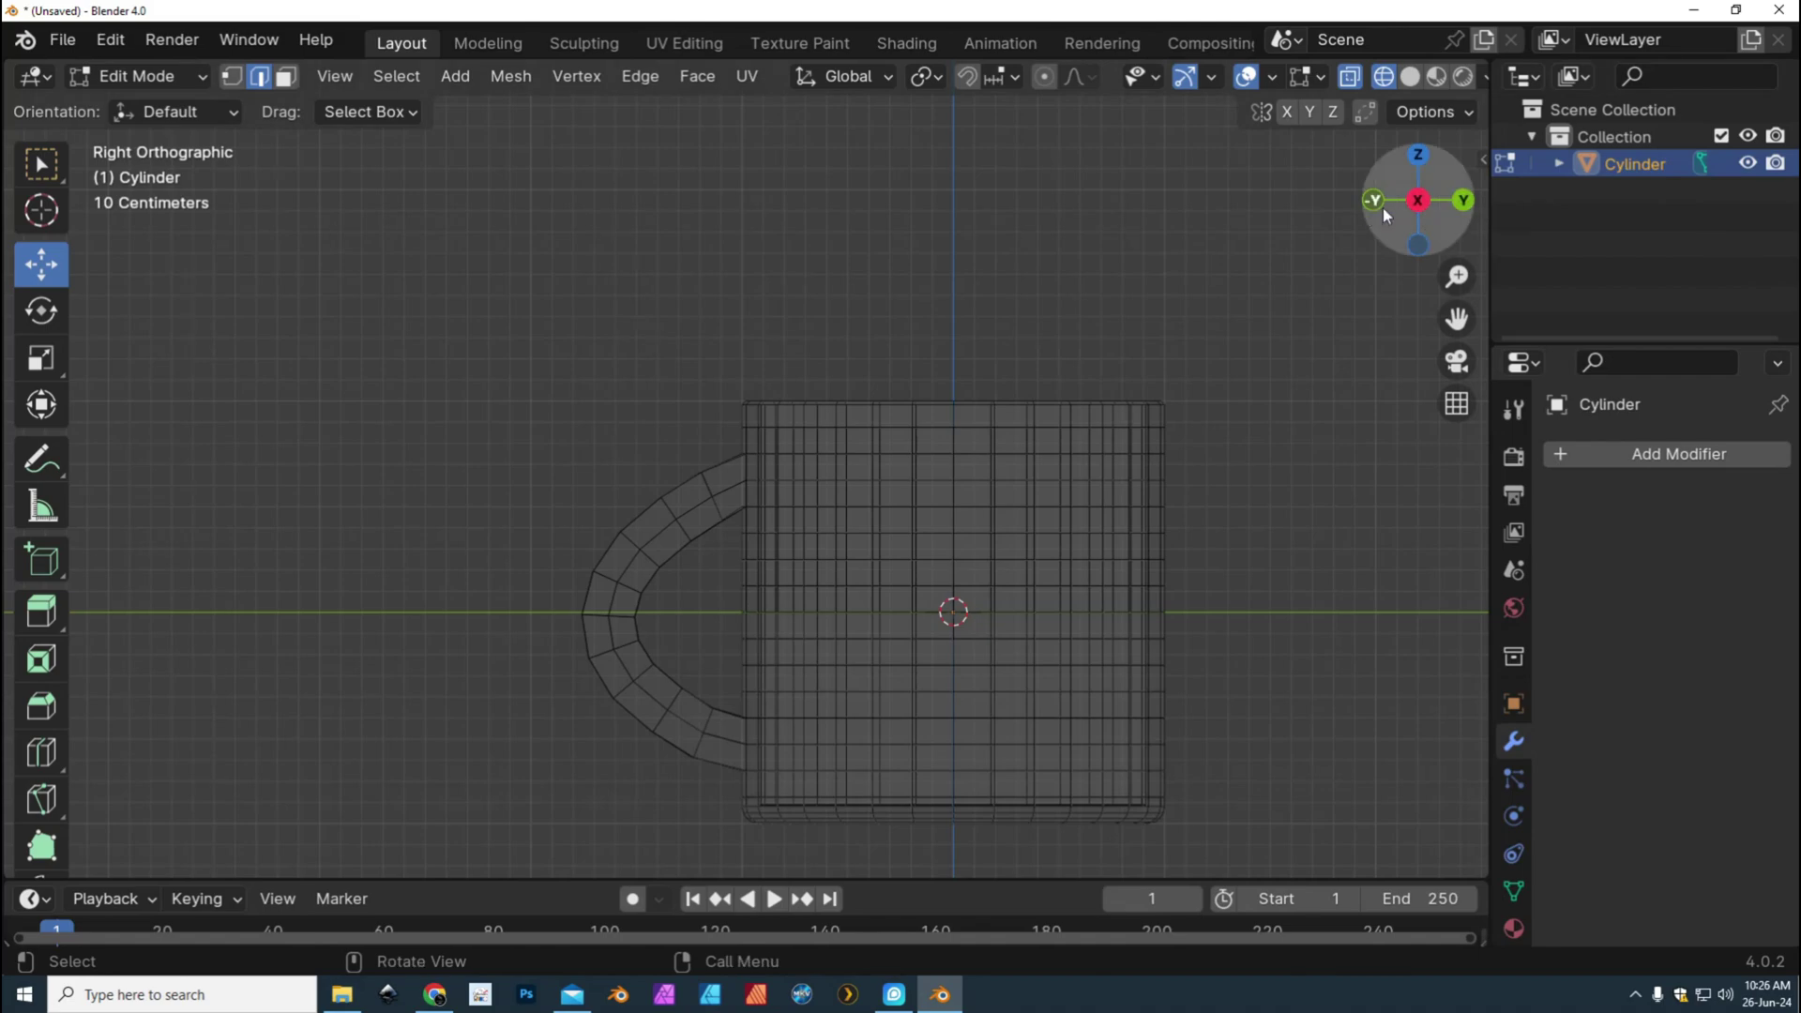
pyautogui.moveTo(1417, 208)
pyautogui.mouseDown()
pyautogui.moveTo(1262, 217)
pyautogui.moveTo(1411, 210)
pyautogui.mouseUp()
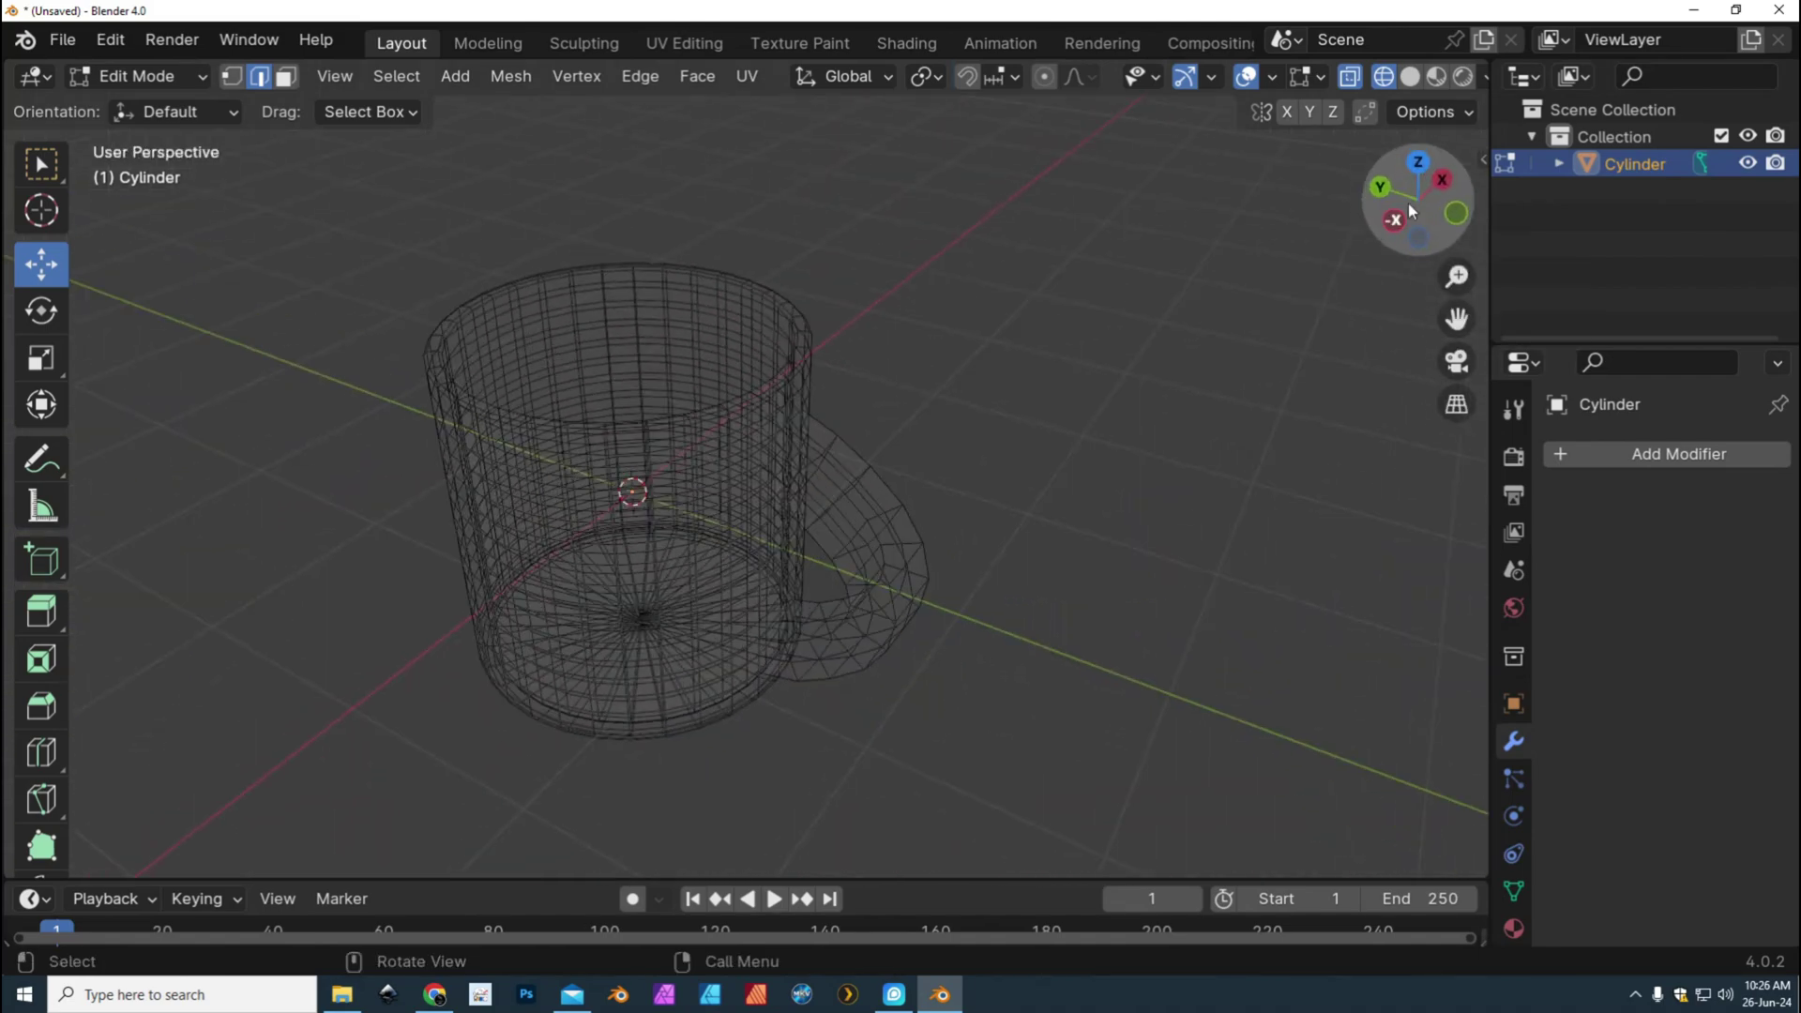
pyautogui.click(1436, 77)
pyautogui.click(1462, 77)
pyautogui.click(1437, 78)
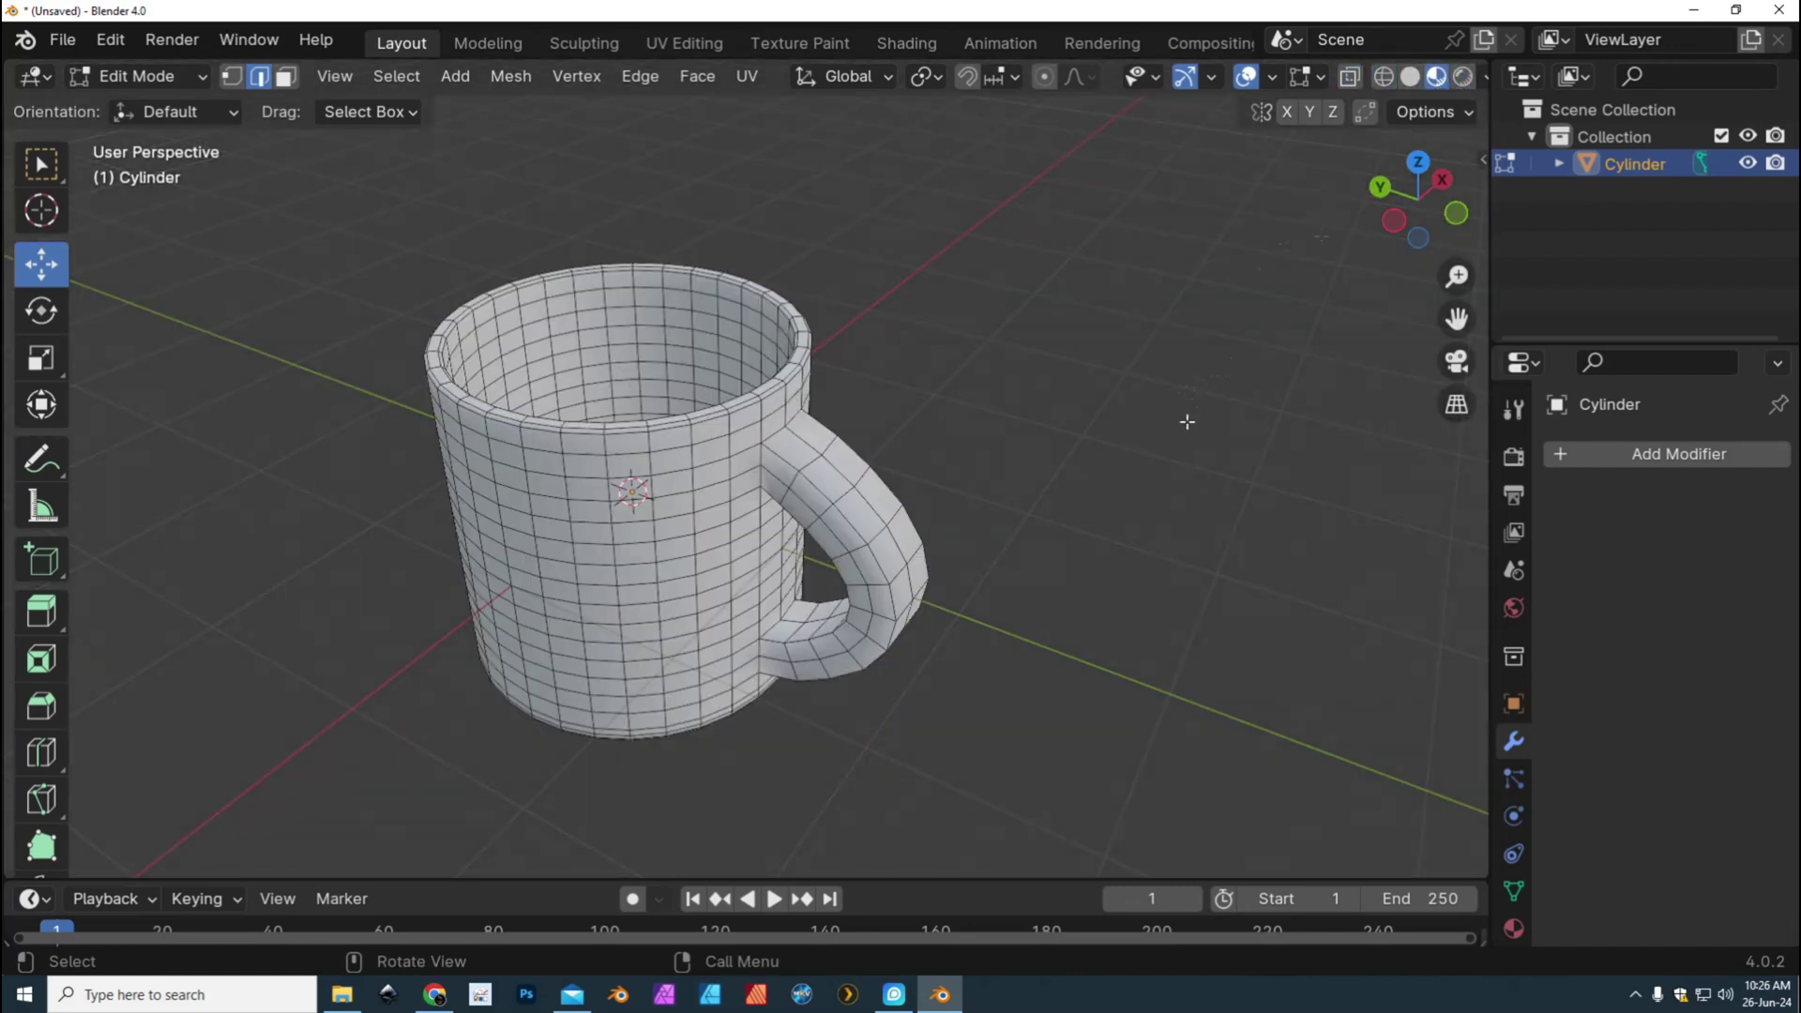
pyautogui.scroll(5, 1186, 422)
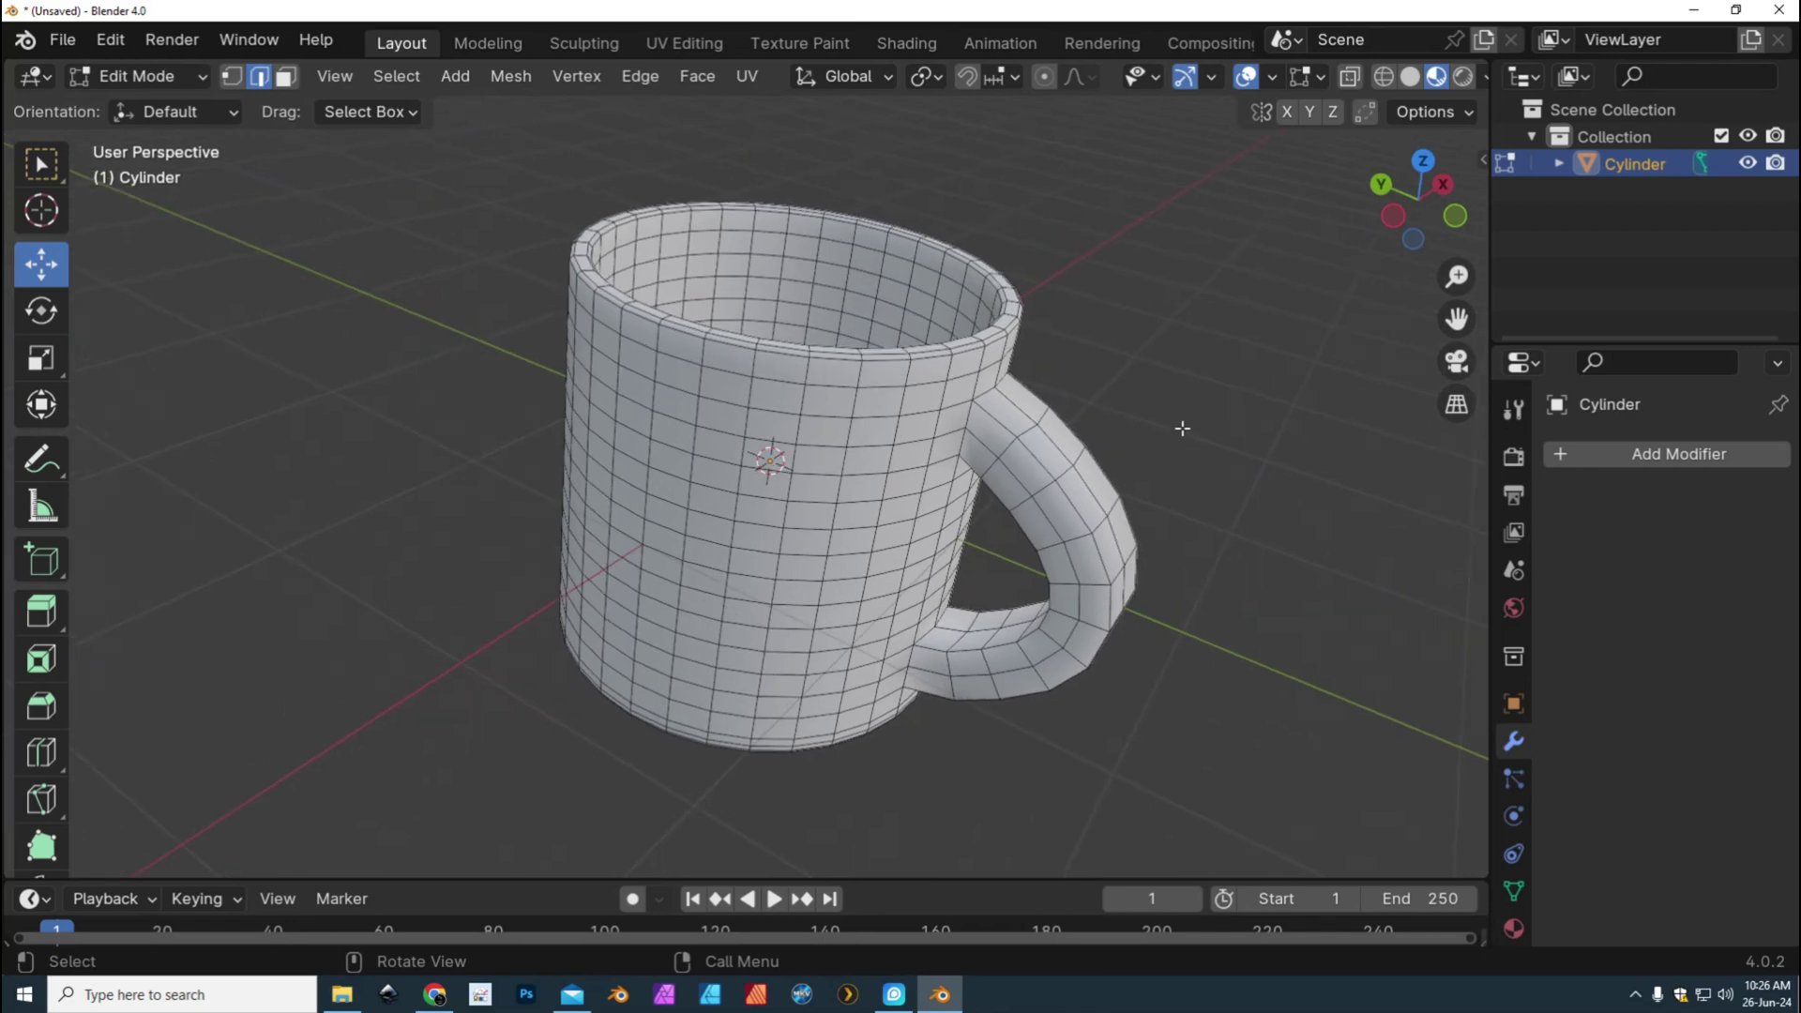
pyautogui.scroll(-1, 1181, 428)
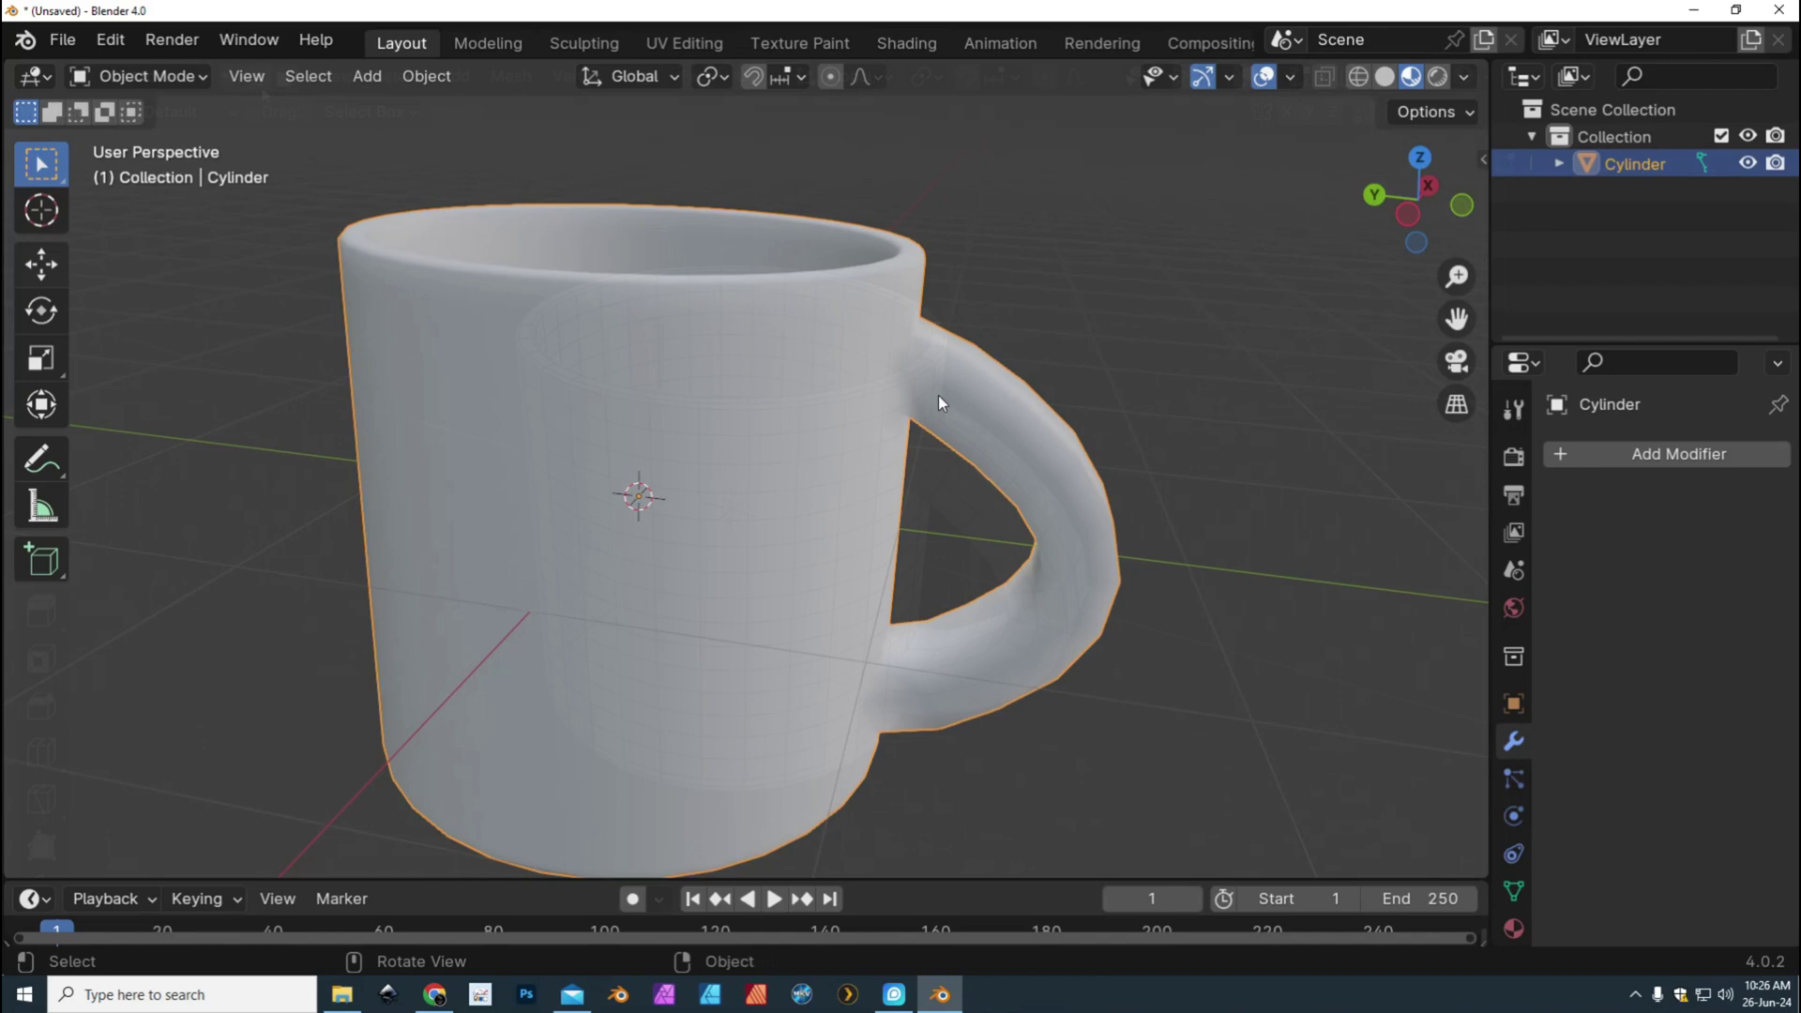
# In Object Mode, add a Subdivision Surface modifier to the mug
pyautogui.scroll(-2, 869, 395)
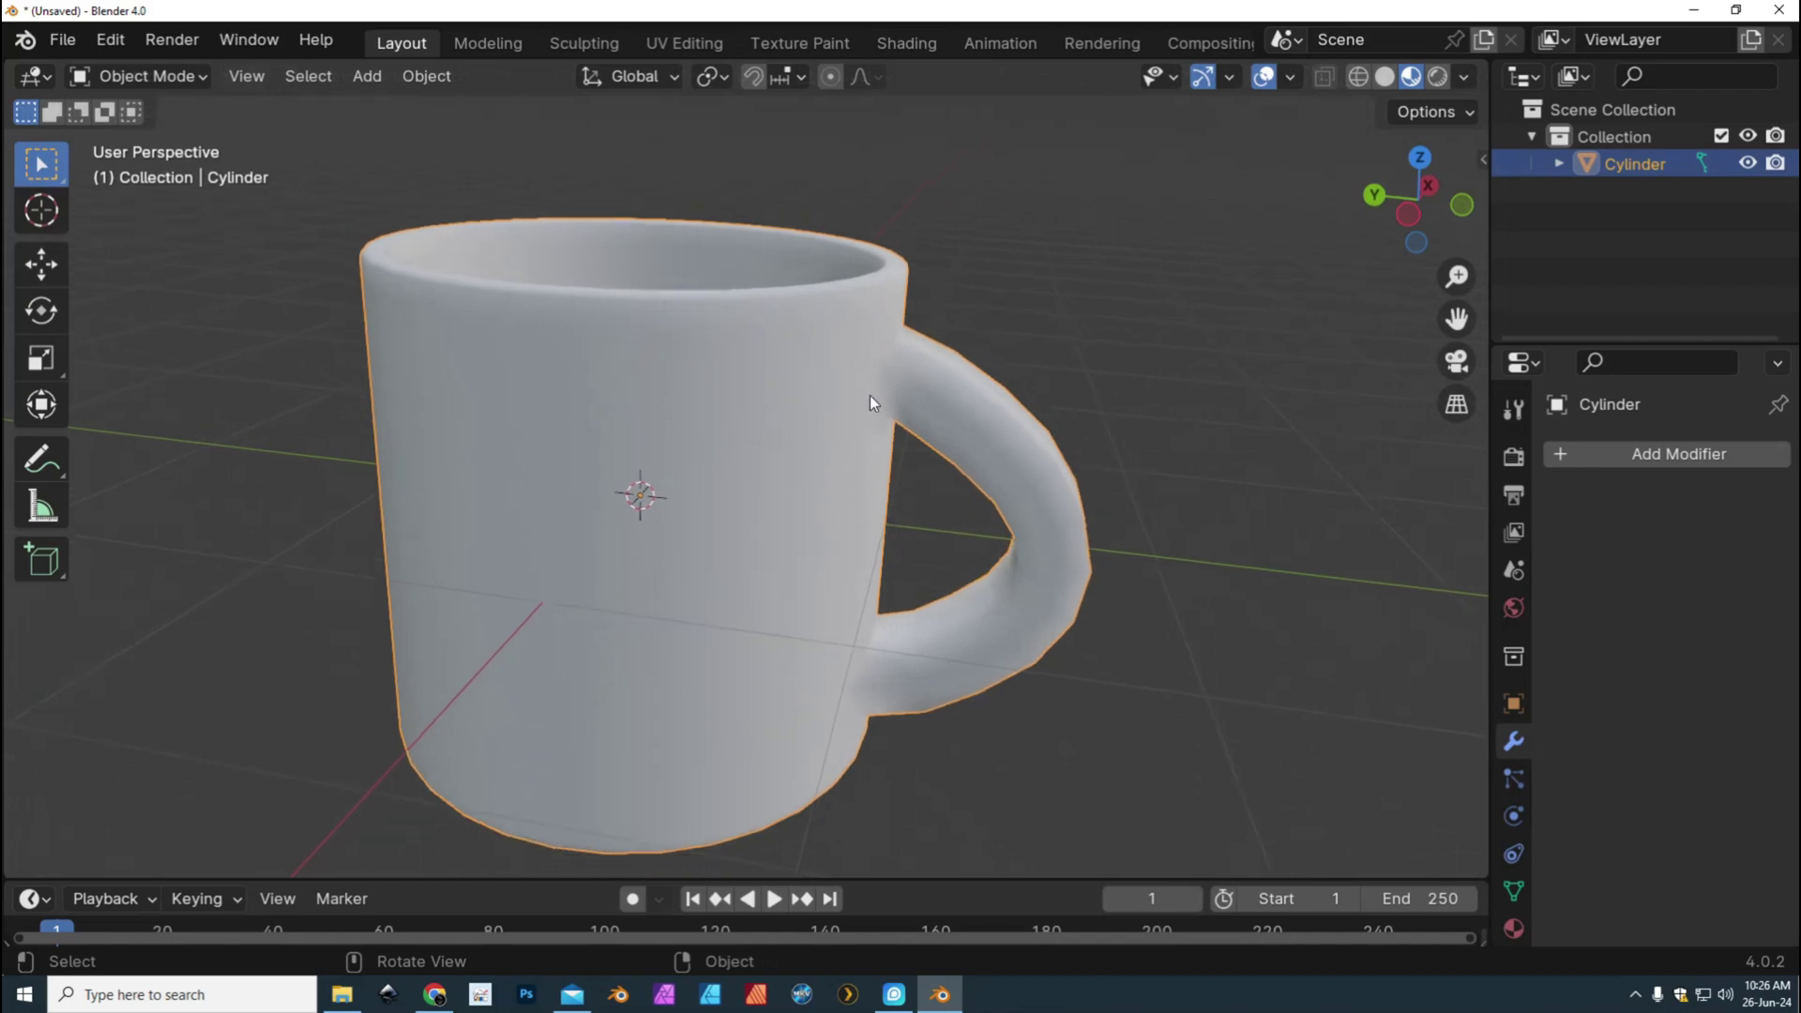
pyautogui.moveTo(869, 396); pyautogui.dragTo(948, 490, button='middle')
pyautogui.scroll(1, 948, 489)
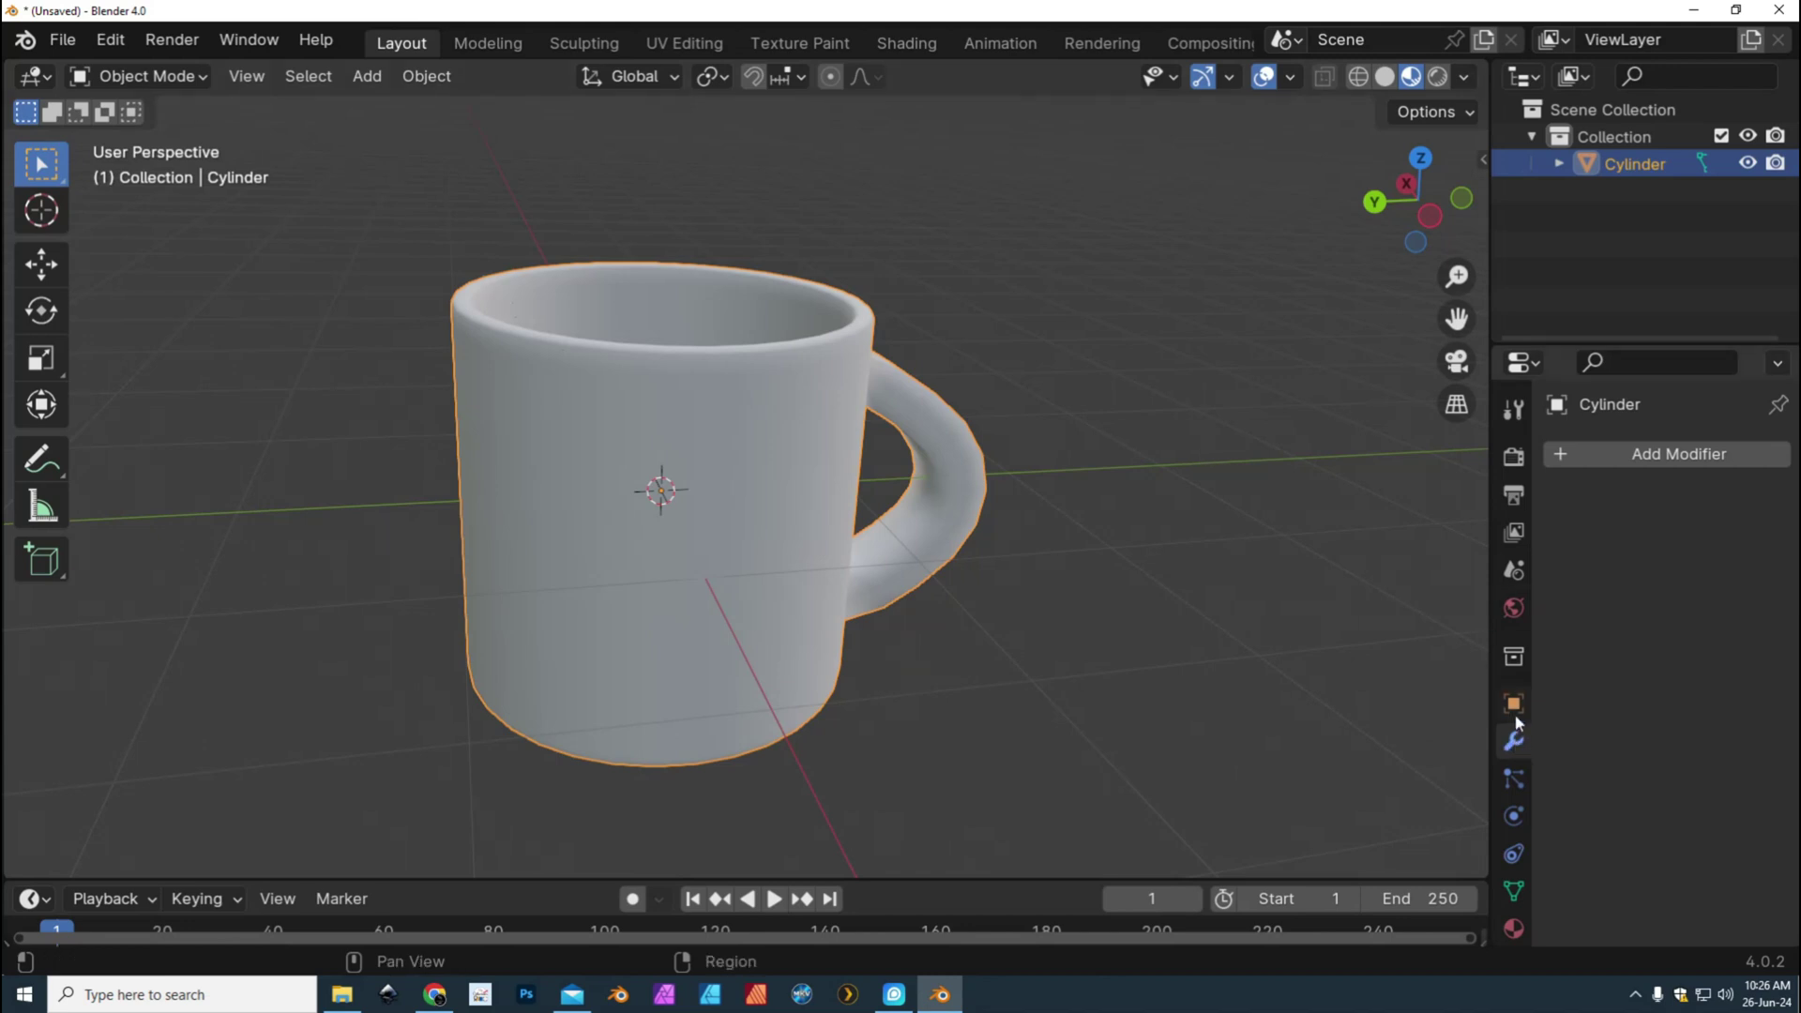
pyautogui.click(1662, 457)
pyautogui.moveTo(1665, 459)
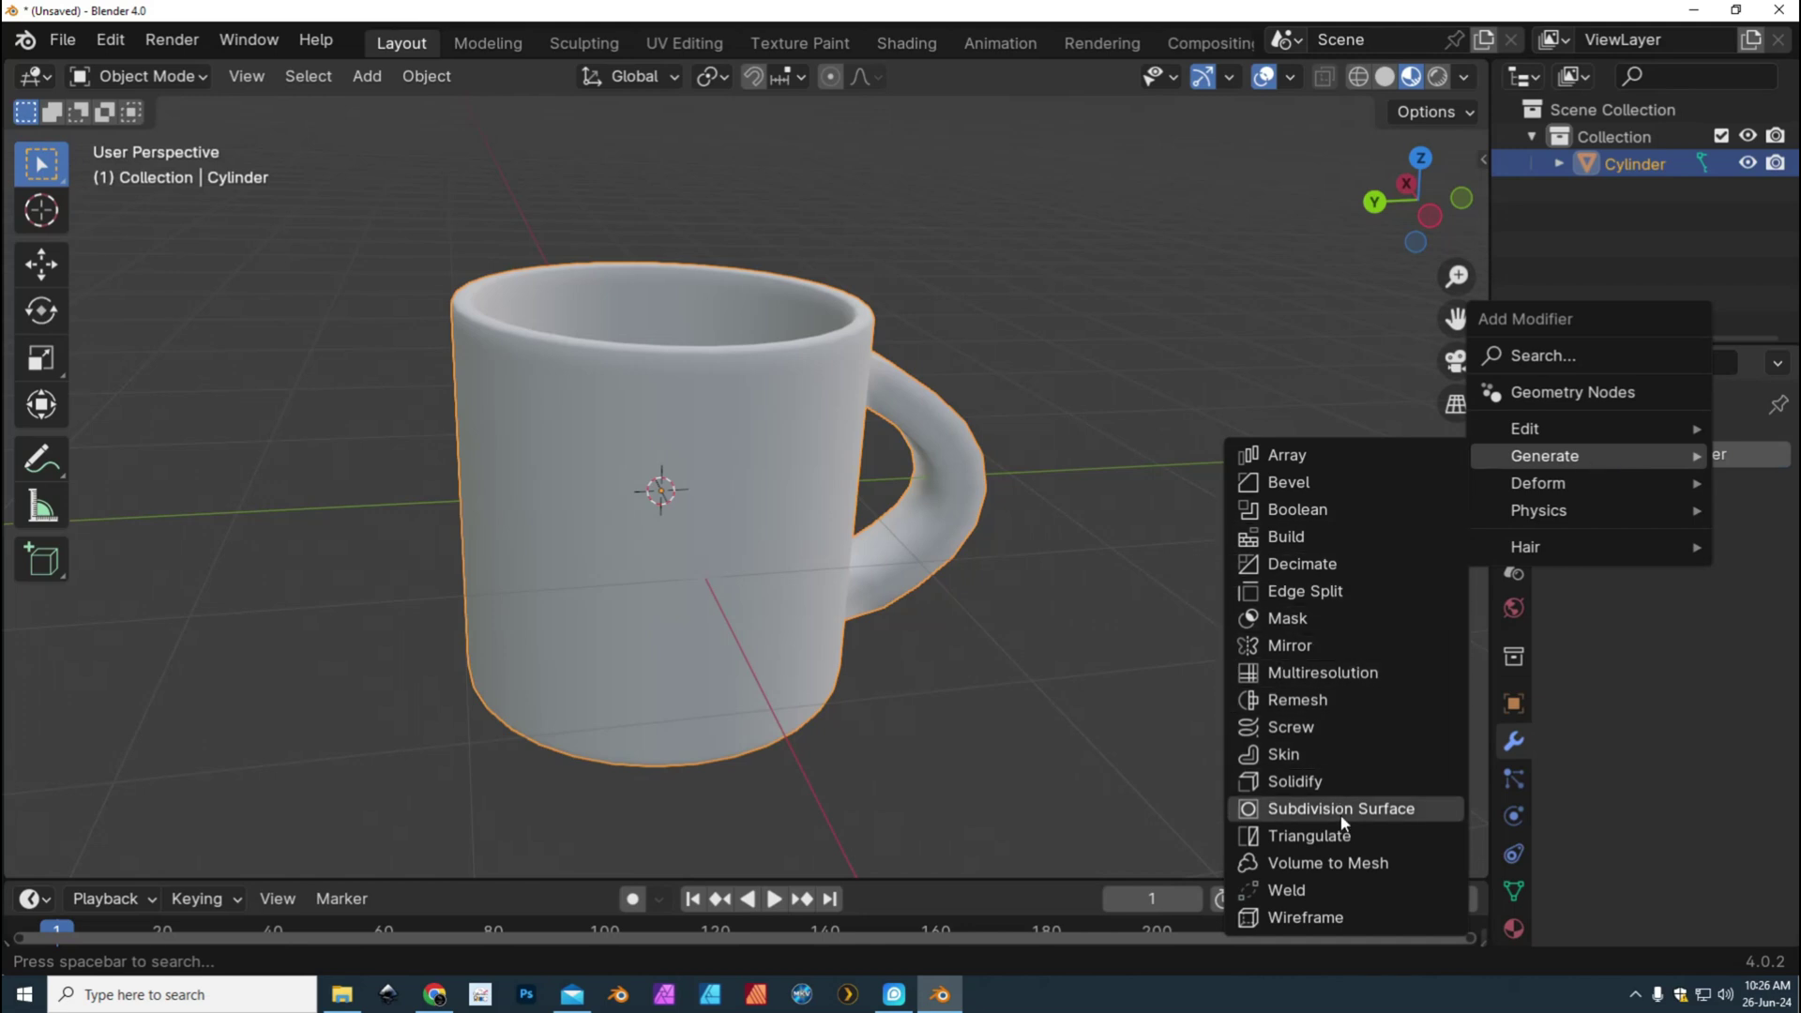
pyautogui.click(1407, 810)
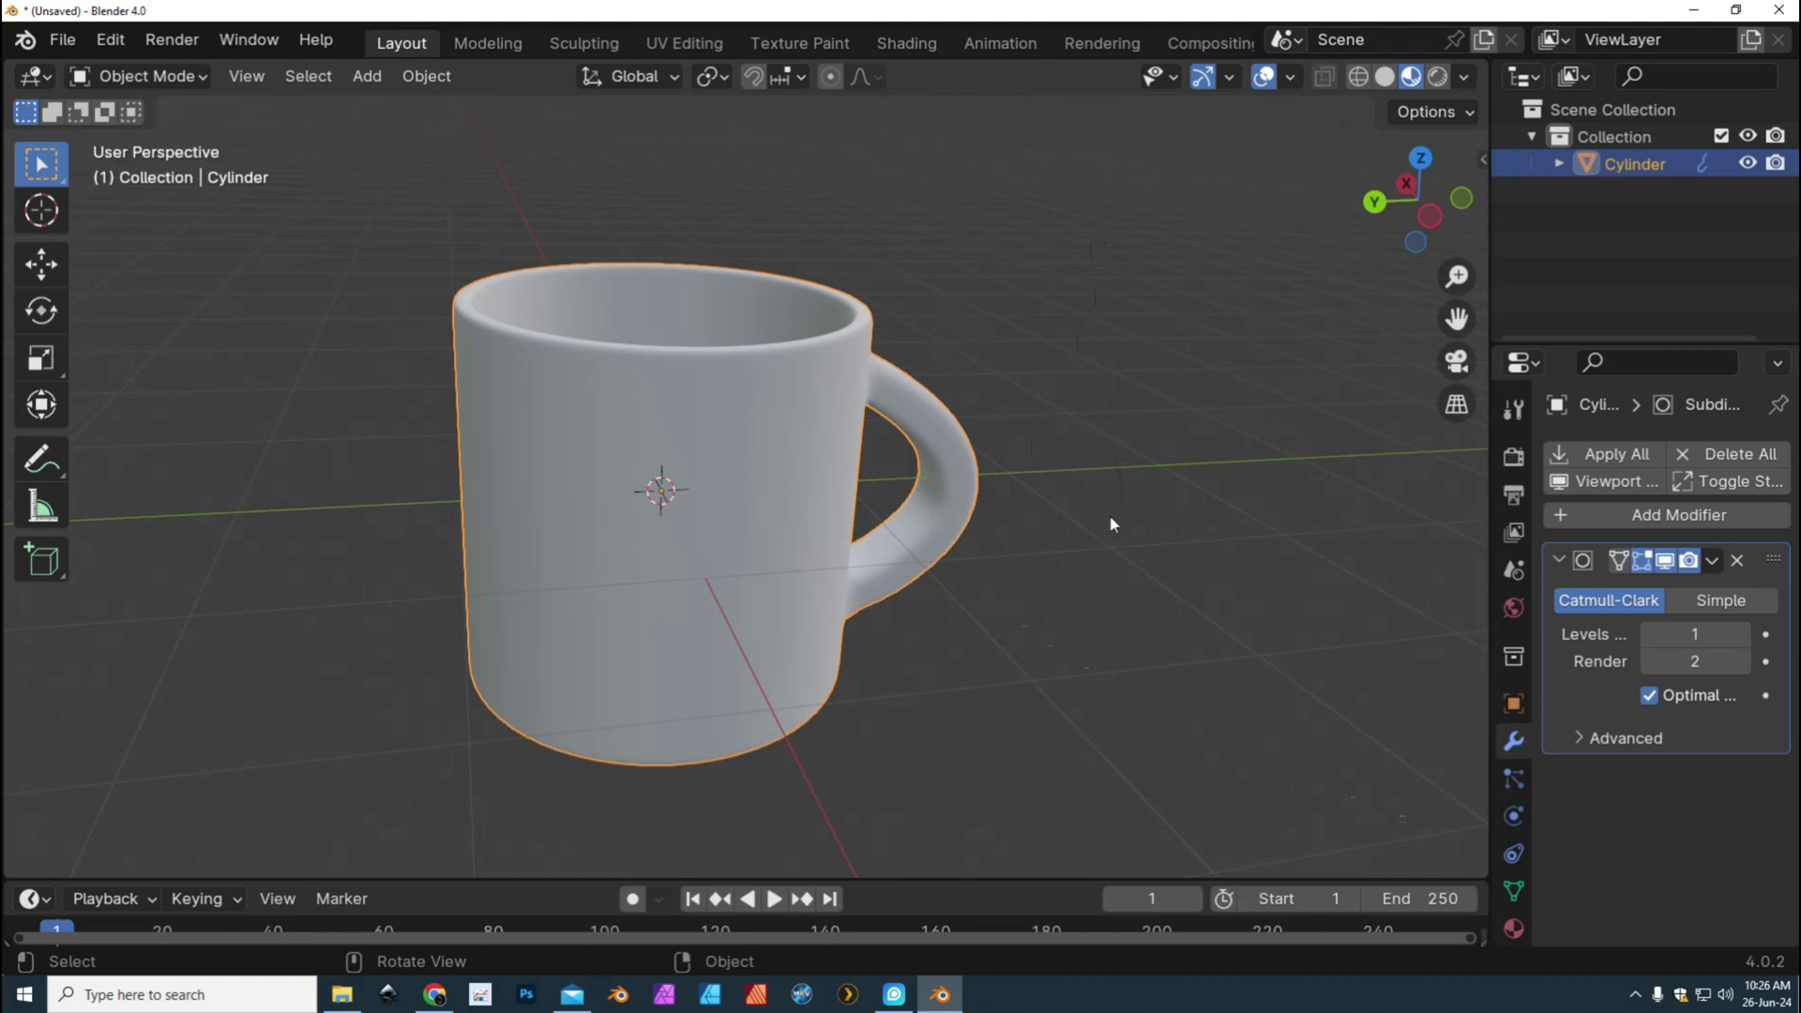
# Apply the Subdivision Surface modifier, check the mesh in wireframe and set the viewport to solid shading
pyautogui.click(1712, 562)
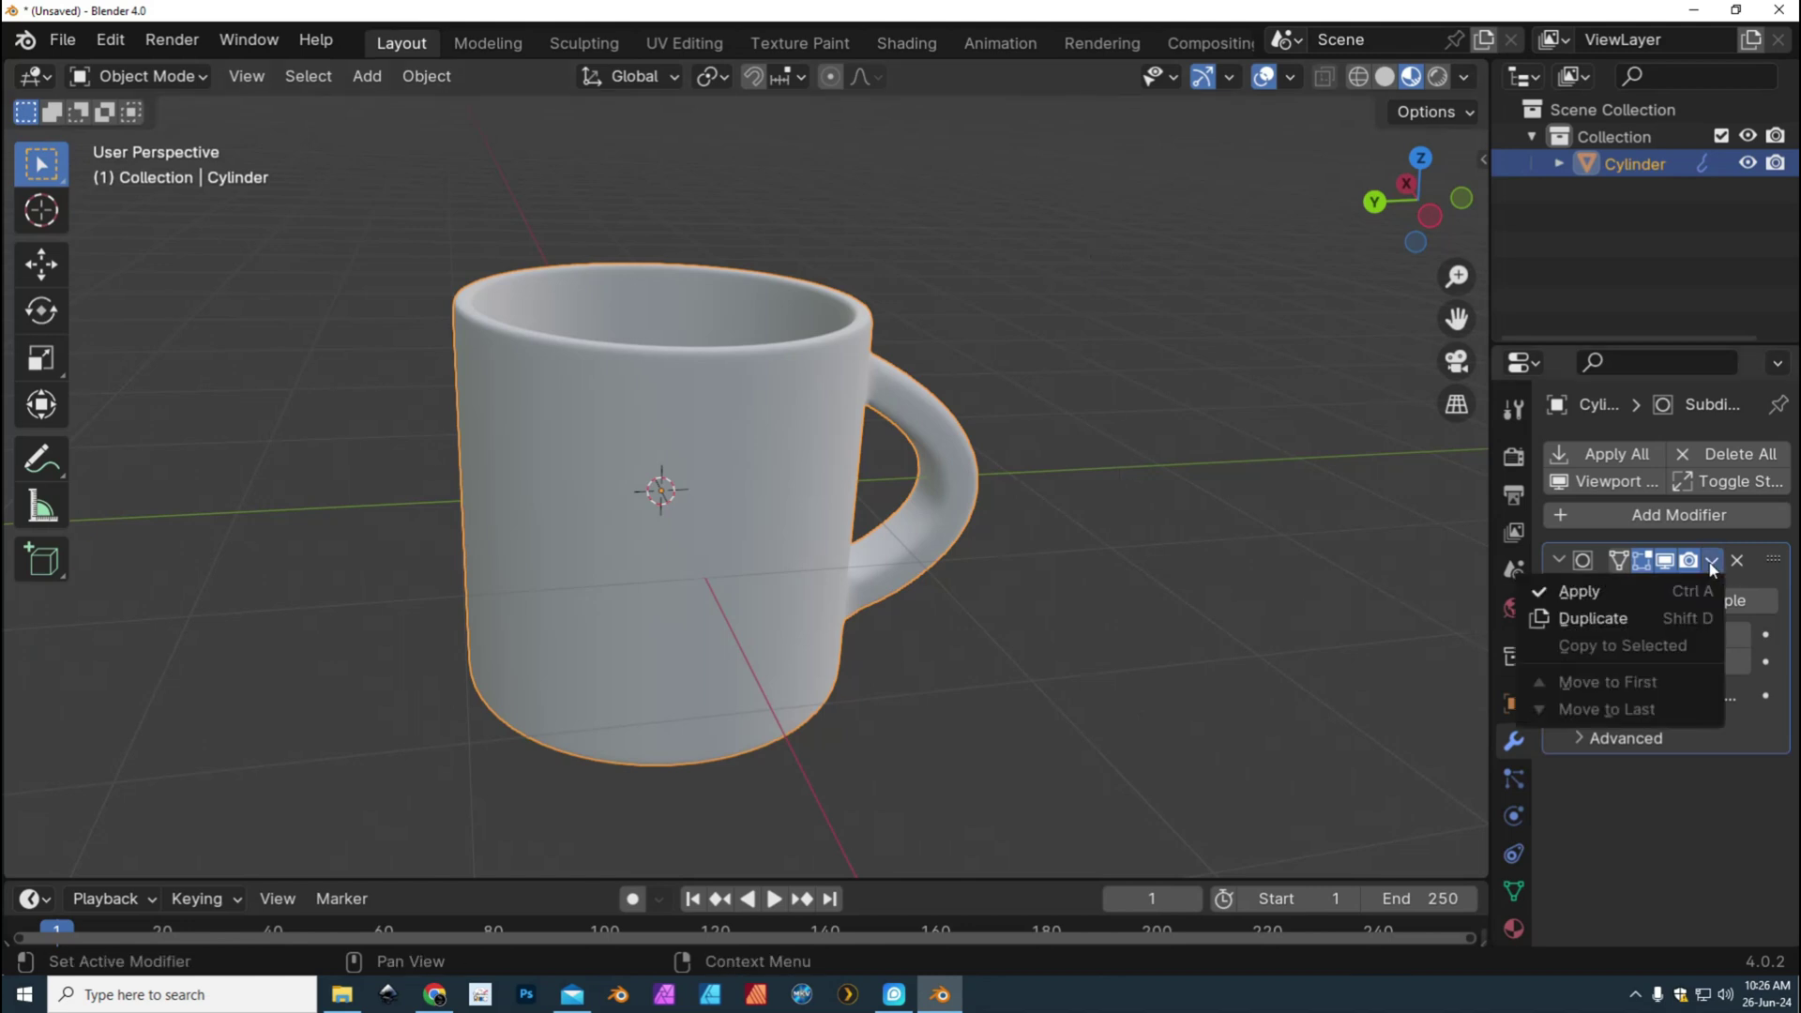
pyautogui.click(1602, 591)
pyautogui.click(1357, 77)
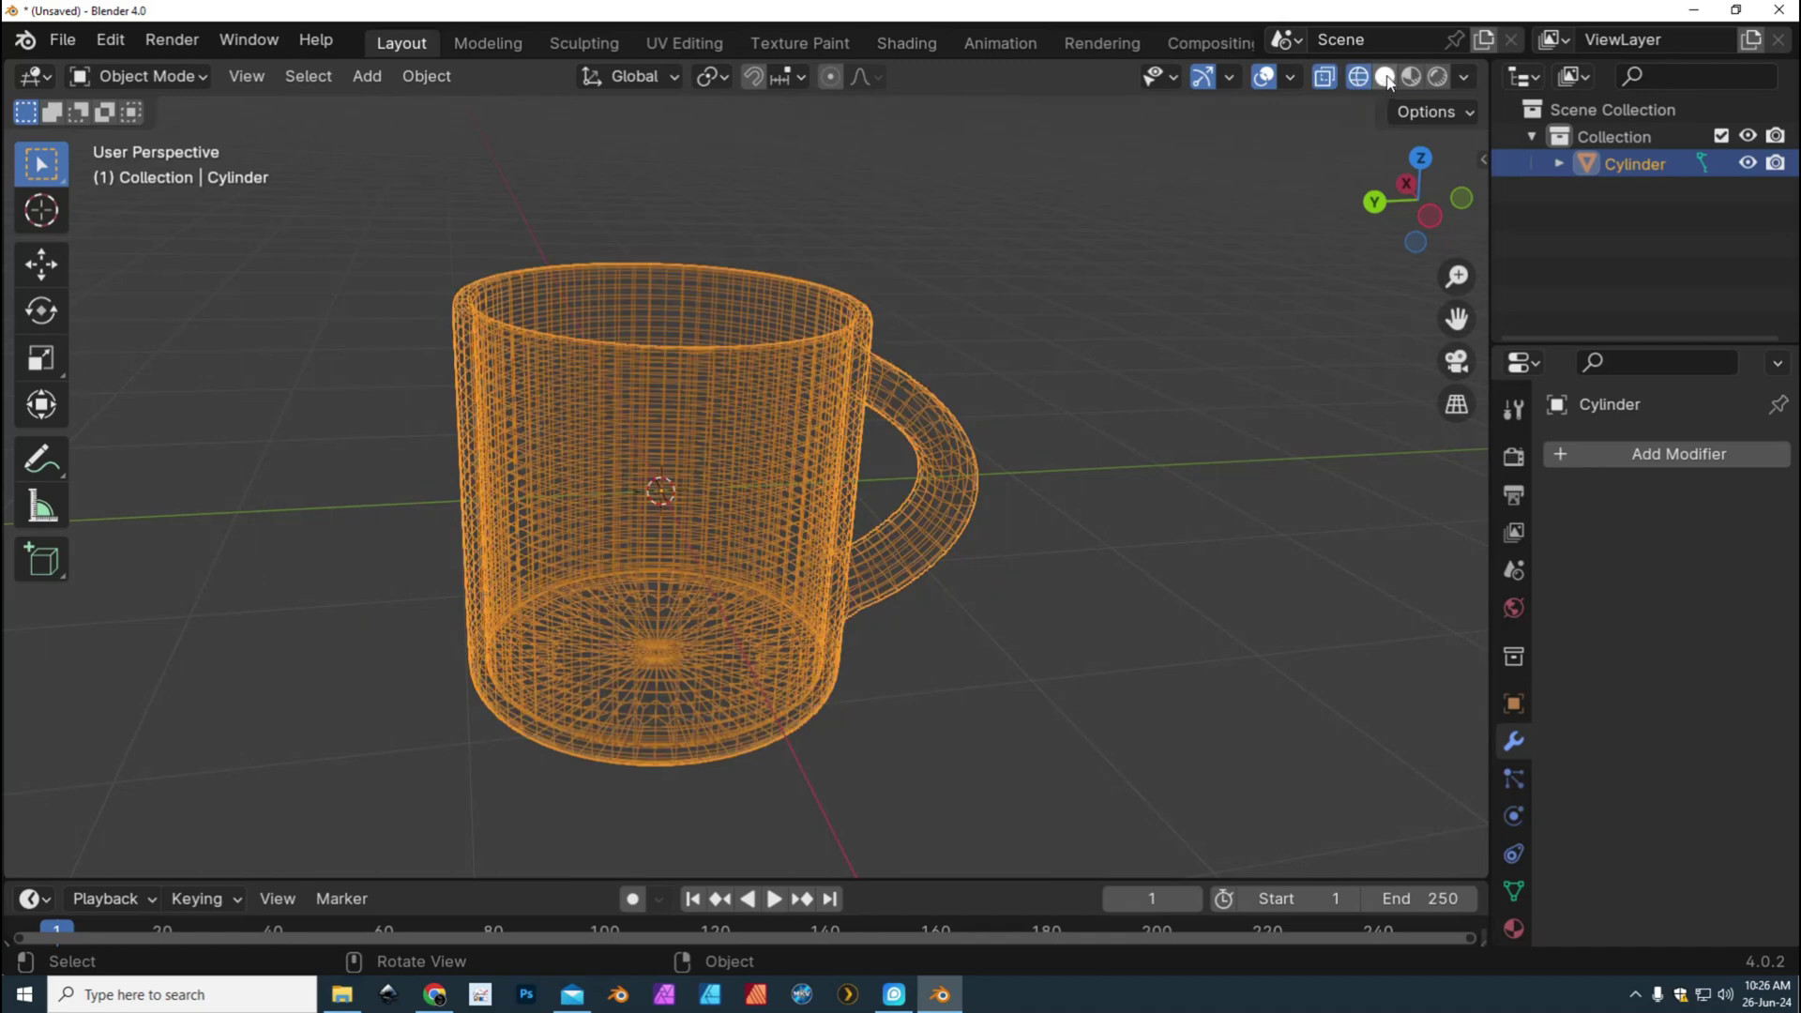
pyautogui.click(1385, 77)
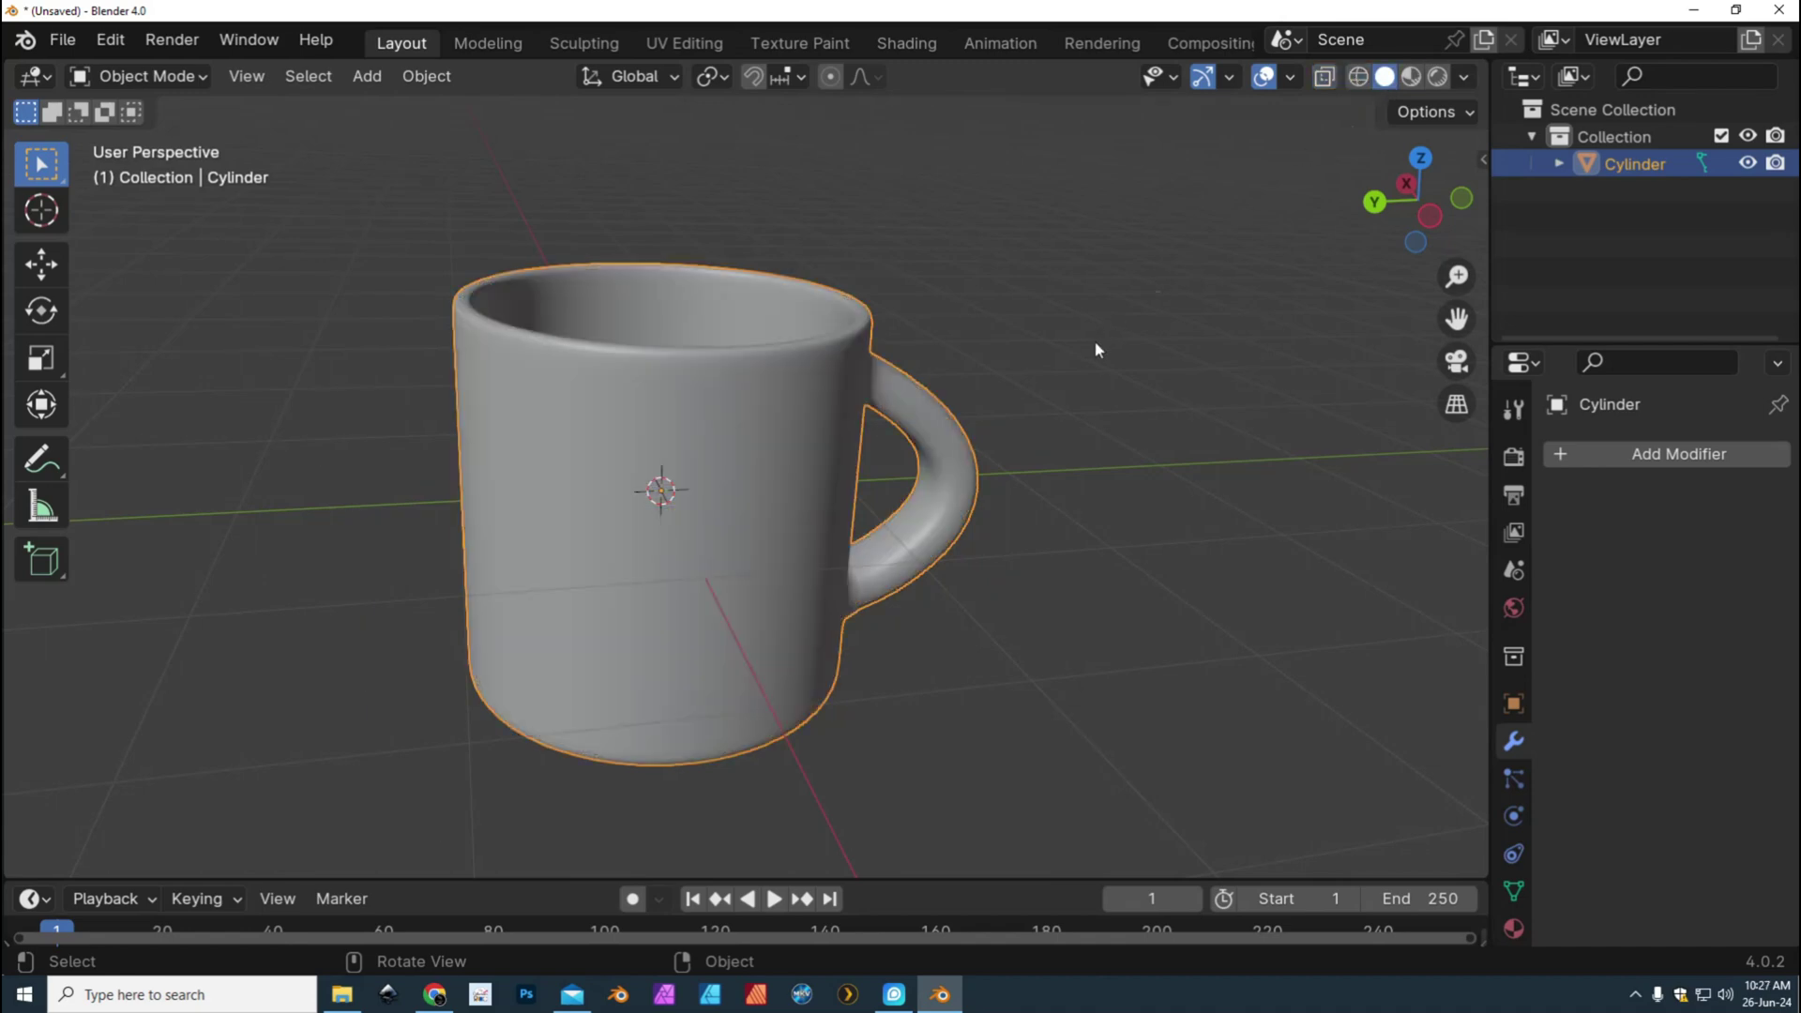
# Move the mug up about 1.01 m along Z so its base rests on the ground plane
pyautogui.moveTo(1095, 343); pyautogui.dragTo(1121, 375, button='middle')
pyautogui.scroll(-5, 1116, 375)
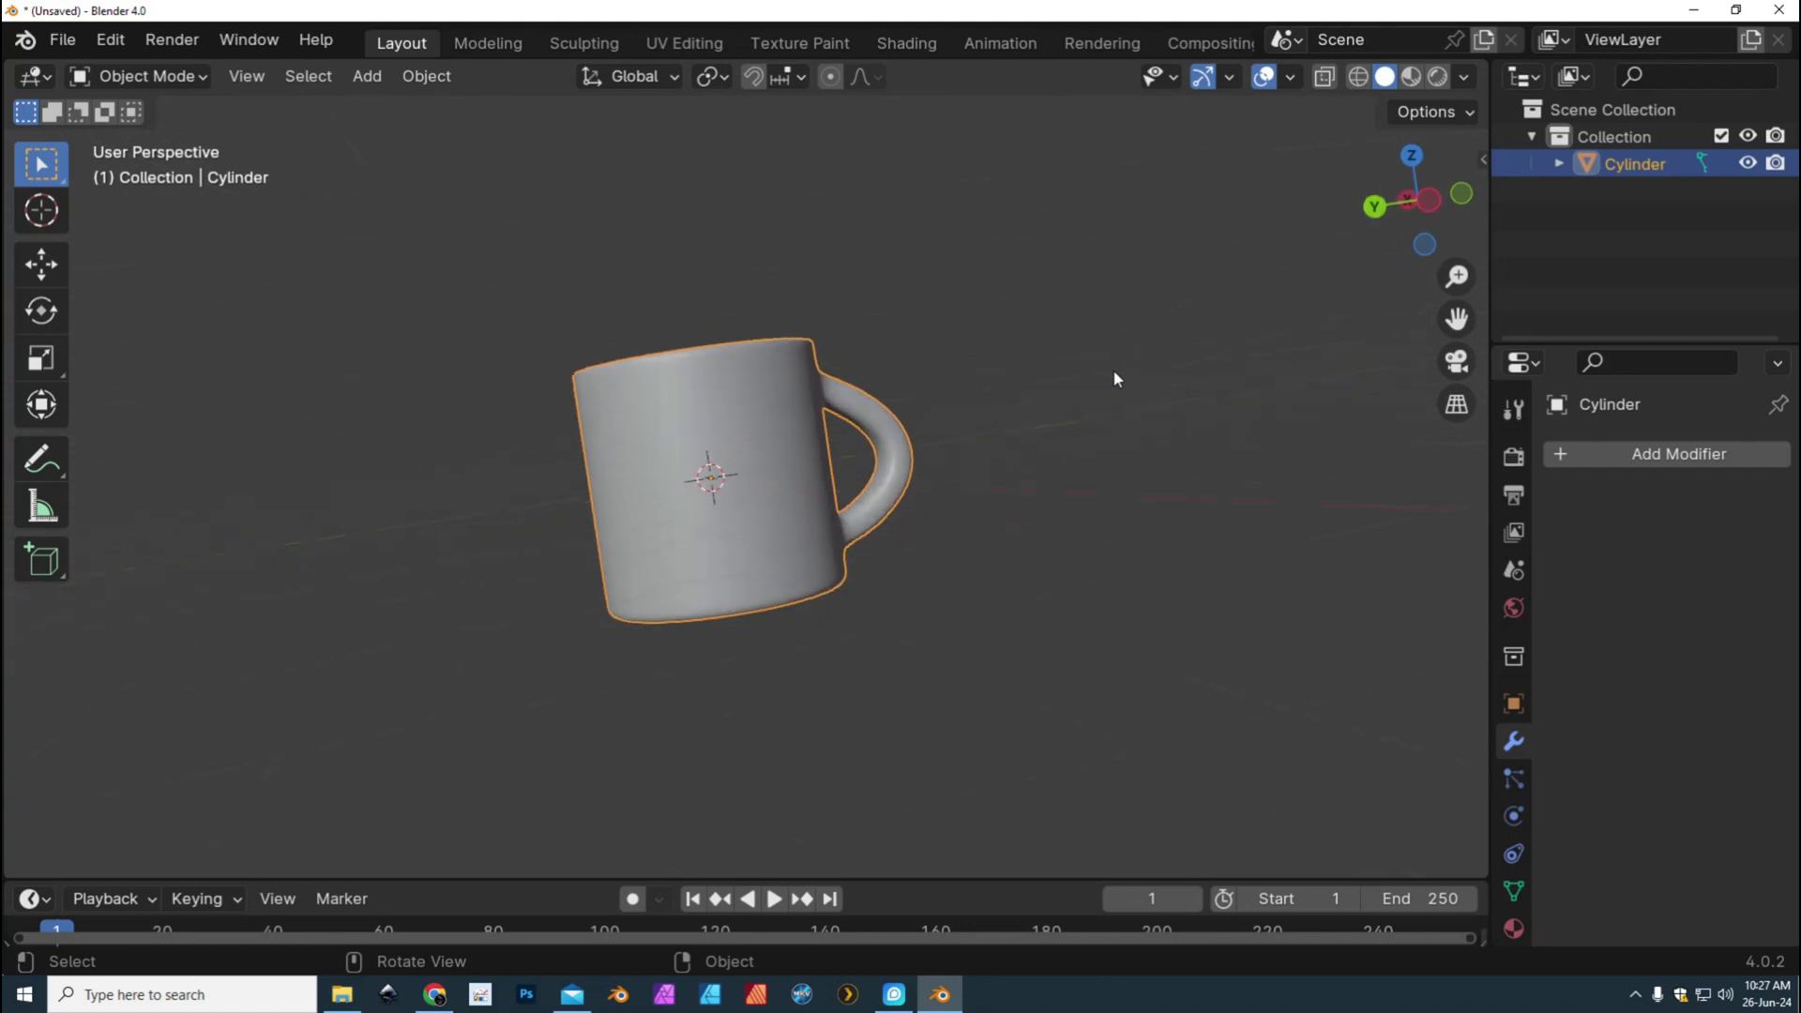
pyautogui.scroll(-5, 1112, 369)
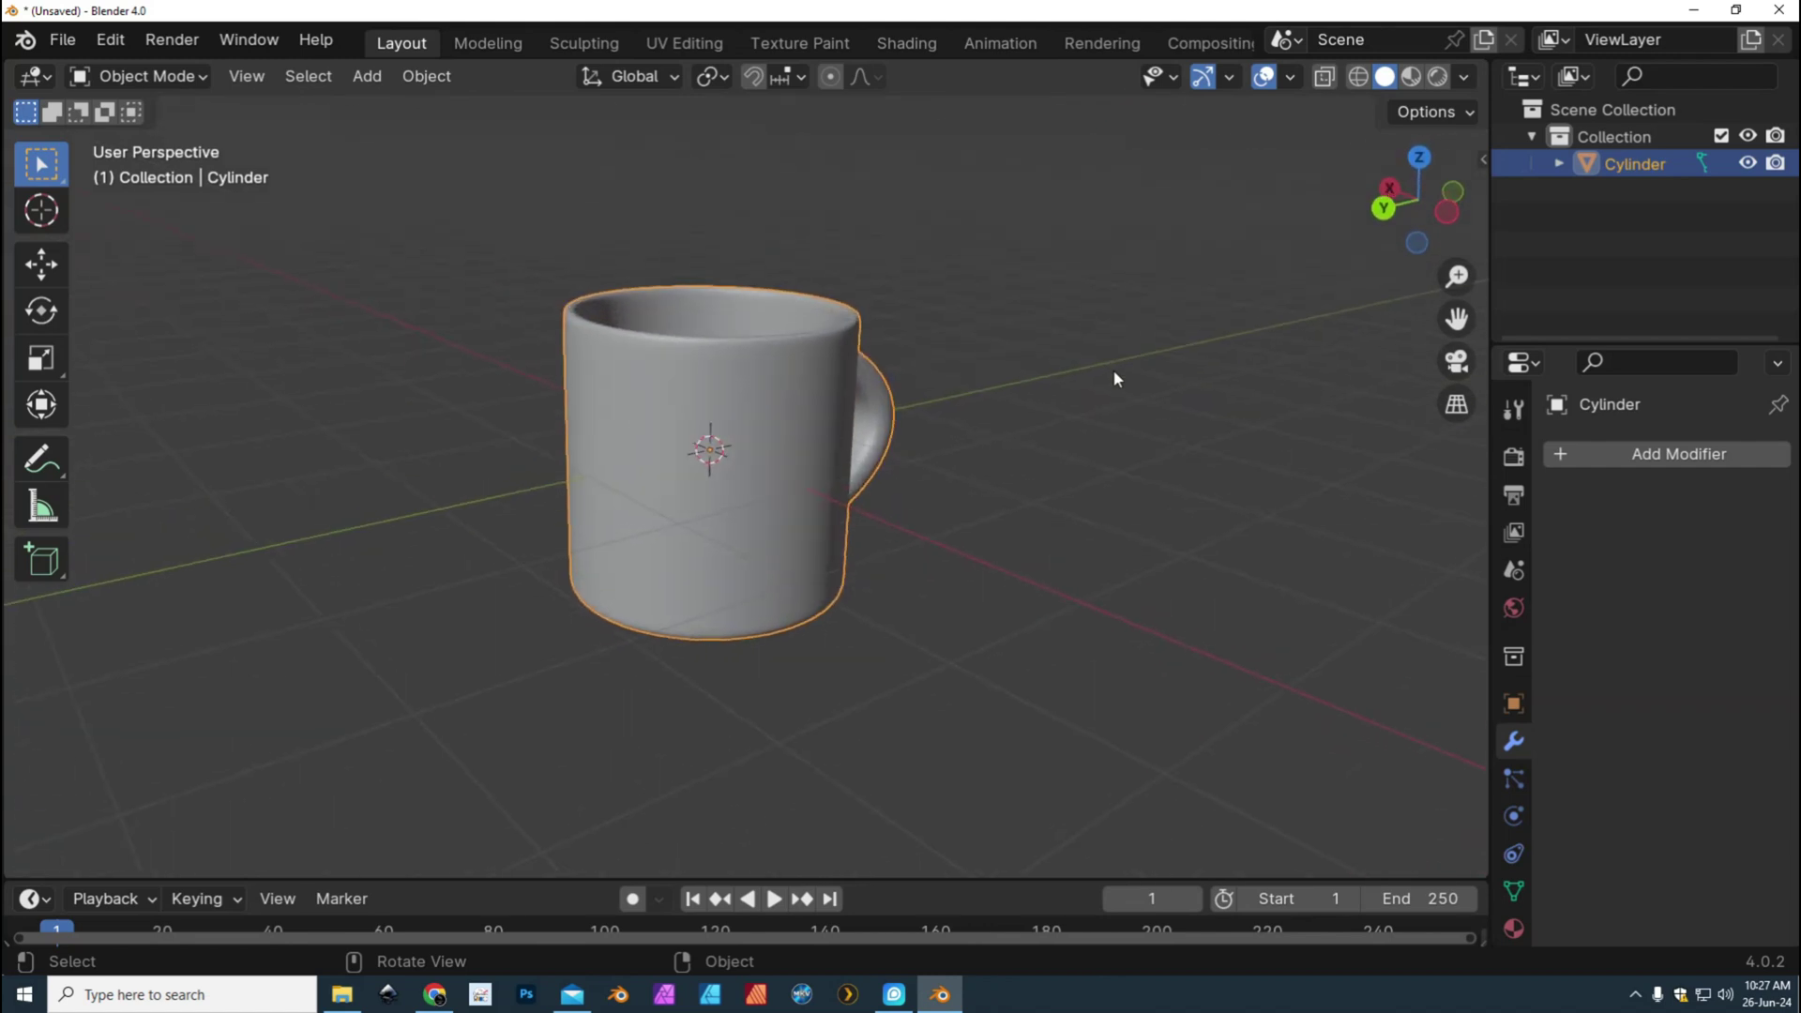
pyautogui.scroll(3, 1114, 378)
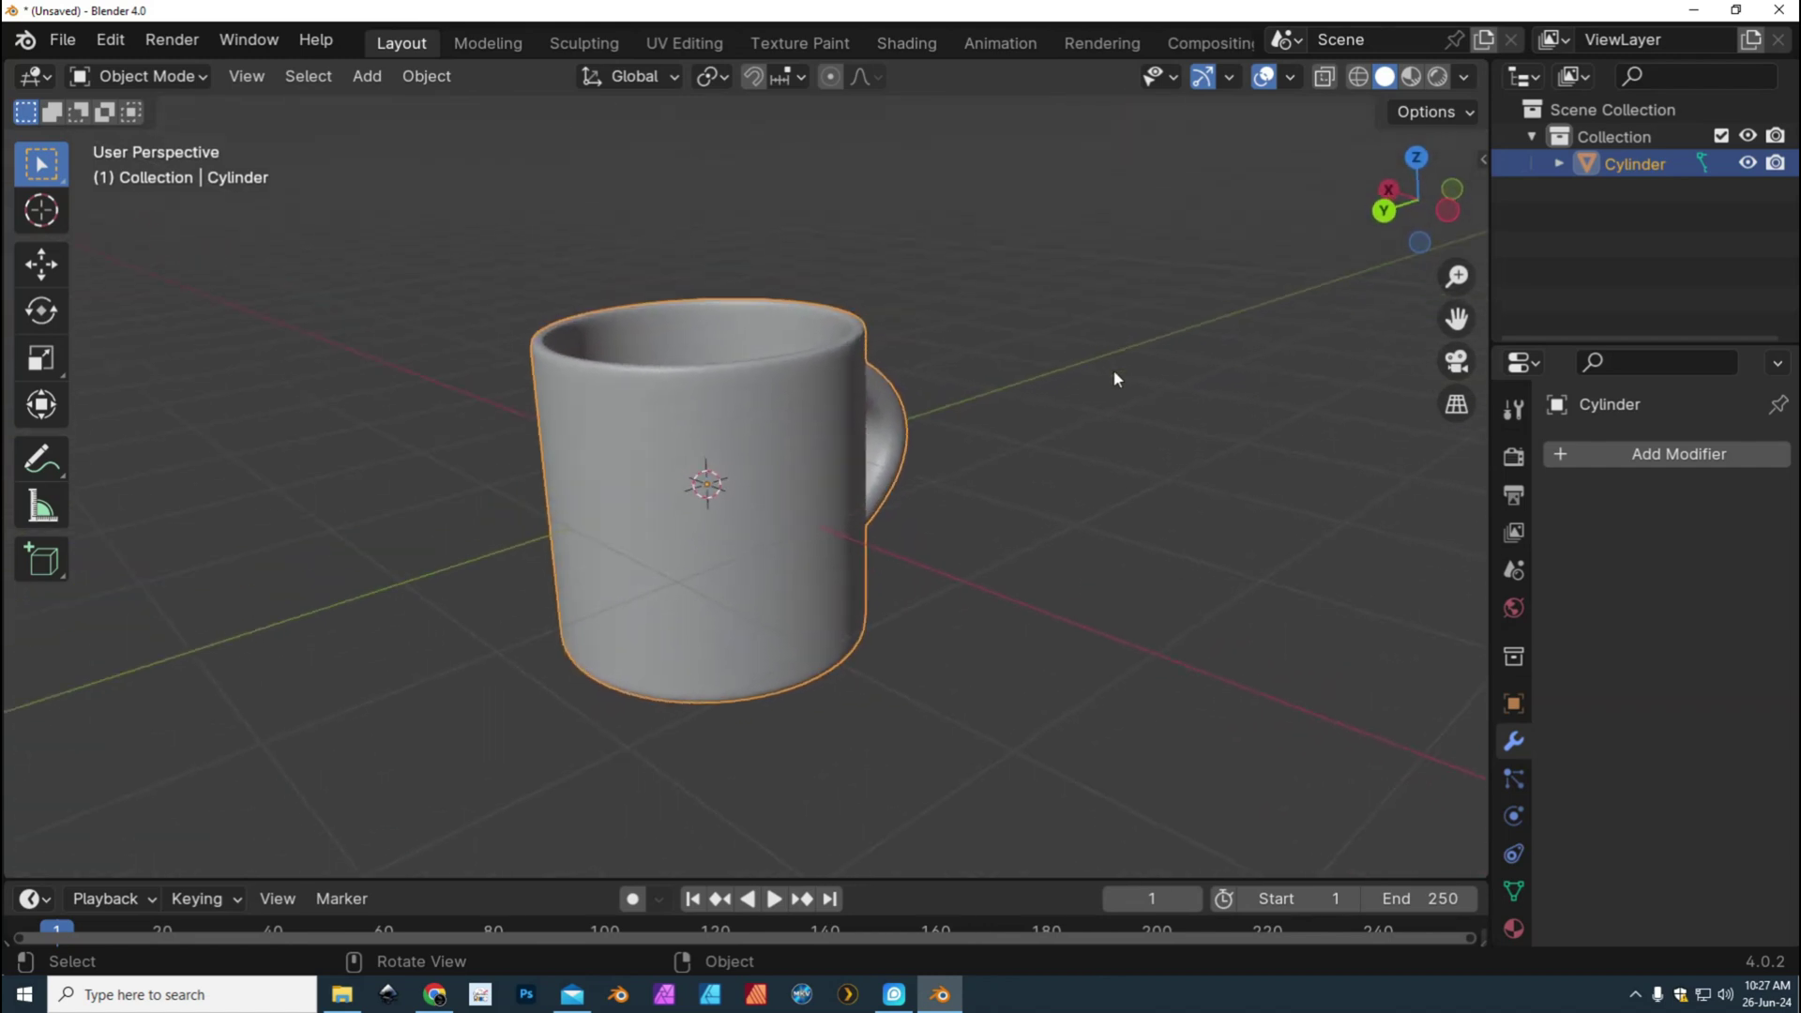
pyautogui.scroll(-3, 1115, 378)
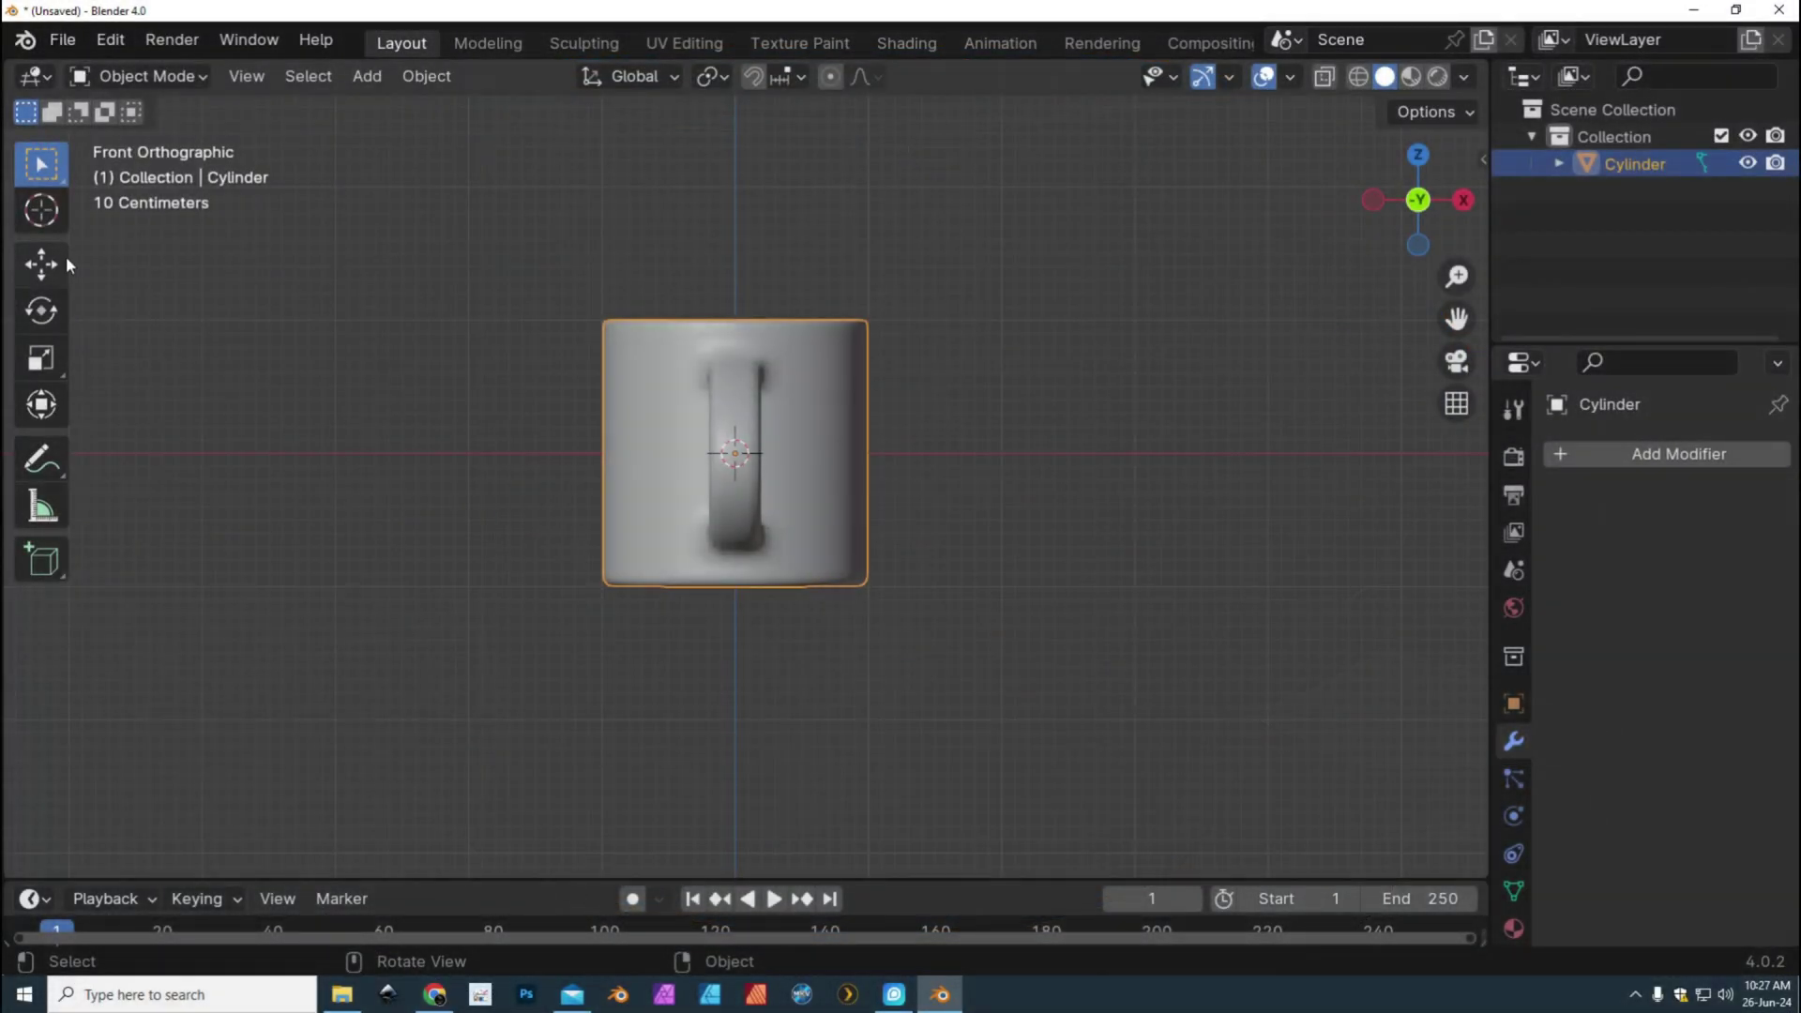
pyautogui.click(42, 264)
pyautogui.moveTo(732, 334); pyautogui.dragTo(741, 196)
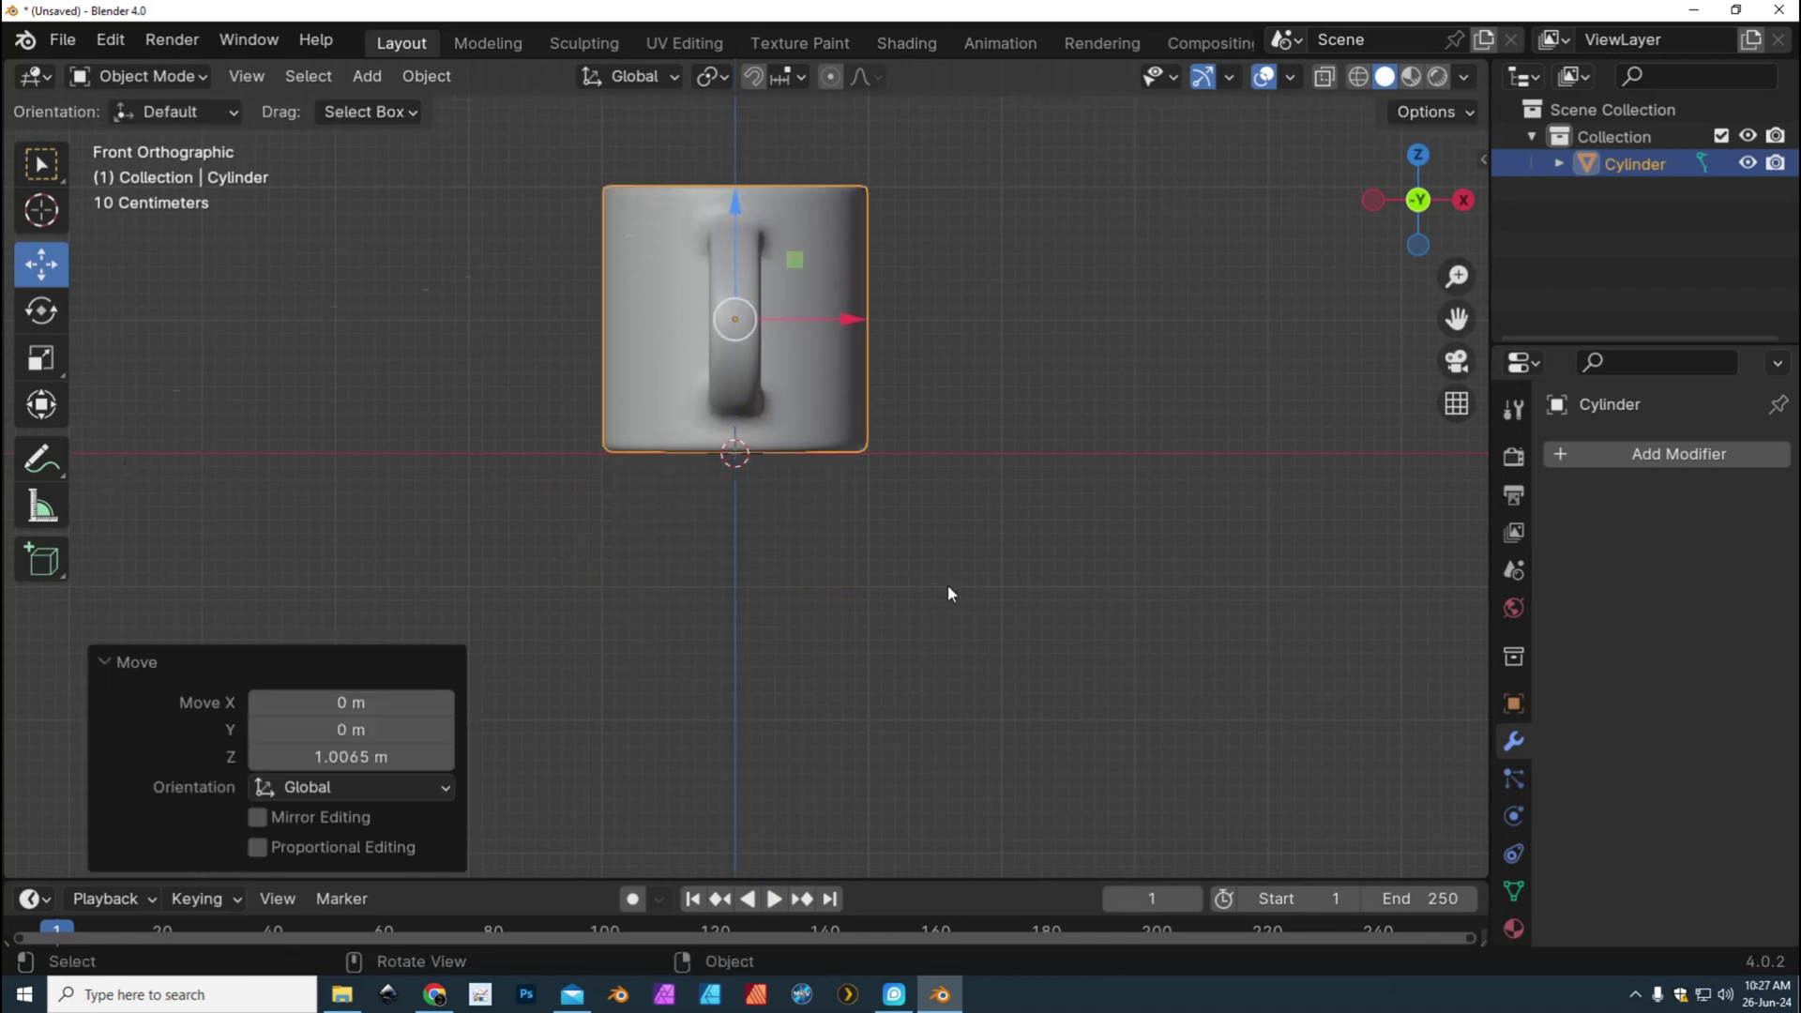
pyautogui.press('KP_3')
pyautogui.press('KP_1')
pyautogui.press('KP_3')
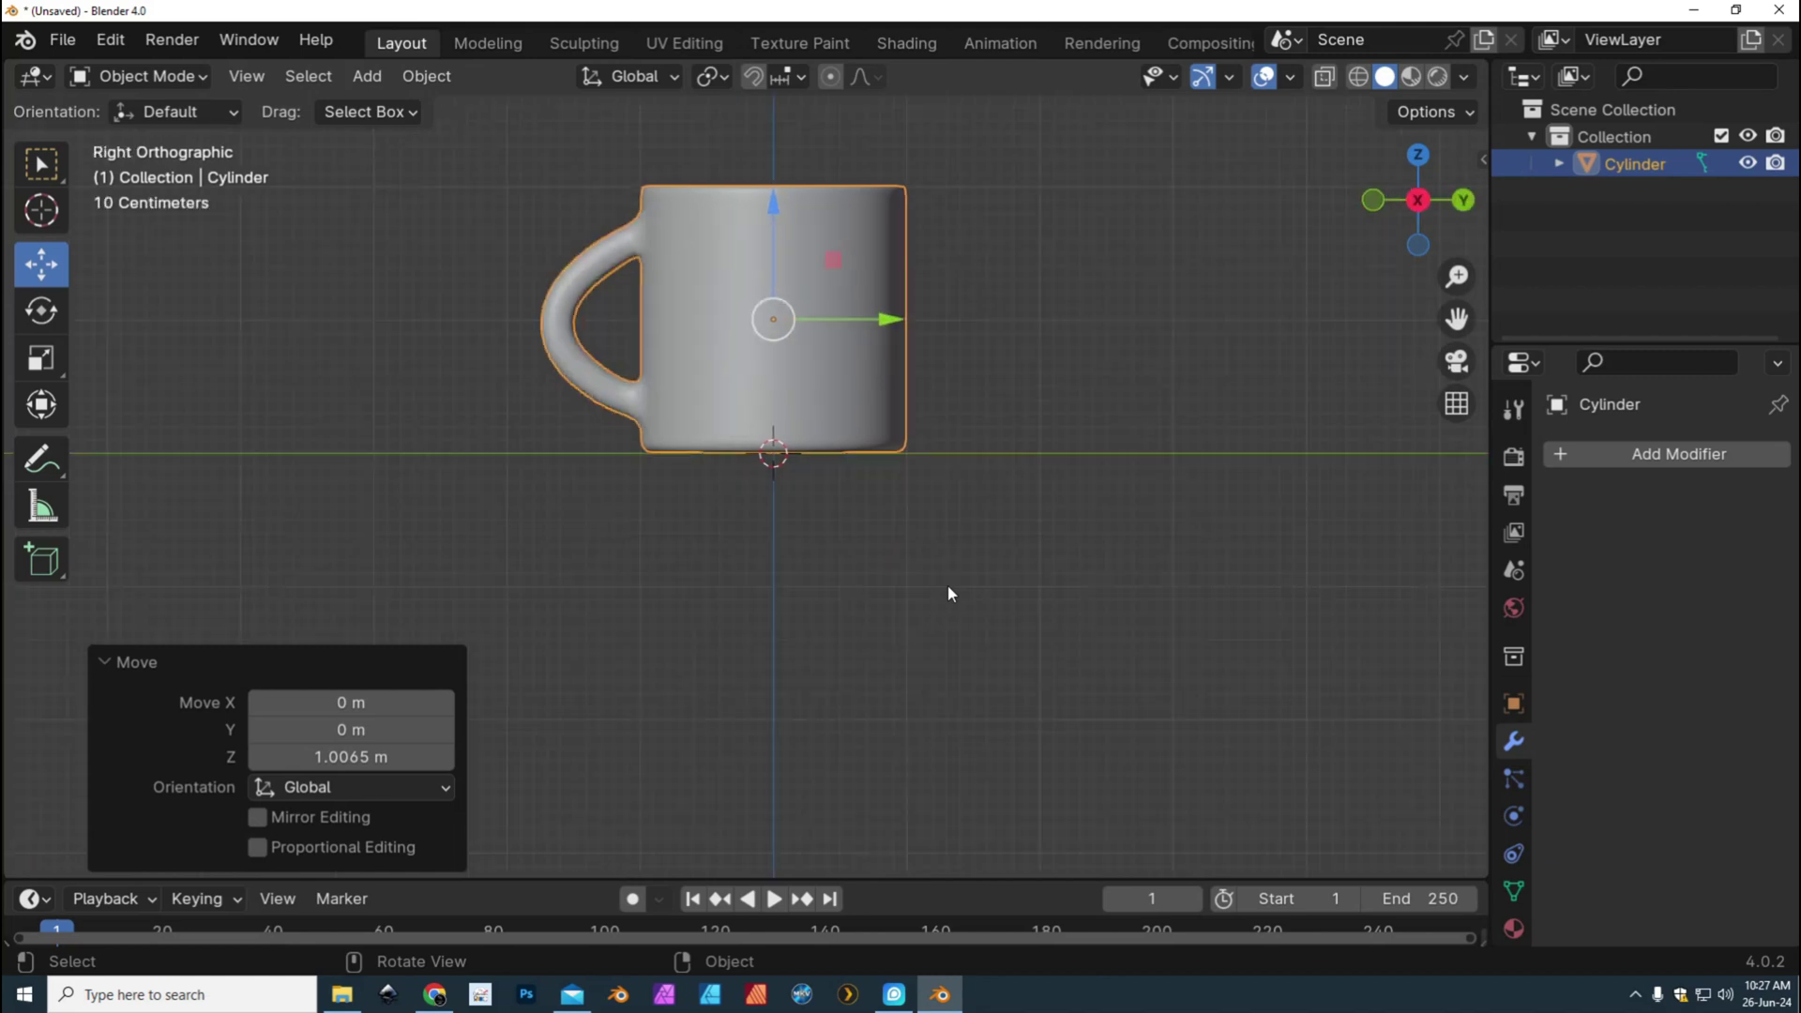
pyautogui.press('KP_7')
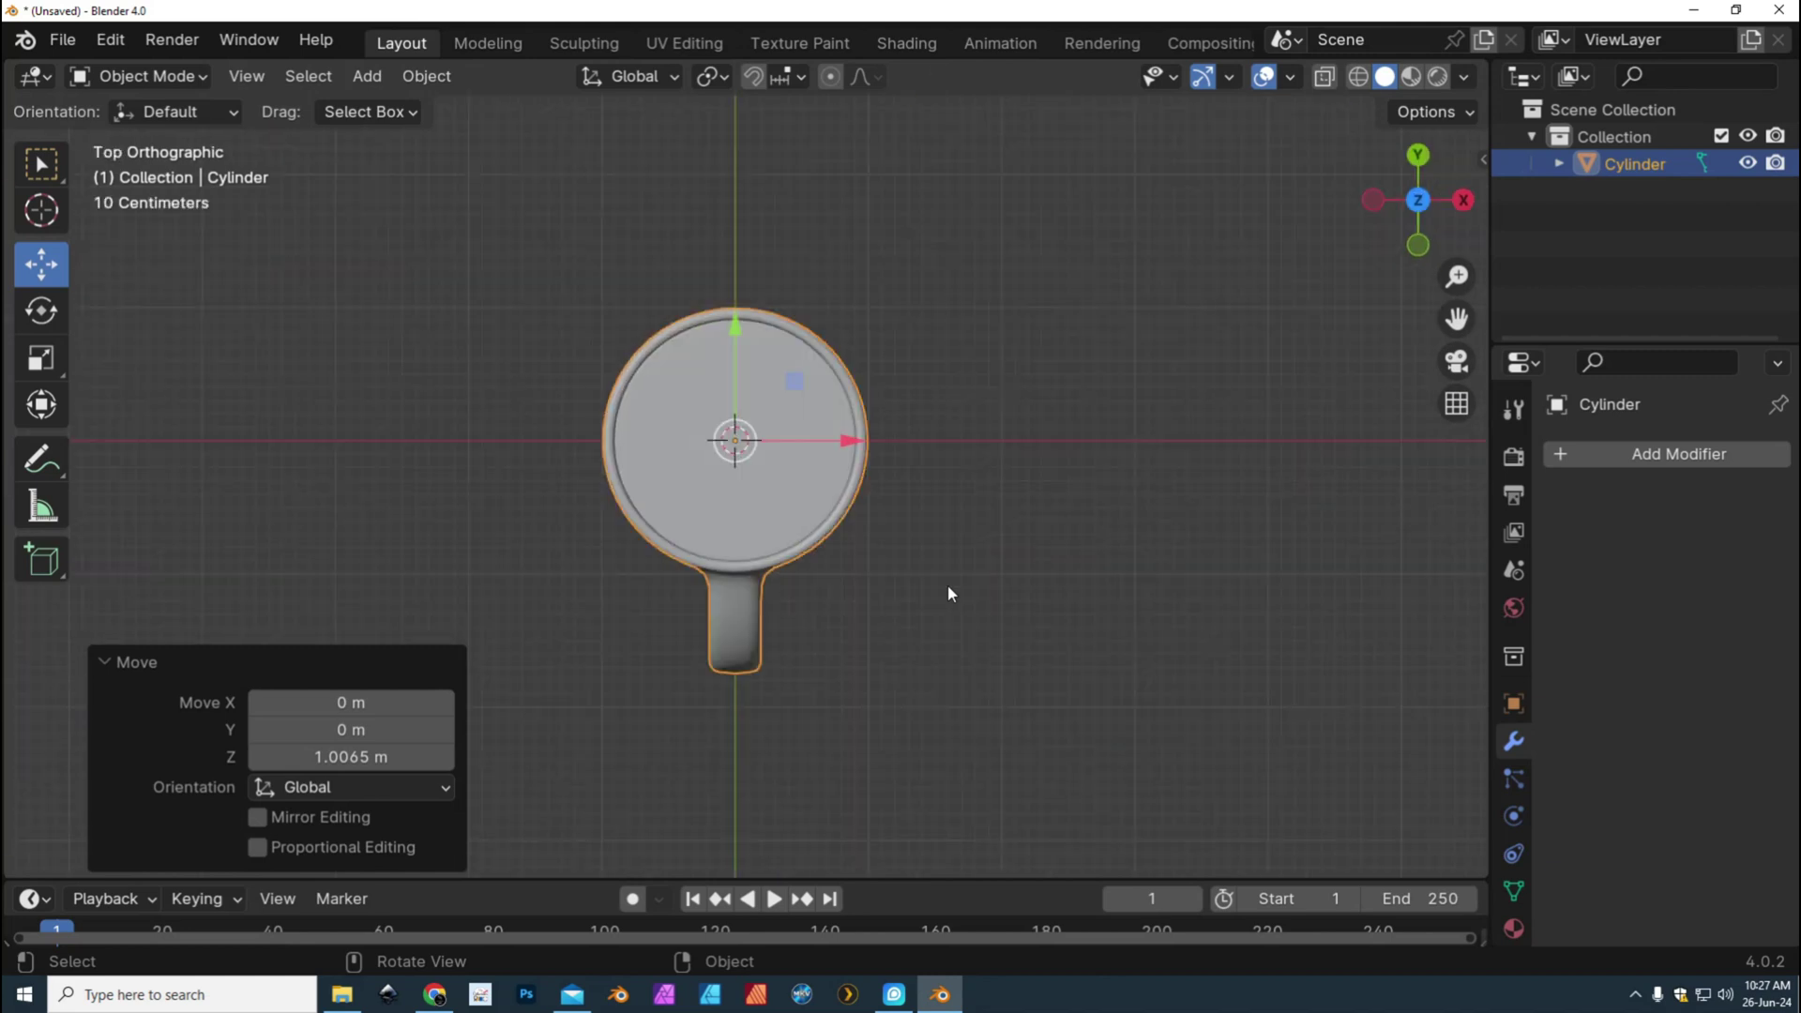
# Add a 2 m cube at the origin and raise it about 1.02 m along Z
pyautogui.moveTo(1378, 188); pyautogui.dragTo(1426, 108)
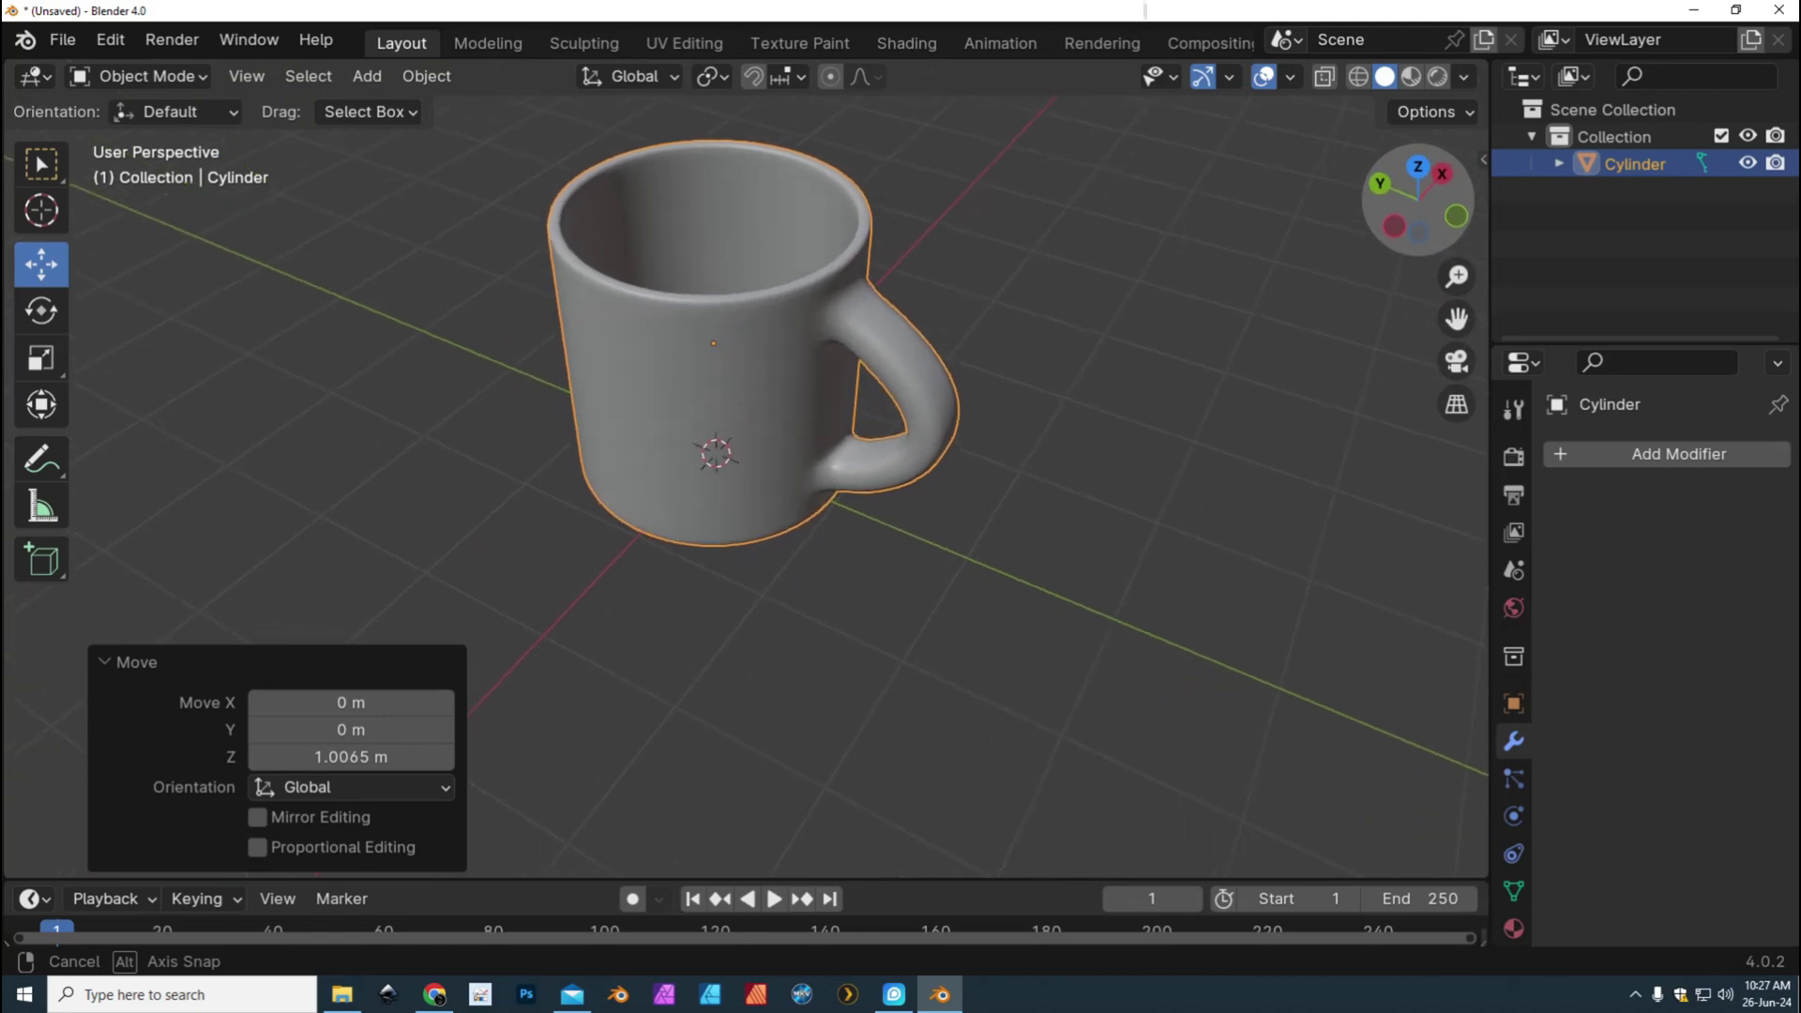
pyautogui.scroll(3, 715, 472)
pyautogui.scroll(-7, 711, 470)
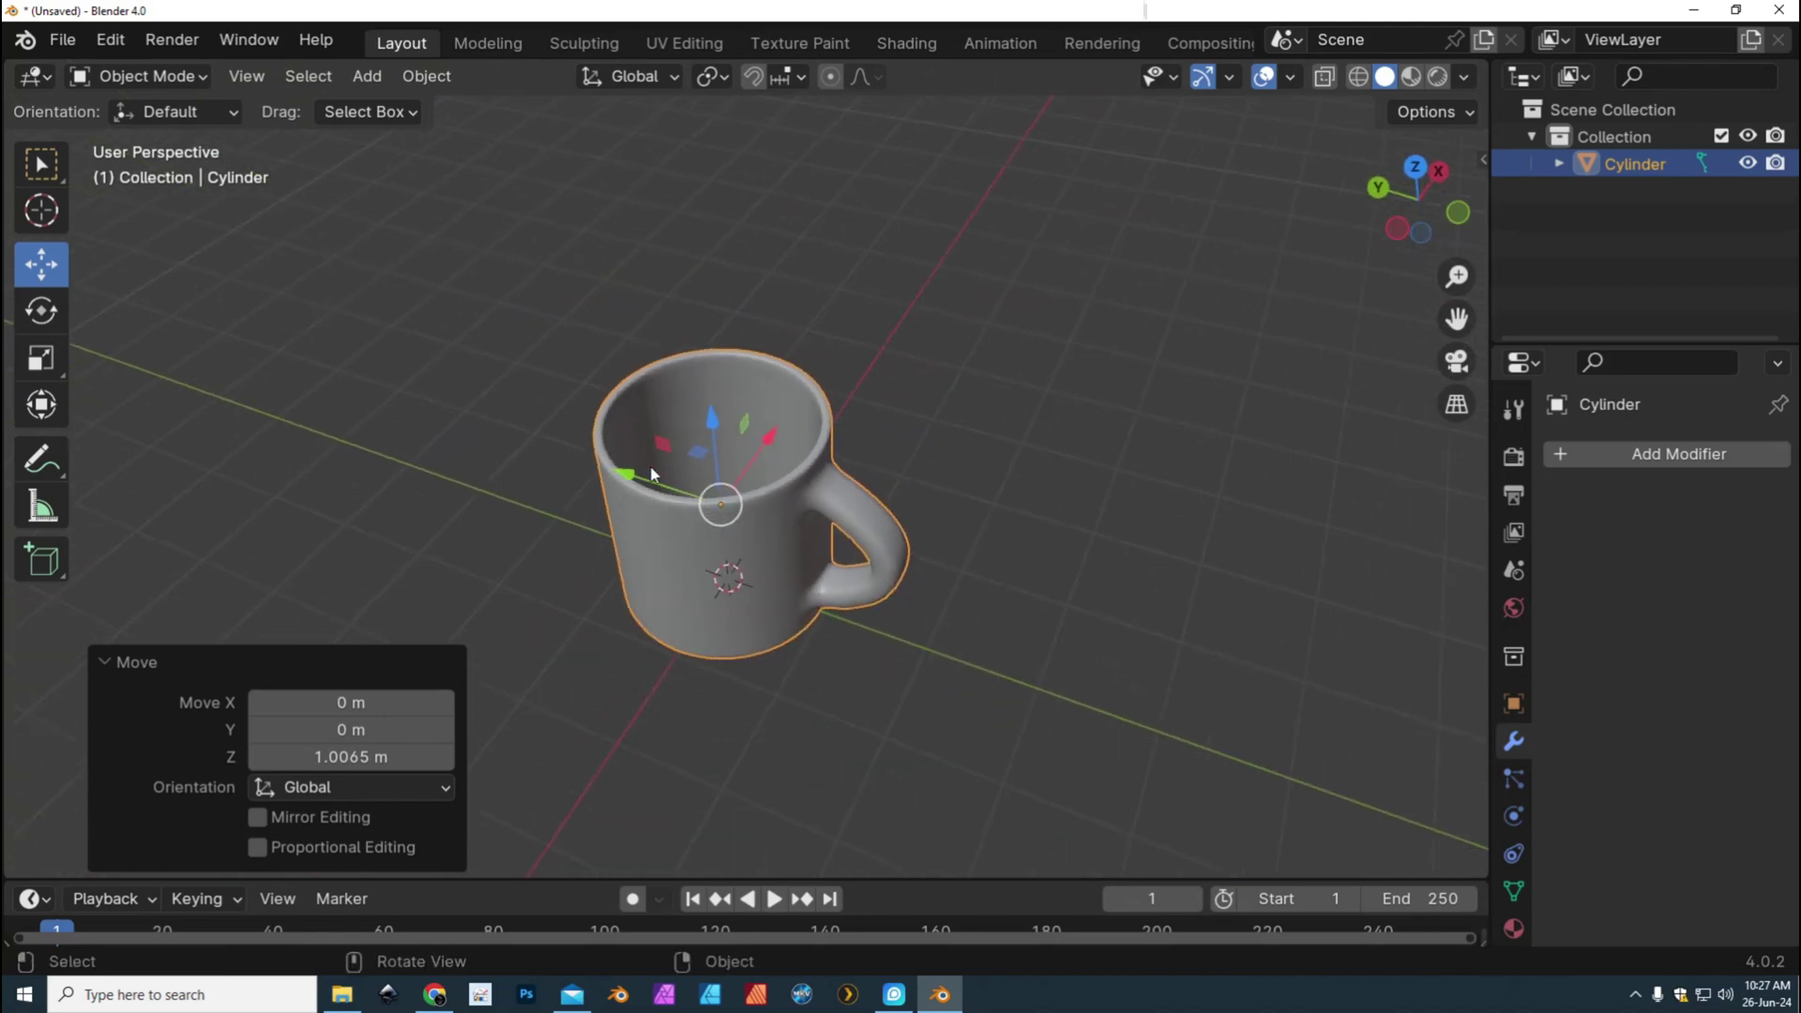
pyautogui.click(383, 76)
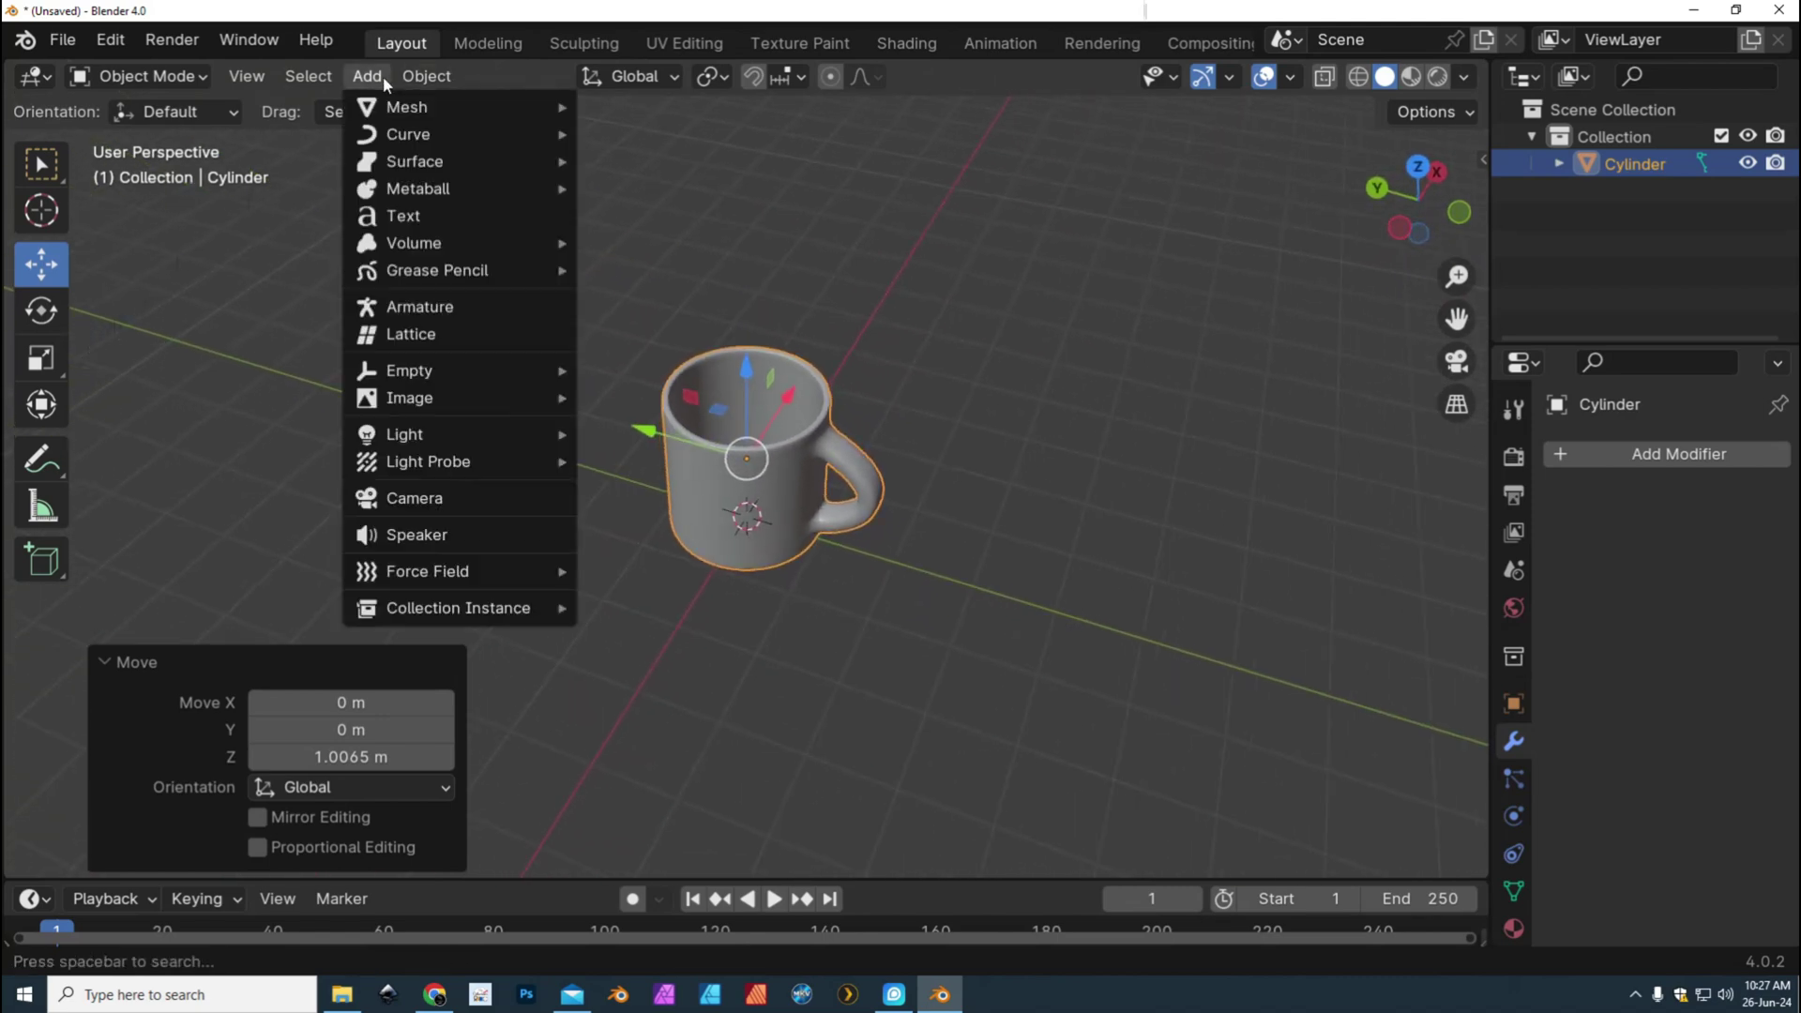
pyautogui.moveTo(422, 109)
pyautogui.click(660, 132)
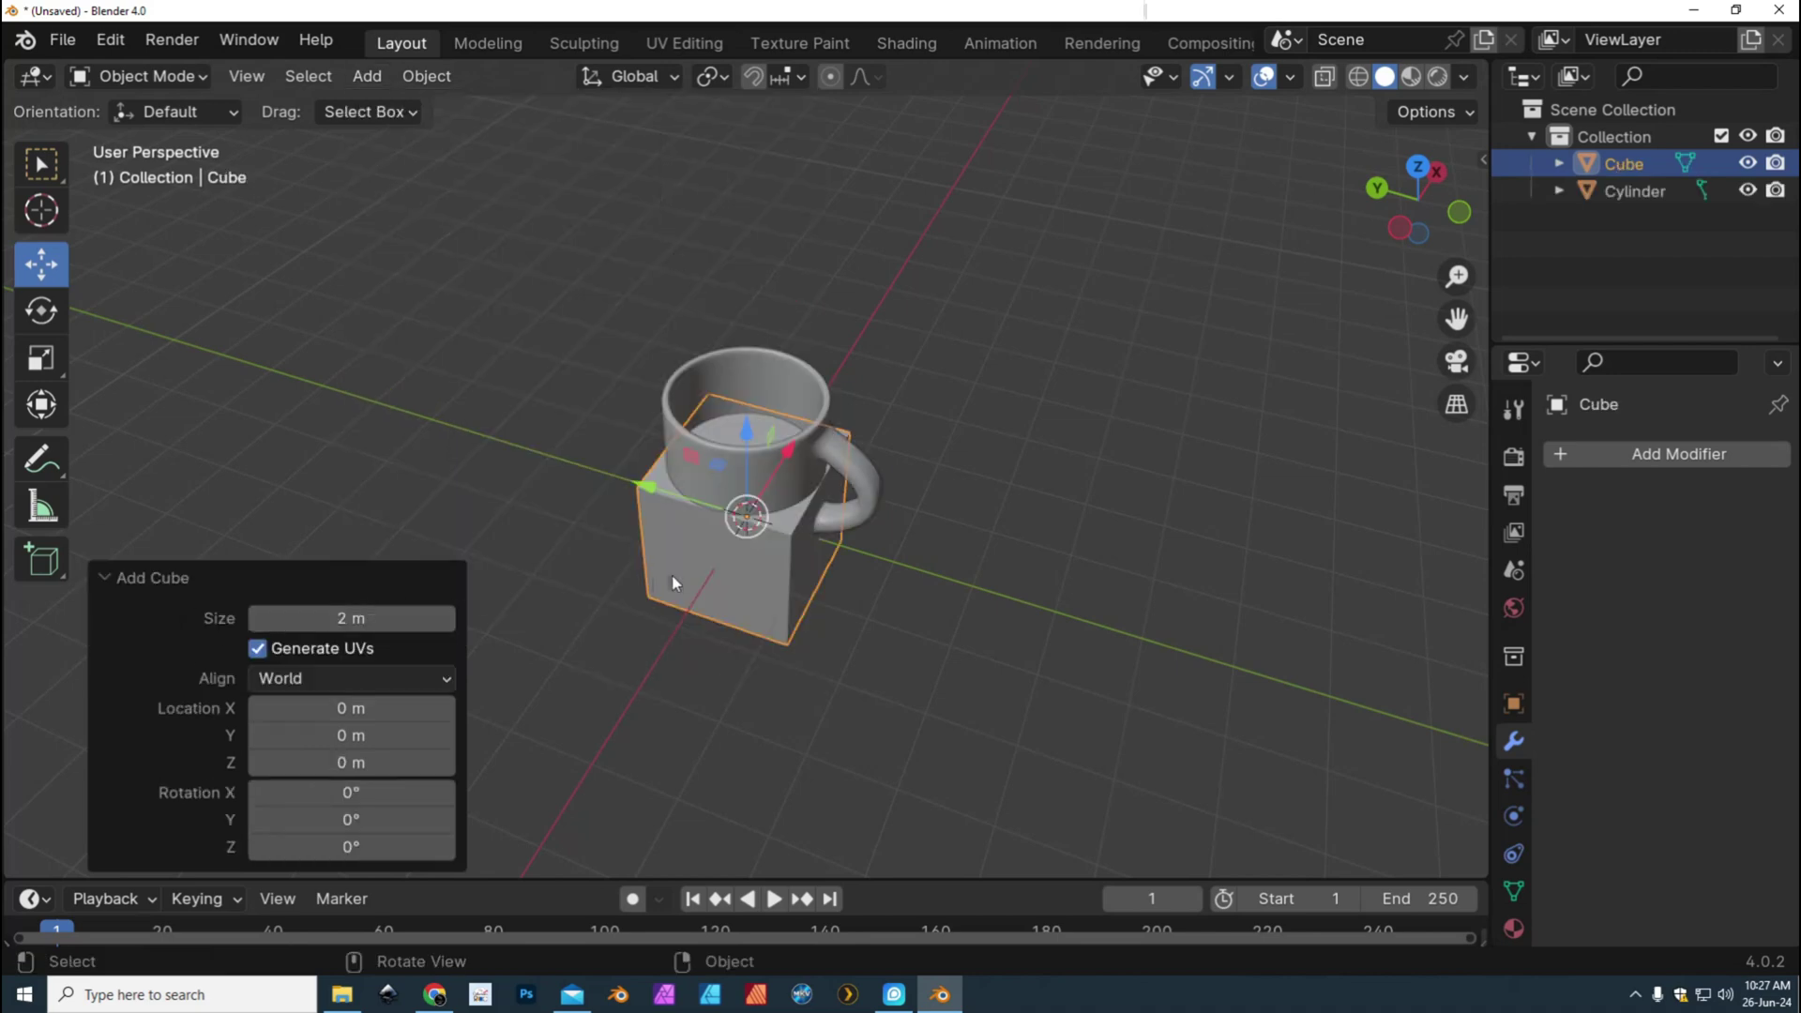
pyautogui.press('KP_3')
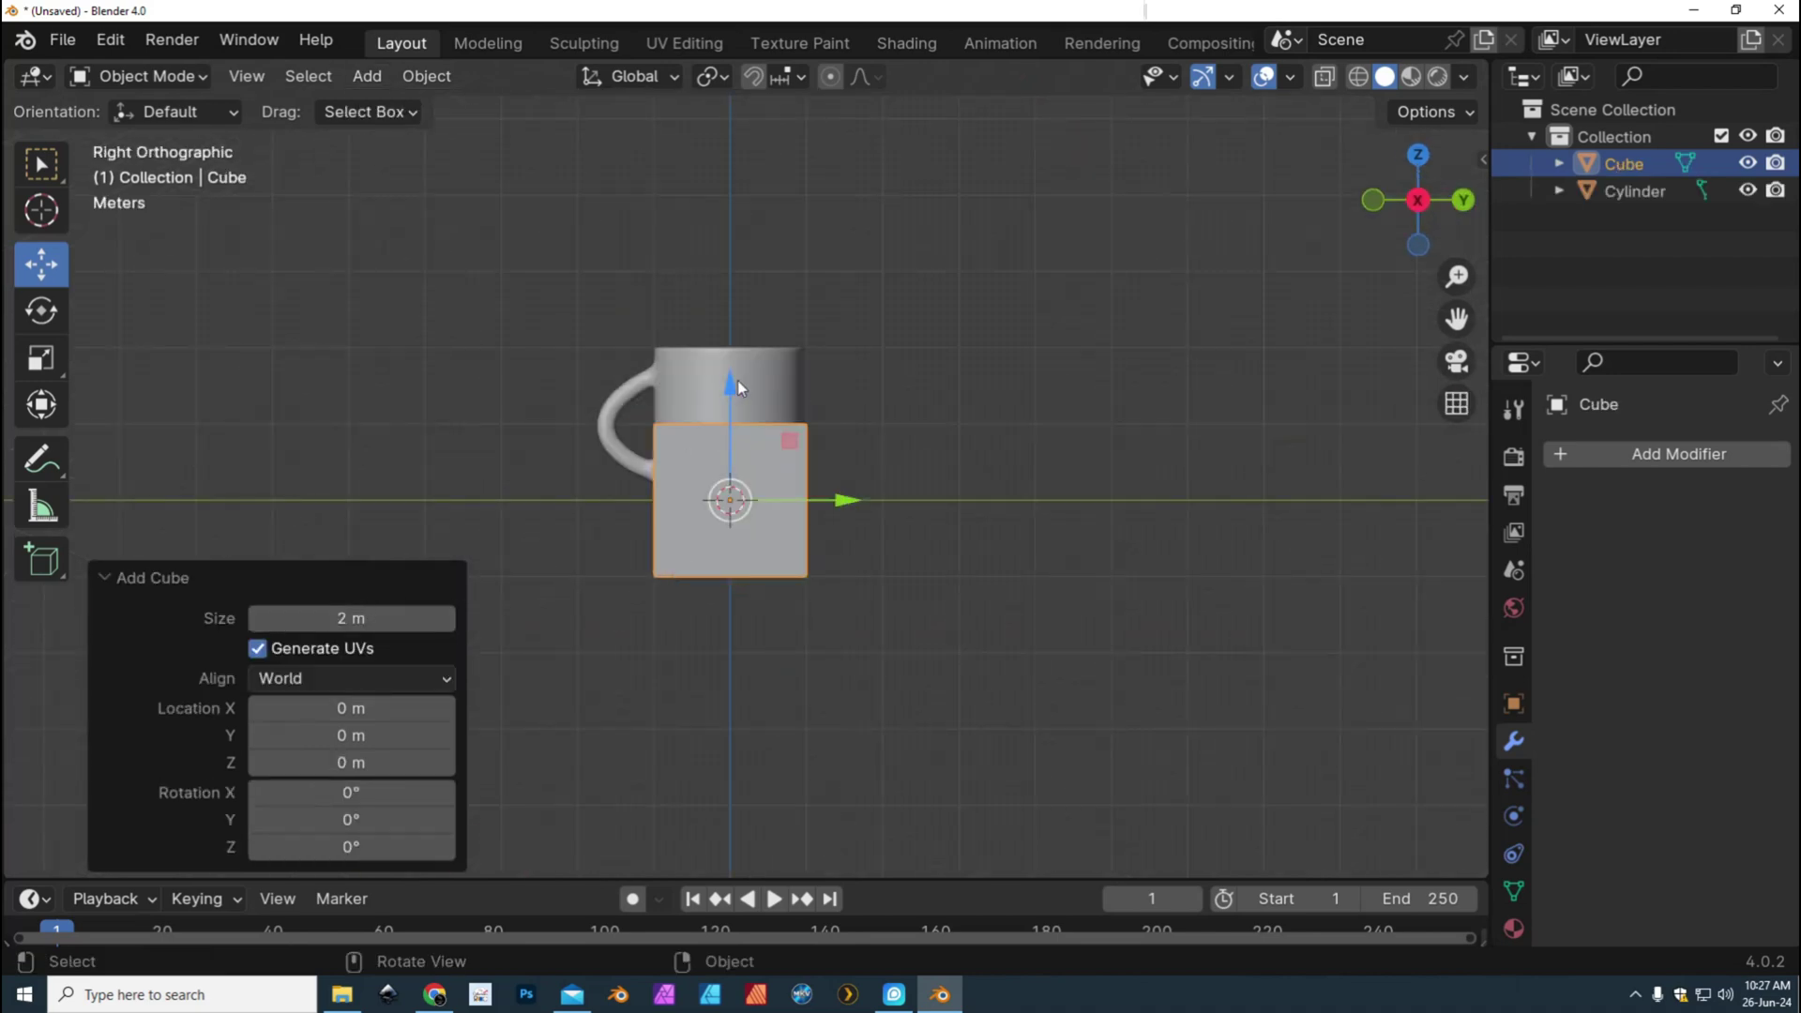
pyautogui.moveTo(730, 383); pyautogui.dragTo(730, 300)
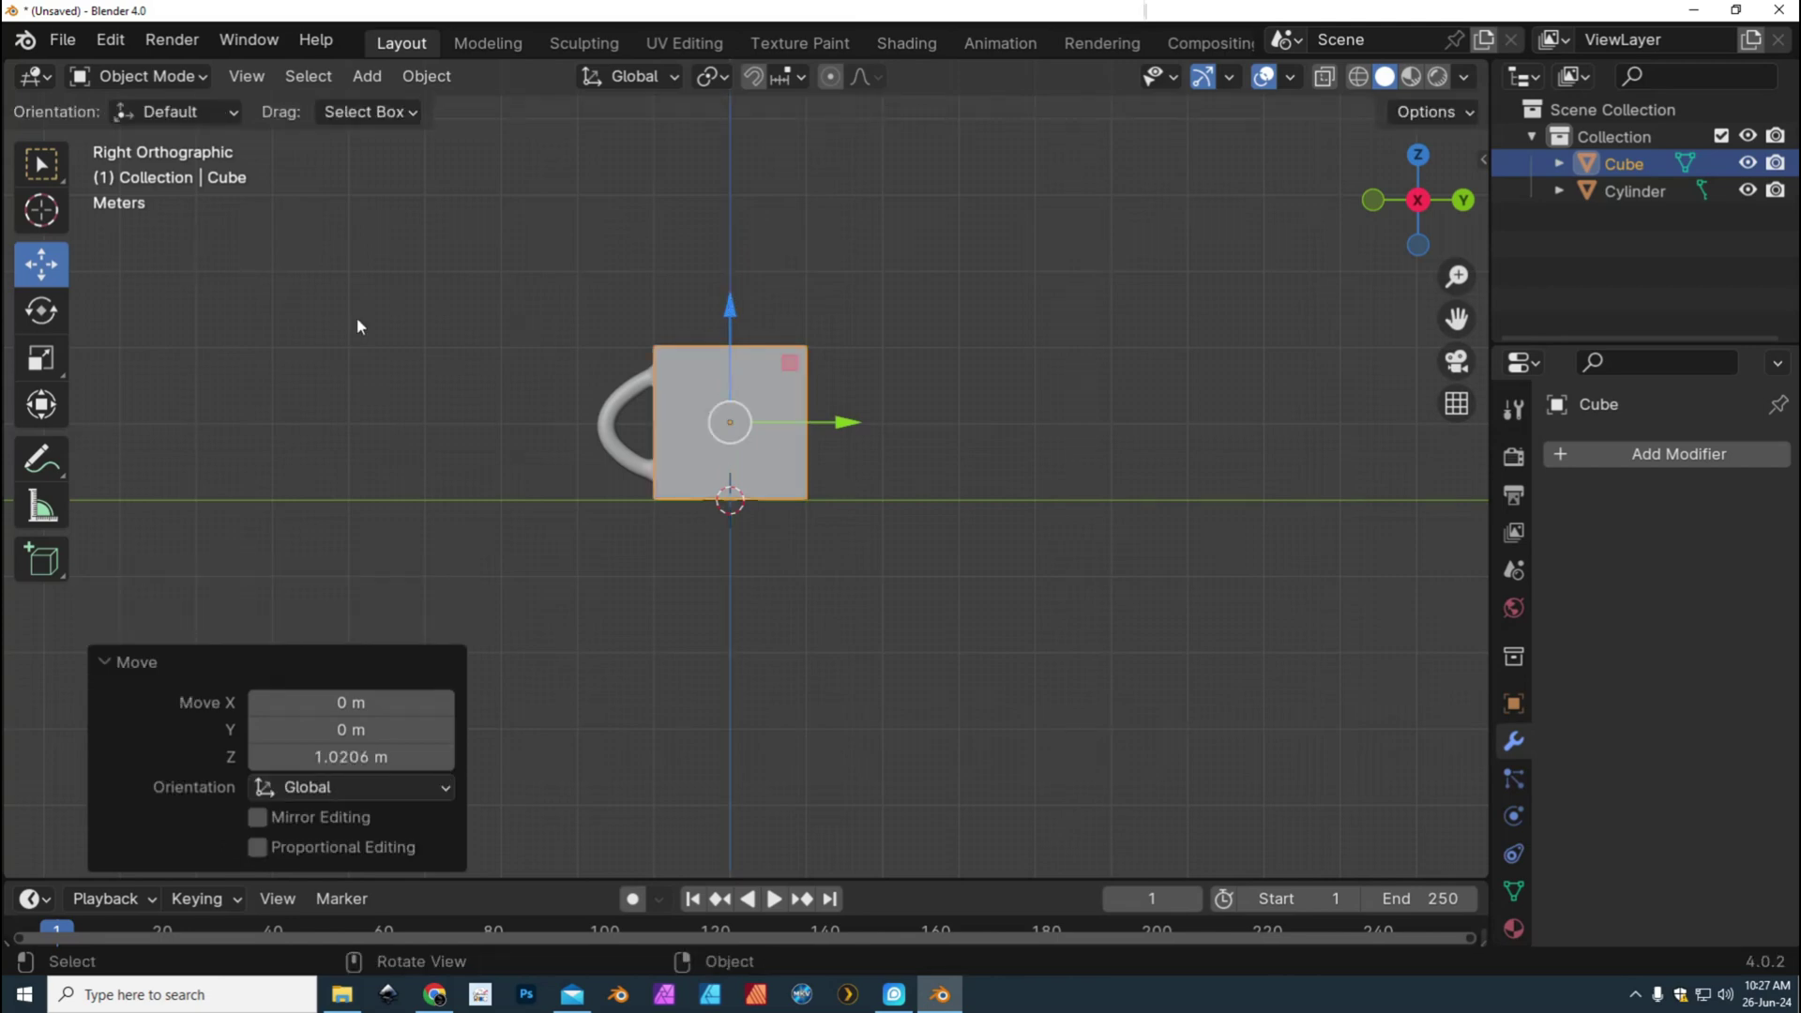
# Scale the cube by about 7.36 along Y and about 5.66 along Z
pyautogui.click(40, 361)
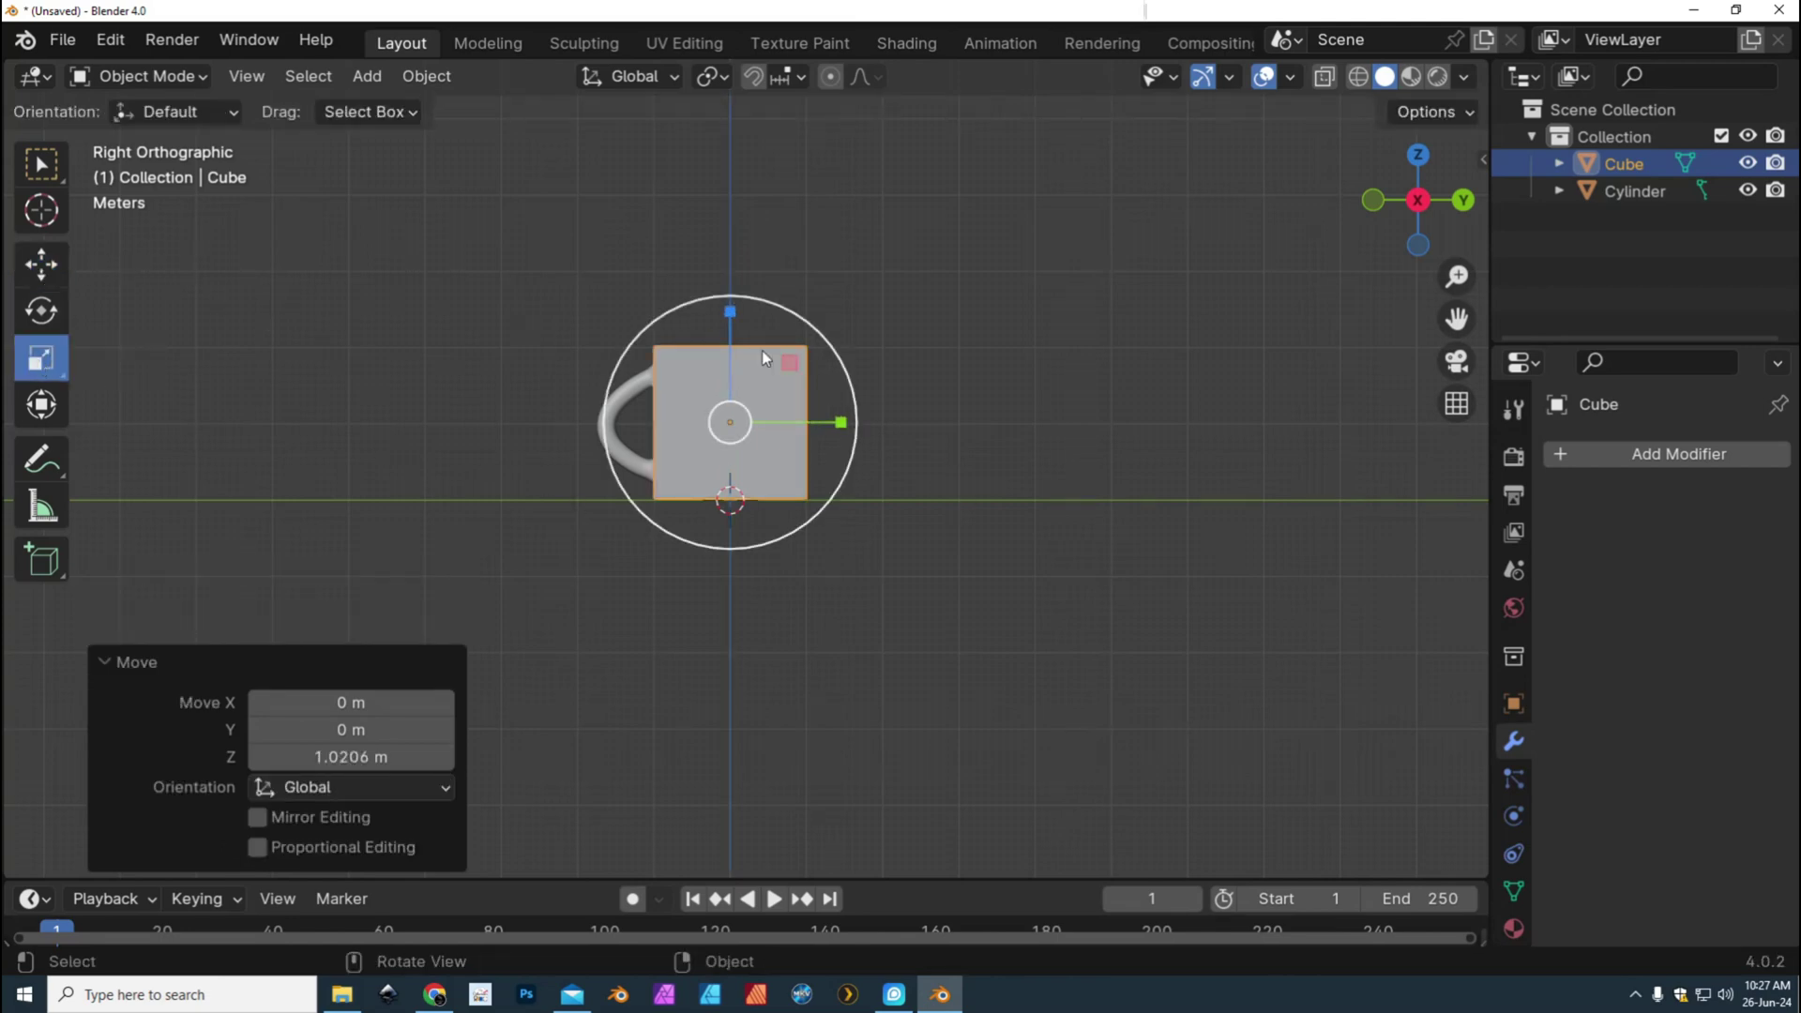
pyautogui.moveTo(845, 428); pyautogui.dragTo(1491, 418)
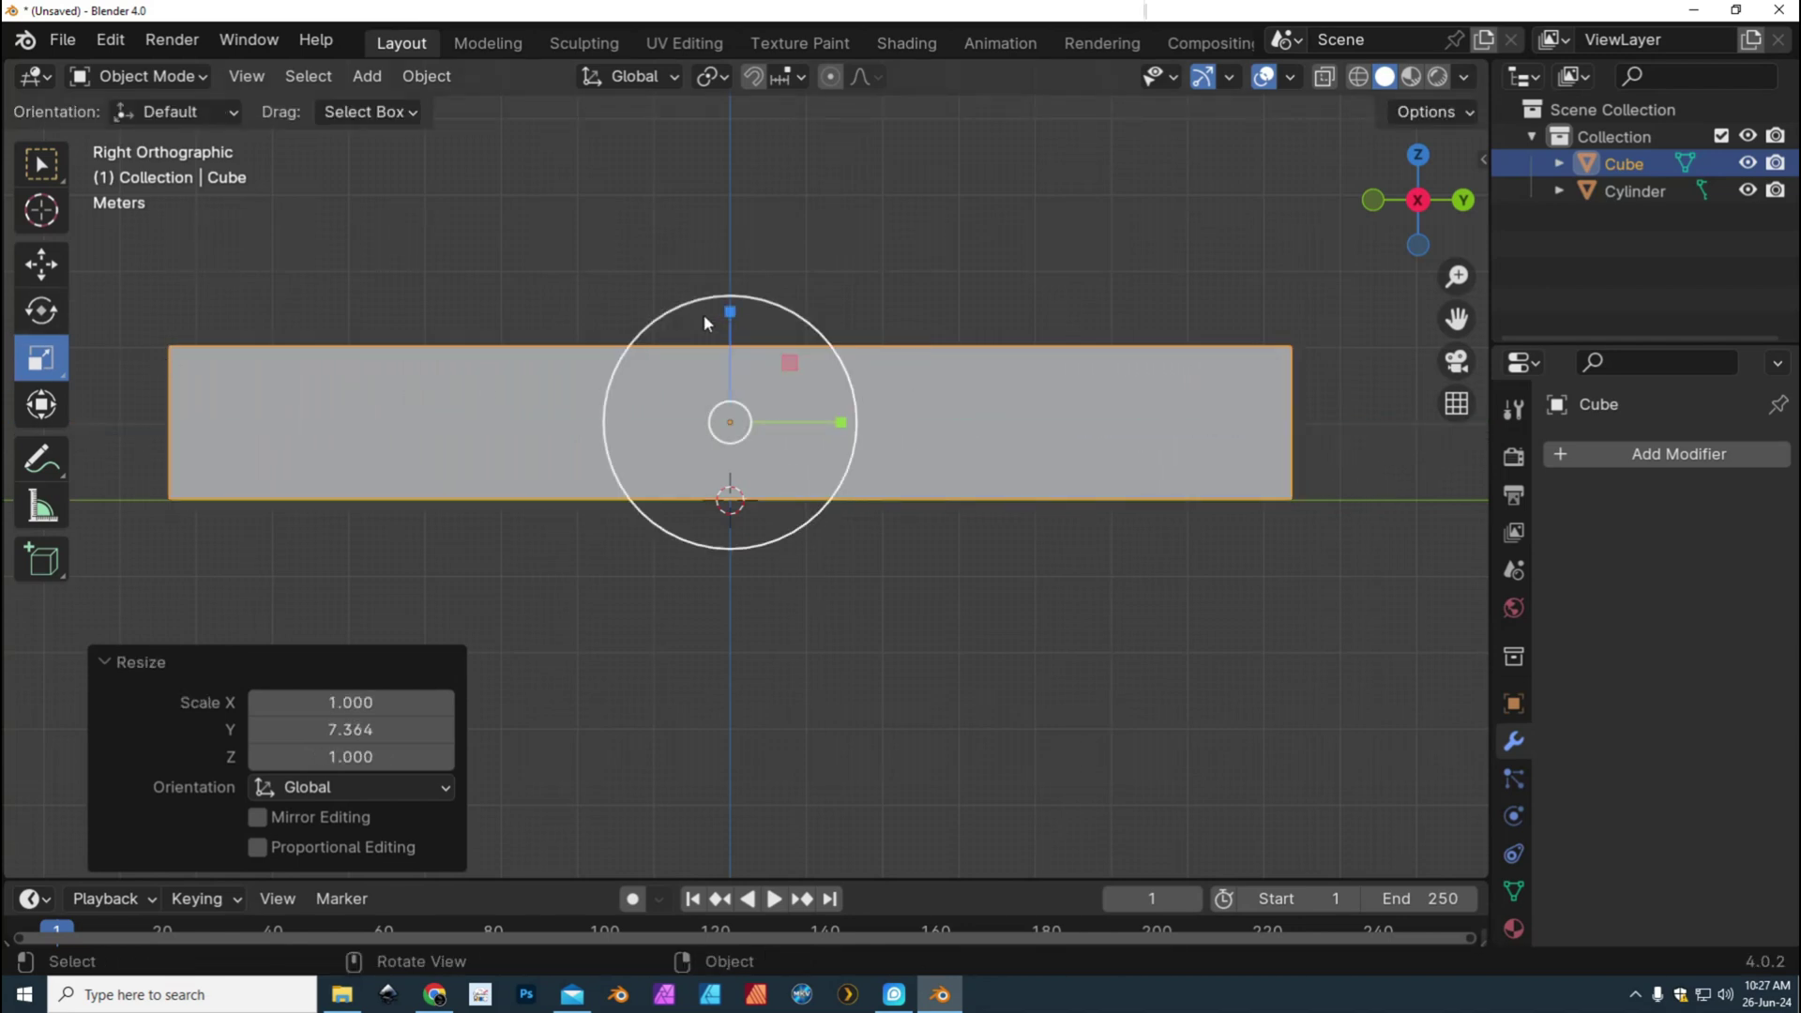
pyautogui.moveTo(730, 312); pyautogui.dragTo(746, 600)
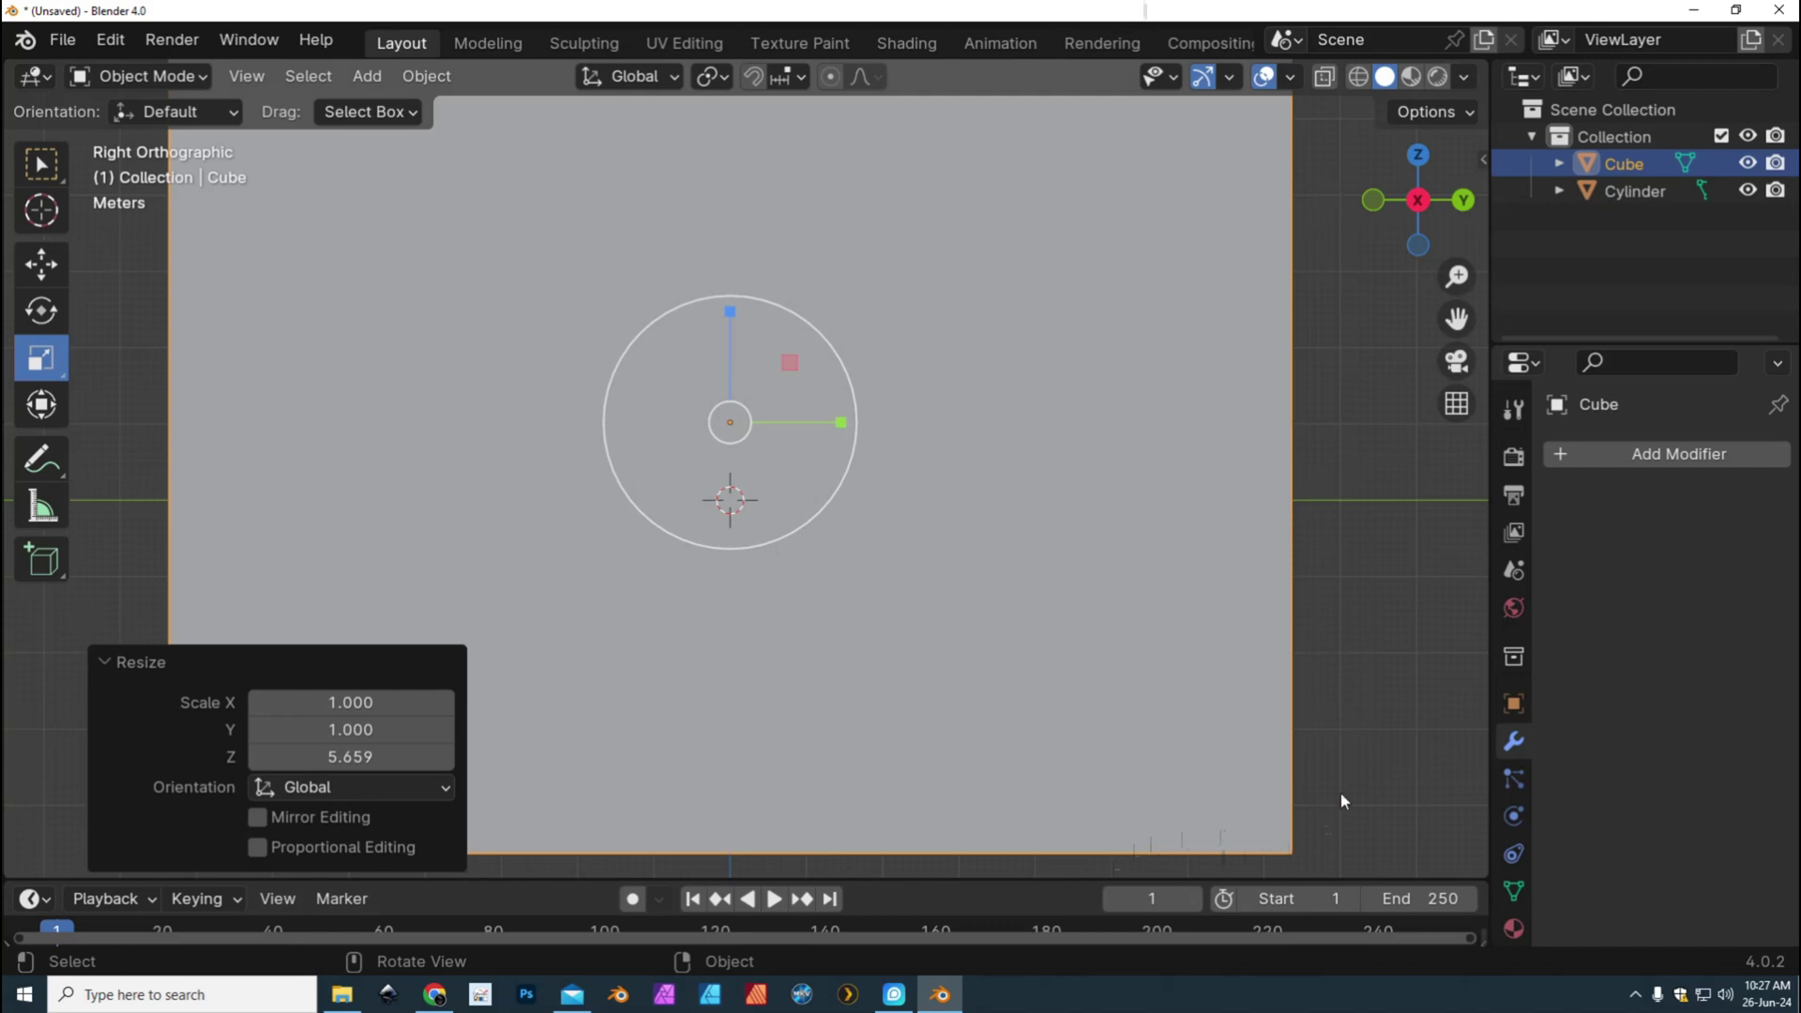
# Switch to wireframe display and raise the cube about 4.61 m along Z, aligning its bottom with the mug's base
pyautogui.click(1356, 78)
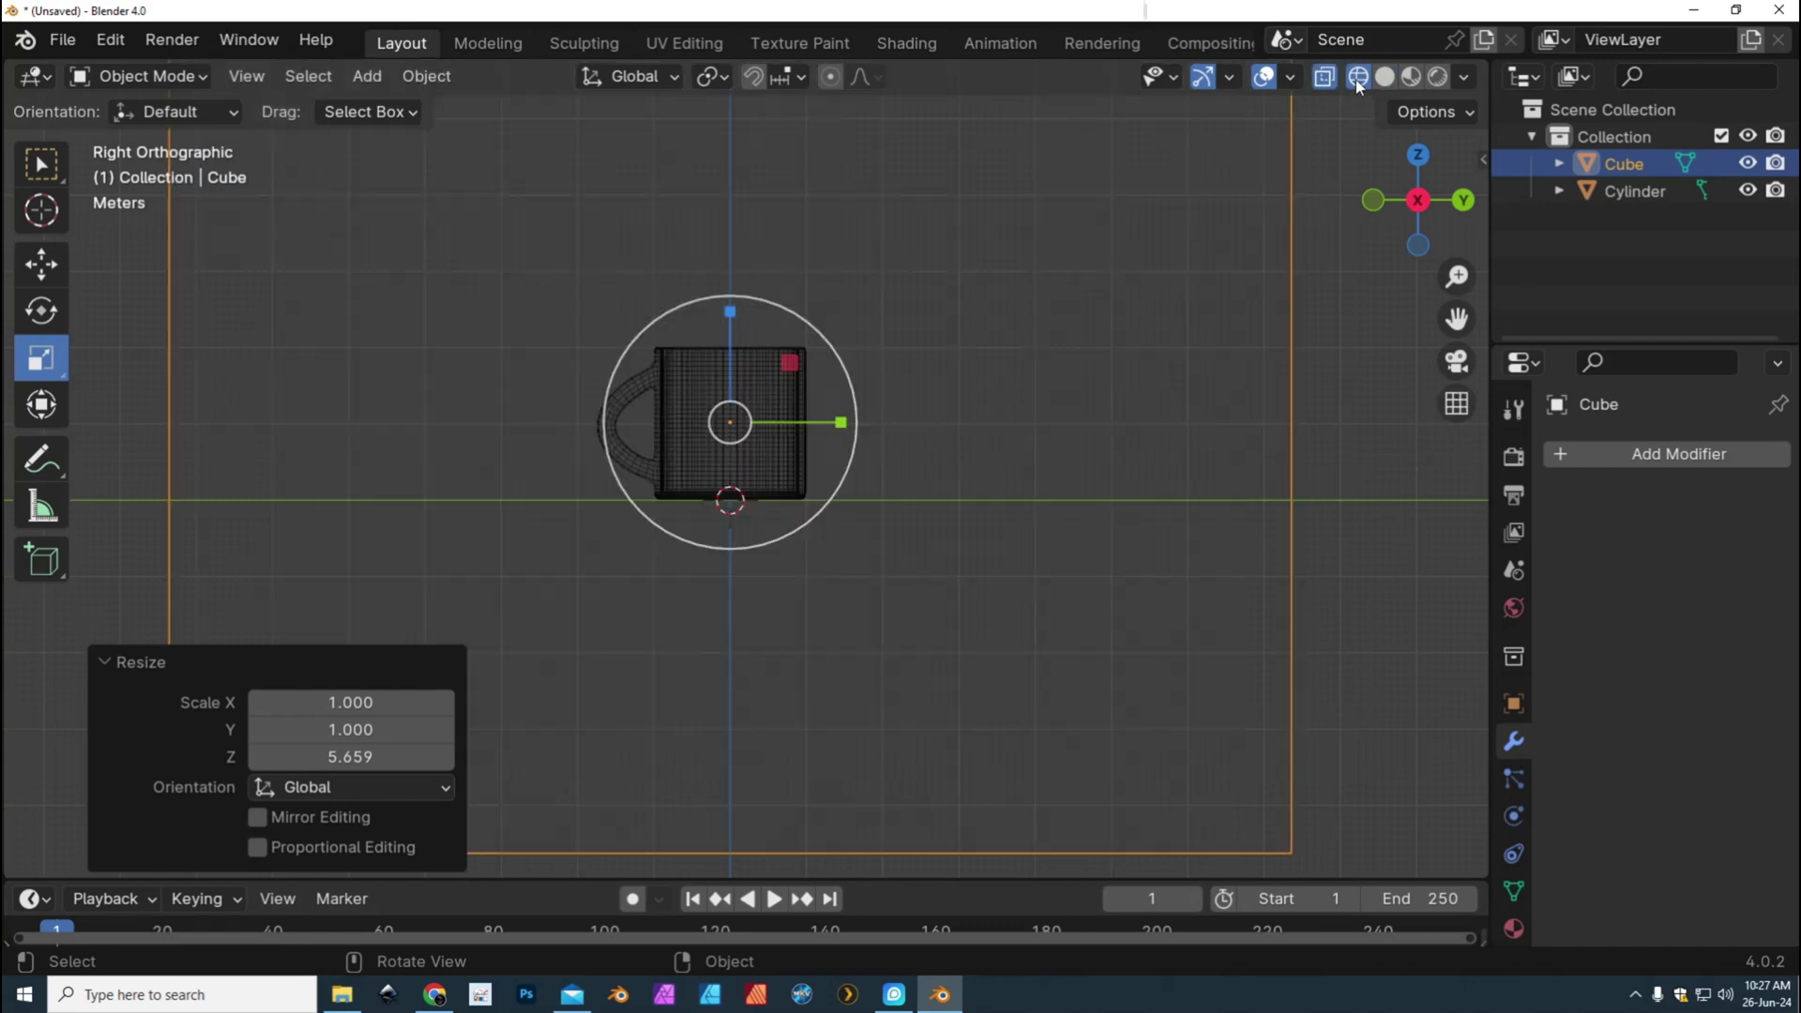
pyautogui.click(45, 270)
pyautogui.moveTo(728, 314); pyautogui.dragTo(753, 769)
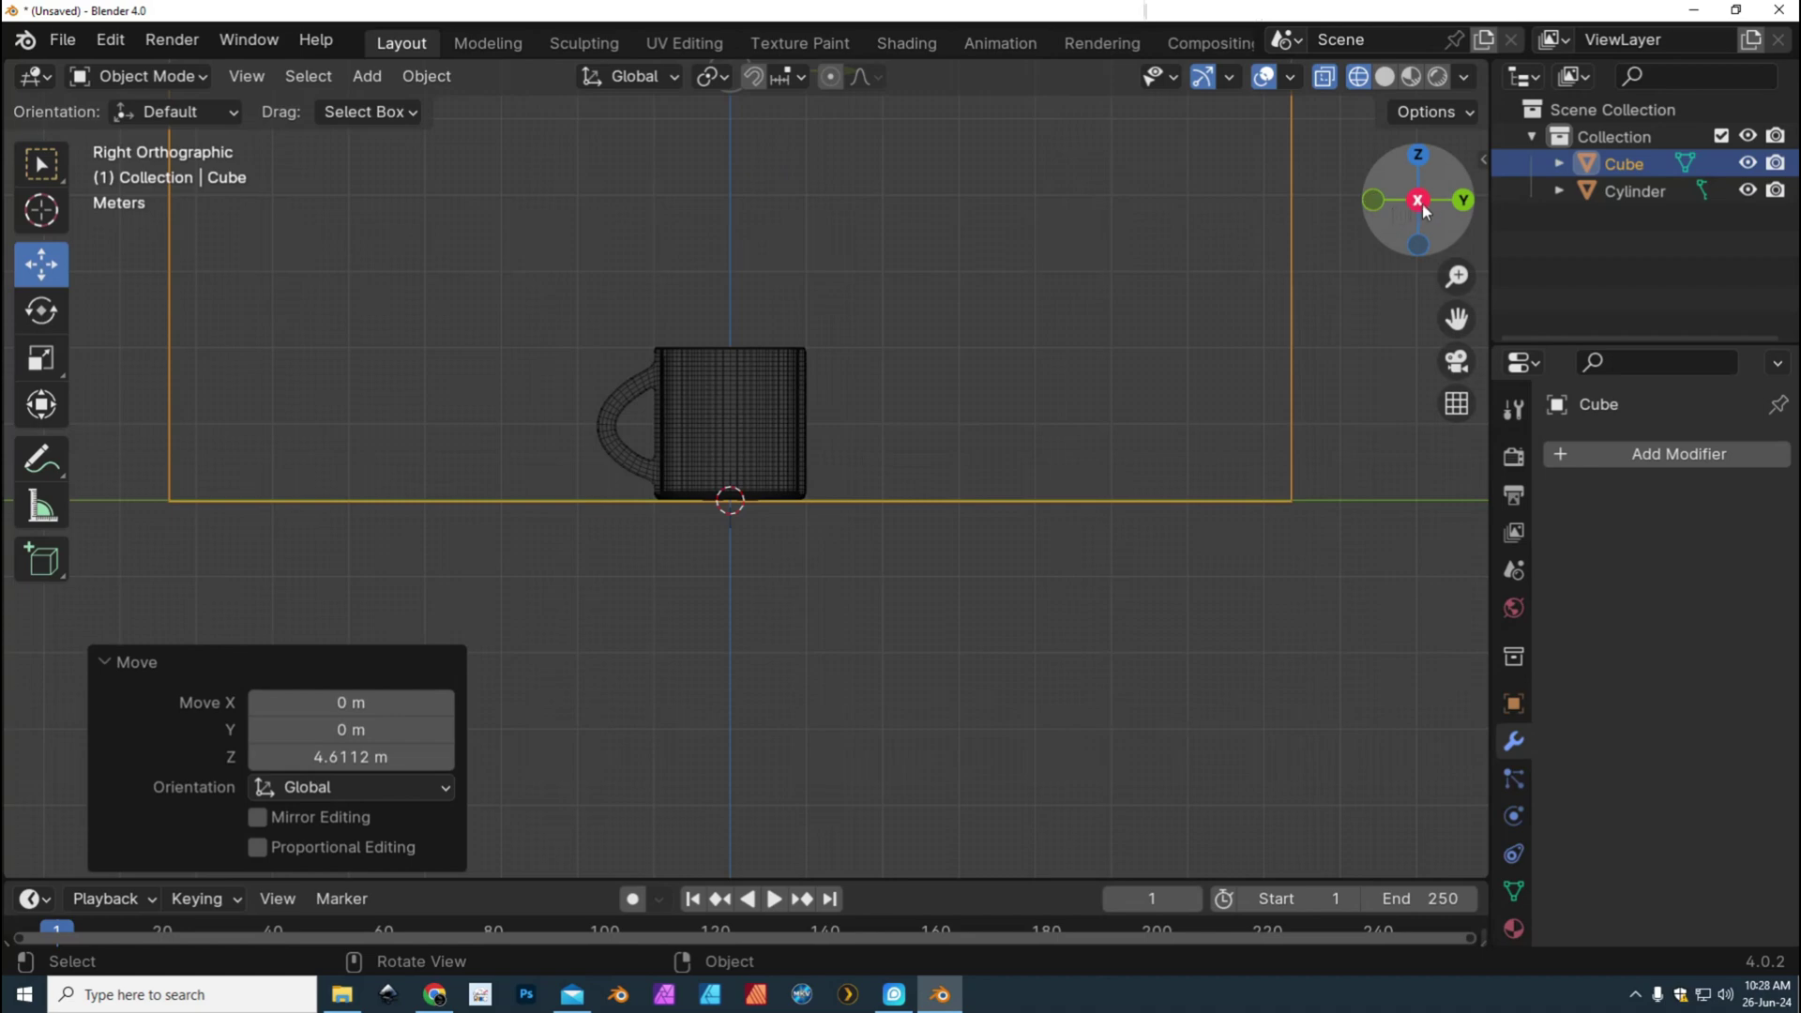
# Scale the cube by about 6.71 along X to surround the mug with a large box
pyautogui.moveTo(1422, 204); pyautogui.dragTo(1480, 250)
pyautogui.scroll(-3, 459, 469)
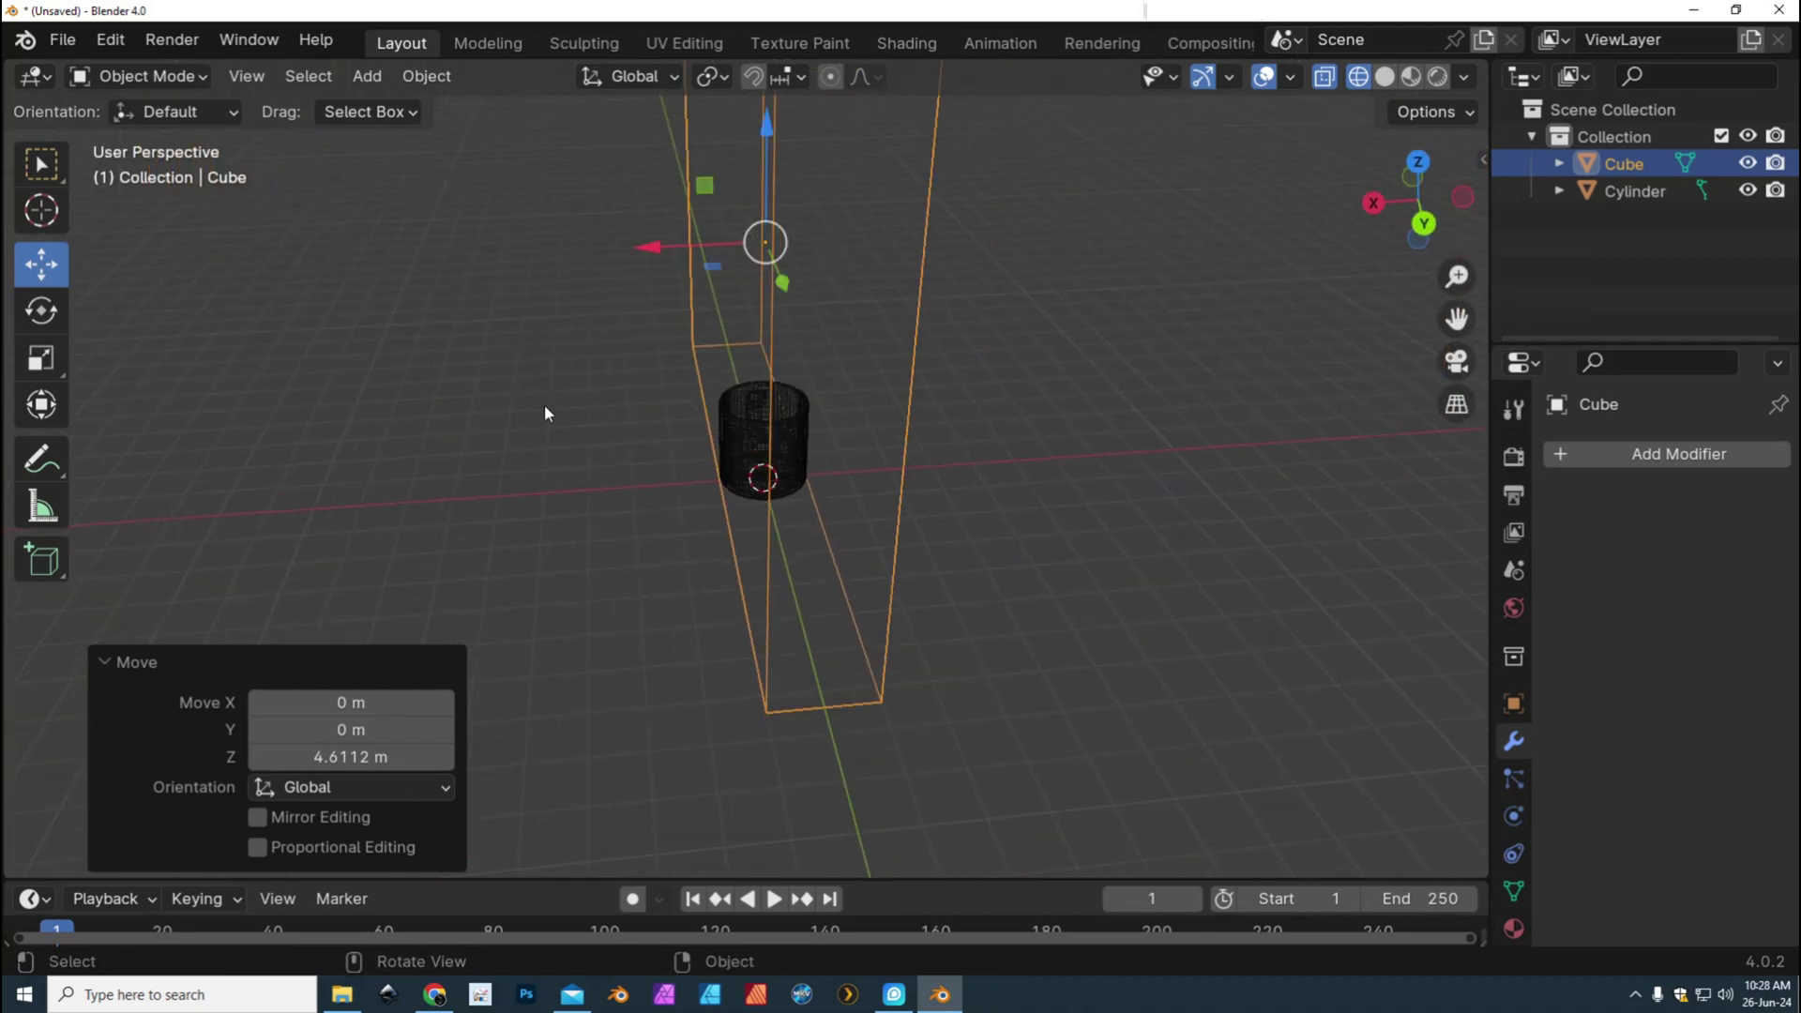
pyautogui.click(41, 358)
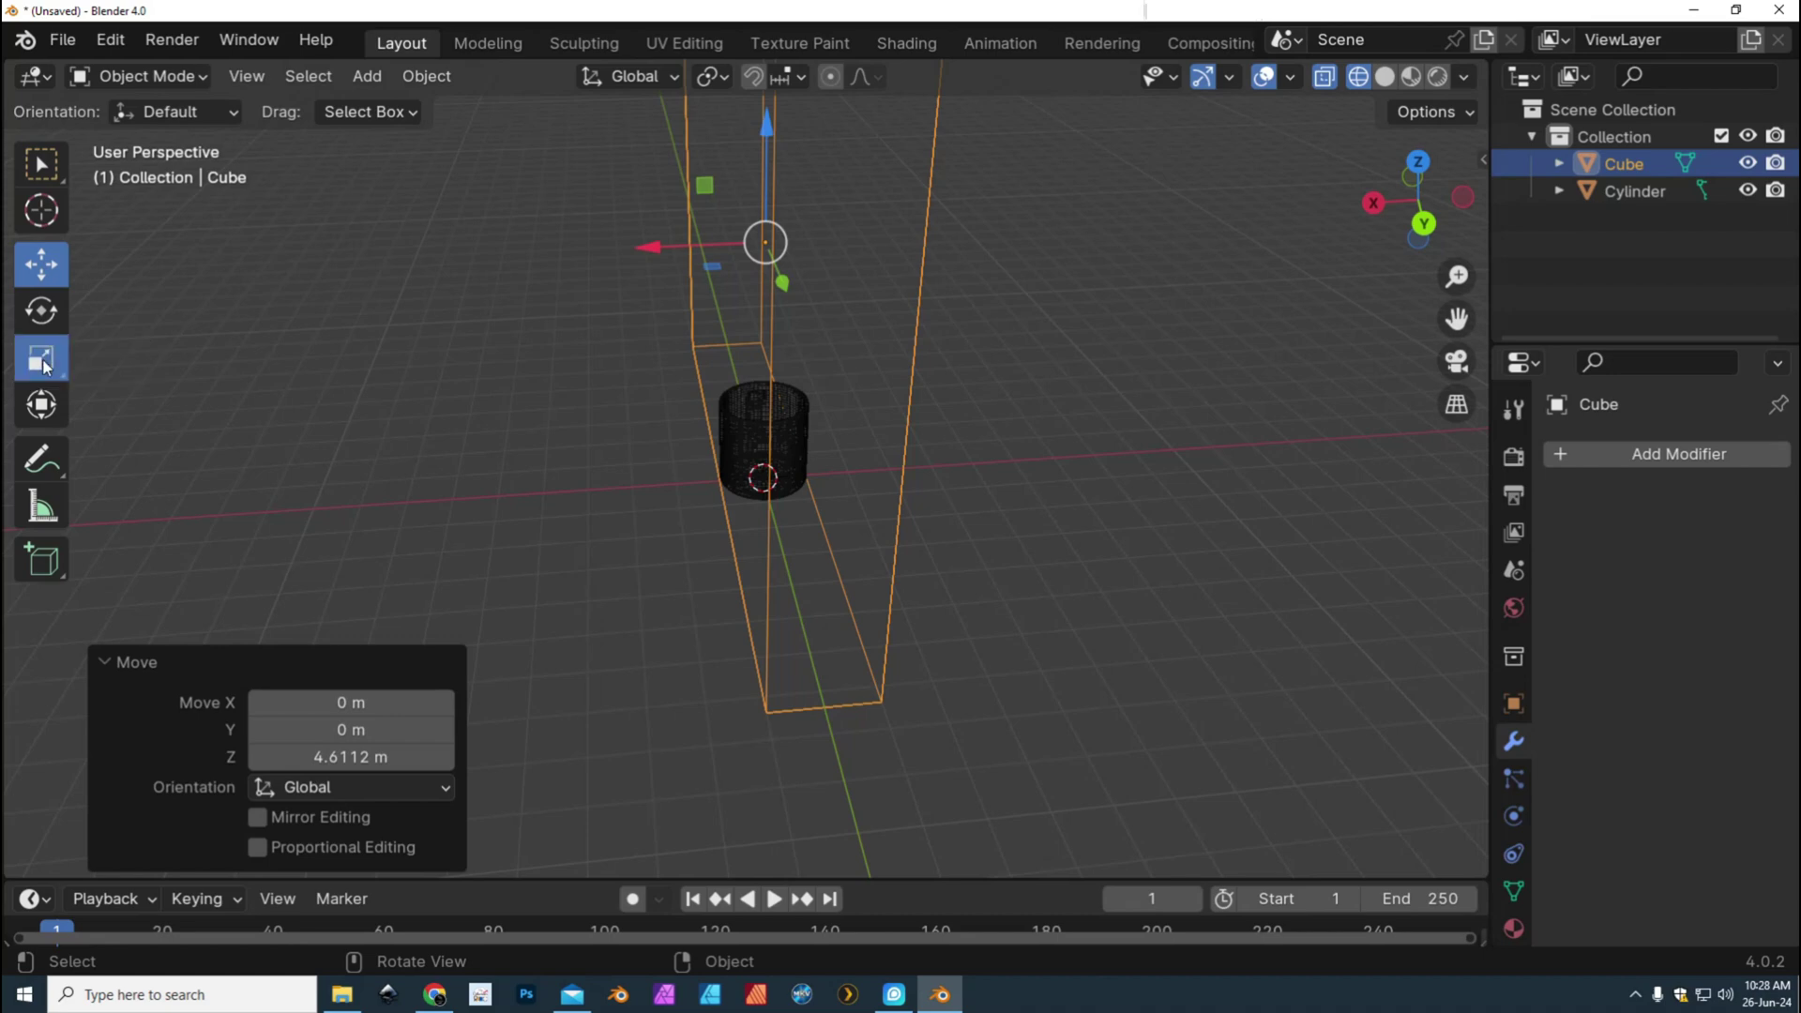
pyautogui.moveTo(654, 249); pyautogui.dragTo(17, 275)
pyautogui.scroll(-2, 994, 651)
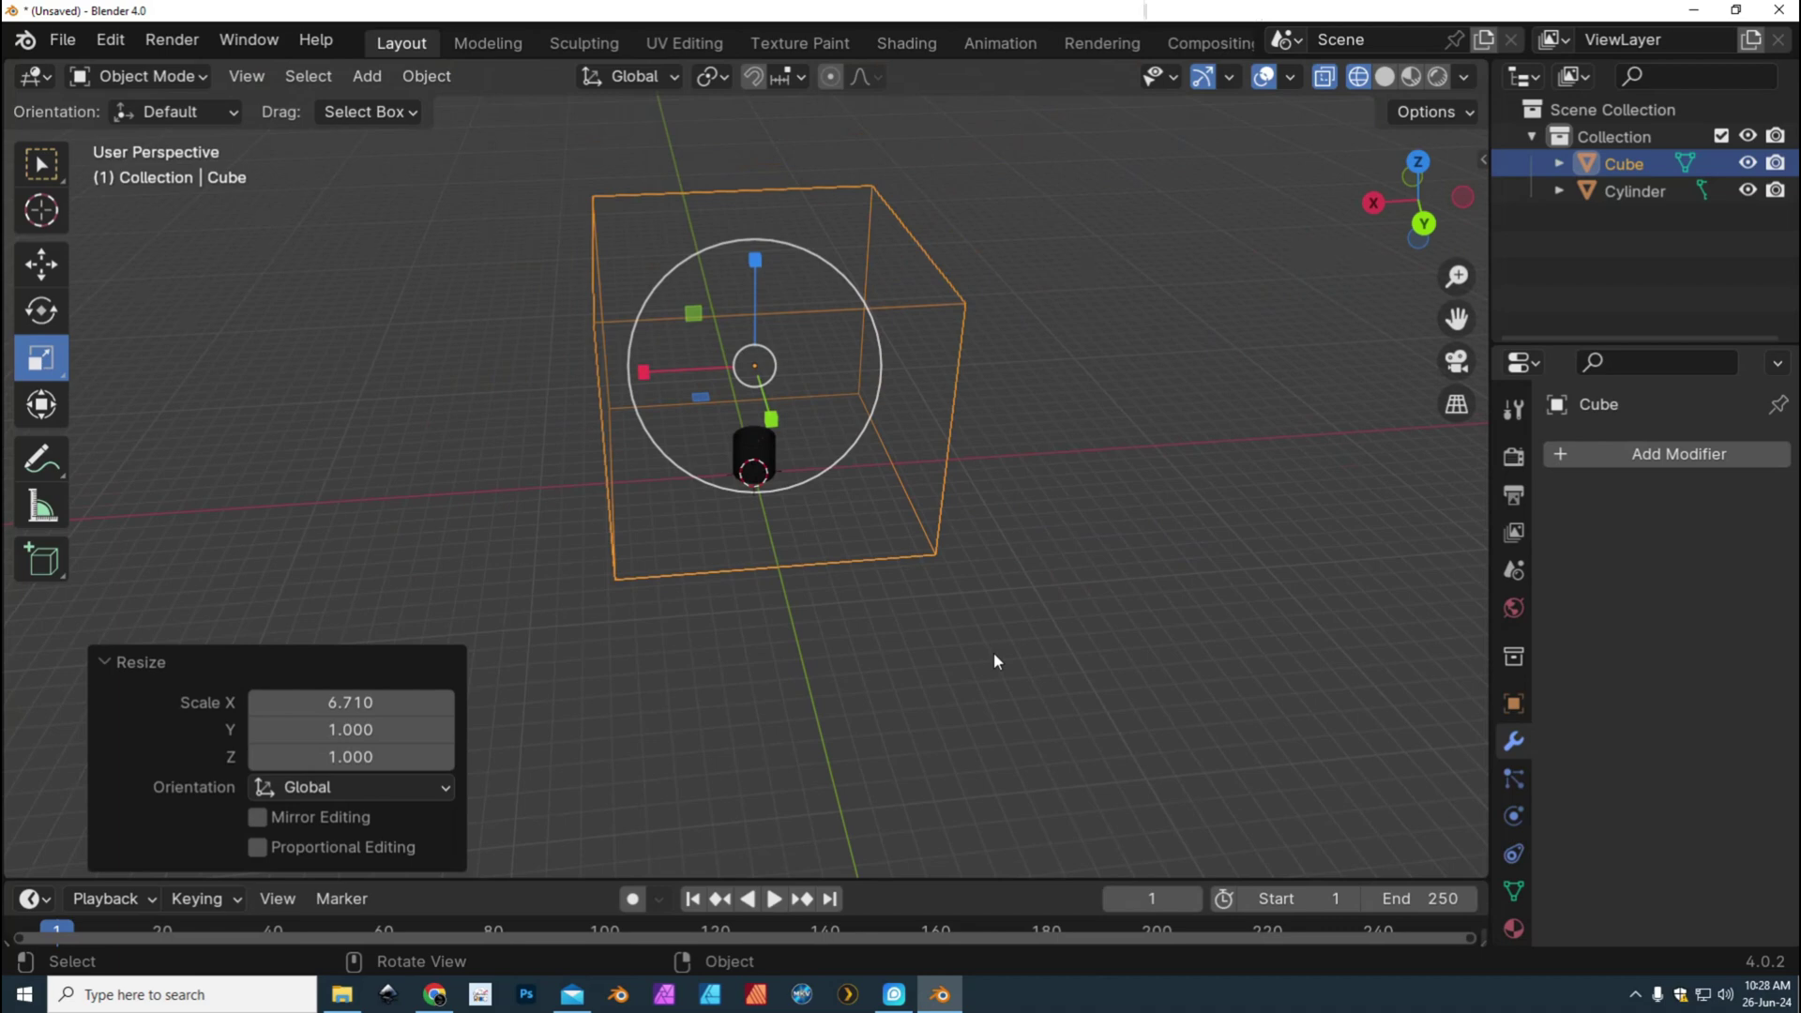
pyautogui.scroll(-1, 993, 651)
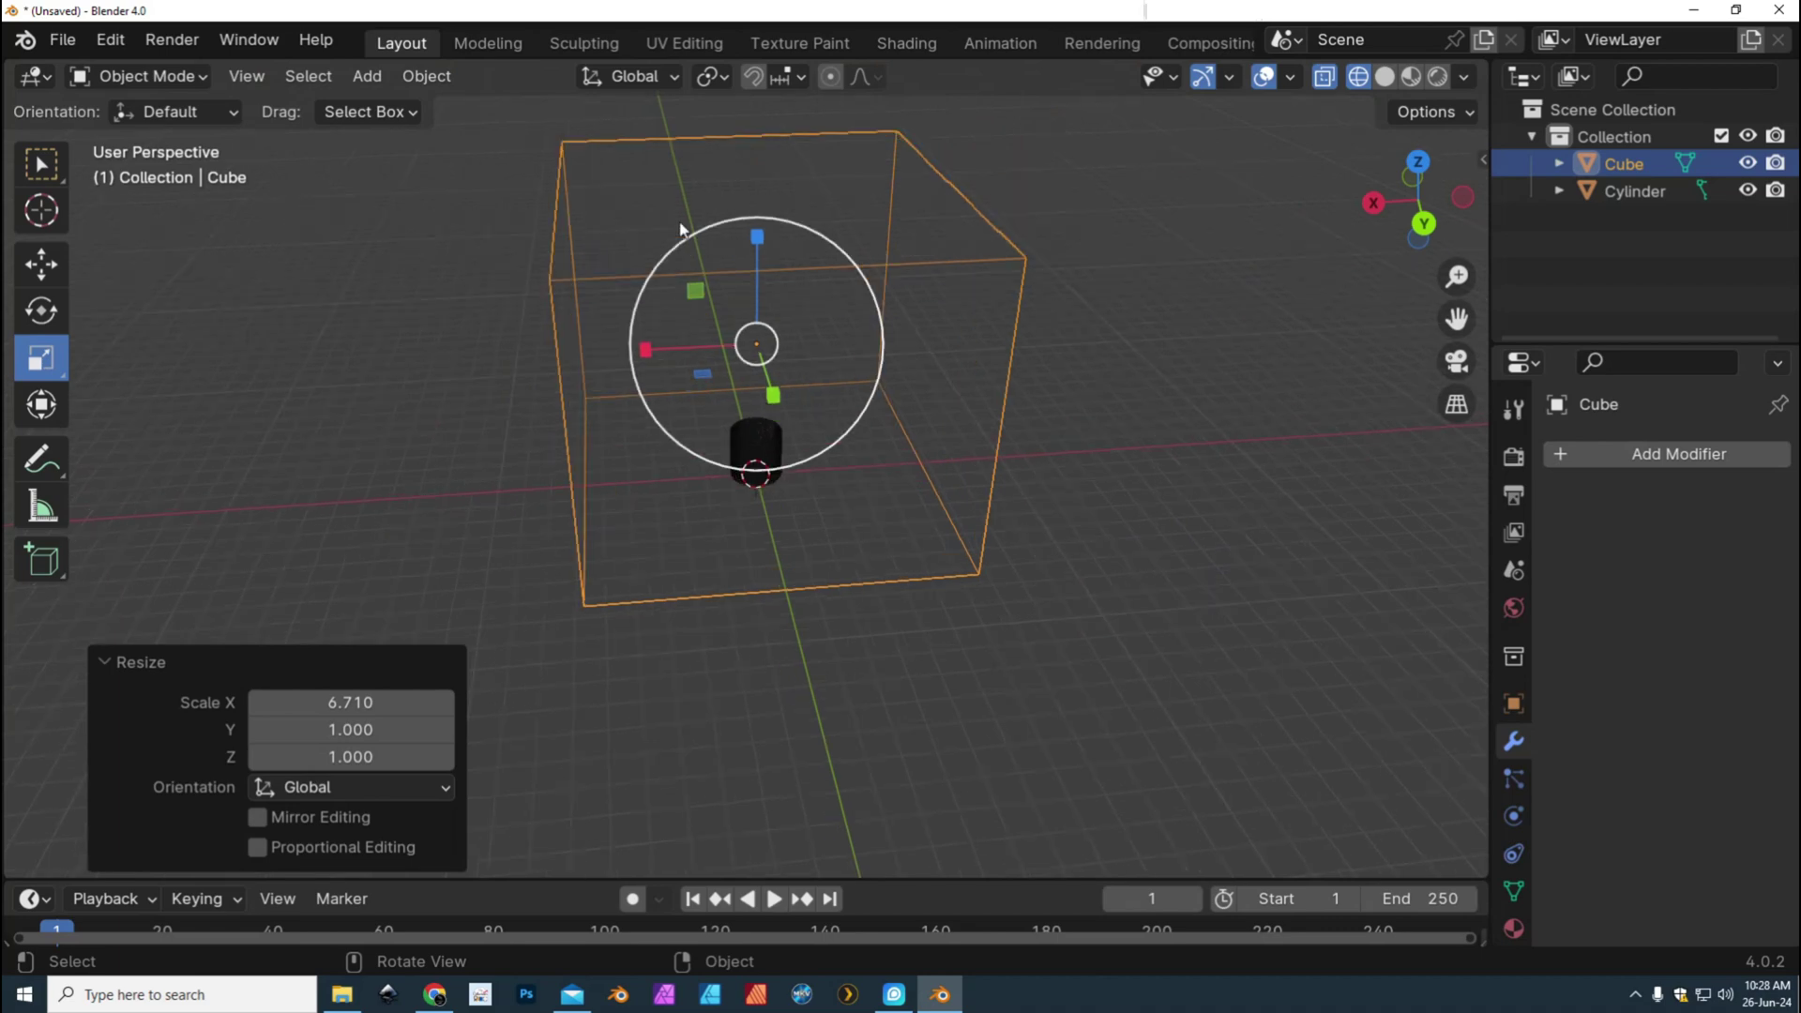
# Delete the top face of the large cube in Edit Mode with solid shading
pyautogui.click(149, 80)
pyautogui.click(173, 142)
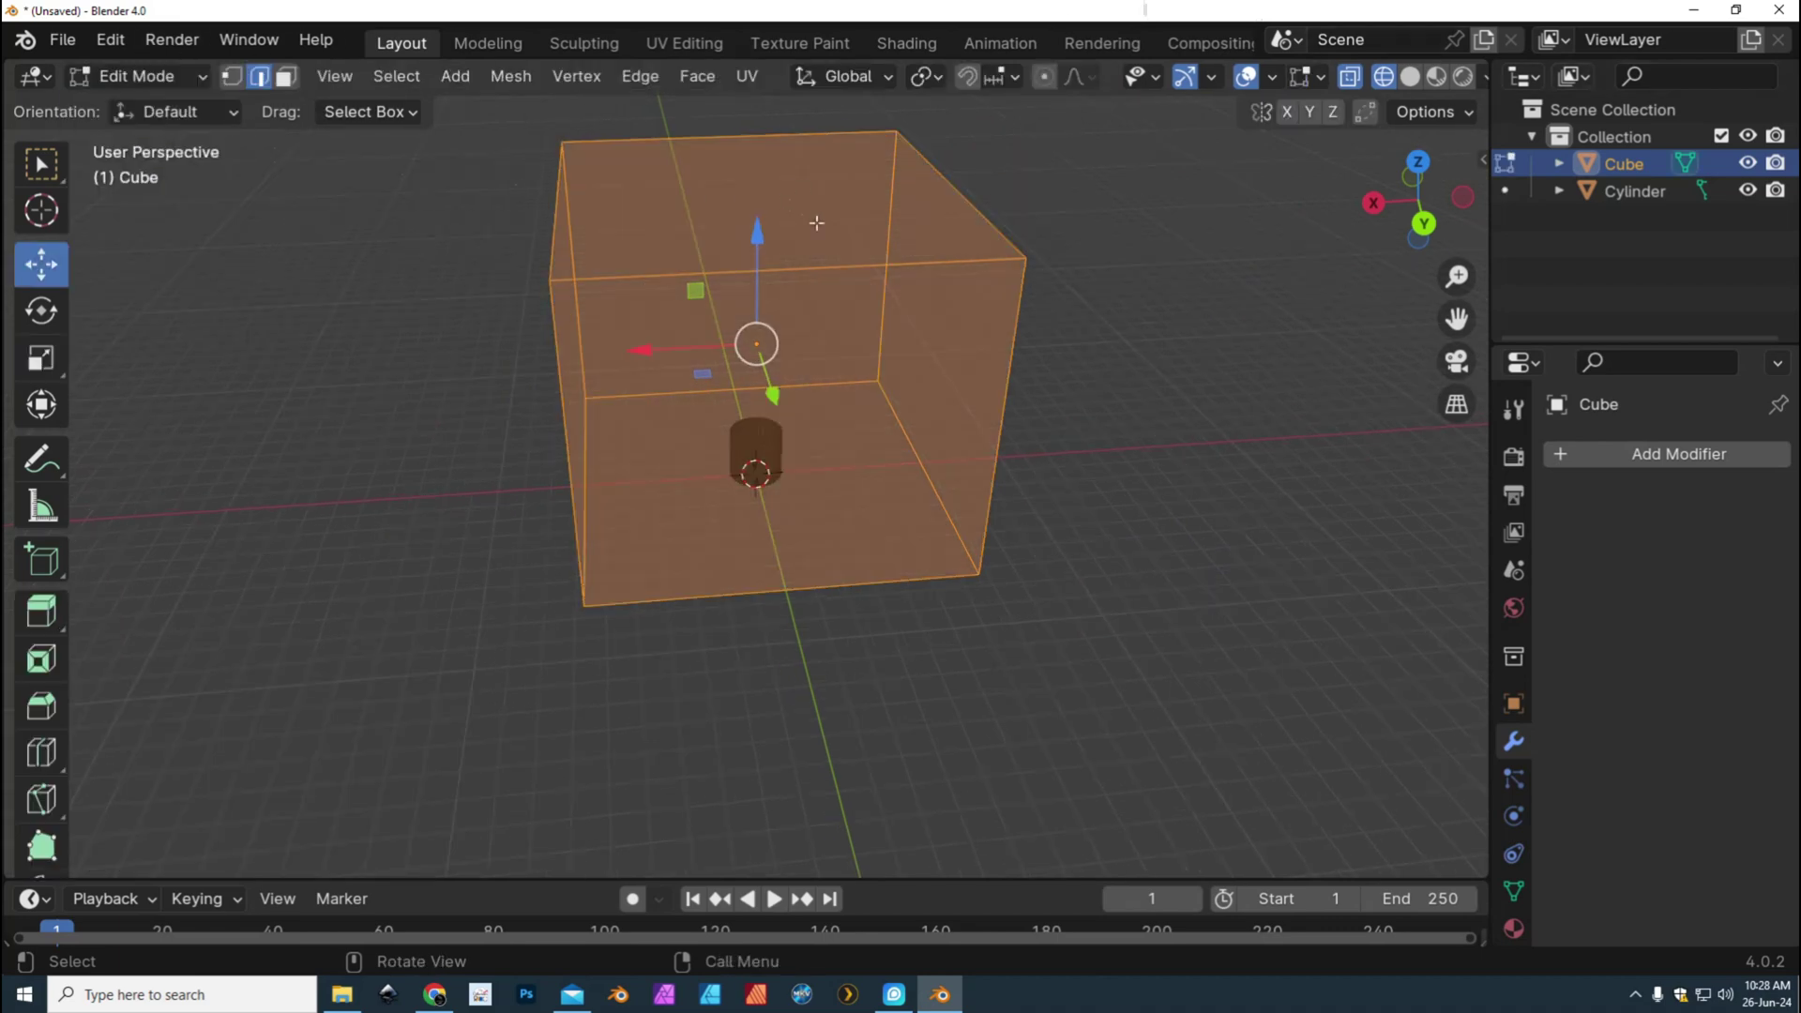
pyautogui.click(1409, 79)
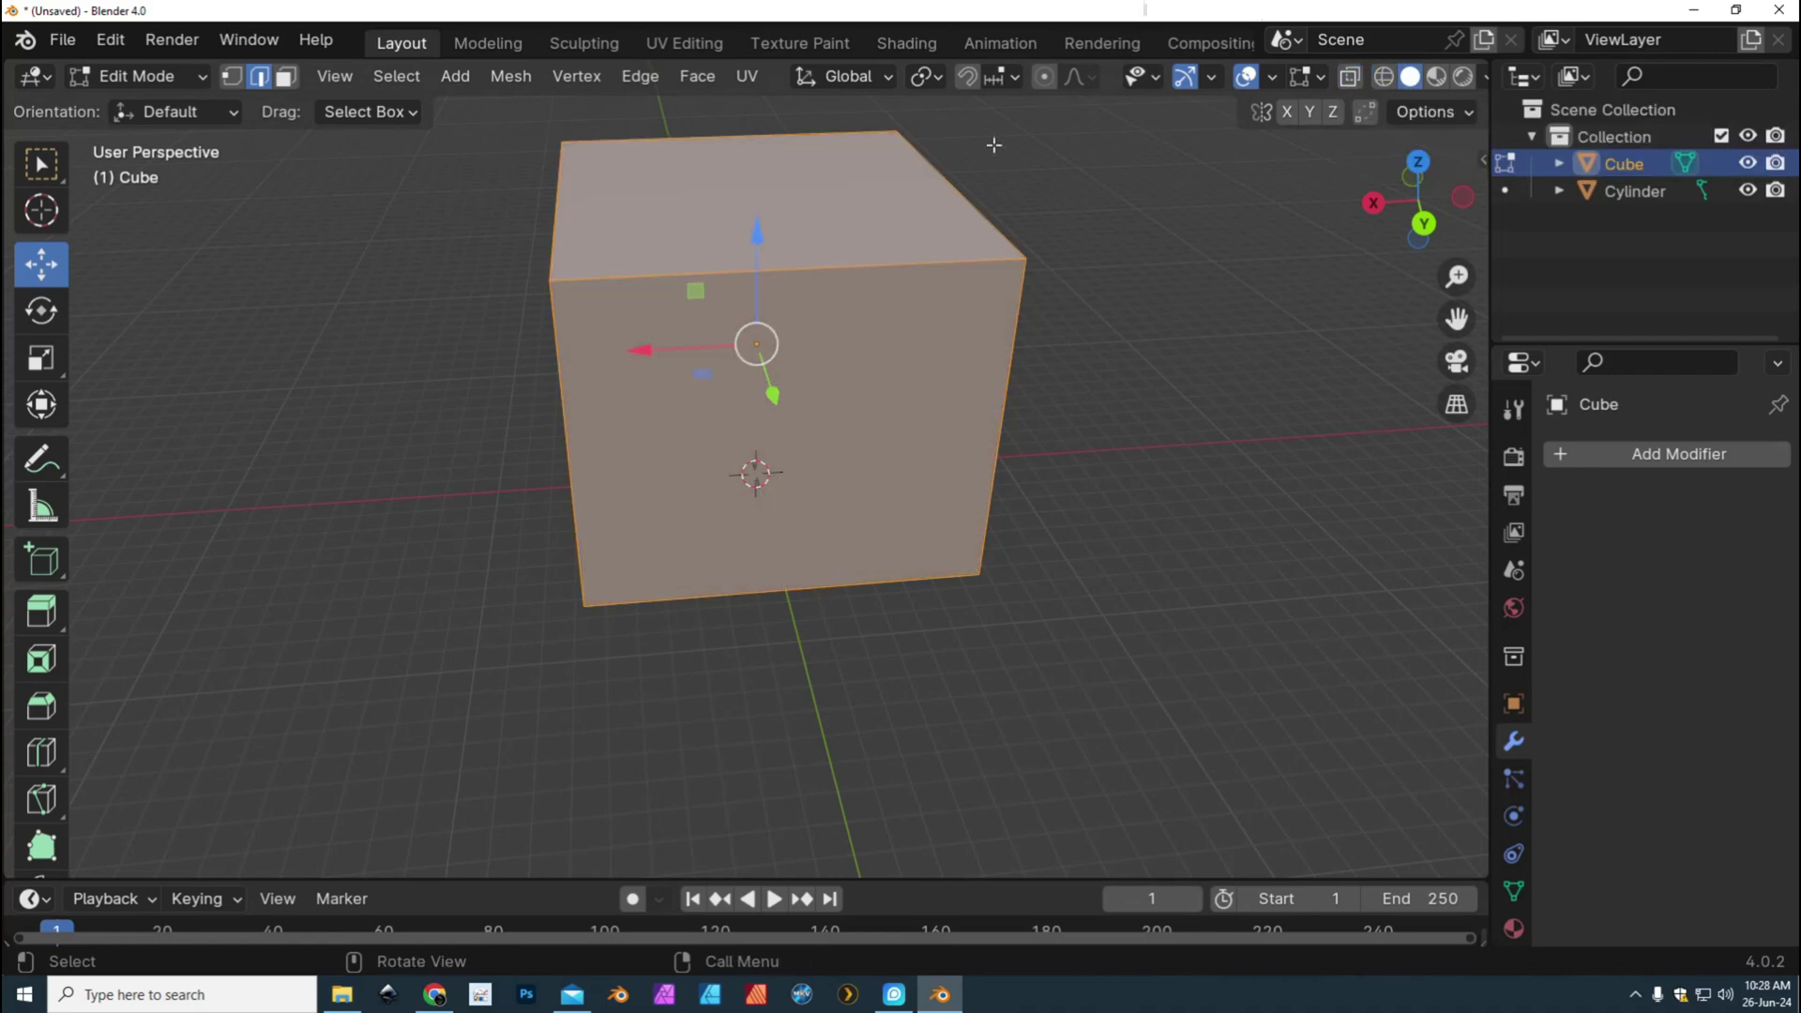
pyautogui.click(868, 222)
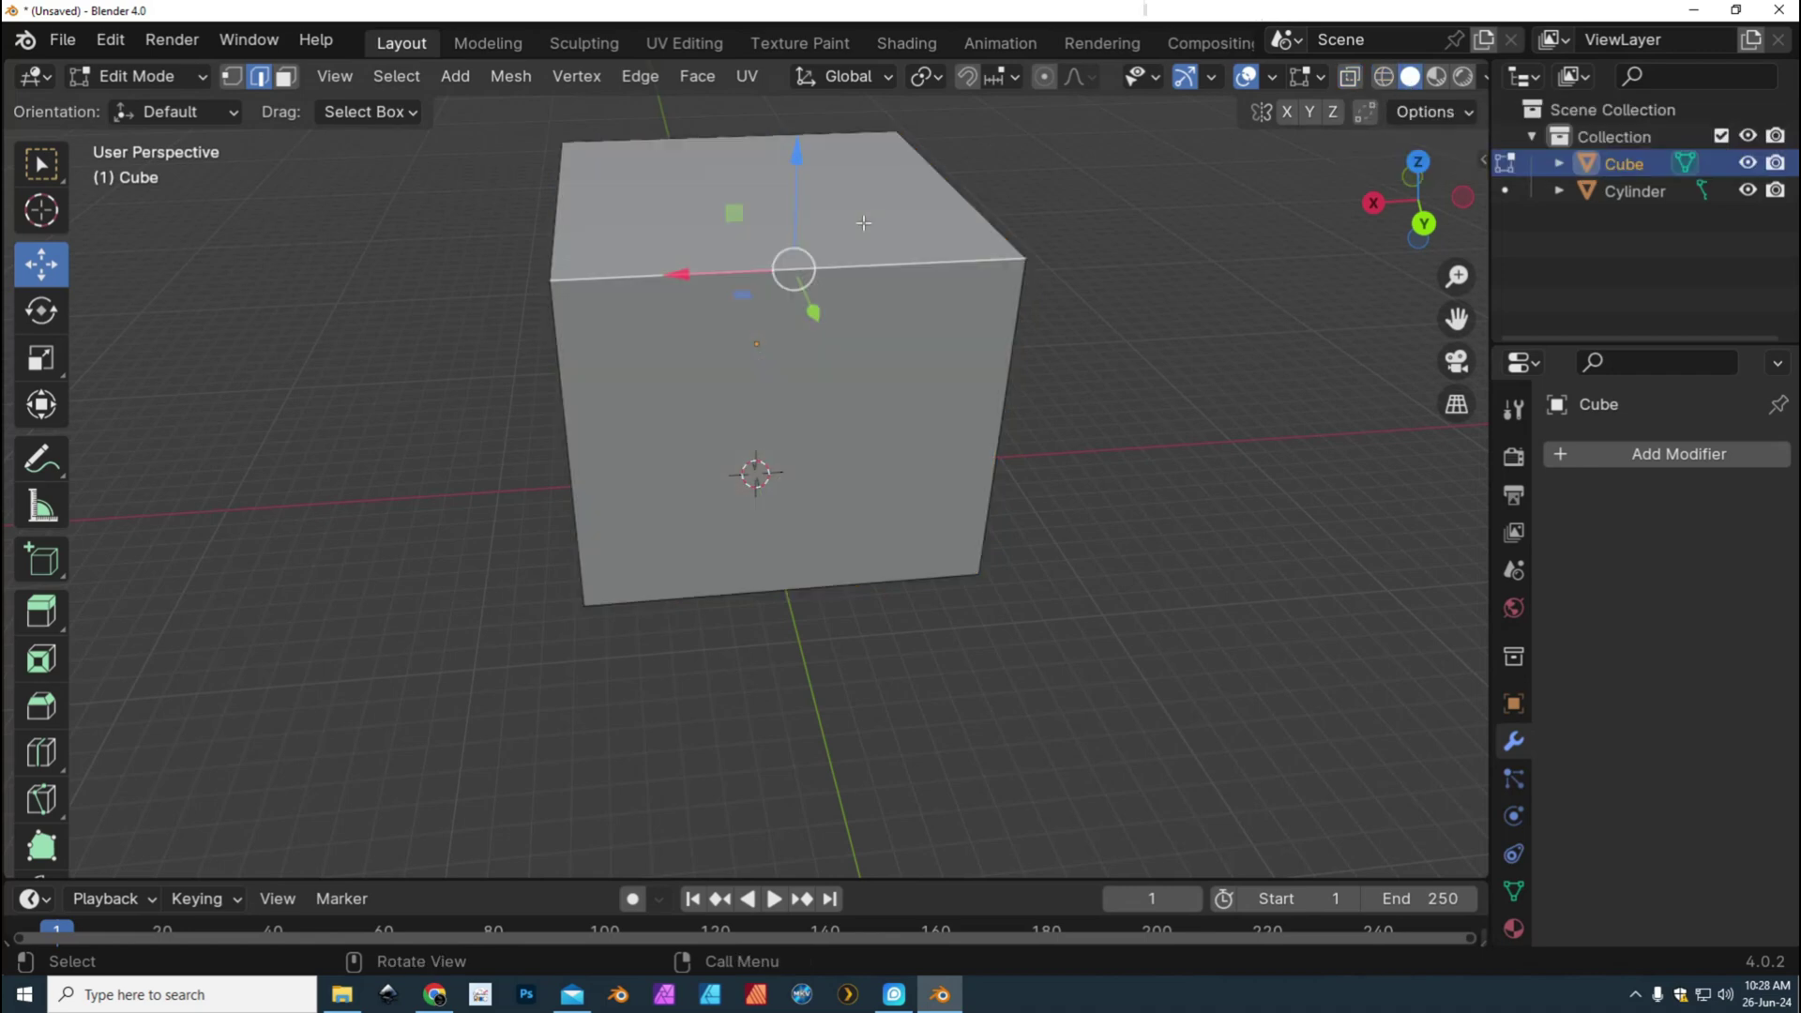
pyautogui.click(286, 77)
pyautogui.click(635, 222)
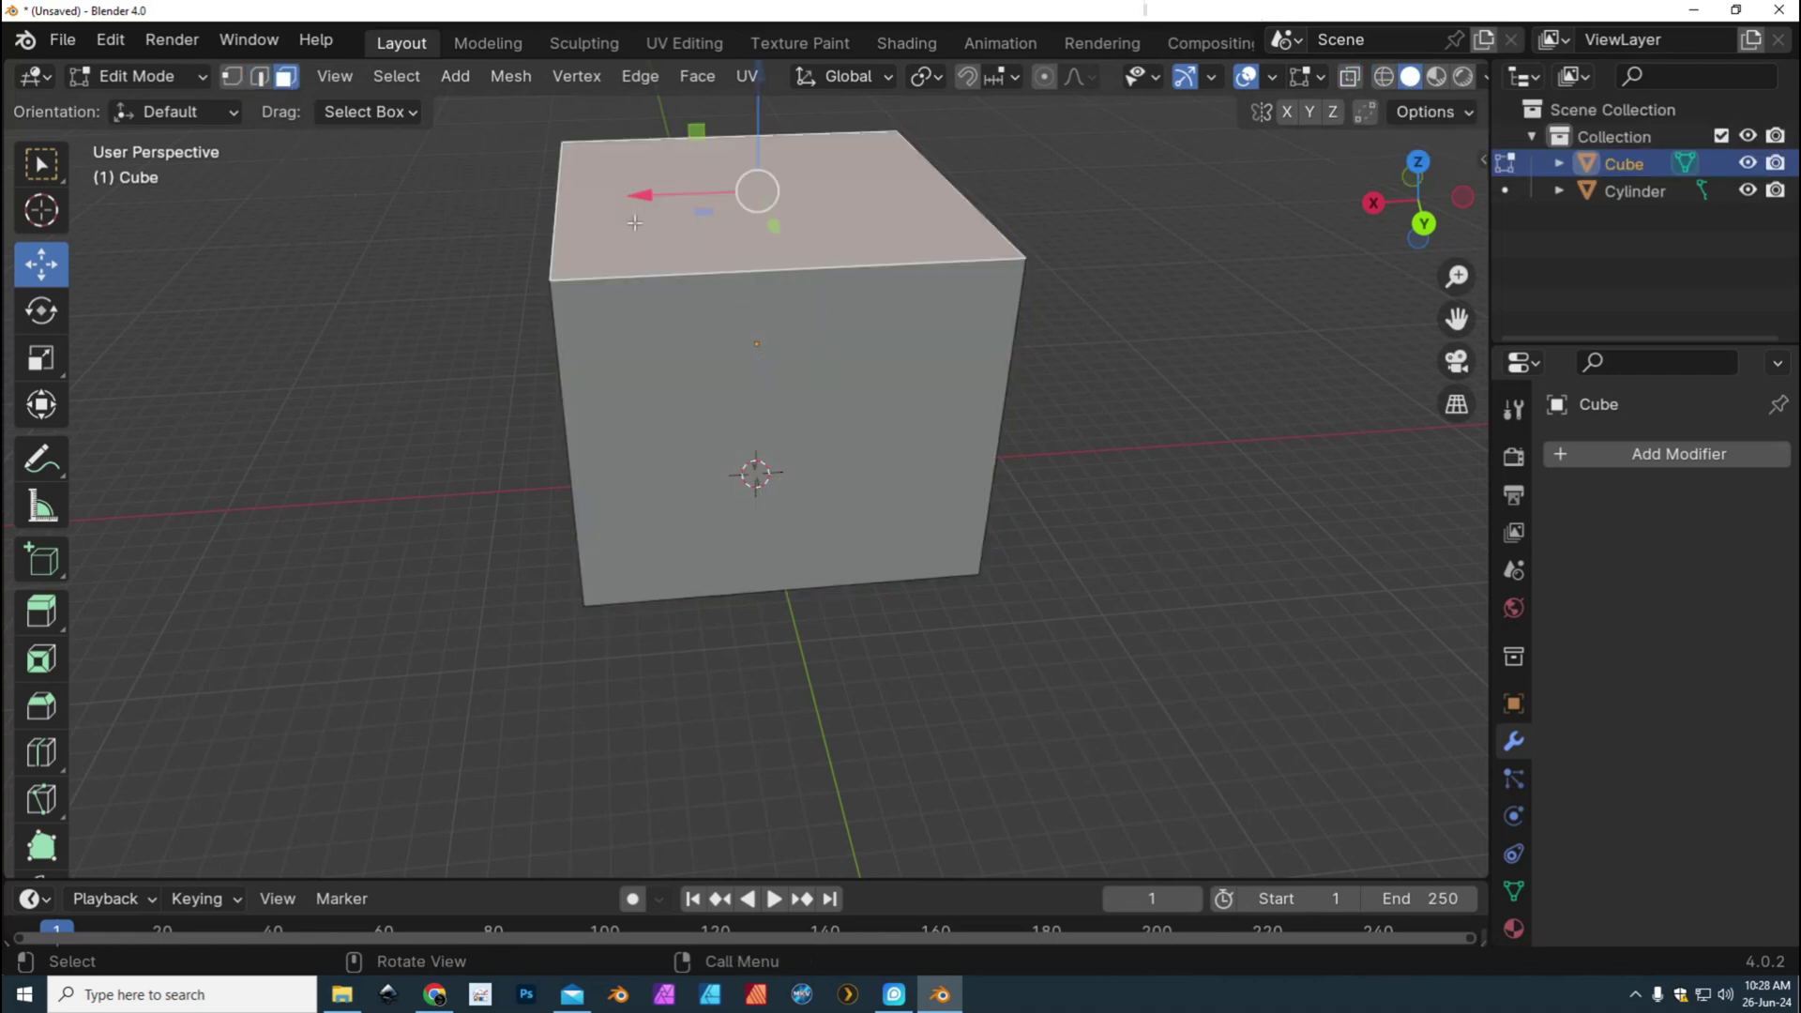
pyautogui.press('x')
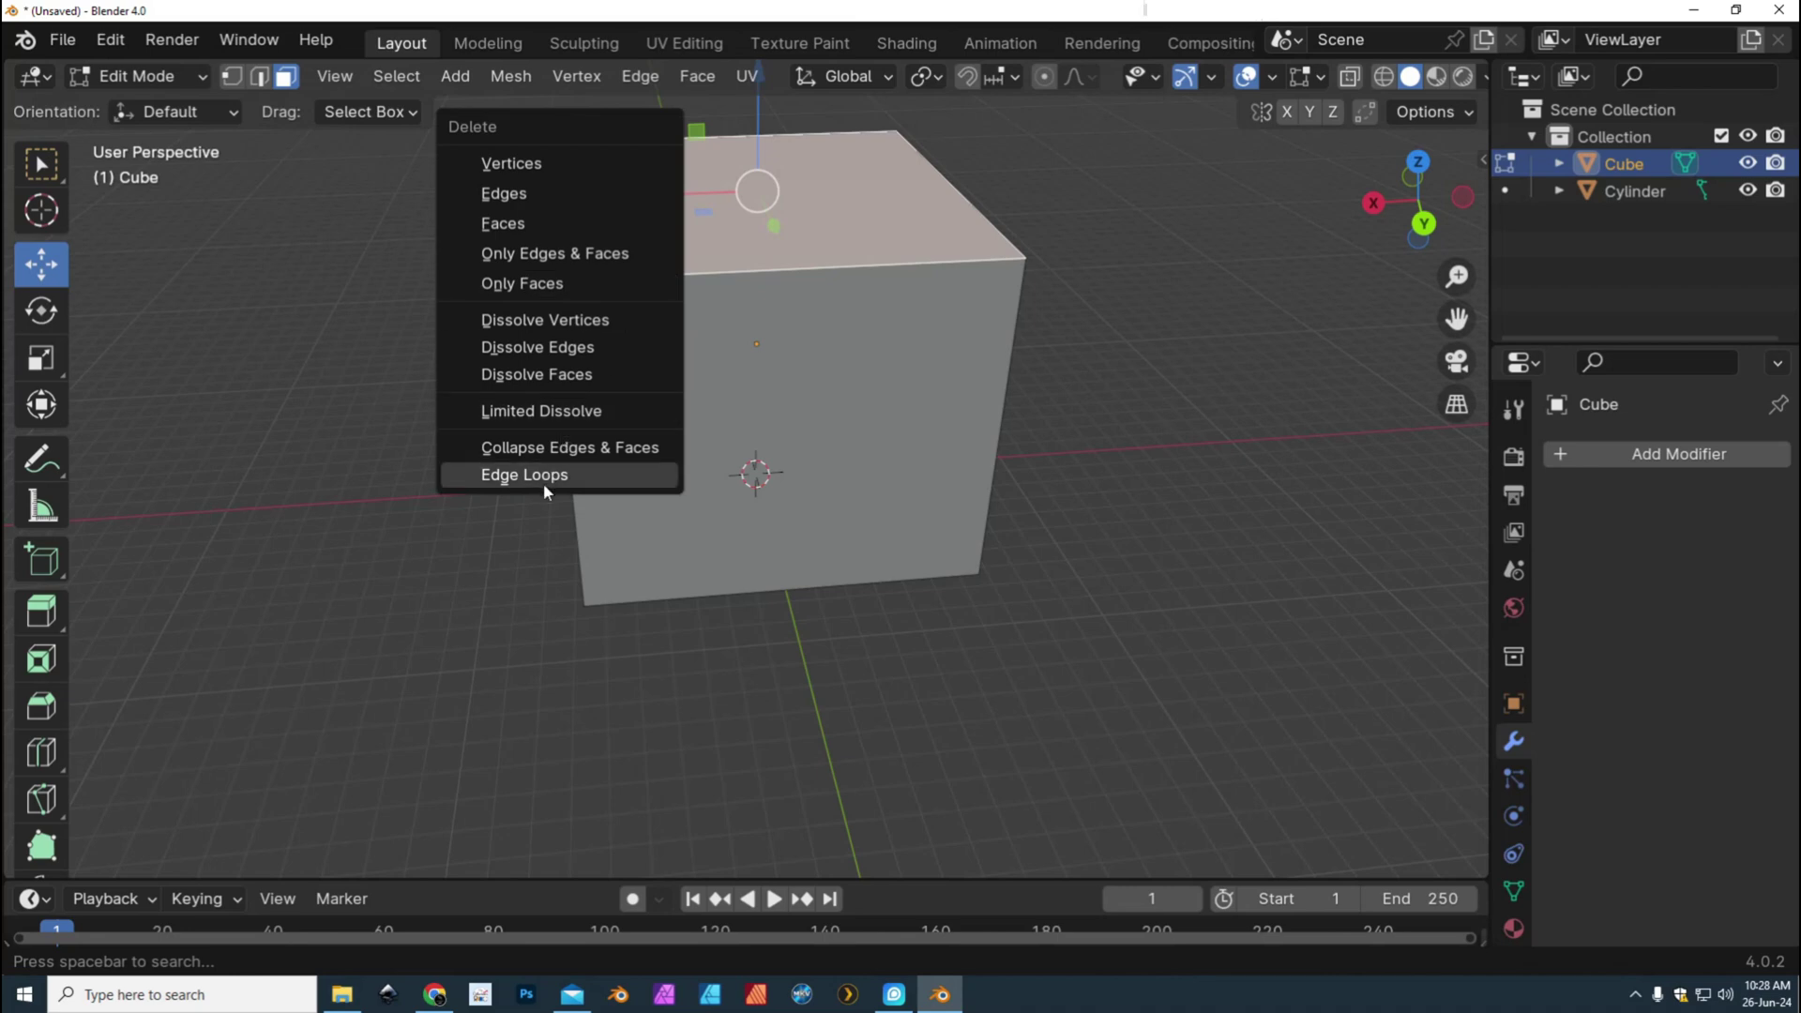
pyautogui.click(530, 227)
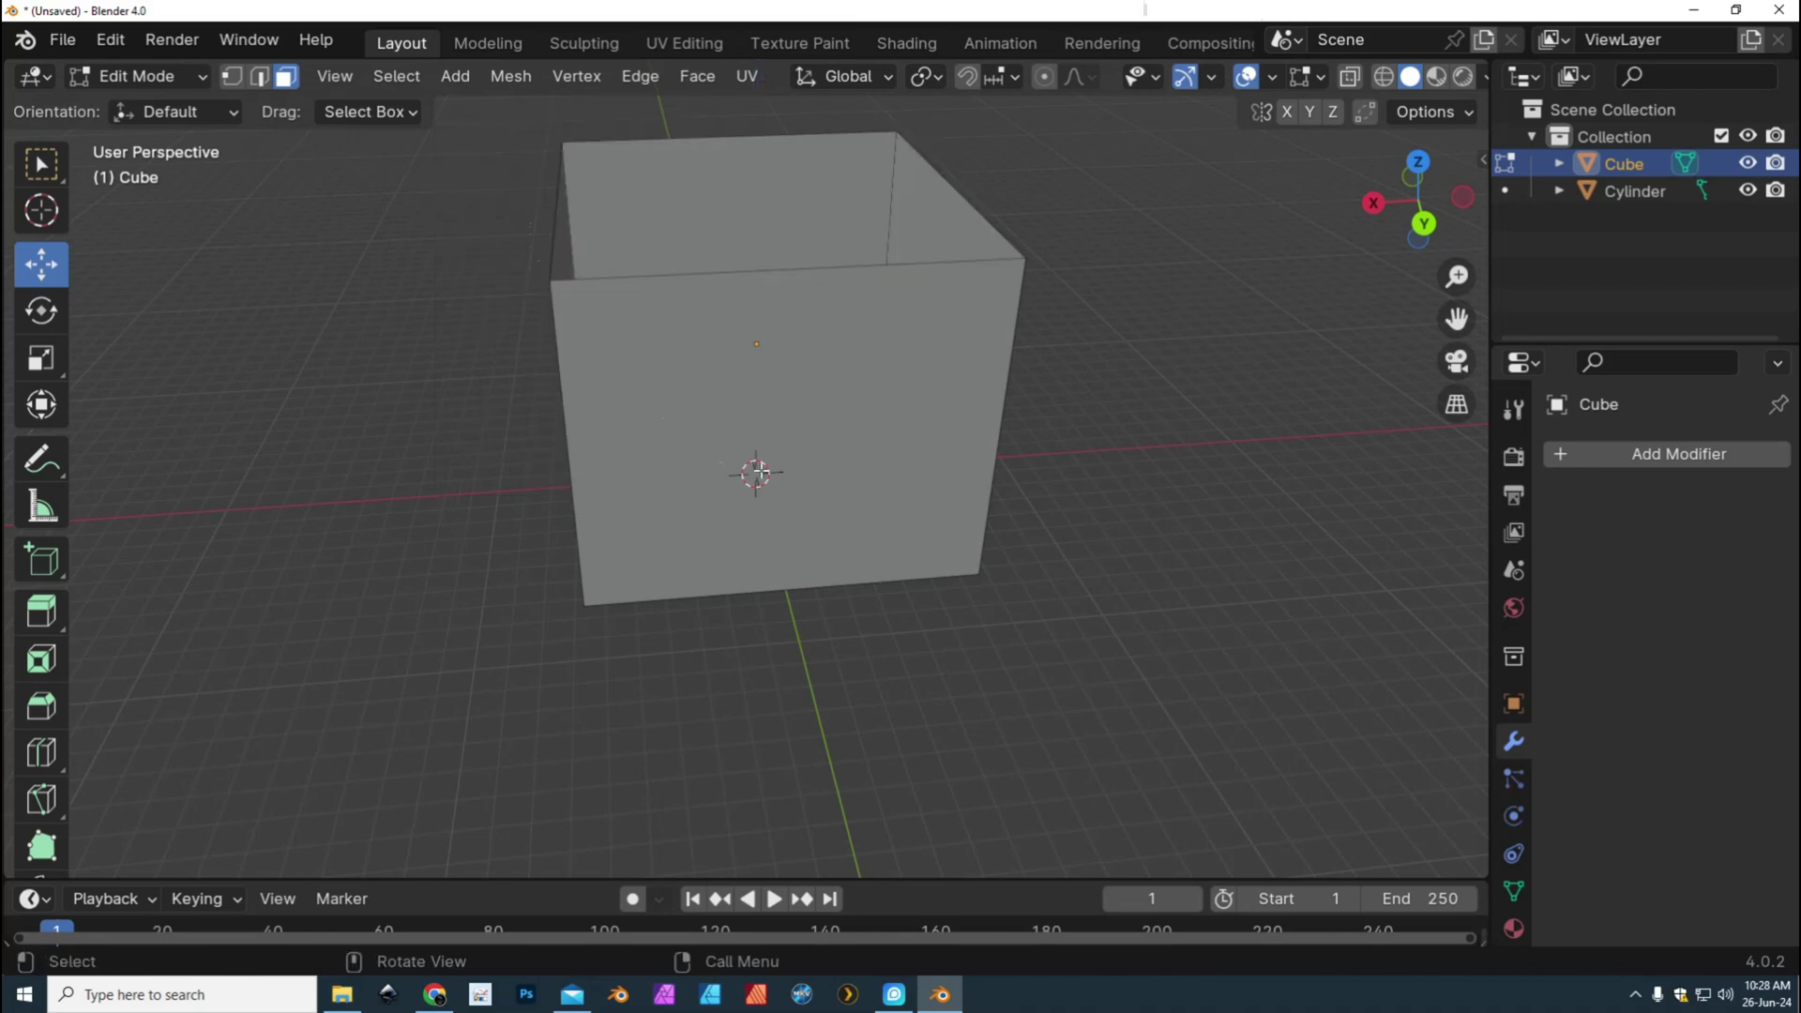
# Delete the cube's side faces facing +Y and +X, leaving two adjacent walls and the floor around the mug
pyautogui.click(705, 397)
pyautogui.press('x')
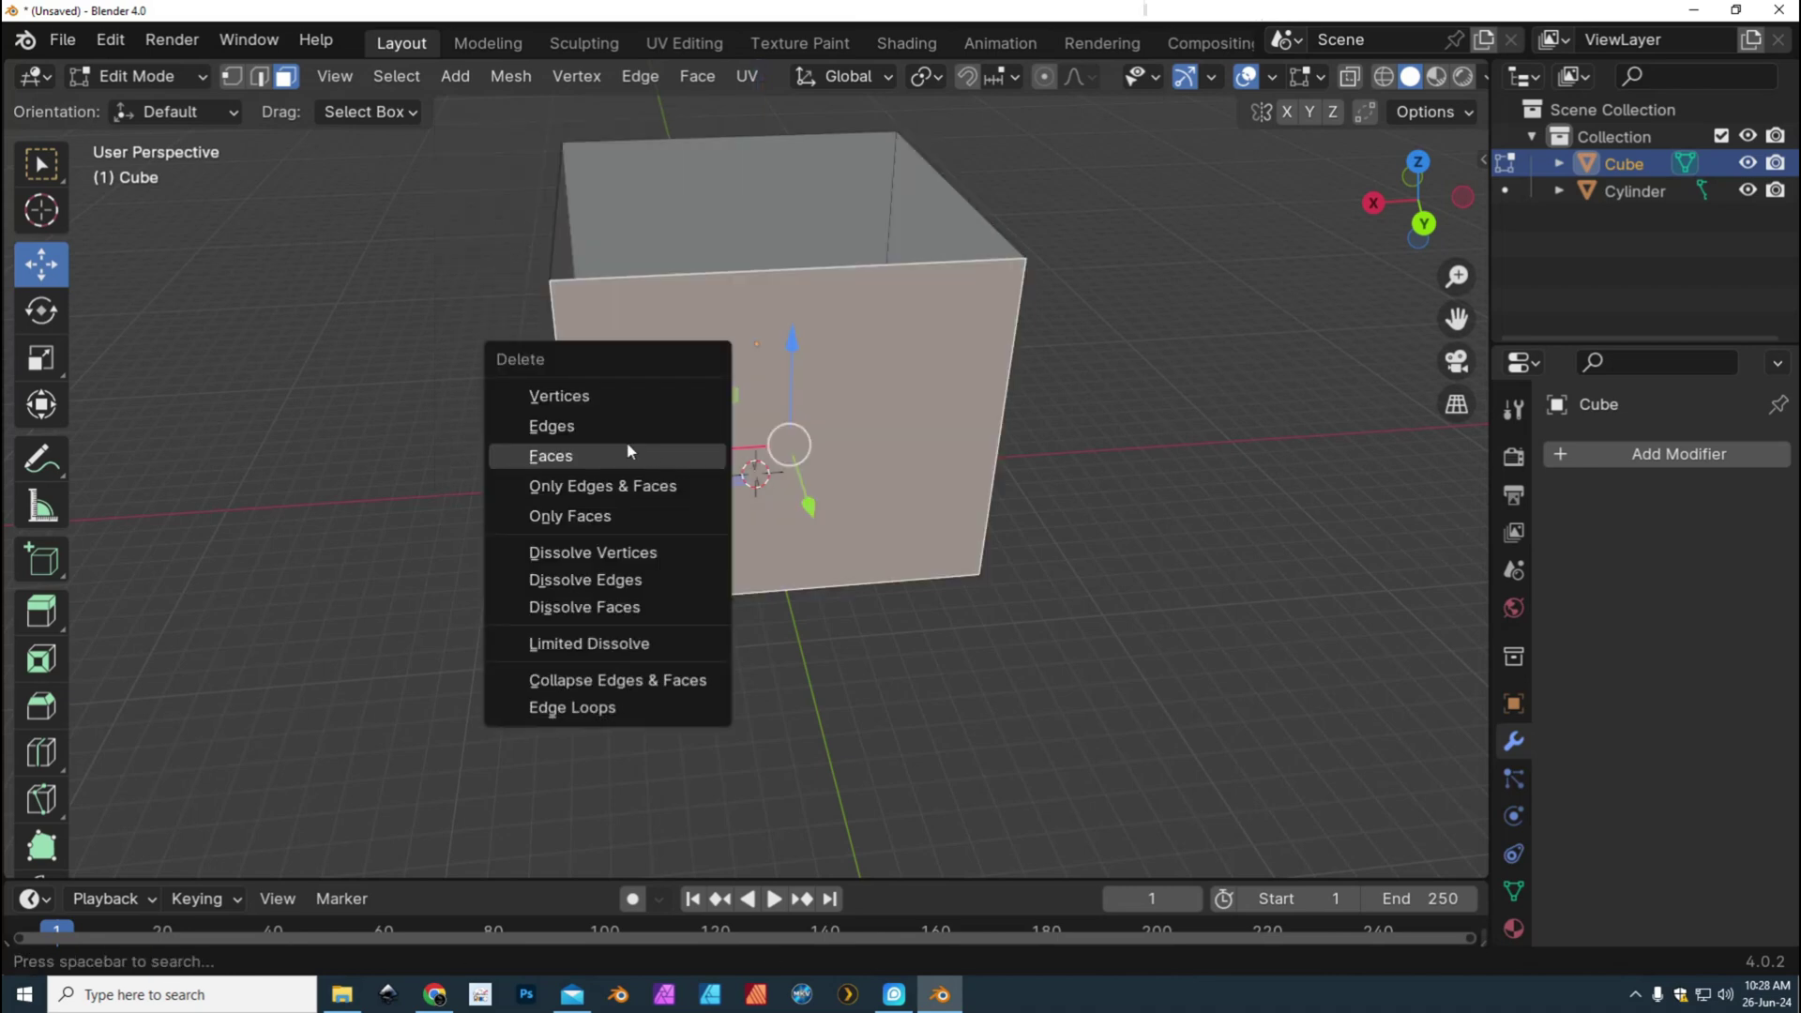
pyautogui.click(614, 459)
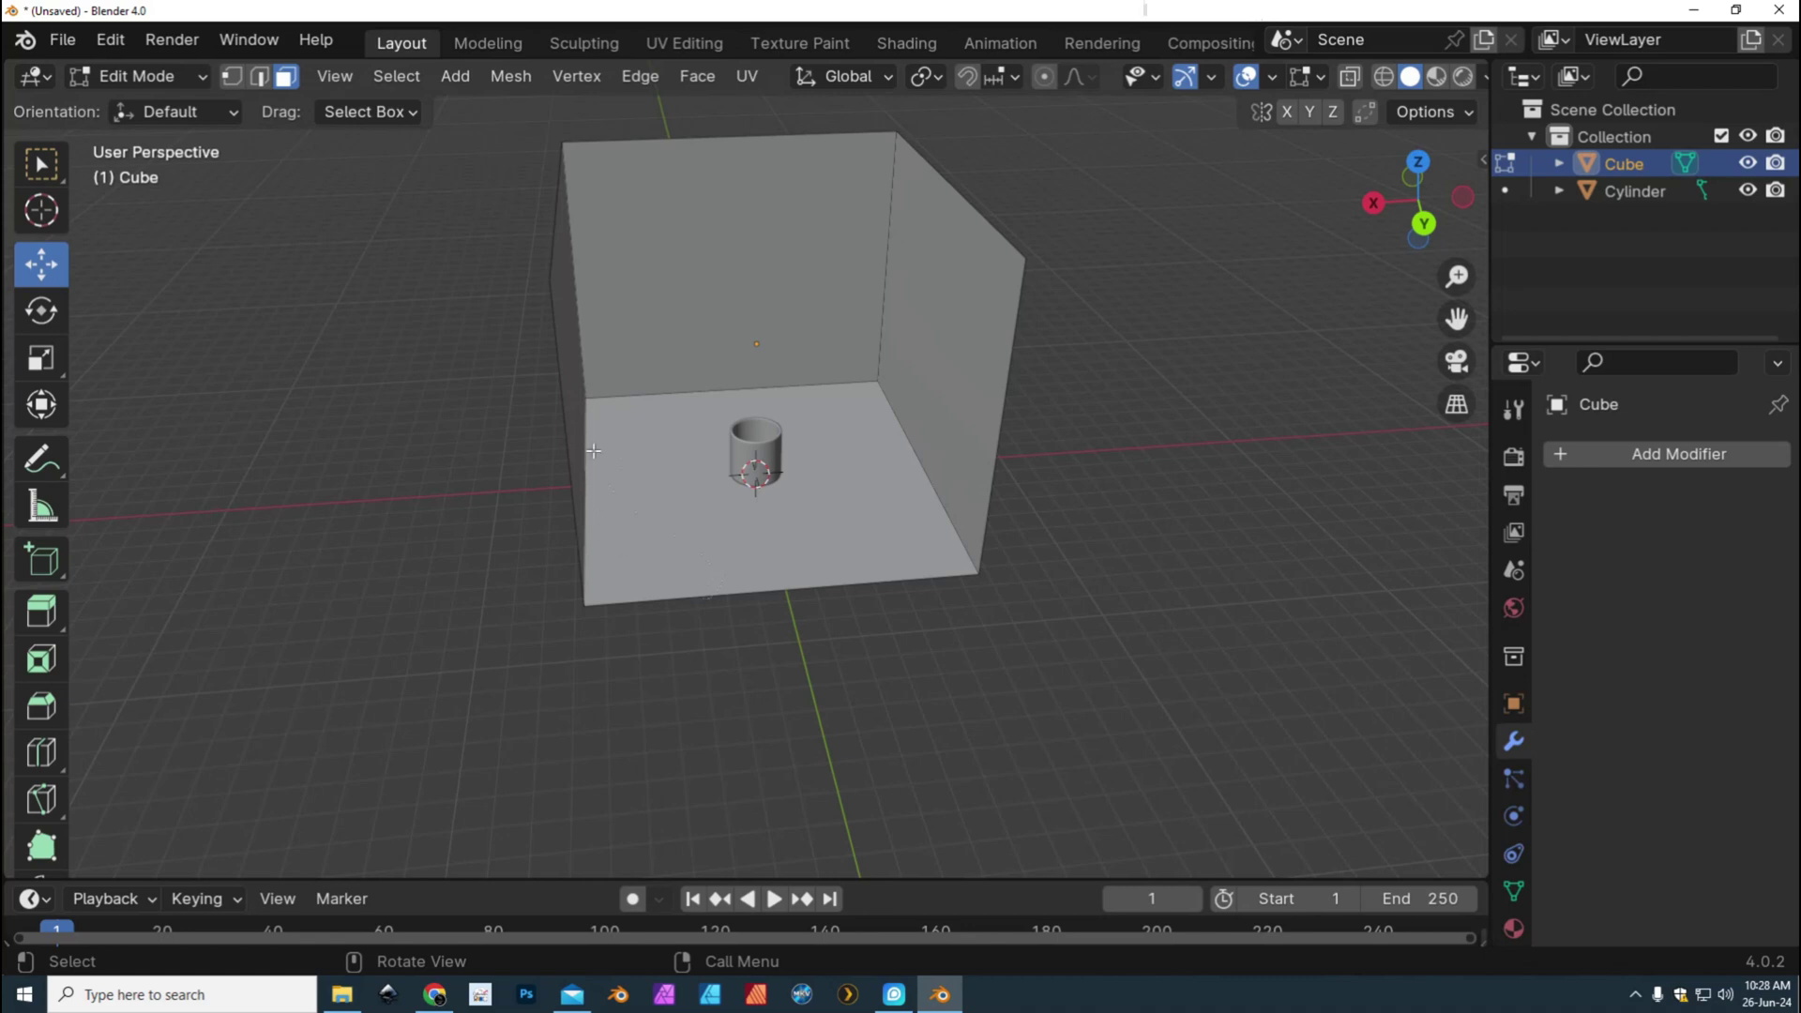
pyautogui.click(573, 417)
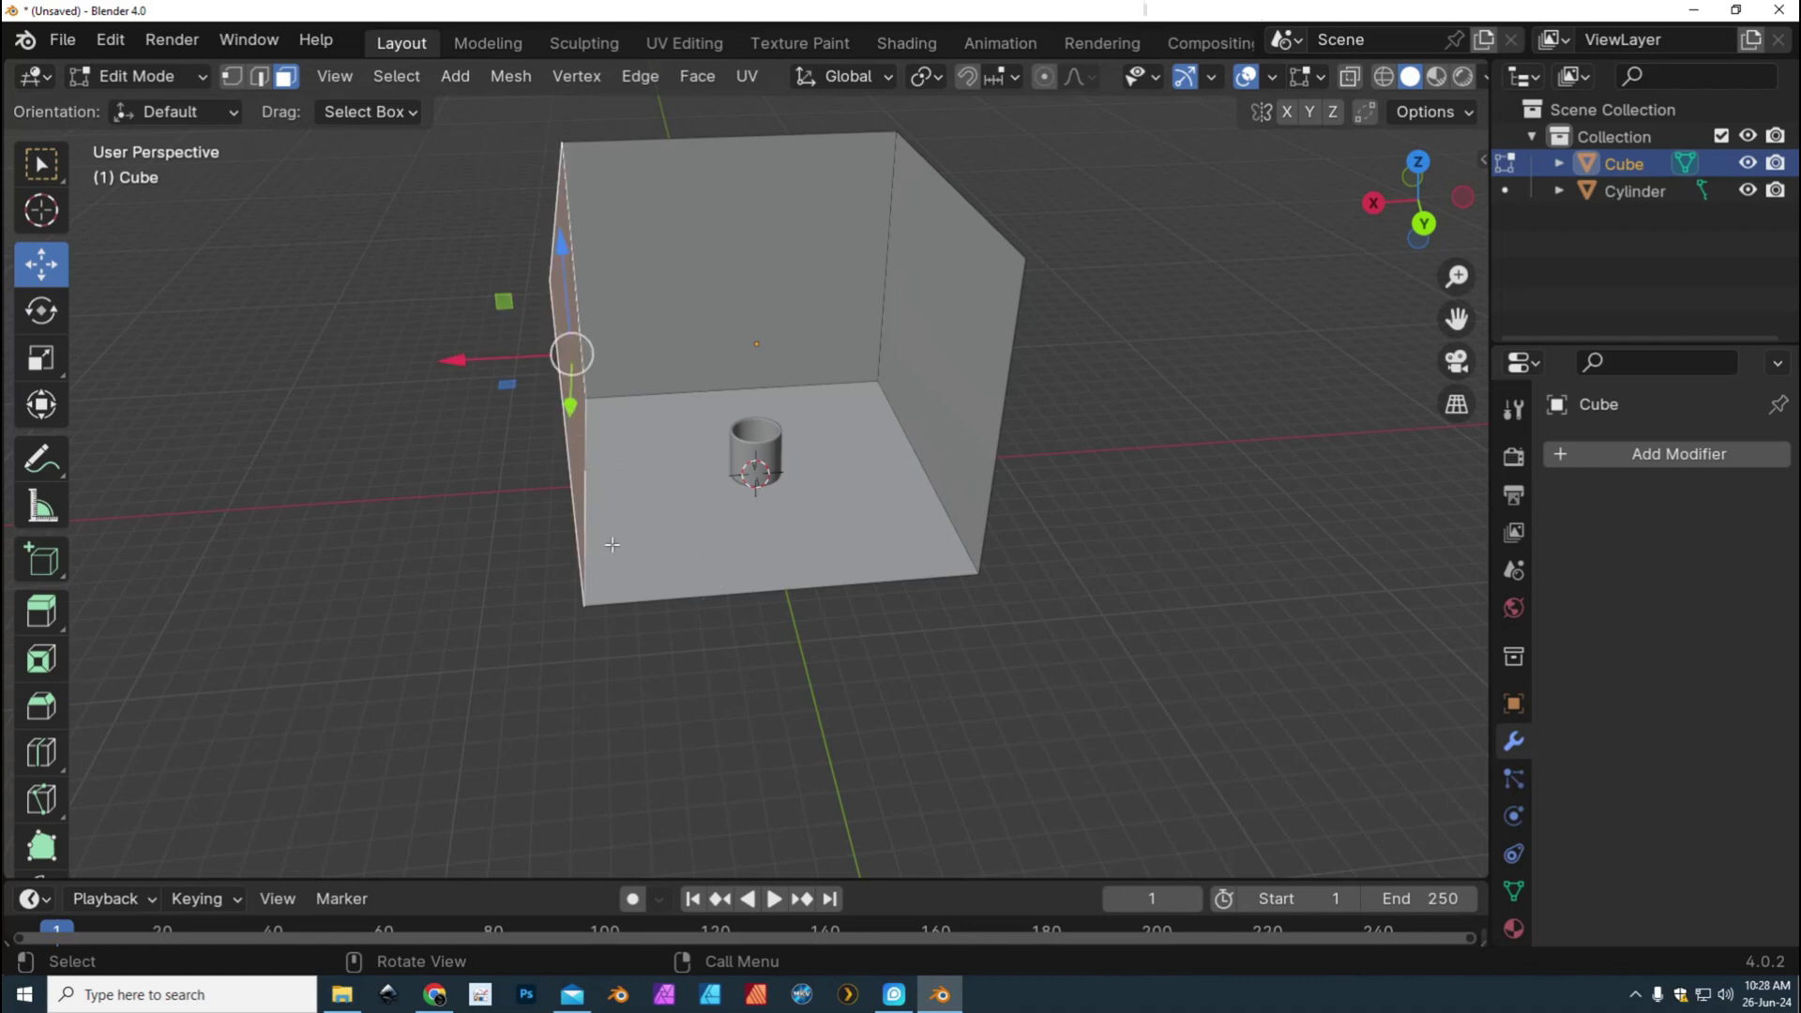
pyautogui.press('x')
pyautogui.click(587, 537)
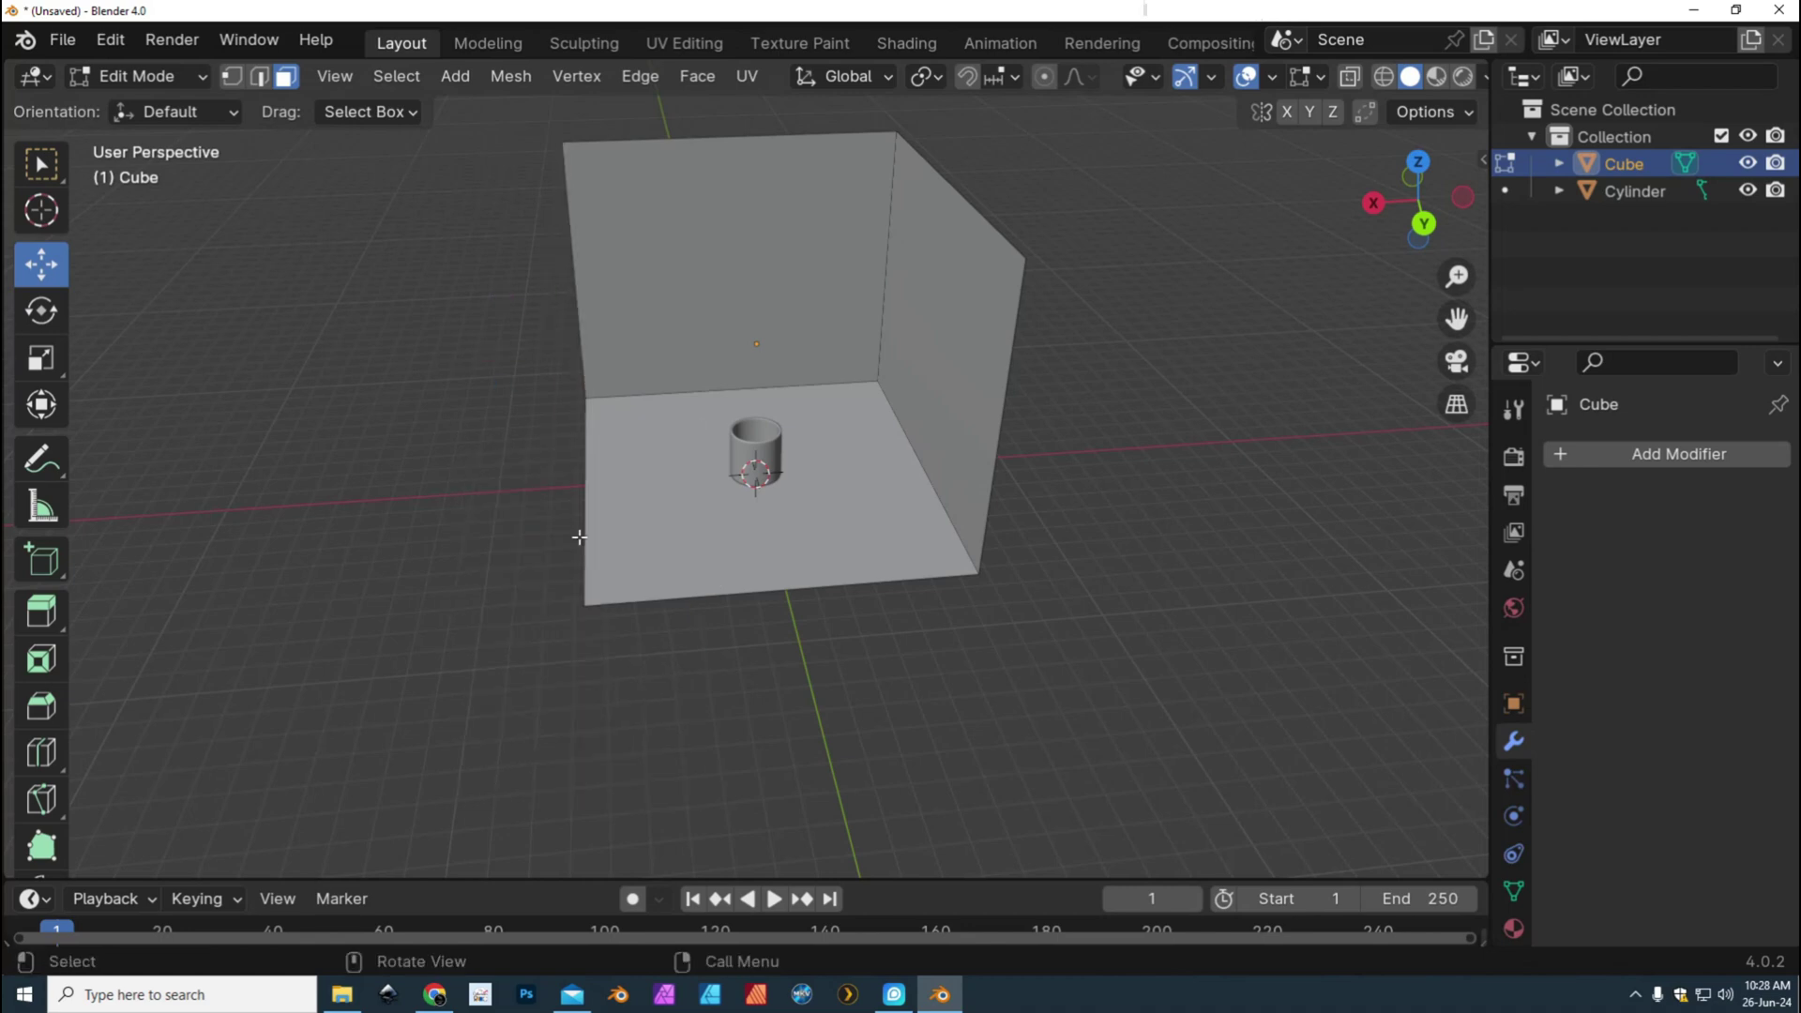
# Bevel the two edges where the walls meet the floor with a width of about 0.084 m and 5 segments
pyautogui.scroll(5, 887, 625)
pyautogui.moveTo(888, 624); pyautogui.dragTo(891, 626, button='middle')
pyautogui.scroll(2, 891, 627)
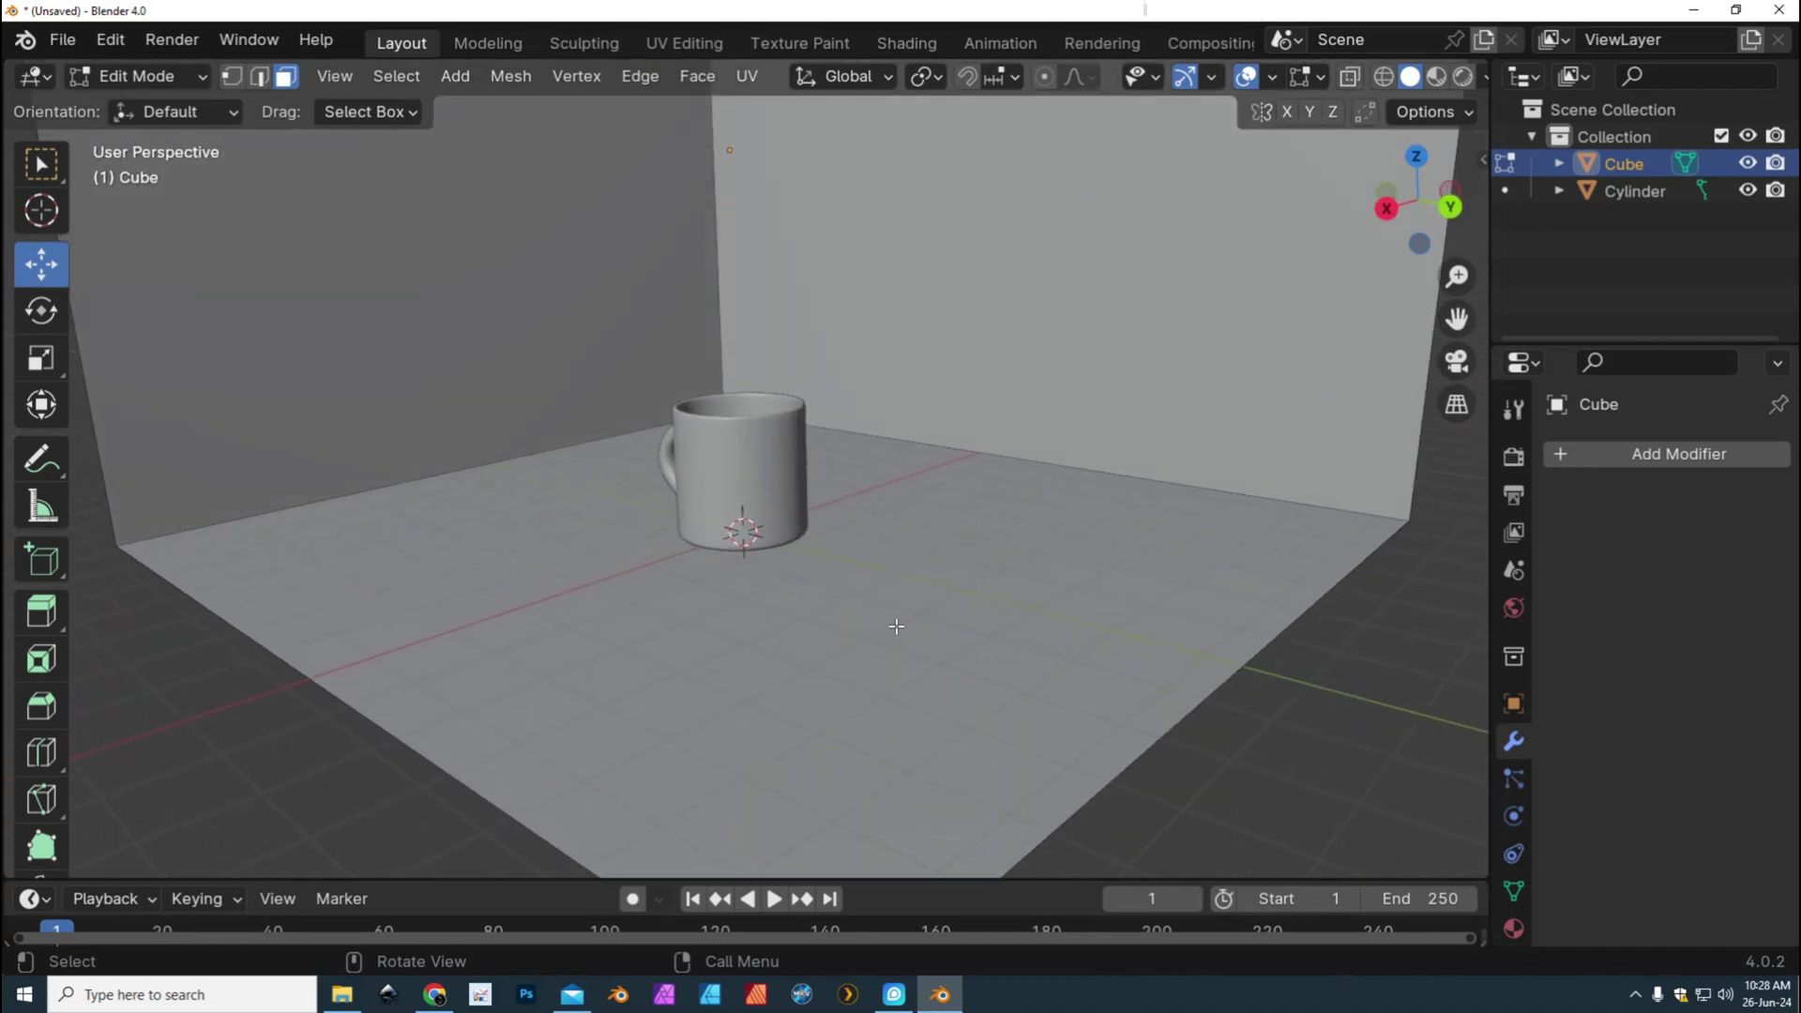
pyautogui.scroll(1, 1031, 502)
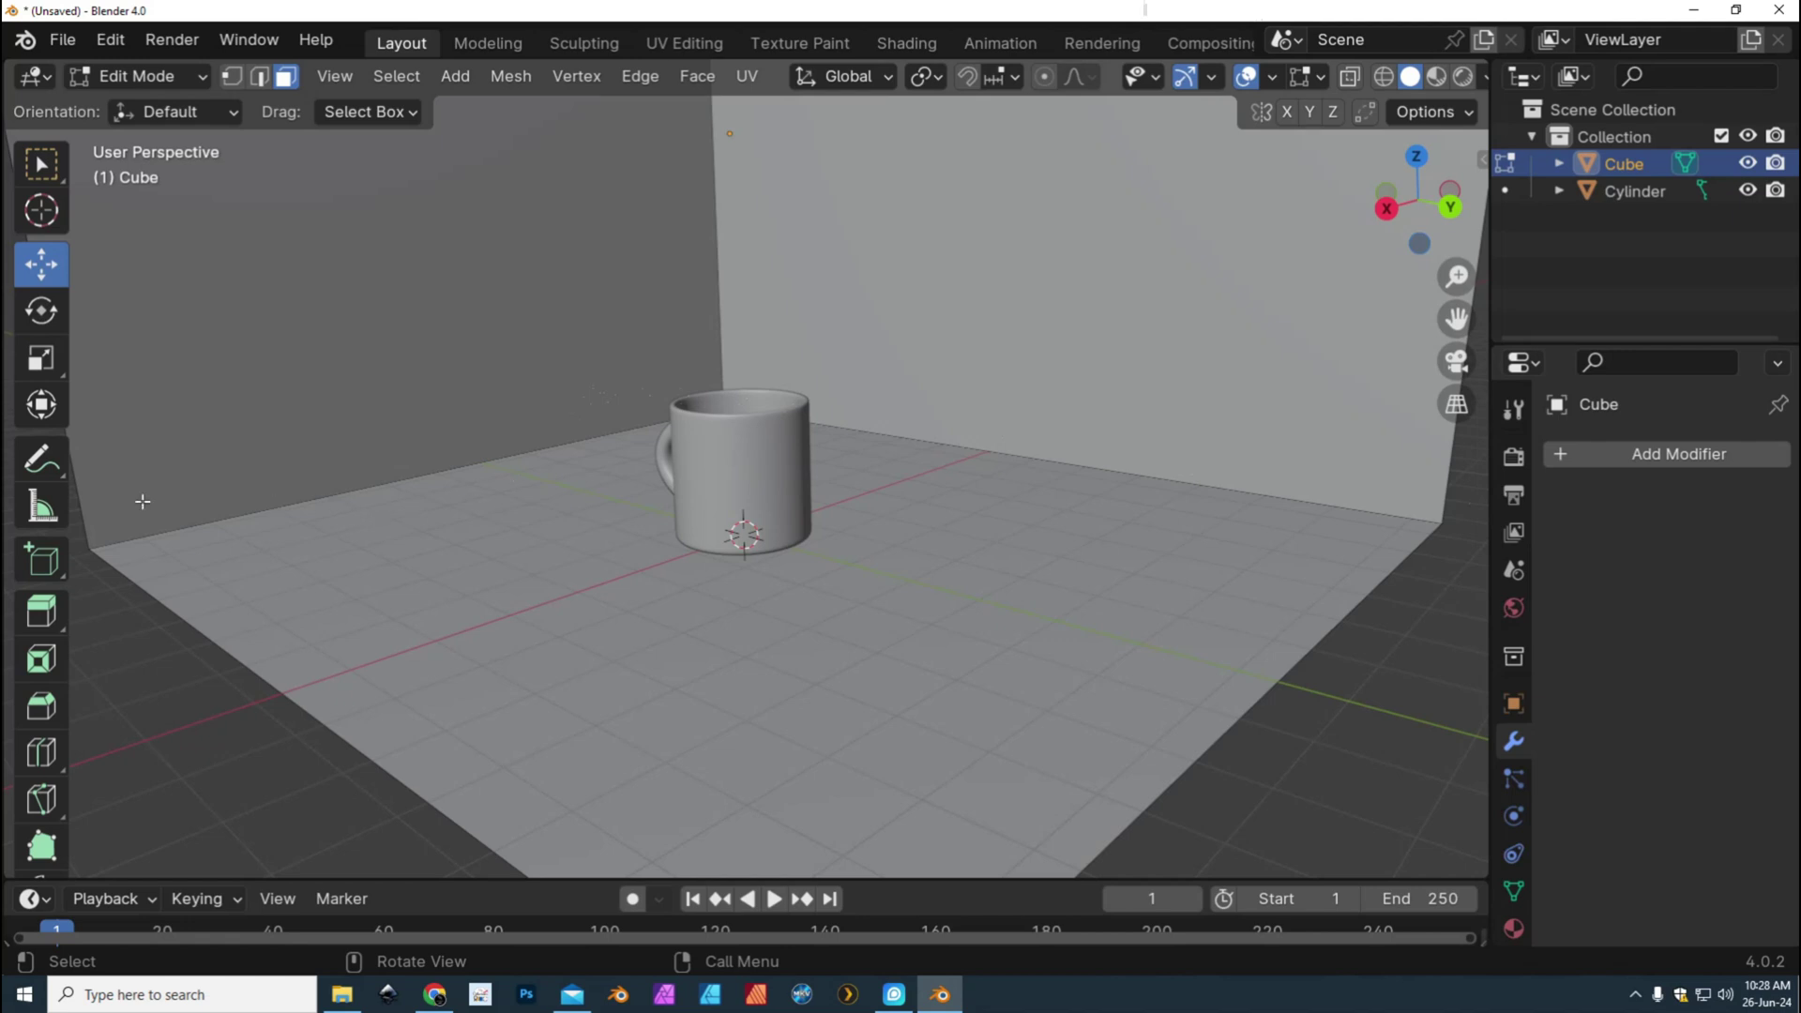
pyautogui.click(260, 78)
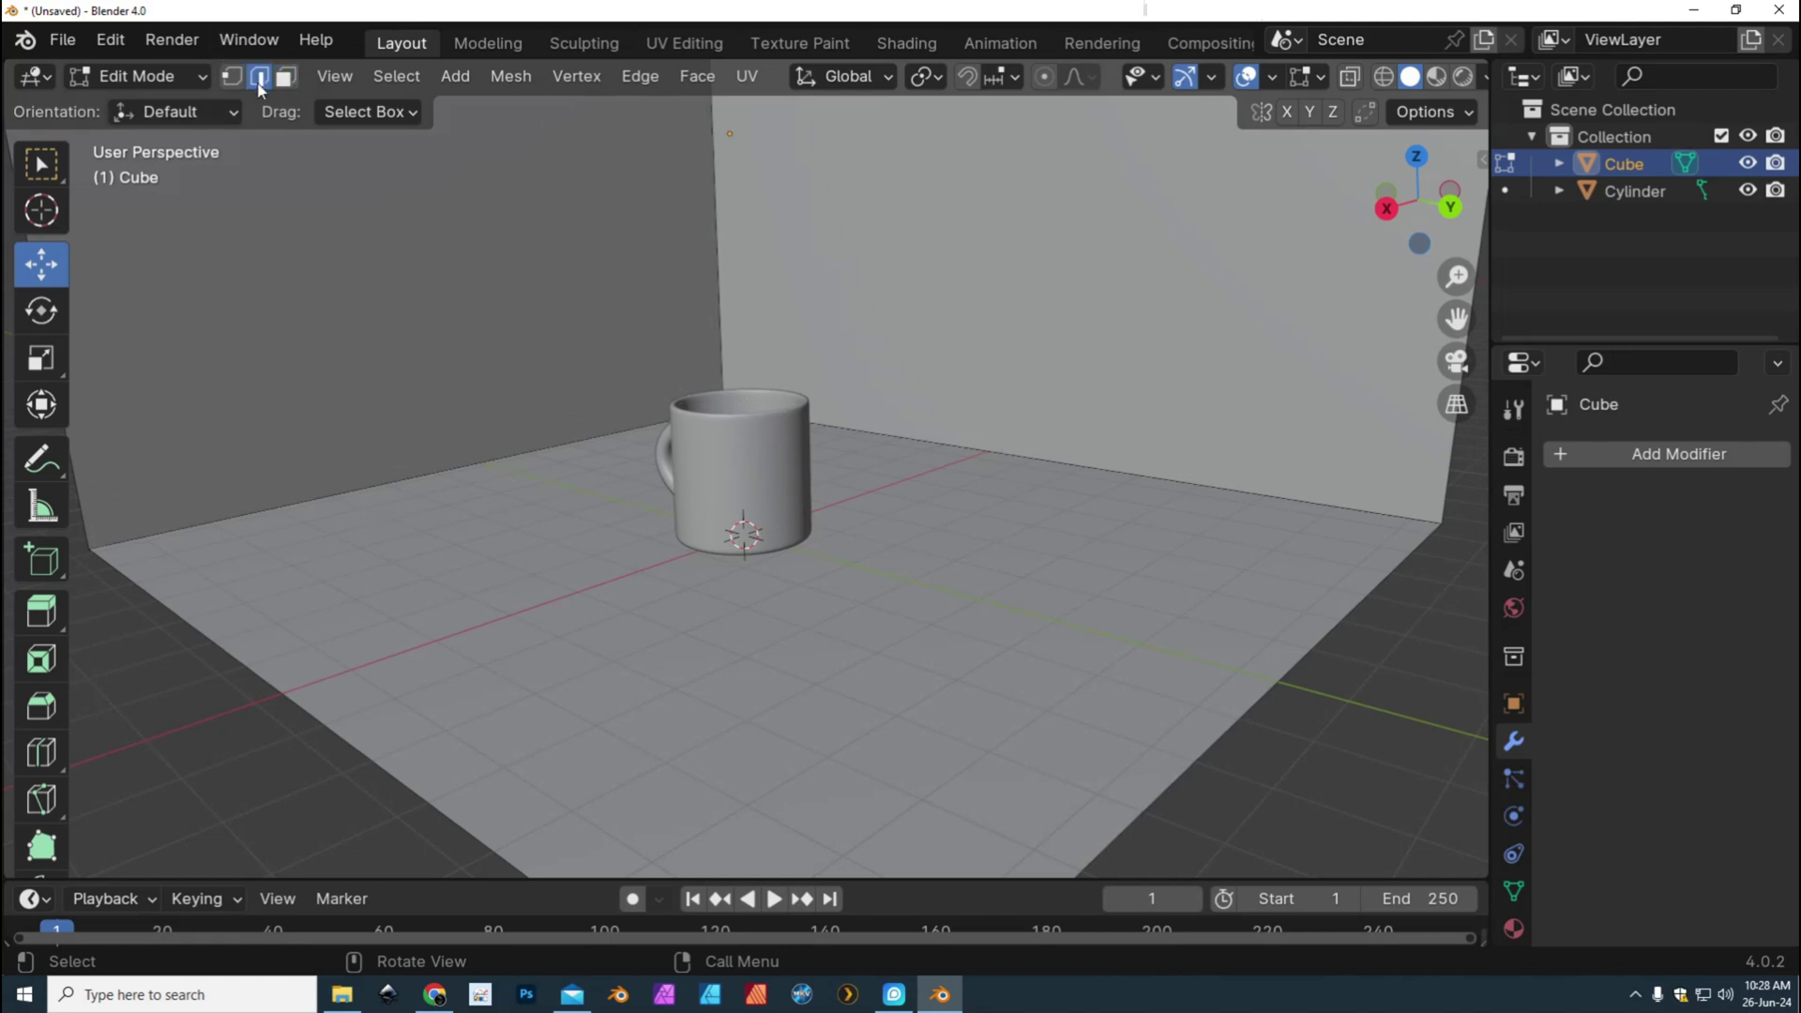
pyautogui.click(424, 475)
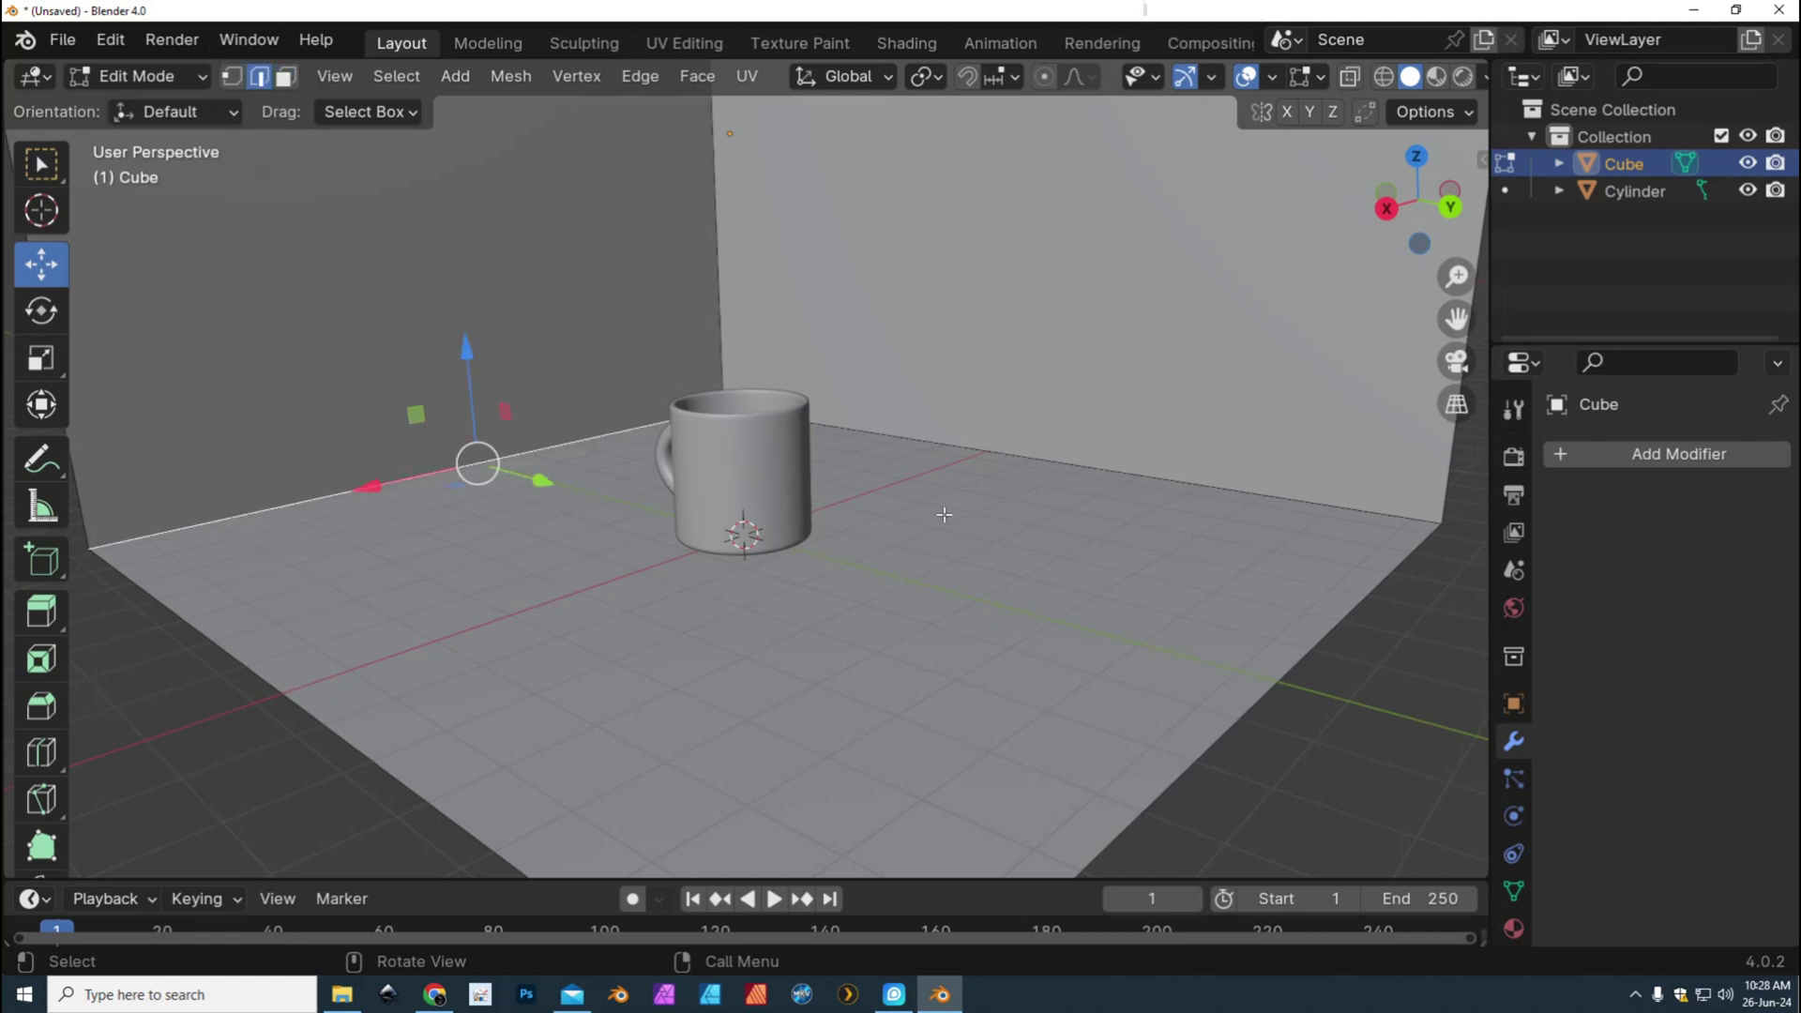
pyautogui.keyDown('shift'); pyautogui.click(1048, 458); pyautogui.keyUp('shift')
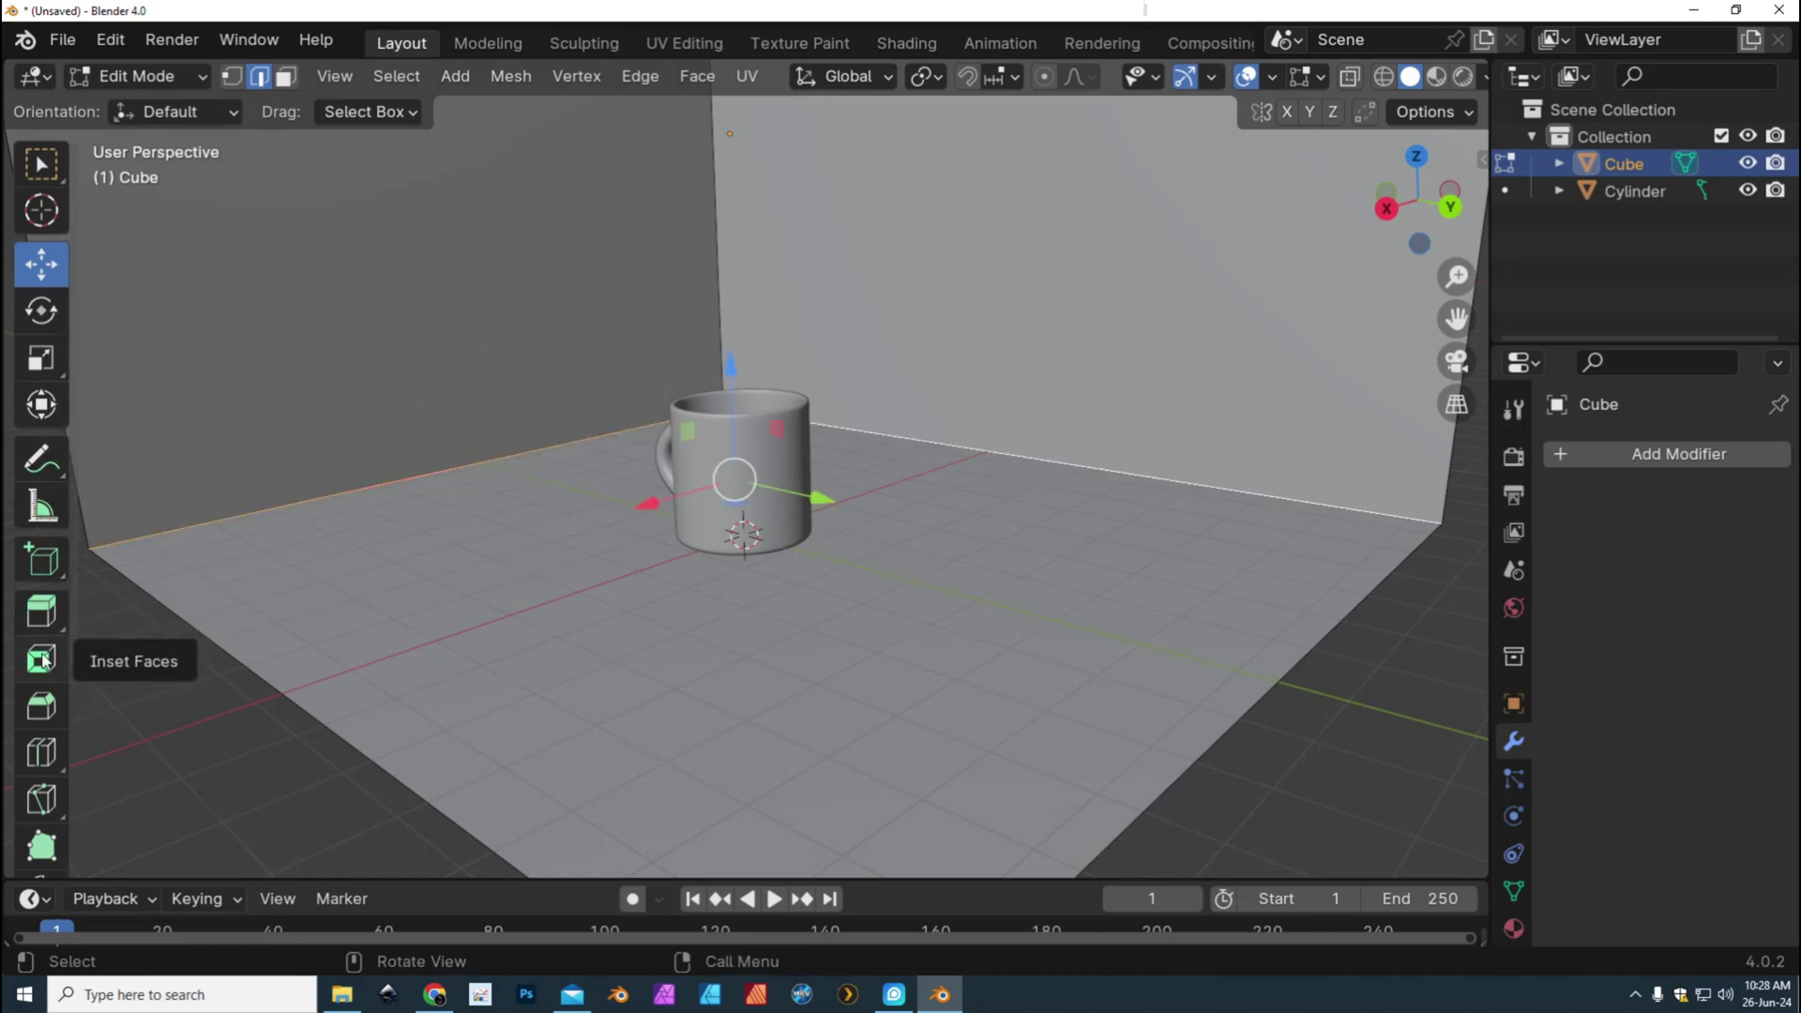
pyautogui.click(43, 706)
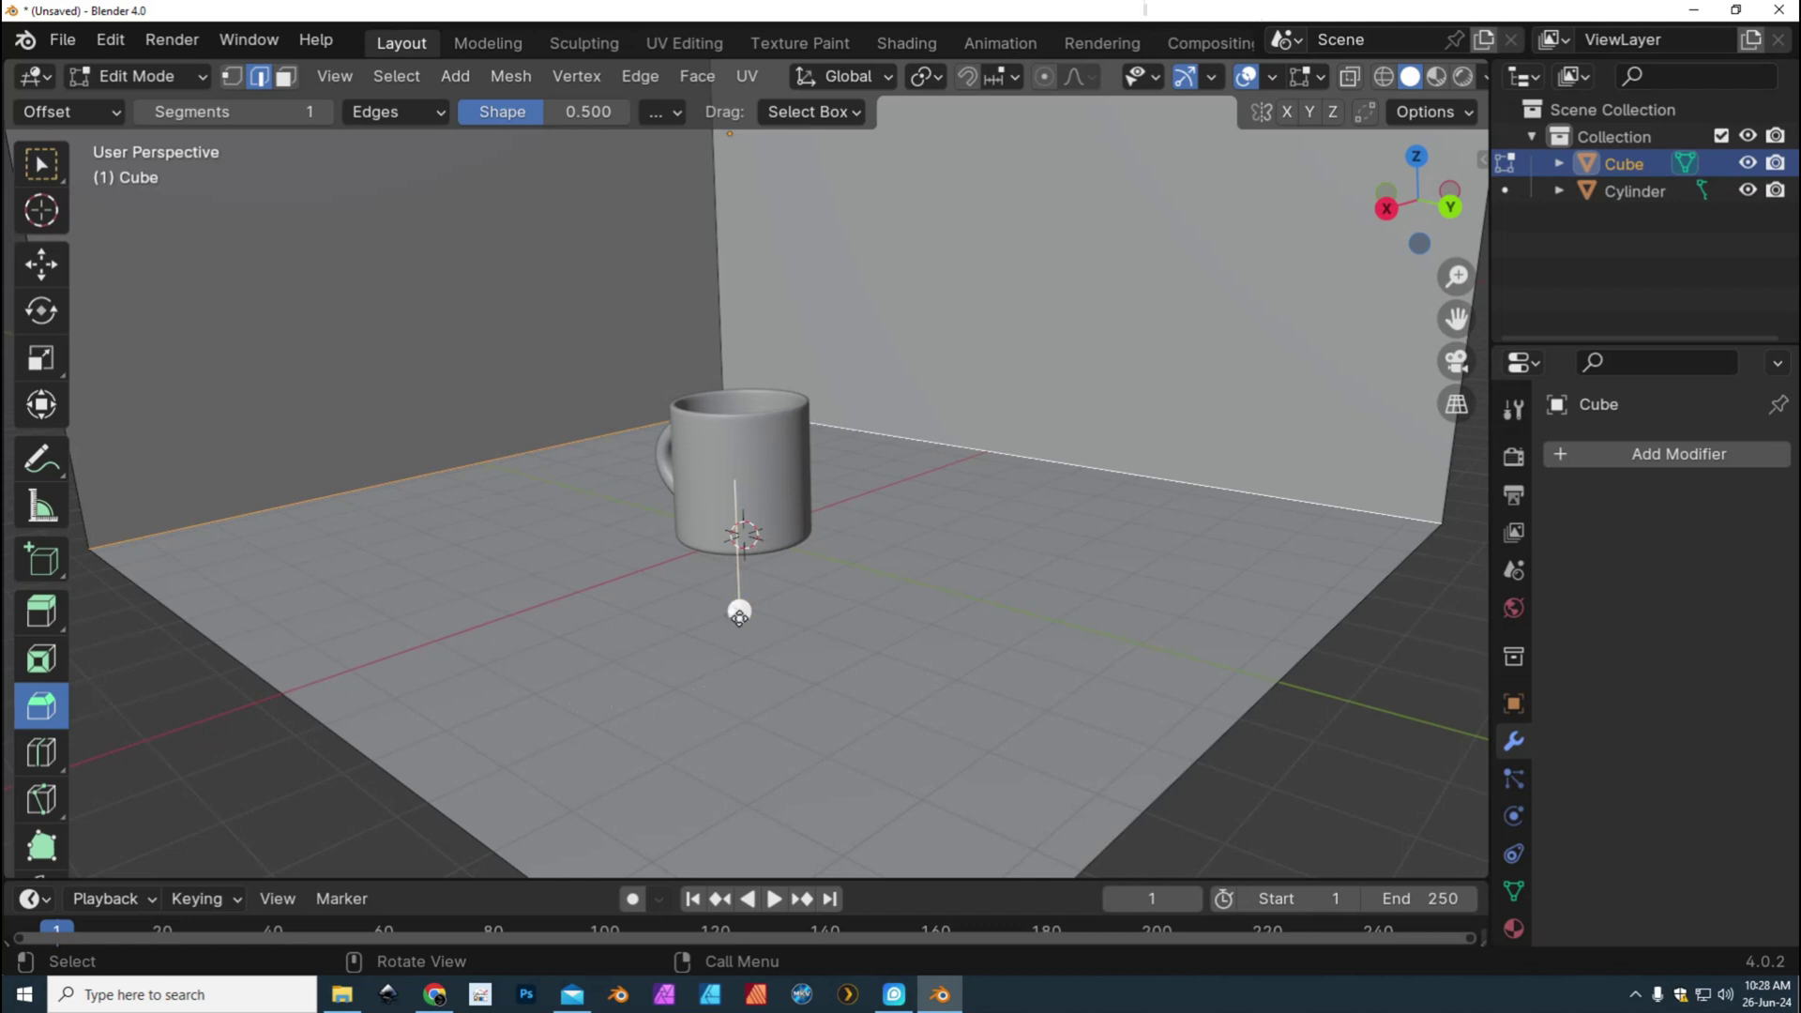
pyautogui.moveTo(739, 610); pyautogui.dragTo(742, 641)
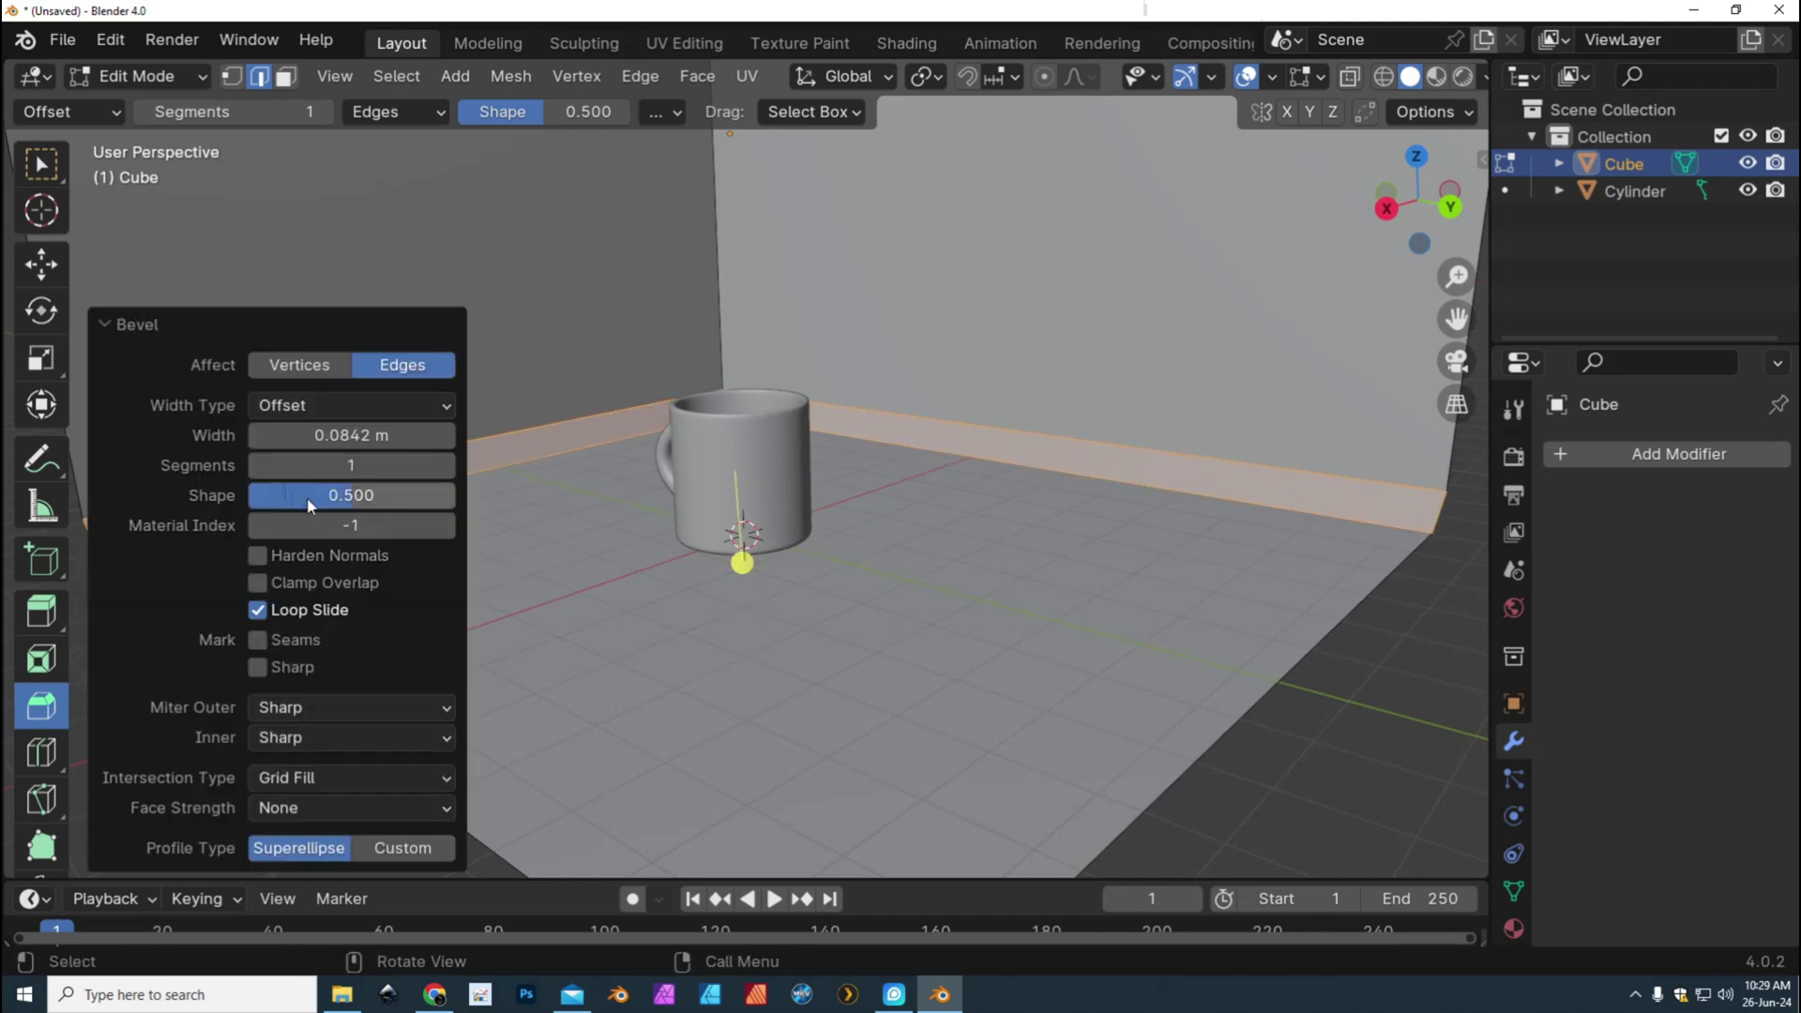
pyautogui.moveTo(309, 464); pyautogui.dragTo(365, 464)
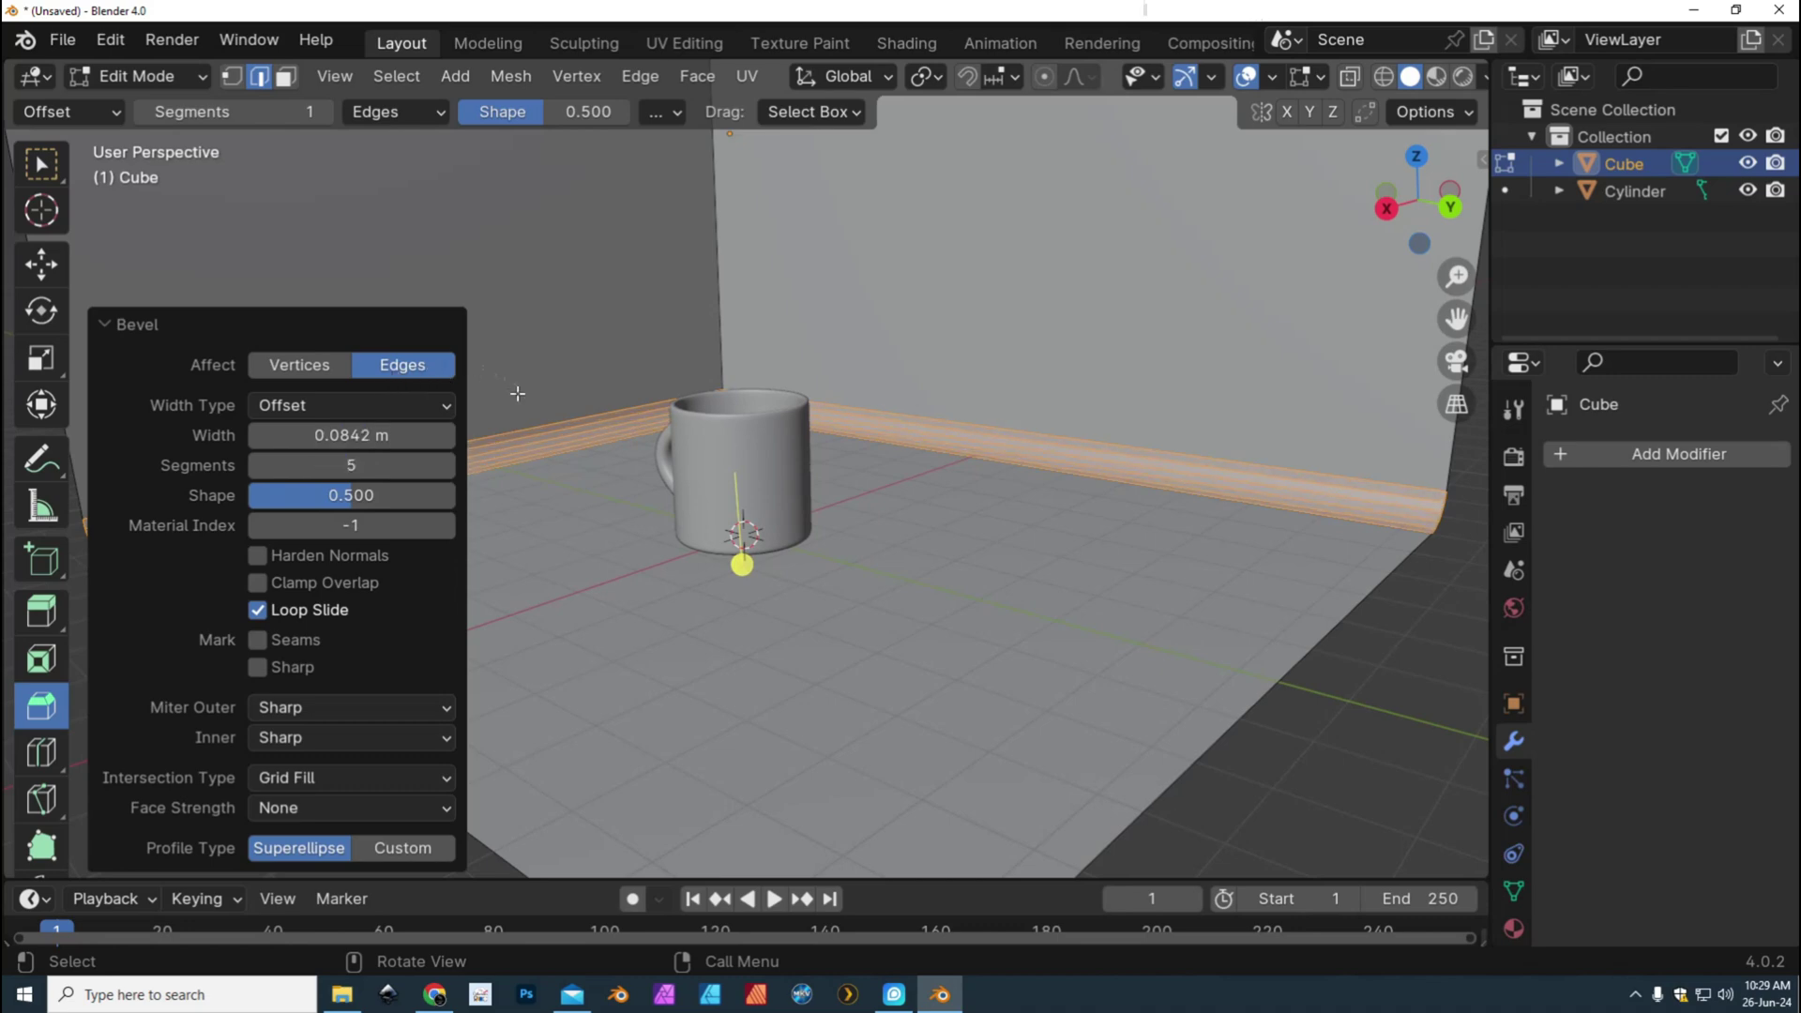
pyautogui.click(1370, 771)
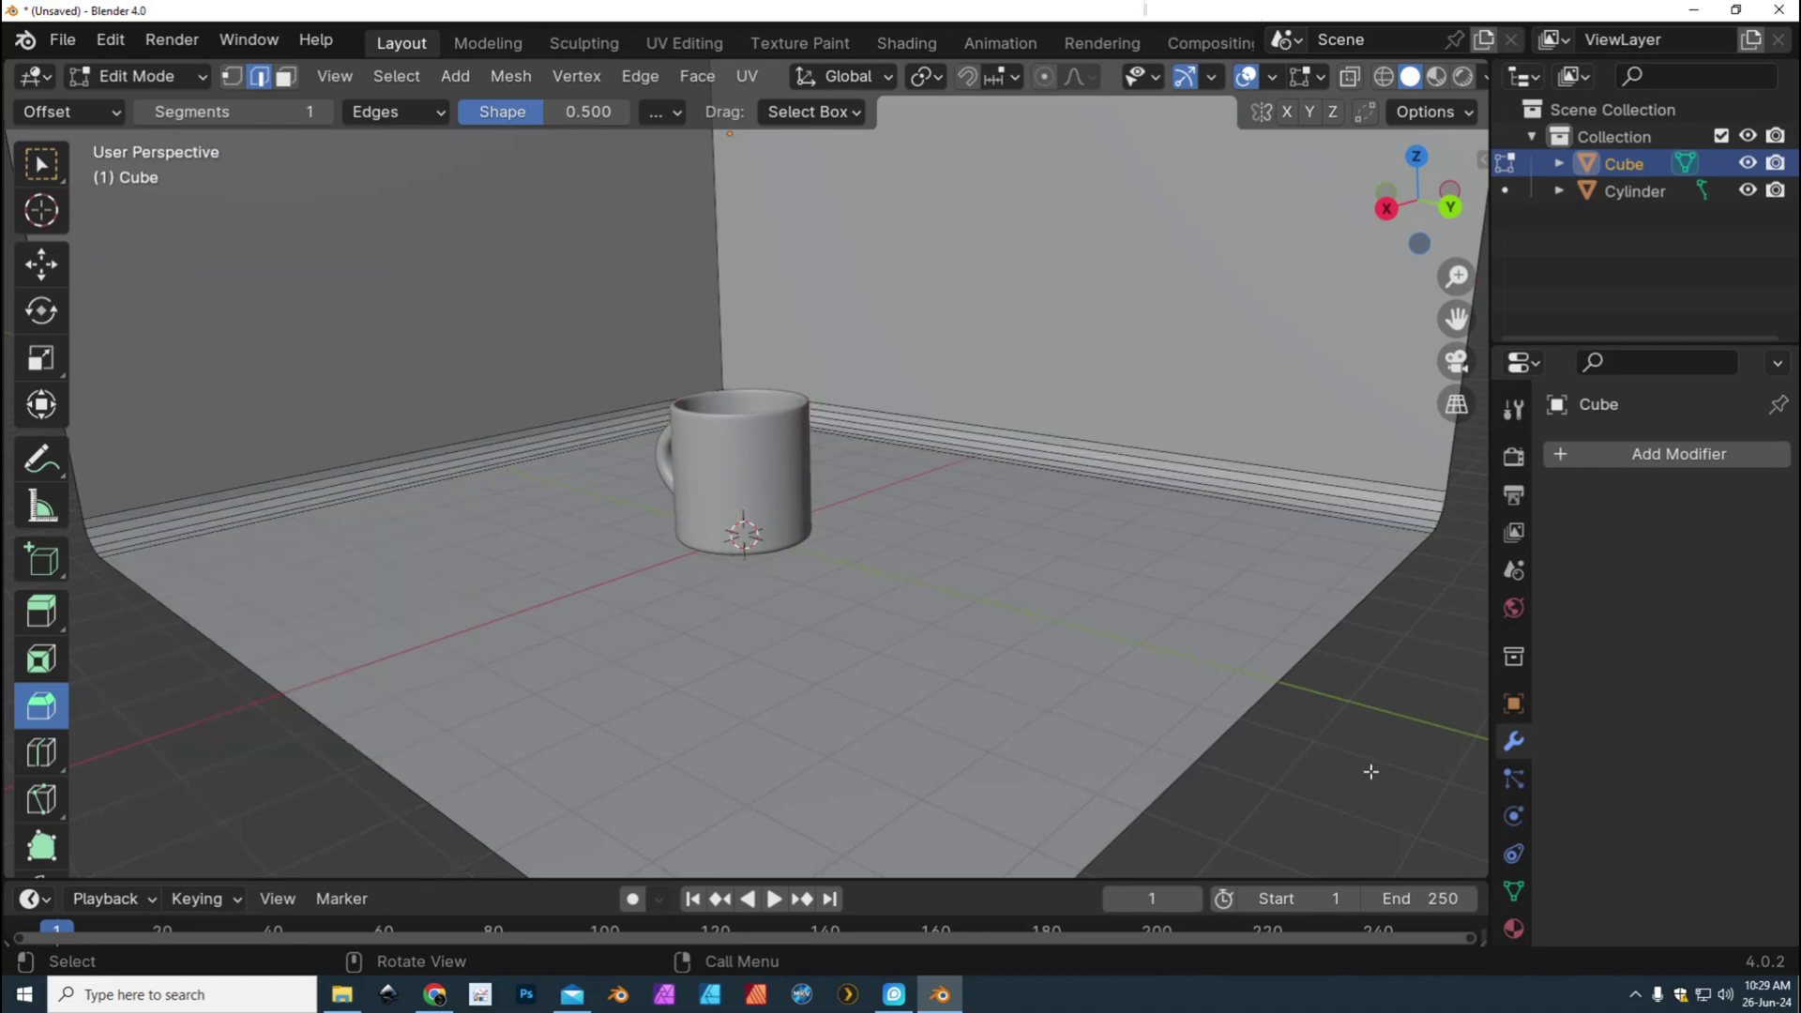
# Return to Object Mode and rotate the mug -135° about the global Z axis
pyautogui.click(41, 312)
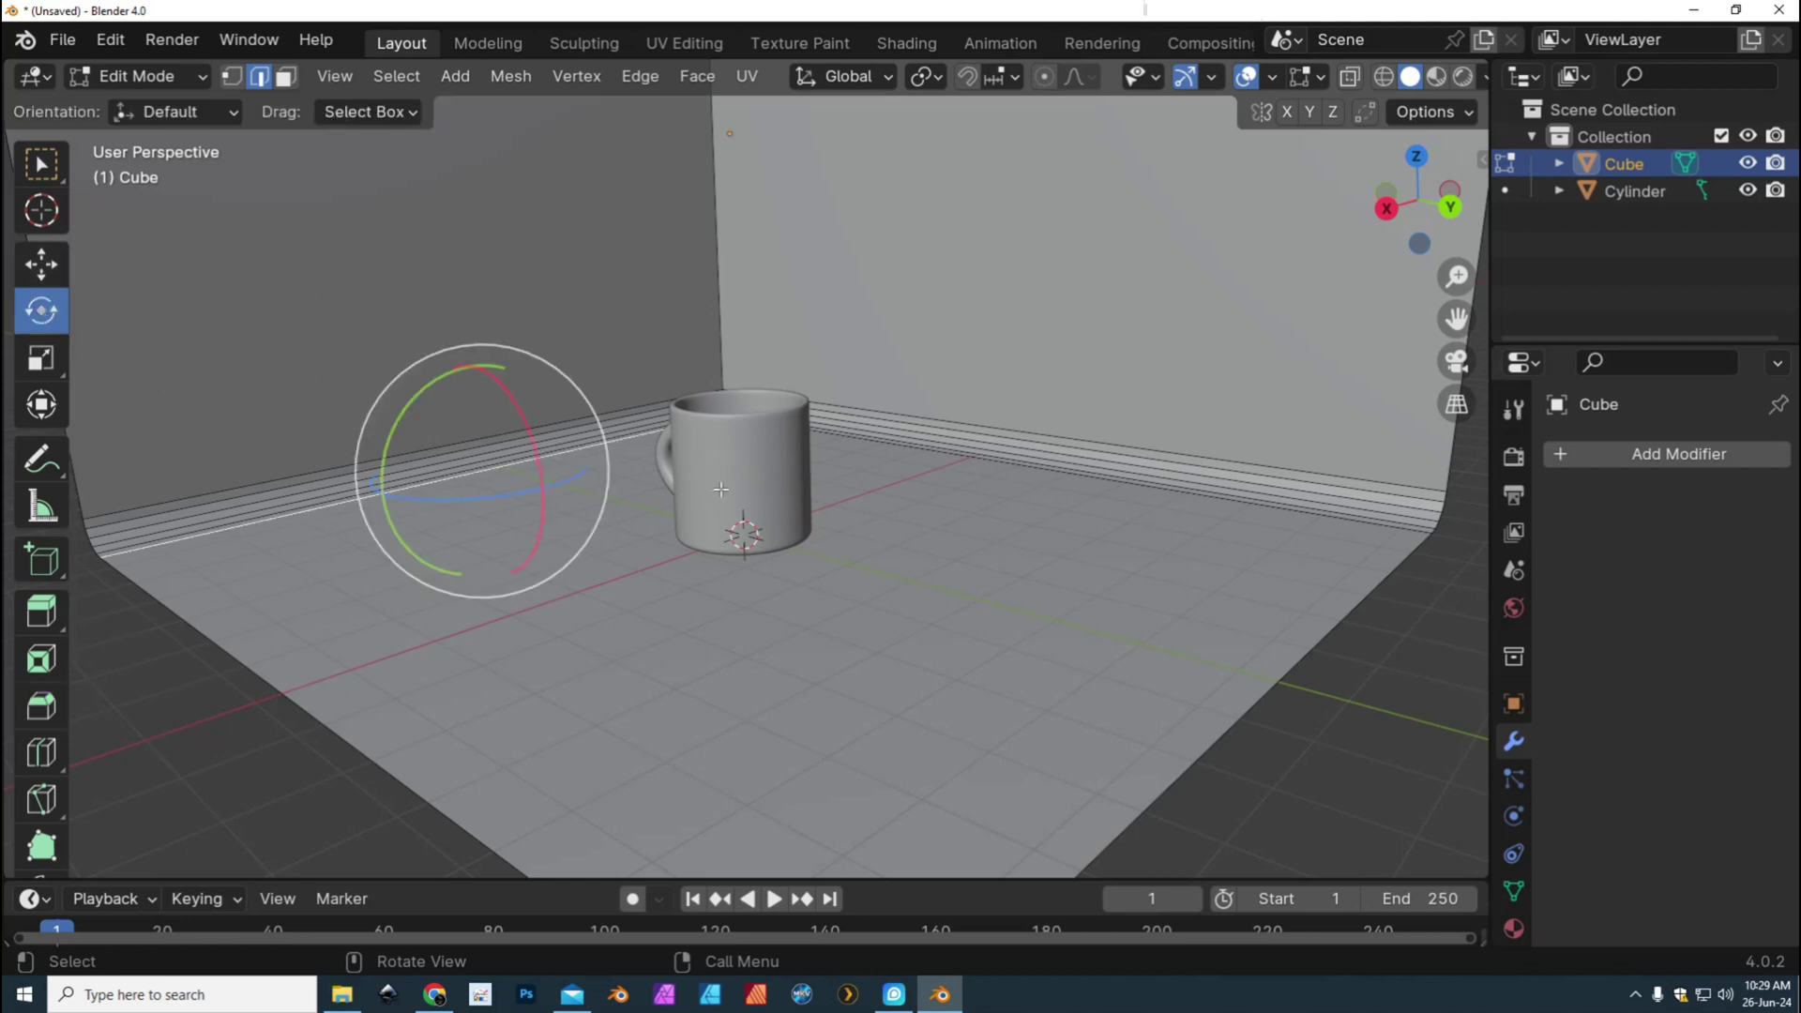
pyautogui.click(41, 165)
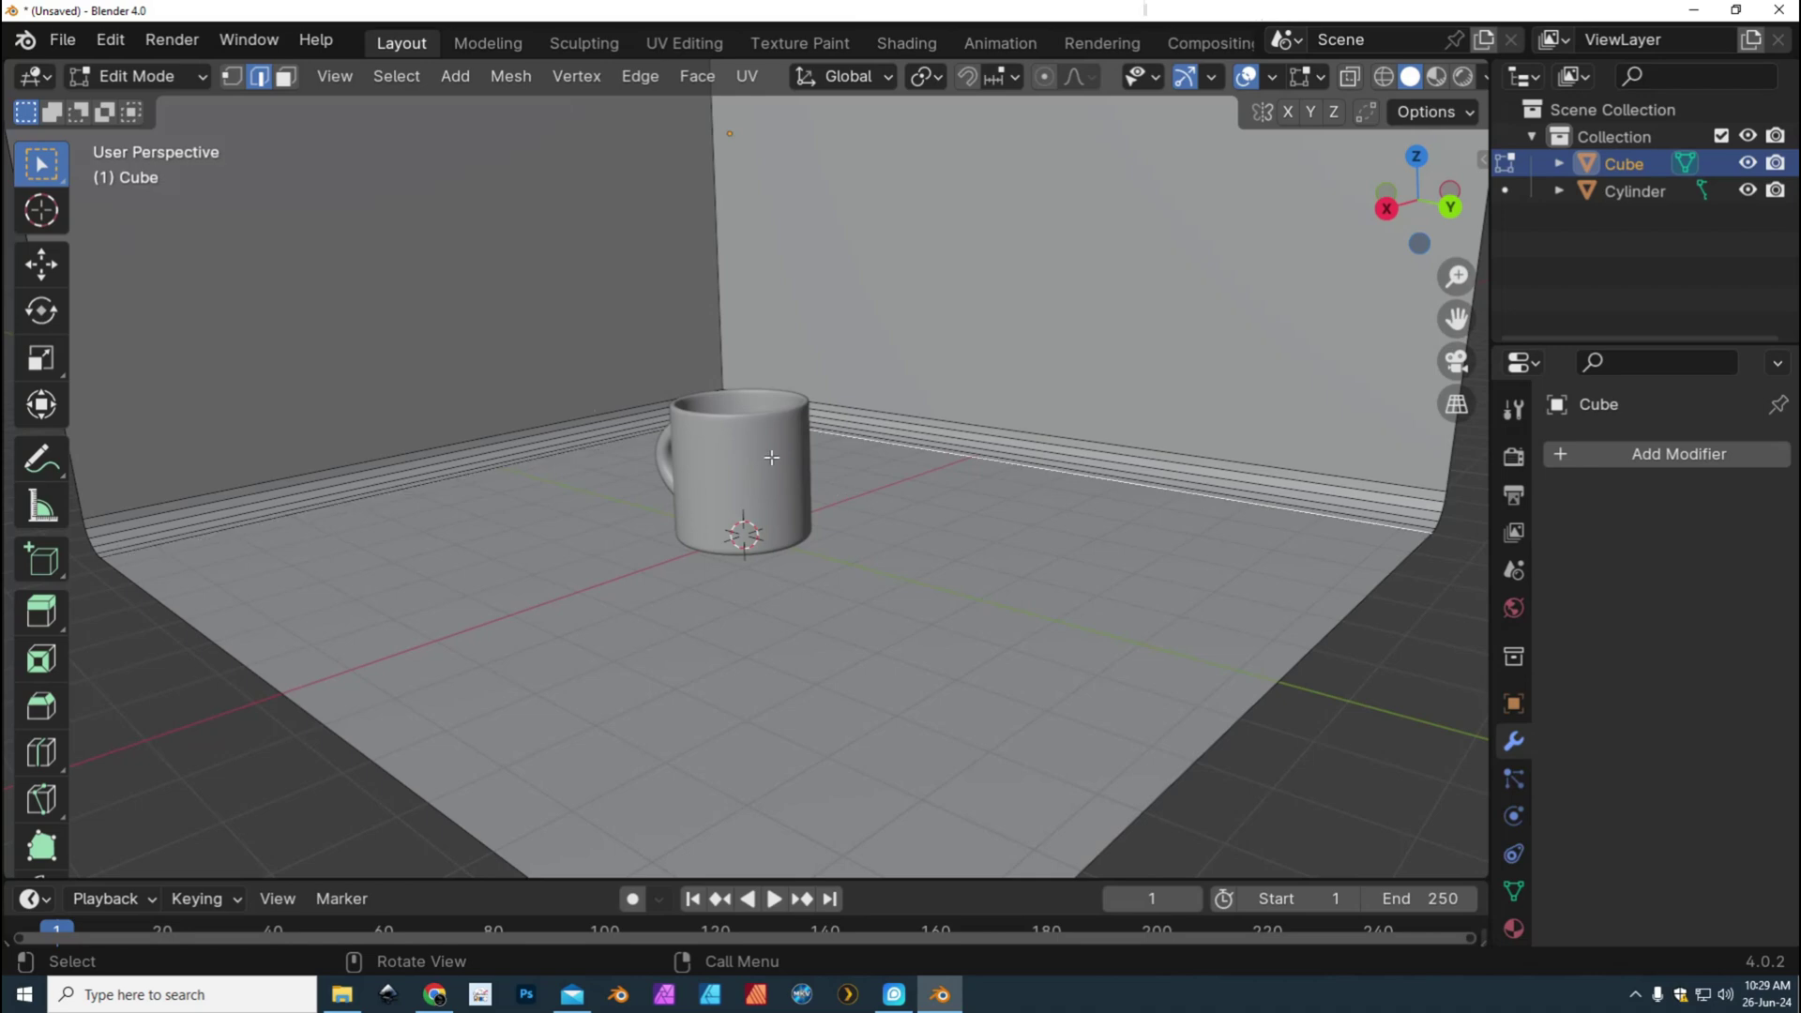
pyautogui.click(141, 76)
pyautogui.click(164, 105)
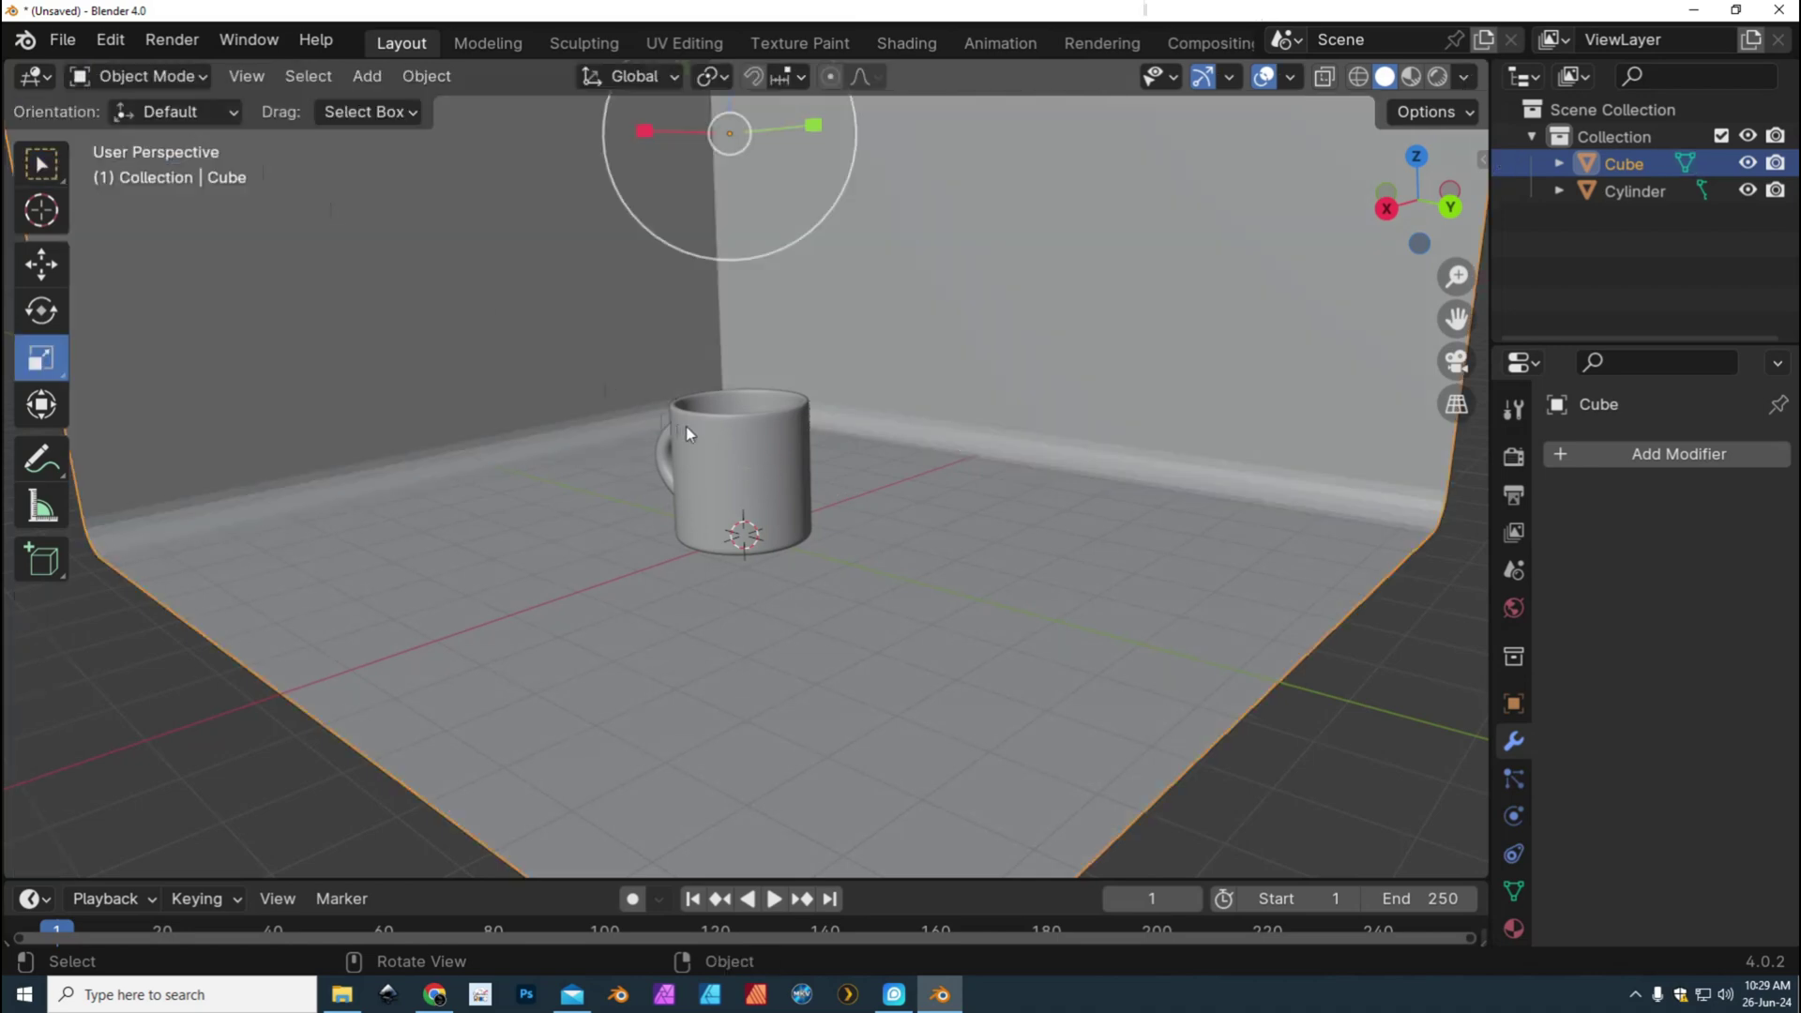
pyautogui.click(746, 537)
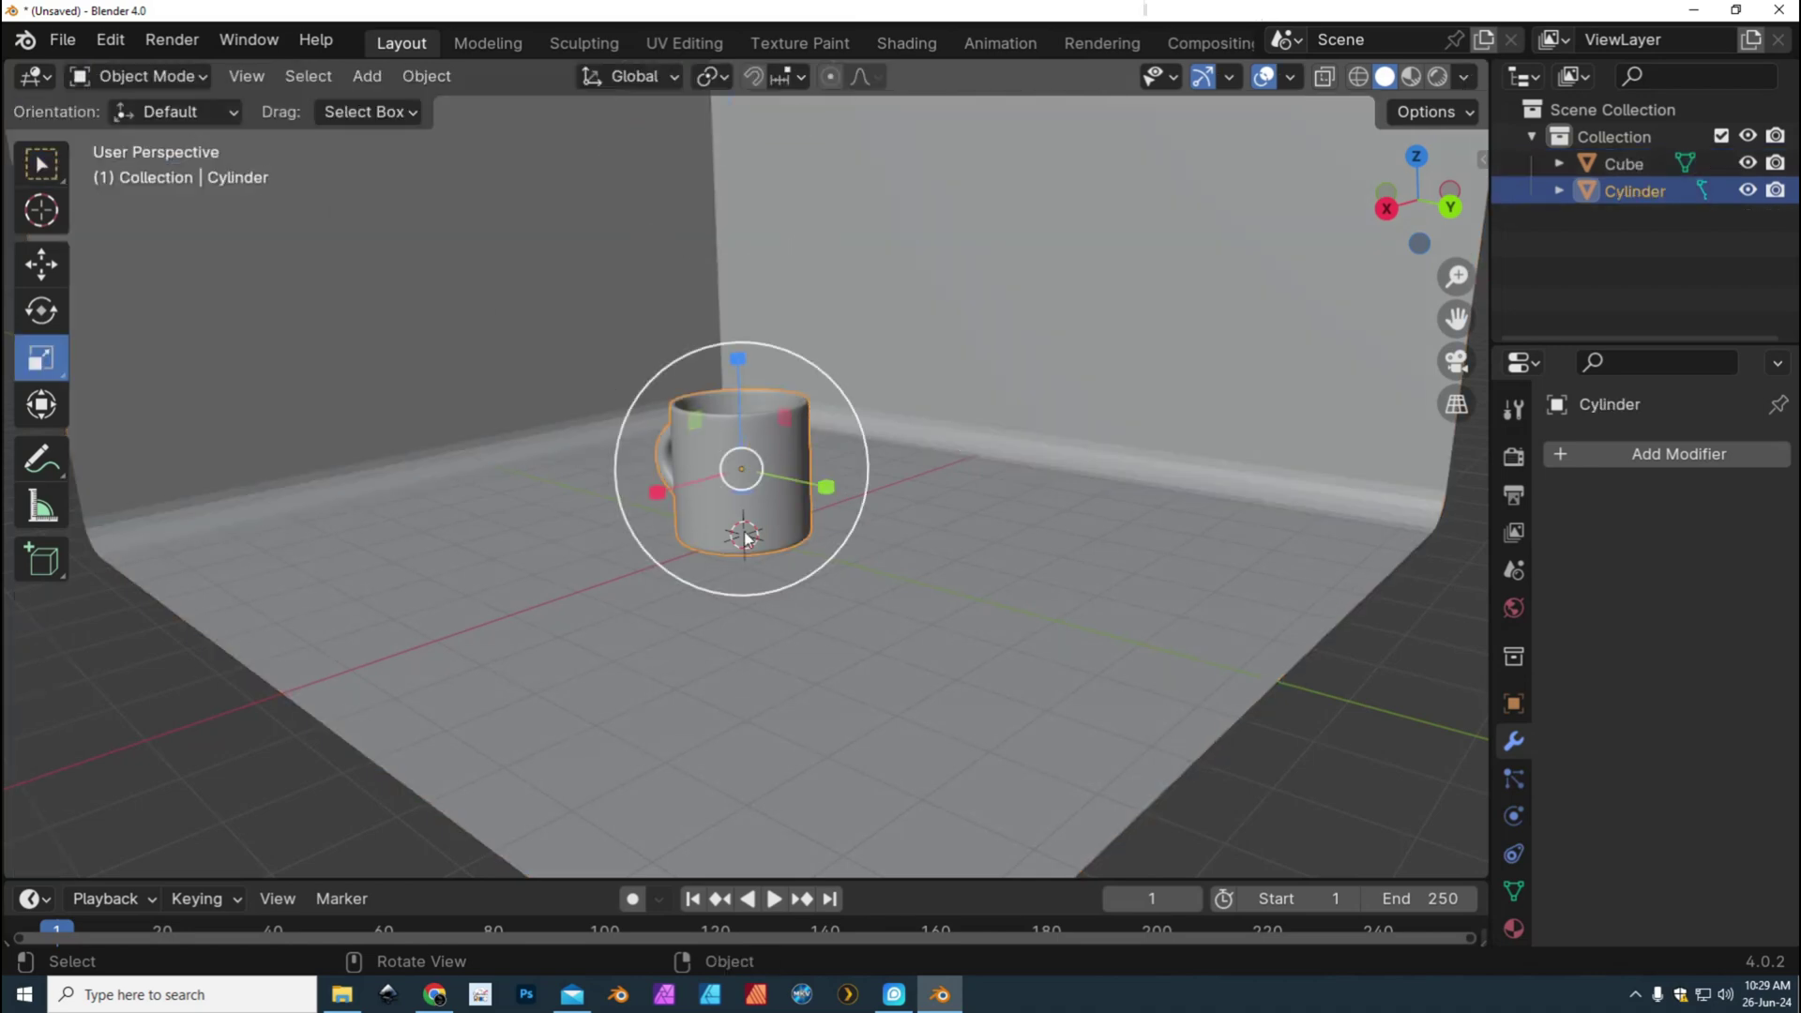
pyautogui.click(47, 314)
pyautogui.moveTo(763, 506); pyautogui.dragTo(749, 511)
pyautogui.hotkey('ctrl', 'z')
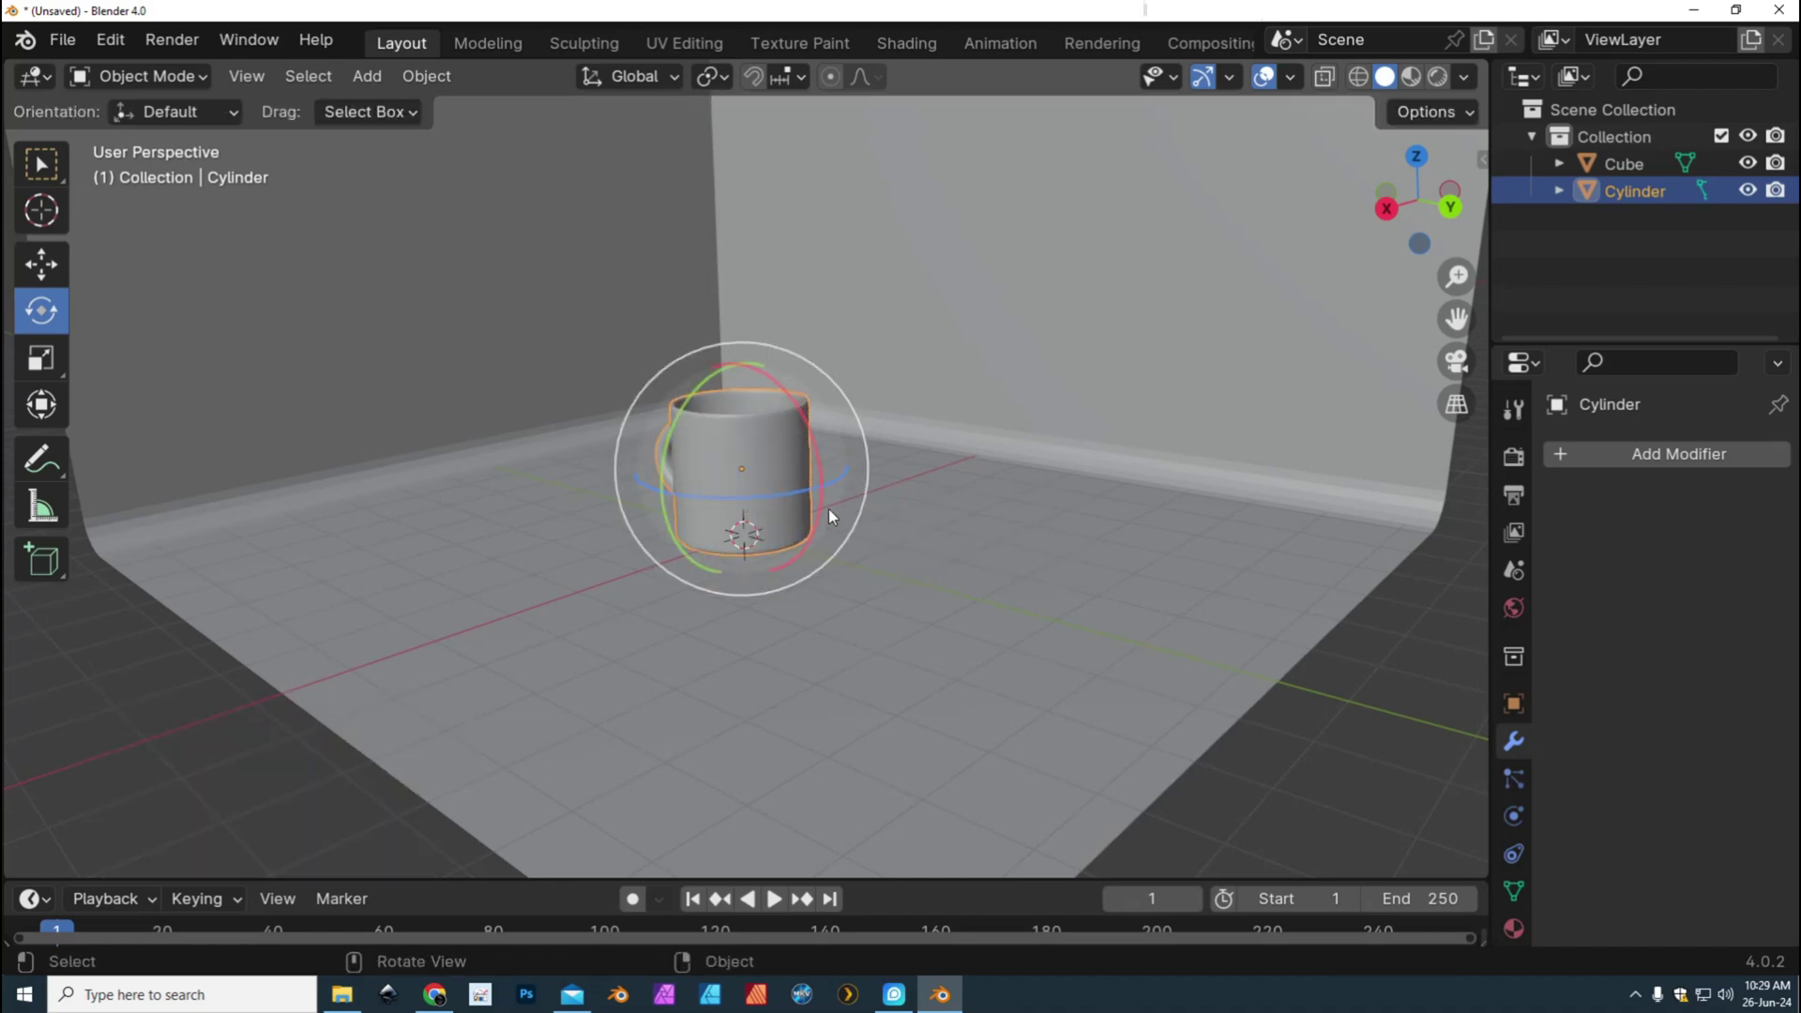
pyautogui.moveTo(812, 497); pyautogui.dragTo(819, 526, button='middle')
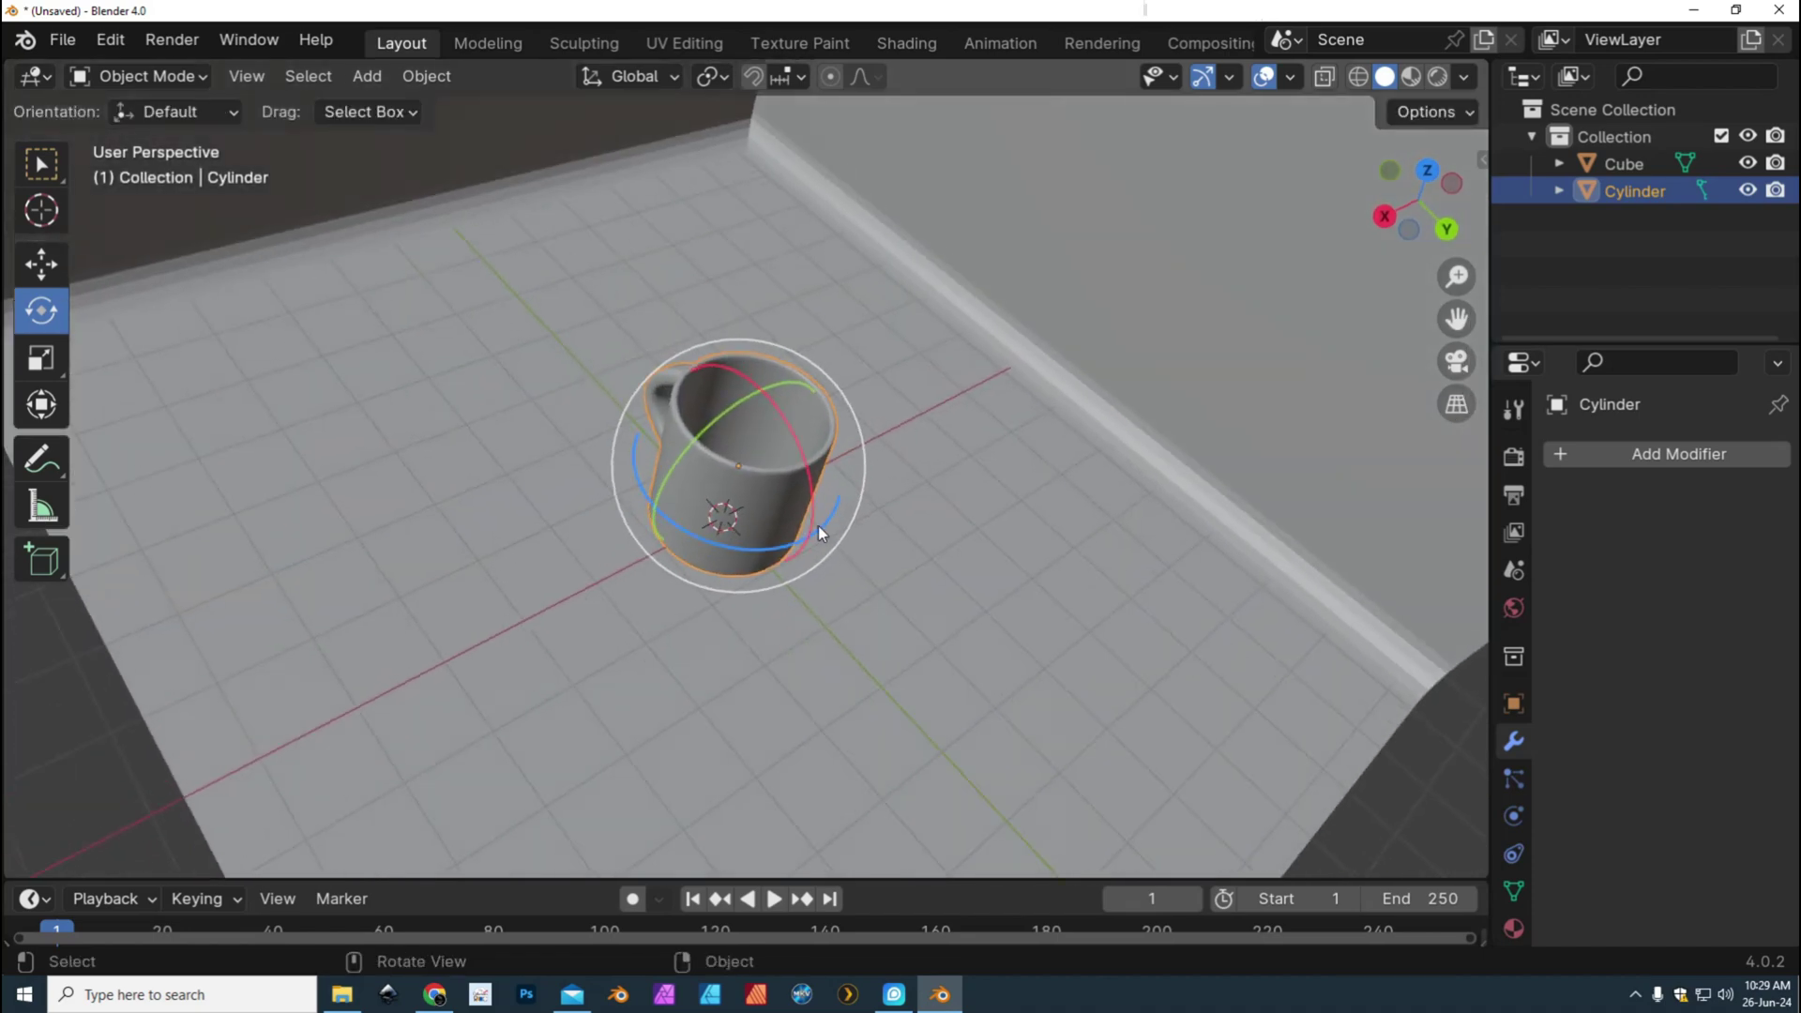
pyautogui.moveTo(818, 532); pyautogui.dragTo(593, 467)
pyautogui.moveTo(593, 467); pyautogui.dragTo(638, 478, button='middle')
# Add a camera and align it to a close view framing the mug with its handle
pyautogui.click(366, 76)
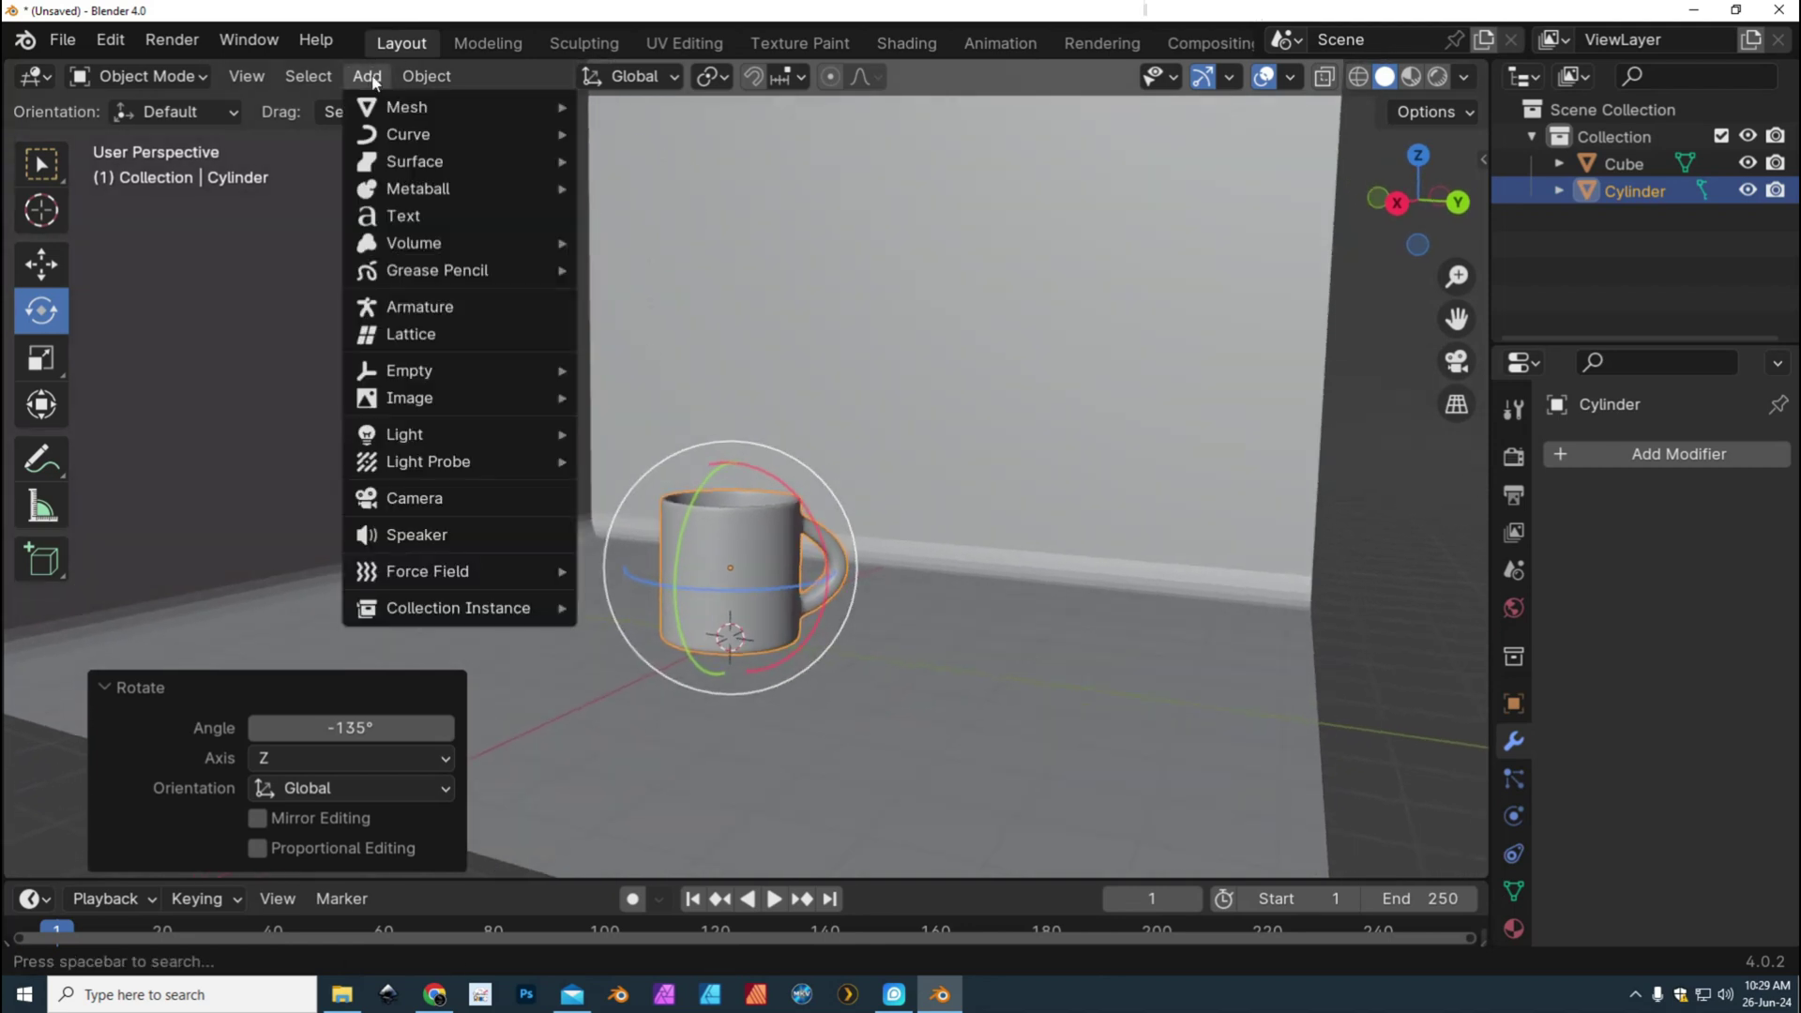
pyautogui.click(449, 507)
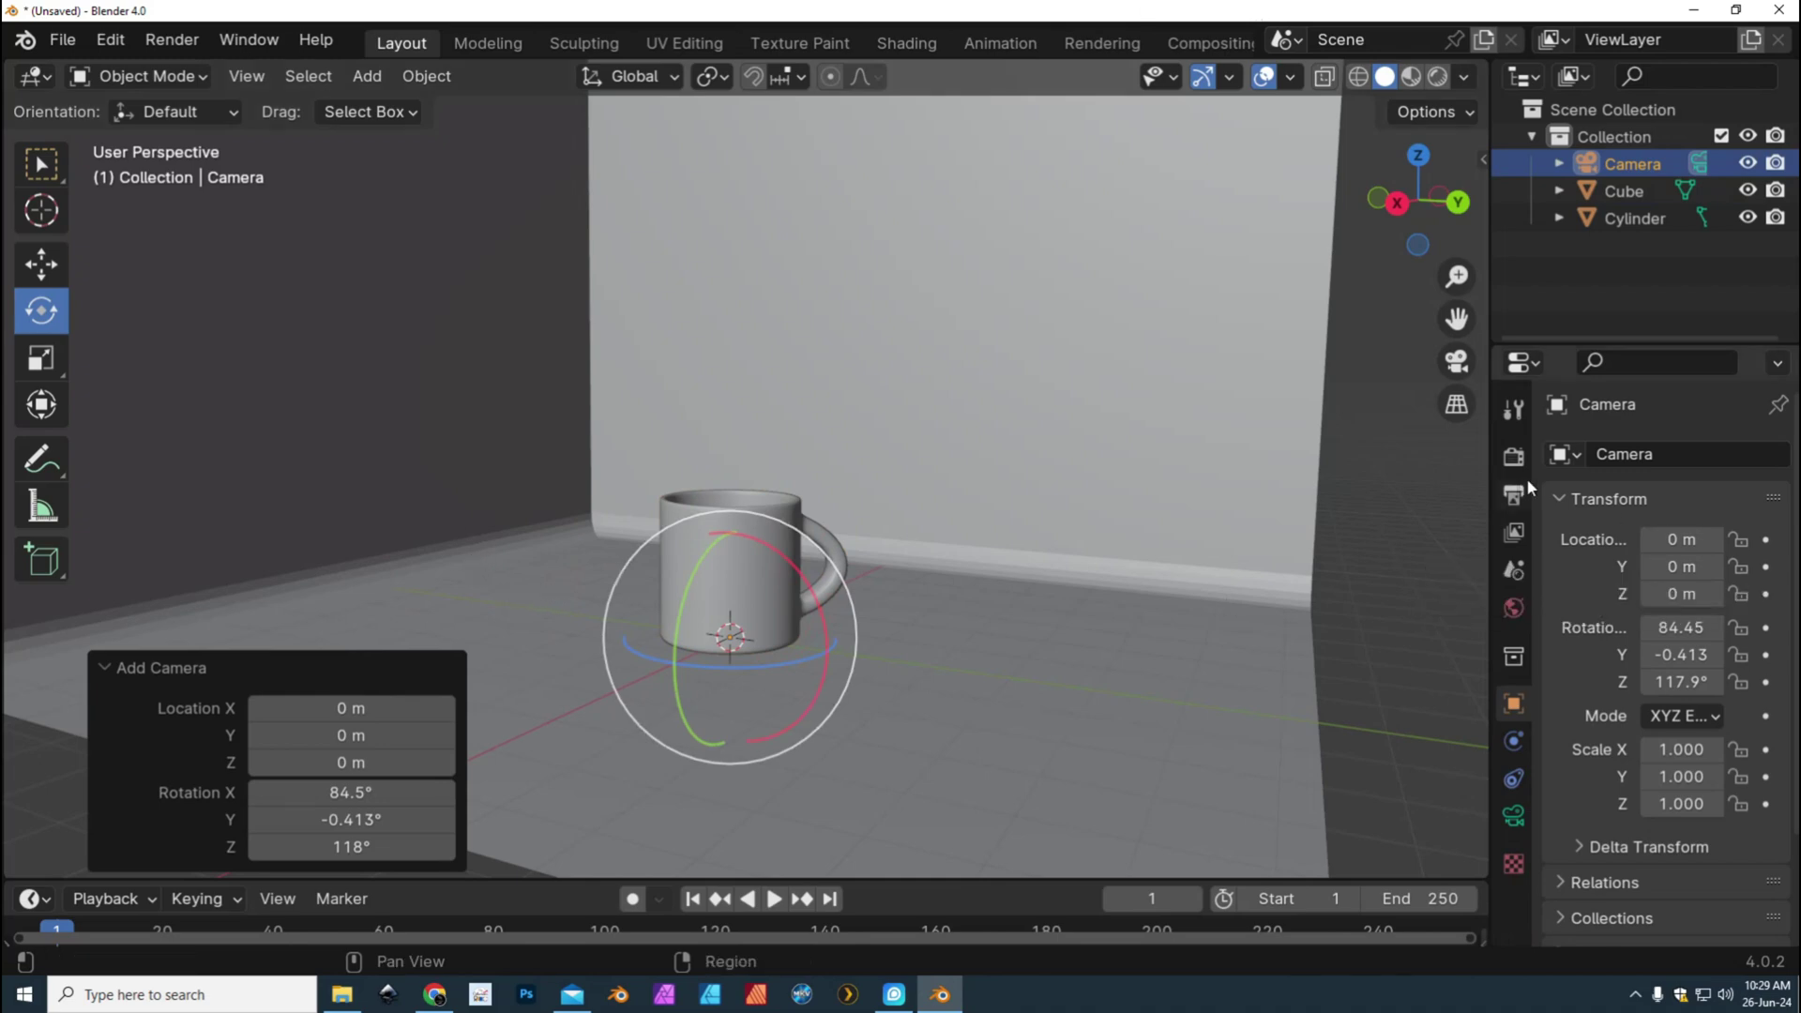
pyautogui.scroll(4, 1331, 583)
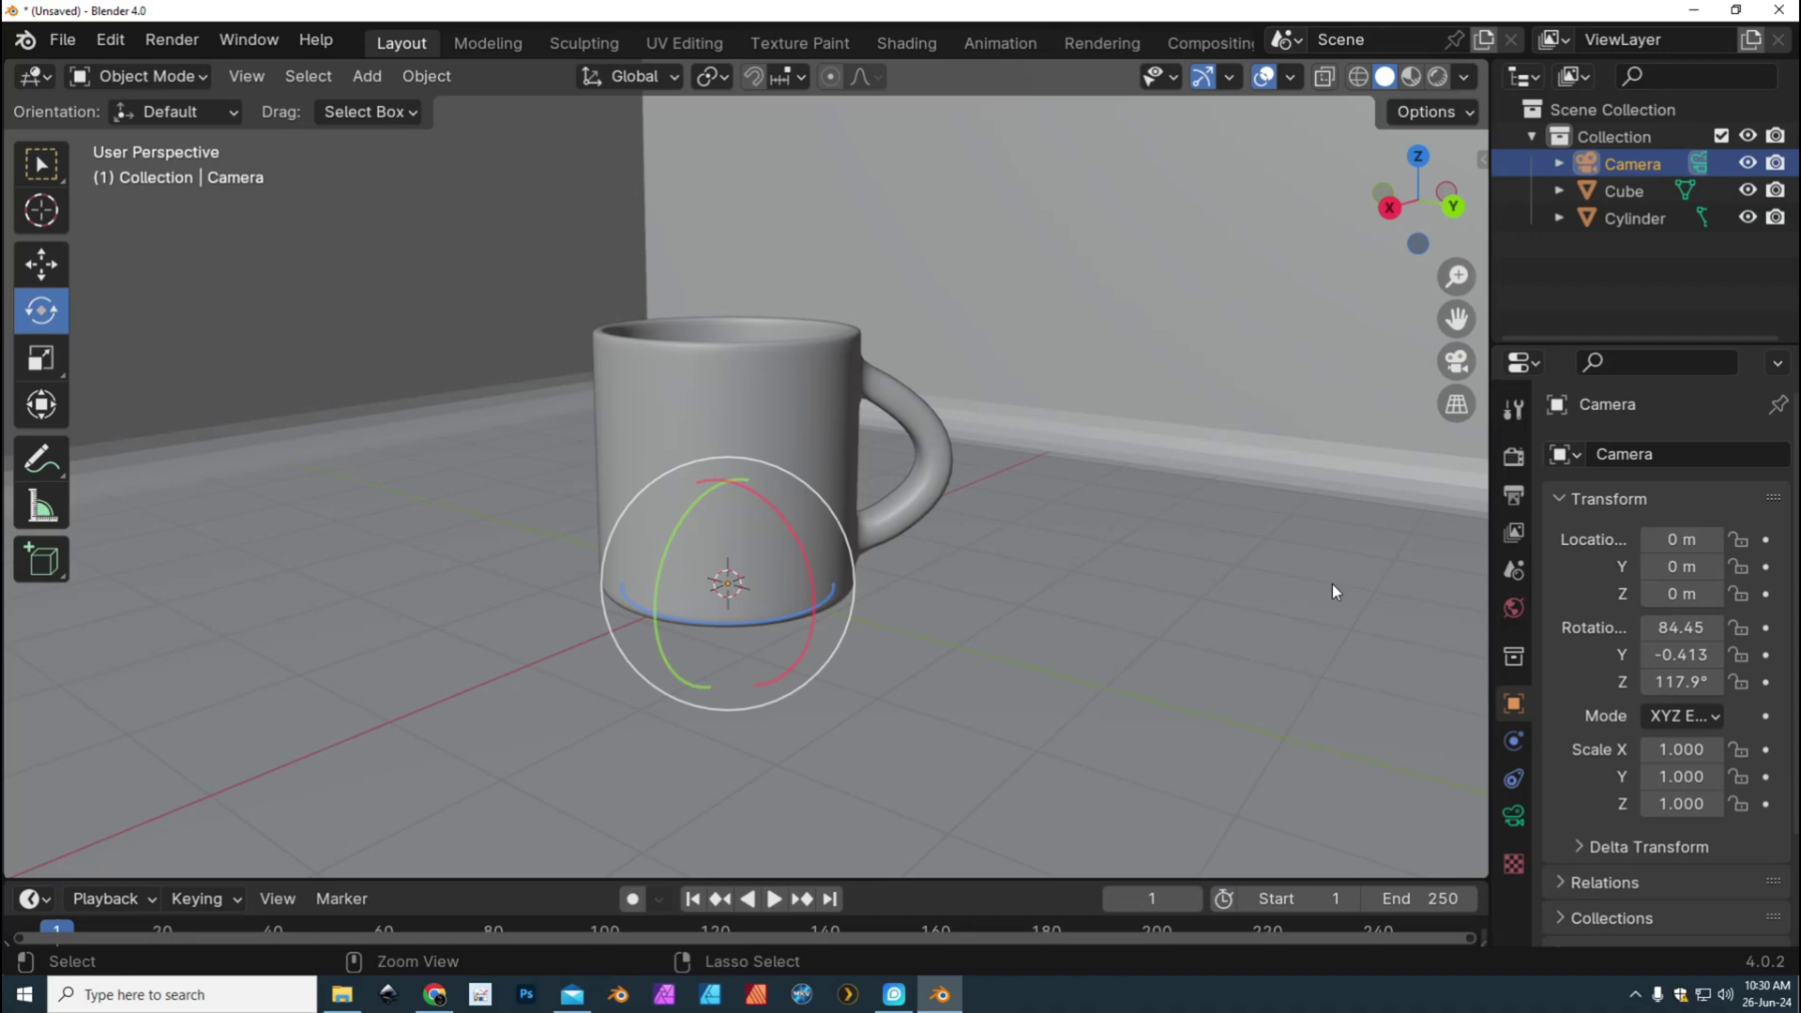
pyautogui.press('ctrl+alt+KP_0')
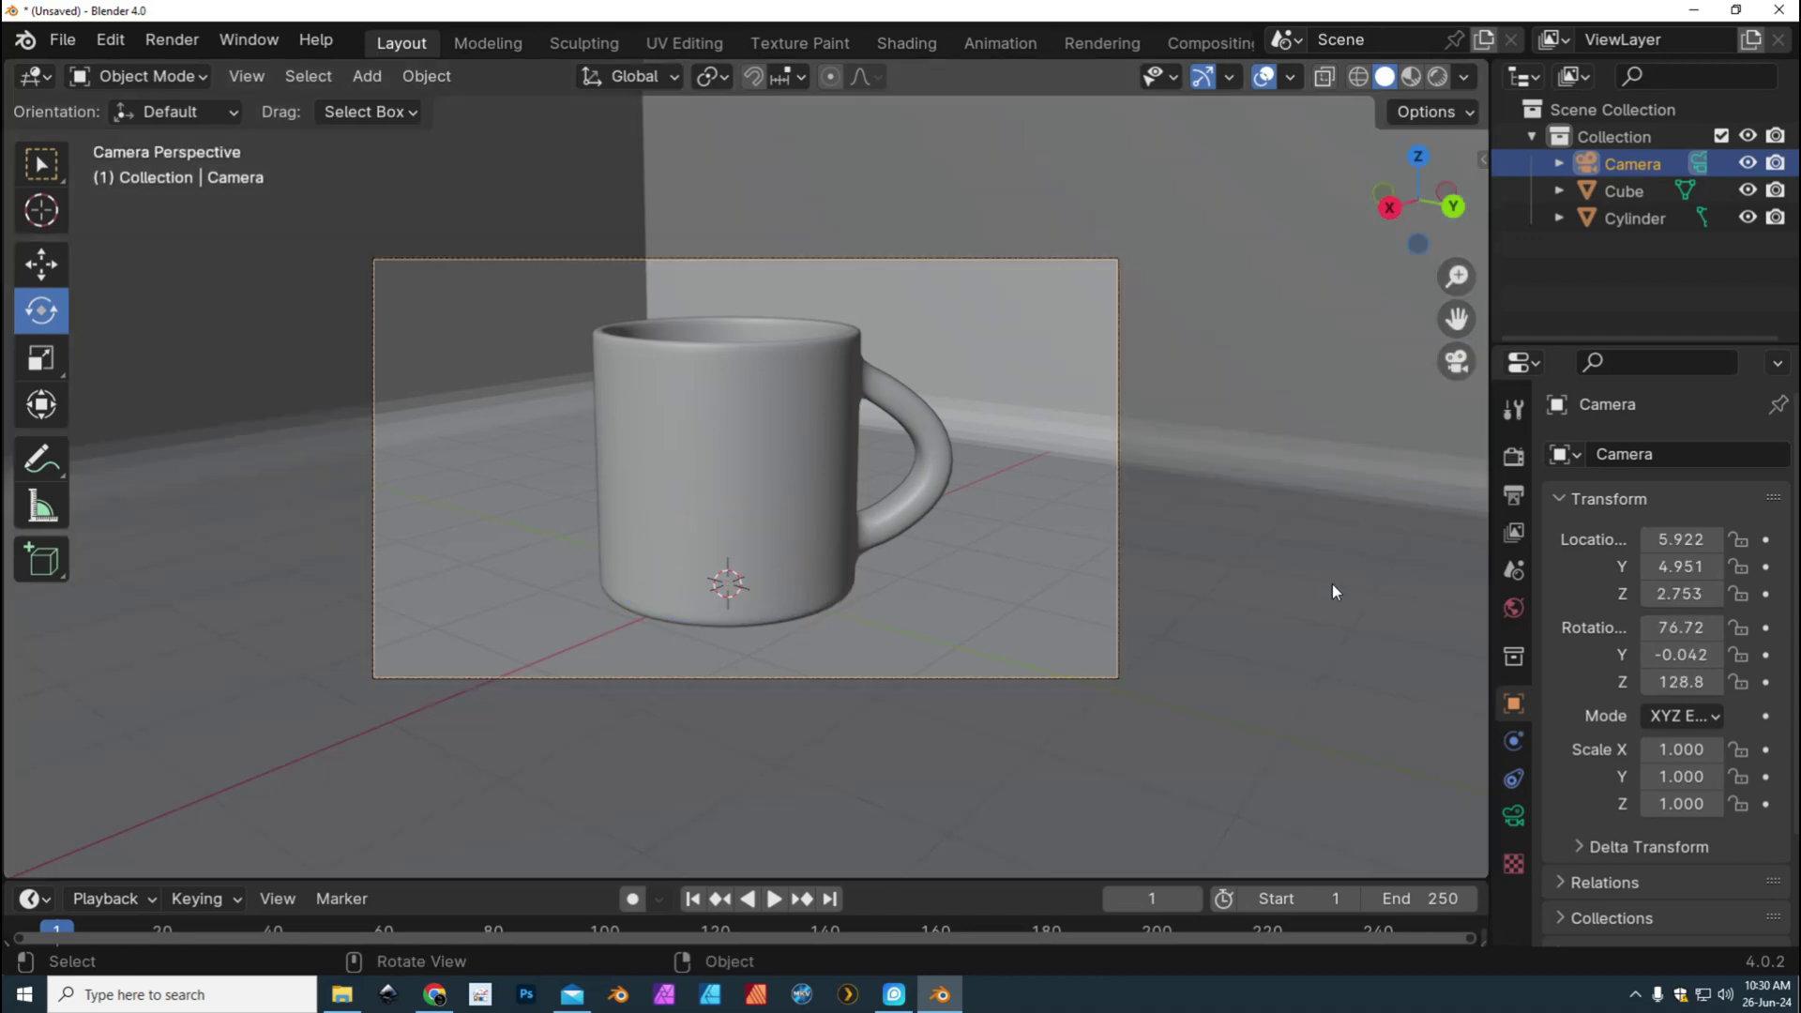
# Render a test image of the scene through the camera and close the render result
pyautogui.click(169, 40)
pyautogui.click(203, 75)
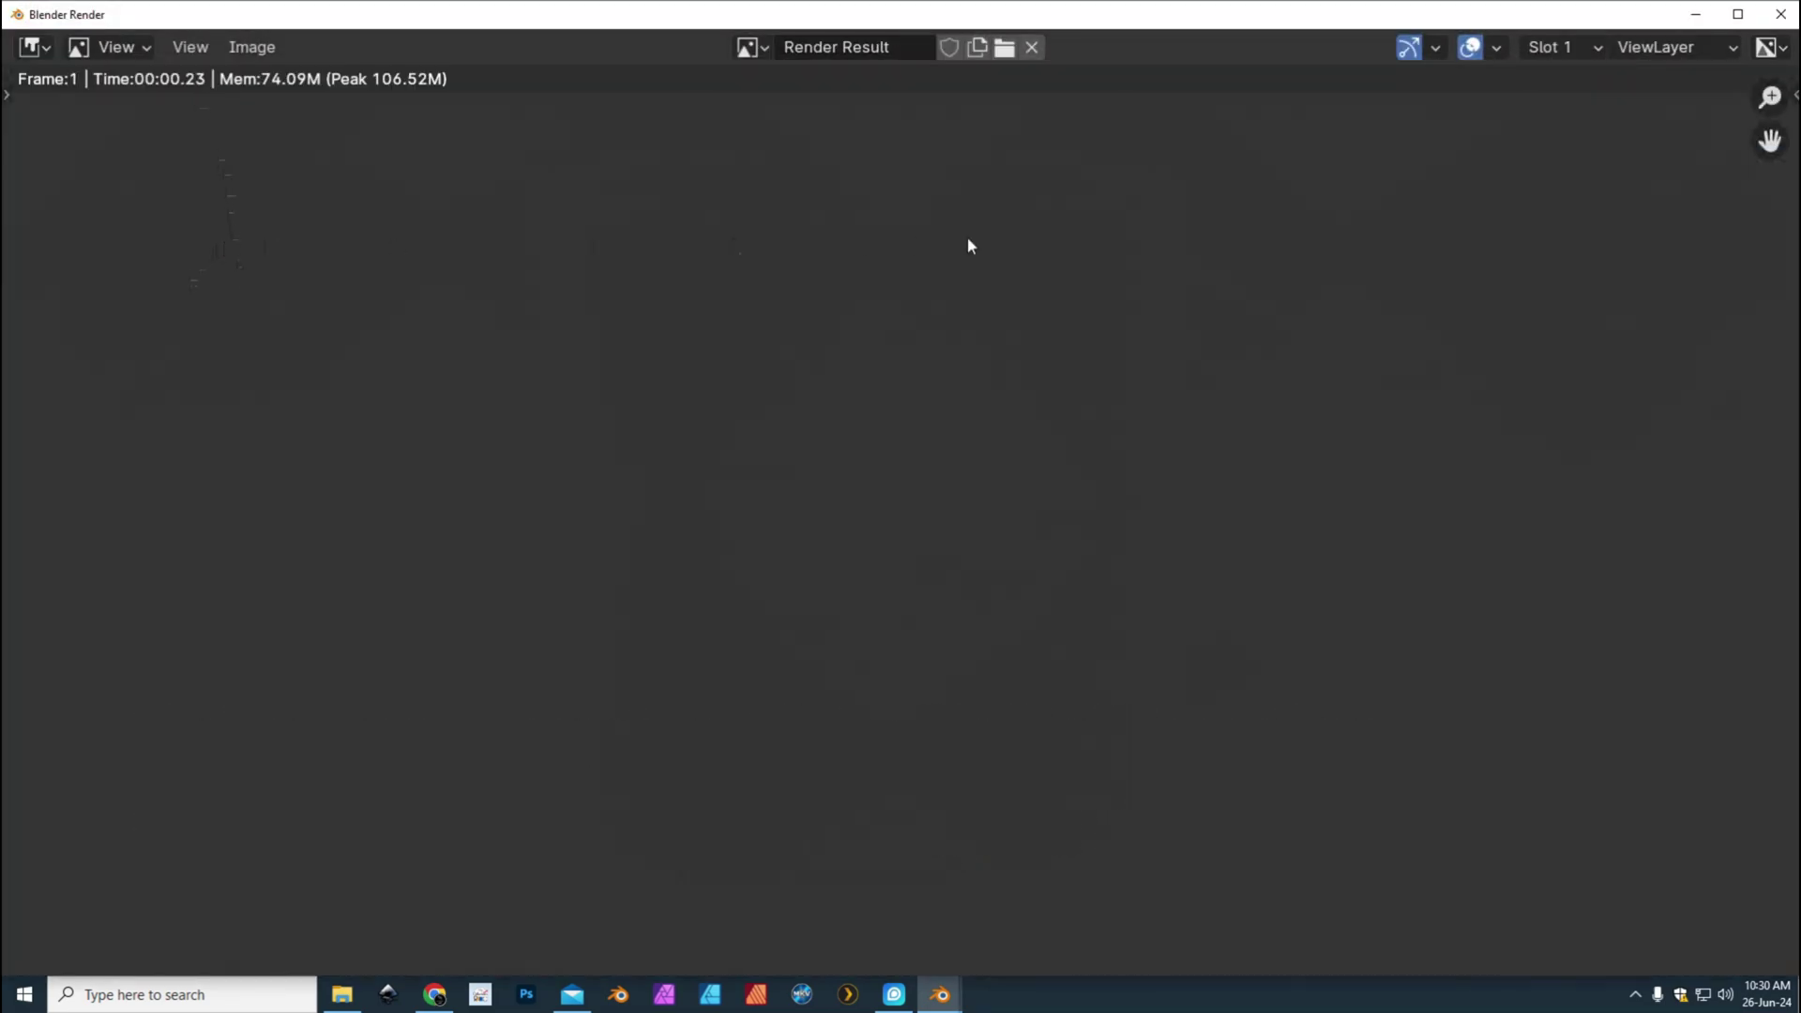
pyautogui.click(1780, 14)
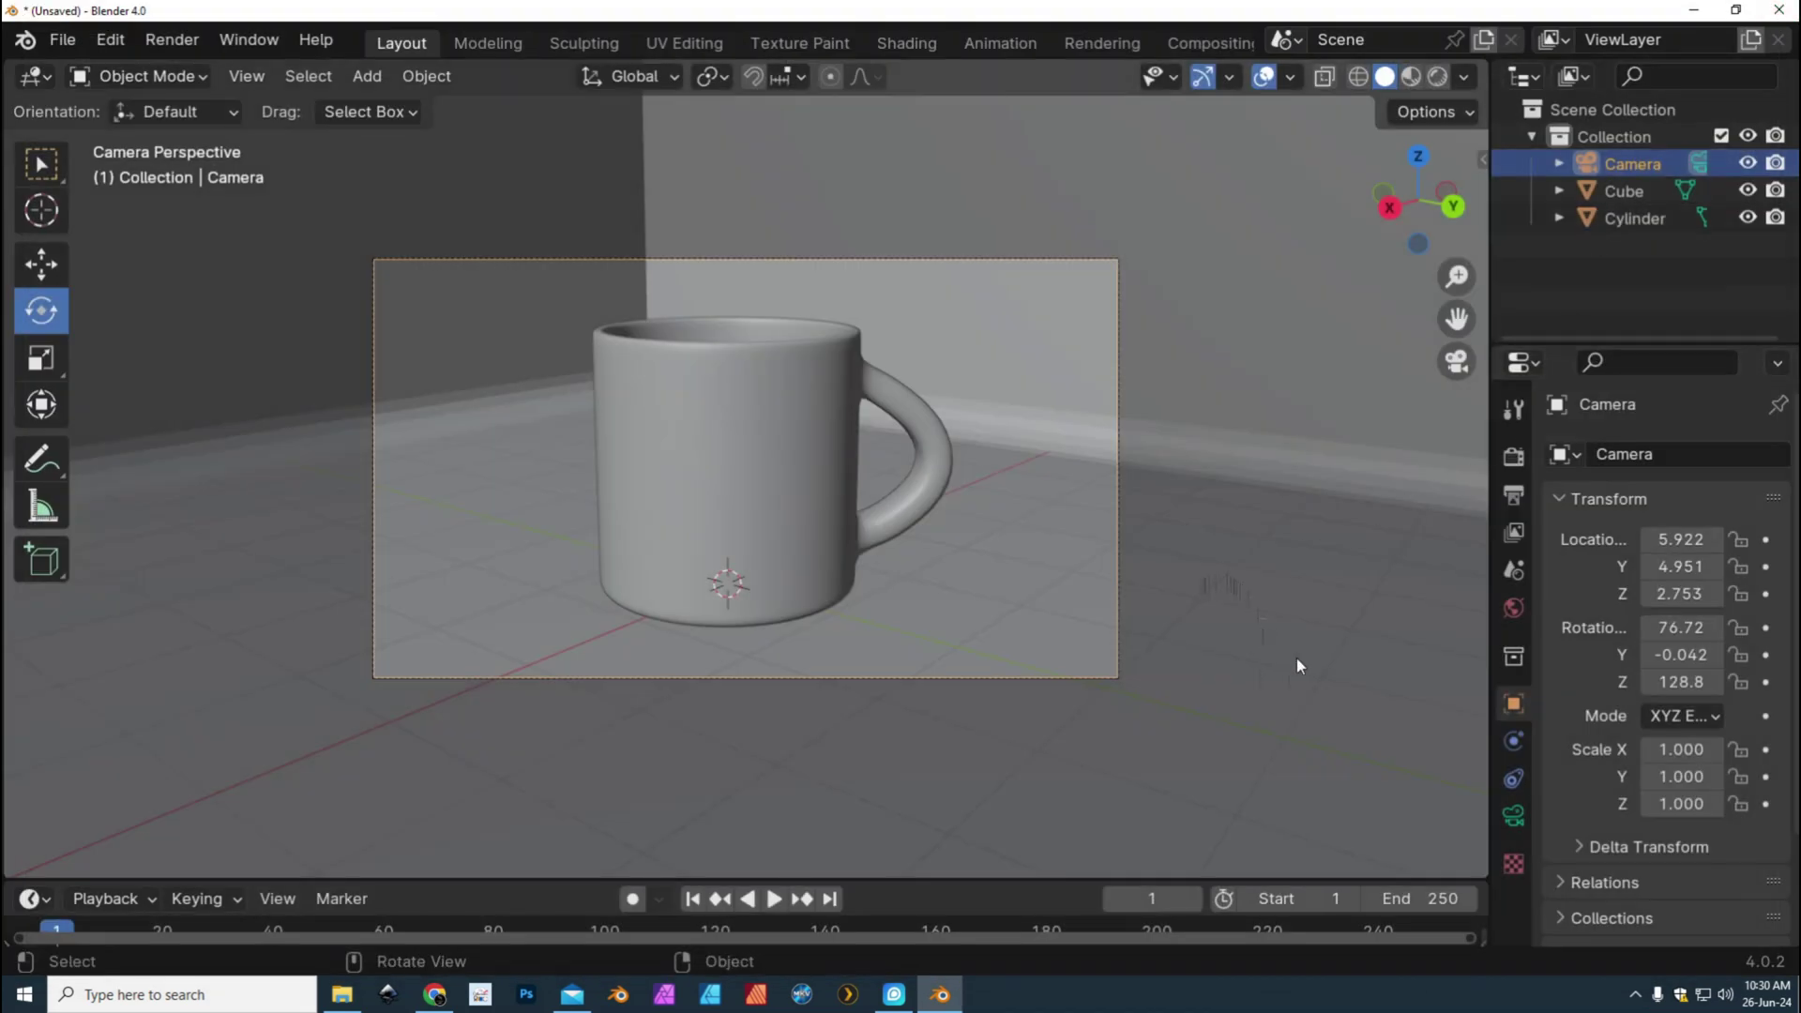
# Add a spot light to the scene and switch the viewport to Material Preview shading
pyautogui.click(368, 77)
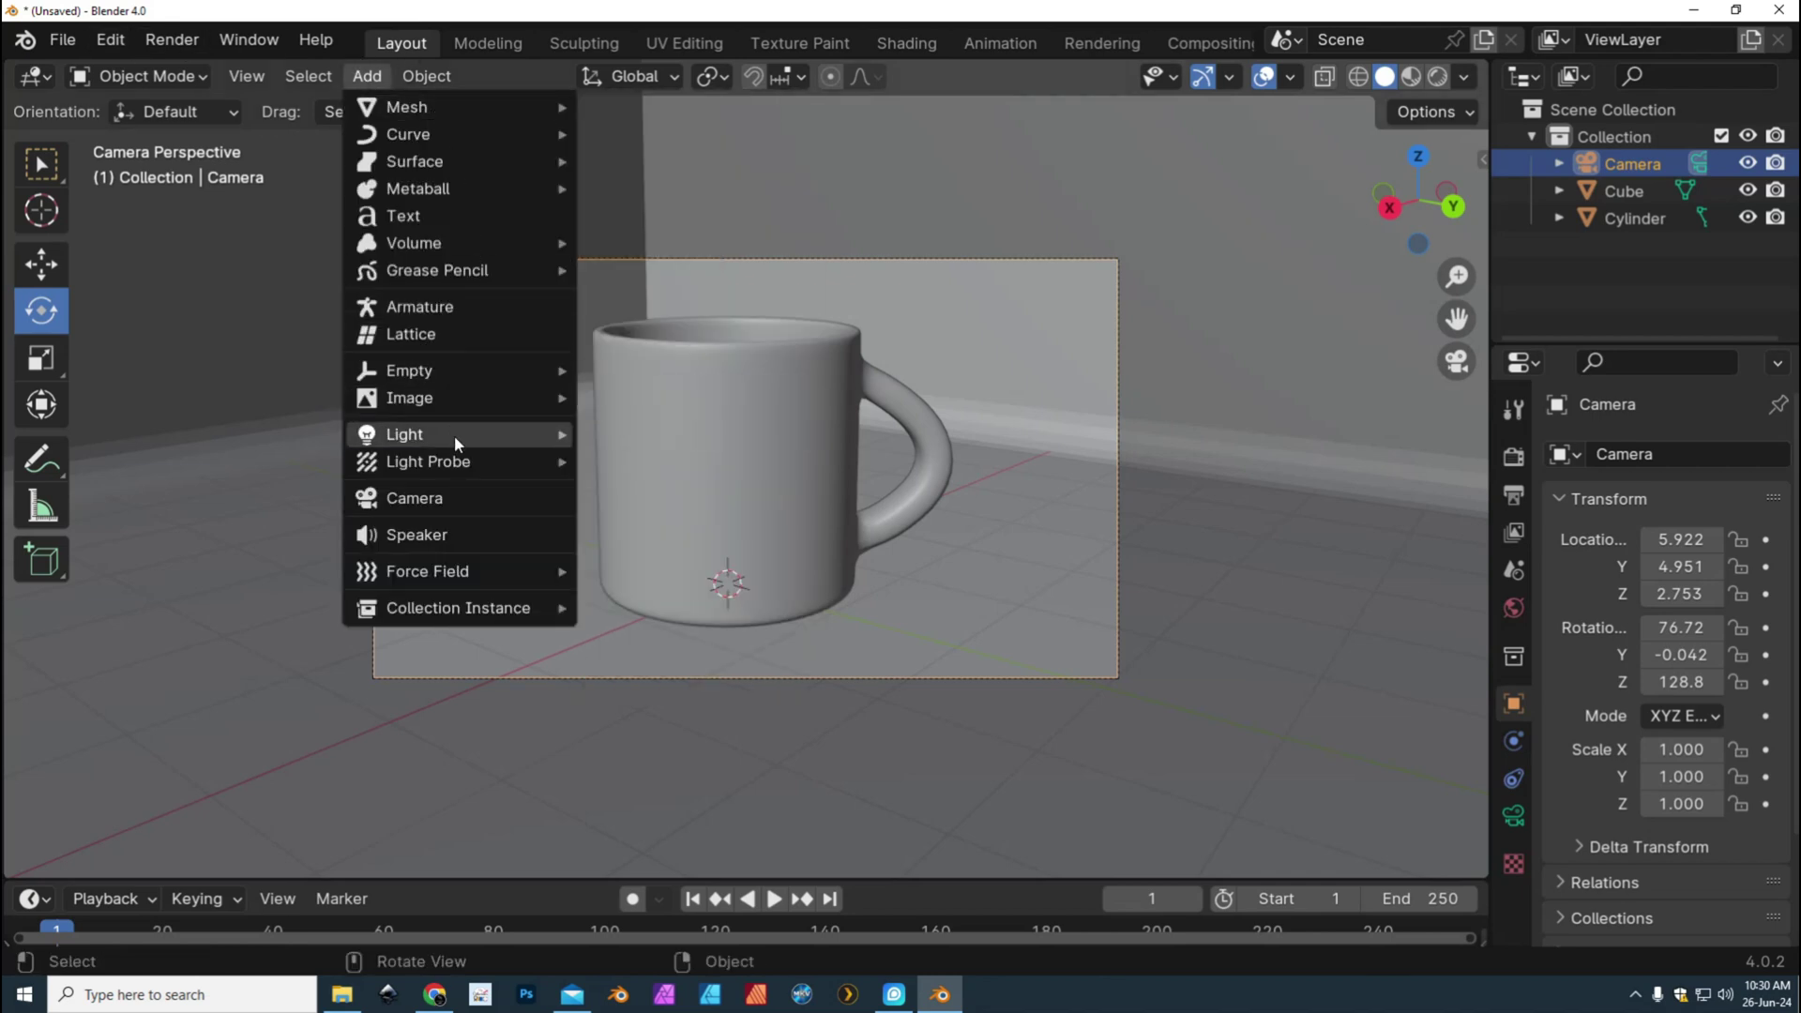
pyautogui.moveTo(454, 435)
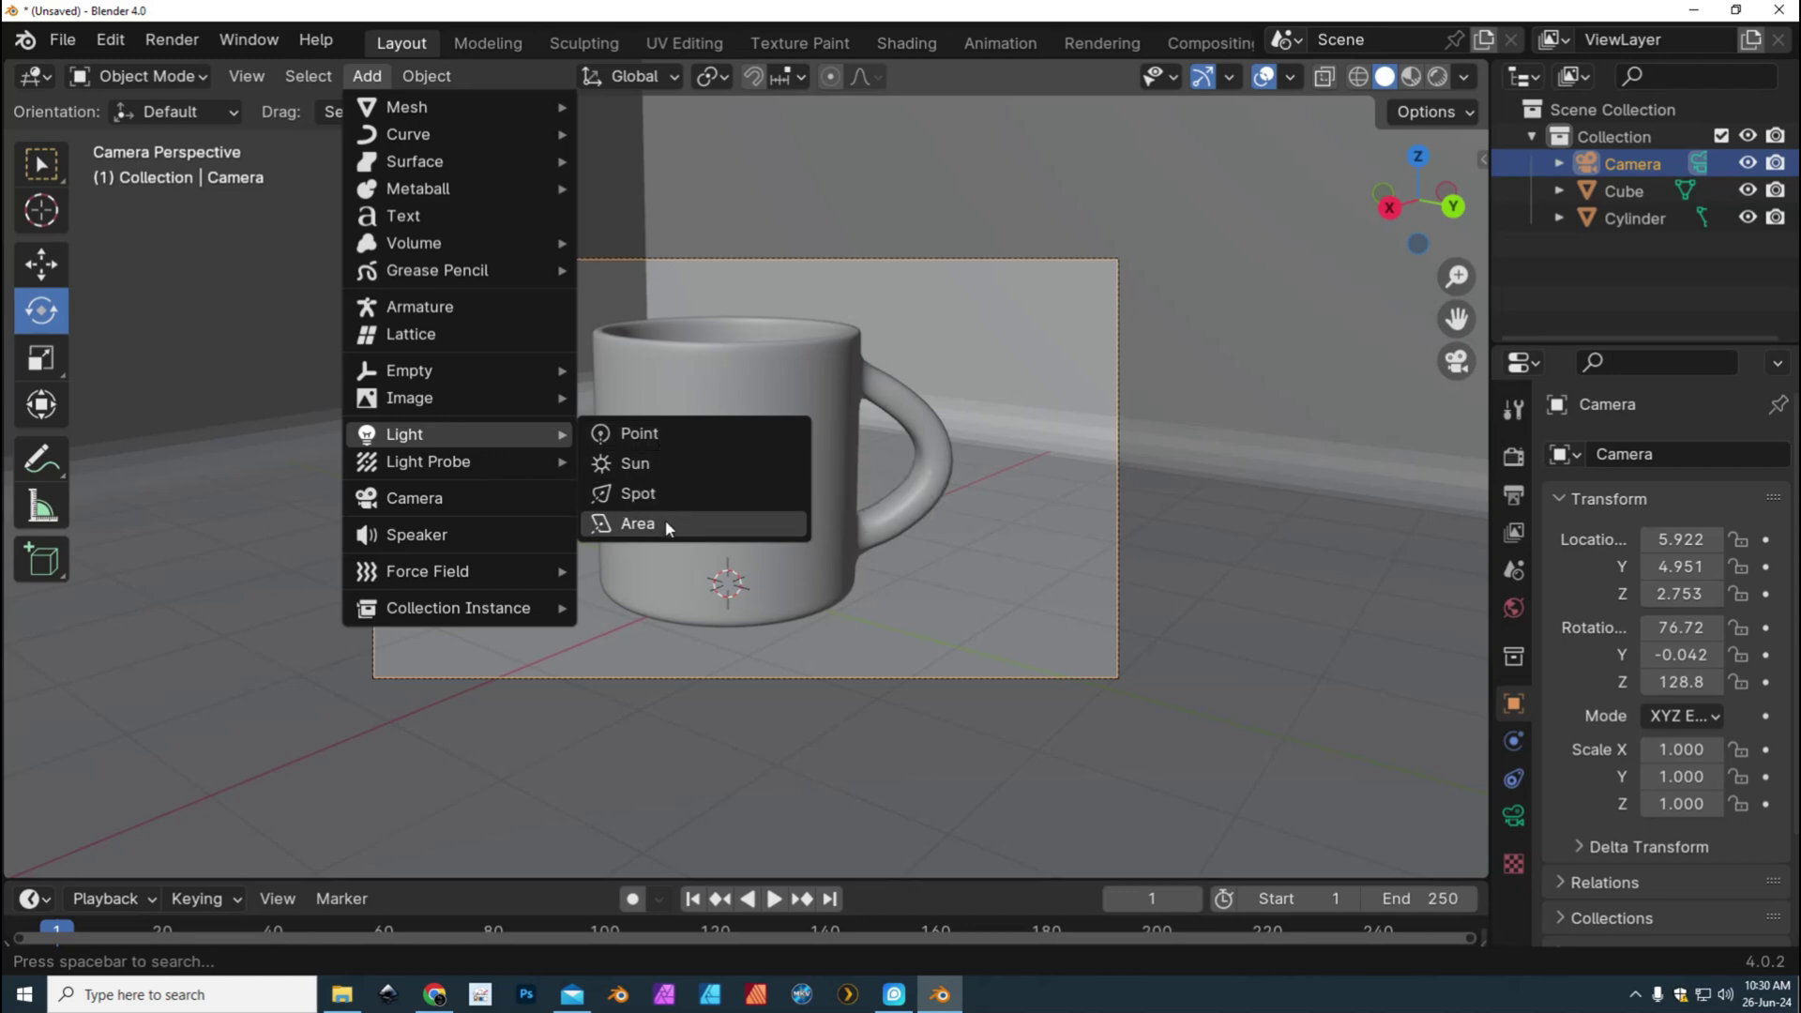
pyautogui.click(661, 493)
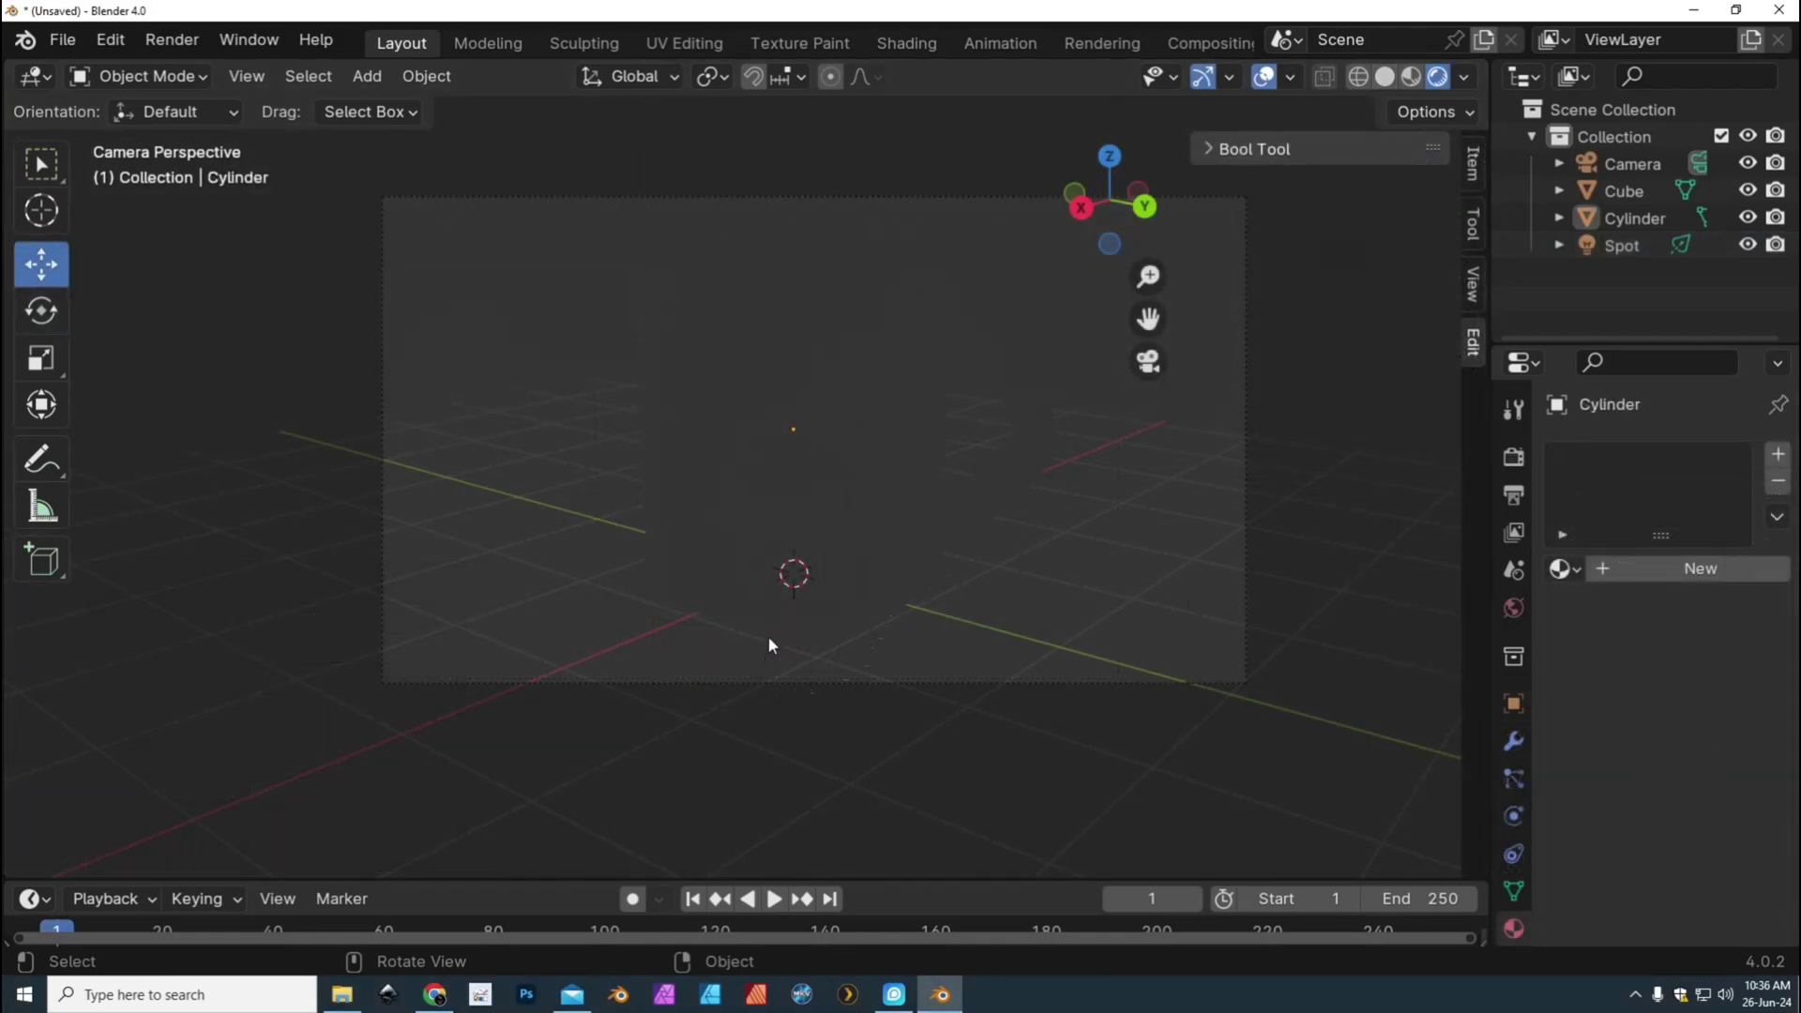
pyautogui.click(1411, 79)
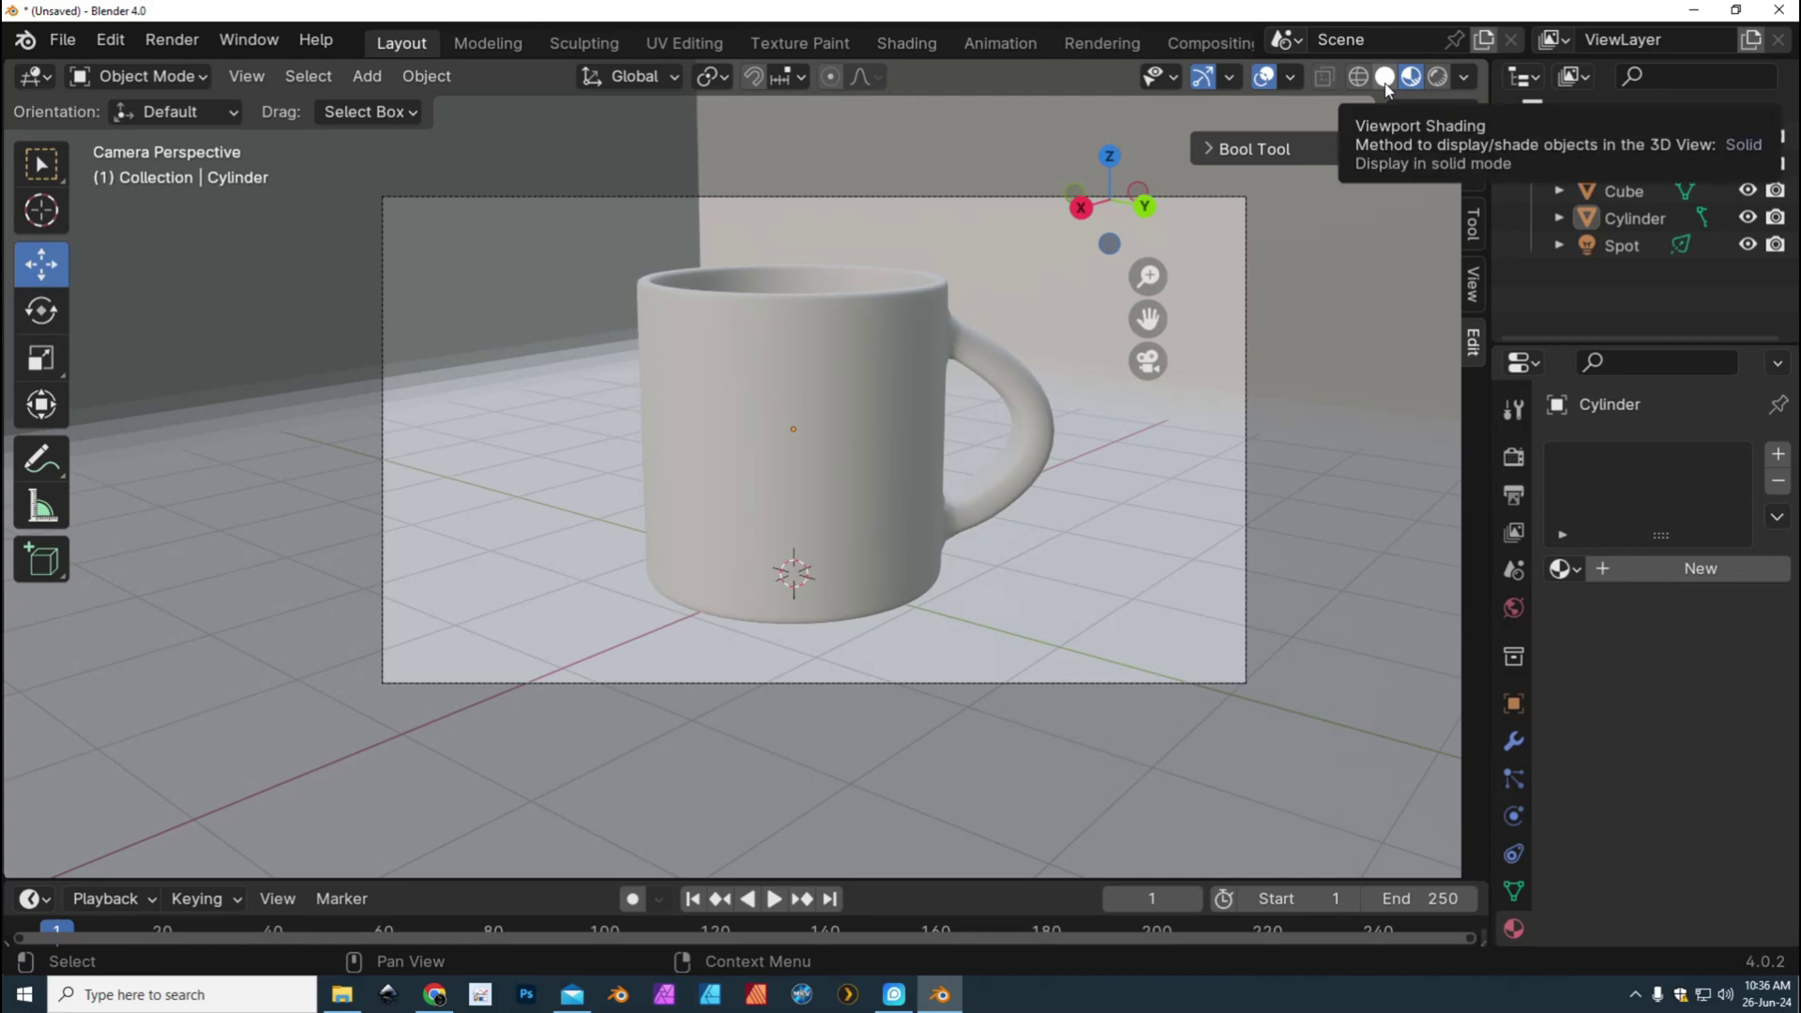
# Switch the viewport to Rendered shading and set the spot light's power to 100 W
pyautogui.click(1438, 78)
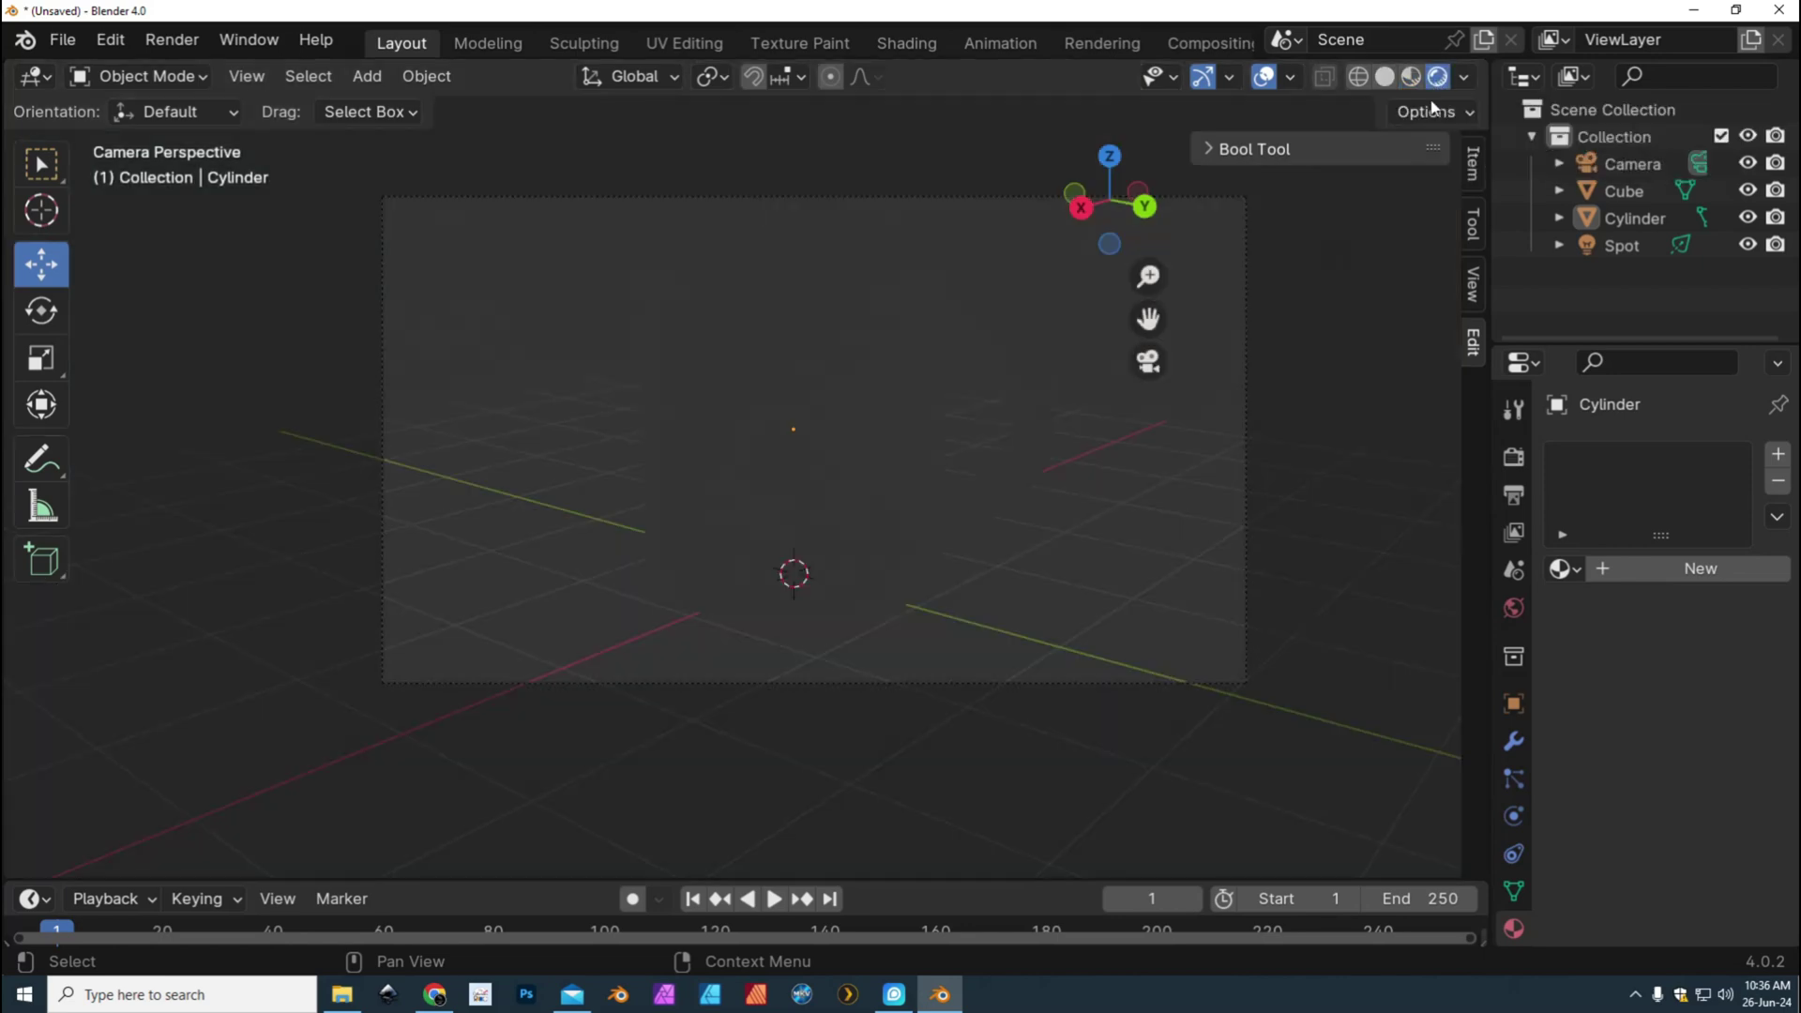
pyautogui.click(1623, 245)
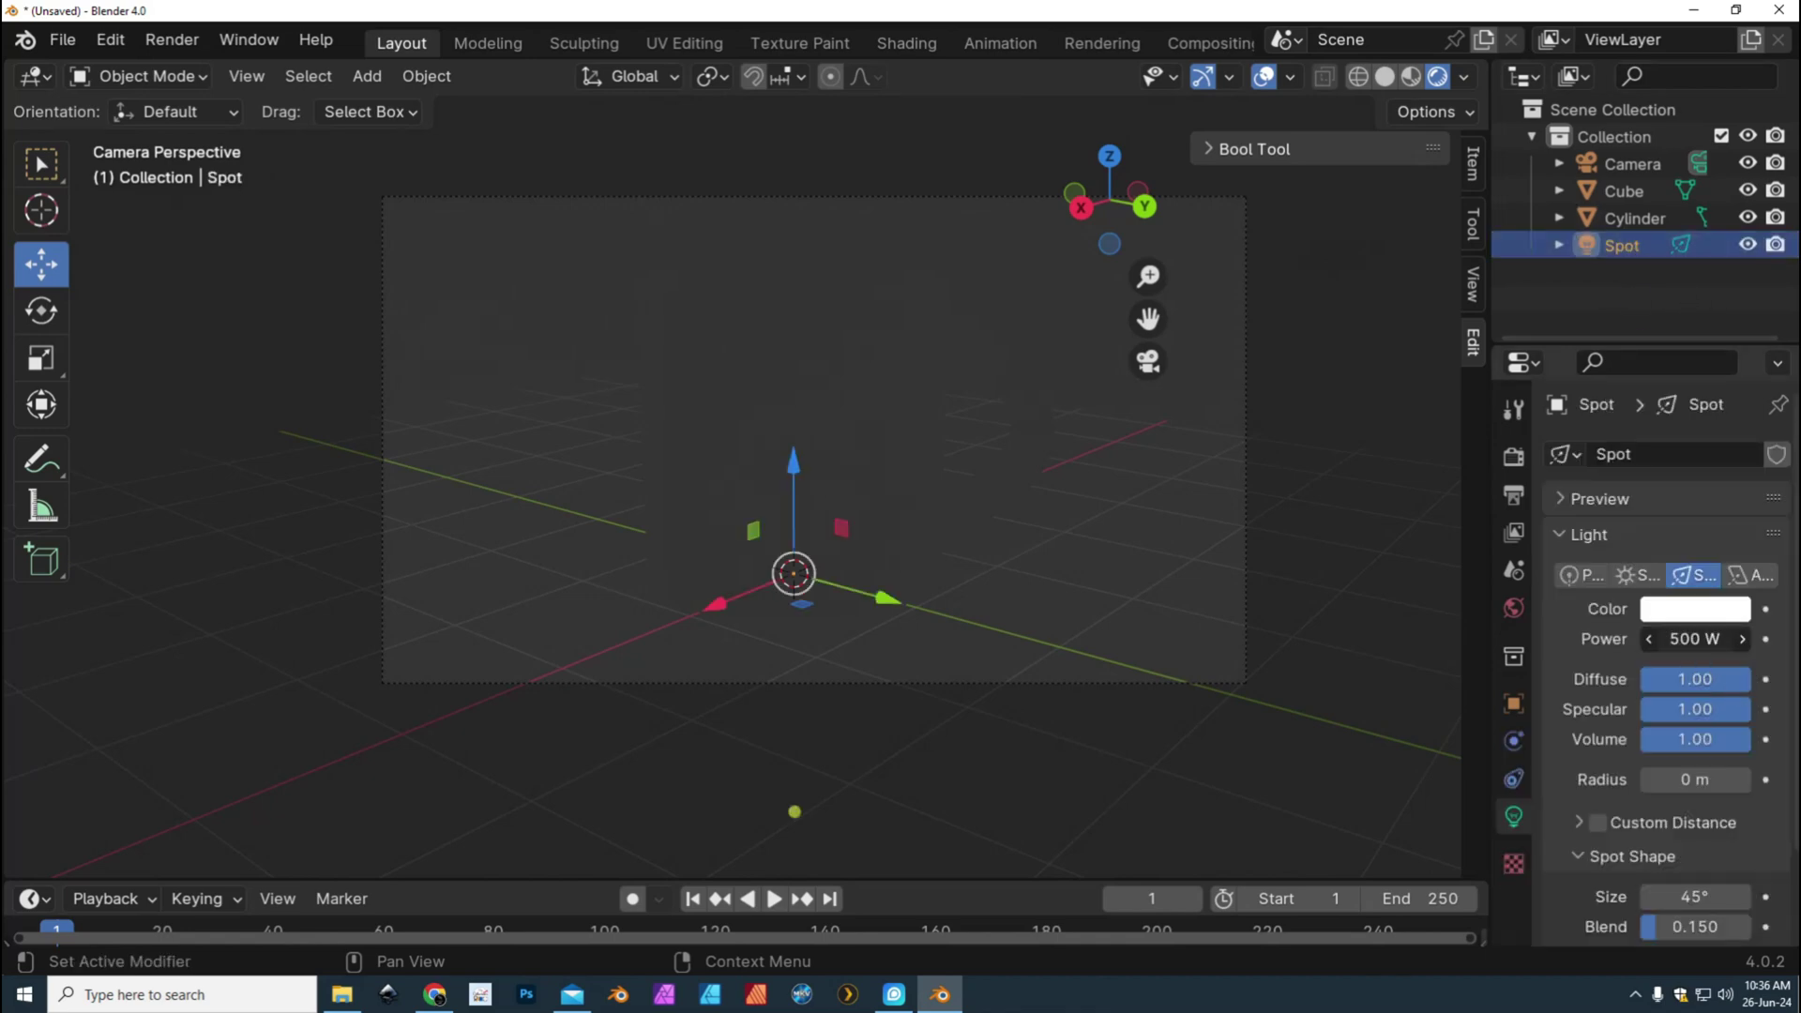
pyautogui.moveTo(1695, 639); pyautogui.dragTo(1673, 639)
pyautogui.click(1711, 645)
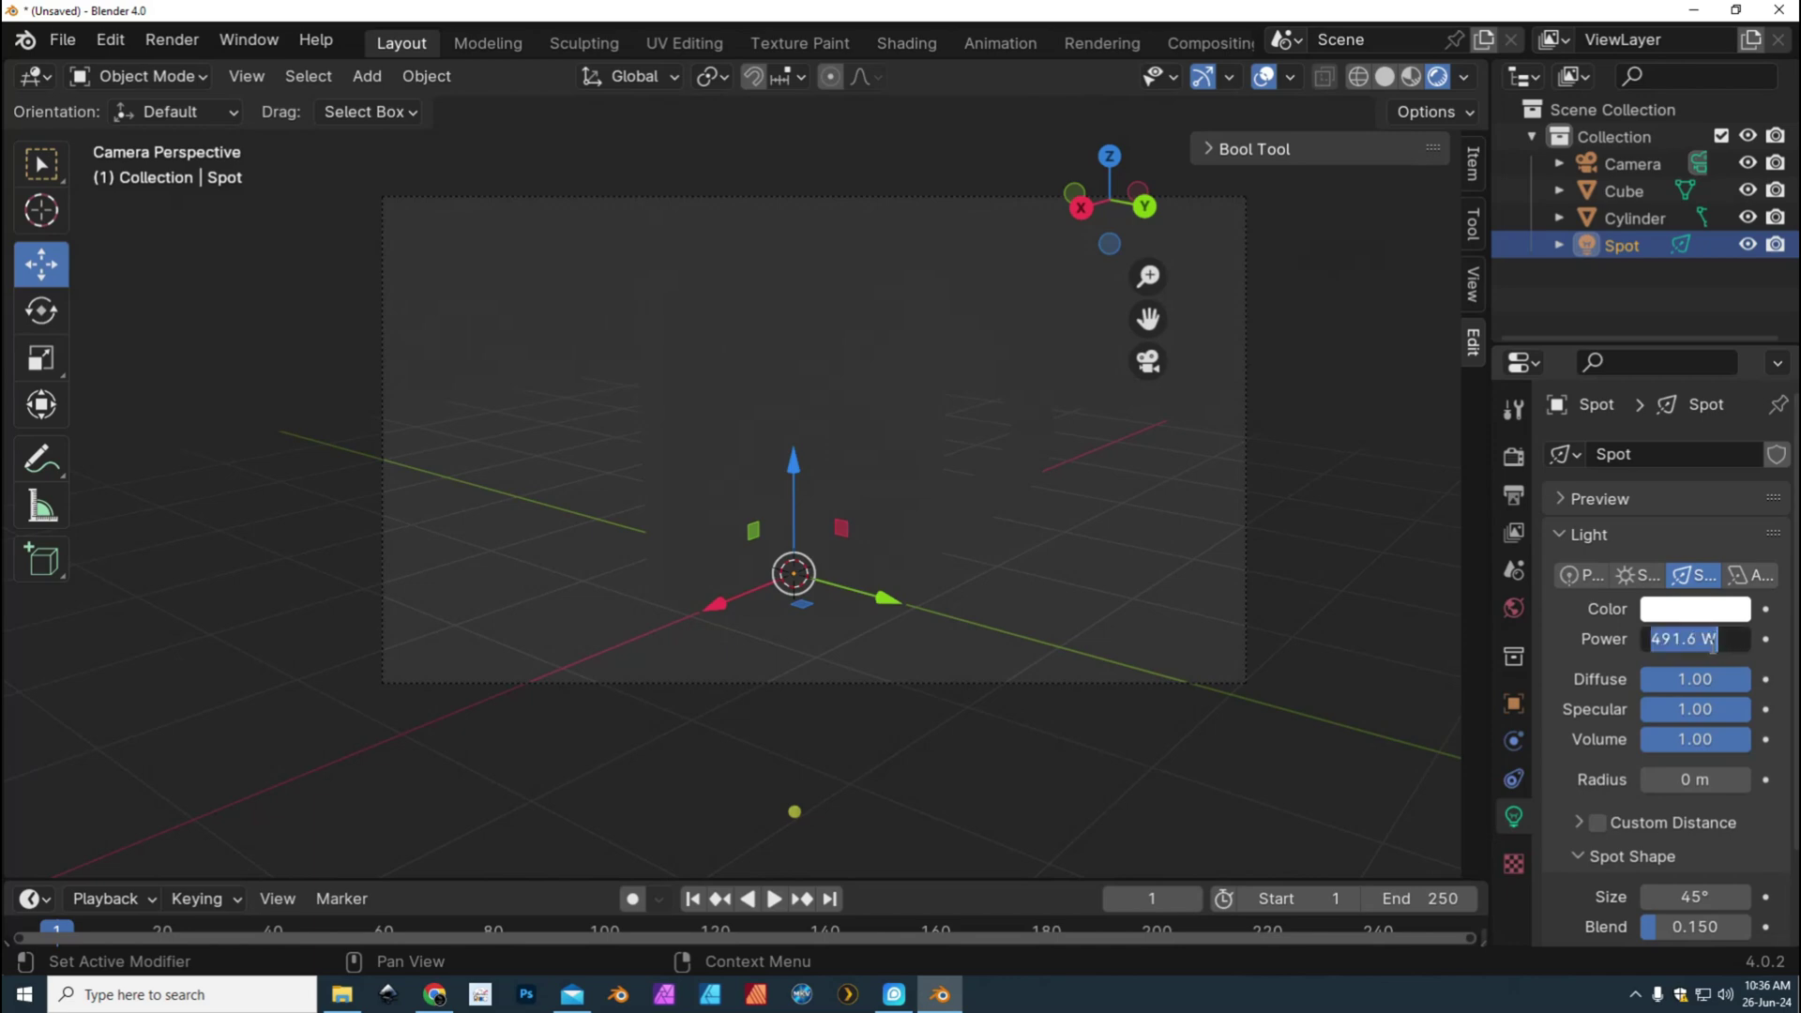
pyautogui.write('100')
pyautogui.press('Return')
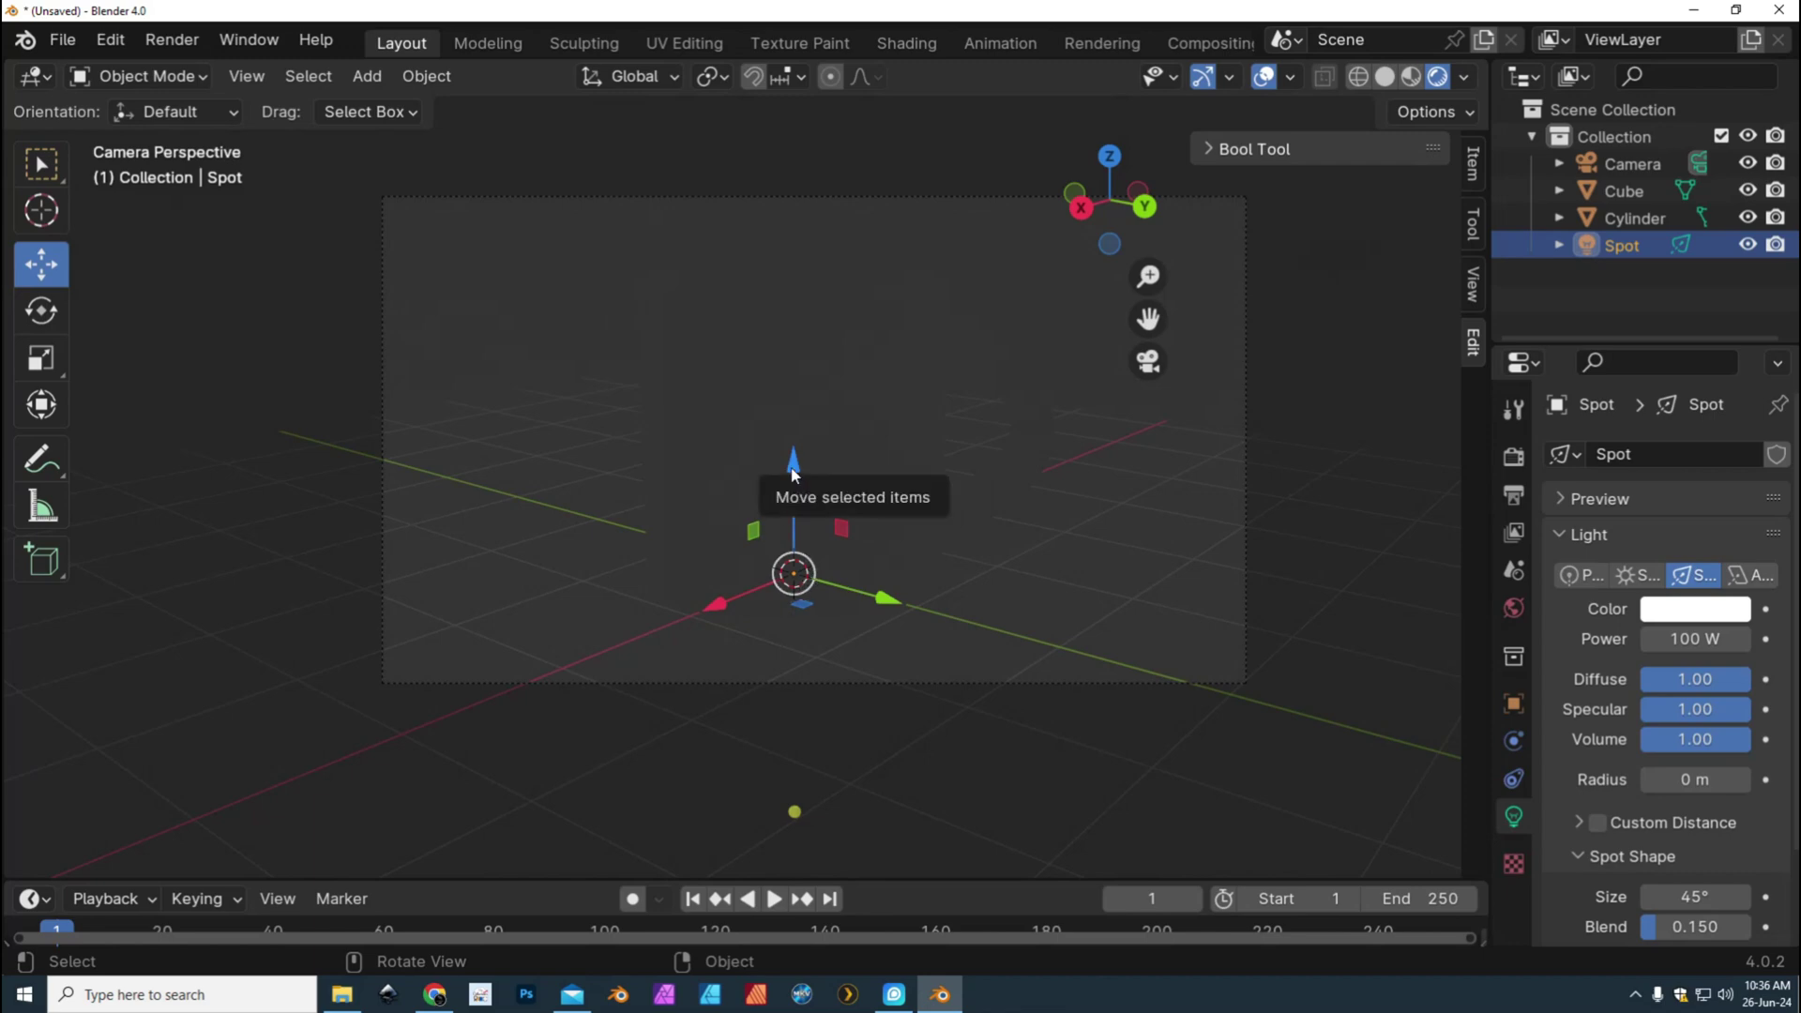
# Raise the spot light about 5.9 m along Z above the mug and set its power to 200 W
pyautogui.moveTo(796, 488); pyautogui.dragTo(792, 23)
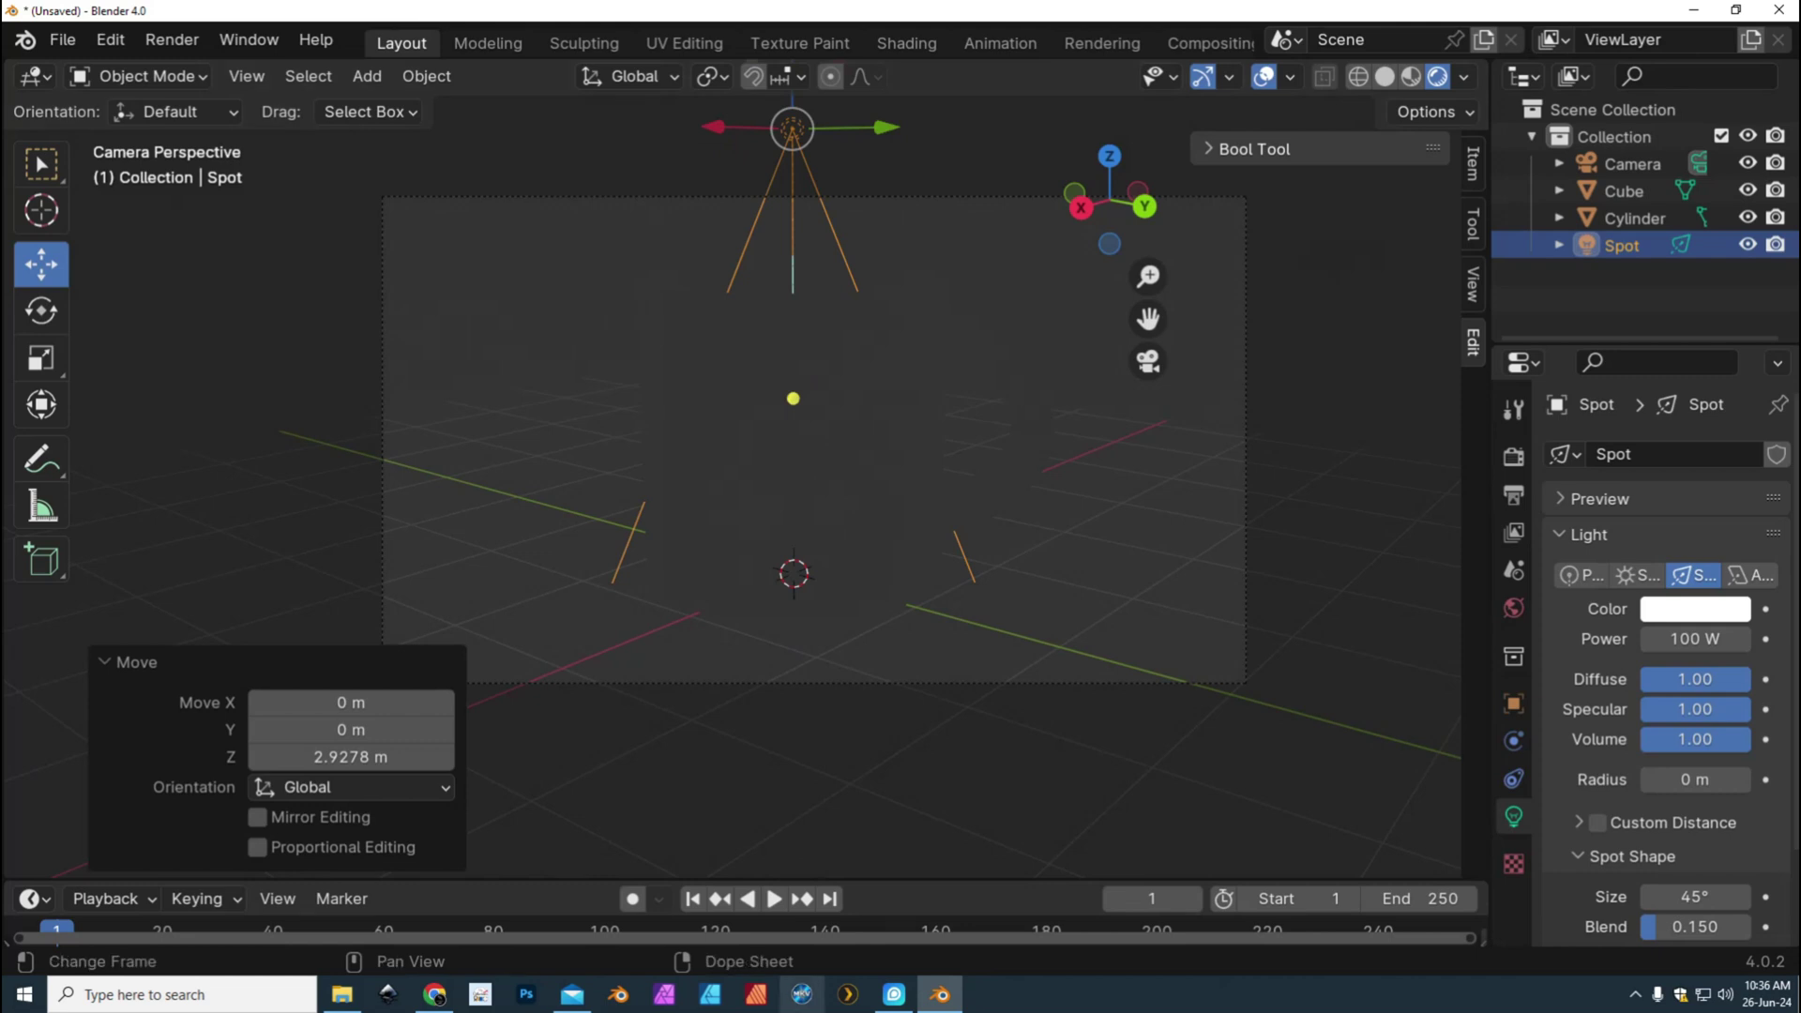
pyautogui.scroll(-5, 865, 864)
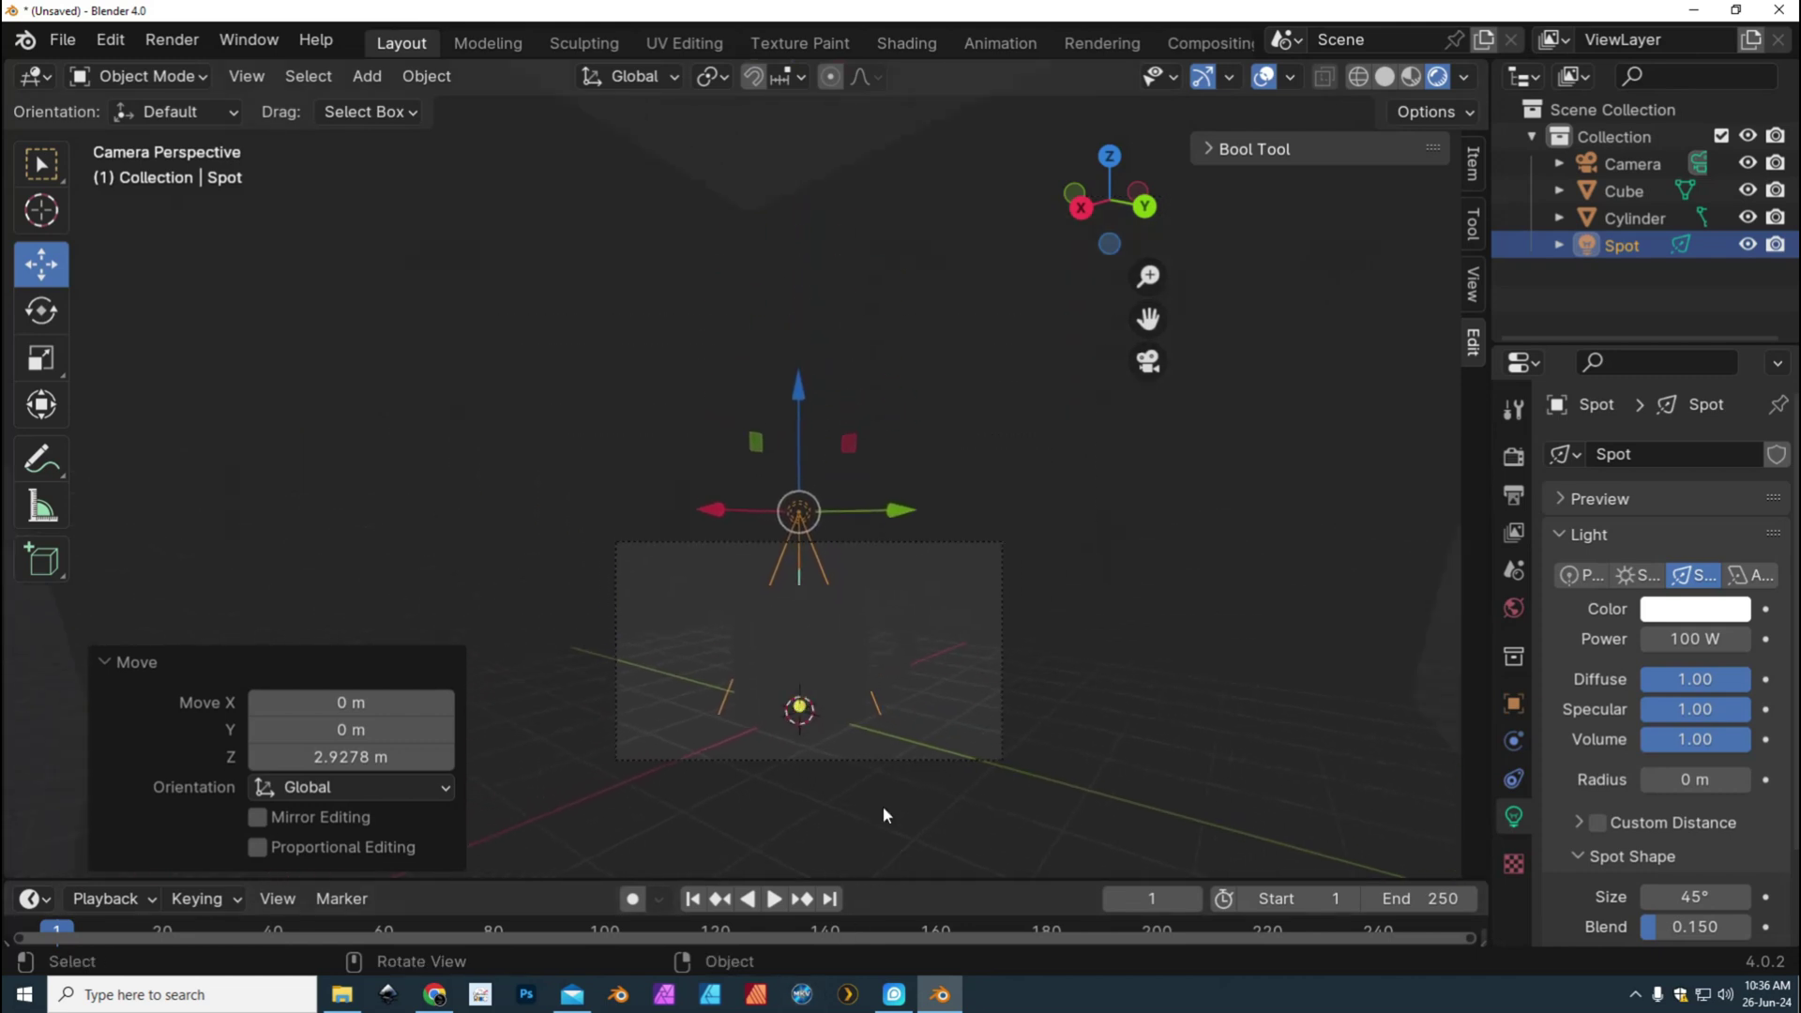
pyautogui.moveTo(794, 443); pyautogui.dragTo(765, 214)
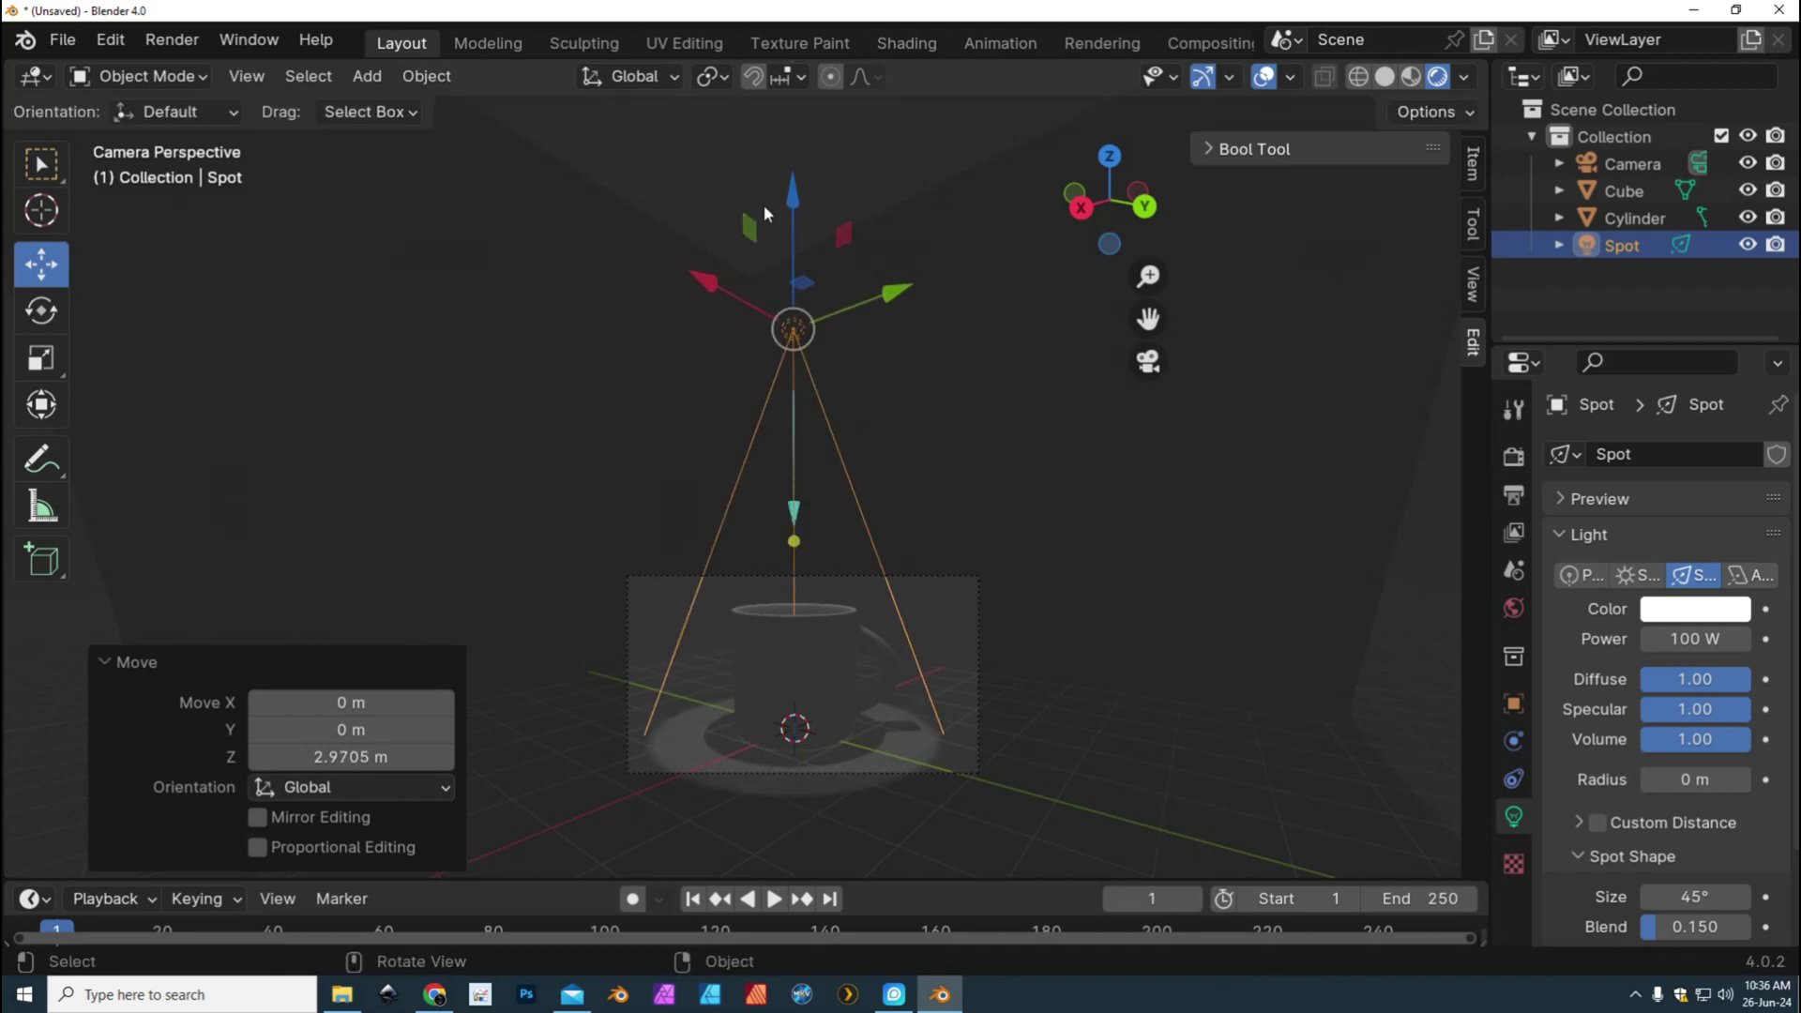
pyautogui.click(1694, 638)
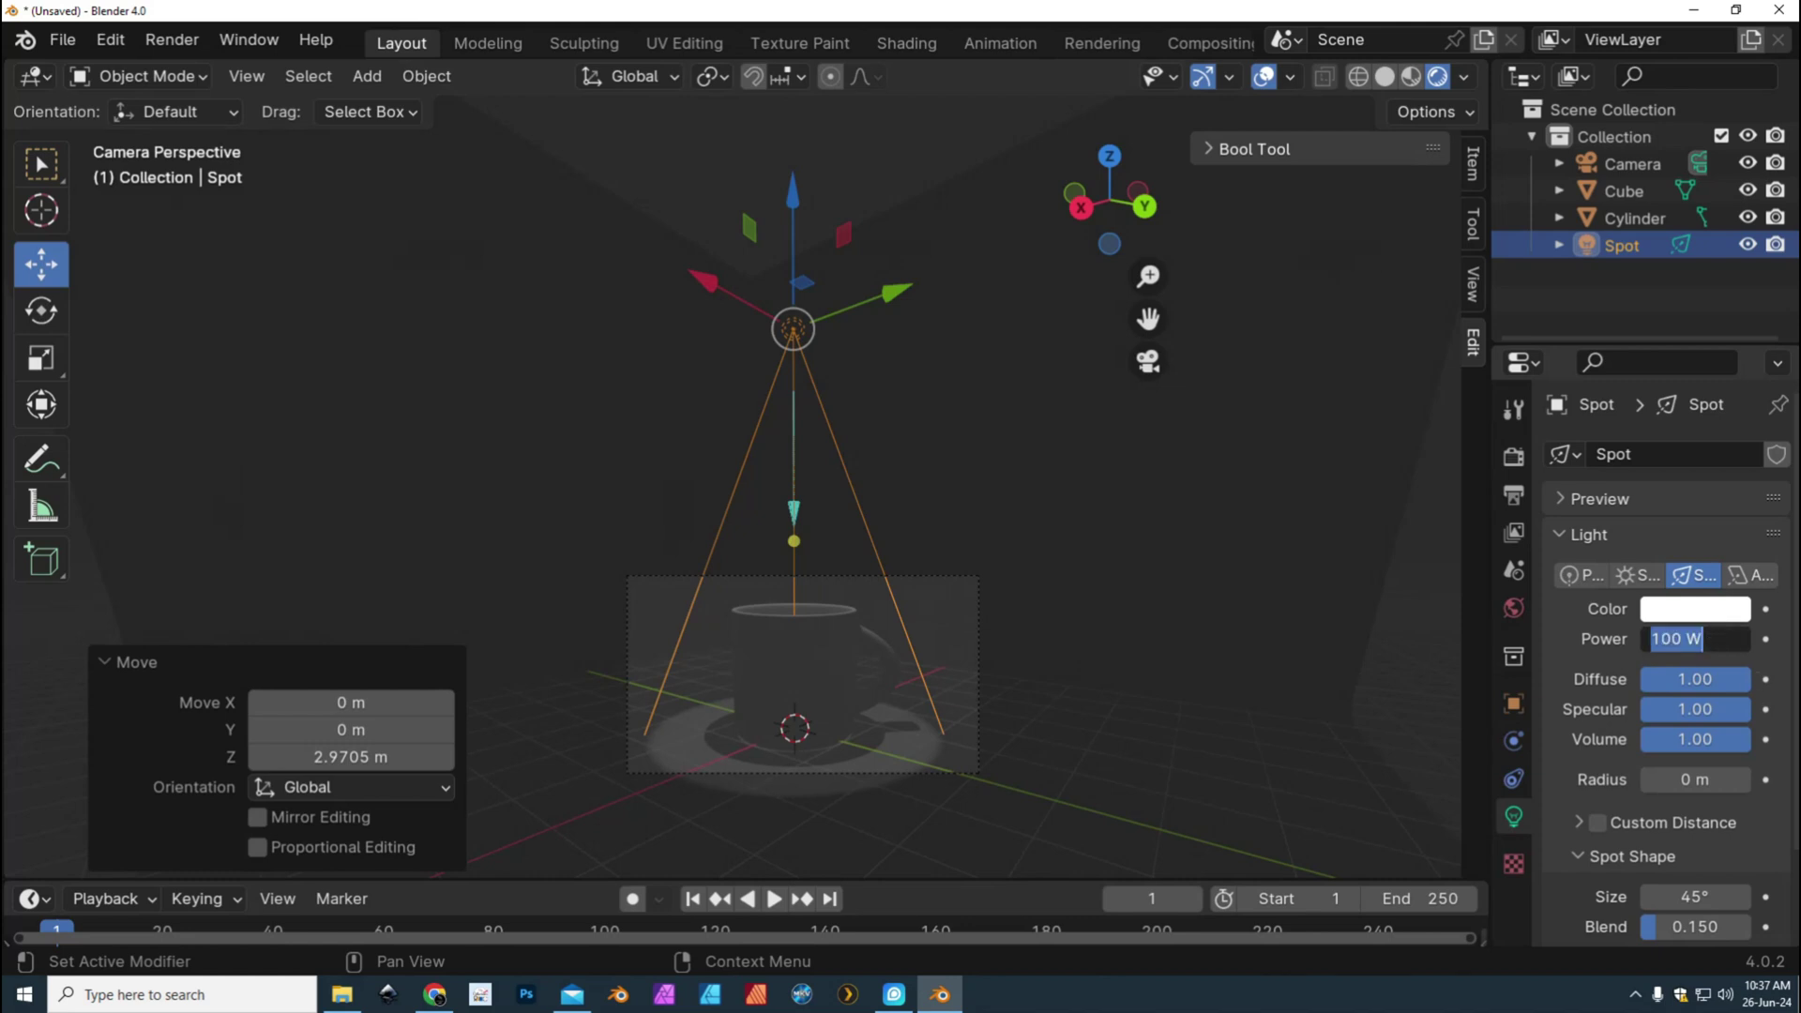
pyautogui.write('200')
pyautogui.press('Return')
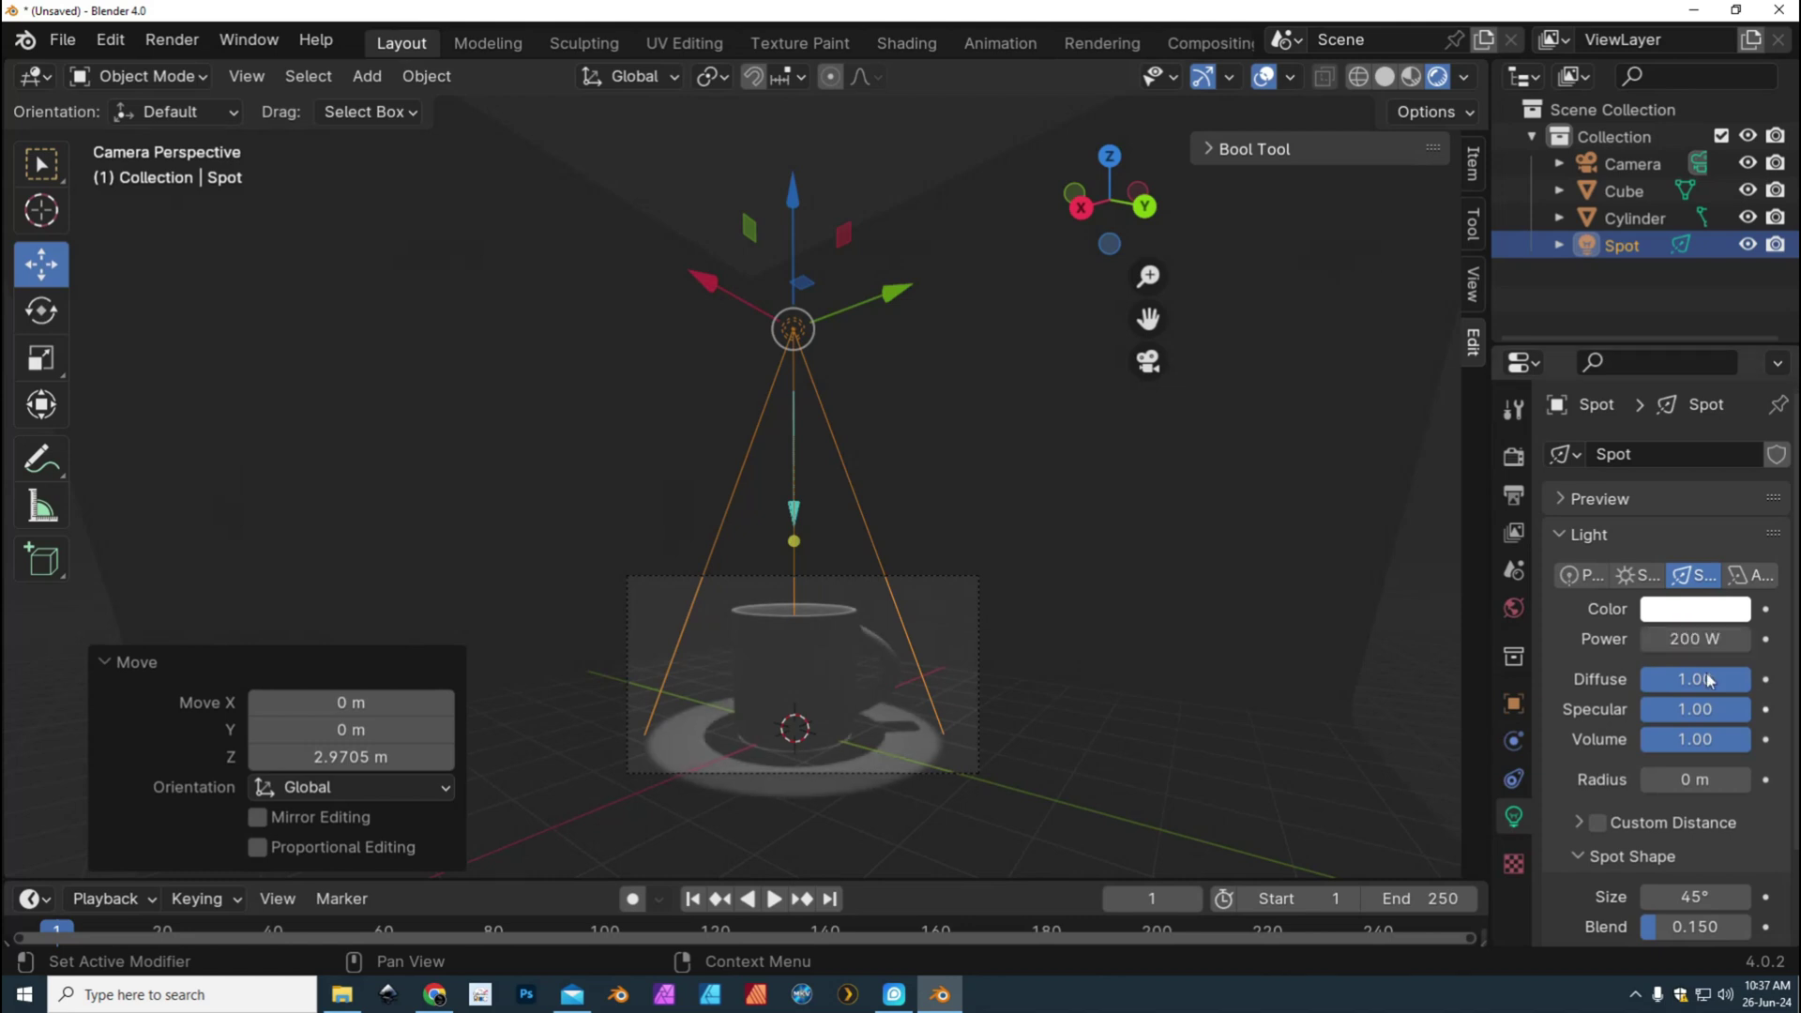
# Add an area light, move it out along the X axis, and raise it about 3.59 m along Z
pyautogui.scroll(-3, 1125, 440)
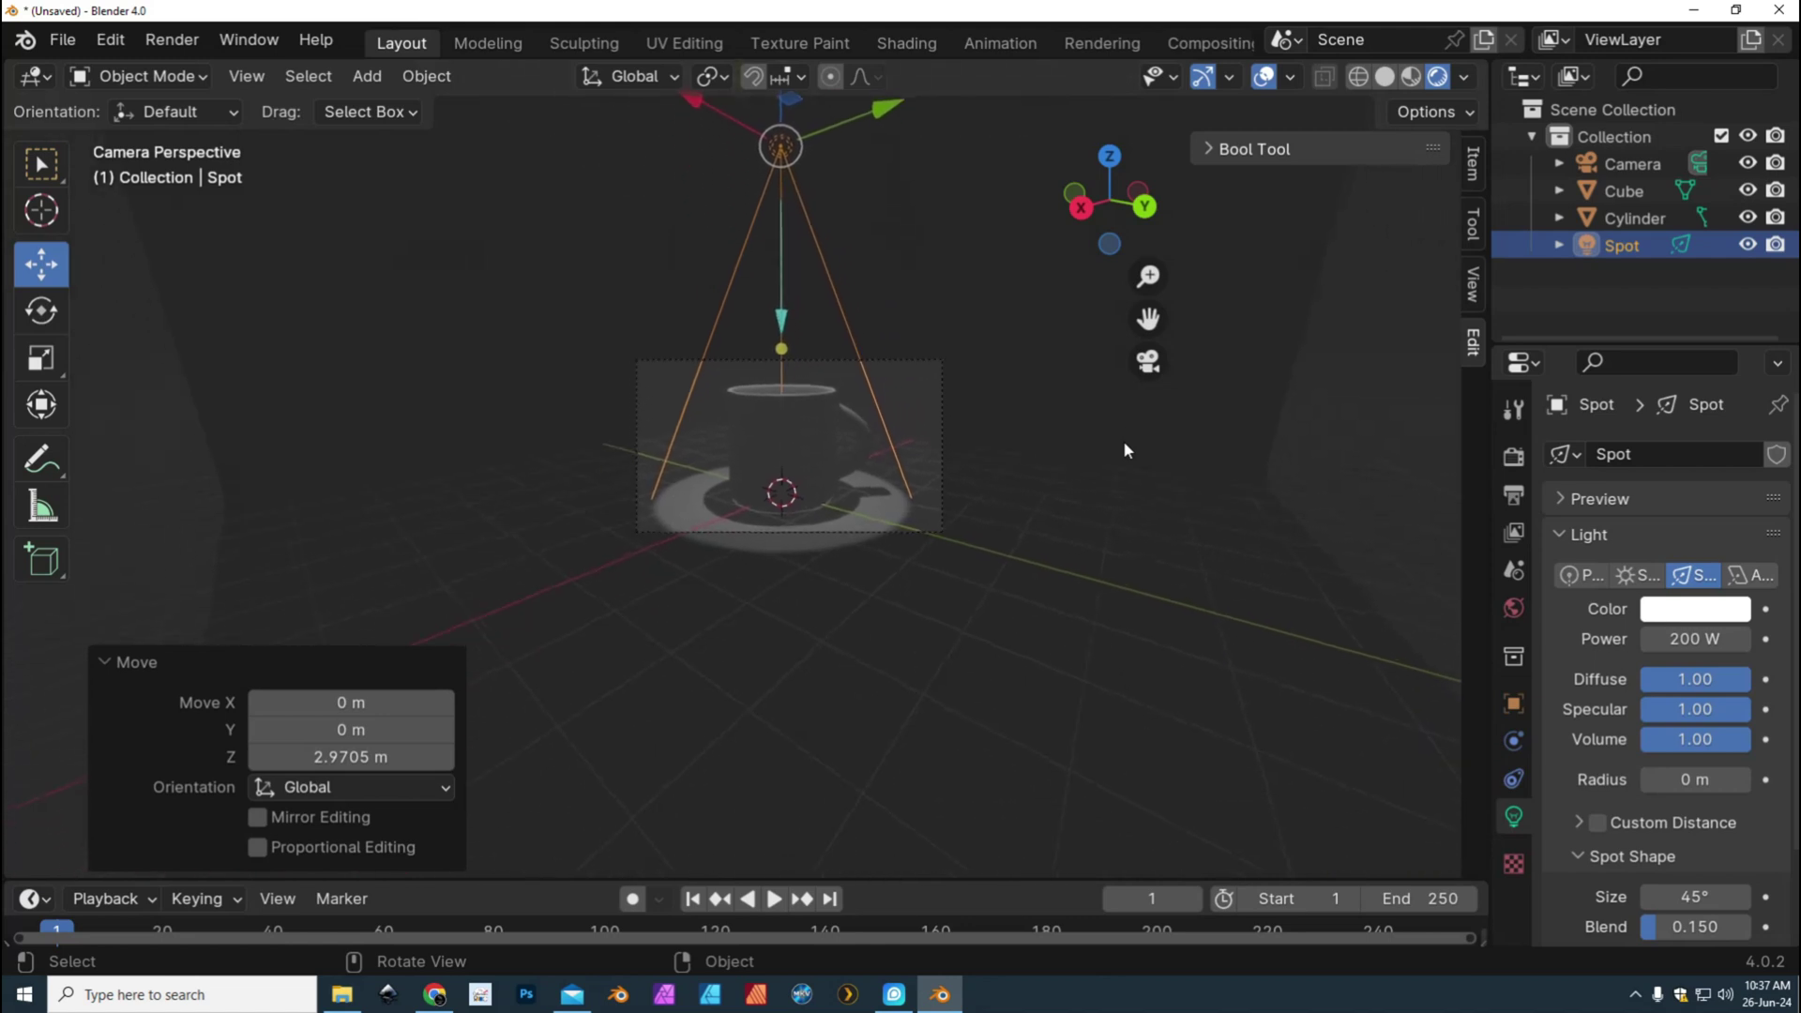
pyautogui.scroll(-1, 1116, 453)
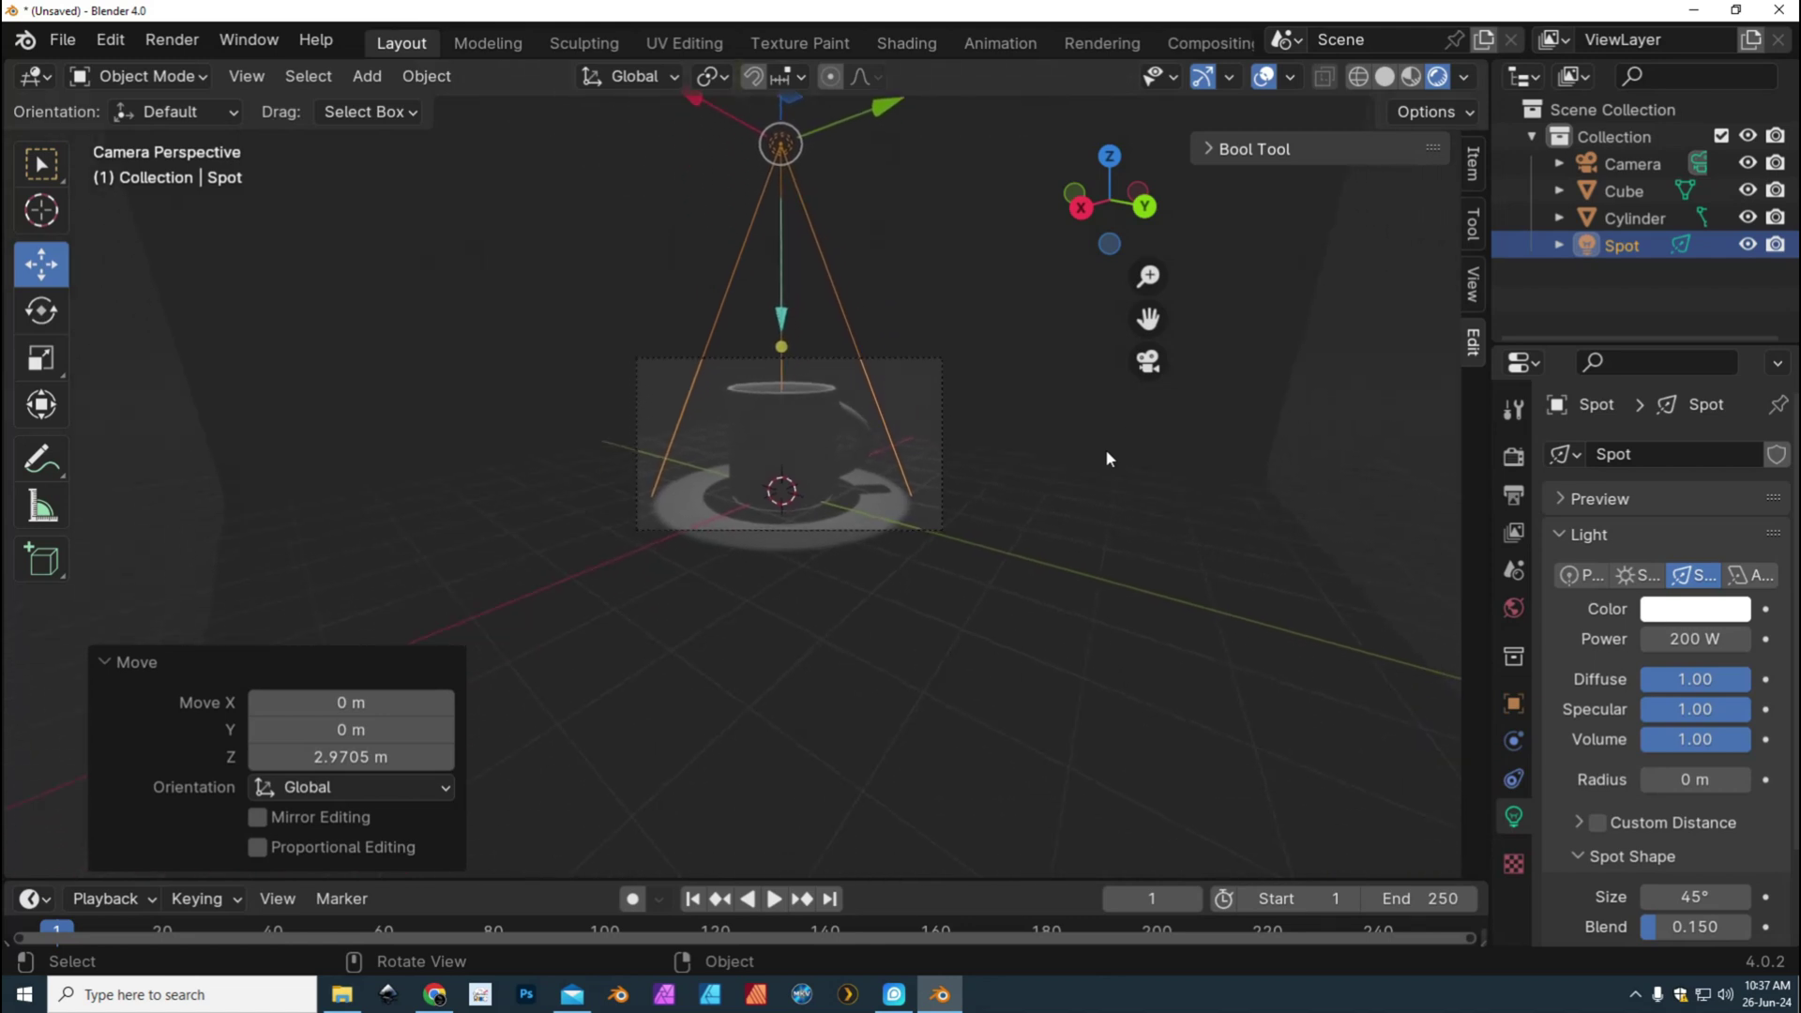
pyautogui.click(368, 77)
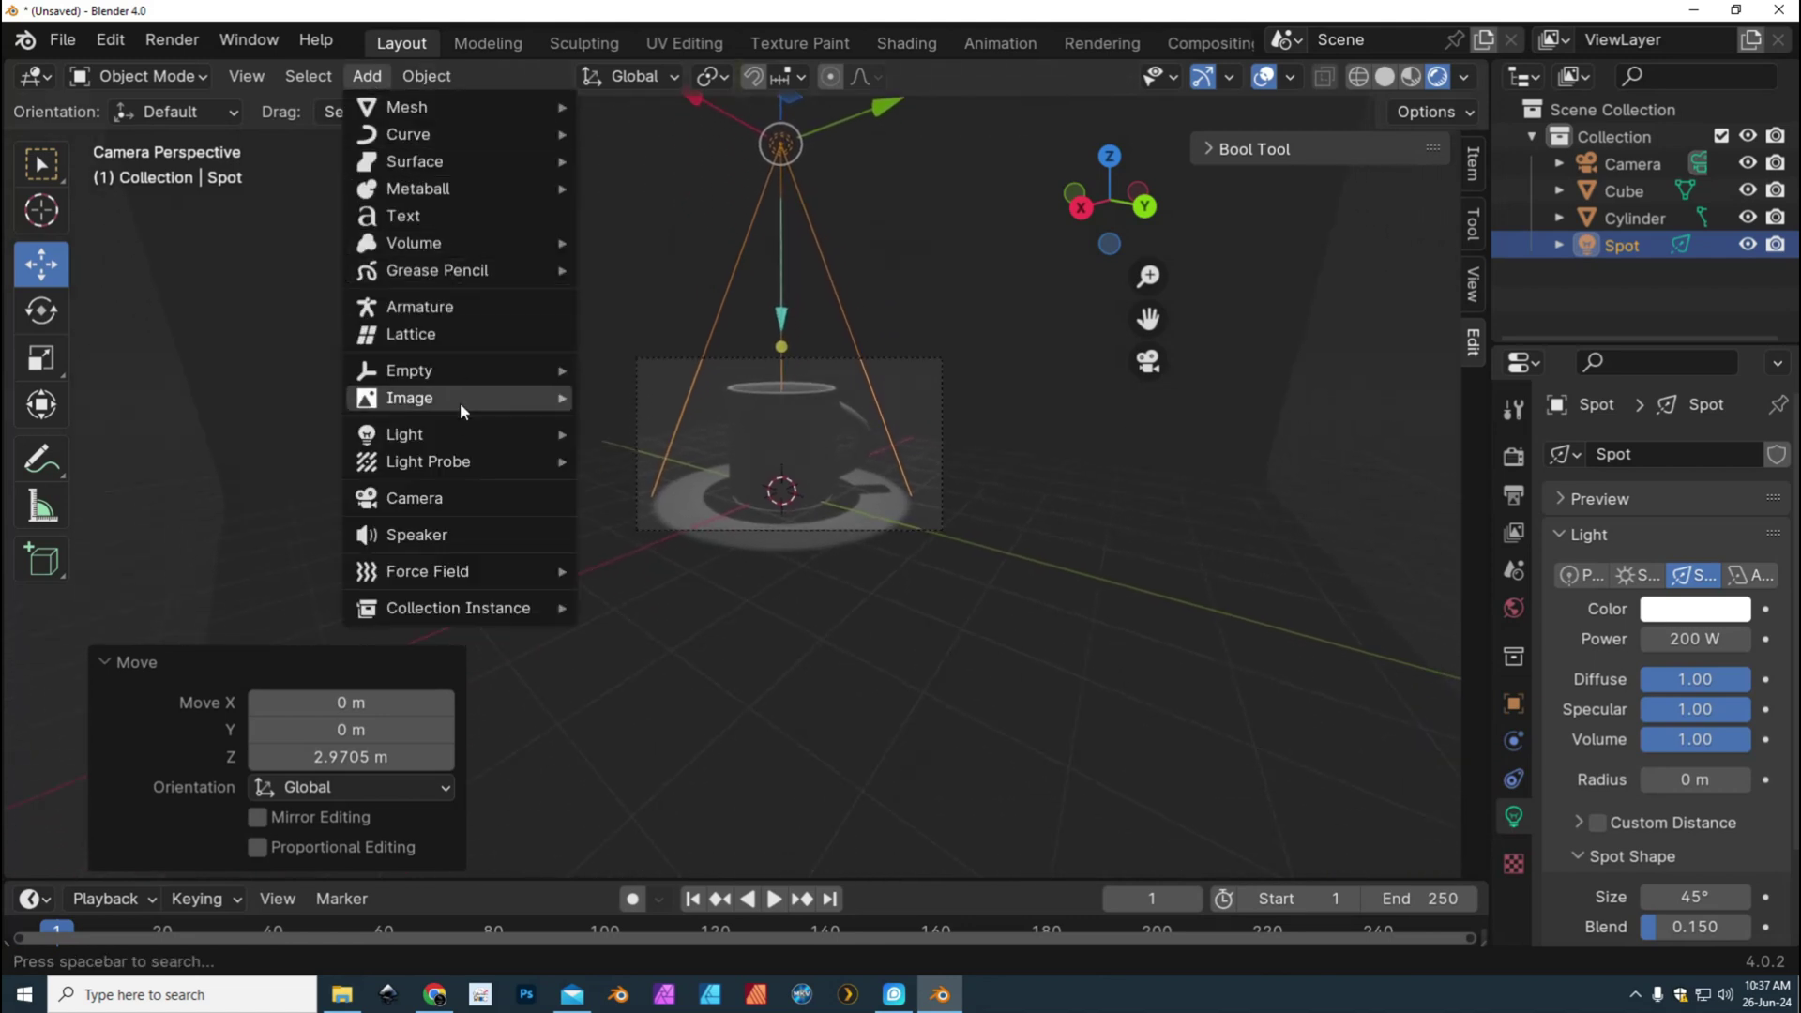
pyautogui.moveTo(442, 448)
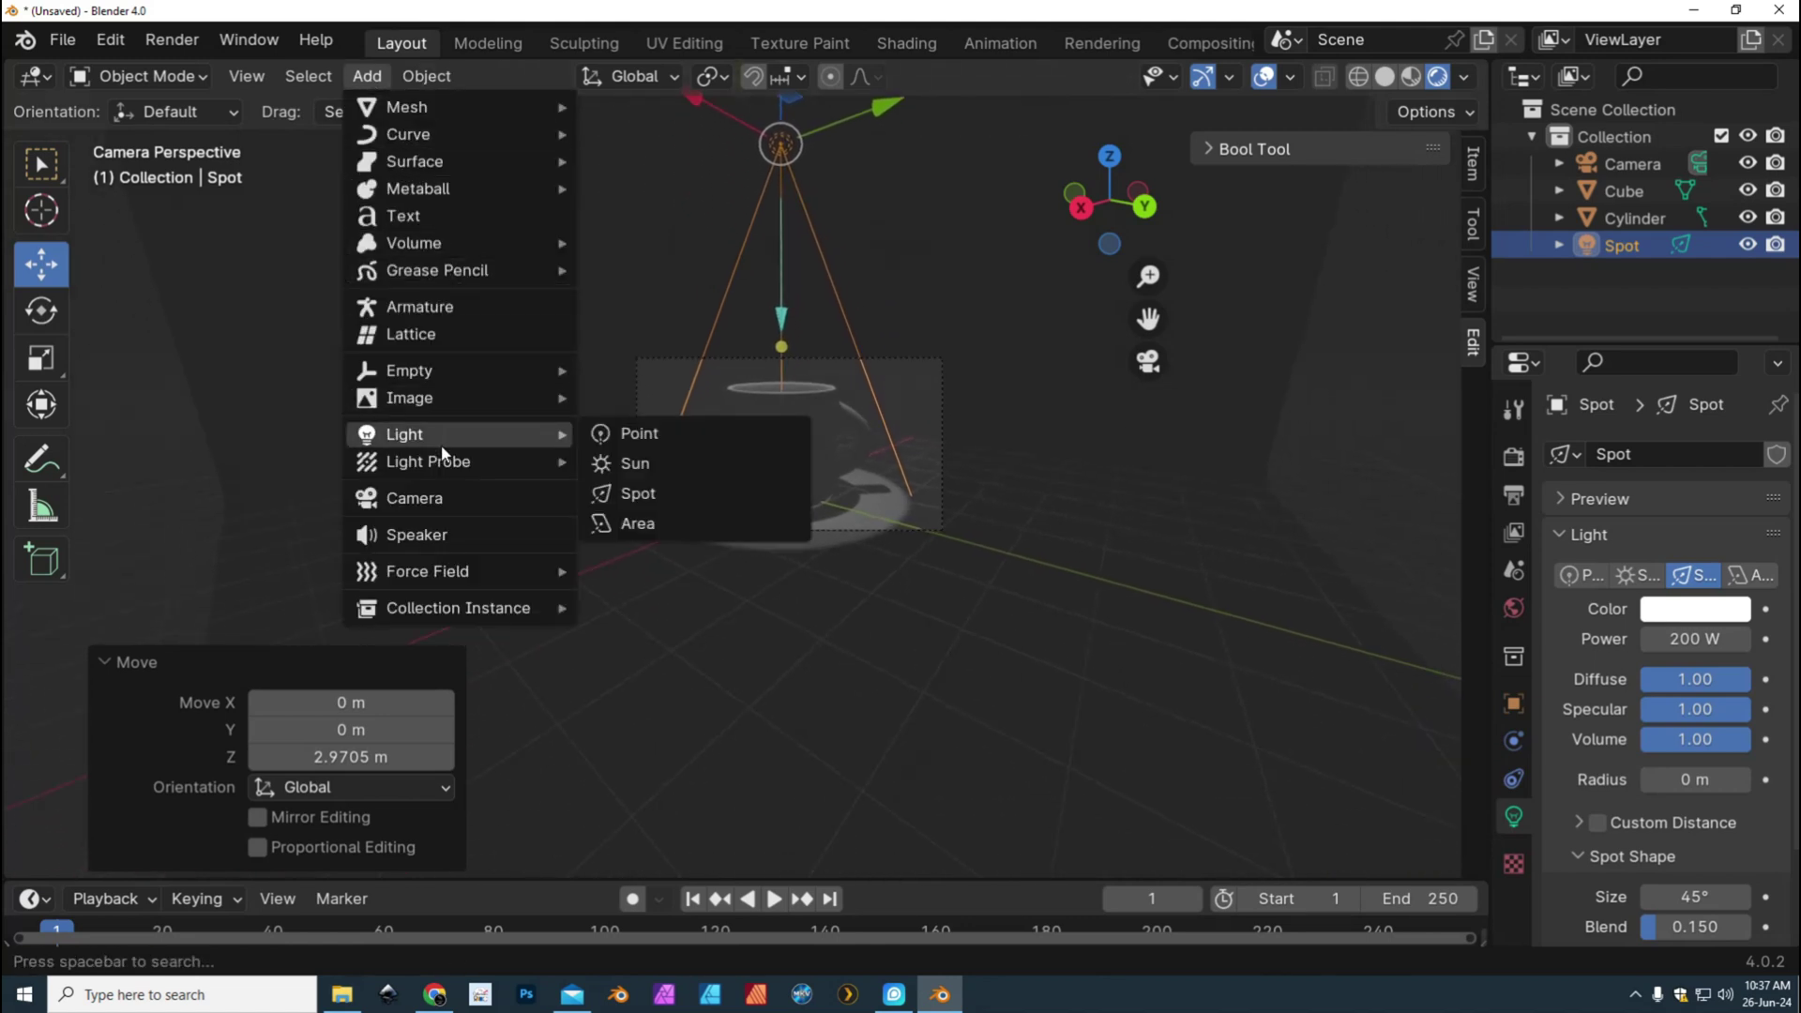
pyautogui.click(655, 527)
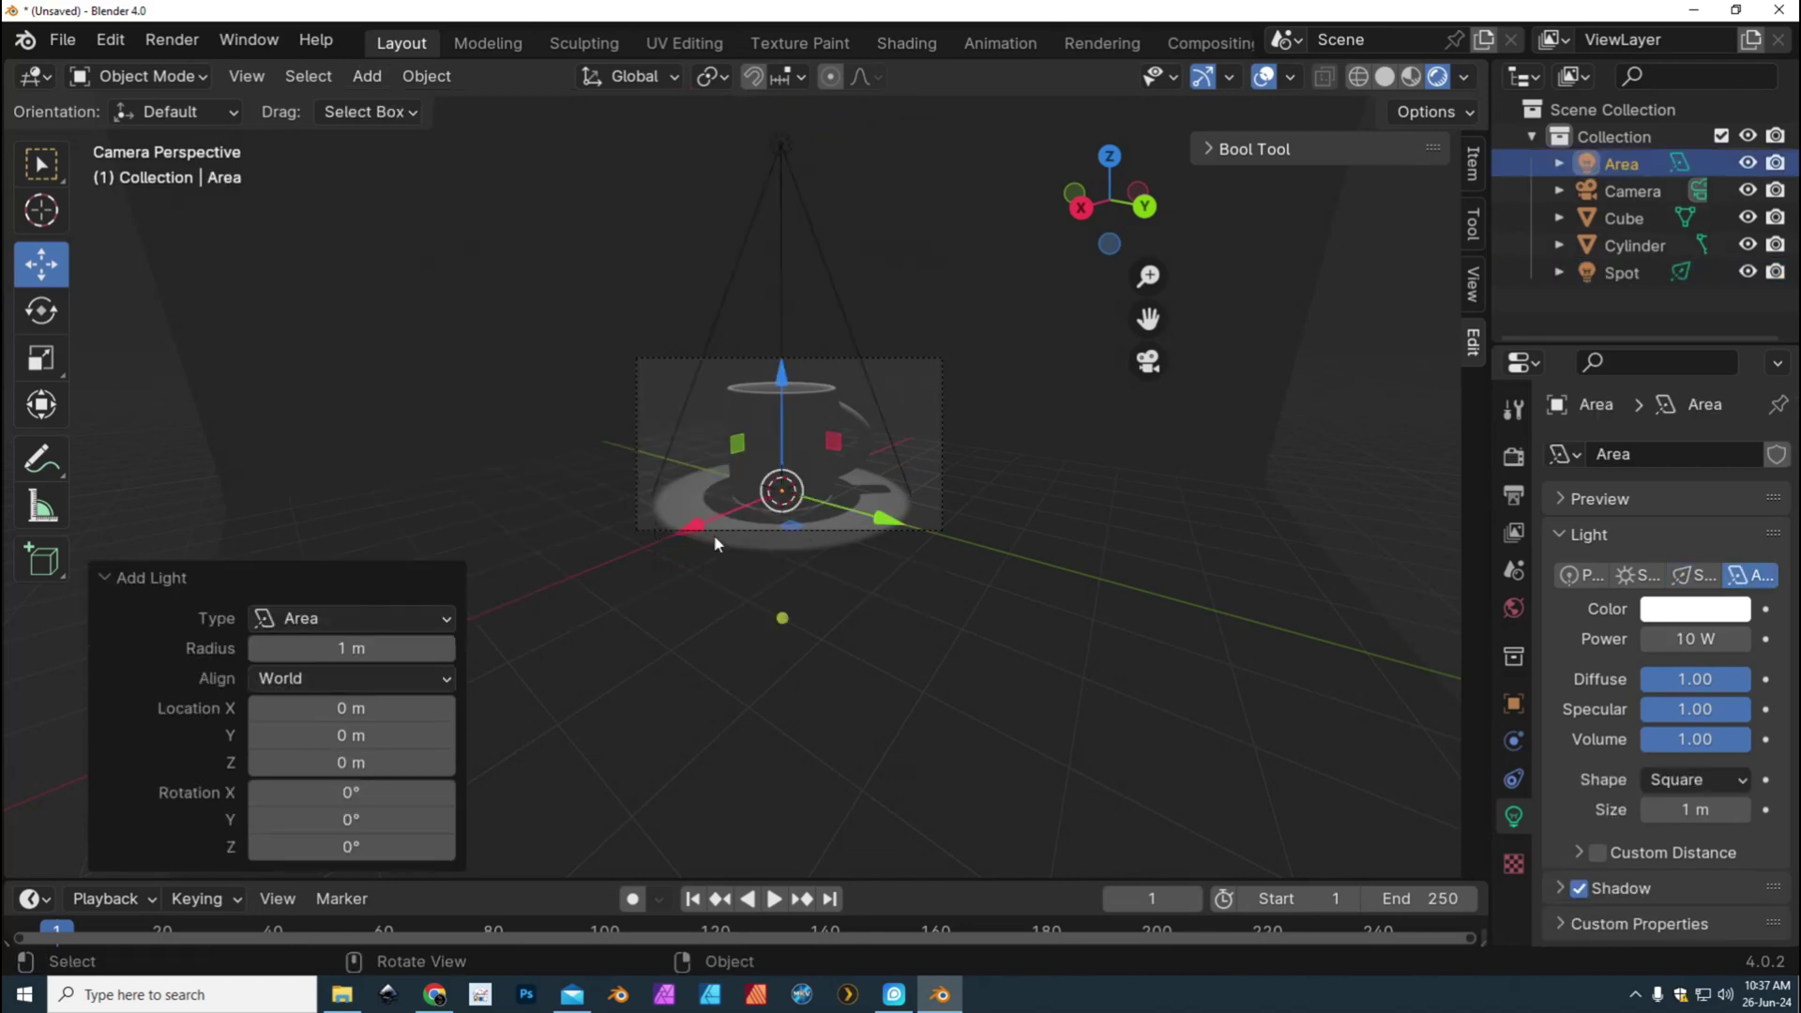
pyautogui.moveTo(692, 531); pyautogui.dragTo(414, 652)
pyautogui.moveTo(487, 493); pyautogui.dragTo(380, 166)
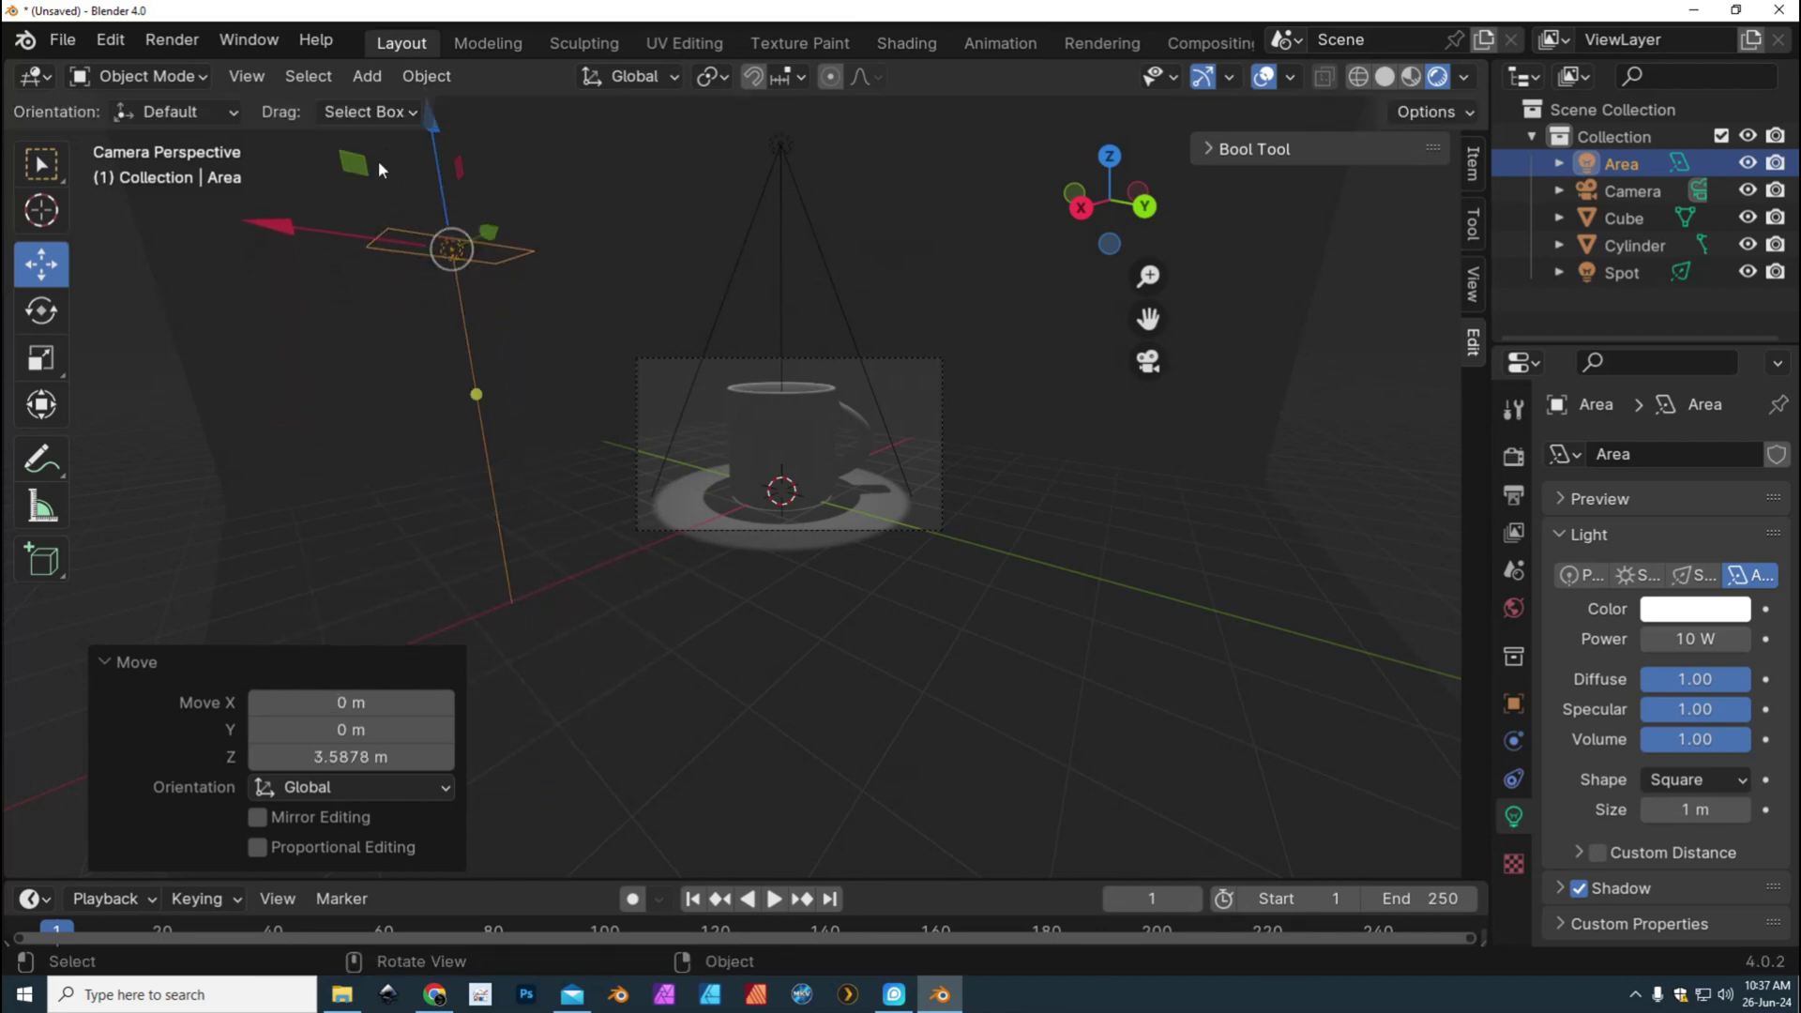
# Rotate the area light about -44.7° in the view plane and about -35.3° around the global Z axis
pyautogui.click(41, 313)
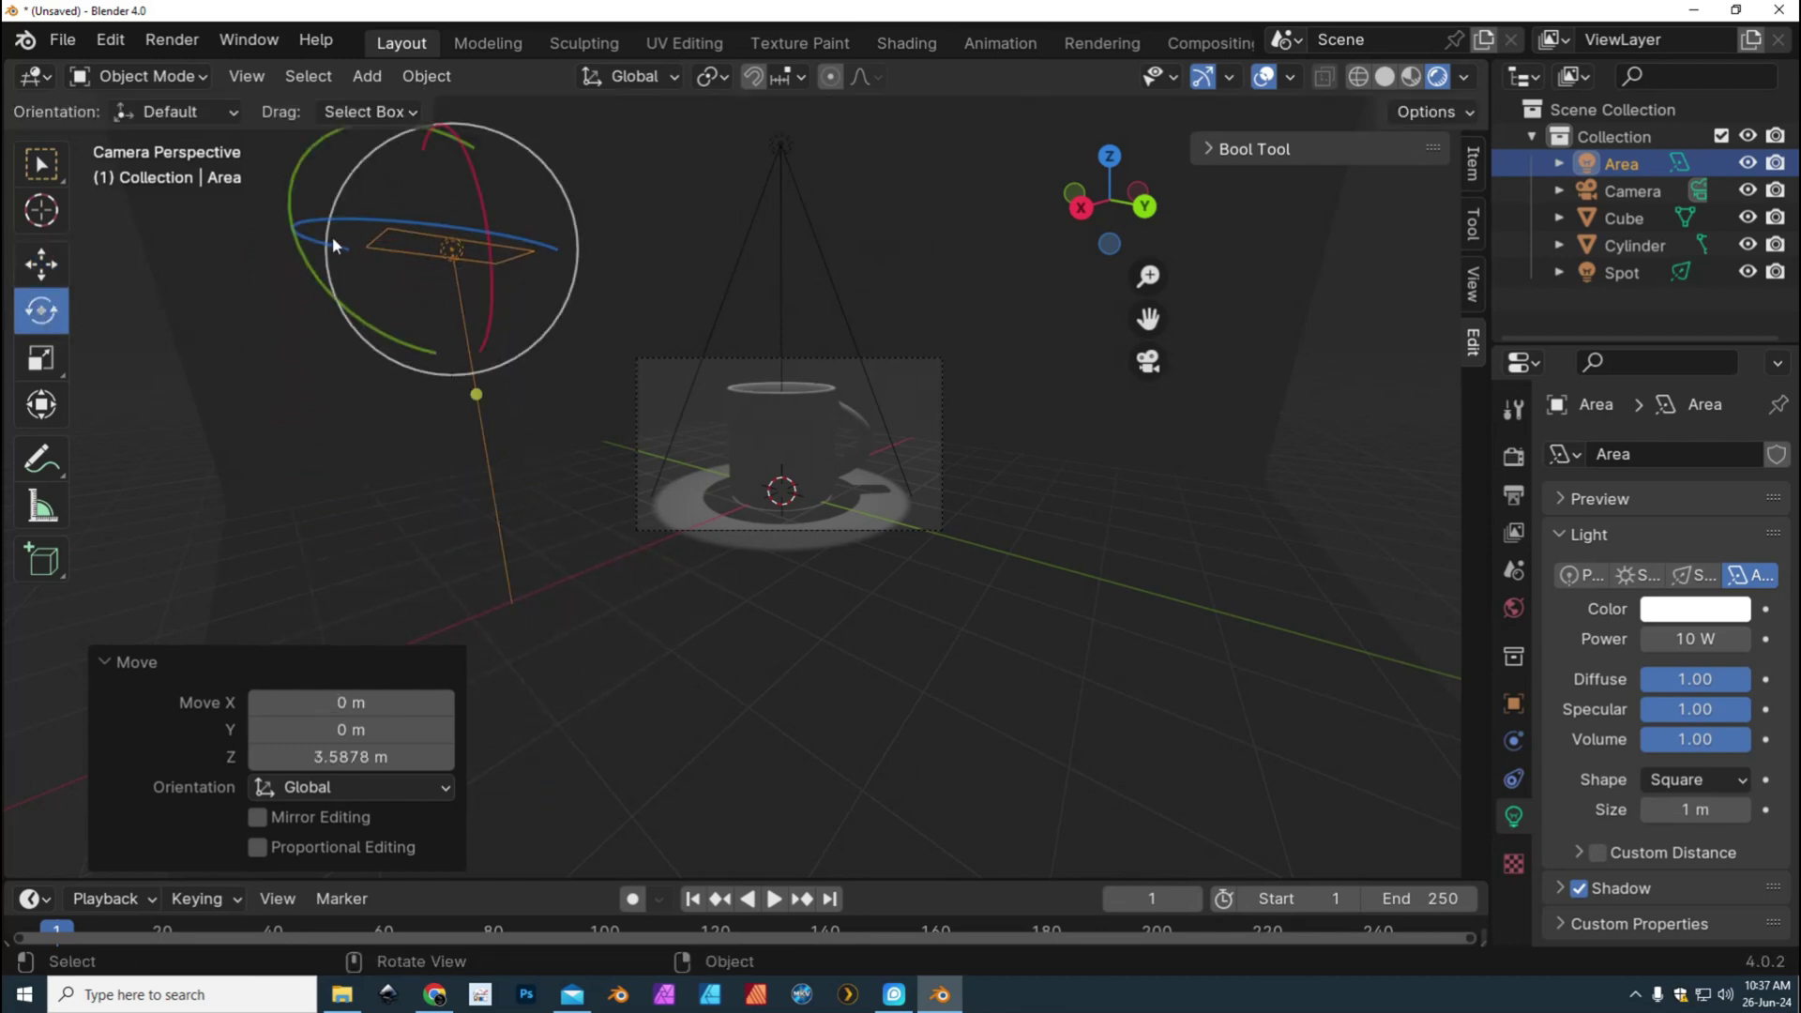
pyautogui.moveTo(327, 251); pyautogui.dragTo(358, 347)
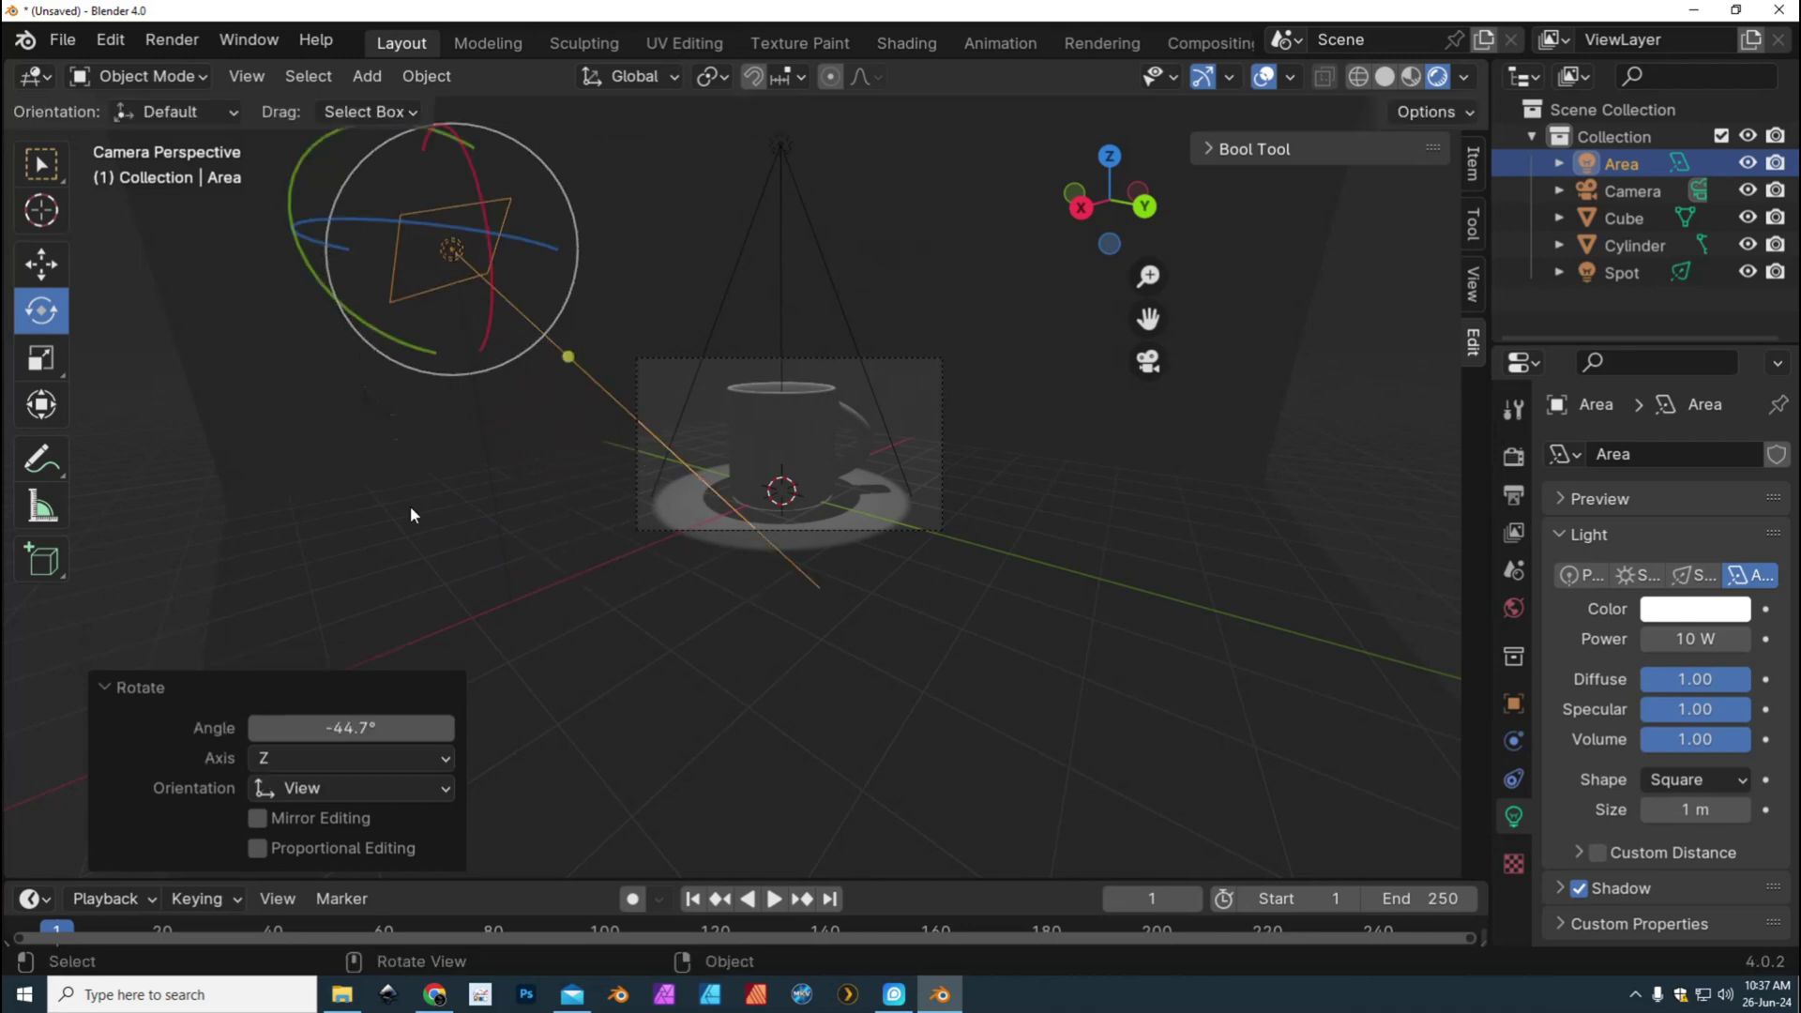
pyautogui.scroll(-2, 409, 507)
pyautogui.scroll(1, 412, 506)
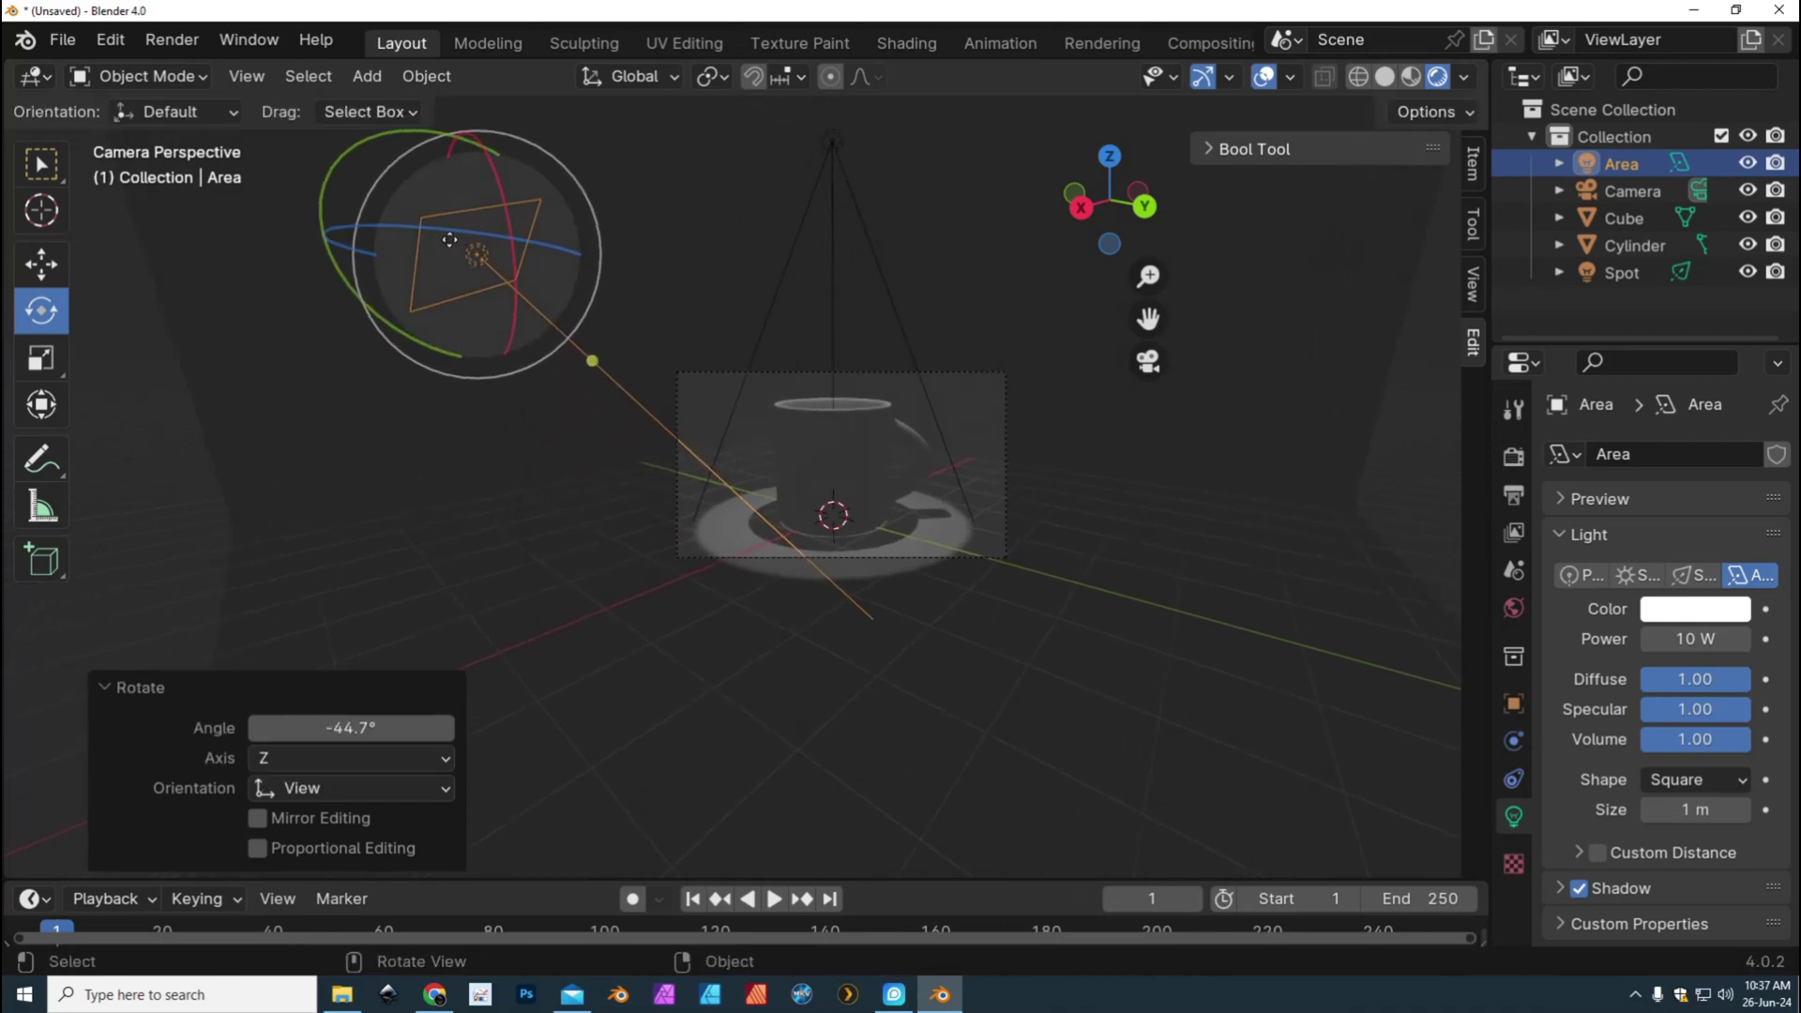
pyautogui.moveTo(438, 228); pyautogui.dragTo(376, 254)
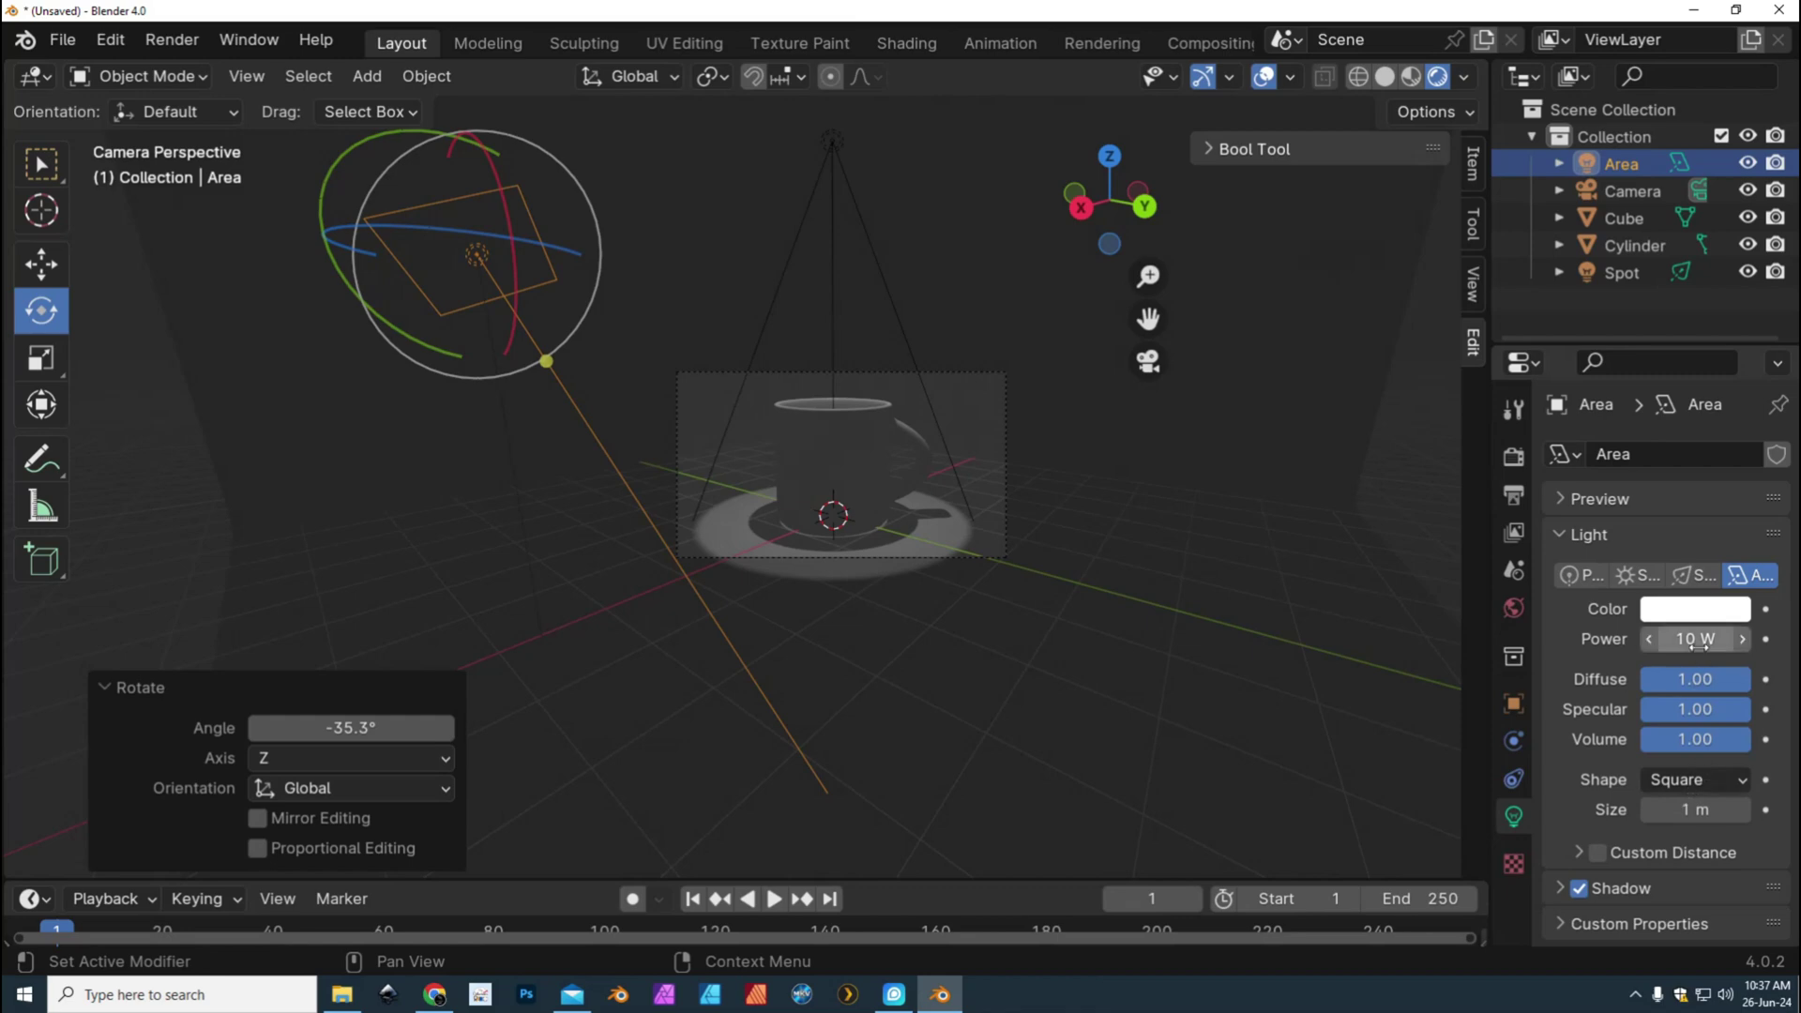
# Set the area light's power to about 37.8 W and re-aim it, rotating about 88.9° around global Z and 43.7° around global Y
pyautogui.moveTo(1685, 640); pyautogui.dragTo(1763, 641)
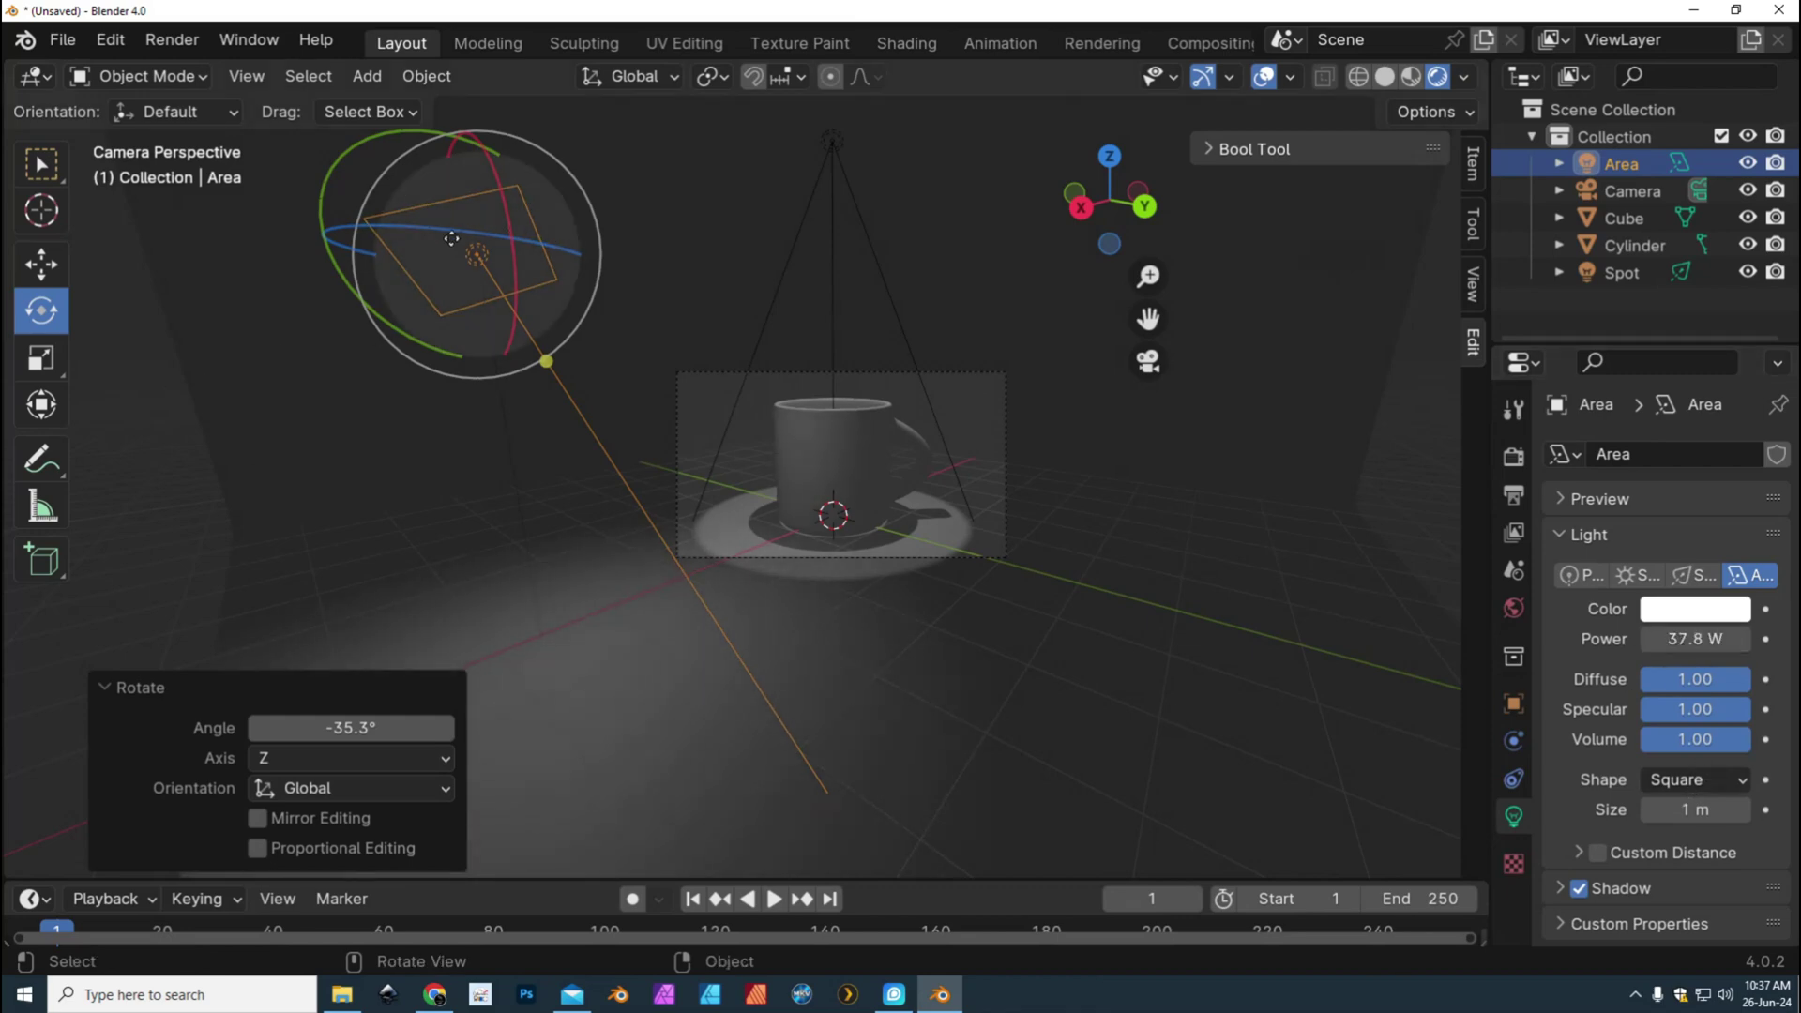
pyautogui.moveTo(446, 231); pyautogui.dragTo(491, 247)
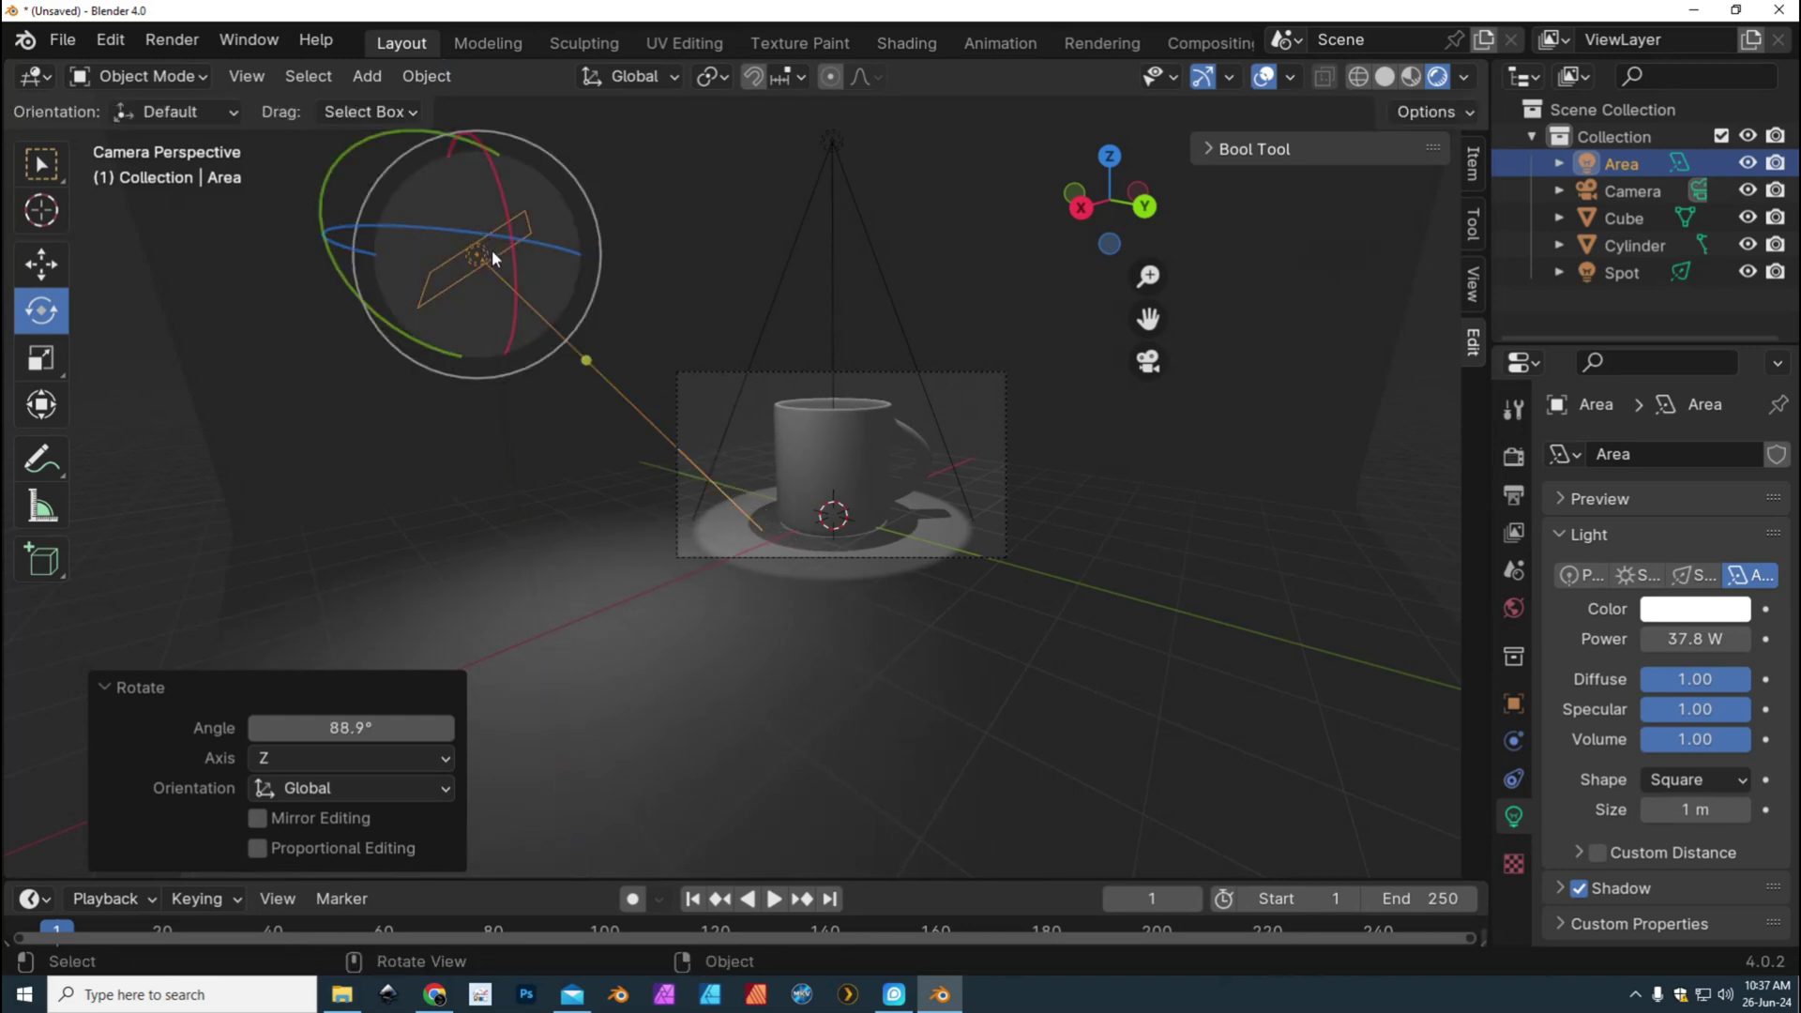
pyautogui.moveTo(318, 202); pyautogui.dragTo(341, 325)
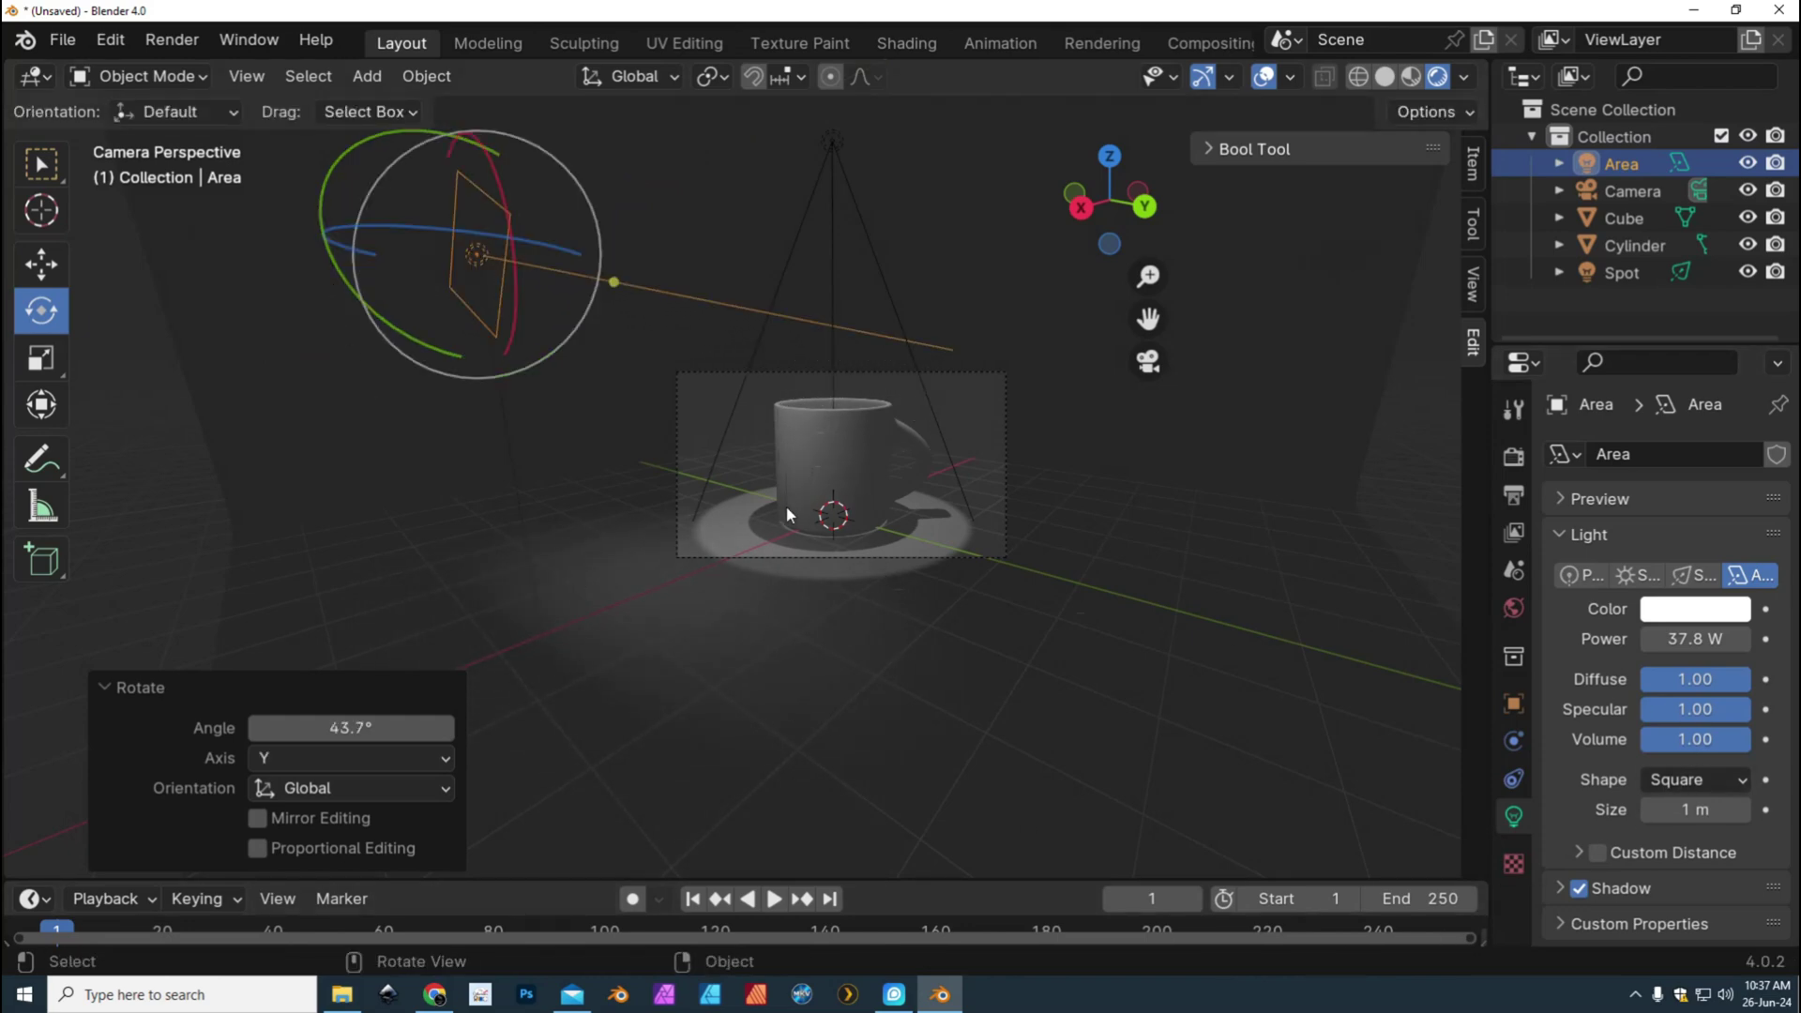
# Select the mug and create a new material for it
pyautogui.scroll(5, 914, 551)
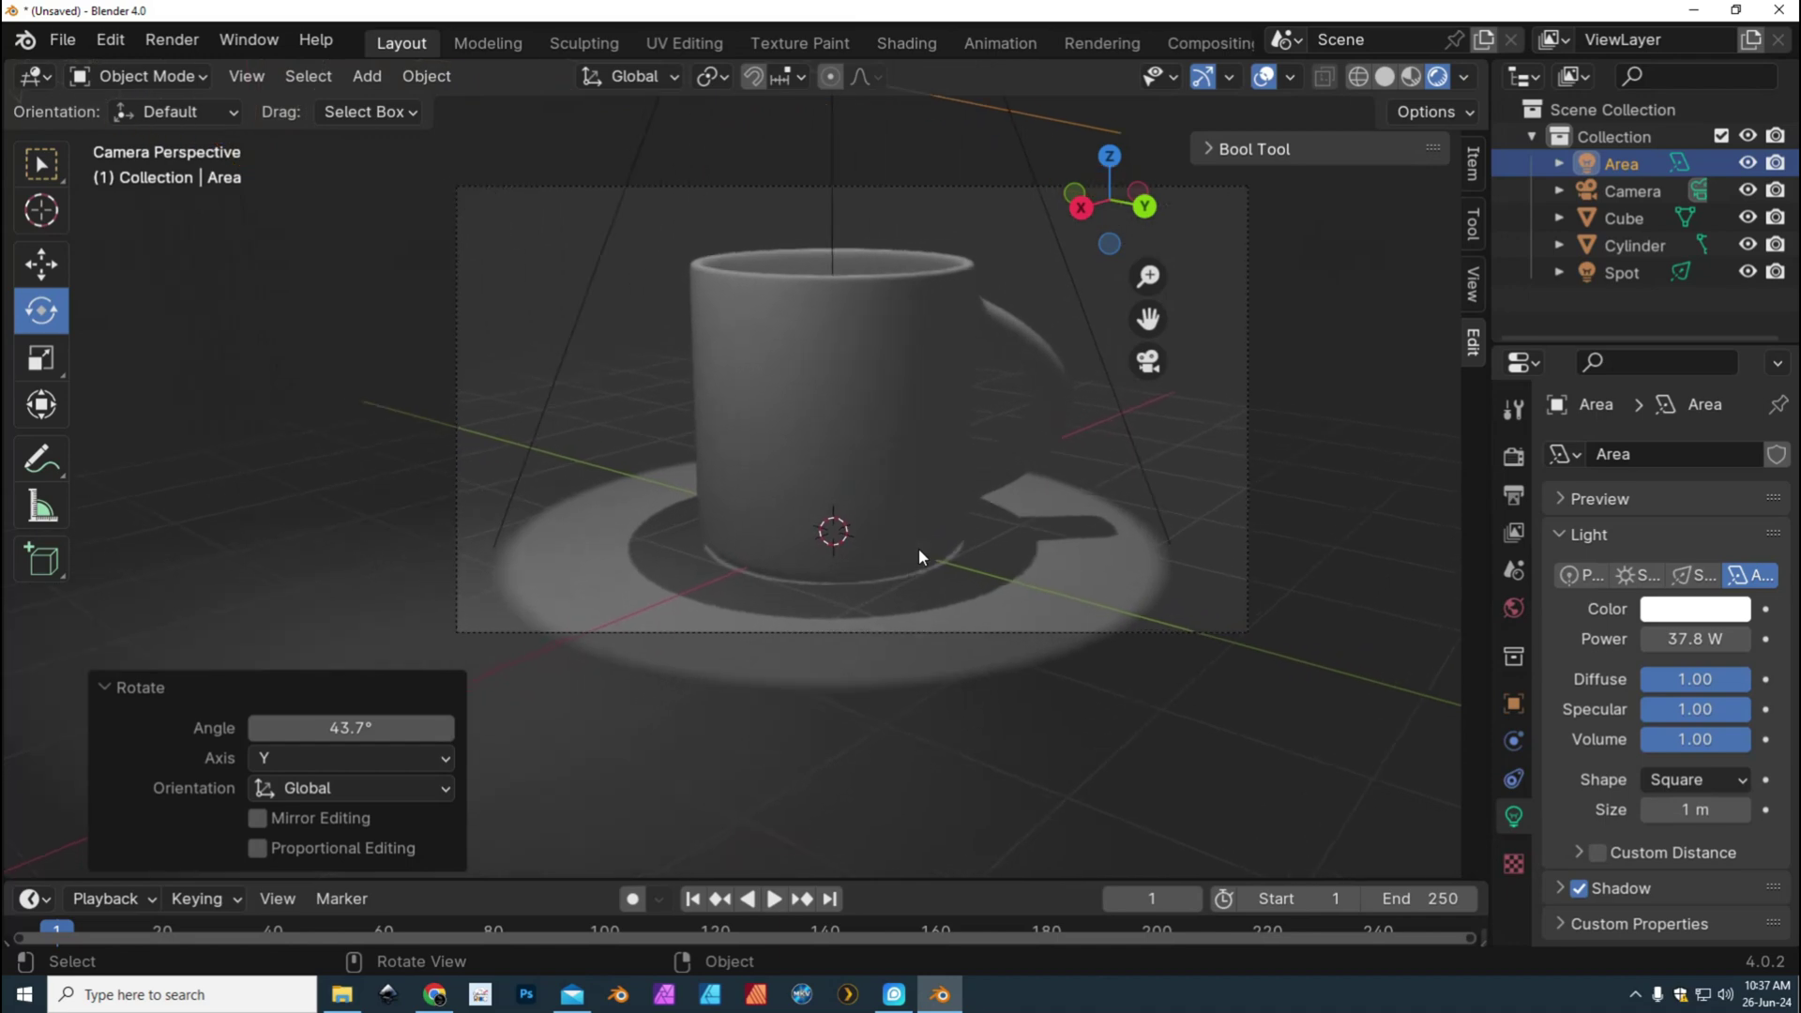
pyautogui.scroll(2, 919, 553)
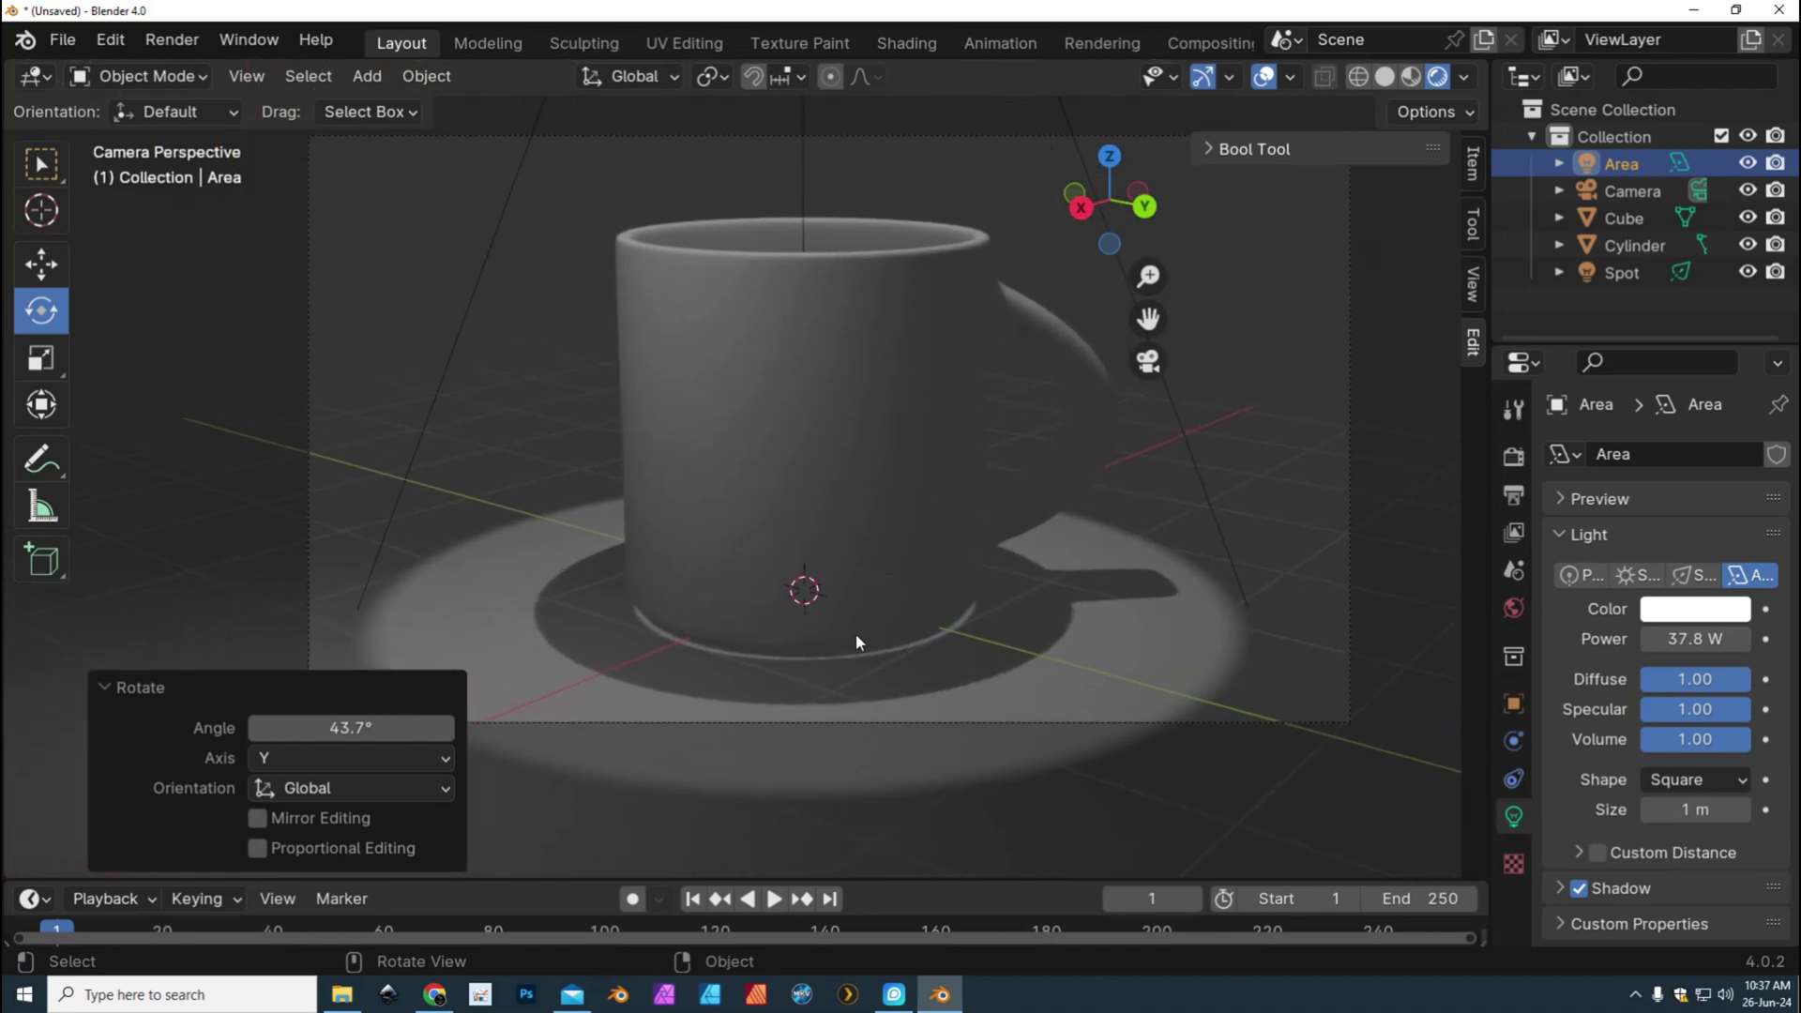
pyautogui.click(830, 387)
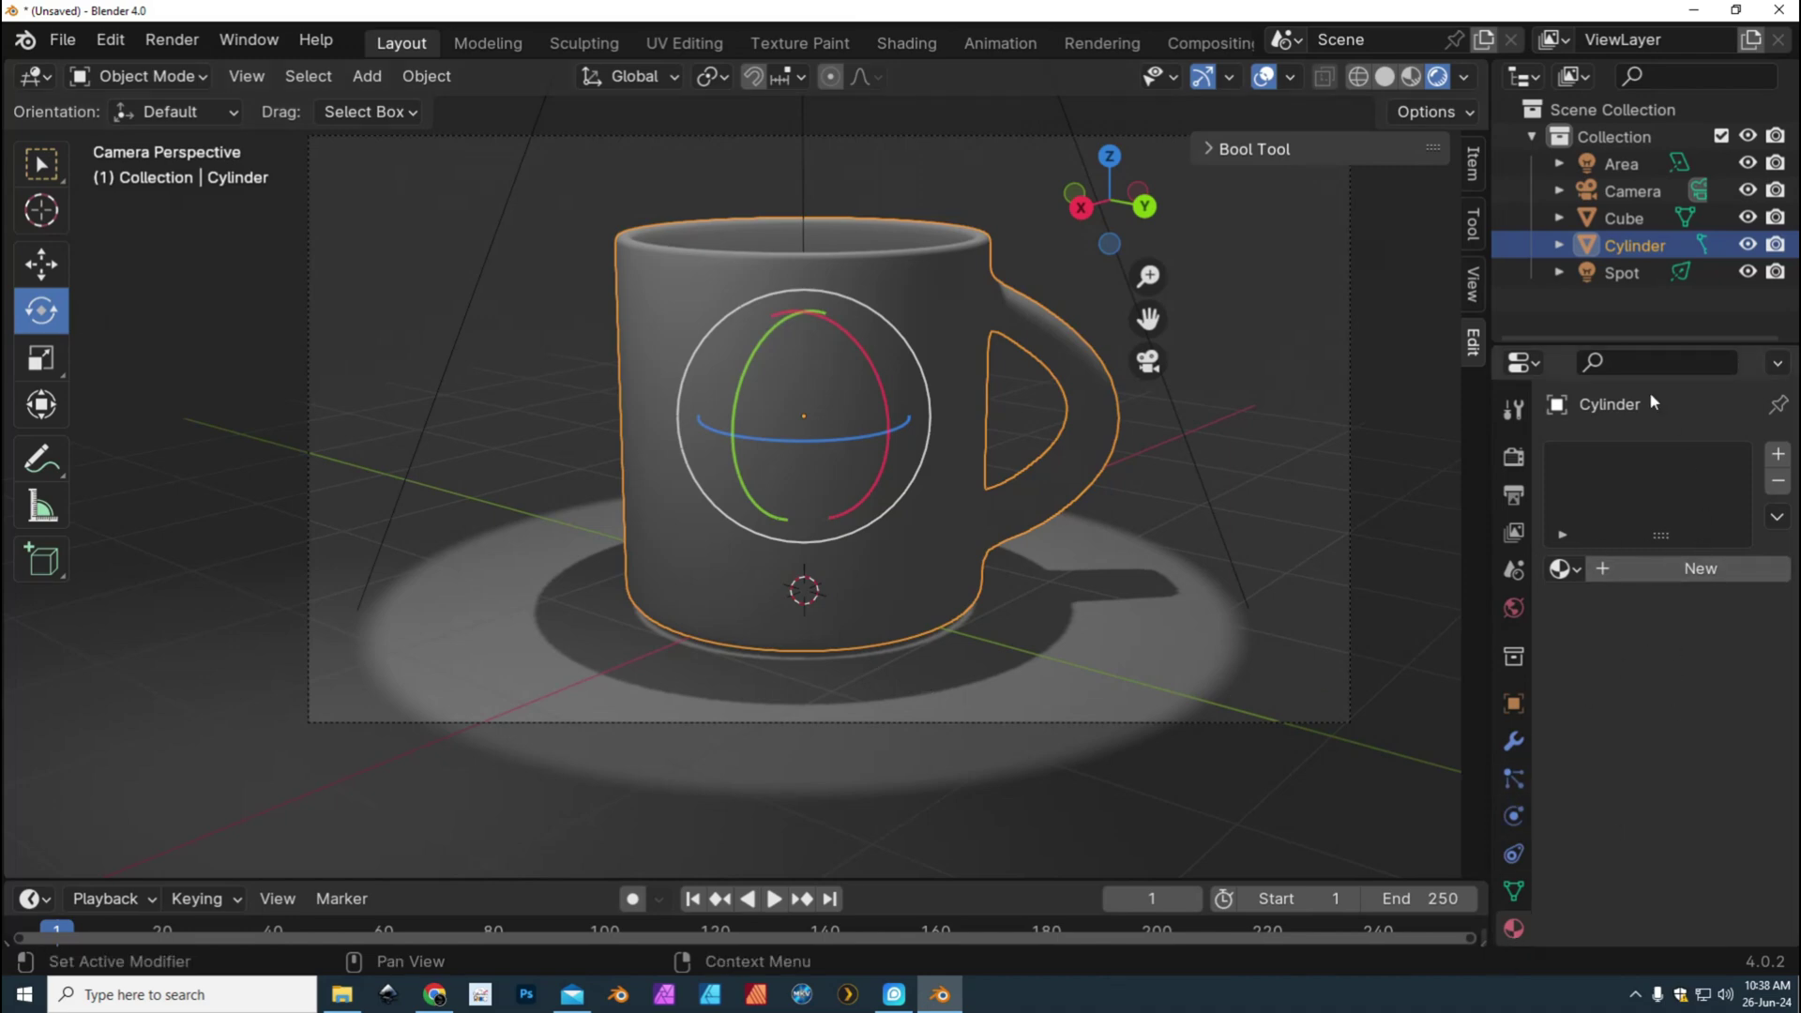
pyautogui.click(1513, 890)
pyautogui.click(1513, 929)
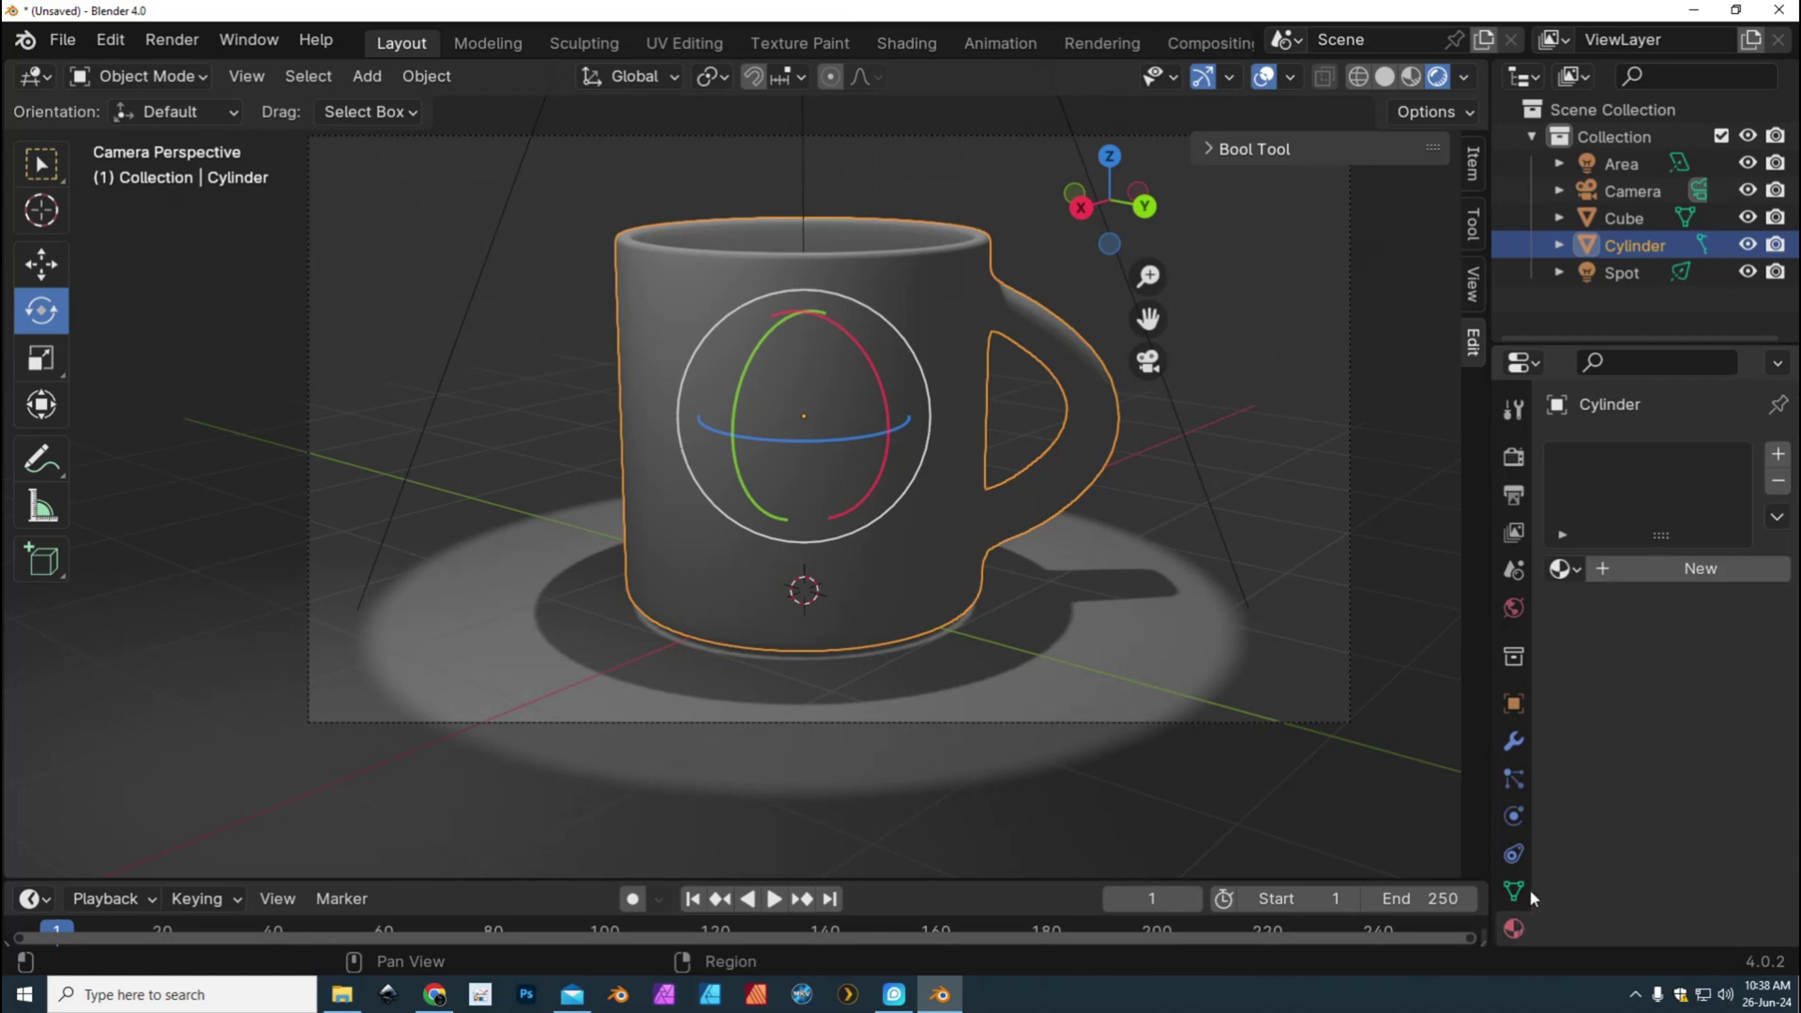
pyautogui.click(1688, 568)
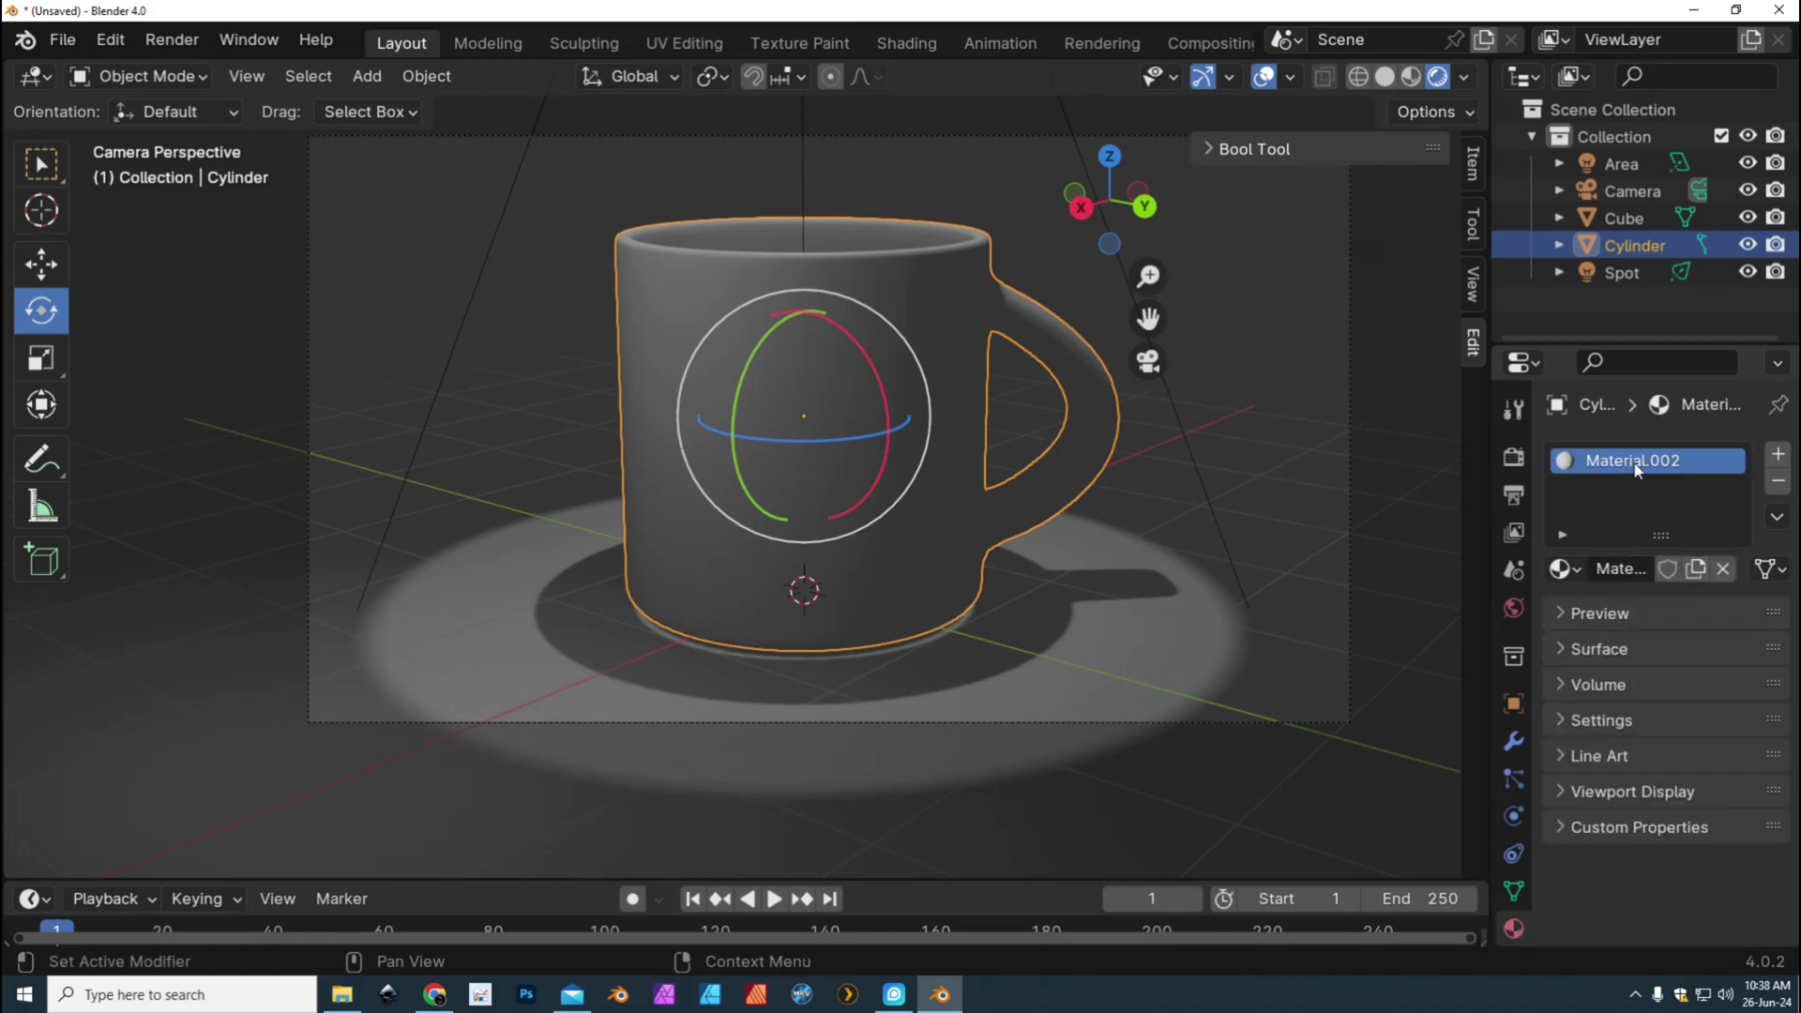
pyautogui.click(1558, 614)
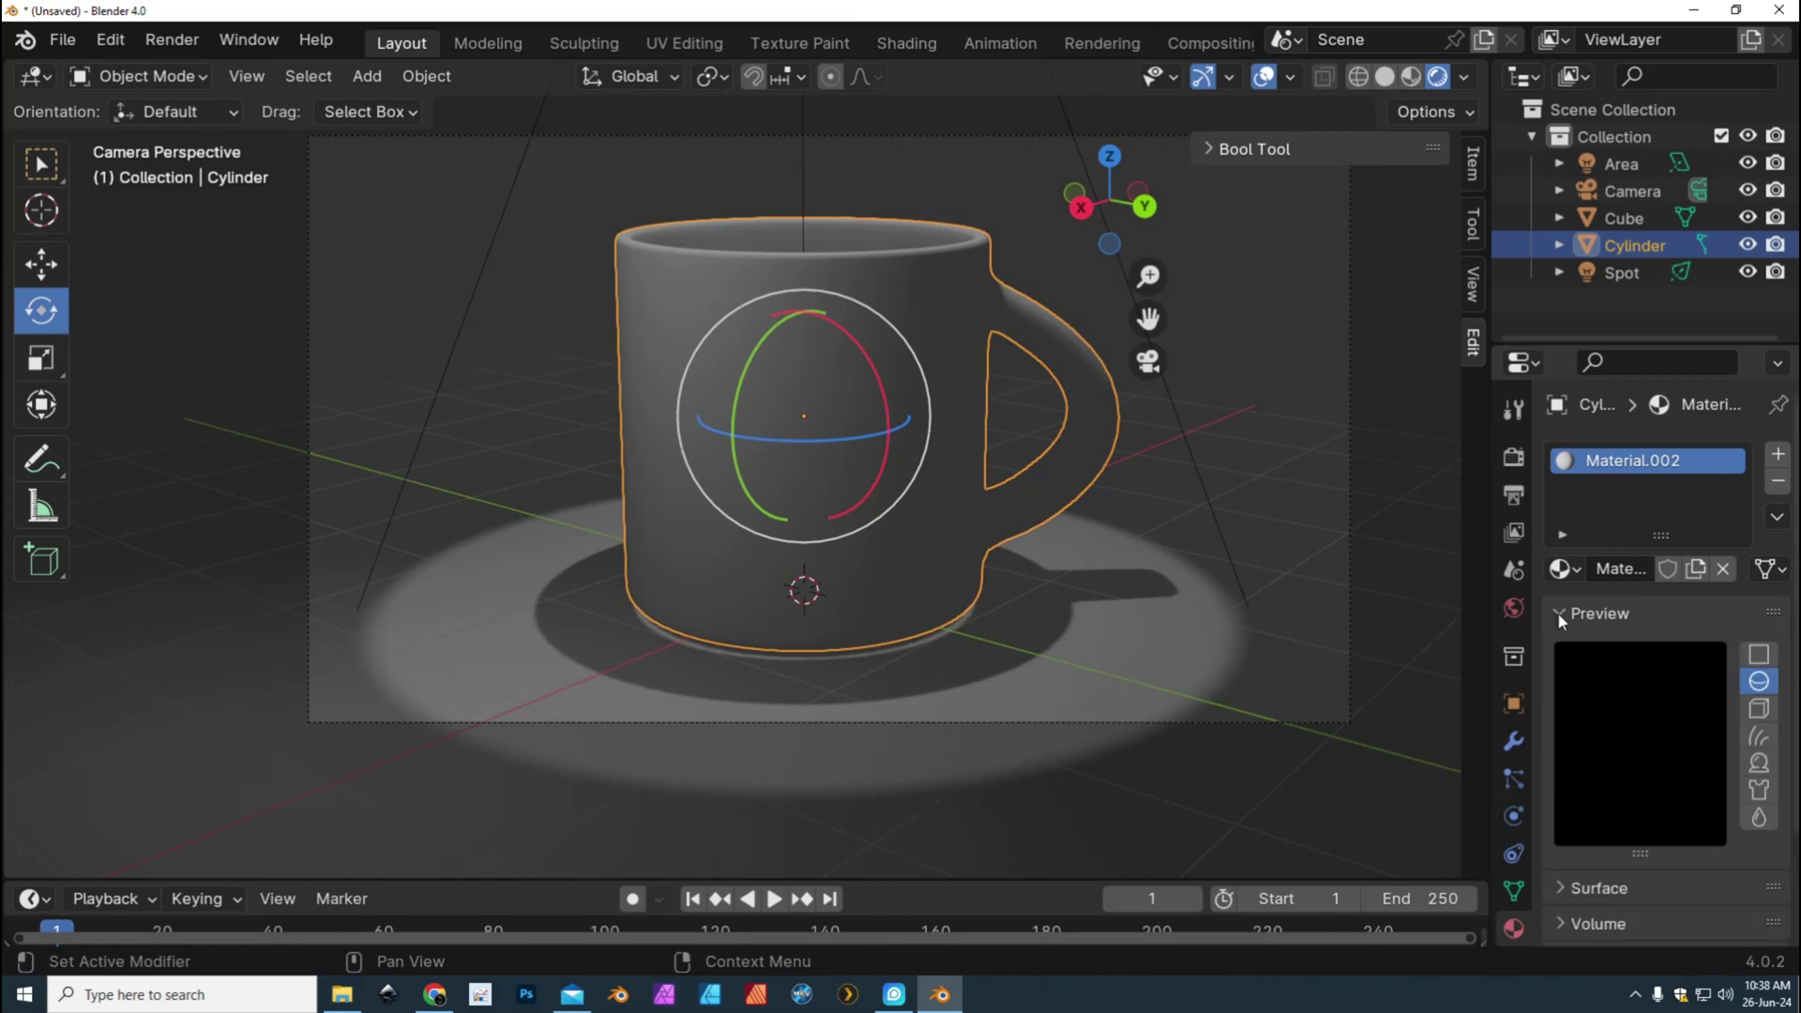
pyautogui.click(1558, 613)
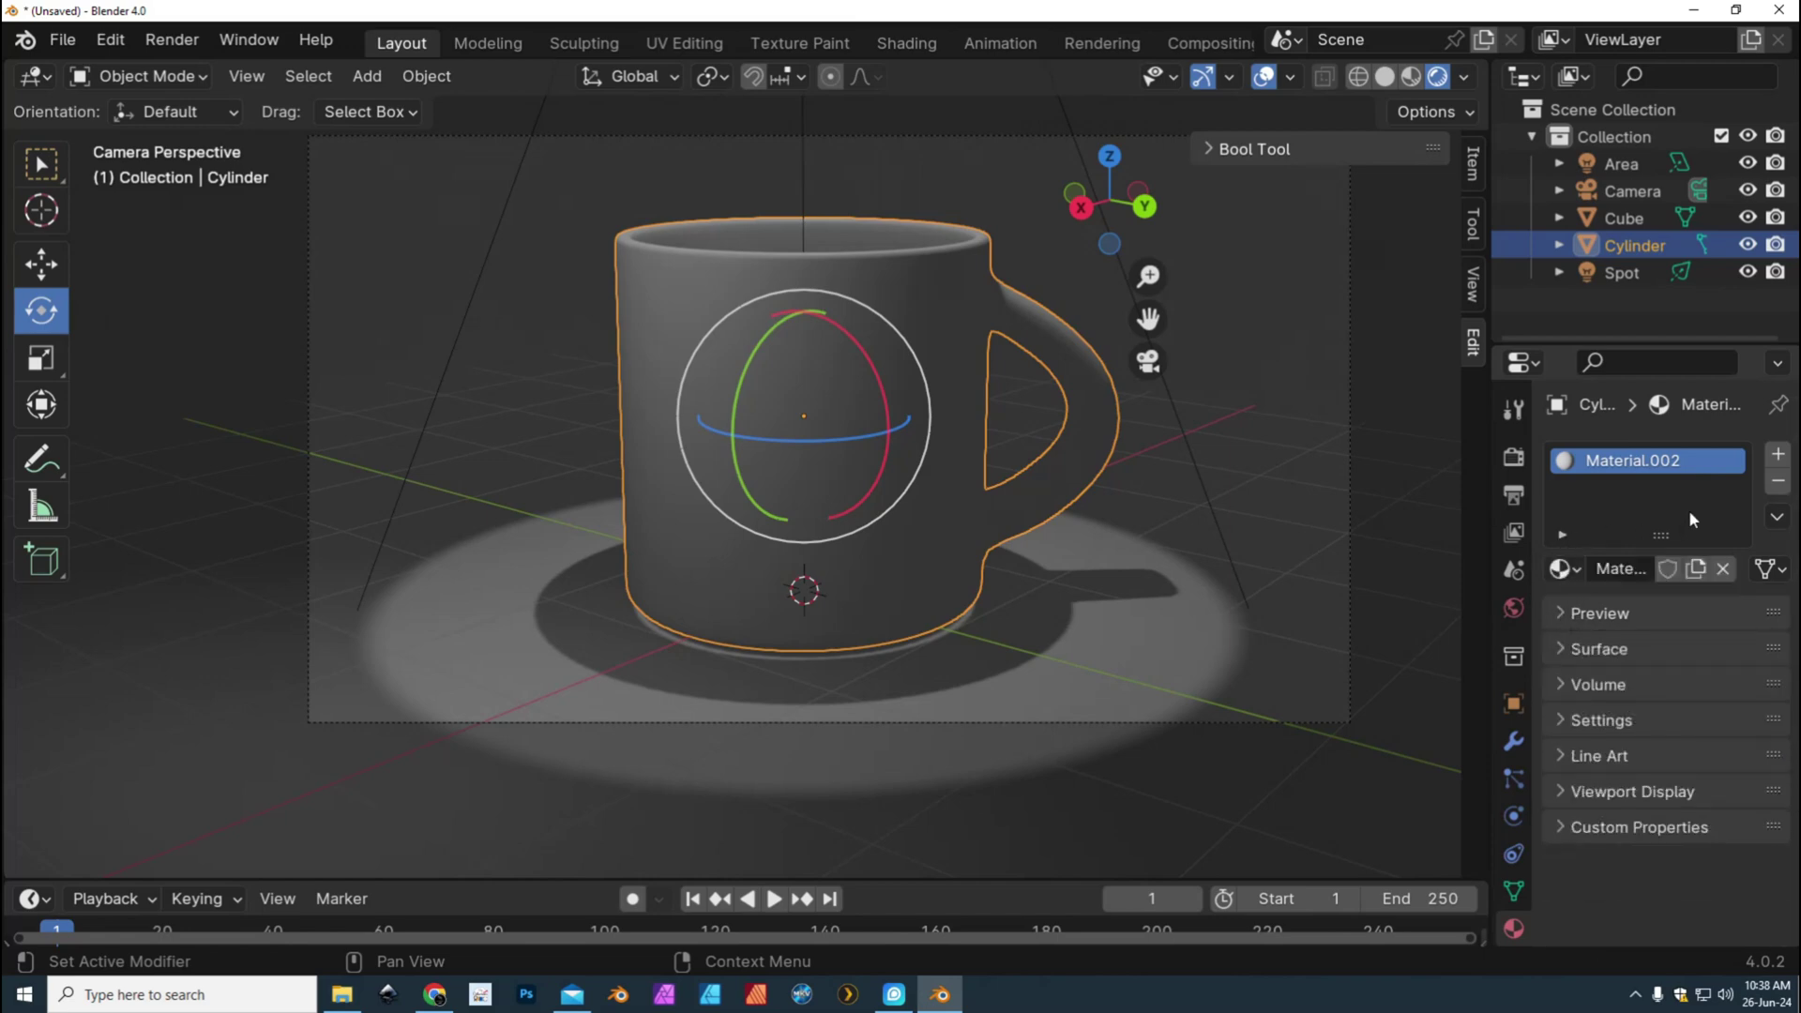
# Give the mug material a saturated blue base color and lower its roughness to about 0.071
pyautogui.click(1561, 651)
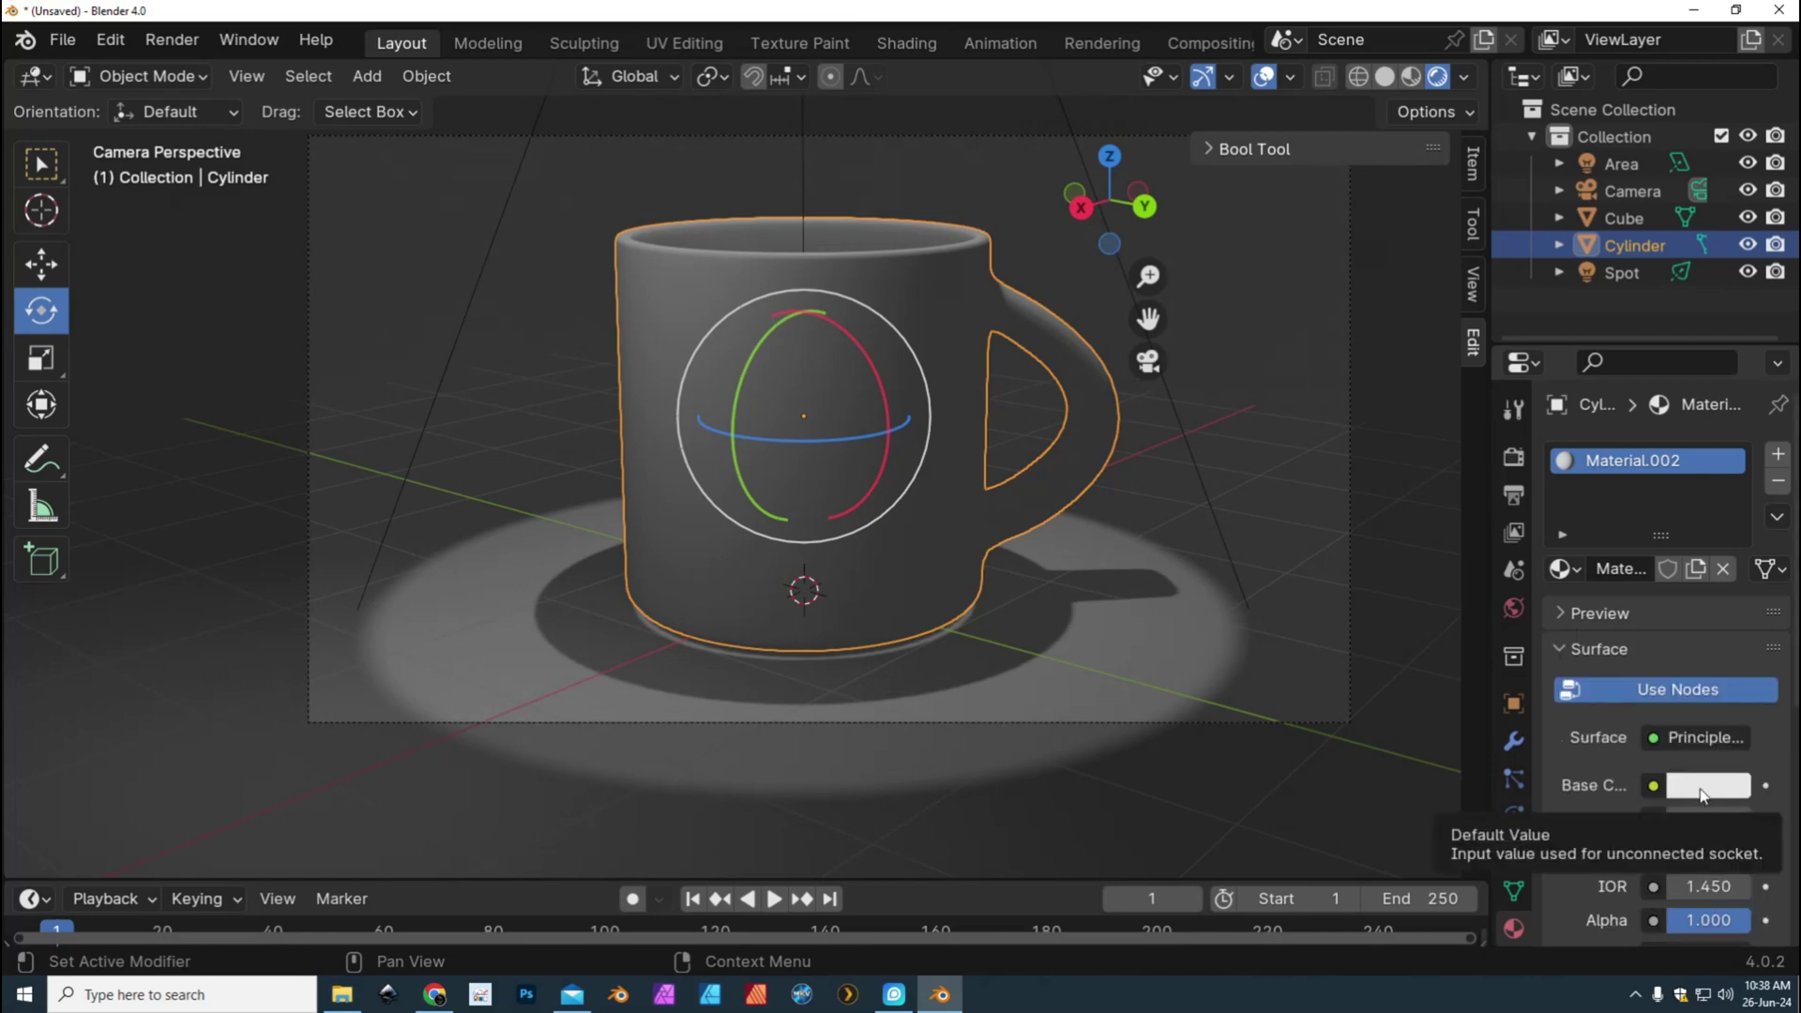
pyautogui.scroll(-2, 1705, 792)
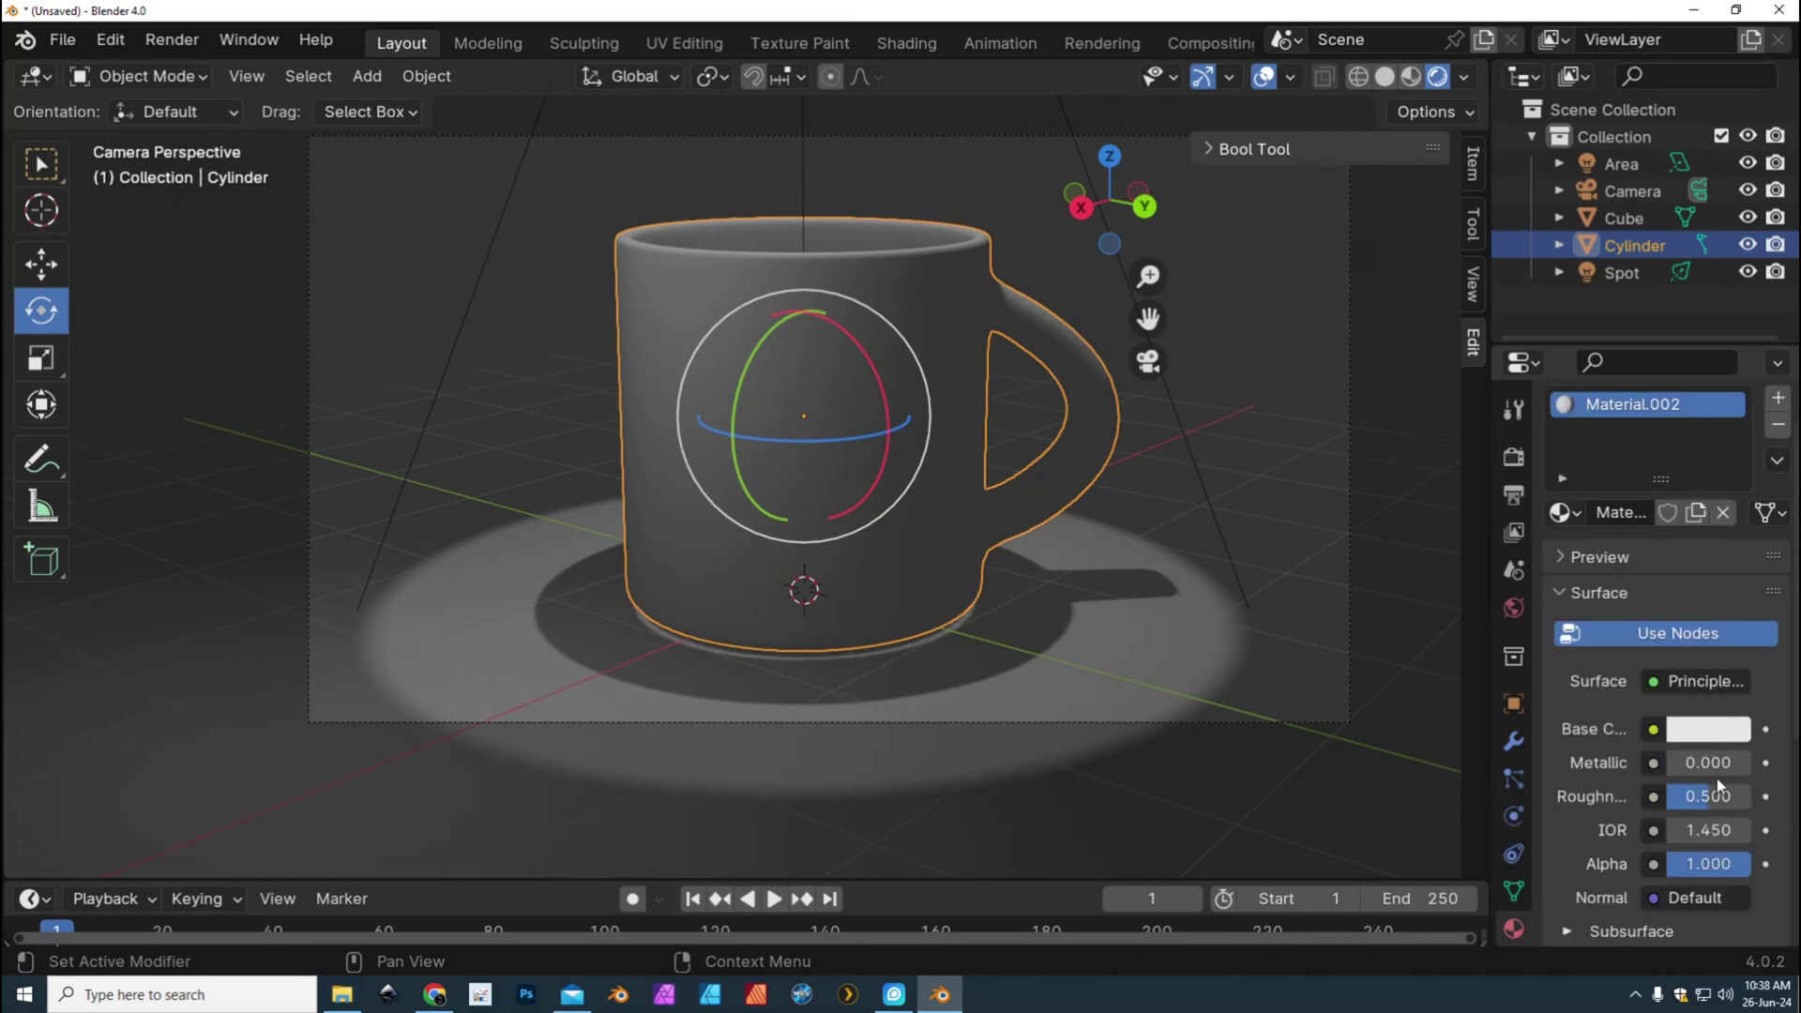
pyautogui.click(1708, 729)
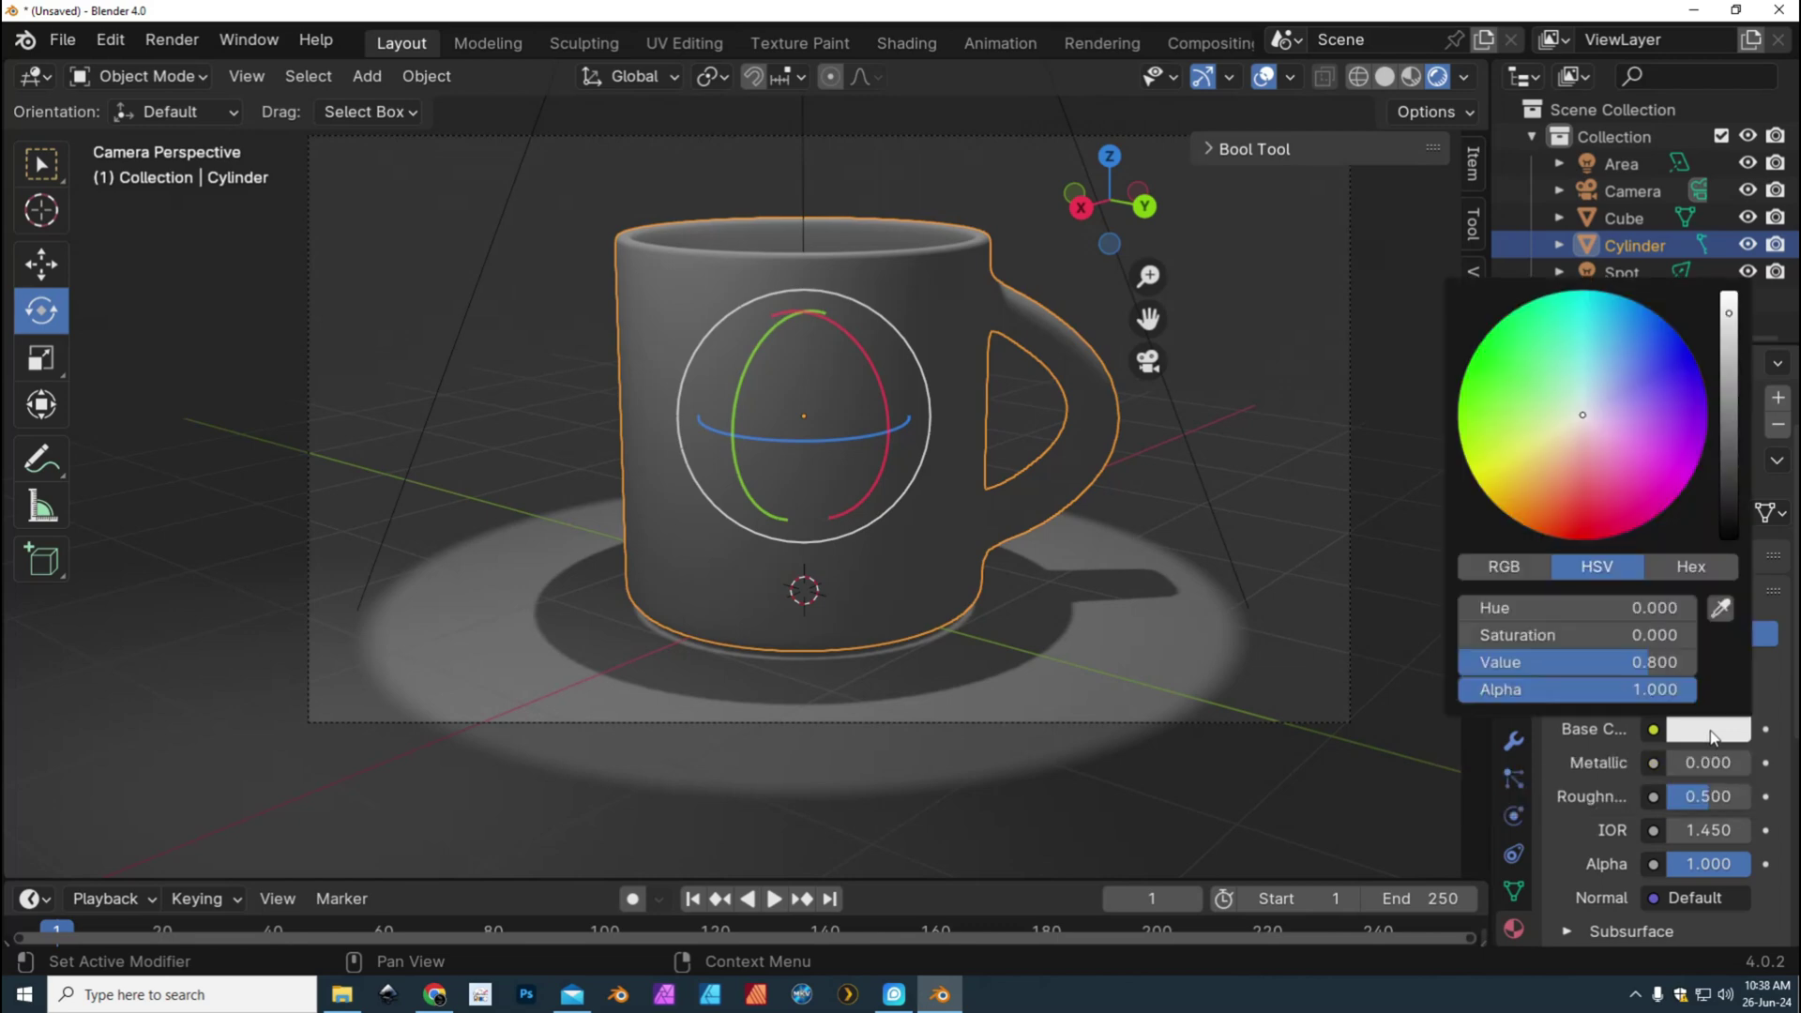
pyautogui.moveTo(1575, 409)
pyautogui.mouseDown()
pyautogui.moveTo(1581, 463)
pyautogui.moveTo(1485, 401)
pyautogui.moveTo(1524, 322)
pyautogui.moveTo(1653, 328)
pyautogui.mouseUp()
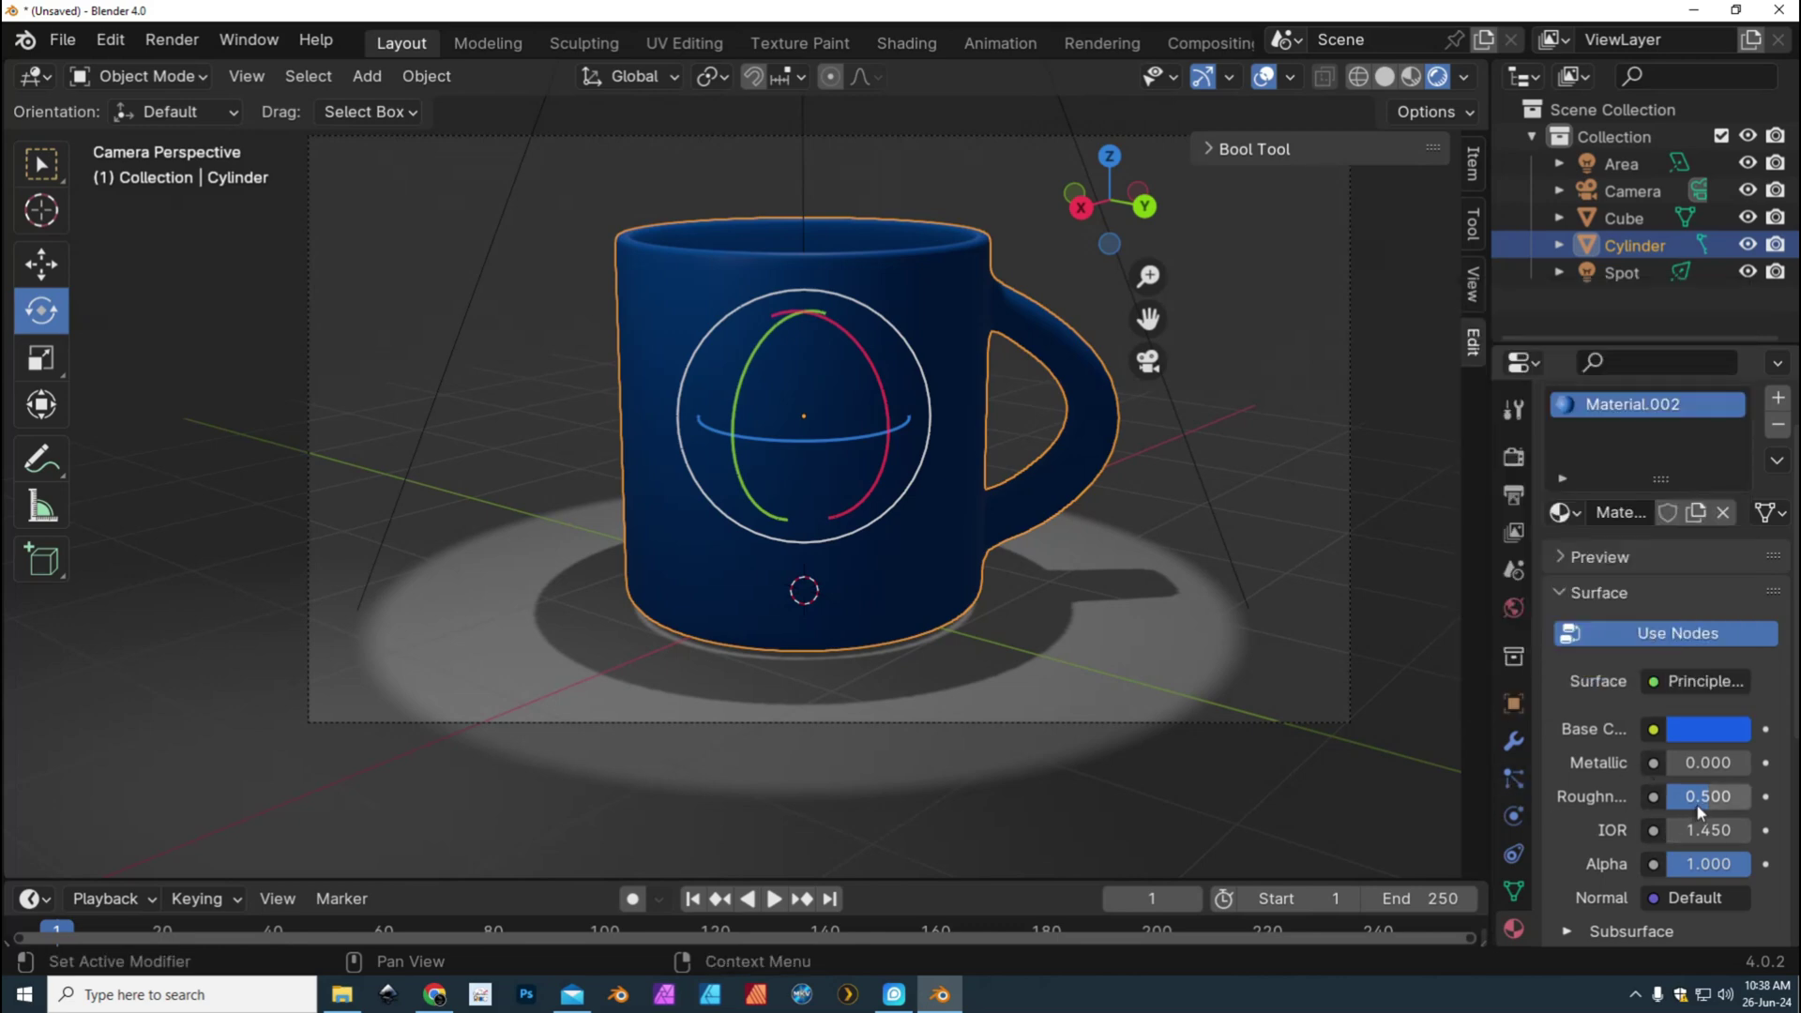
pyautogui.moveTo(1705, 800); pyautogui.dragTo(1668, 769)
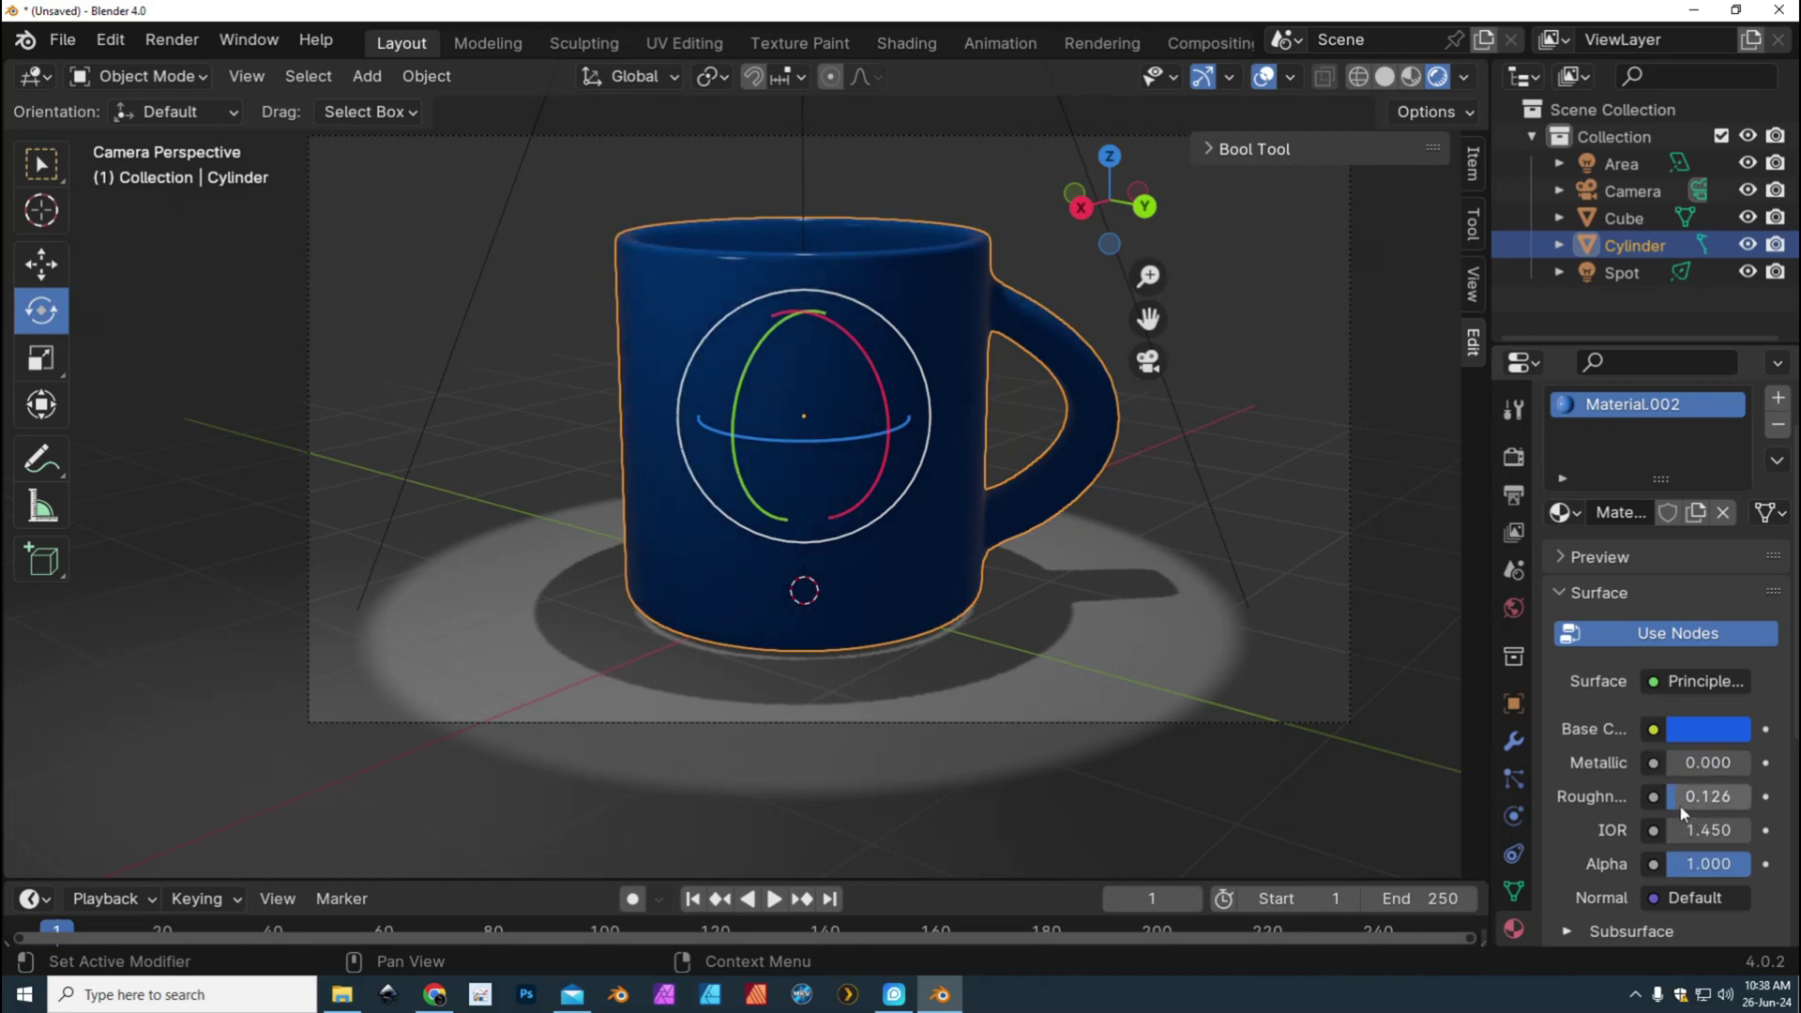
pyautogui.moveTo(1673, 797); pyautogui.dragTo(1674, 803)
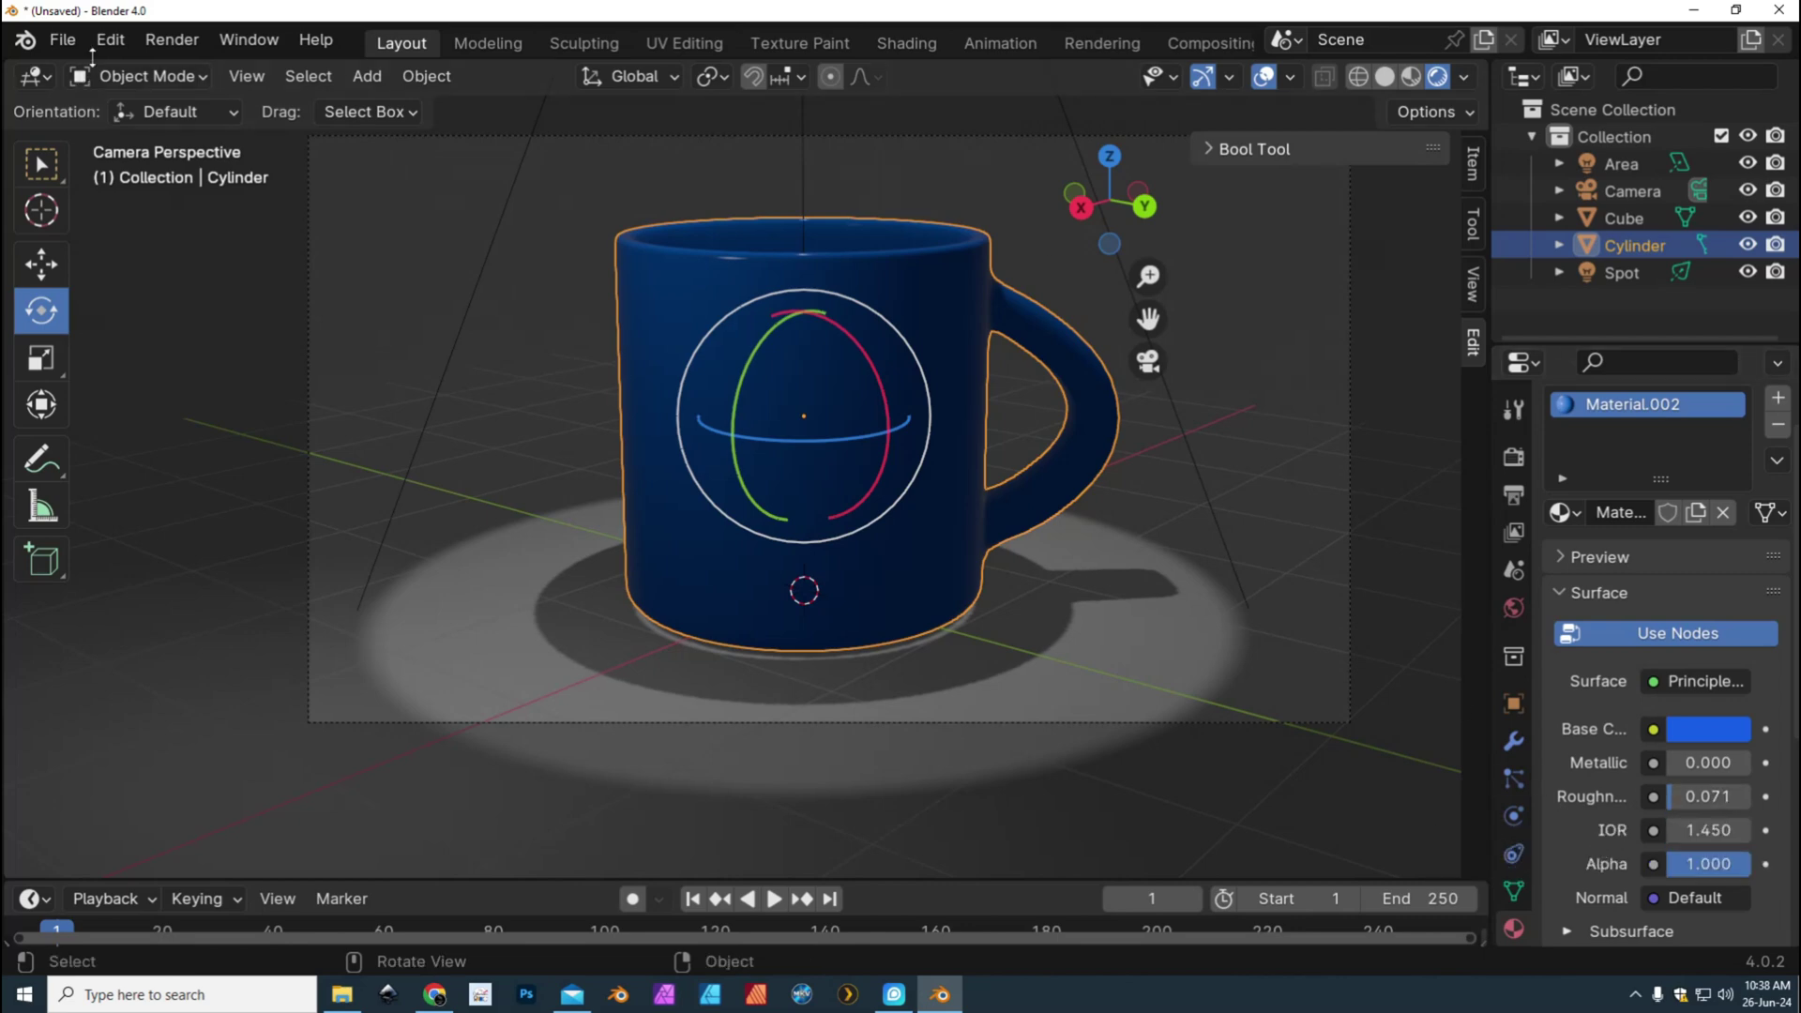
# Switch the scene's render engine to Cycles
pyautogui.click(169, 41)
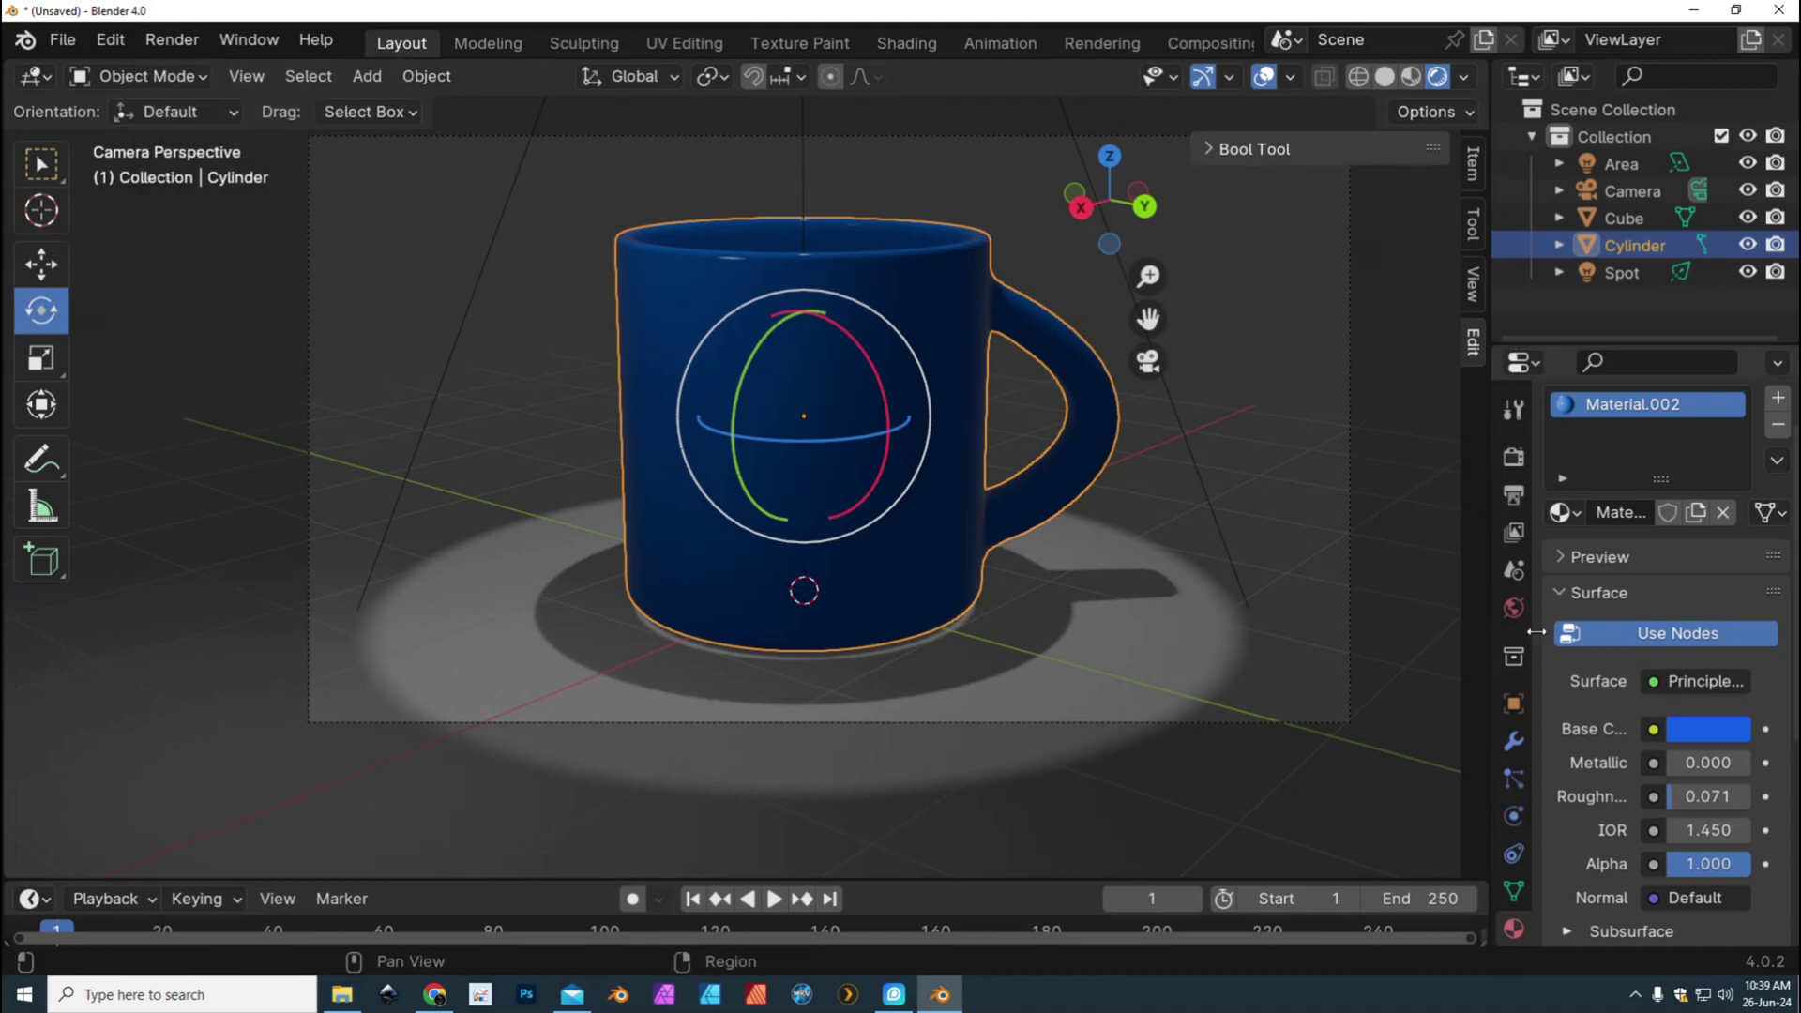
pyautogui.click(1514, 458)
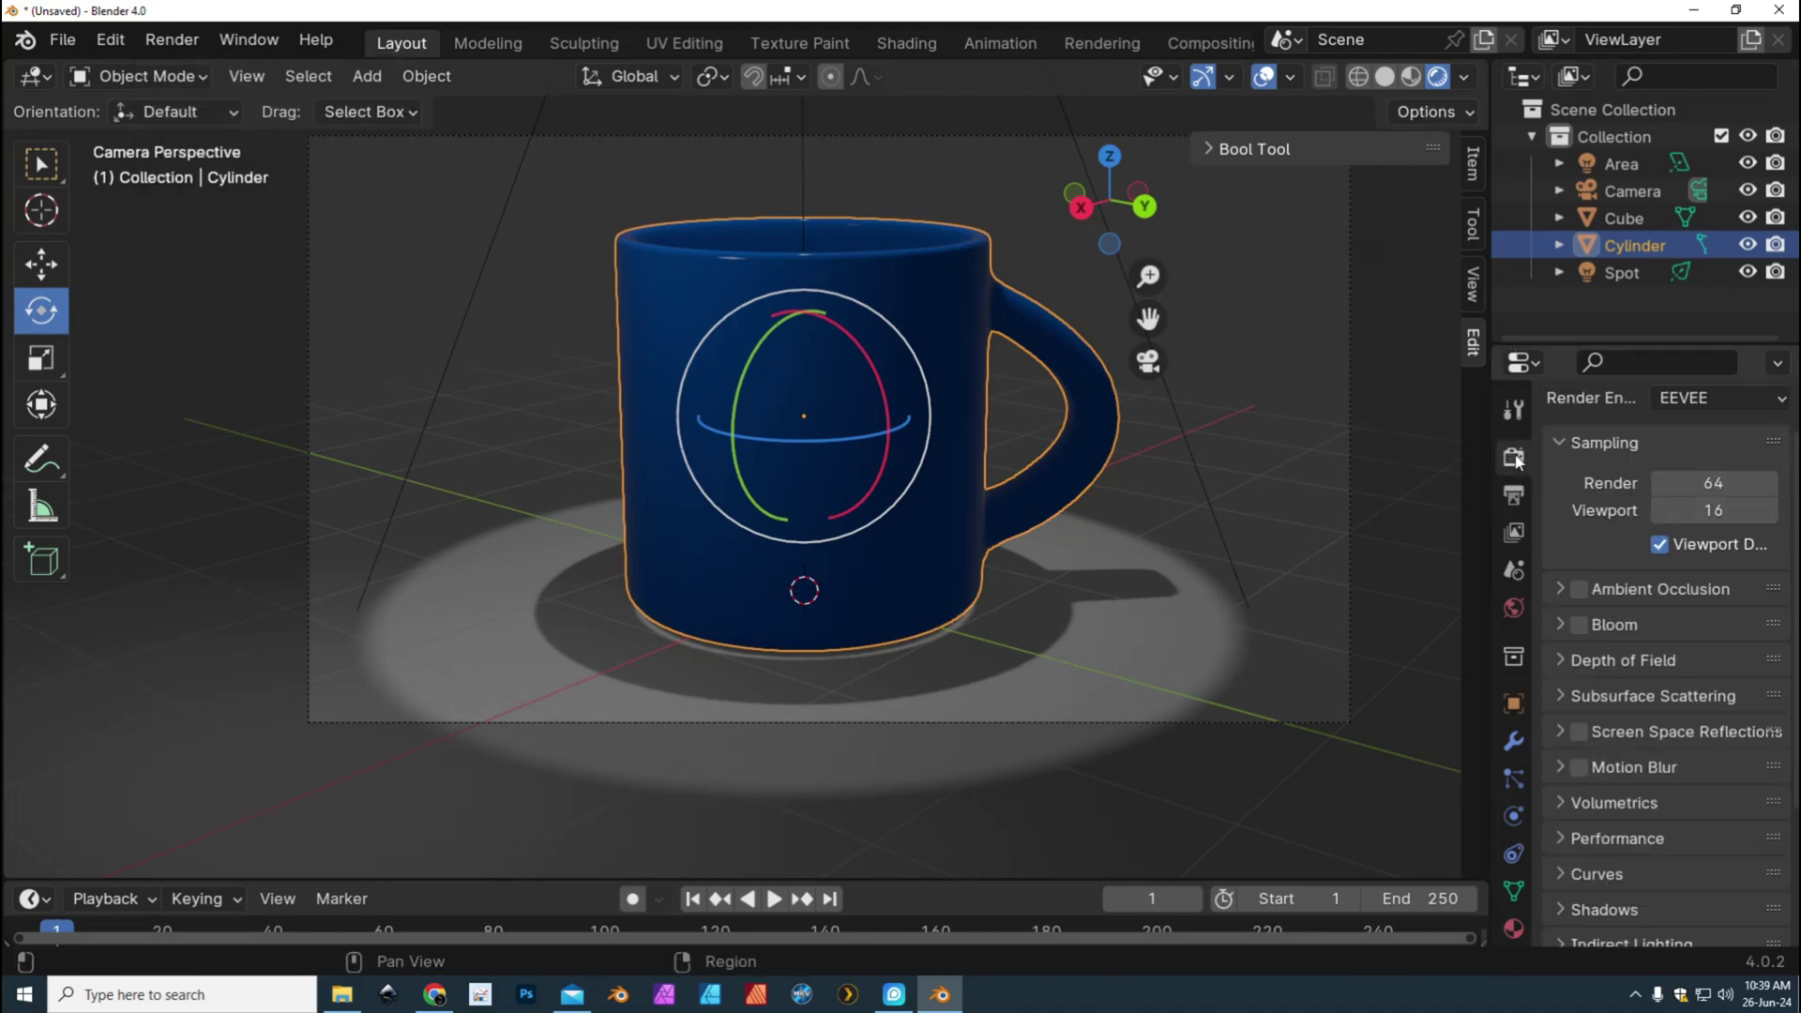
pyautogui.click(1679, 397)
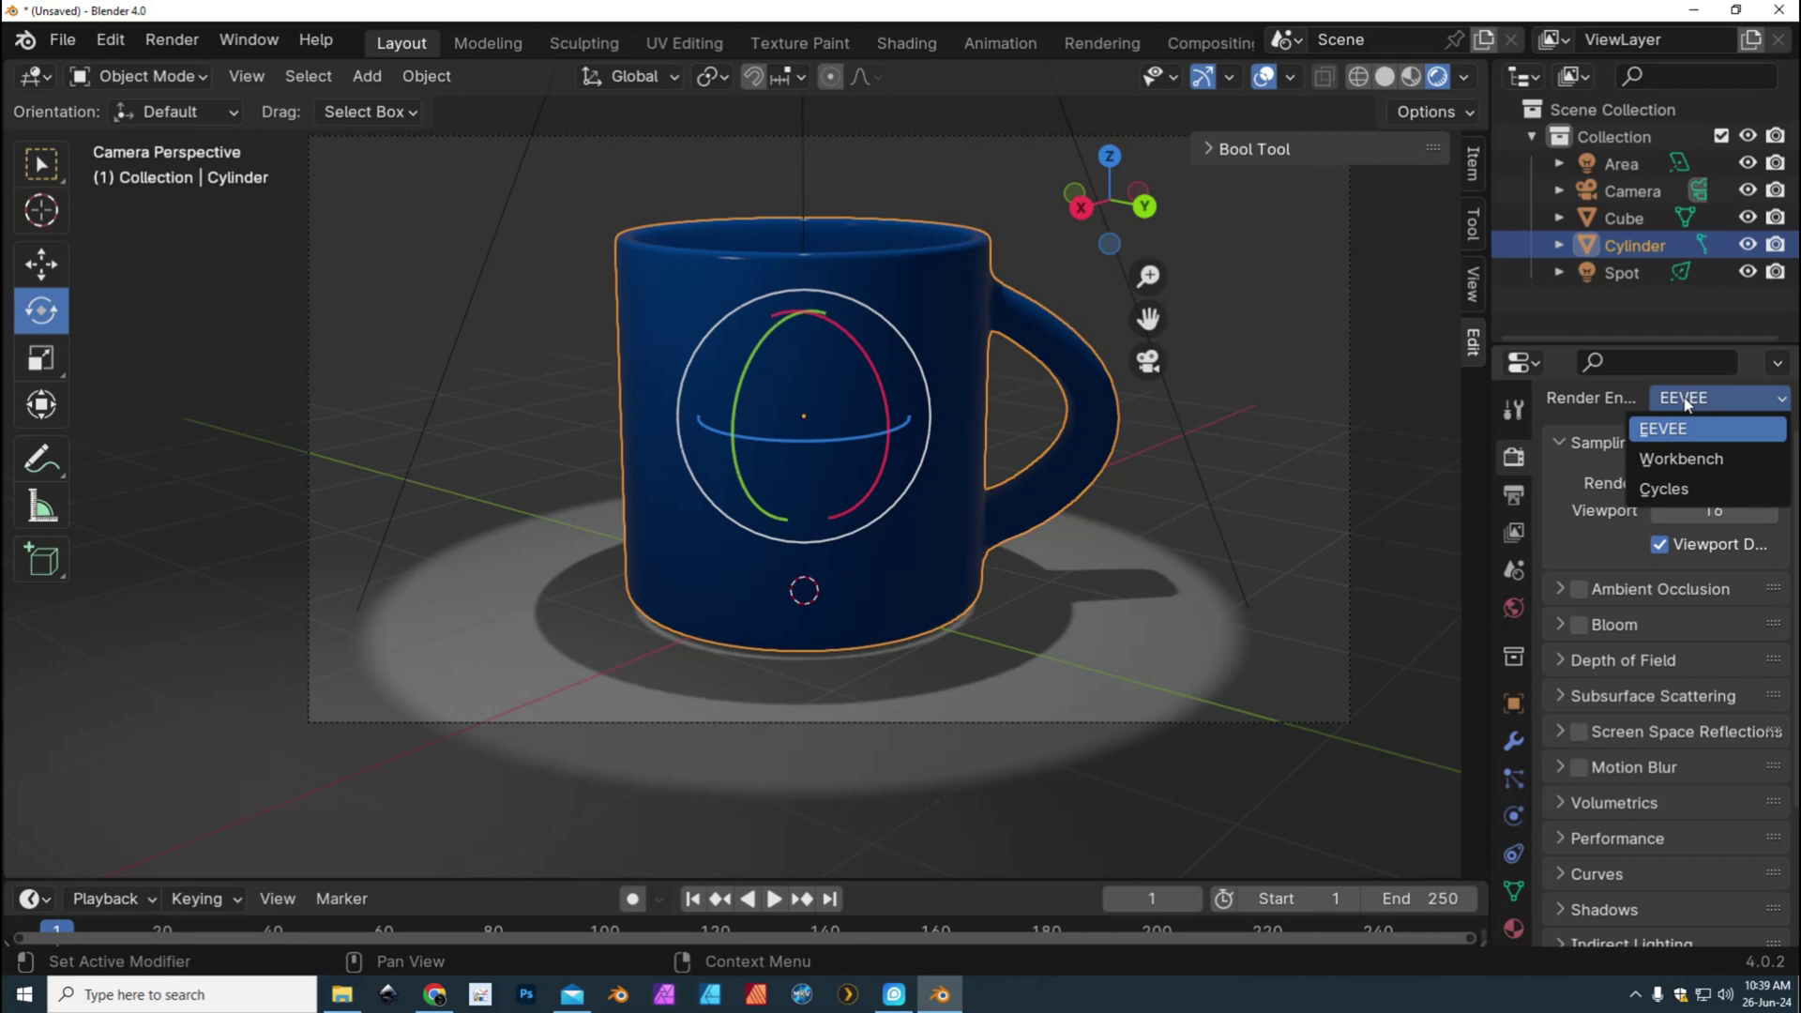
pyautogui.click(1694, 487)
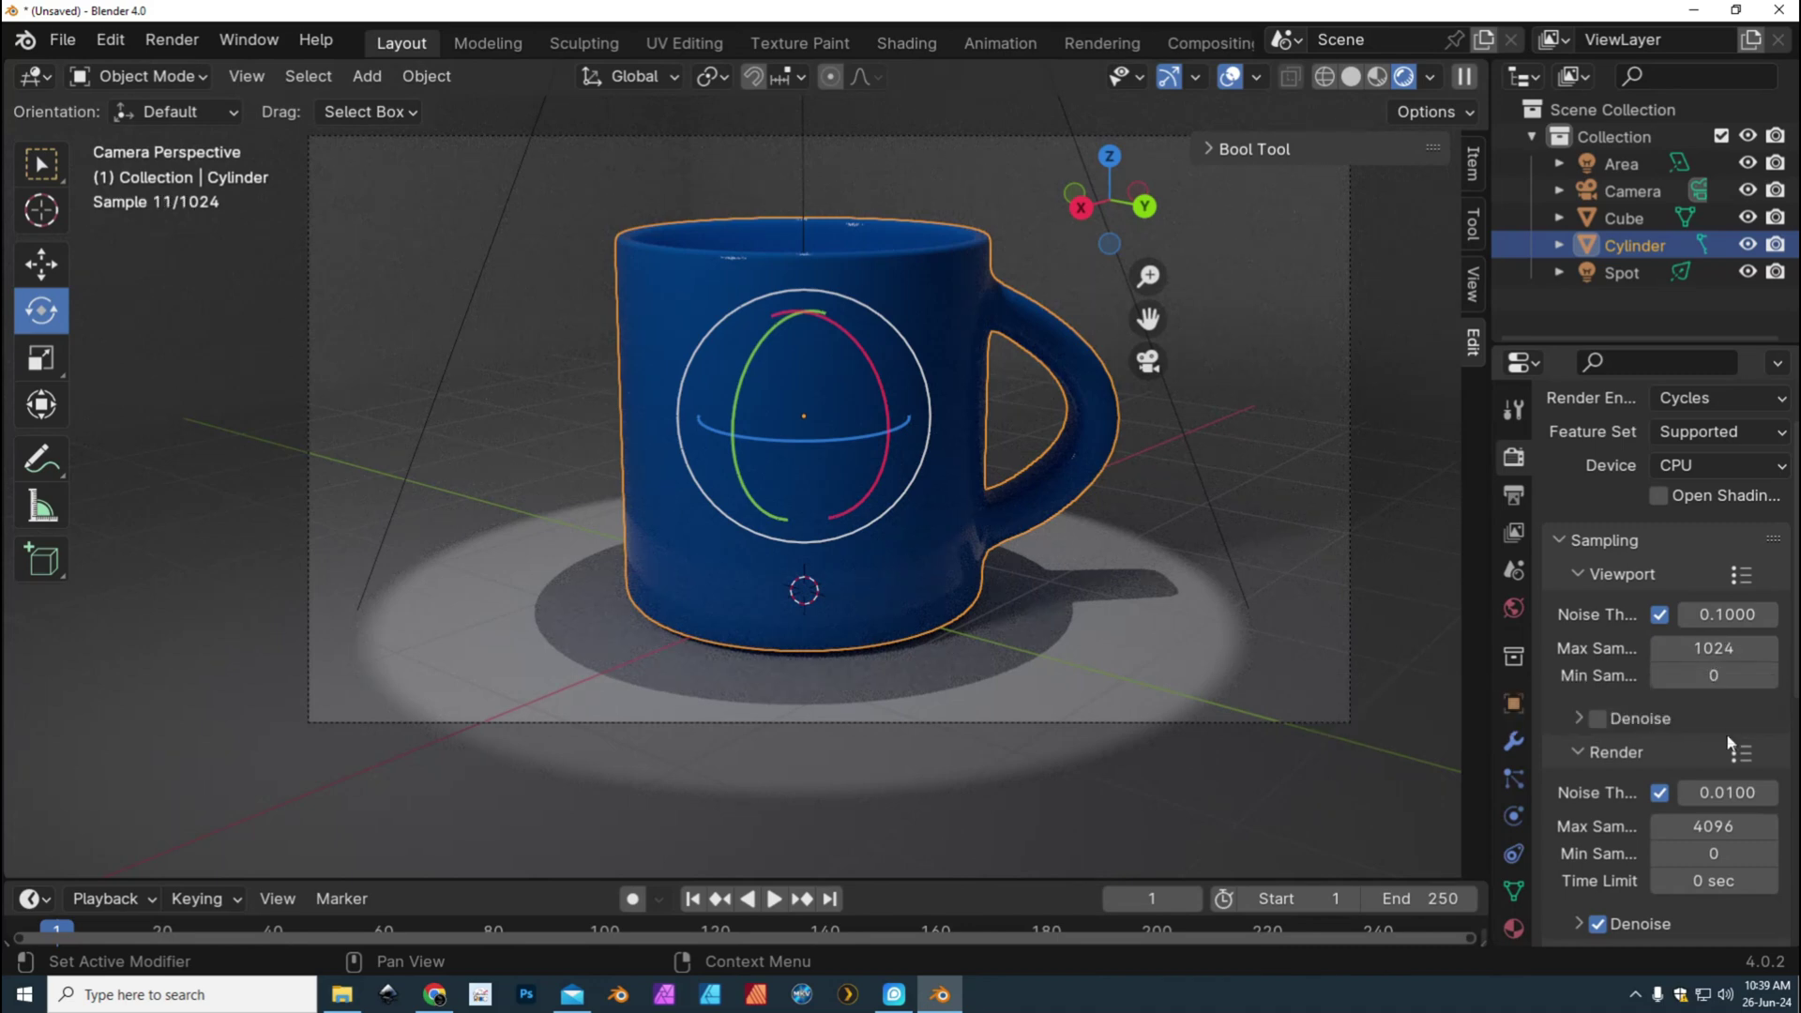
# Render a test image of the mug with Cycles and close the render result
pyautogui.click(181, 41)
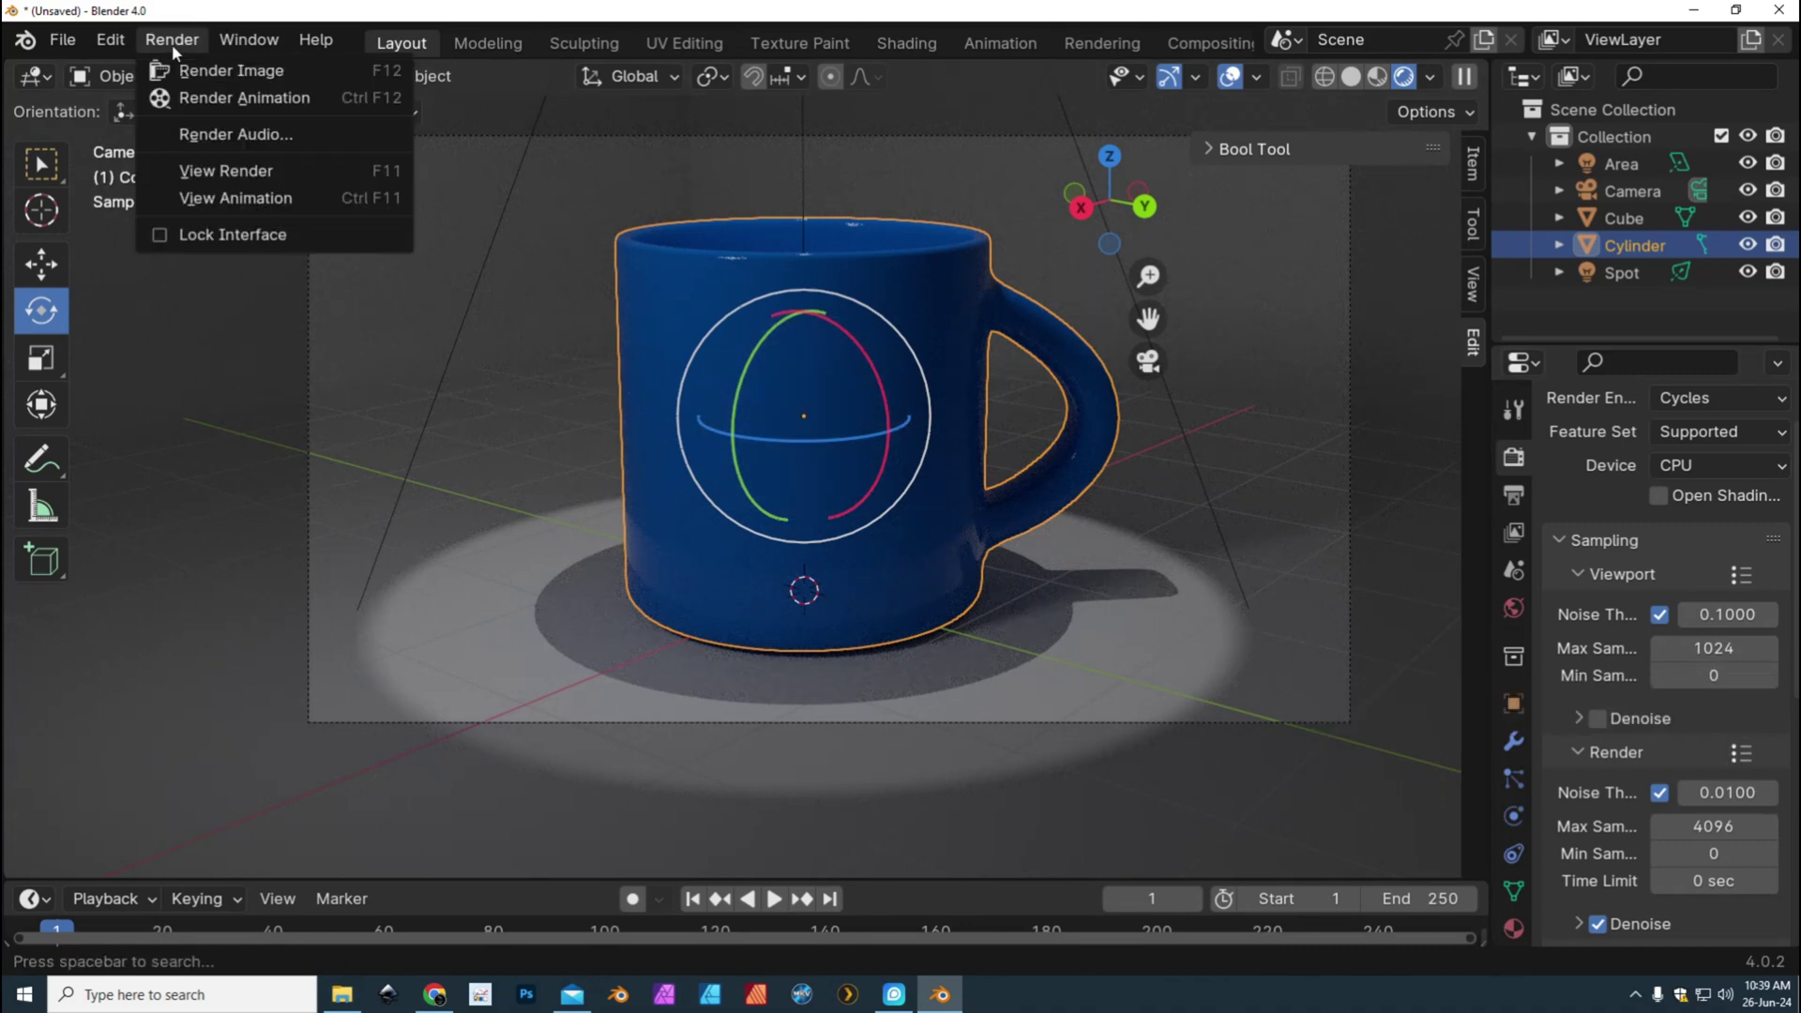
pyautogui.click(199, 73)
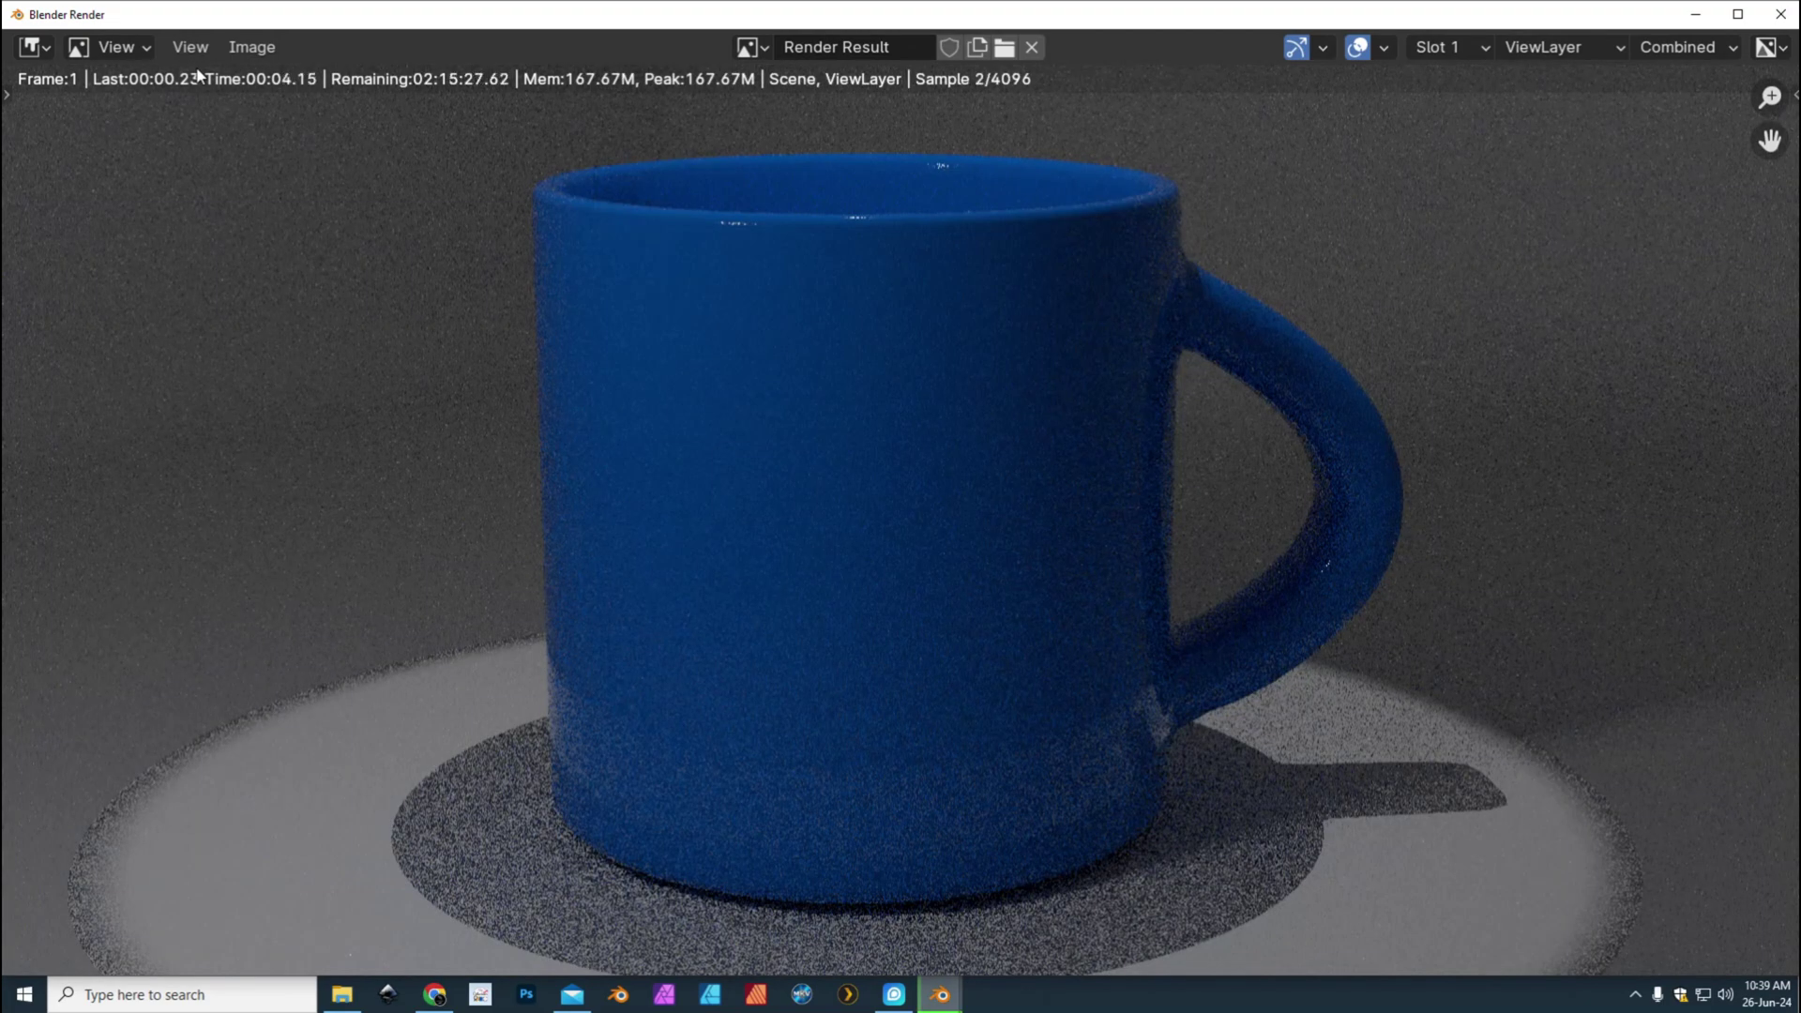
pyautogui.click(1780, 23)
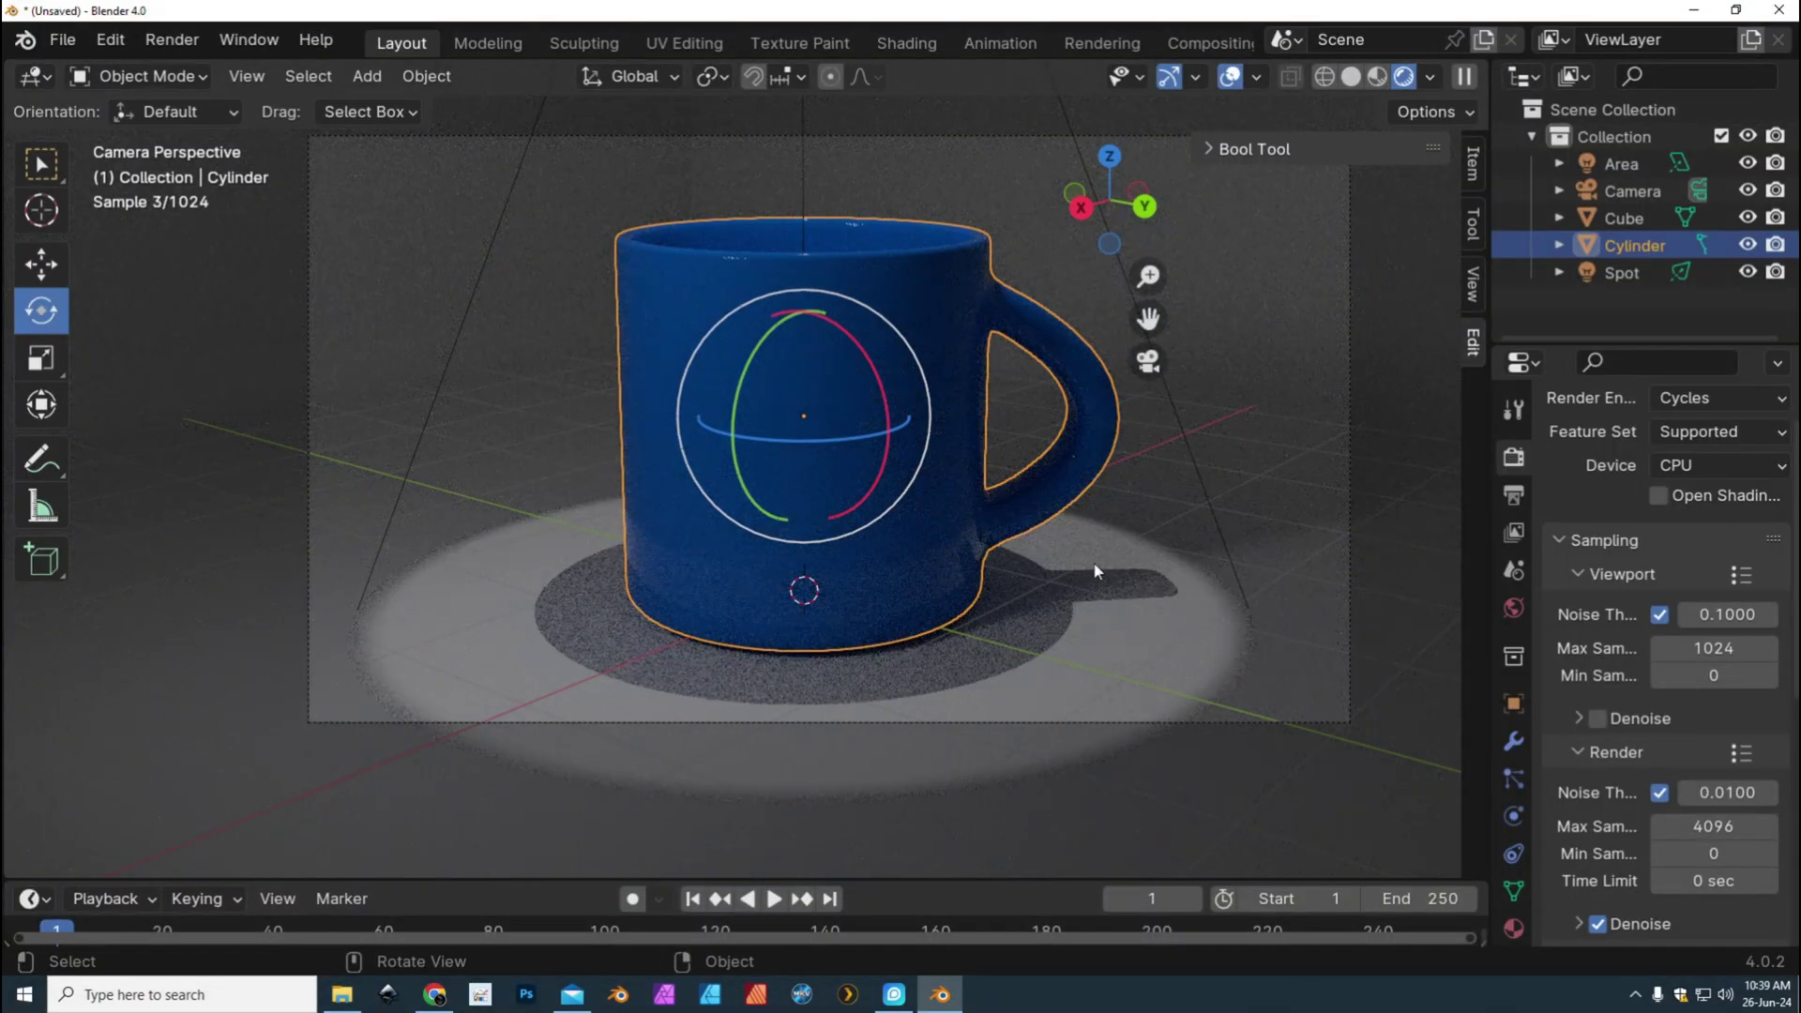
# Leave the camera view and add a point light to the scene at the 3D cursor
pyautogui.scroll(-5, 1088, 566)
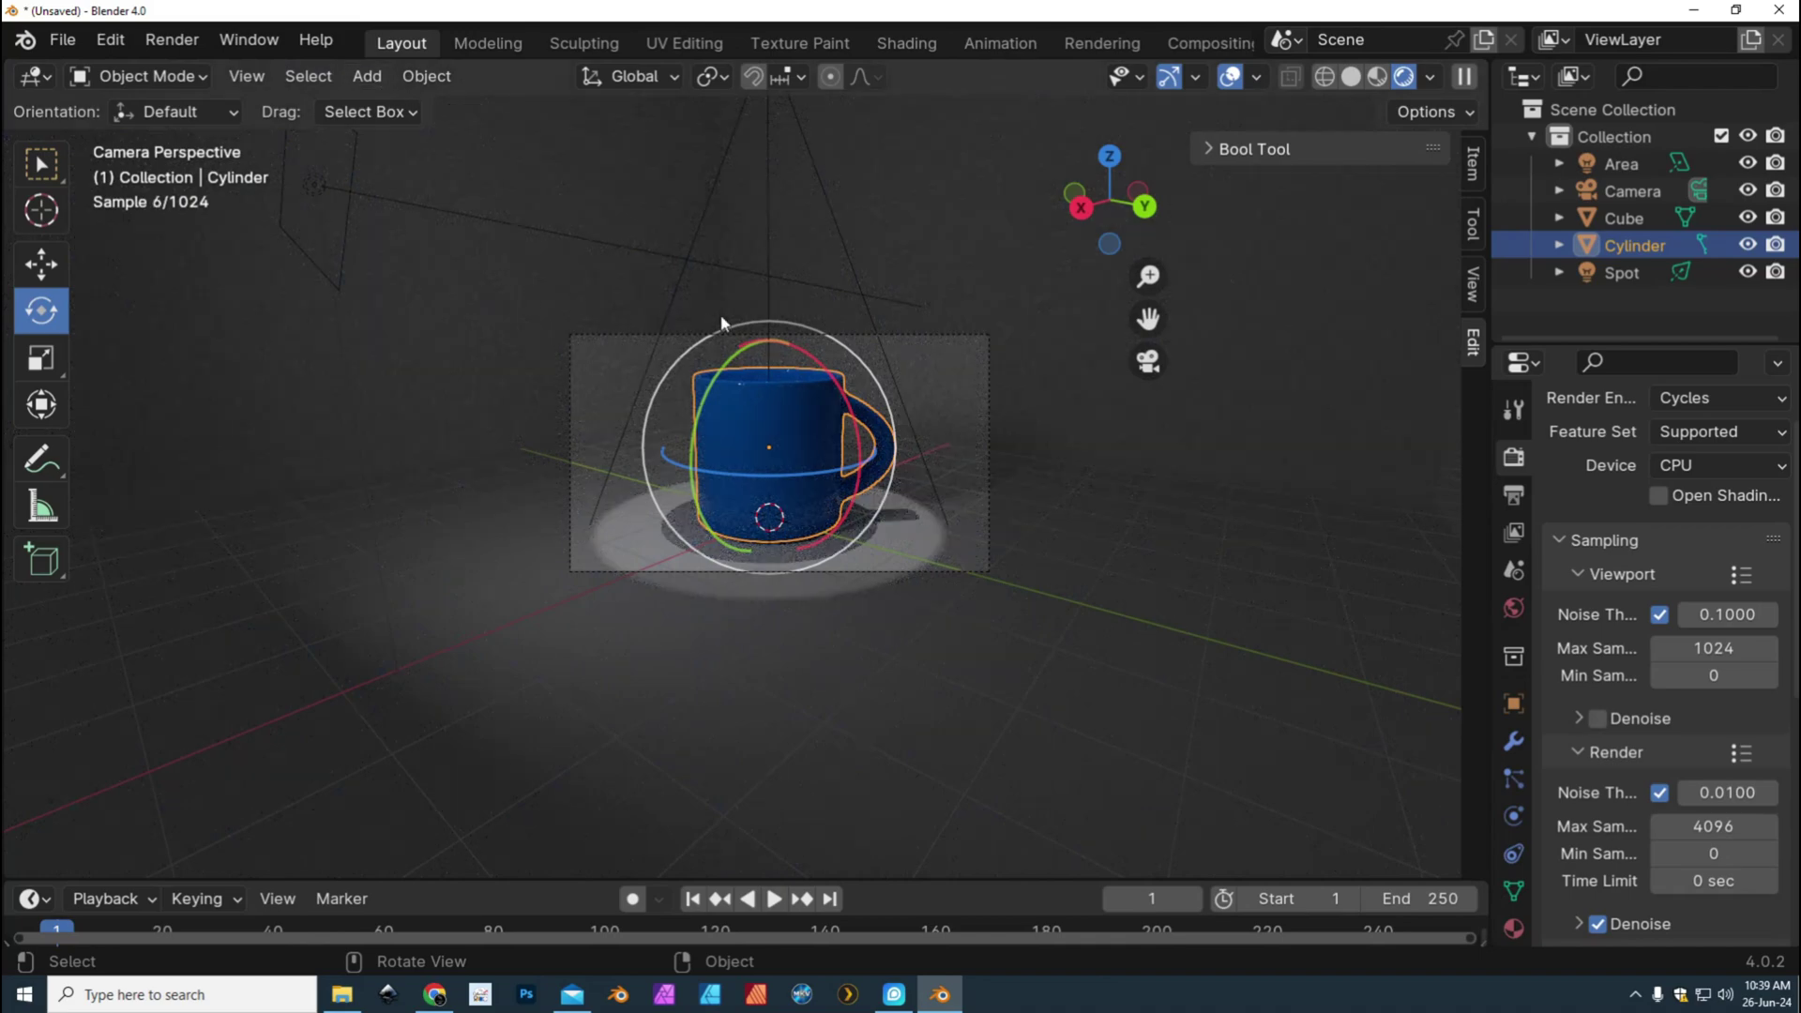
pyautogui.press('KP_0')
pyautogui.press('KP_0')
pyautogui.press('KP_0')
pyautogui.press('KP_0')
pyautogui.press('KP_0')
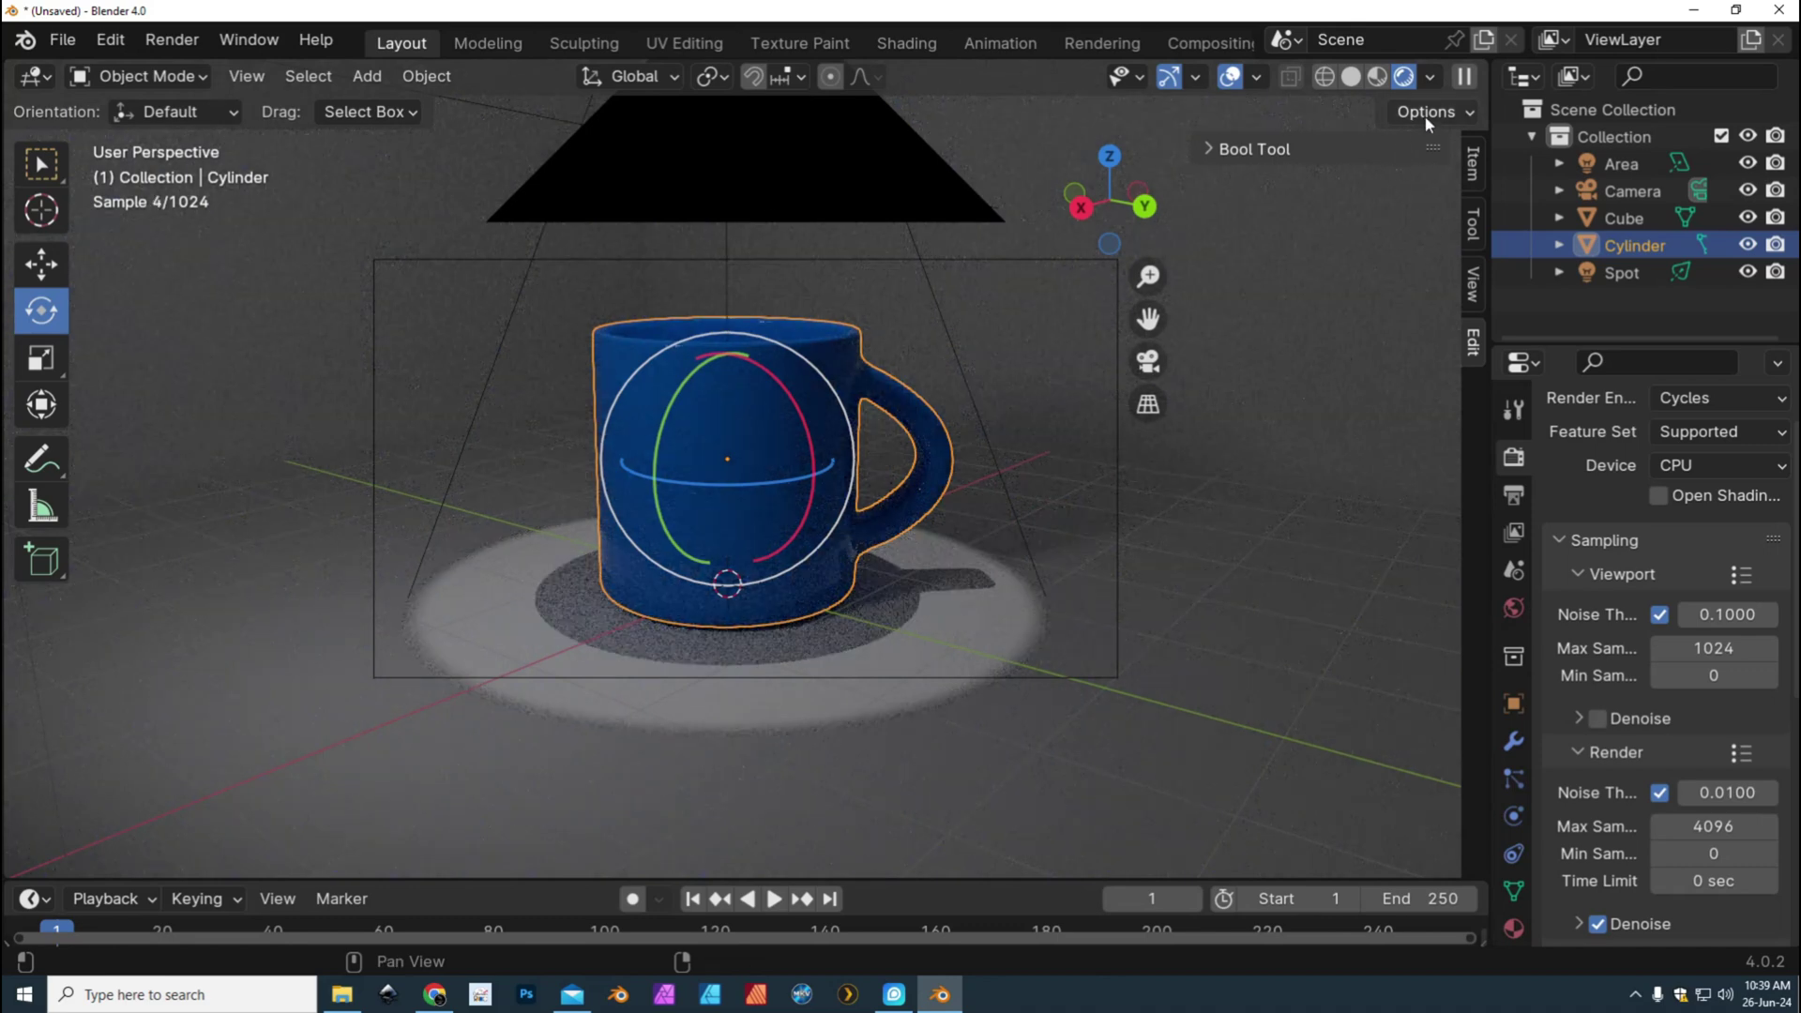
pyautogui.click(366, 76)
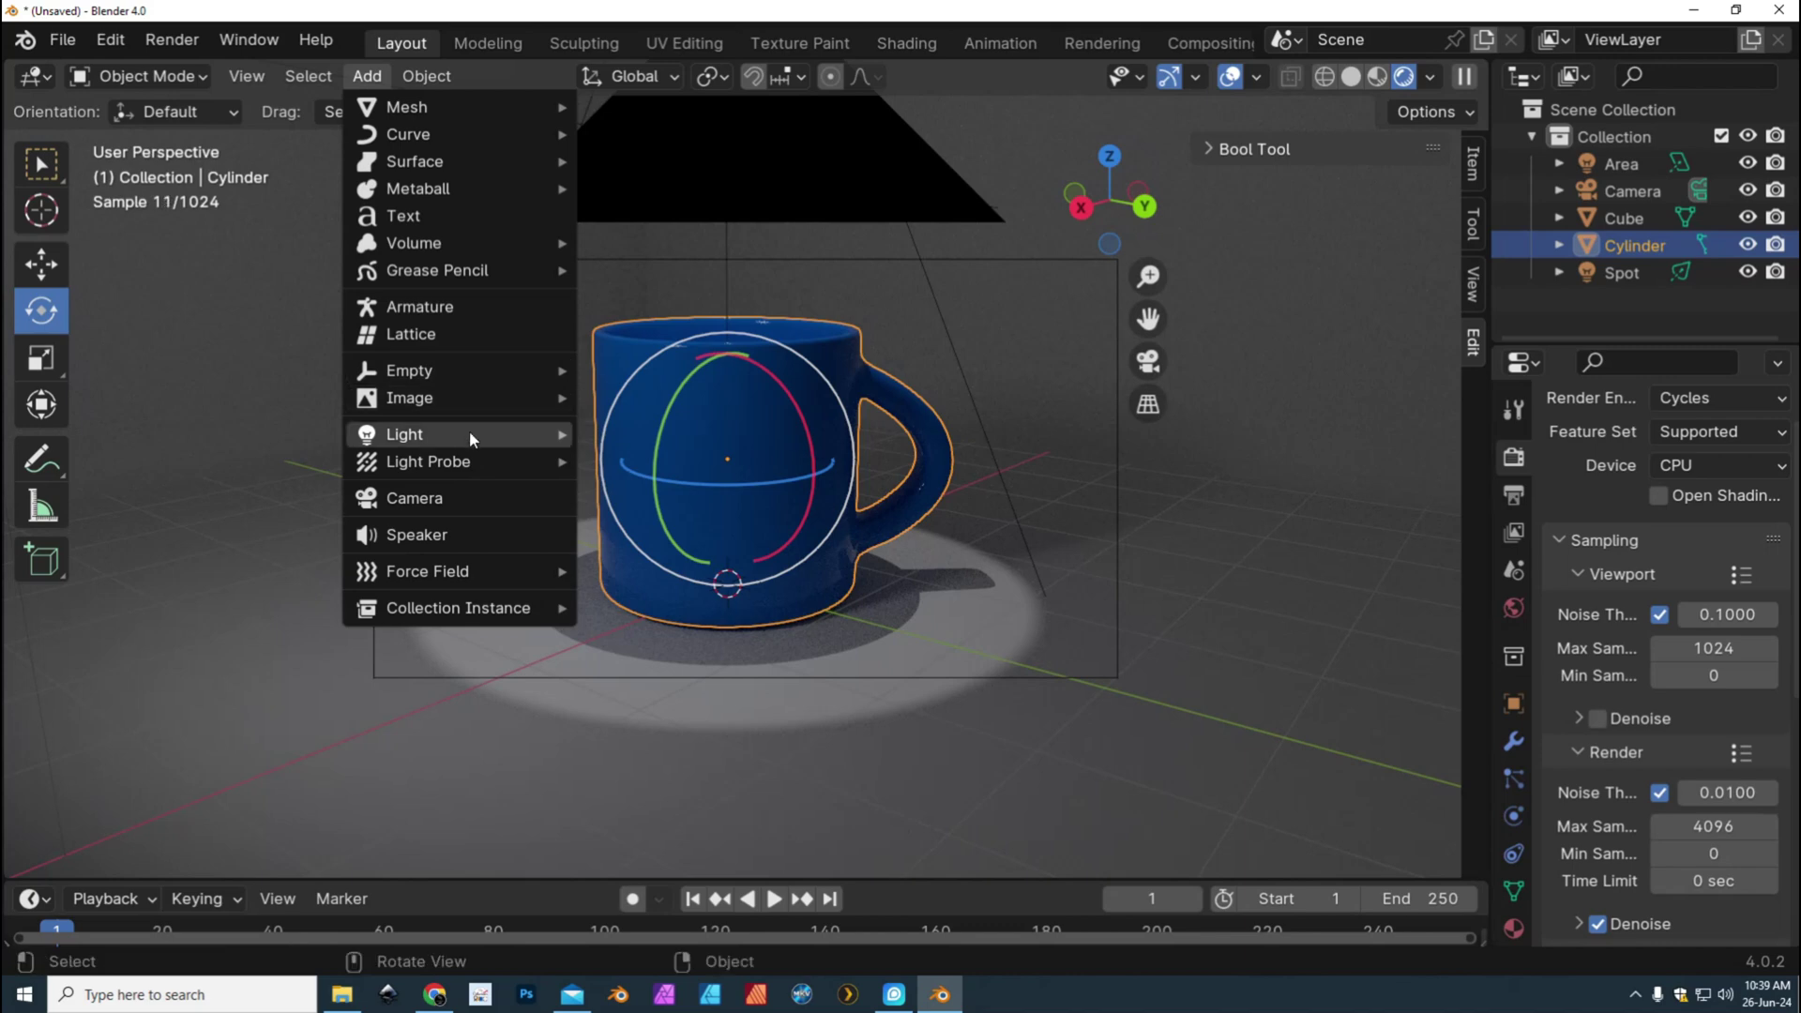
pyautogui.moveTo(468, 433)
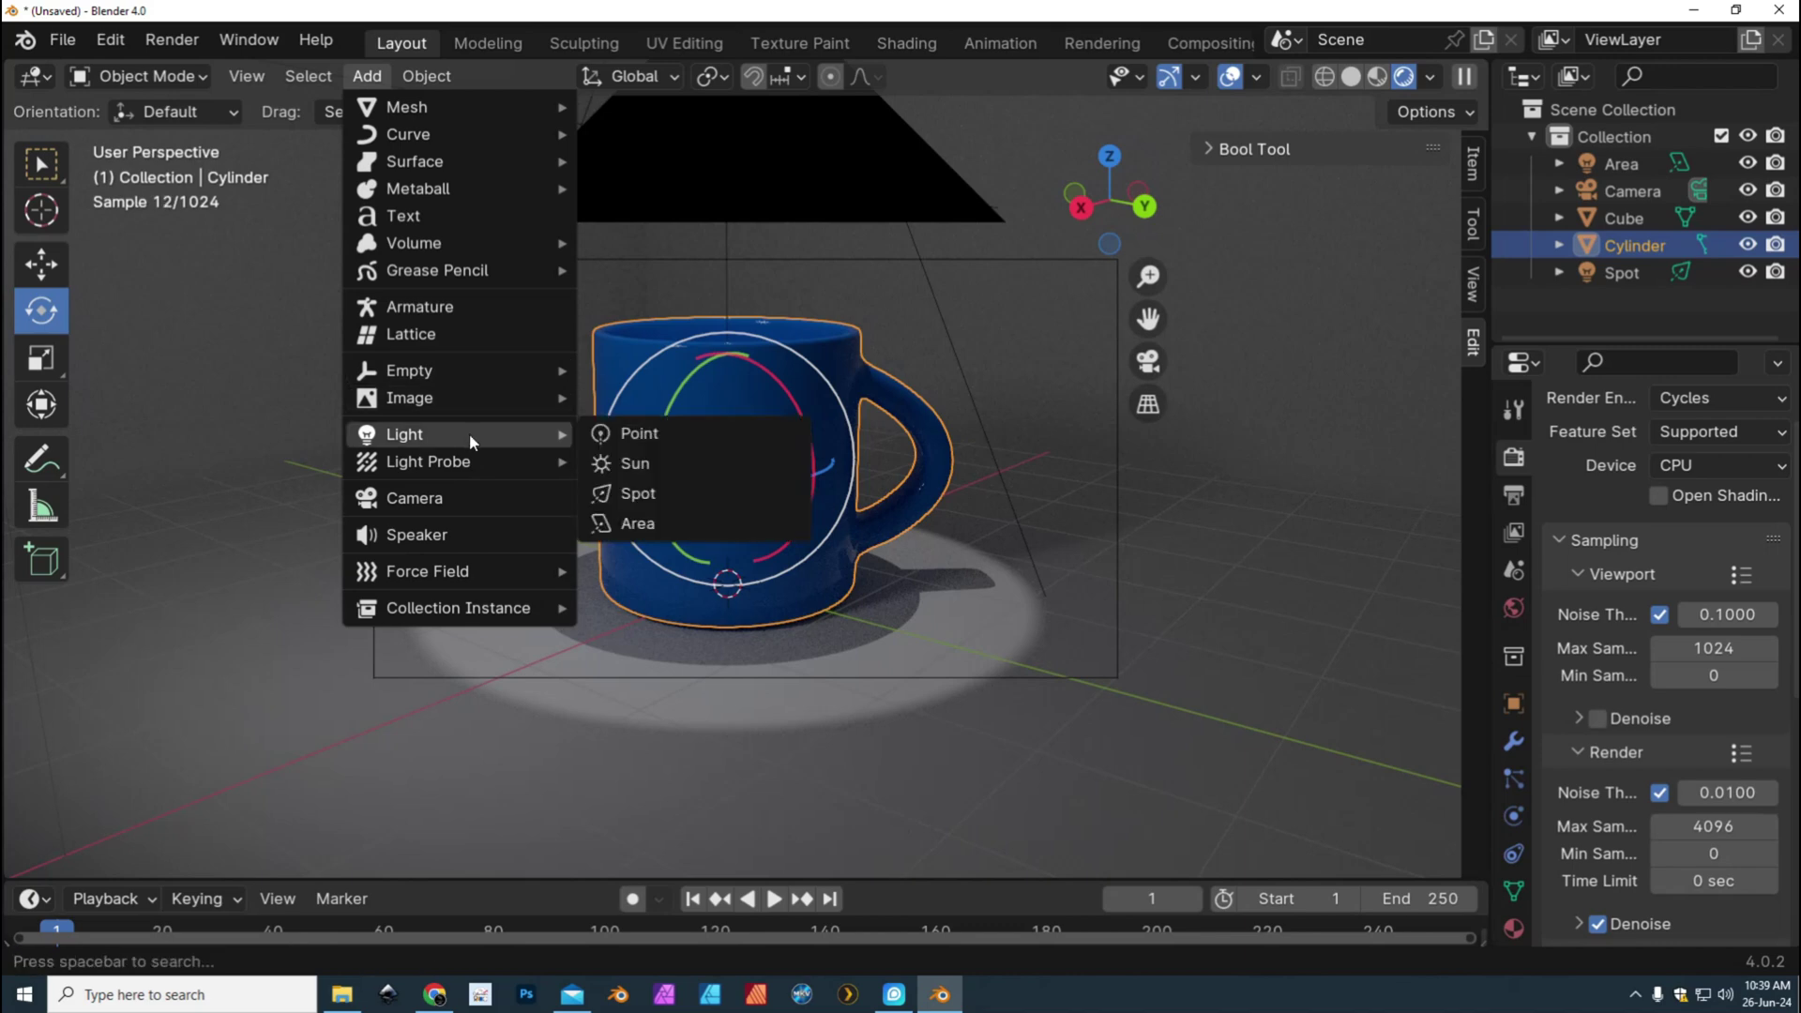
pyautogui.click(695, 438)
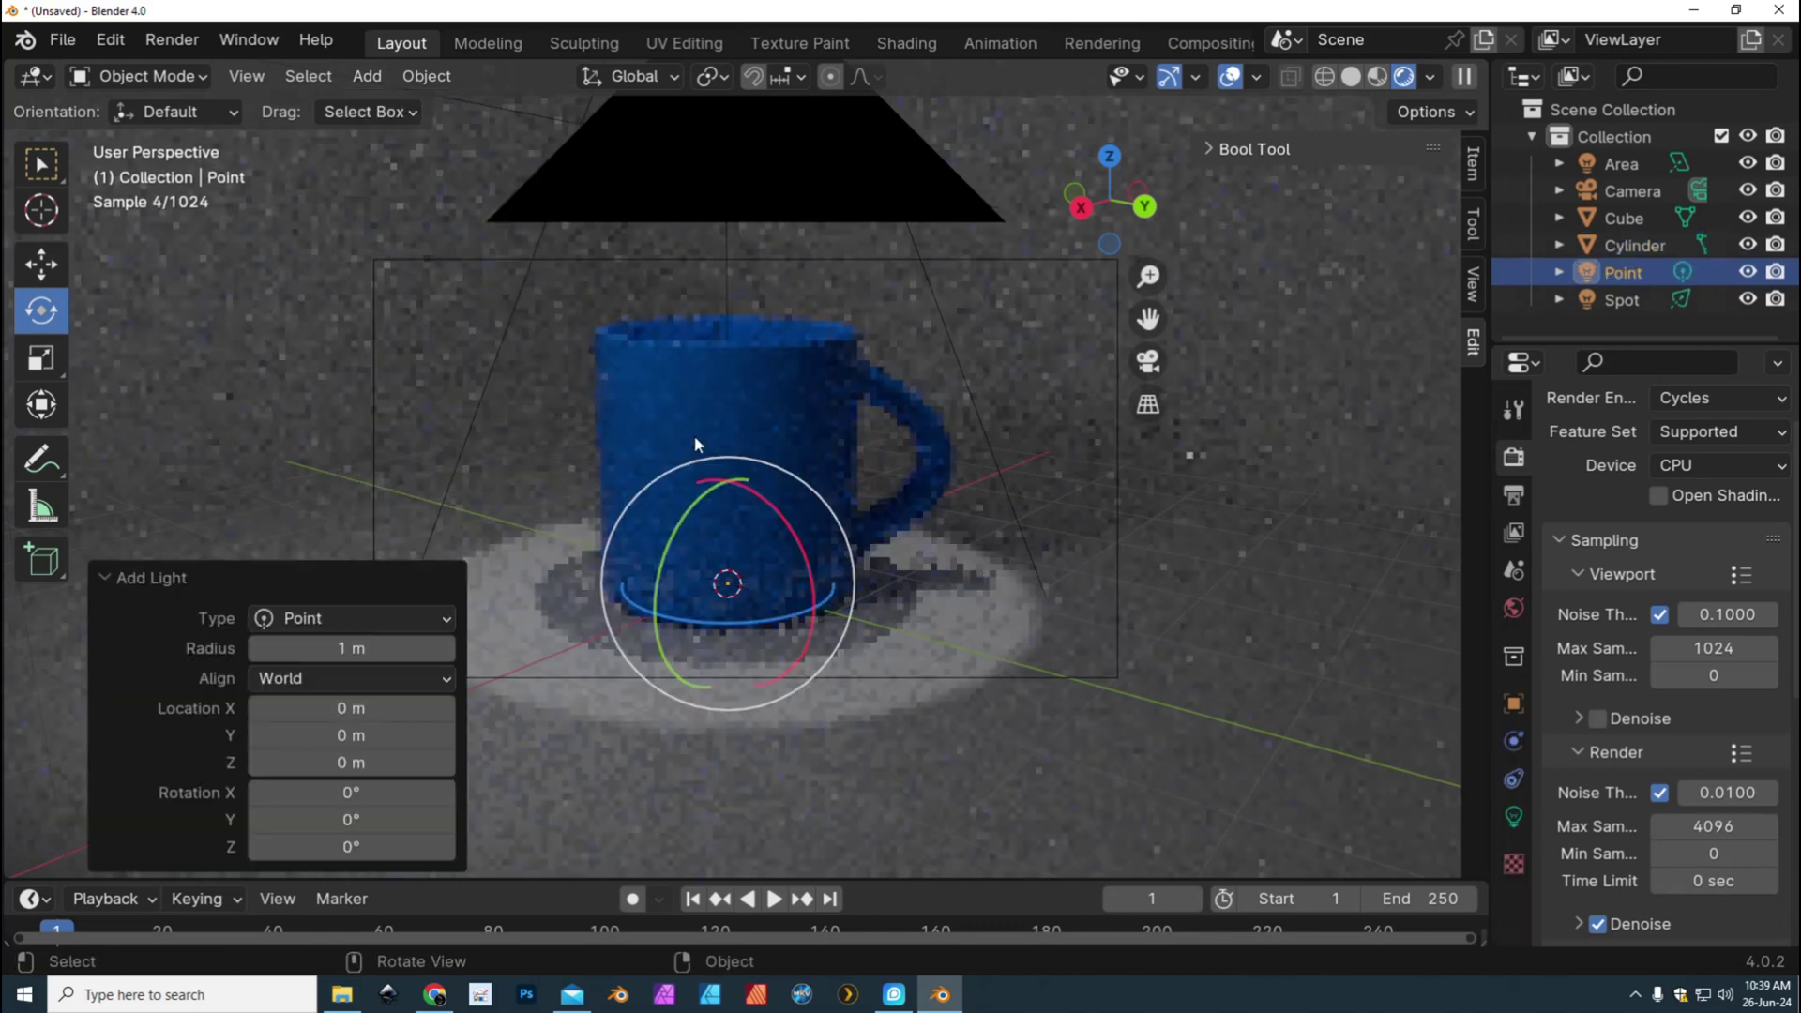
# Raise the point light, moving it about 2.48 m along Y and 2.87 m along X, with further lifts of about 0.77 m and 0.27 m
pyautogui.click(40, 263)
pyautogui.moveTo(728, 473); pyautogui.dragTo(750, 281)
pyautogui.moveTo(834, 460); pyautogui.dragTo(1139, 567)
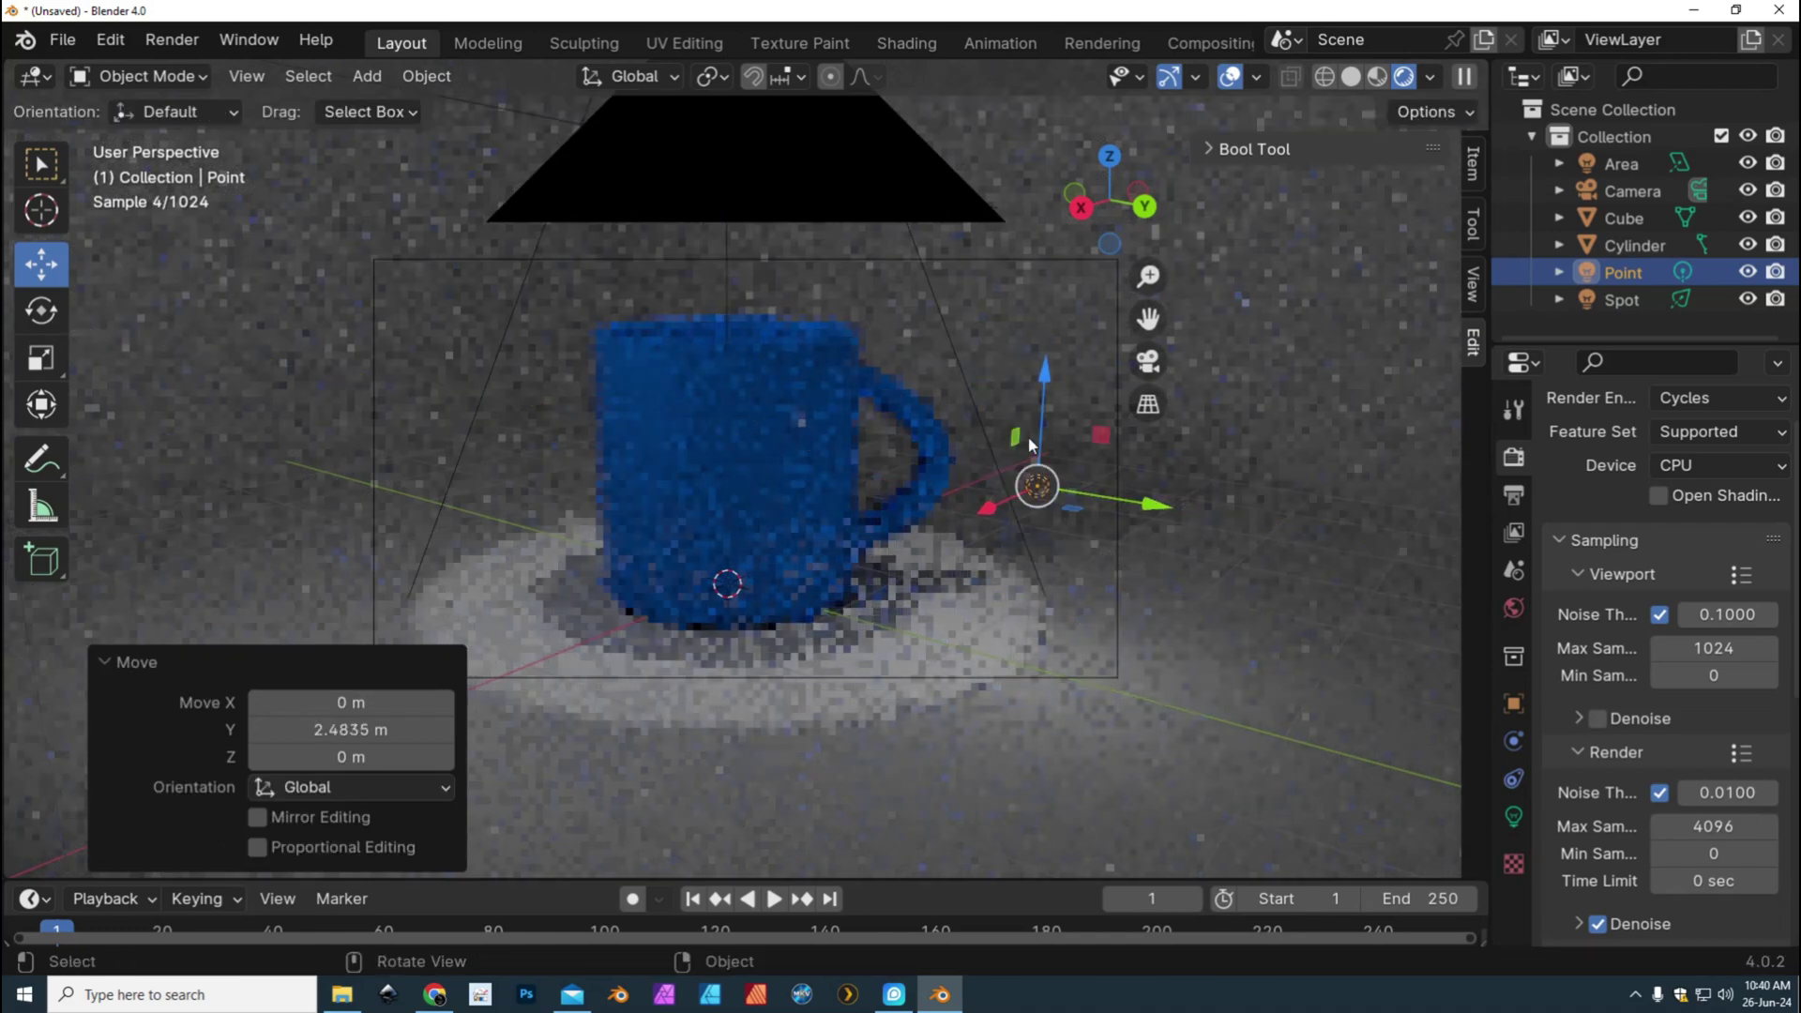
pyautogui.moveTo(1041, 427); pyautogui.dragTo(1041, 246)
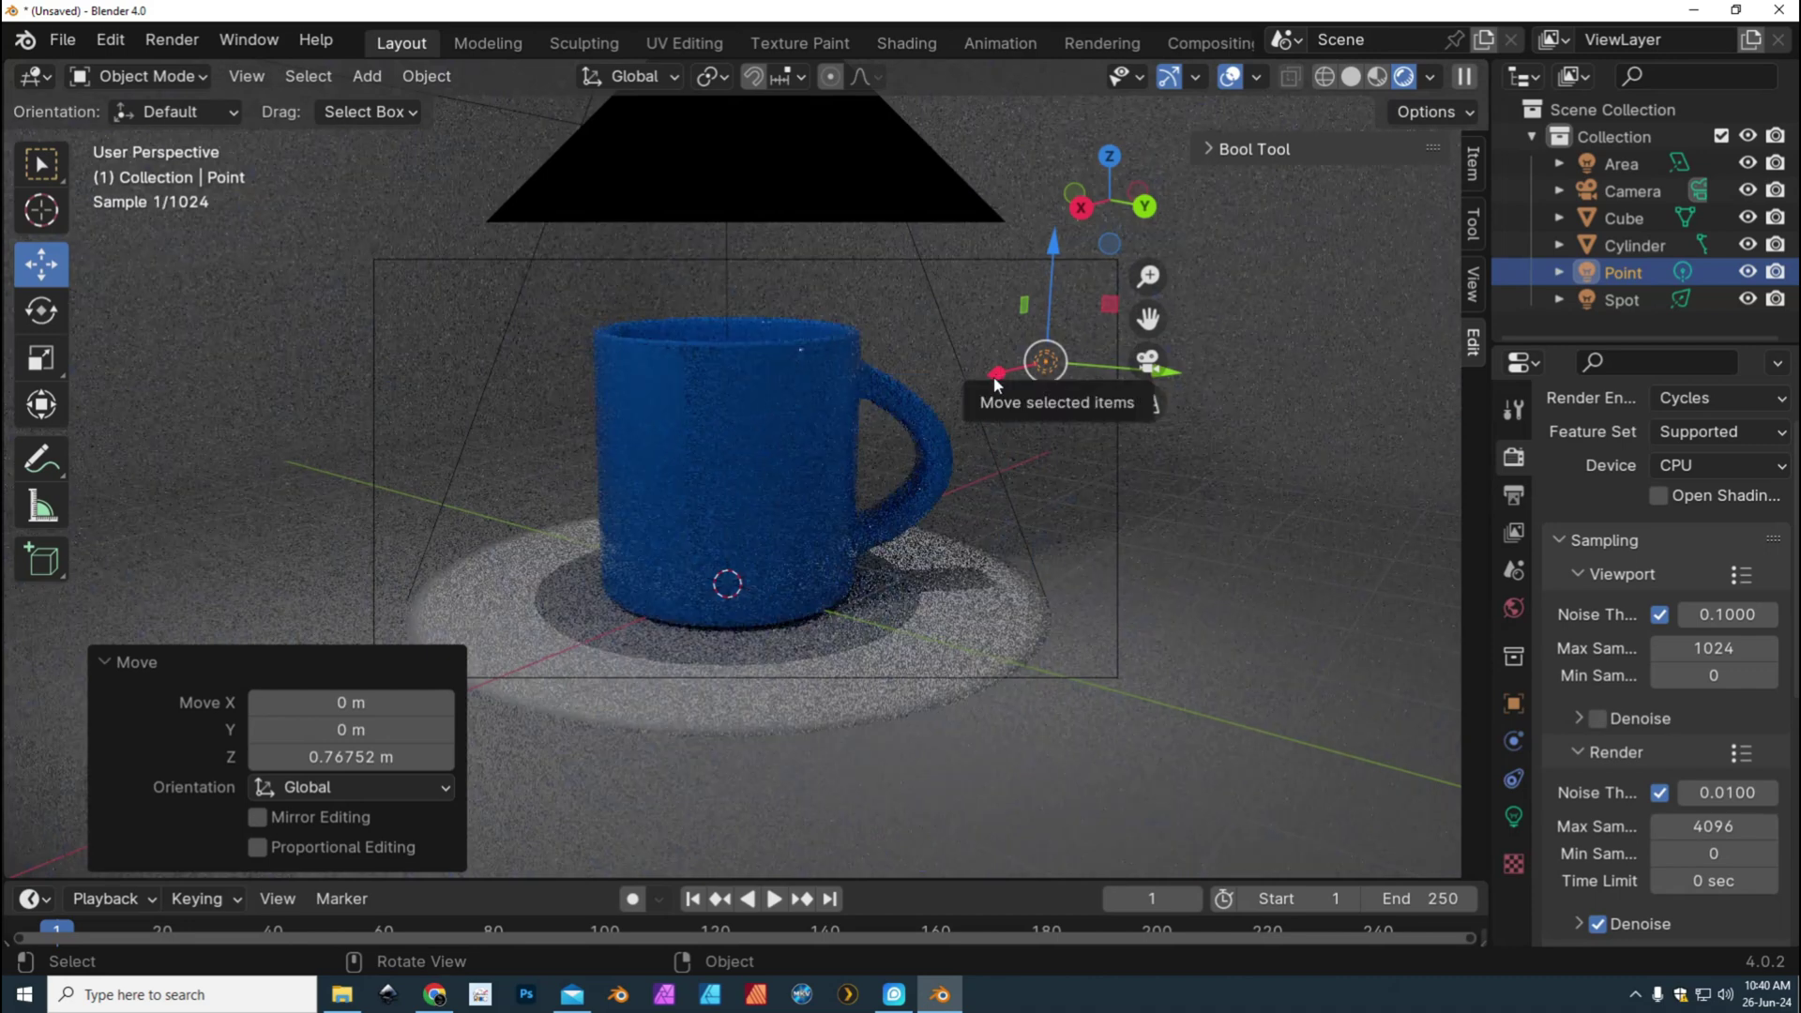
pyautogui.moveTo(993, 377); pyautogui.dragTo(704, 496)
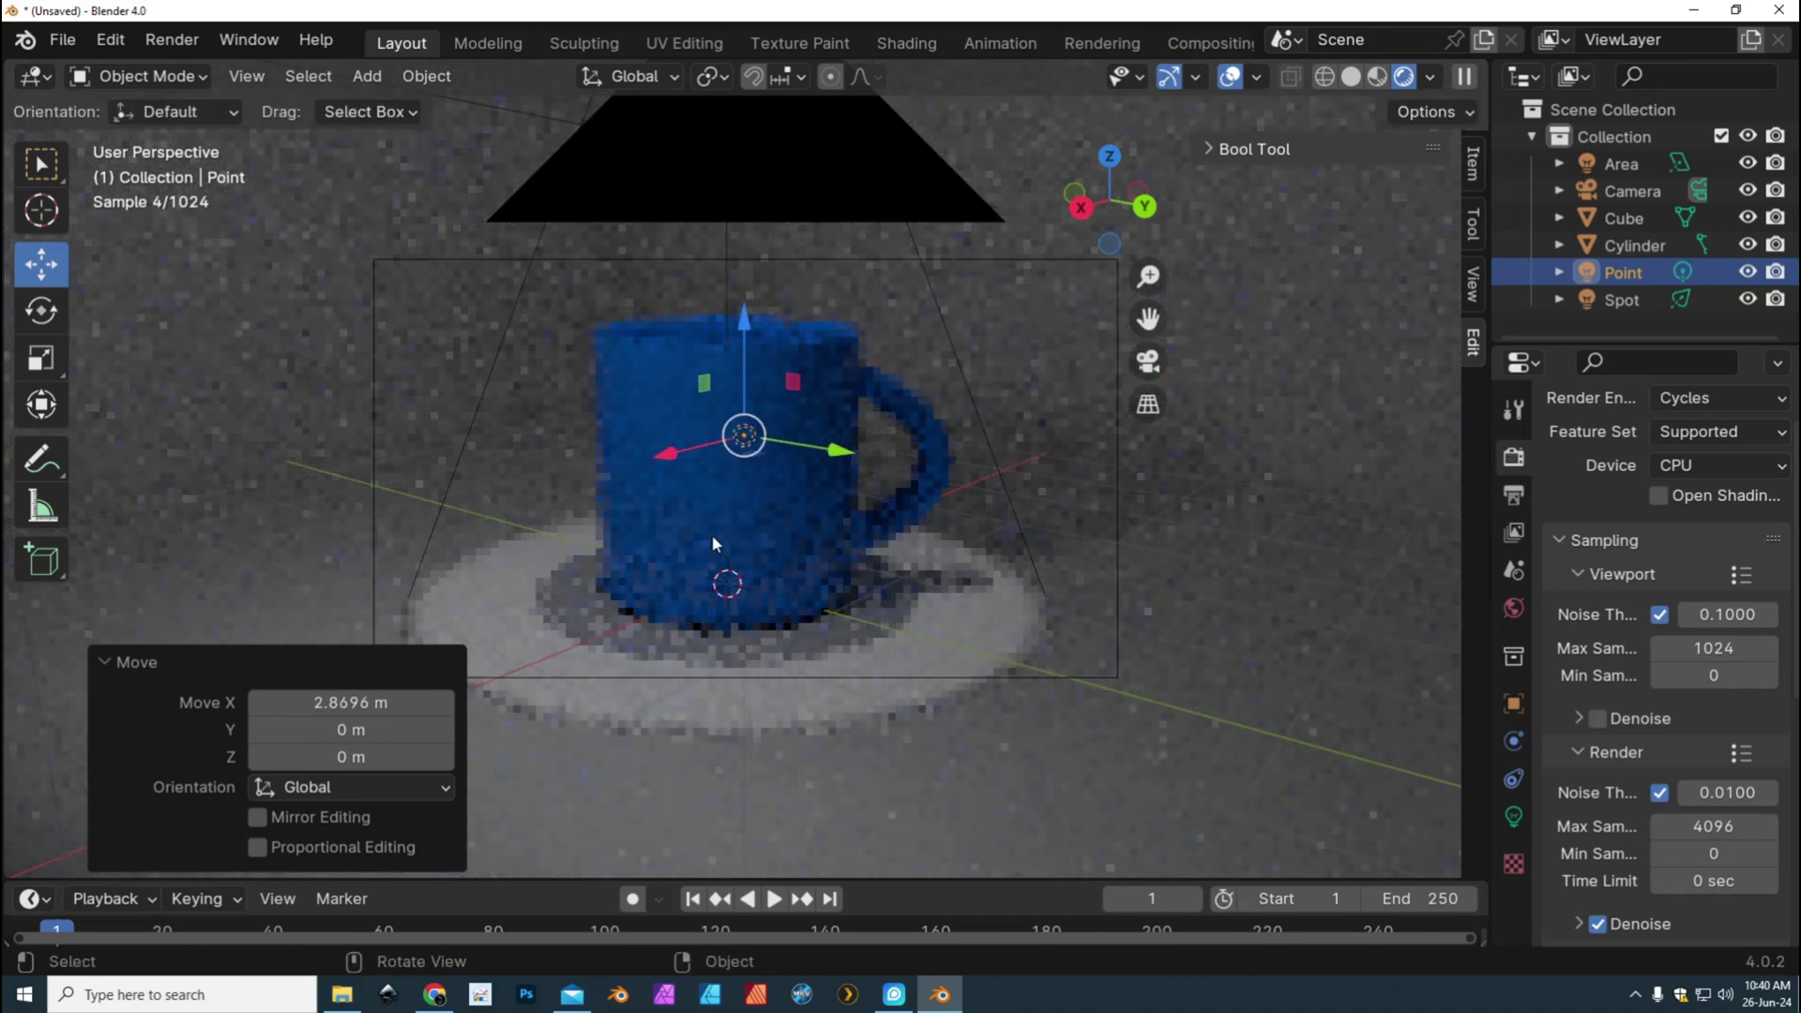
pyautogui.moveTo(741, 347); pyautogui.dragTo(743, 253)
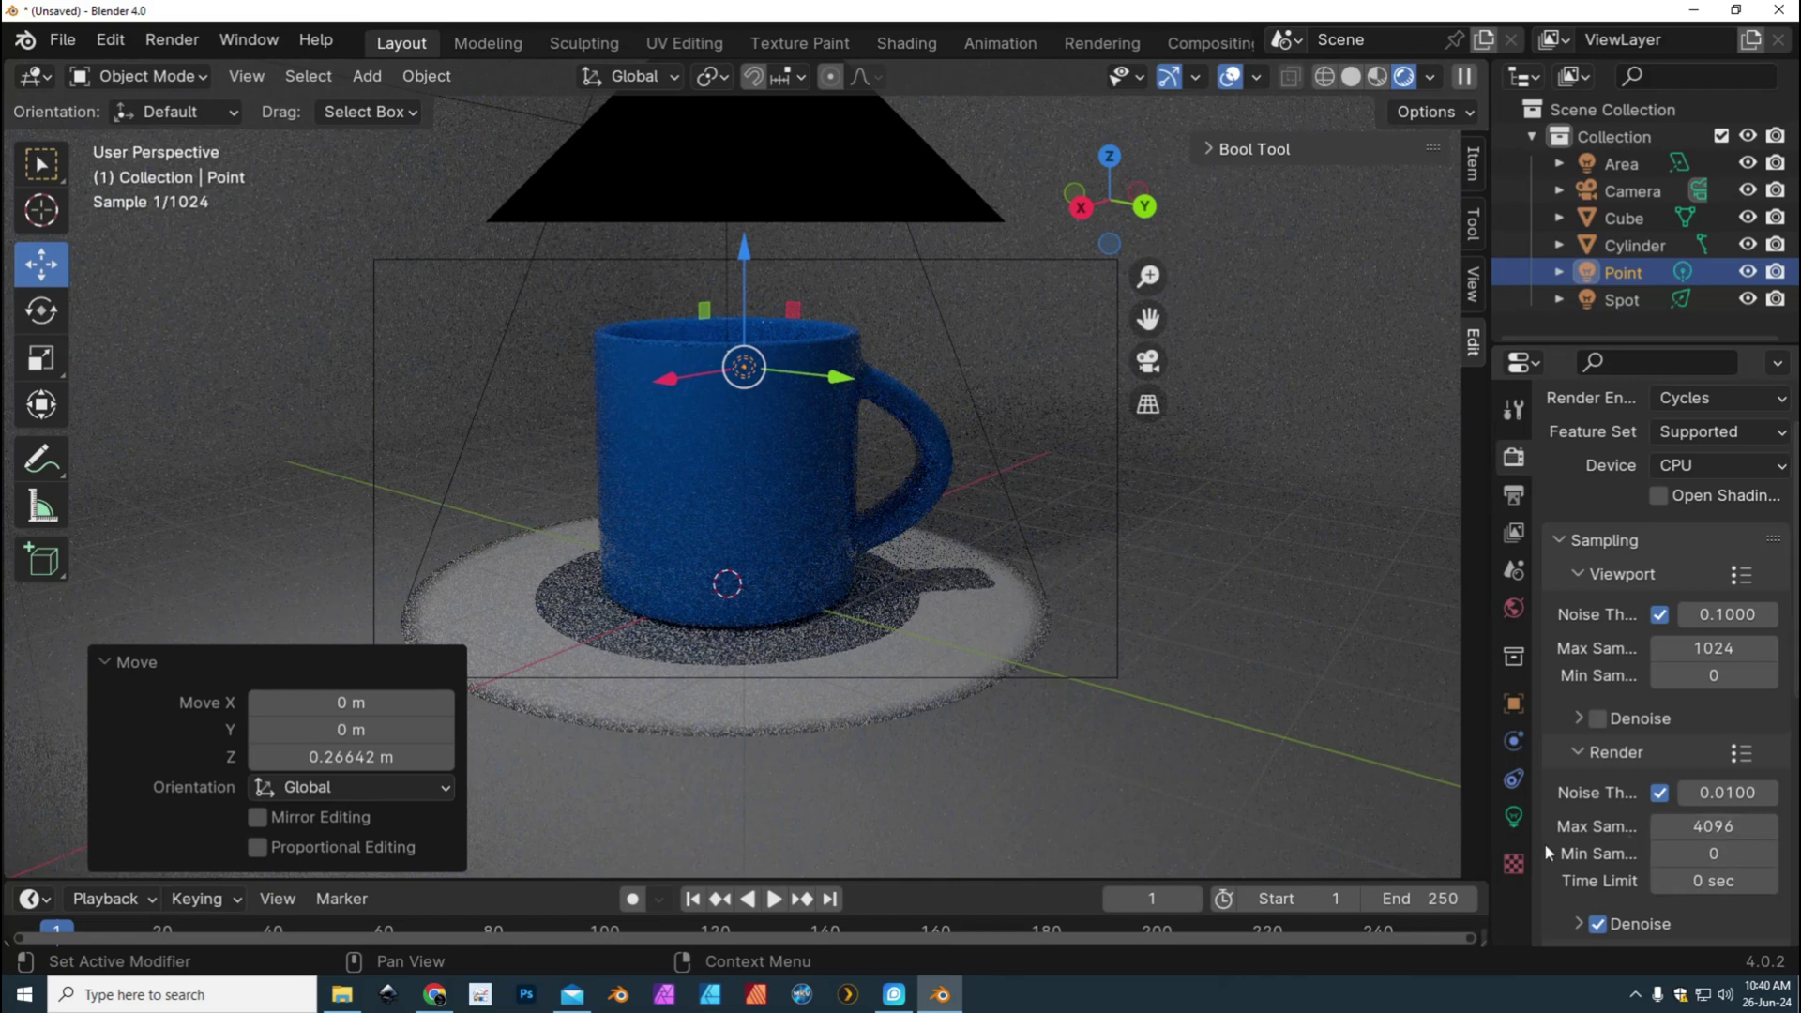
# Set the point light's power to about 27.3 W, shift it about -0.62 m and -0.32 m along X, and lower it
pyautogui.click(1513, 818)
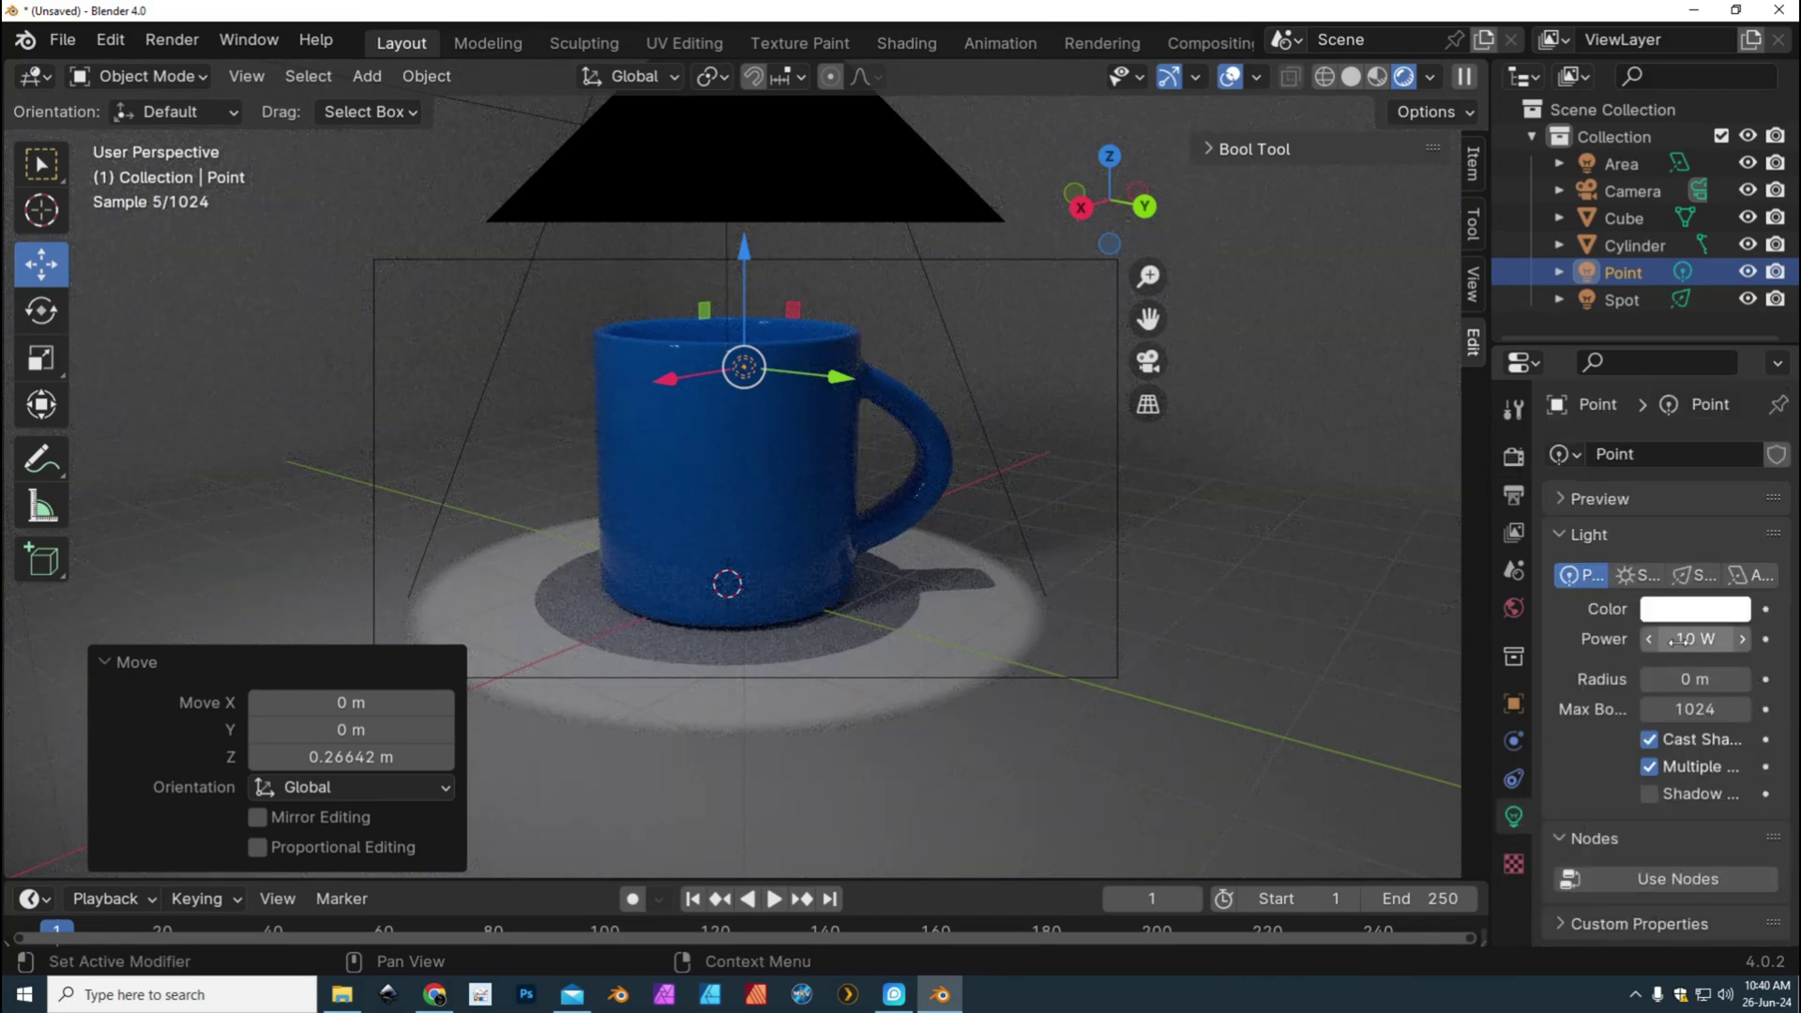
pyautogui.moveTo(1694, 639)
pyautogui.mouseDown()
pyautogui.moveTo(1716, 639)
pyautogui.moveTo(1694, 638)
pyautogui.mouseUp()
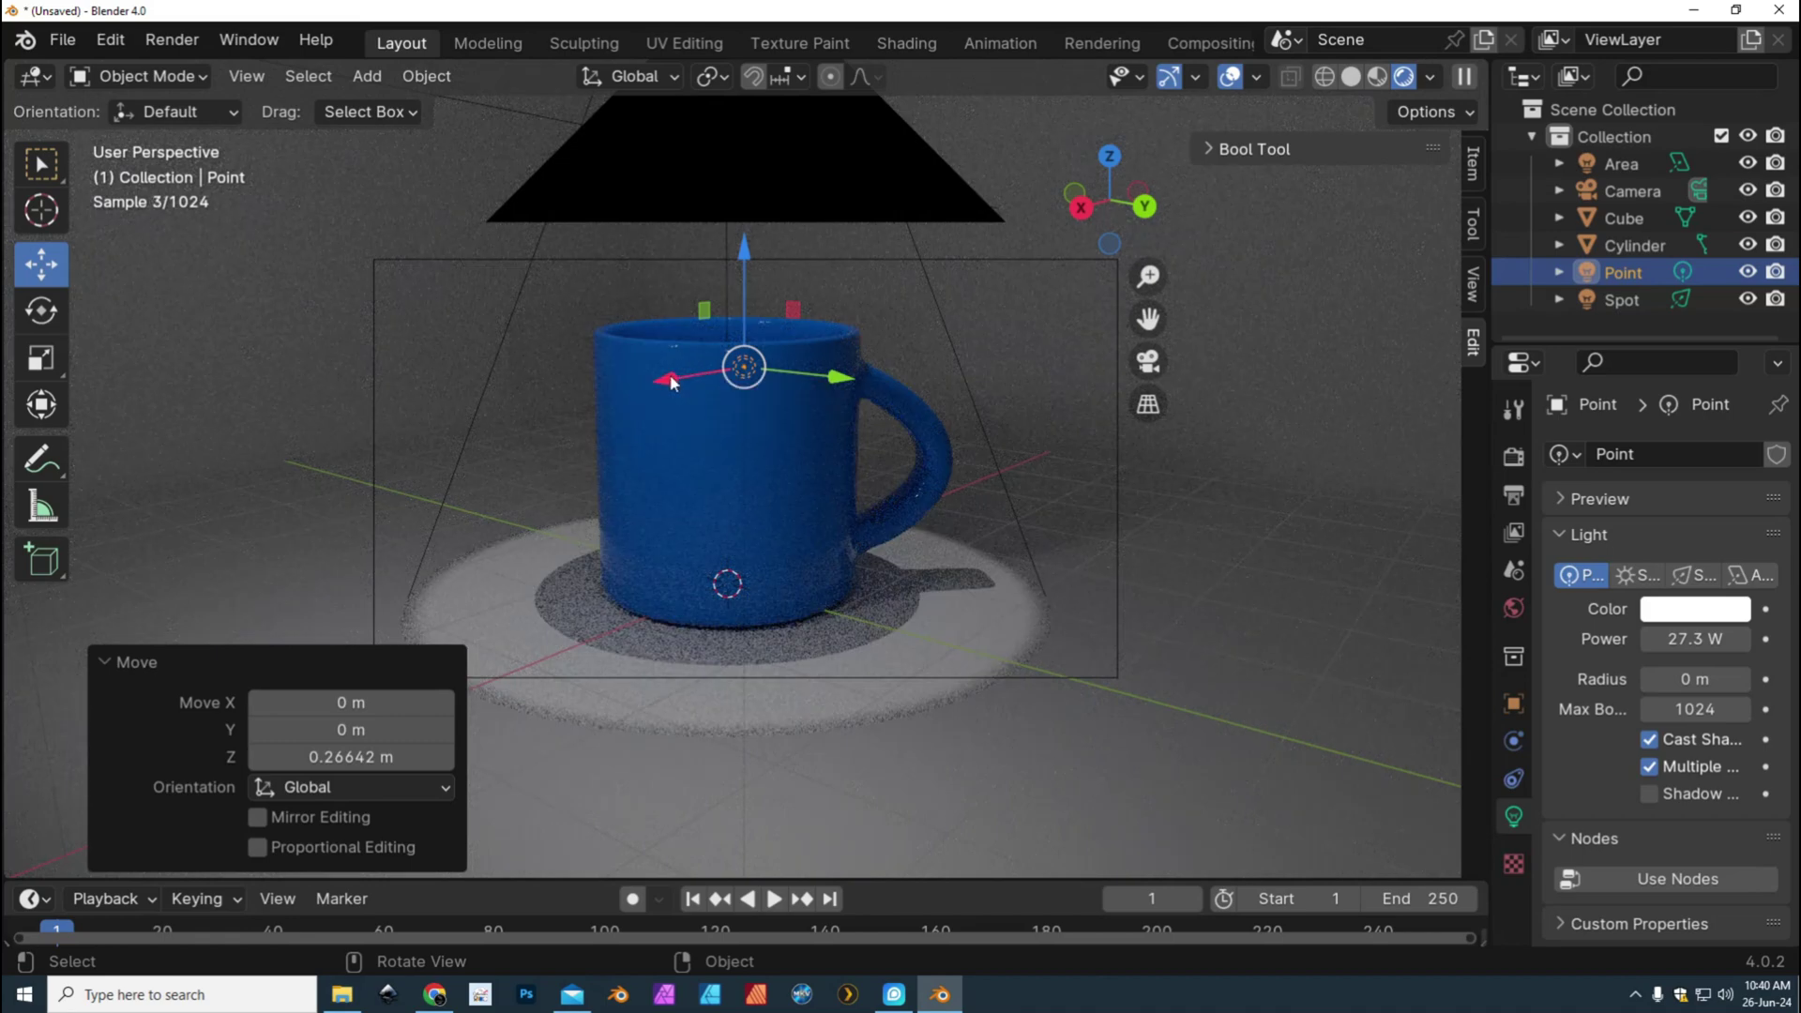
pyautogui.moveTo(667, 379); pyautogui.dragTo(768, 367)
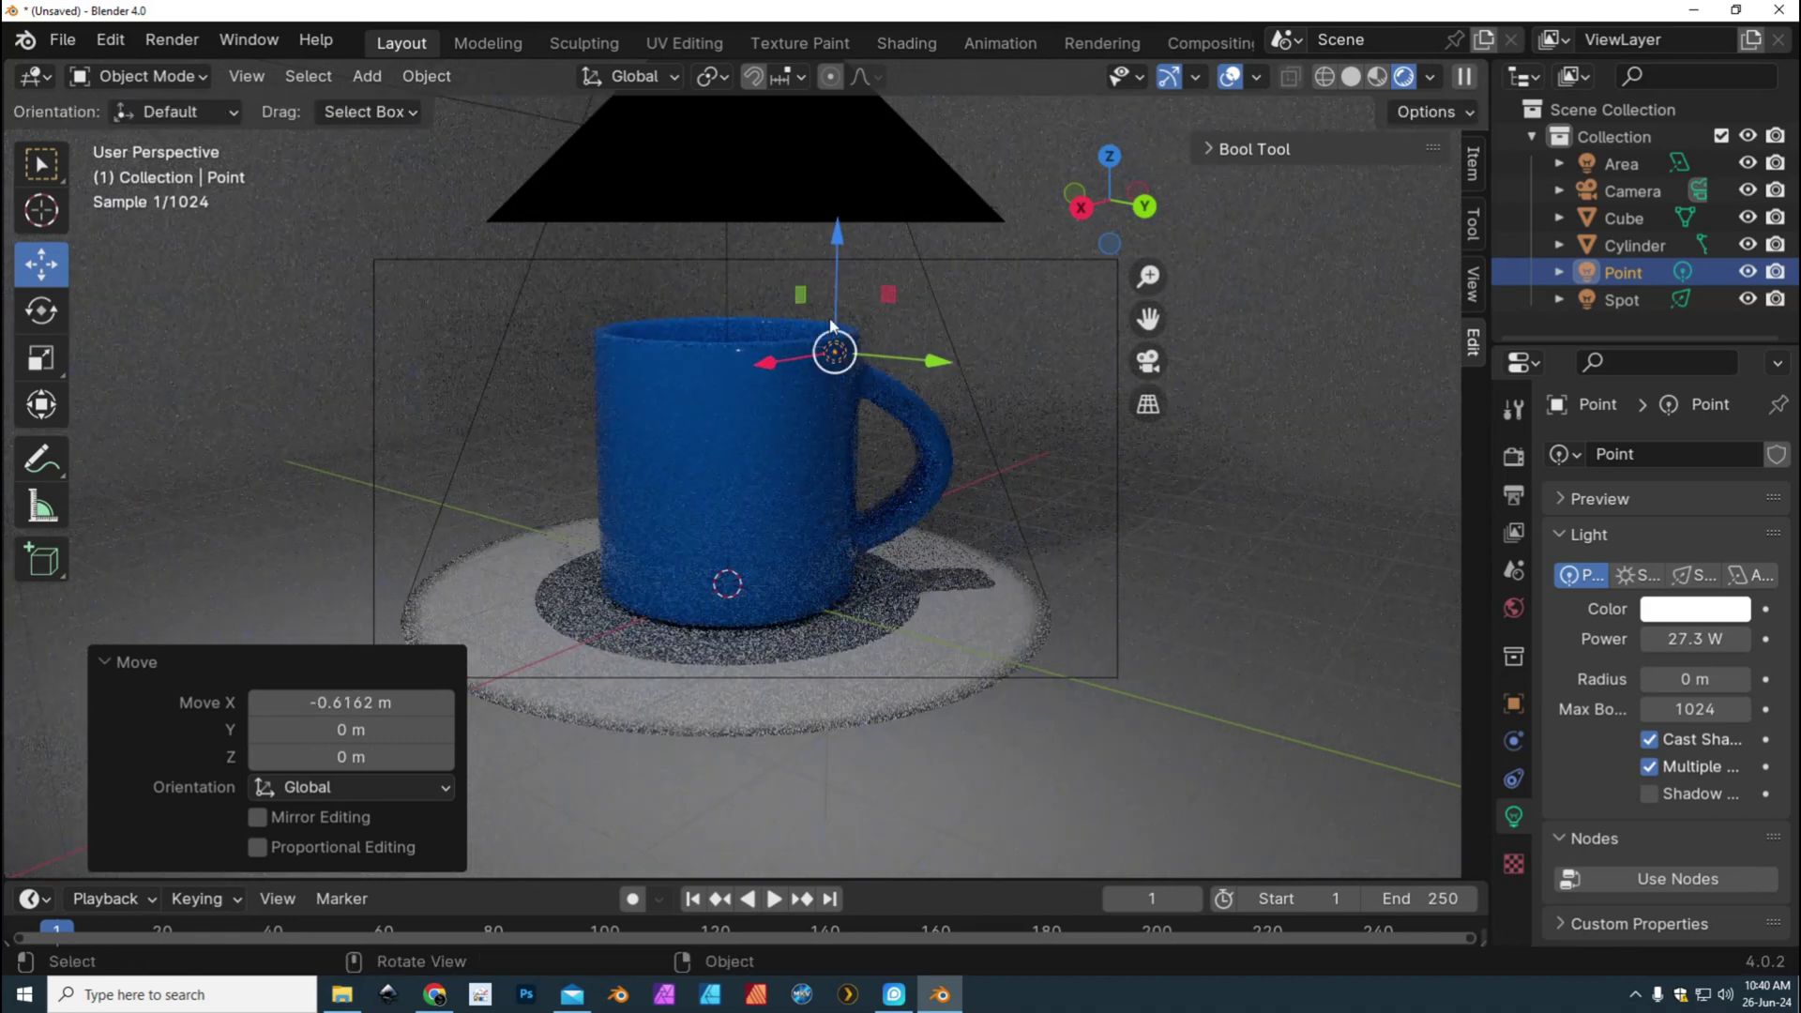
pyautogui.moveTo(832, 238); pyautogui.dragTo(812, 455)
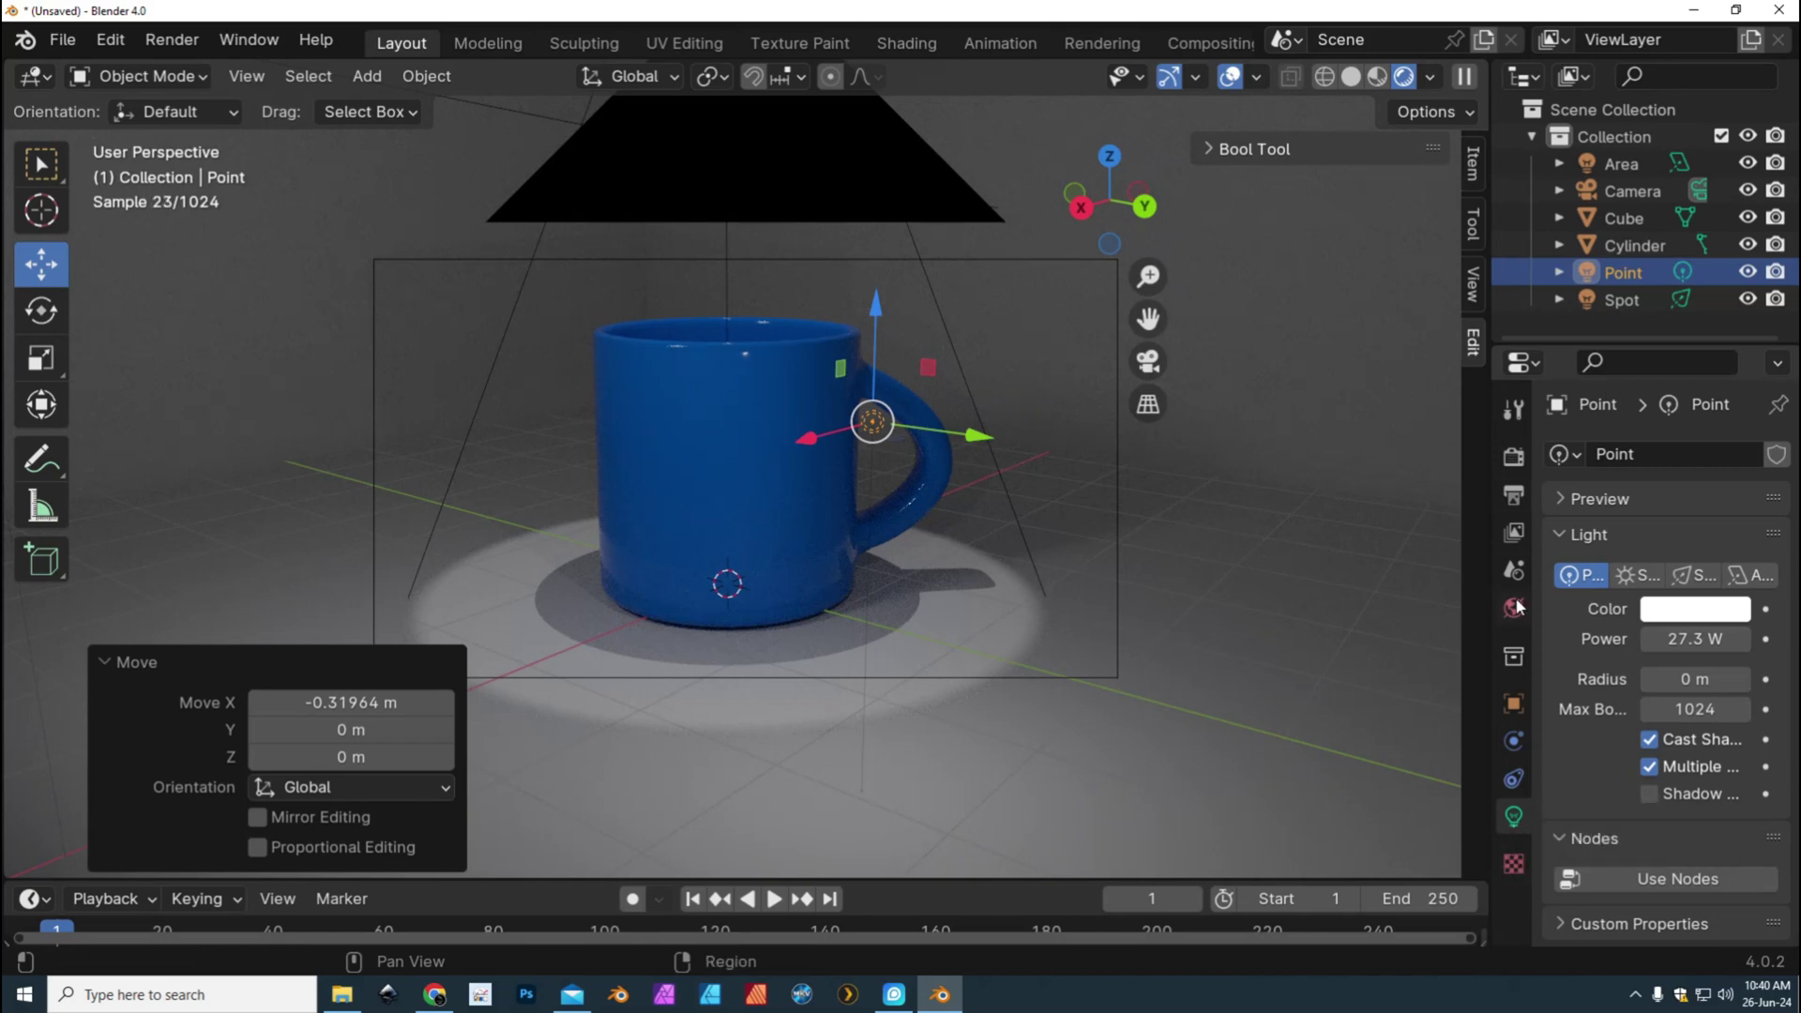
# Set the viewport's maximum Cycles samples to 400
pyautogui.click(1512, 467)
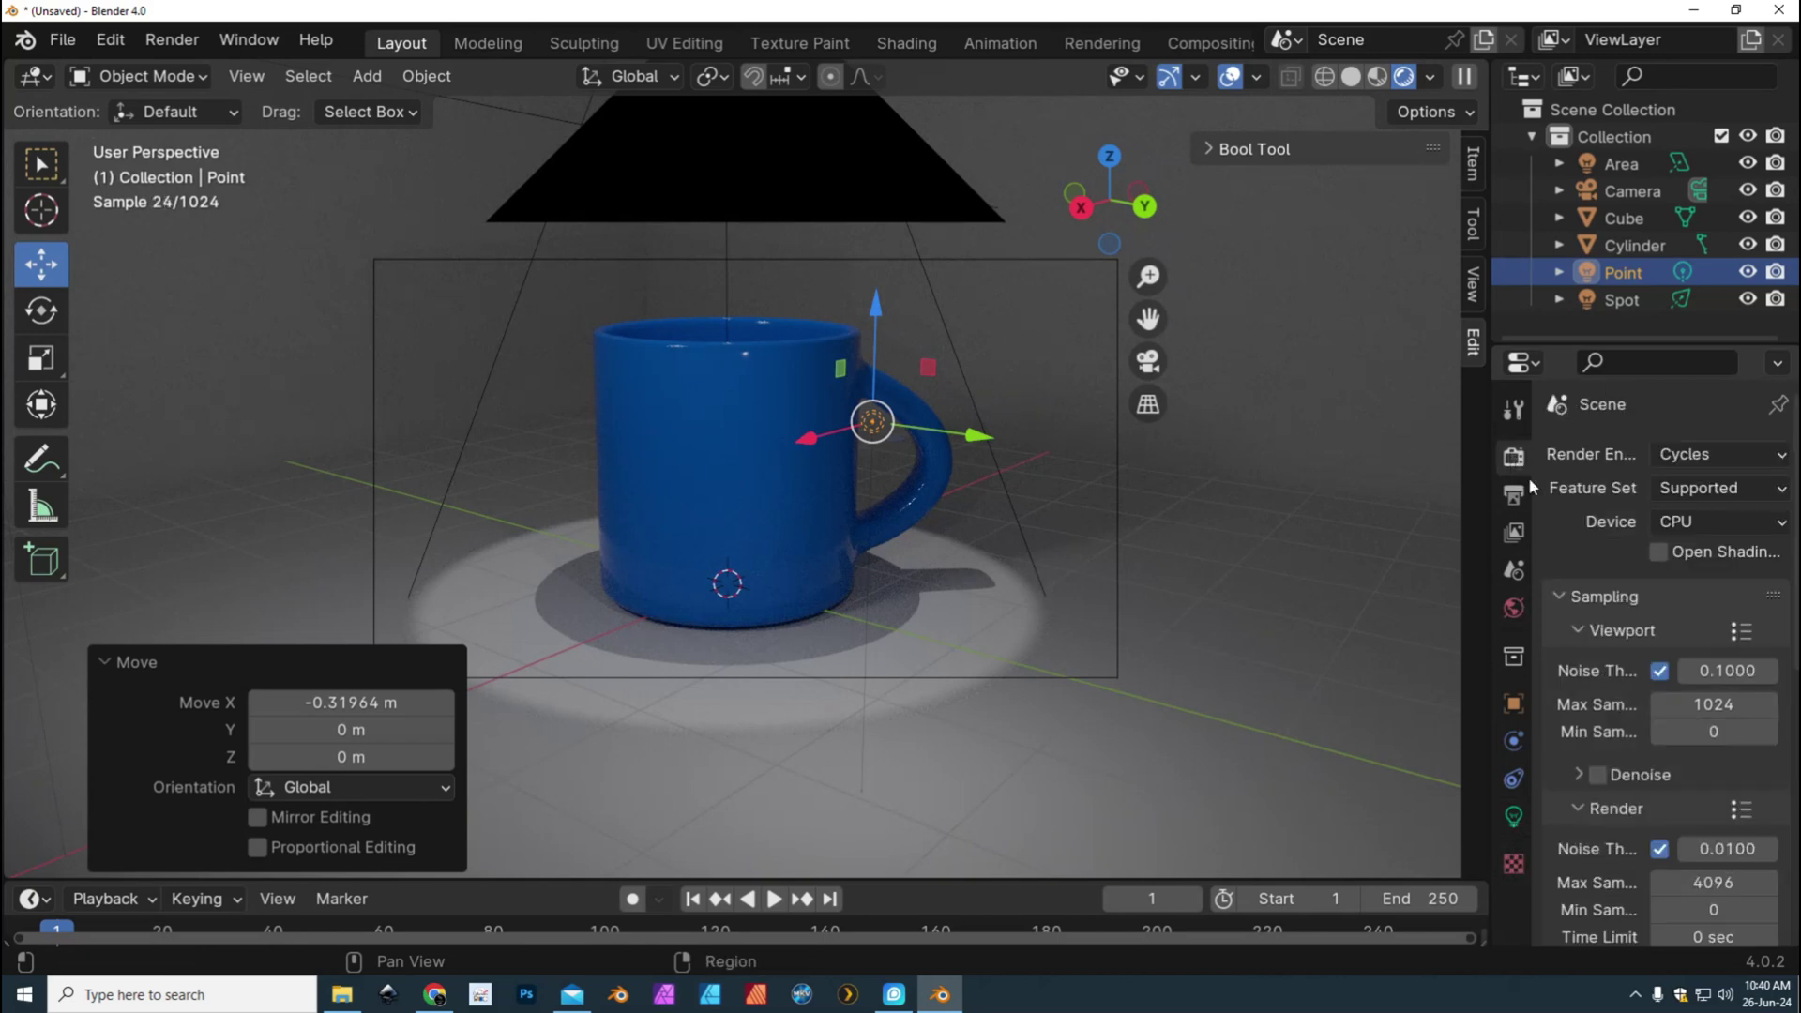
pyautogui.moveTo(1745, 704); pyautogui.dragTo(1558, 704)
pyautogui.click(1752, 713)
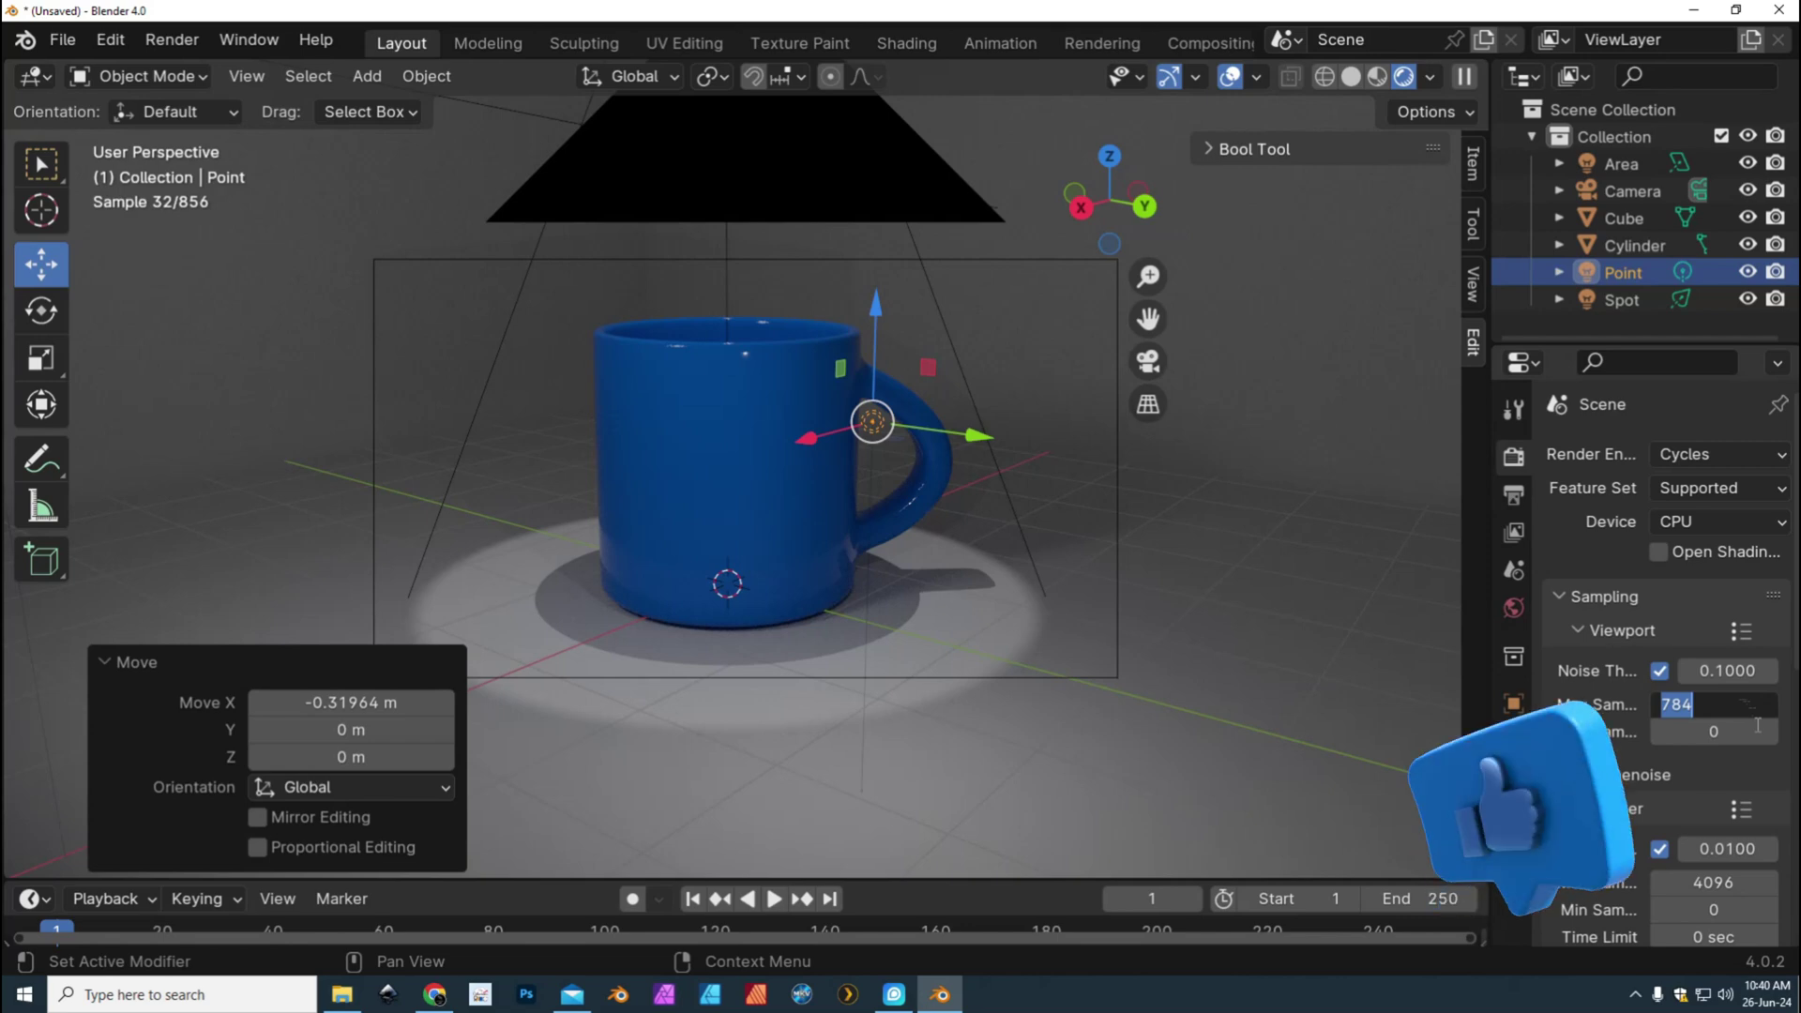
pyautogui.press('Return')
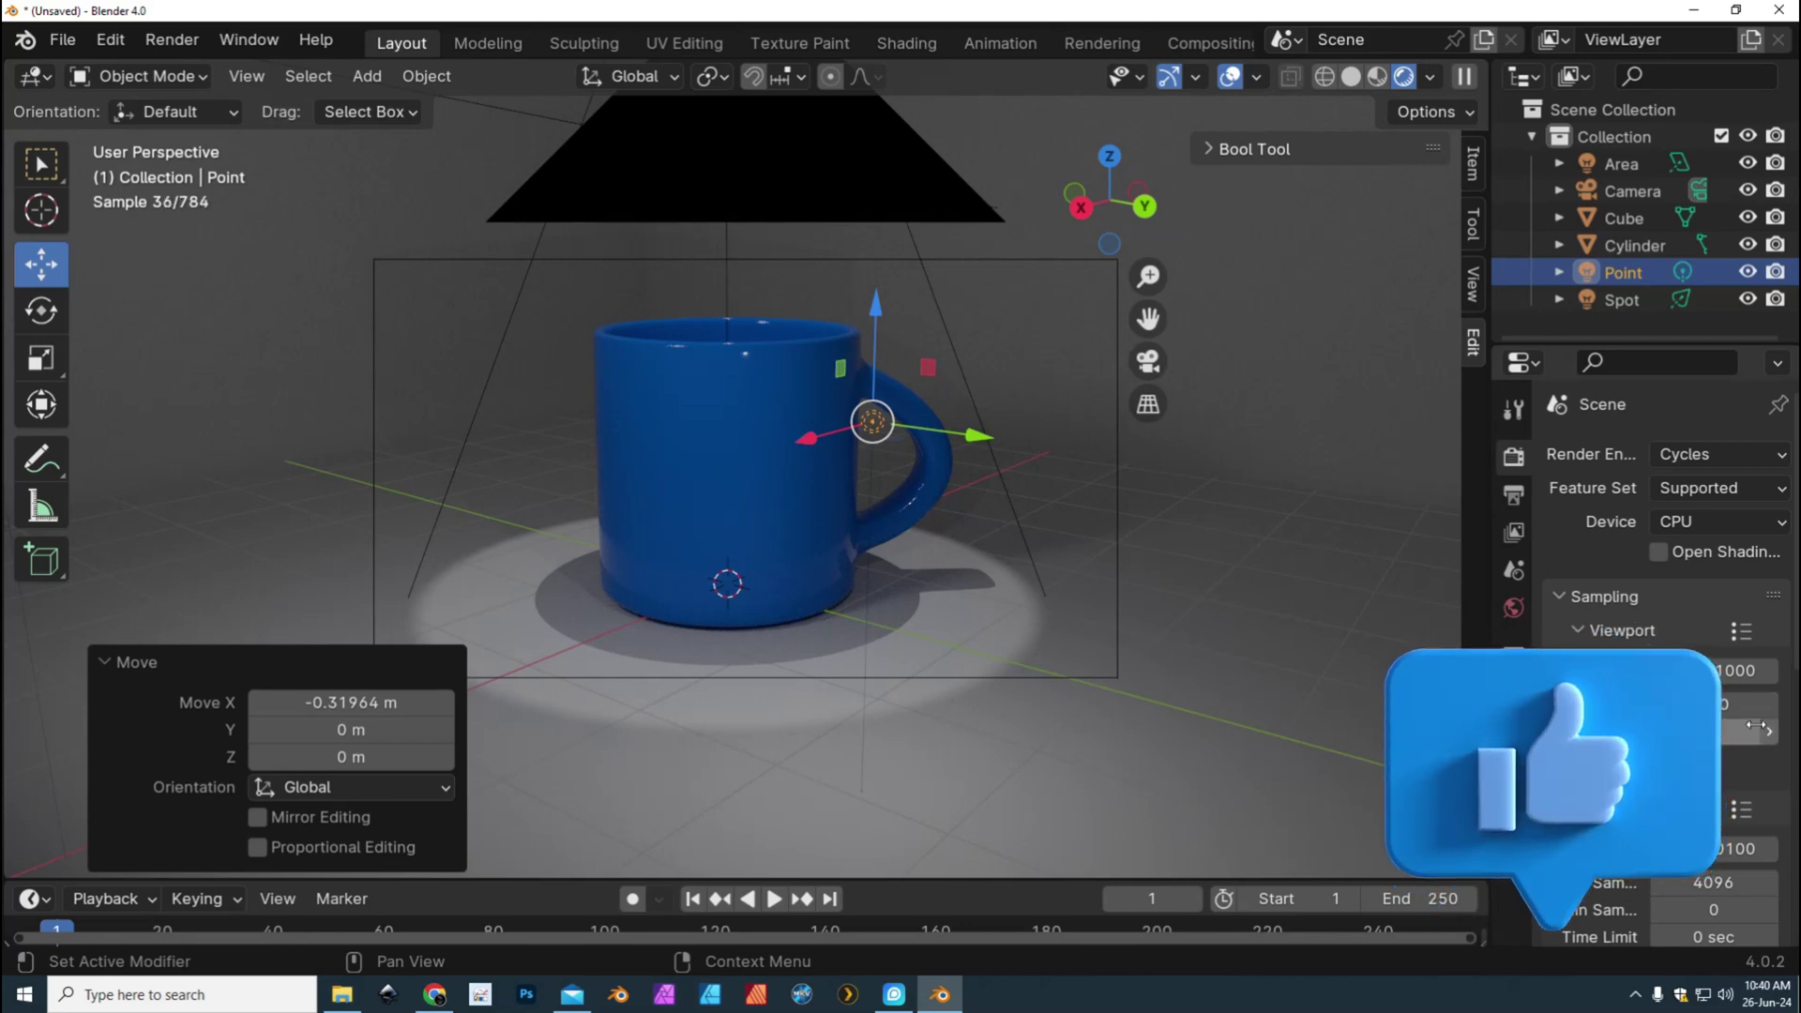
pyautogui.click(1744, 706)
pyautogui.write('400')
pyautogui.press('Return')
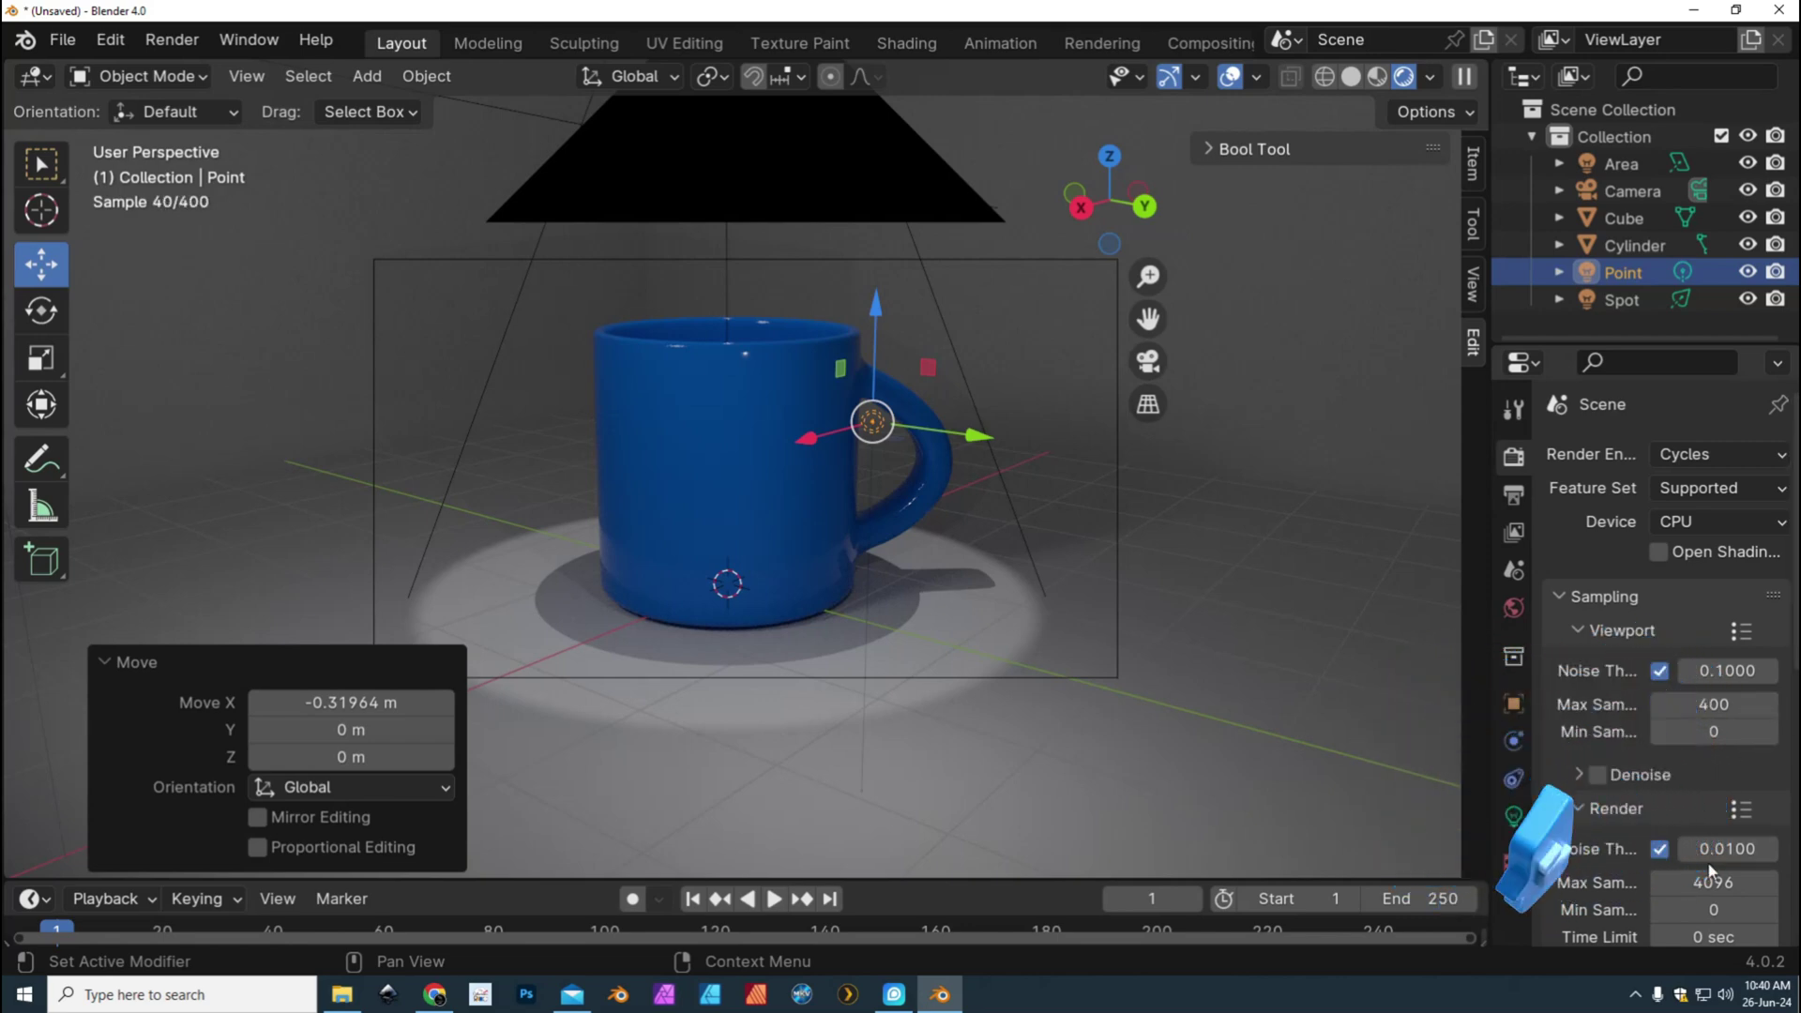
# Enable viewport denoising and render the image of the mug
pyautogui.click(1596, 775)
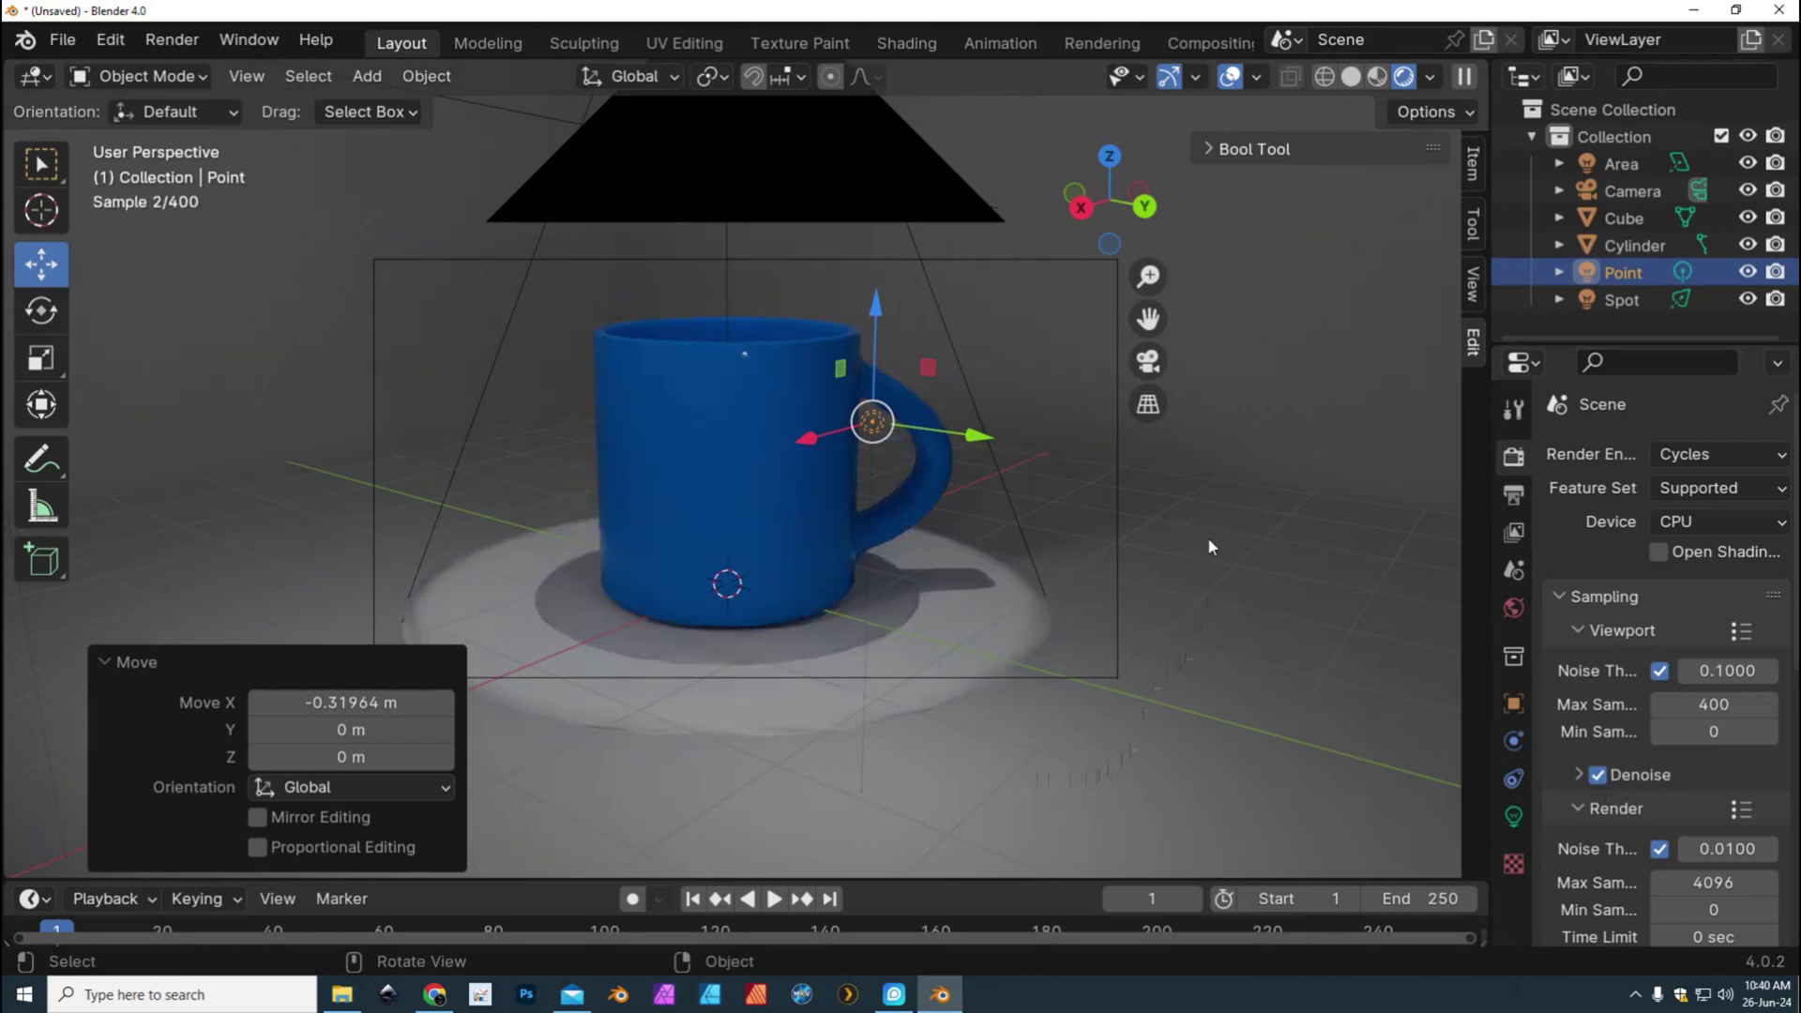
pyautogui.click(172, 39)
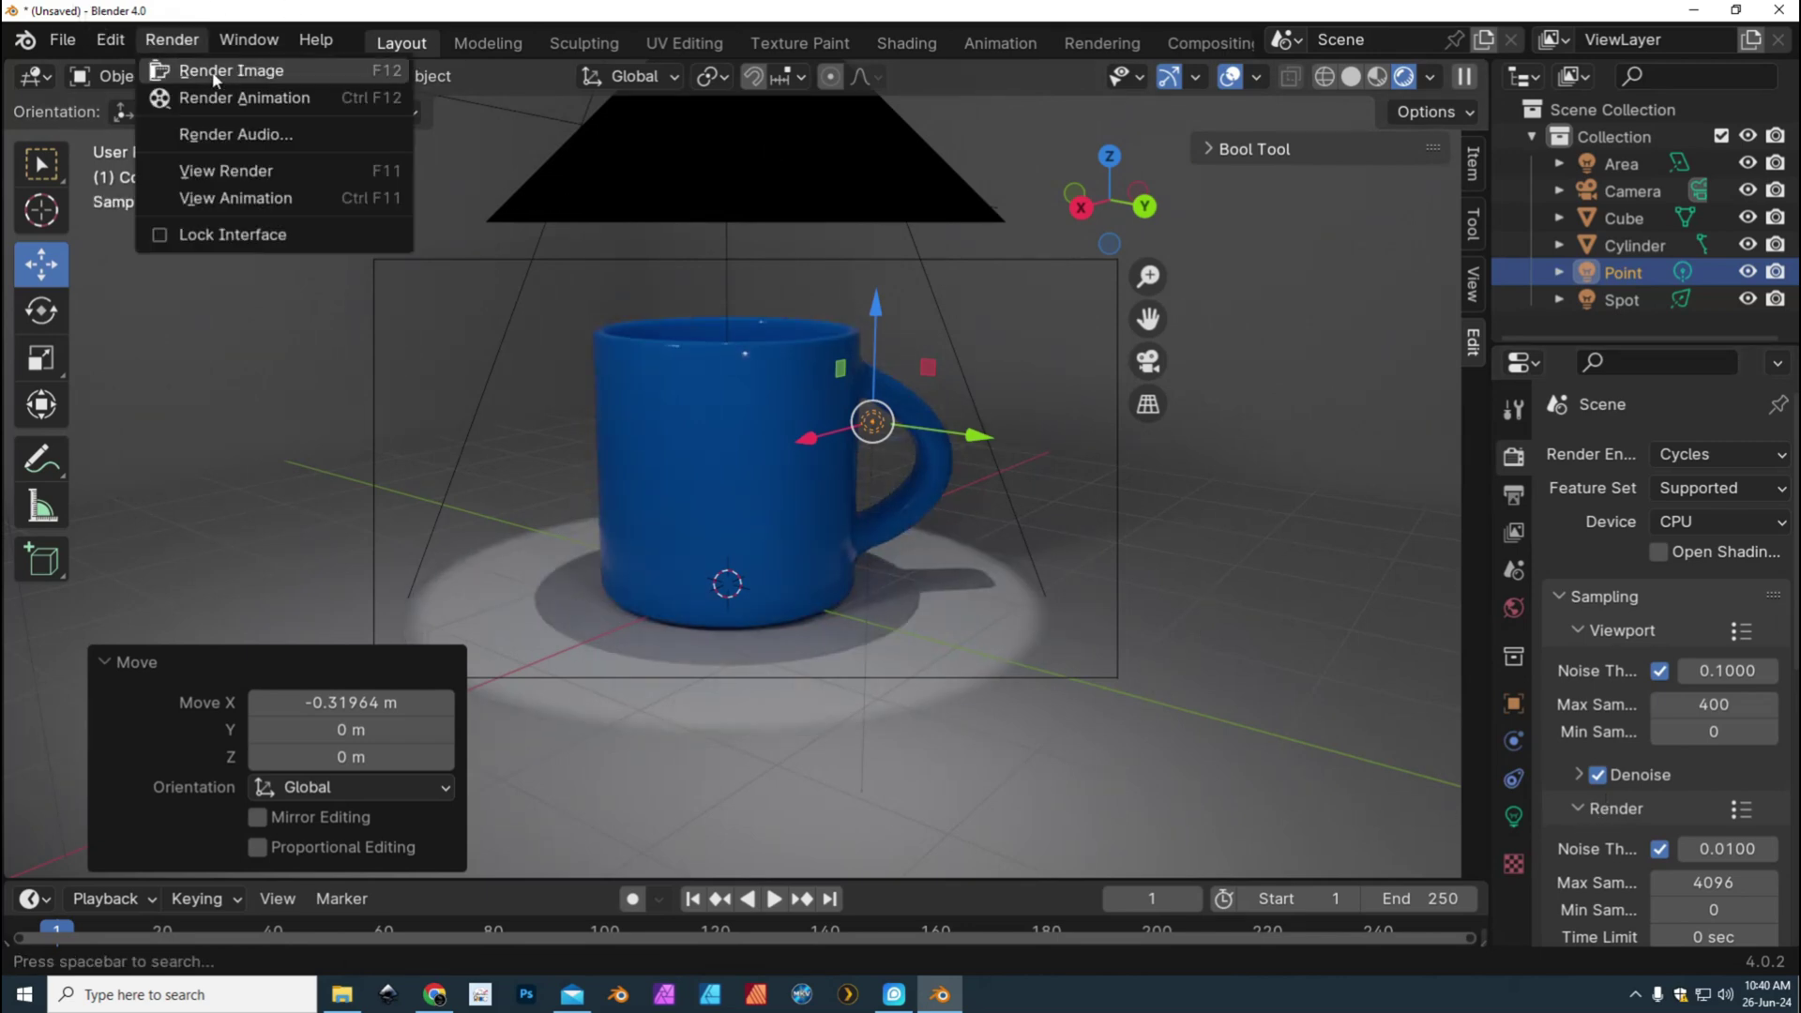
pyautogui.click(225, 75)
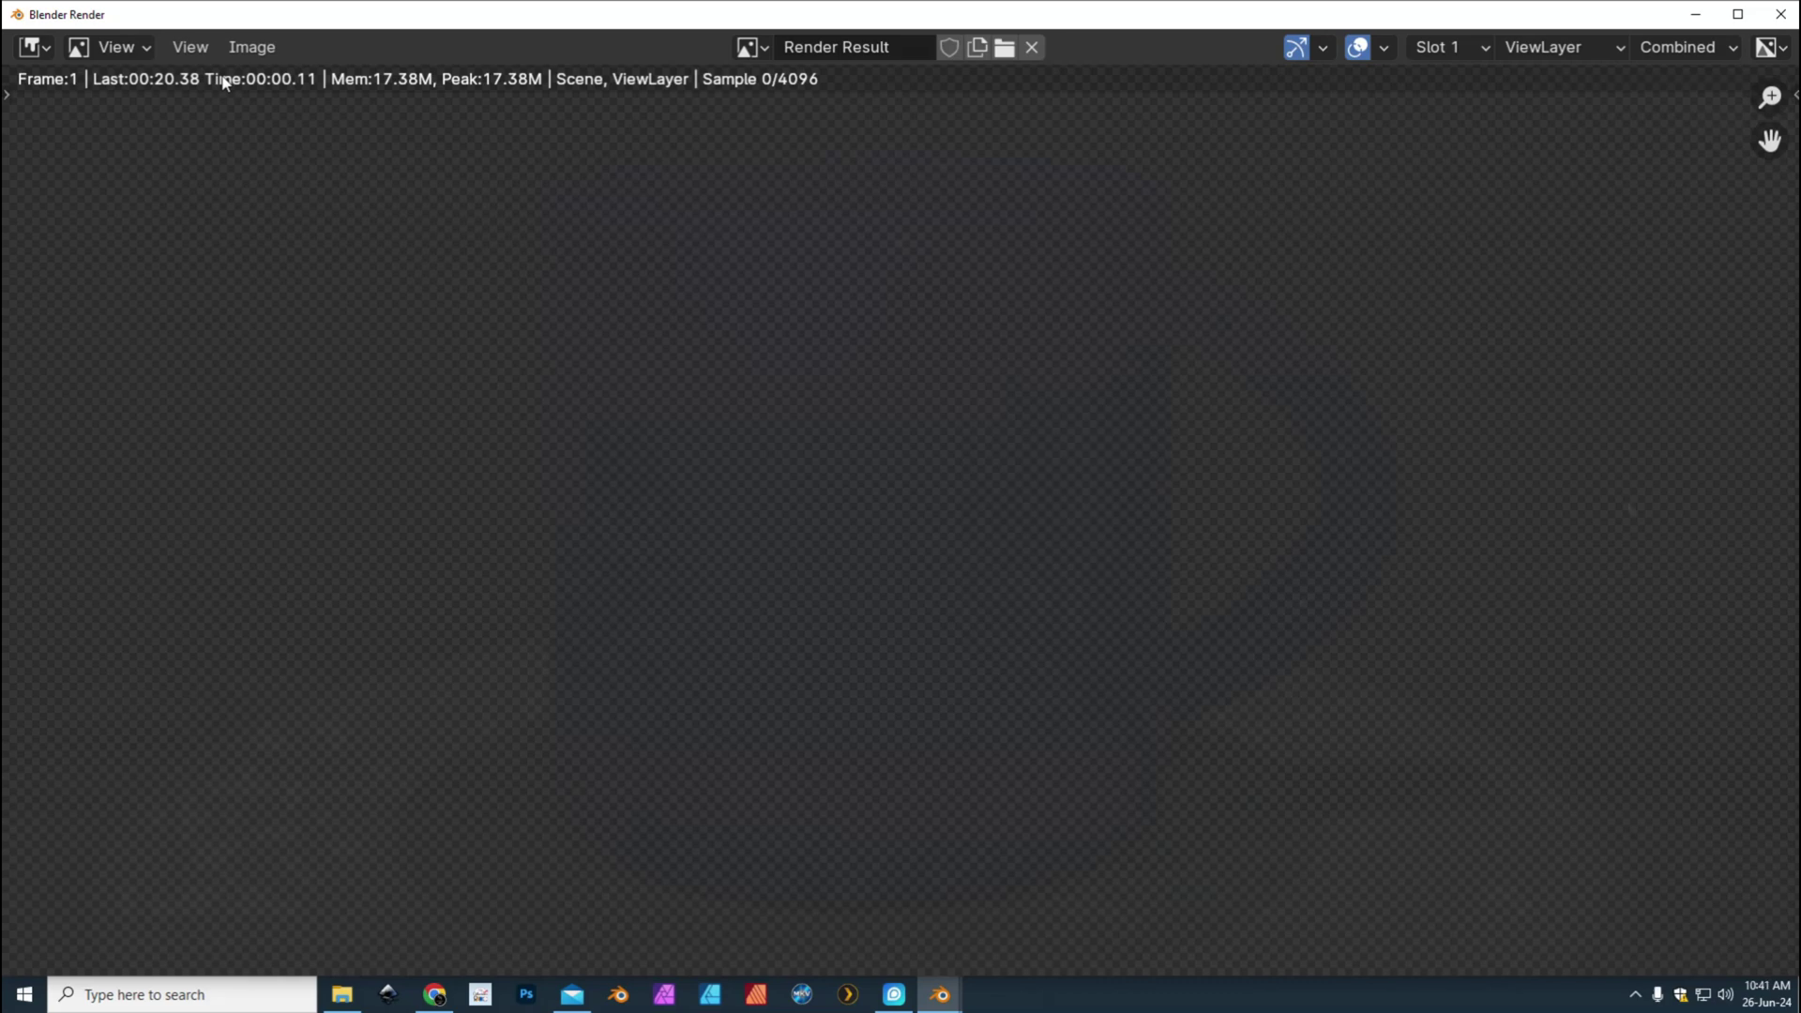